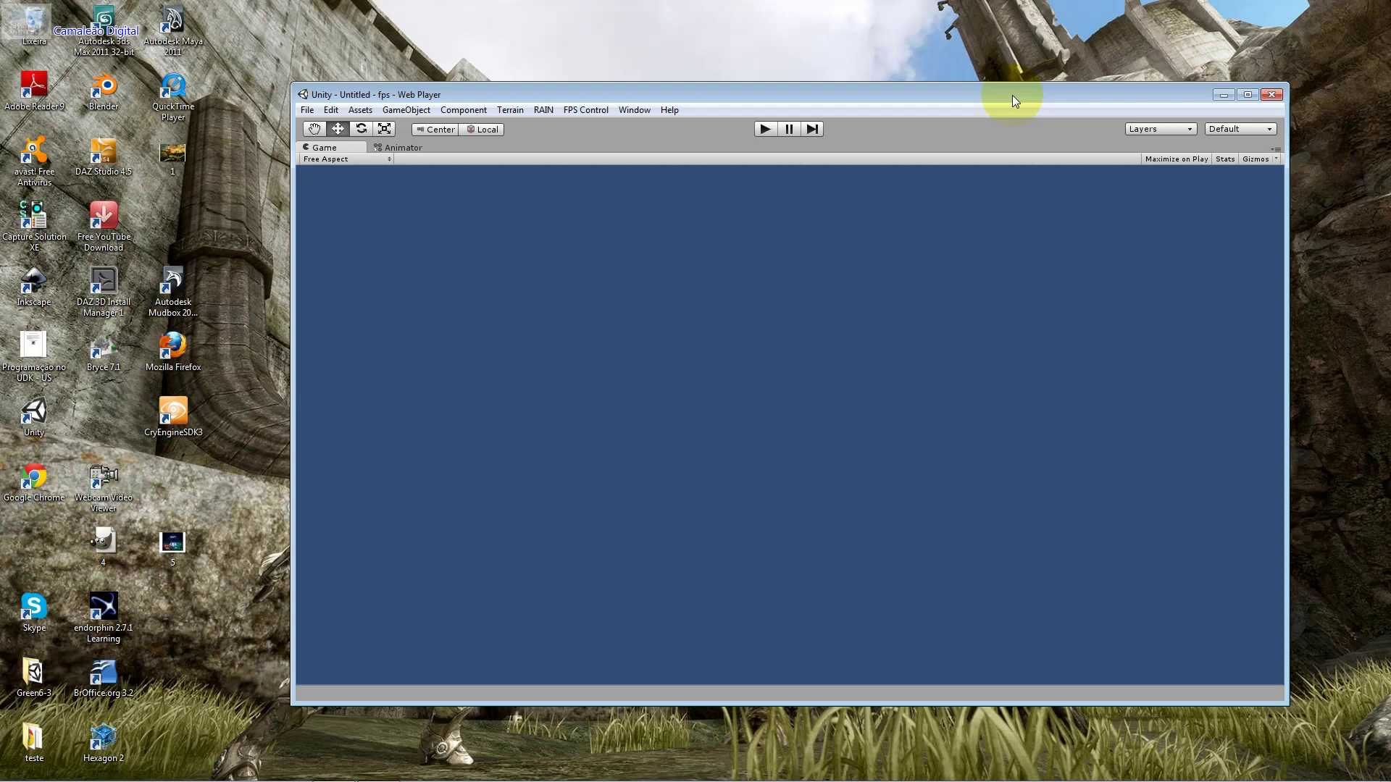
In Unity's Project panel, browse Assets > Textures into the soldier folder
left_click(635, 112)
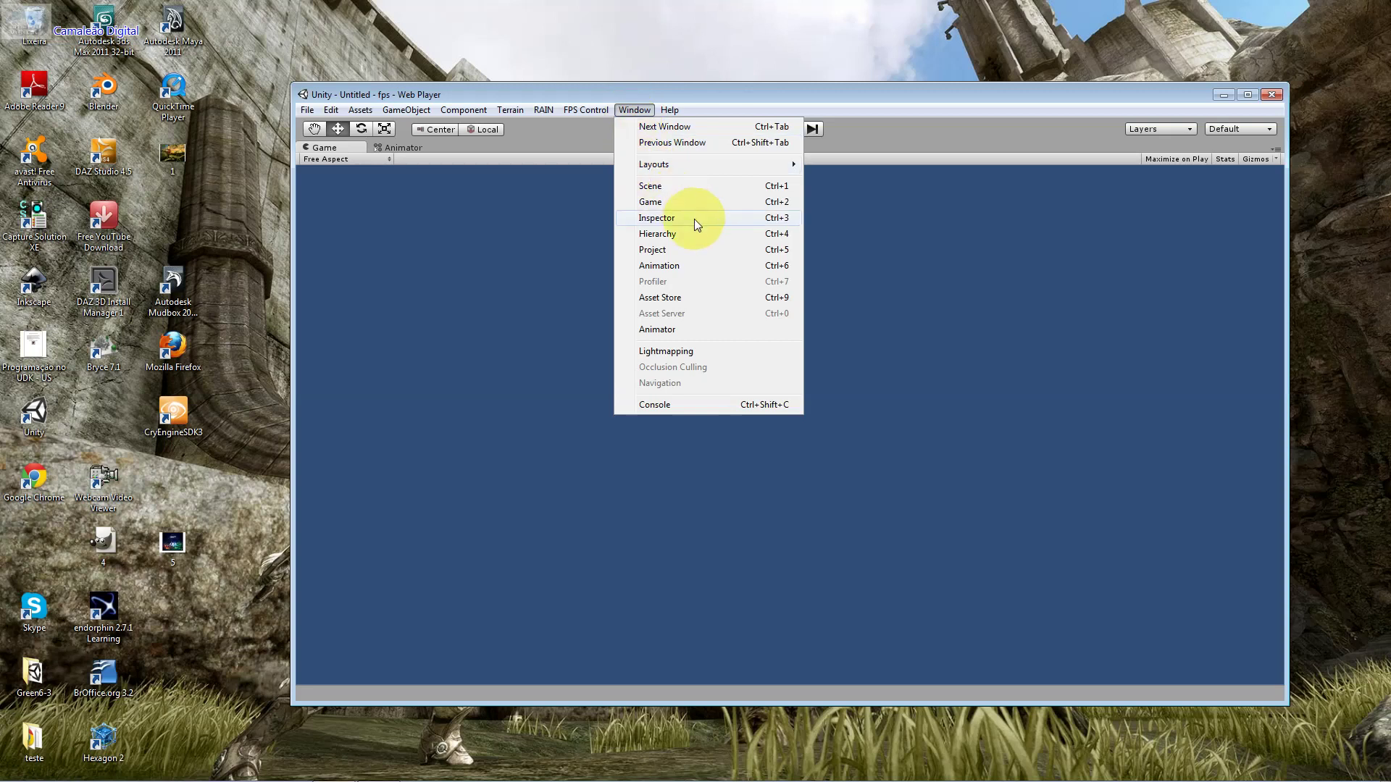
double_click(628, 114)
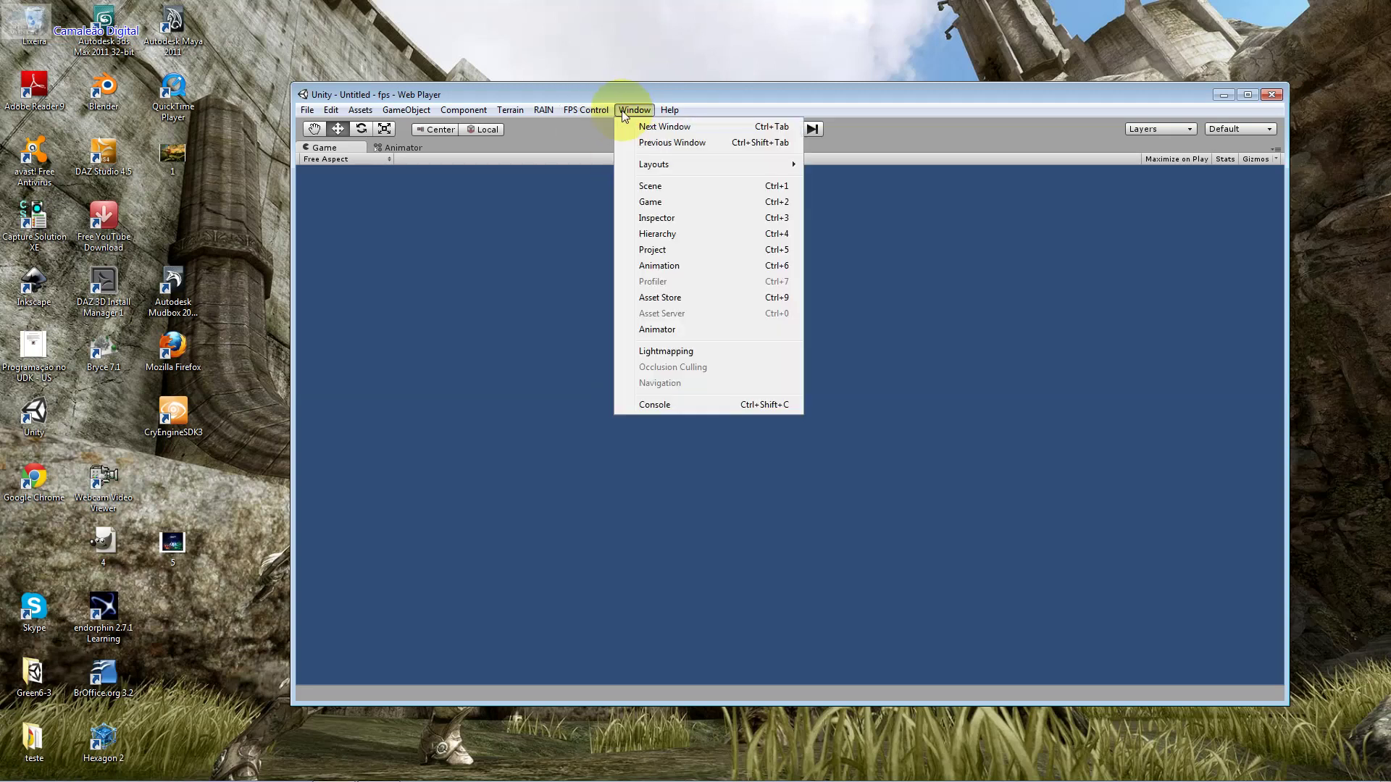
left_click(686, 247)
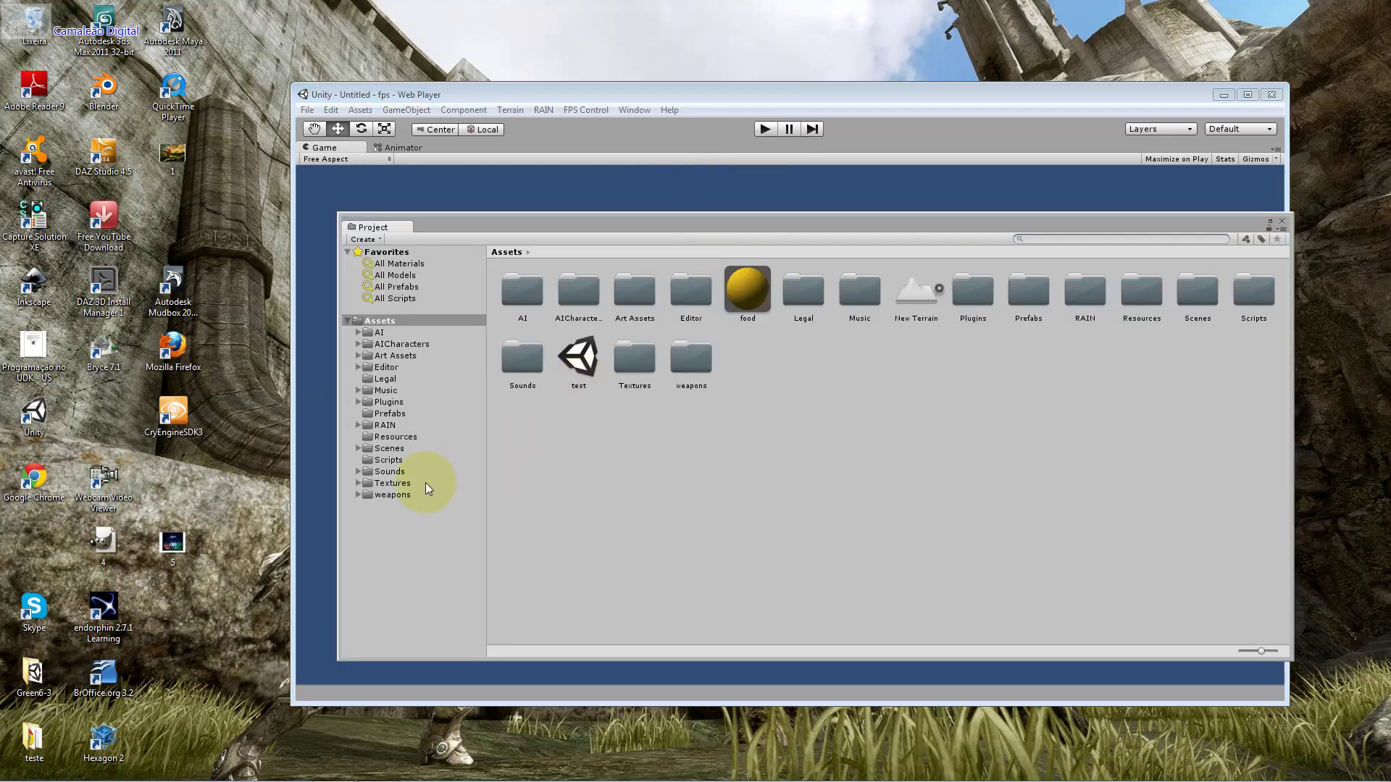
left_click(425, 482)
double_click(531, 304)
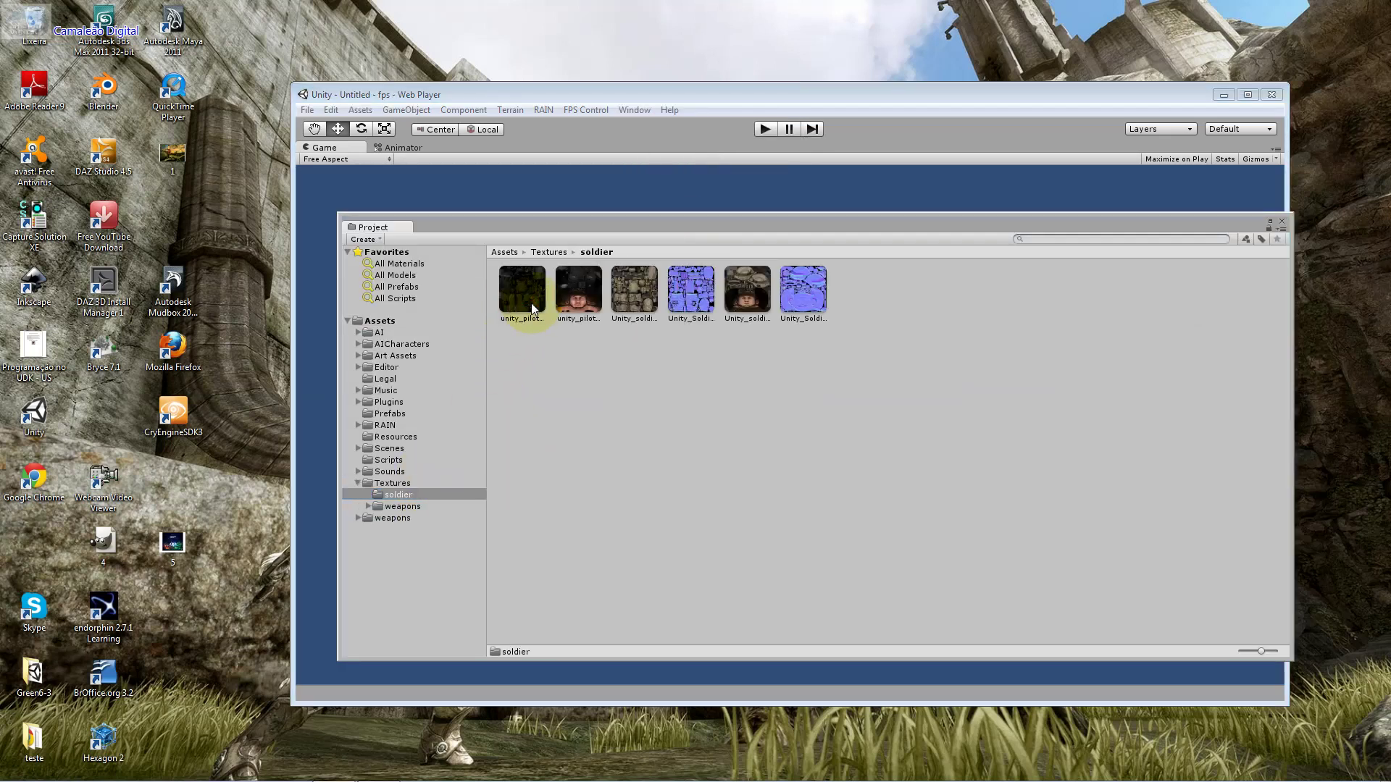
left_click(532, 304)
Reveal the soldier folder in Windows Explorer with Show in Explorer
right_click(408, 496)
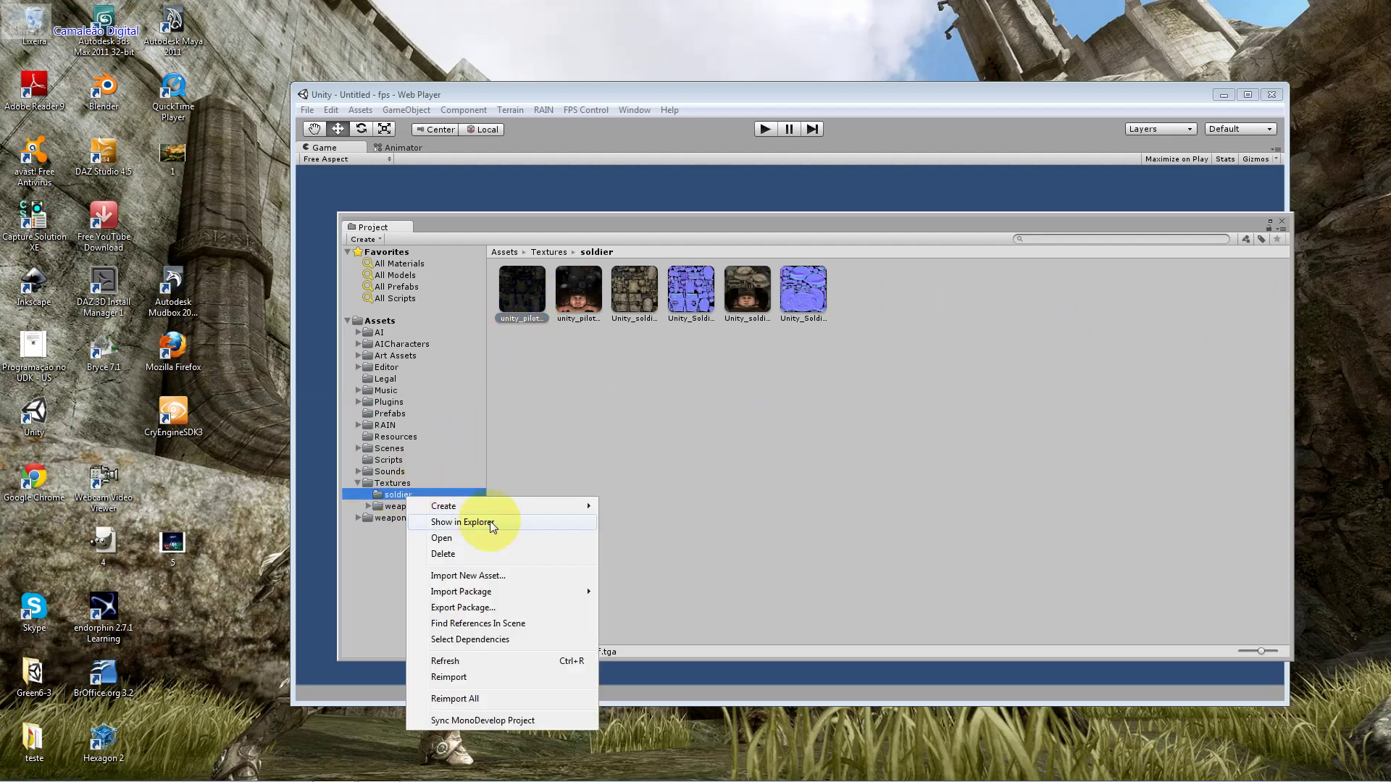
left_click(492, 523)
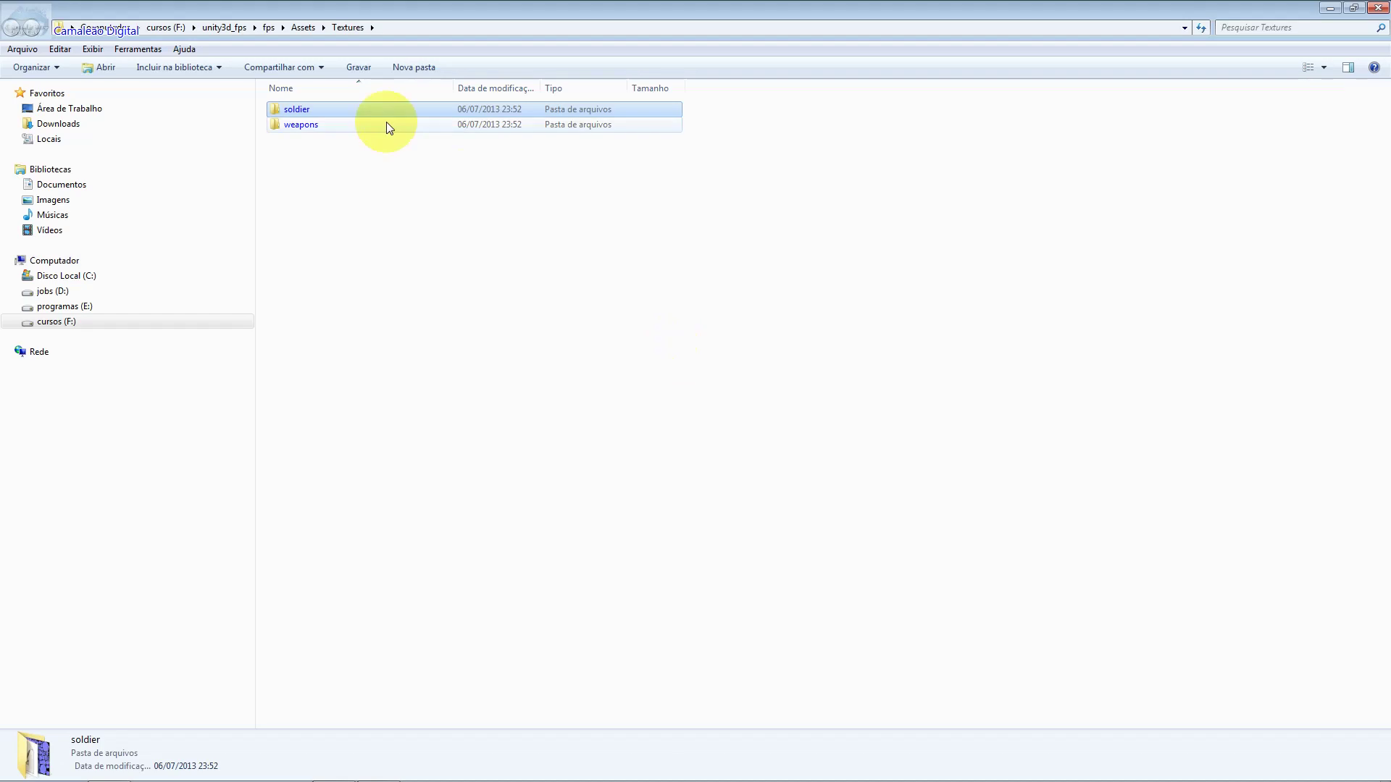
left_click(386, 110)
Open the soldier folder and display its textures as Extra Large Icons
double_click(386, 109)
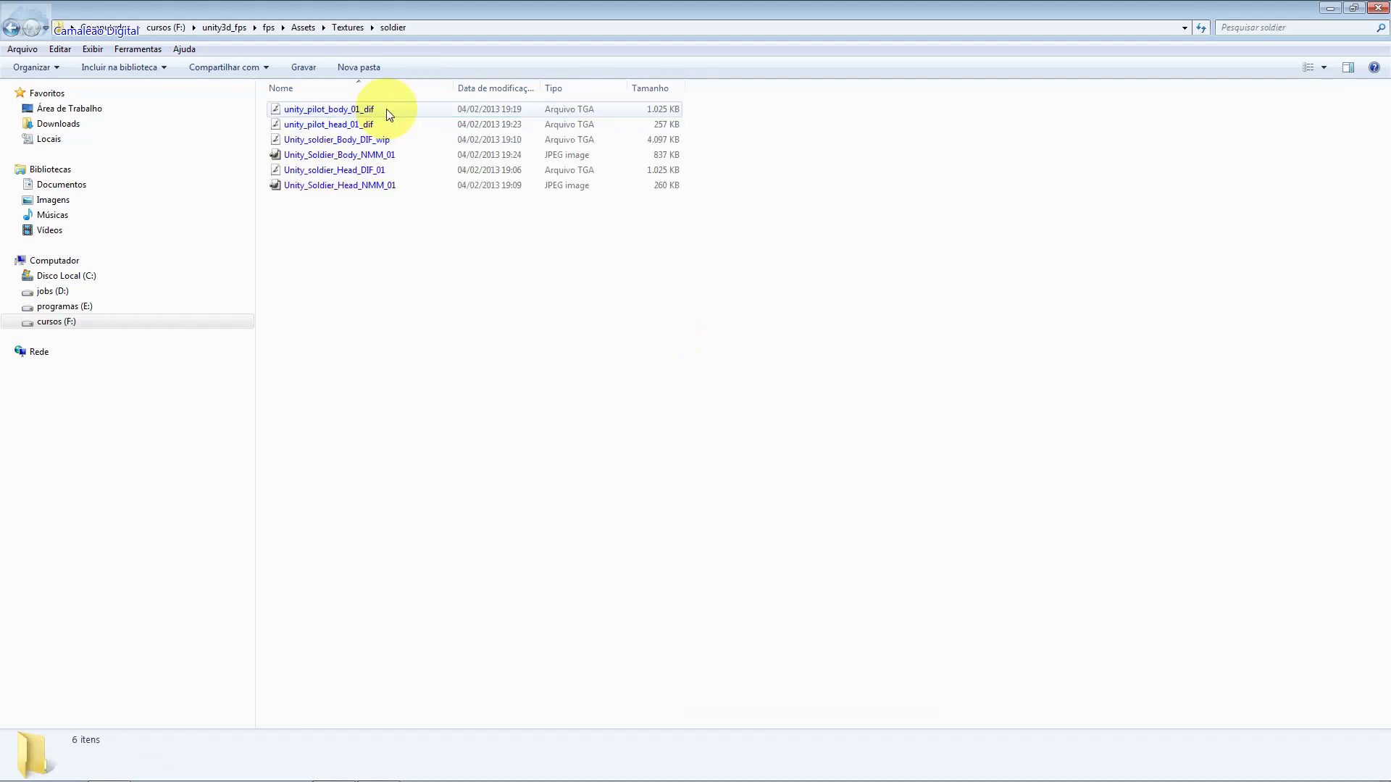
left_click(1325, 71)
left_click(1342, 22)
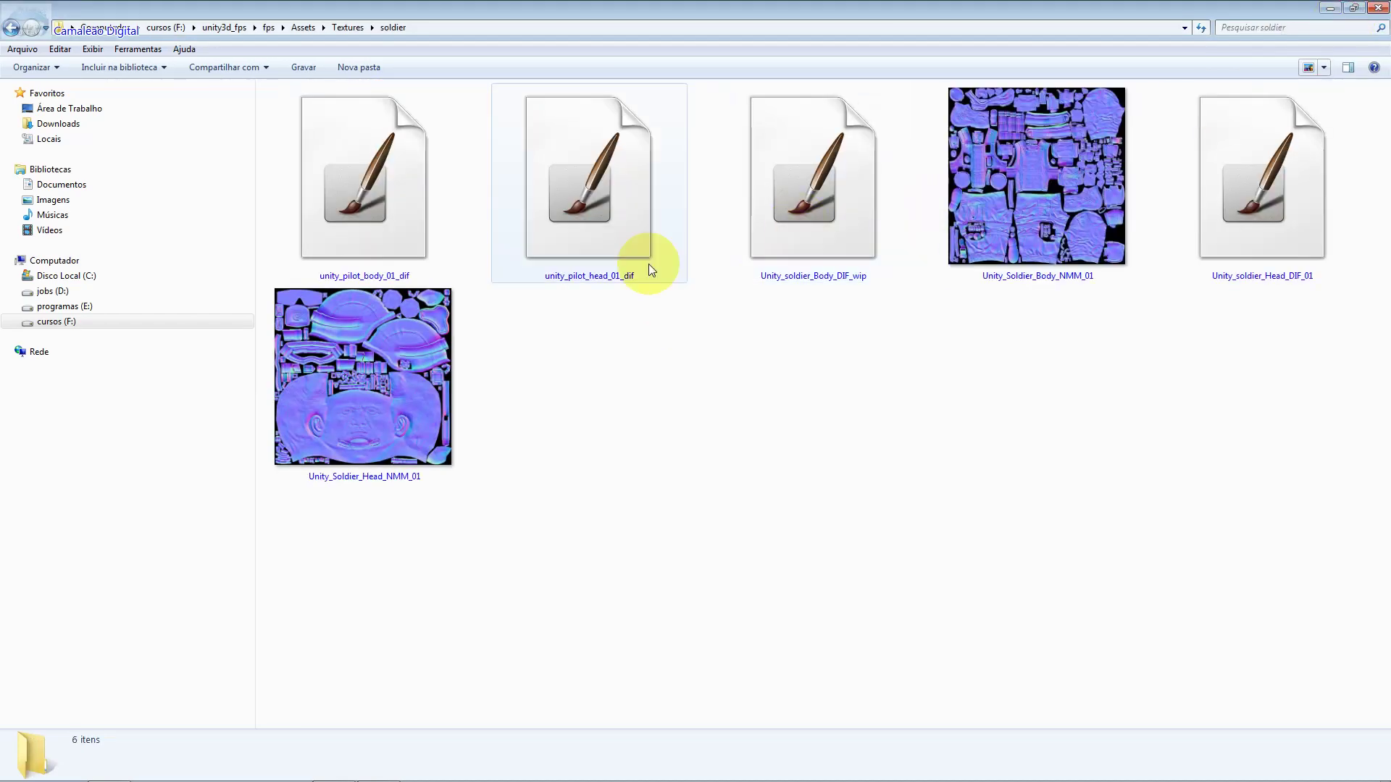
left_click(1040, 262)
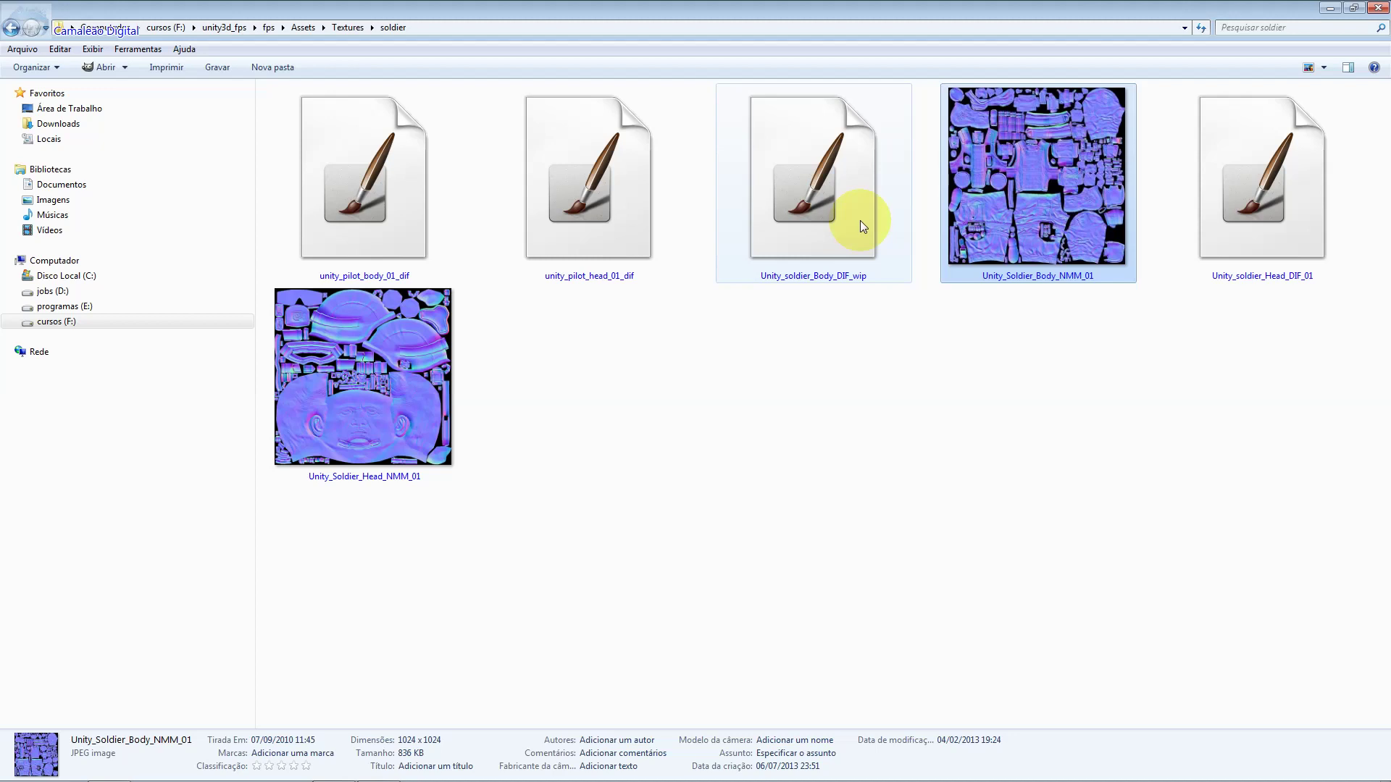
Select unity_pilot_body_01_dif, then minimize the Explorer and Unity windows
left_click(363, 181)
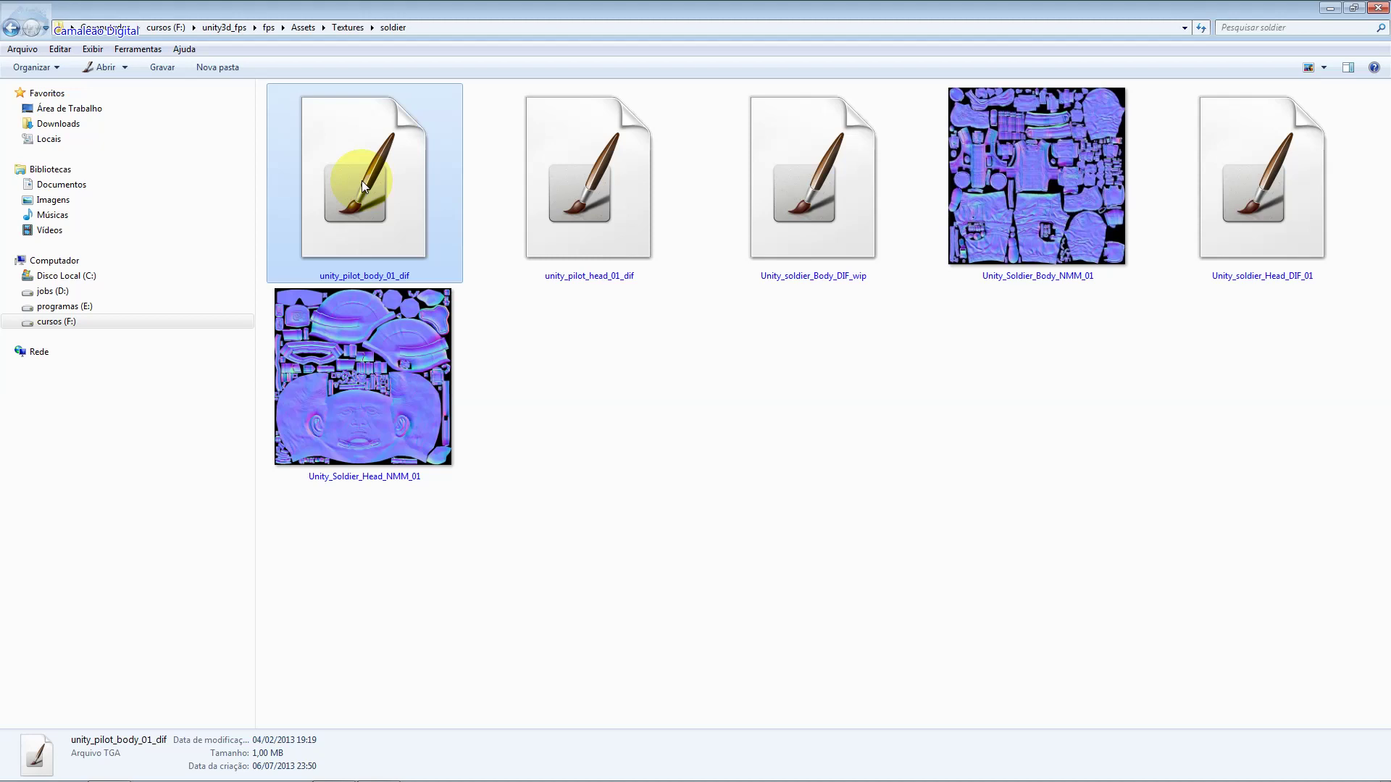
left_click(1336, 8)
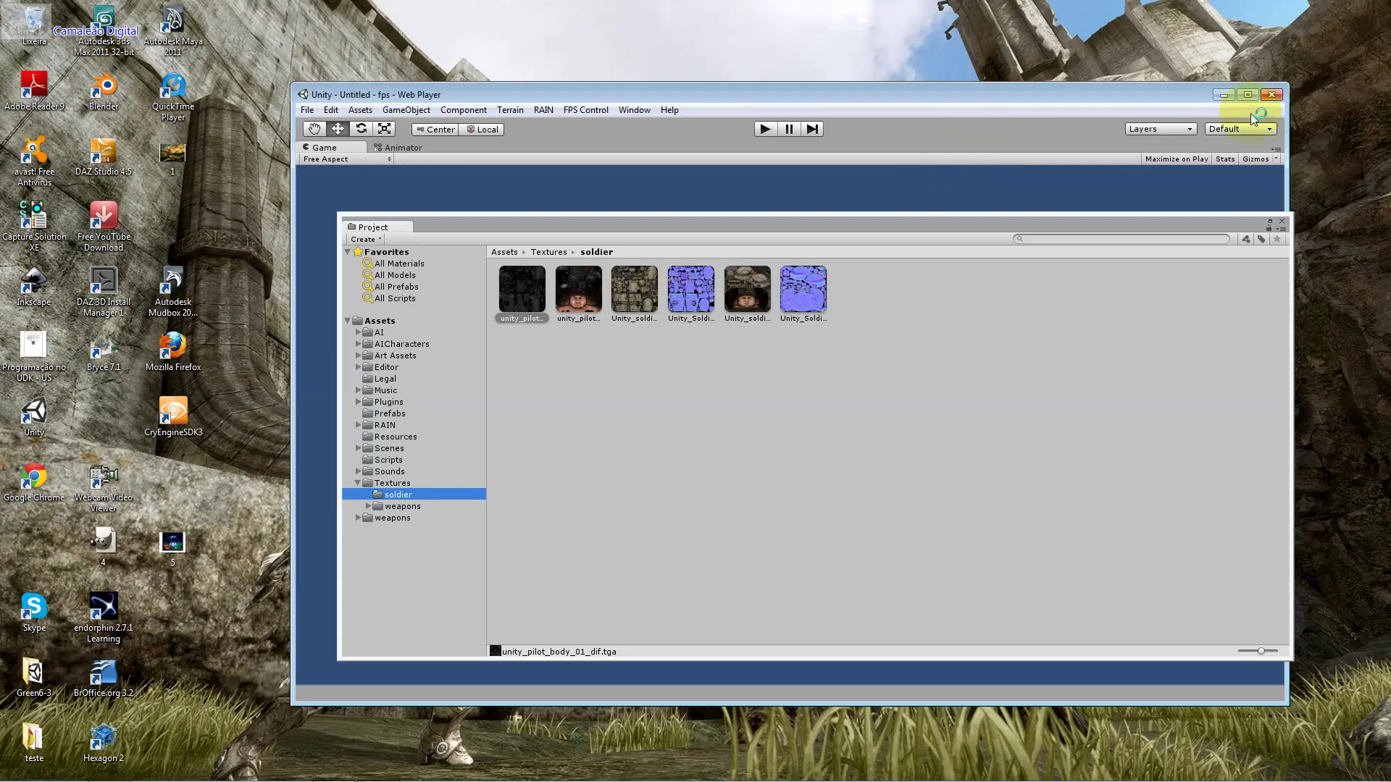
left_click(1226, 97)
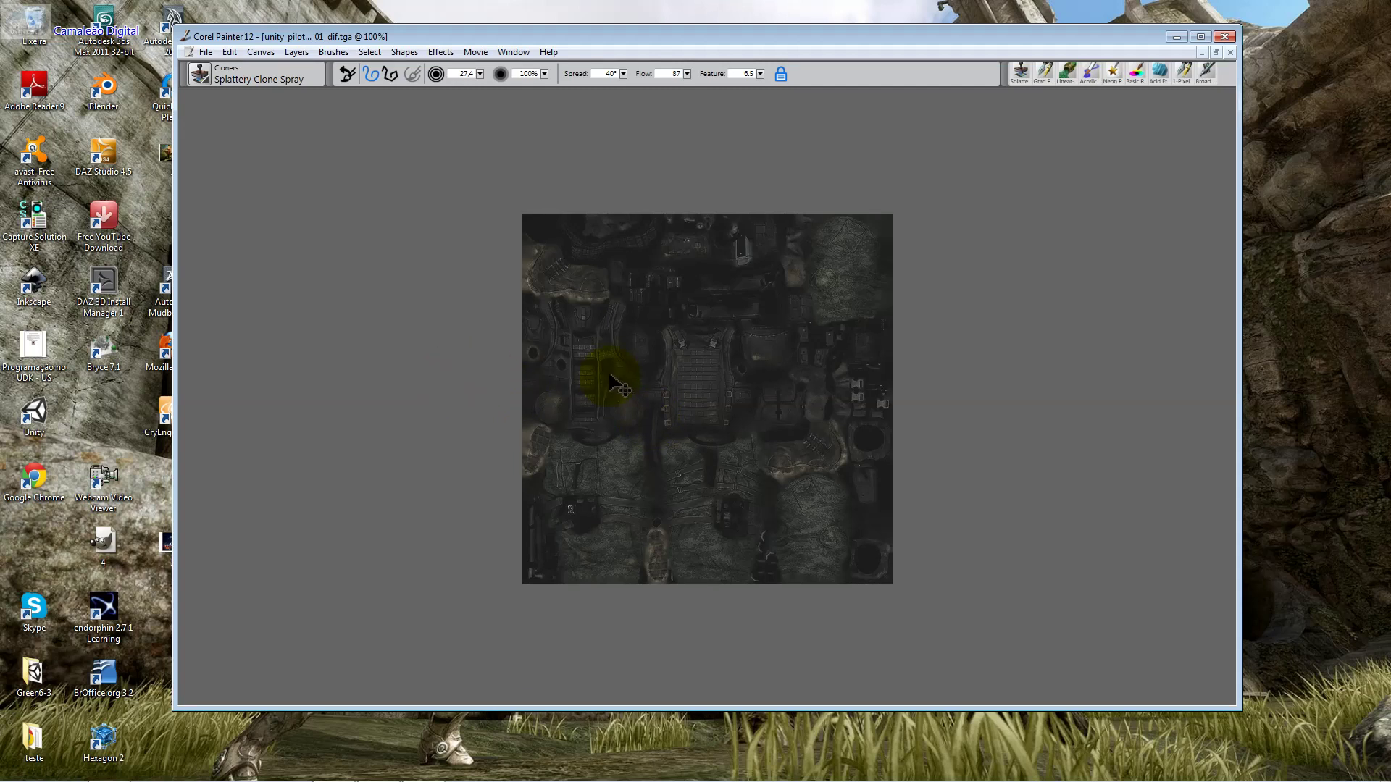
Zoom in on the pilot texture and bring up Effects > Tonal Control
scroll(616, 384, "up", 2)
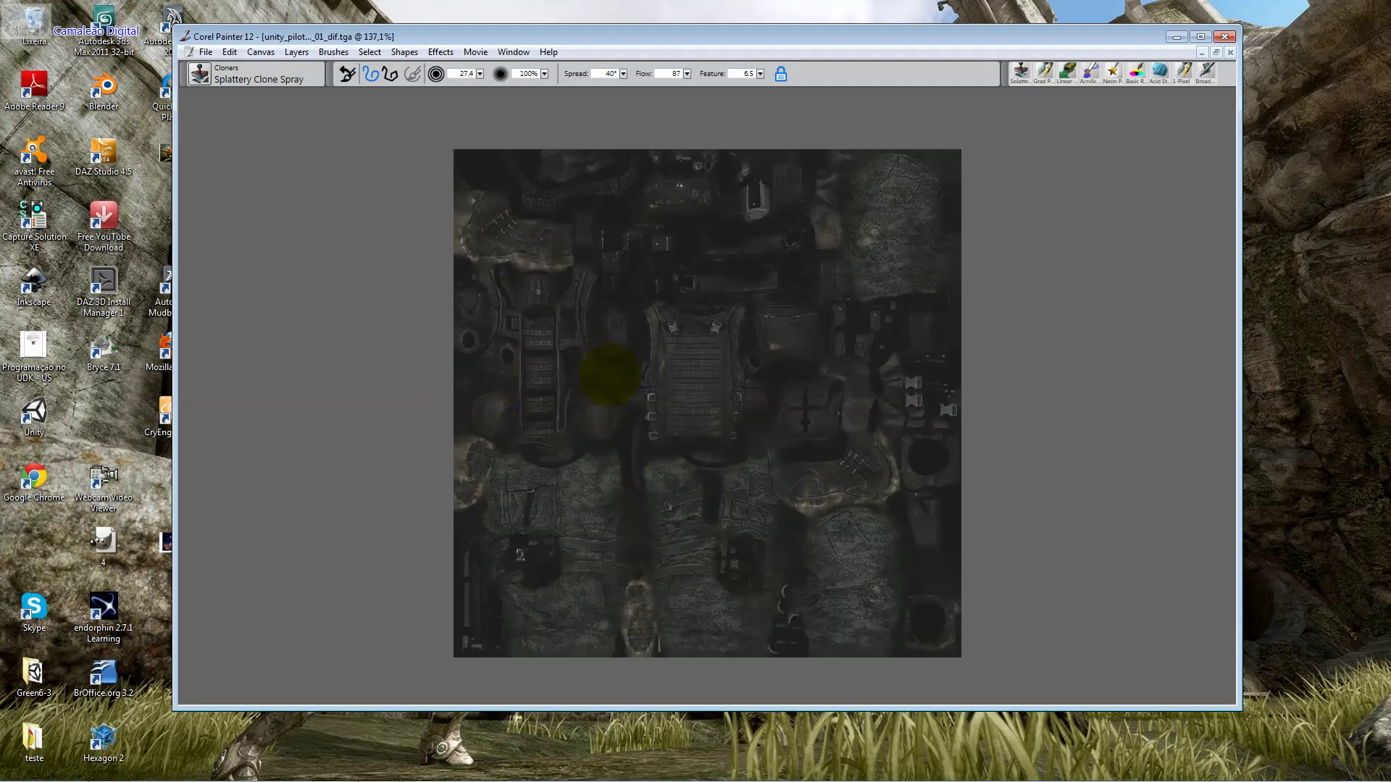
scroll(610, 374, "up", 1)
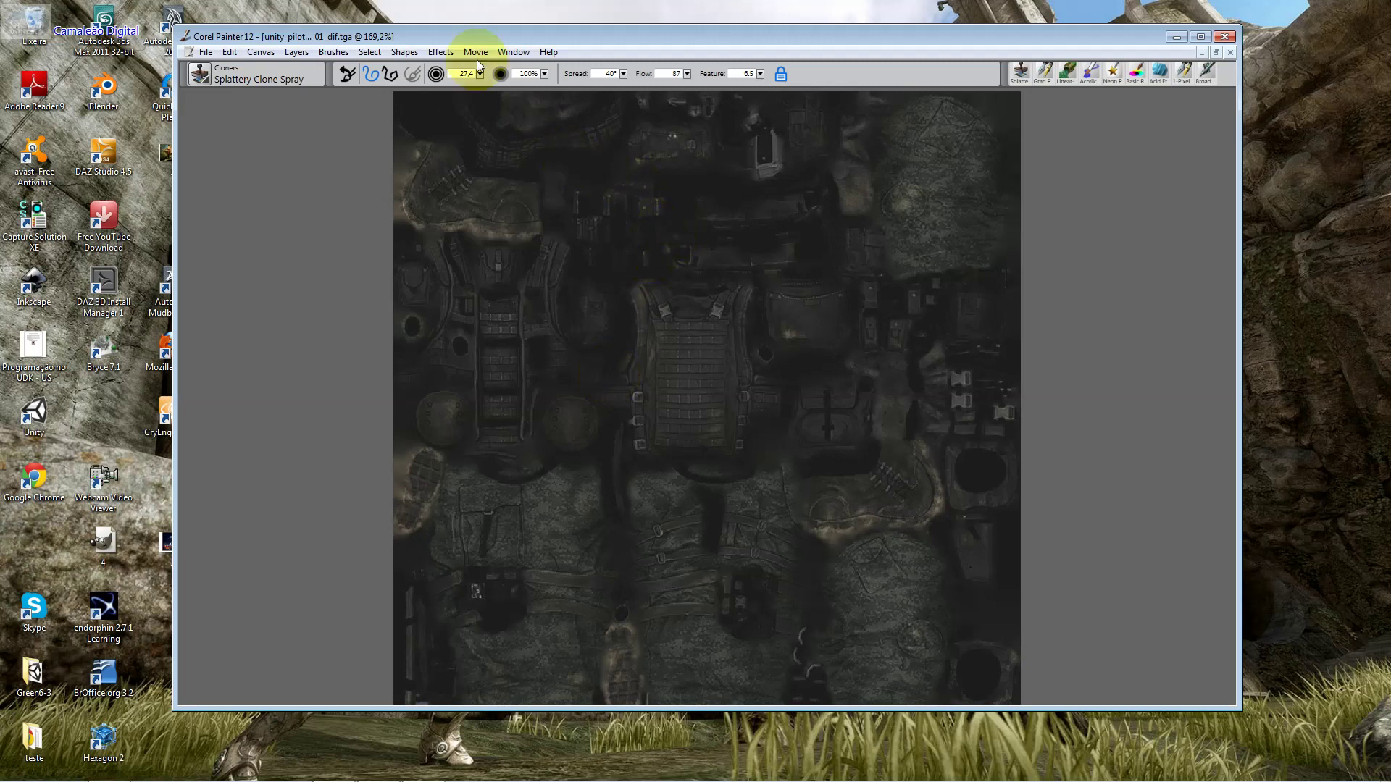
left_click(441, 52)
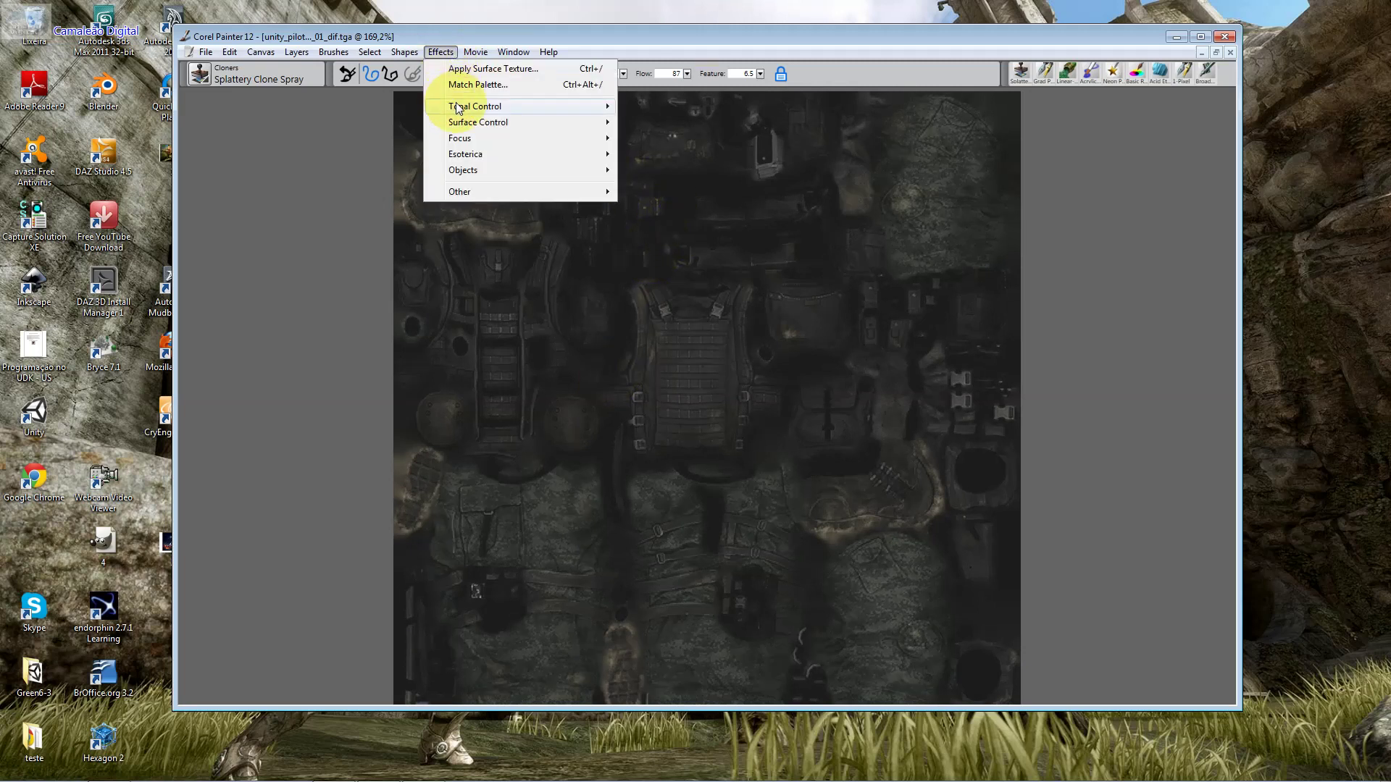
mouse_move(458, 105)
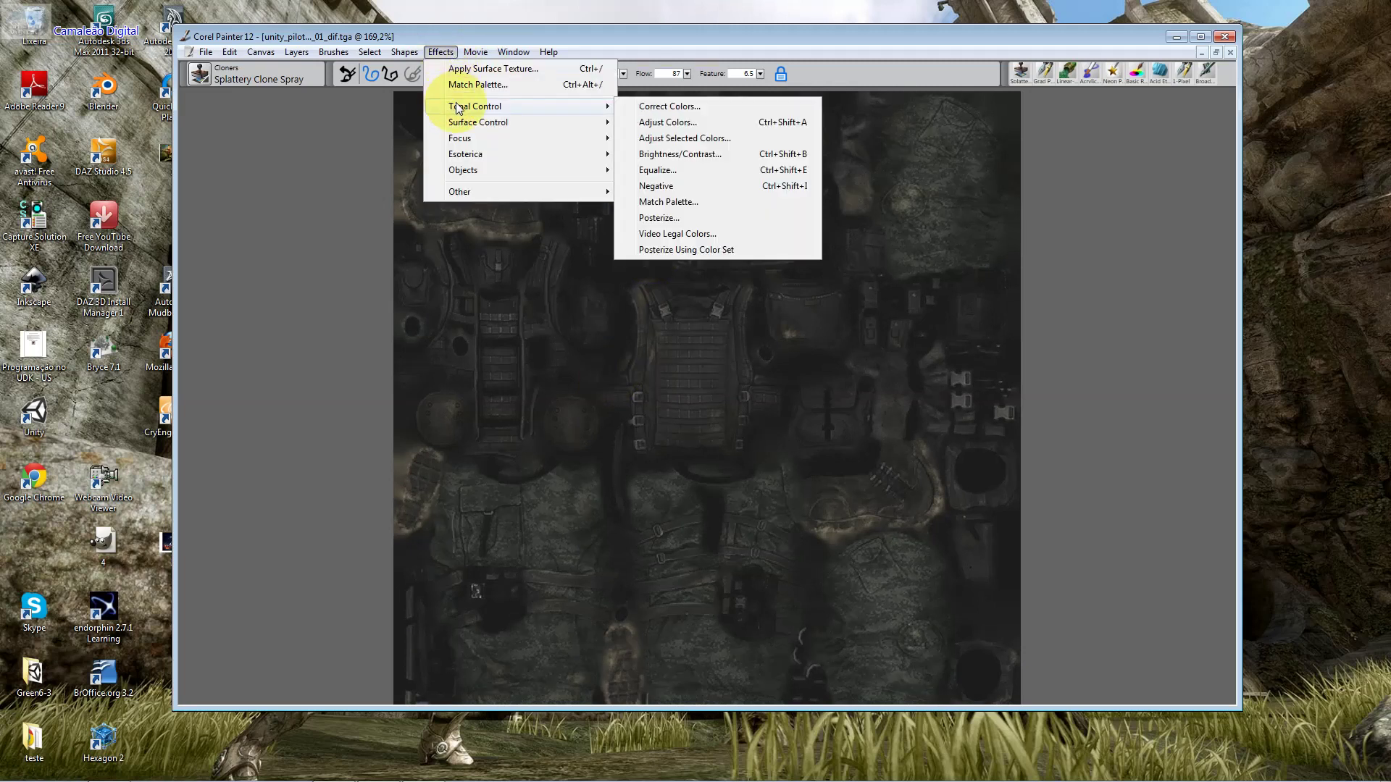
left_click(662, 121)
left_click_drag(669, 306, 386, 307)
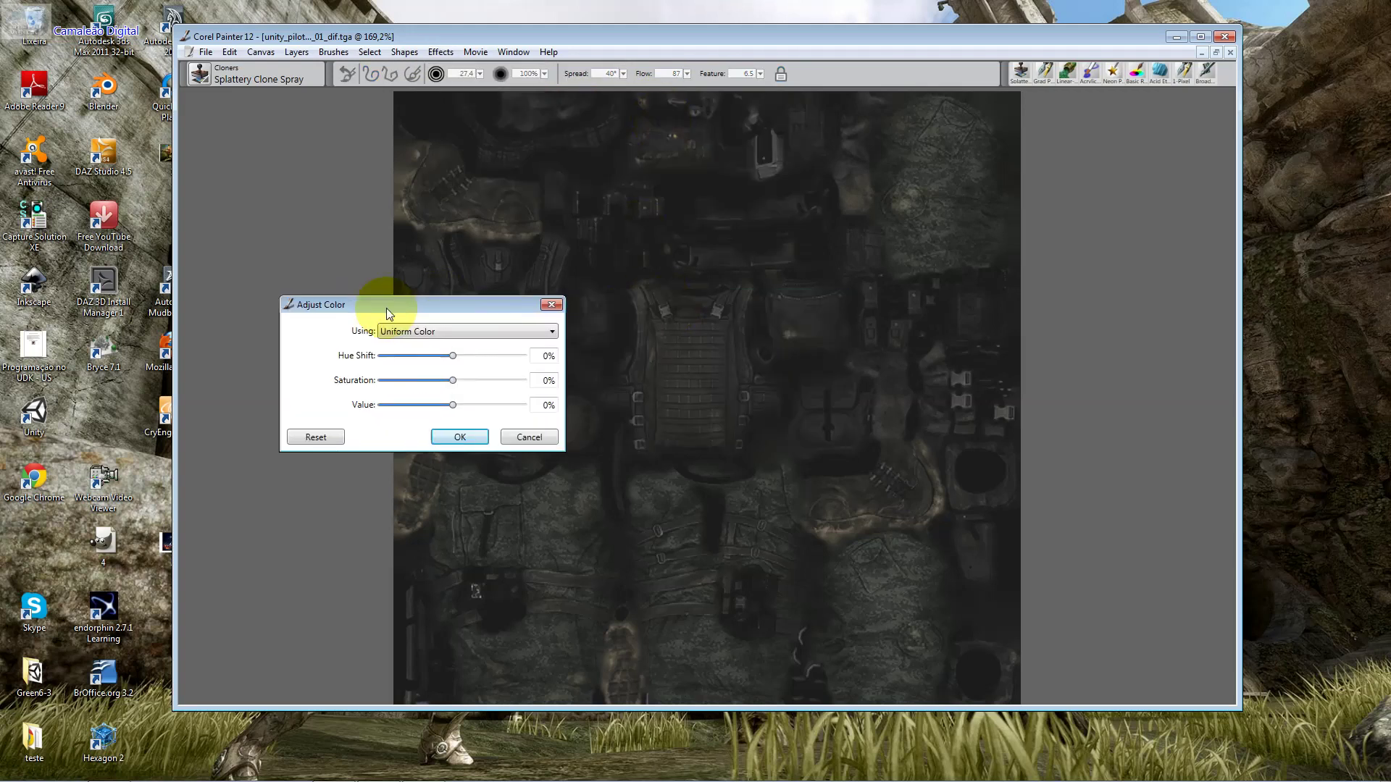
left_click_drag(452, 356, 555, 361)
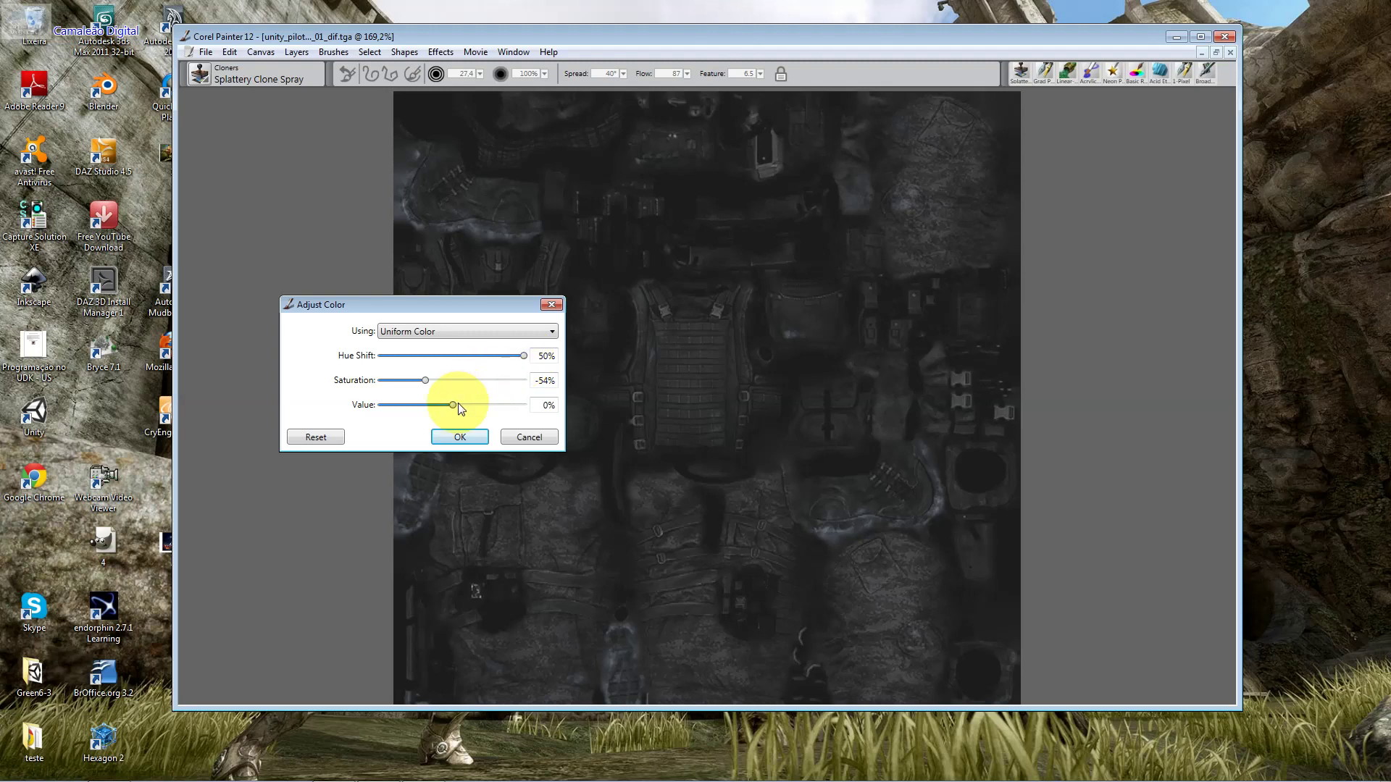
mouse_move(453, 405)
left_mouse_down()
mouse_move(485, 406)
mouse_move(449, 403)
left_mouse_up()
left_click(529, 437)
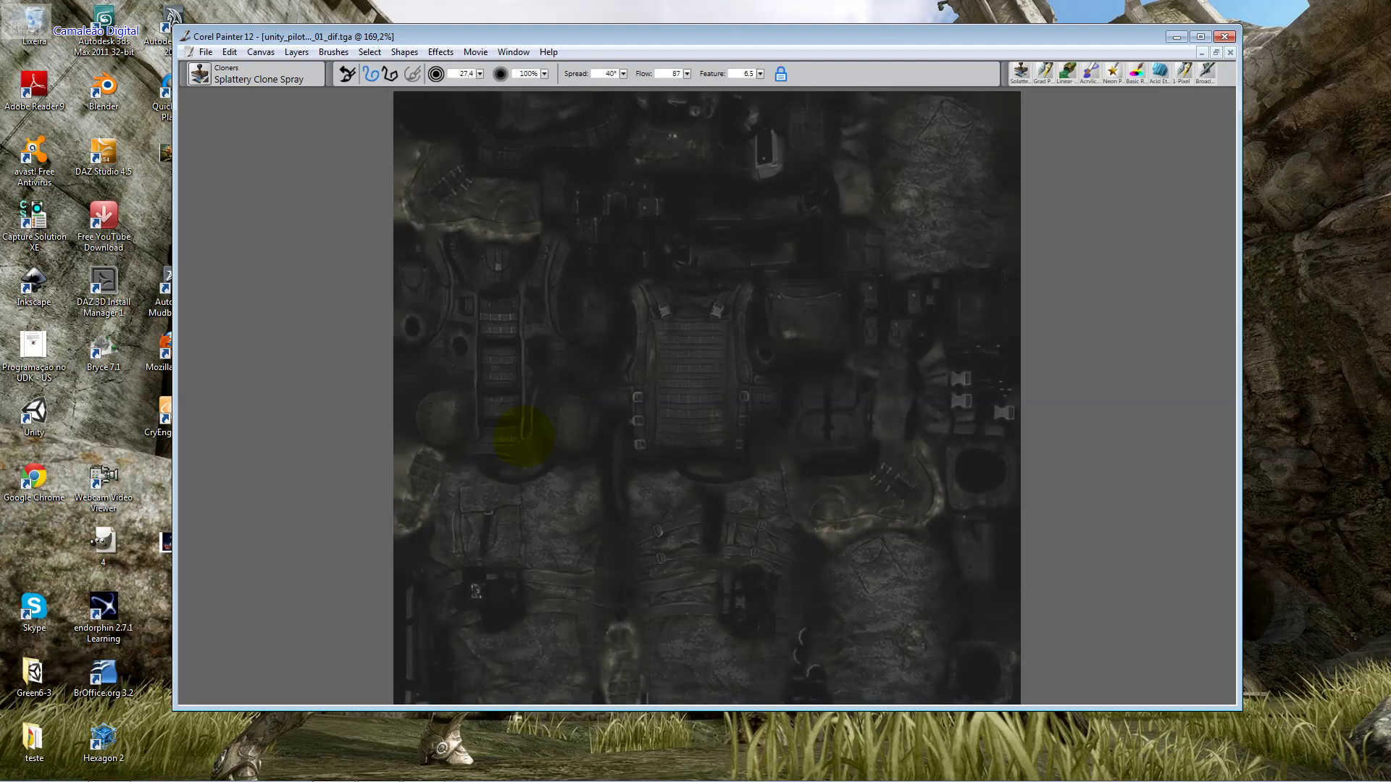
left_click(440, 52)
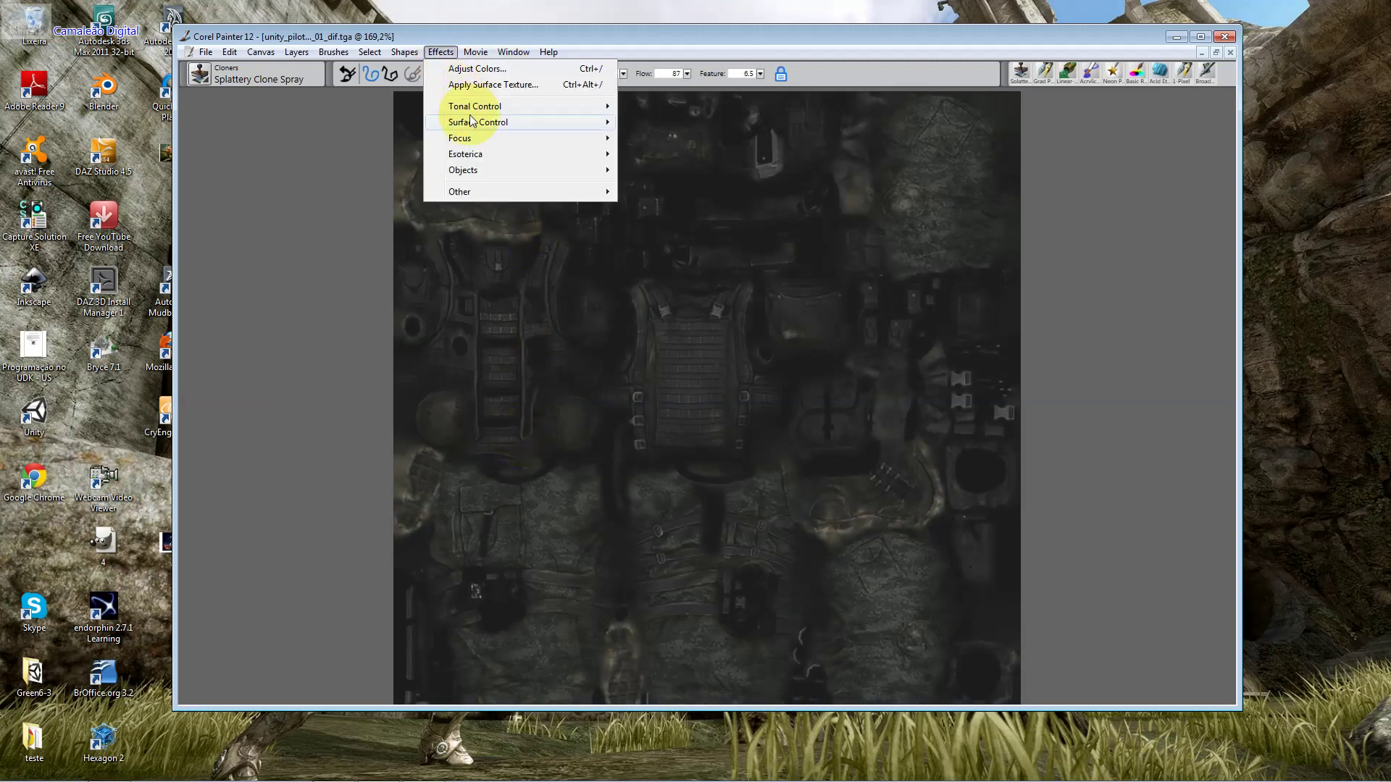
mouse_move(473, 138)
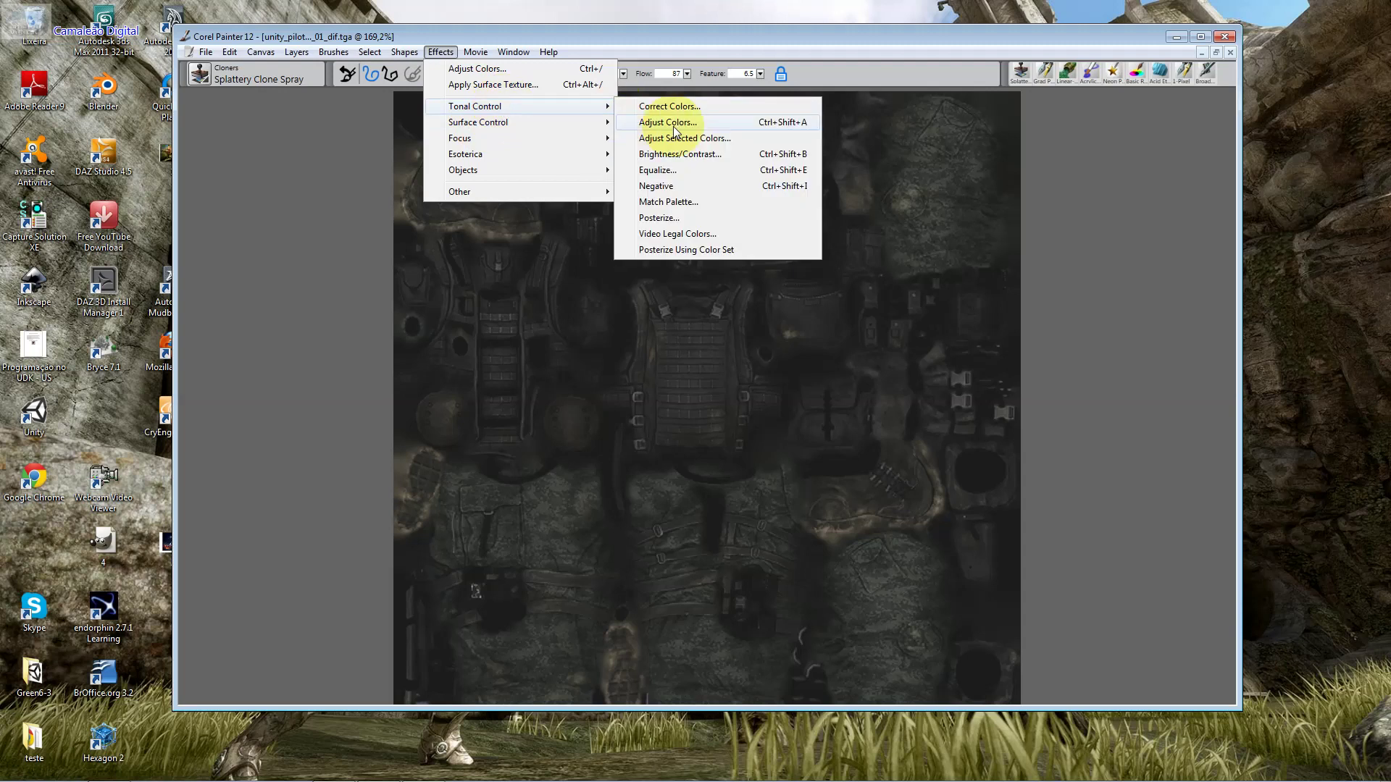
left_click(688, 136)
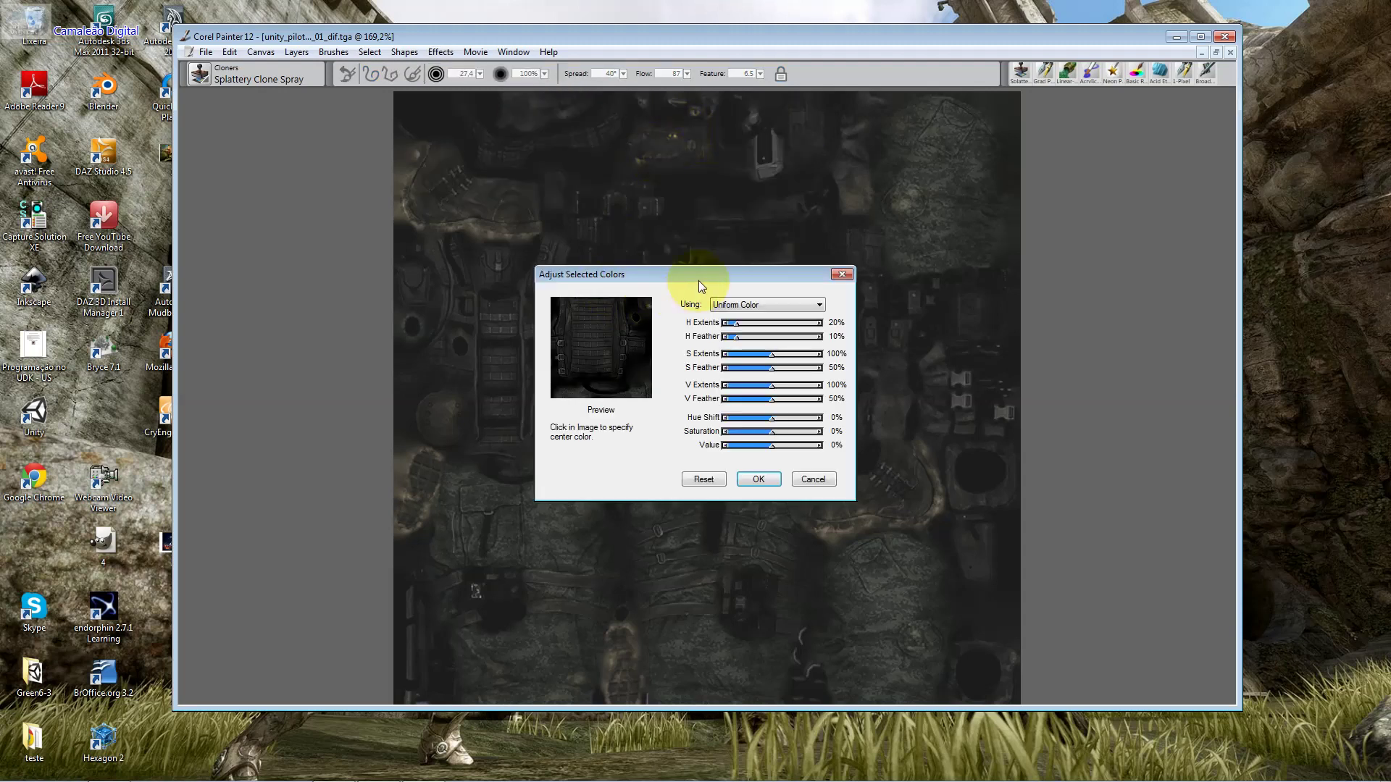
left_click_drag(702, 272, 440, 257)
left_click_drag(474, 307, 545, 315)
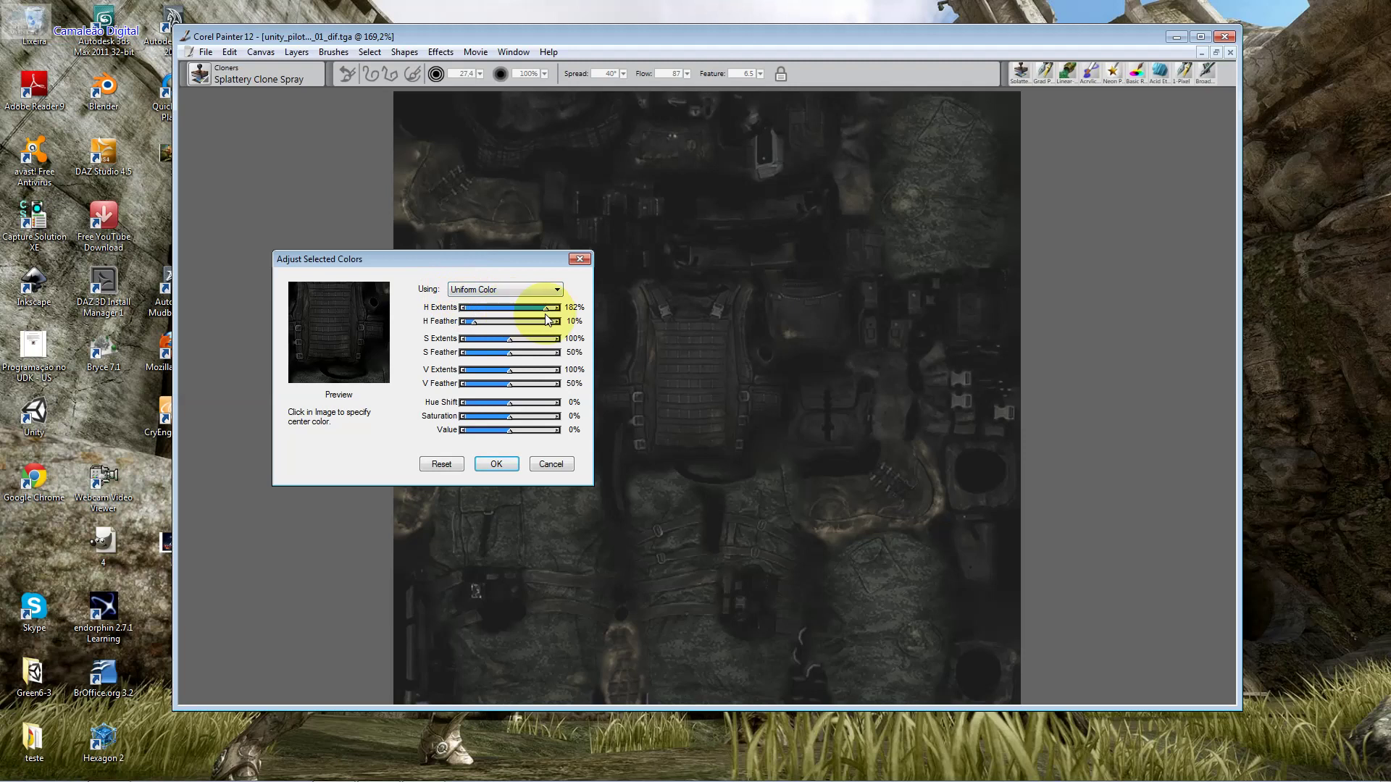
left_click(550, 463)
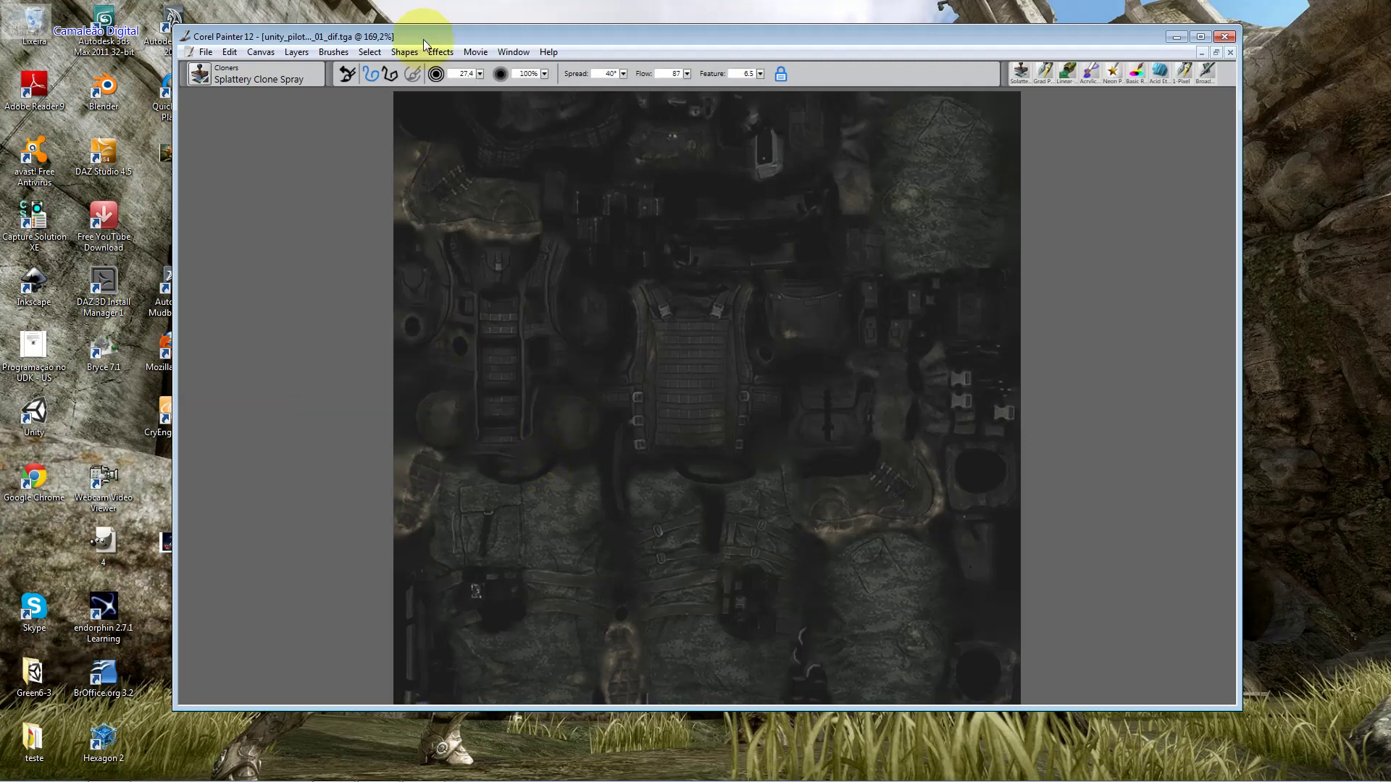
left_click(441, 52)
Trial a -50% hue shift and saturation boost in Adjust Colors, then cancel it
left_click(444, 84)
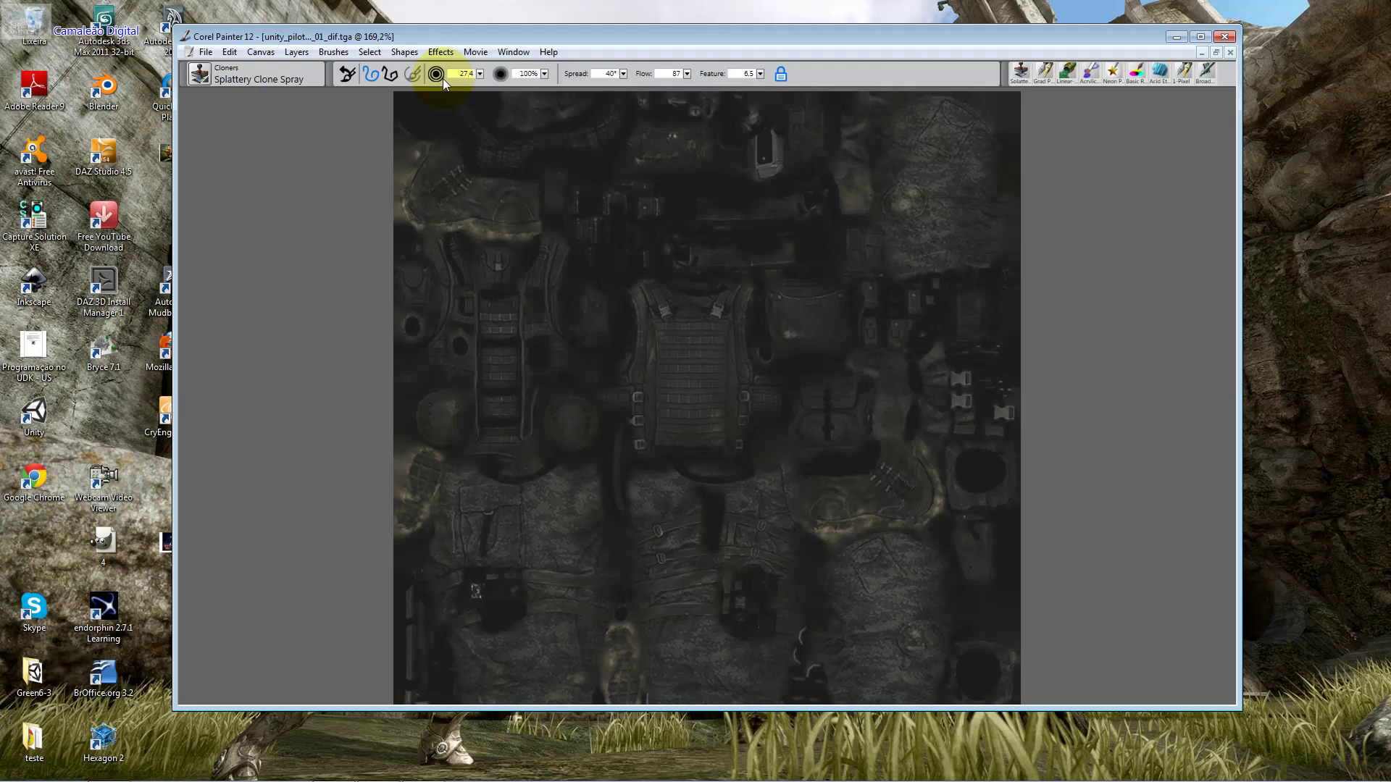
left_click(728, 326)
scroll(728, 355, "down", 1)
left_click_drag(723, 351, 636, 350)
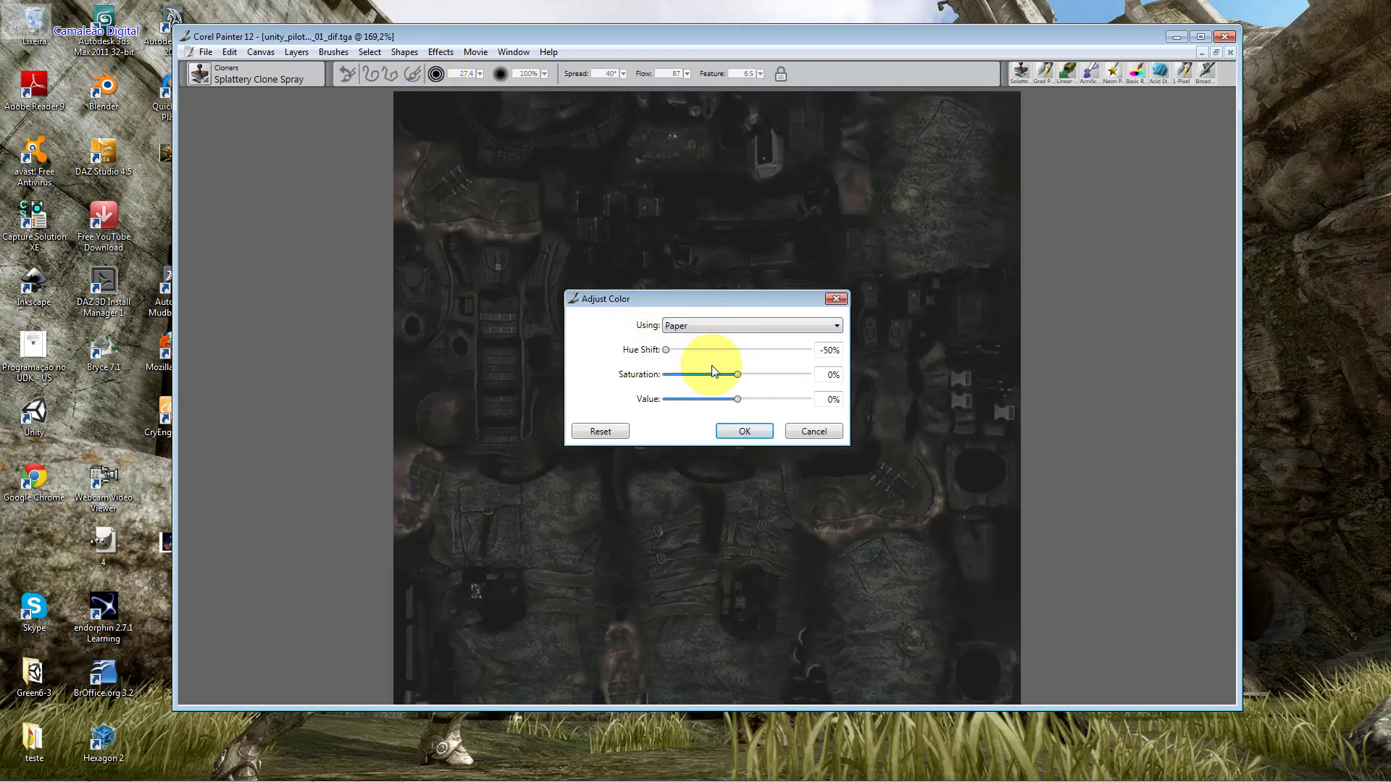
mouse_move(738, 375)
left_mouse_down()
mouse_move(792, 374)
mouse_move(697, 399)
mouse_move(822, 404)
mouse_move(724, 399)
mouse_move(797, 399)
mouse_move(749, 399)
left_mouse_up()
left_click(805, 429)
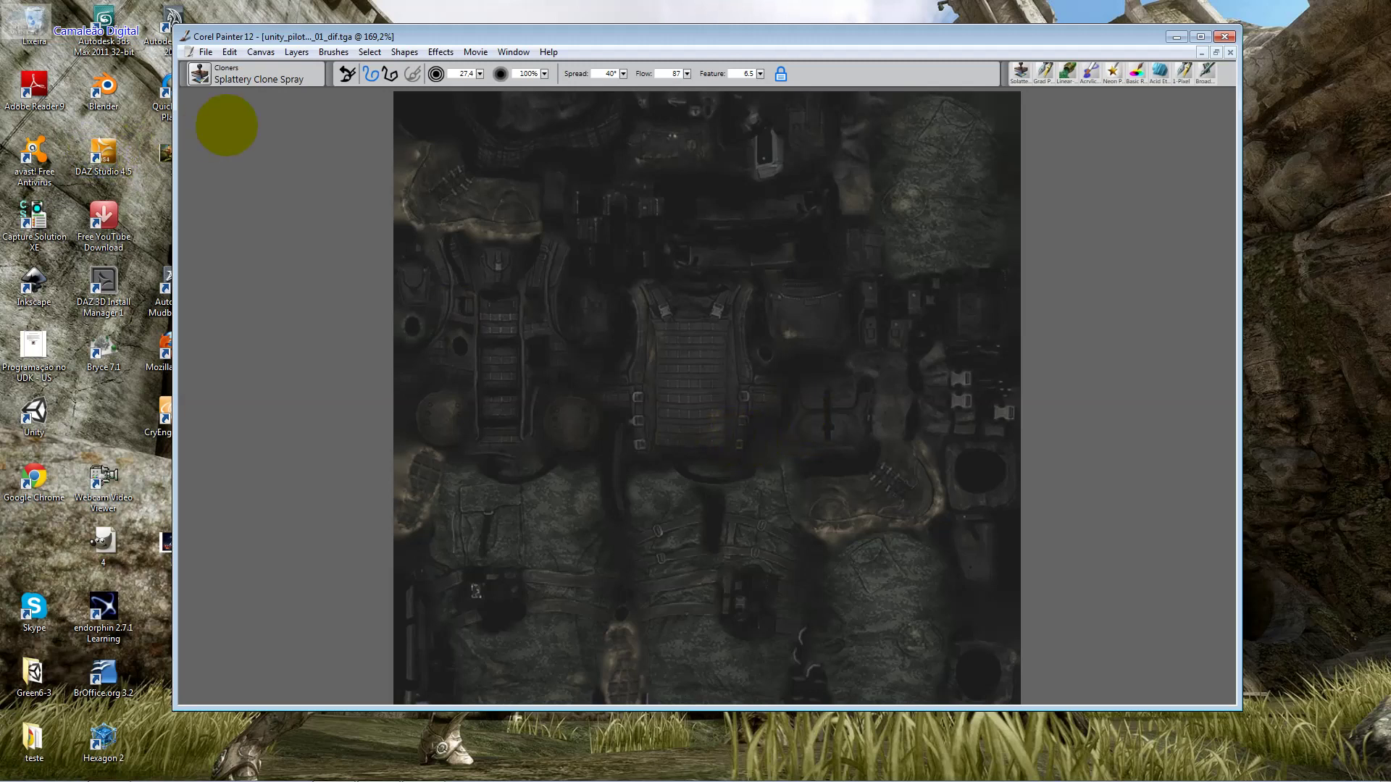
Select the Layer Adjuster tool with F and bring up the web browser
left_click(241, 187)
key("f")
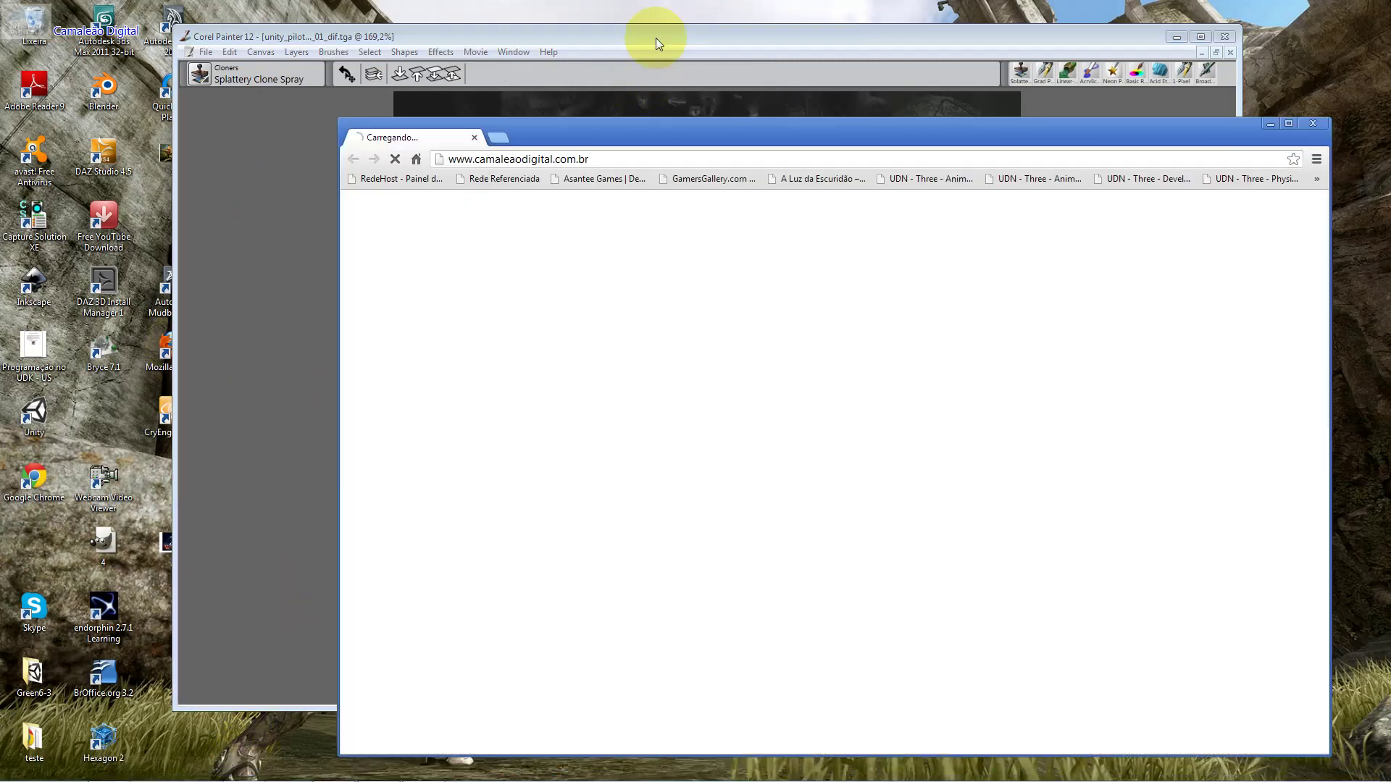
left_click(574, 149)
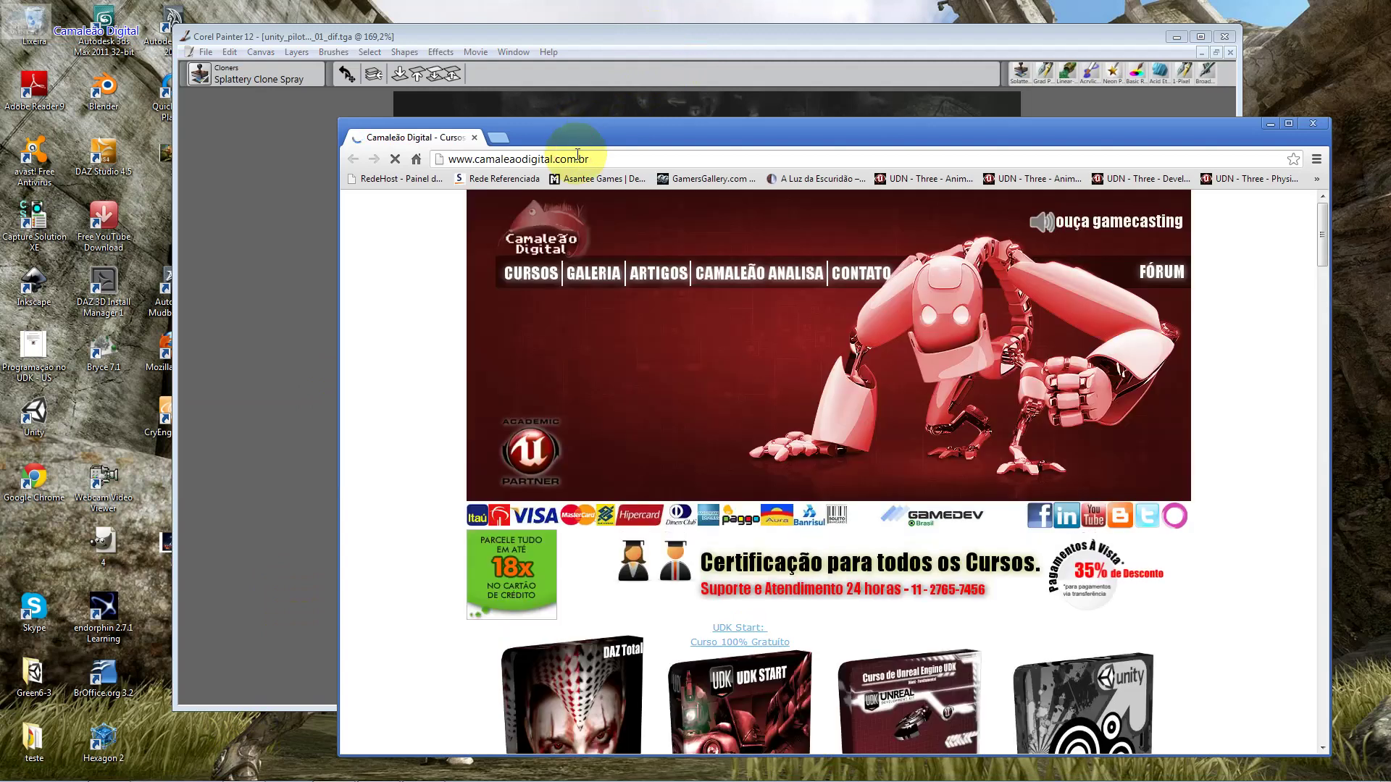
left_click(579, 160)
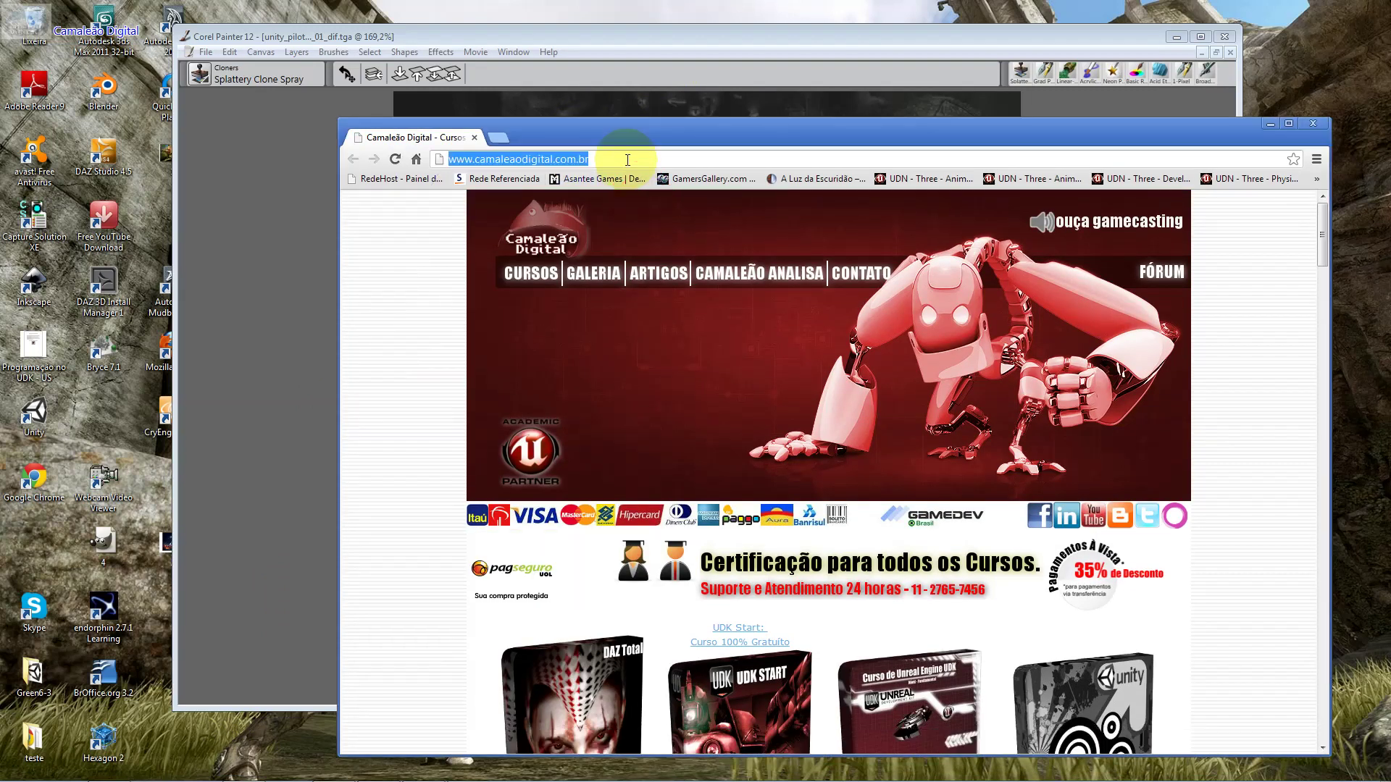
type("www.facebook.com")
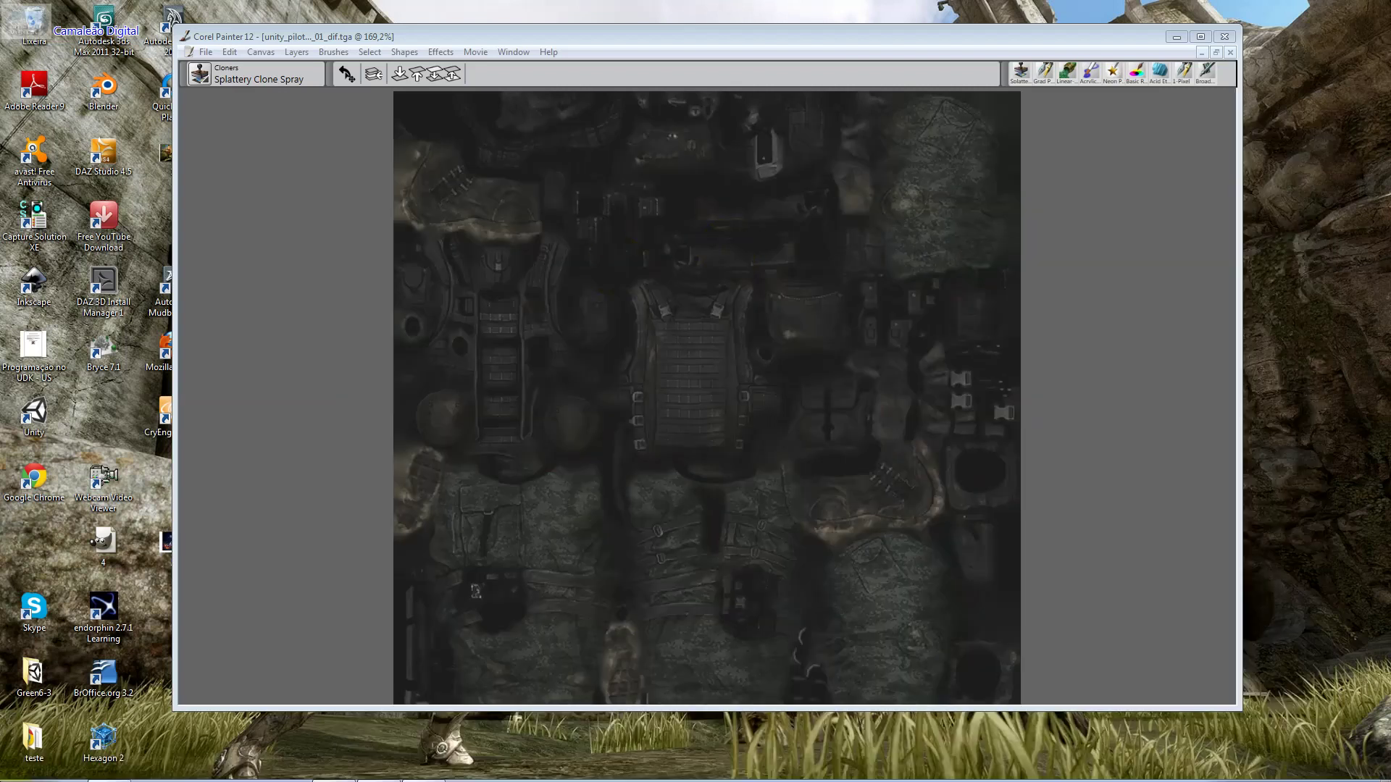
left_click(16, 769)
left_click(219, 518)
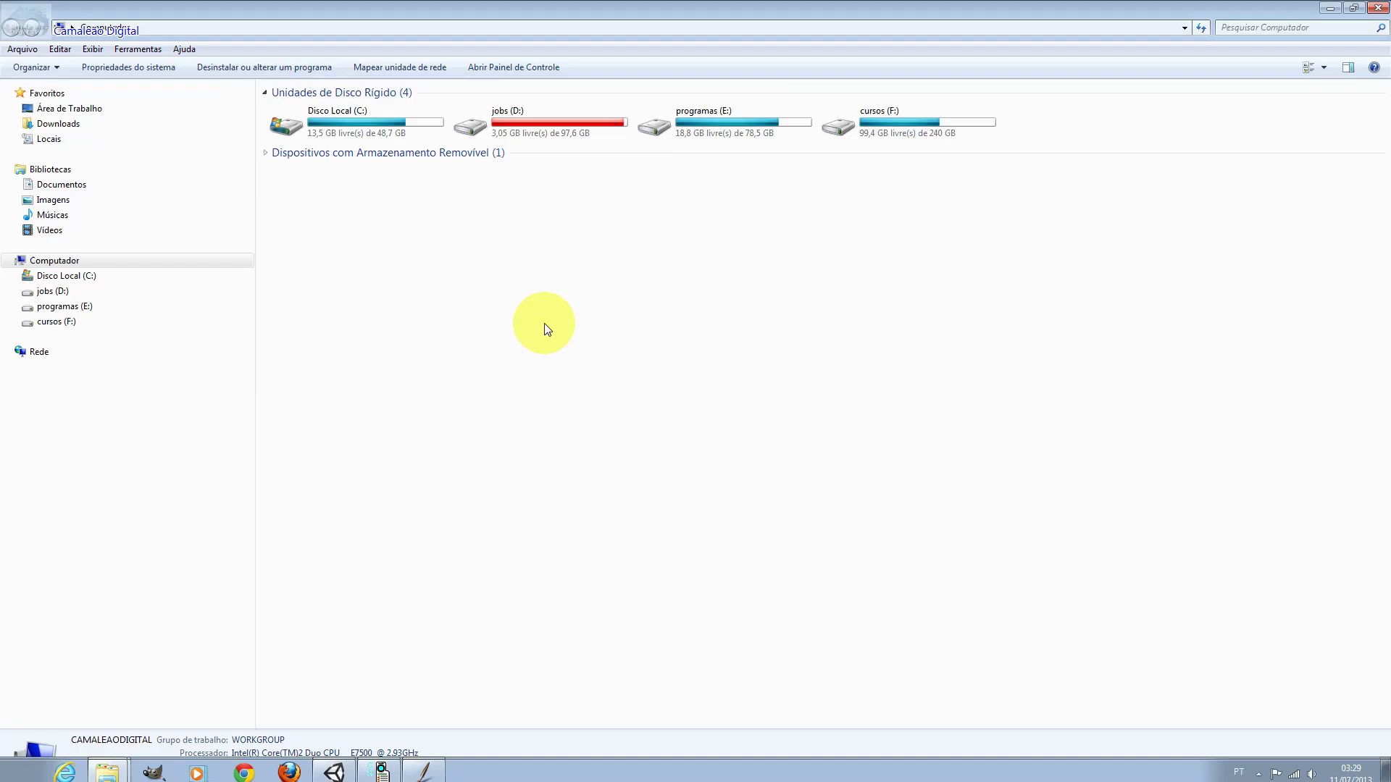
Open jobs (D:) > camaleaodigital and search the folder for 'uni'
left_click(526, 123)
double_click(525, 123)
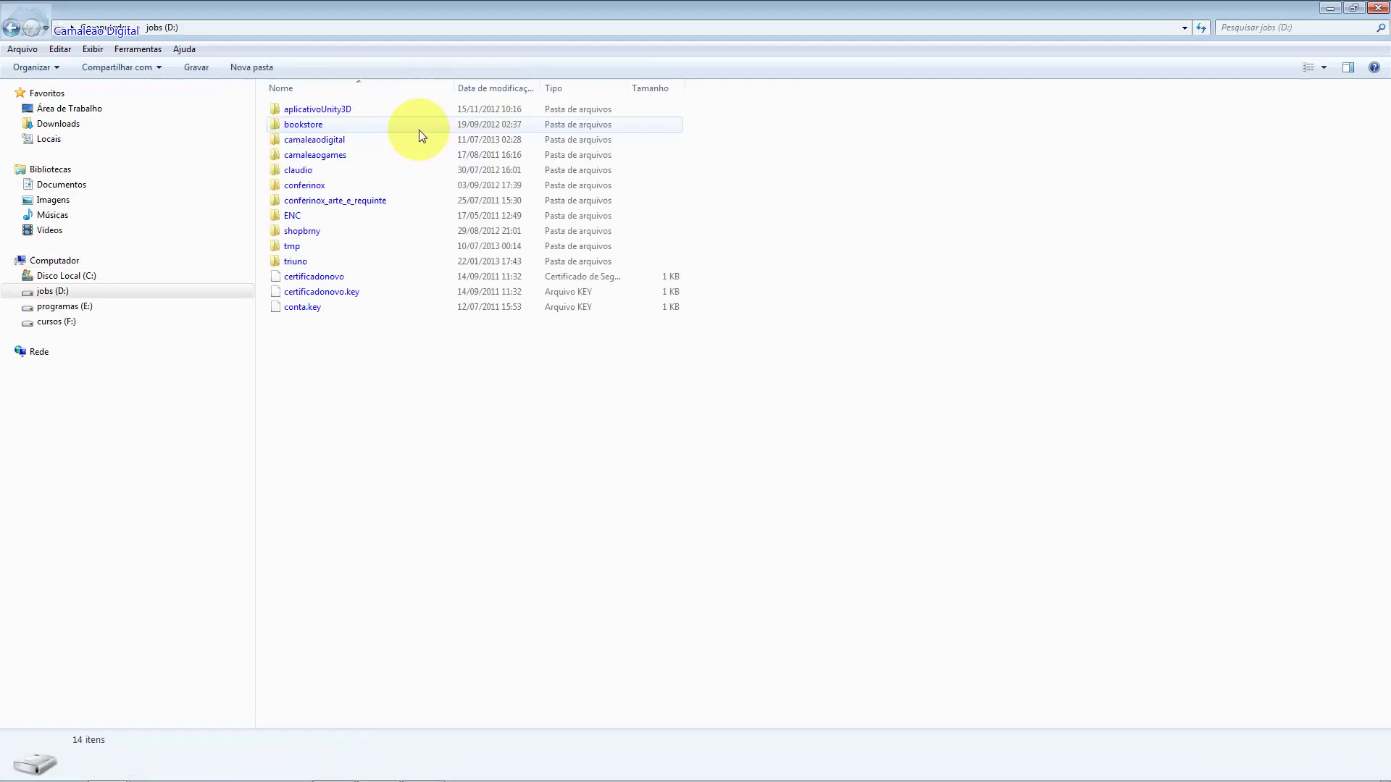
double_click(368, 133)
left_click(1254, 24)
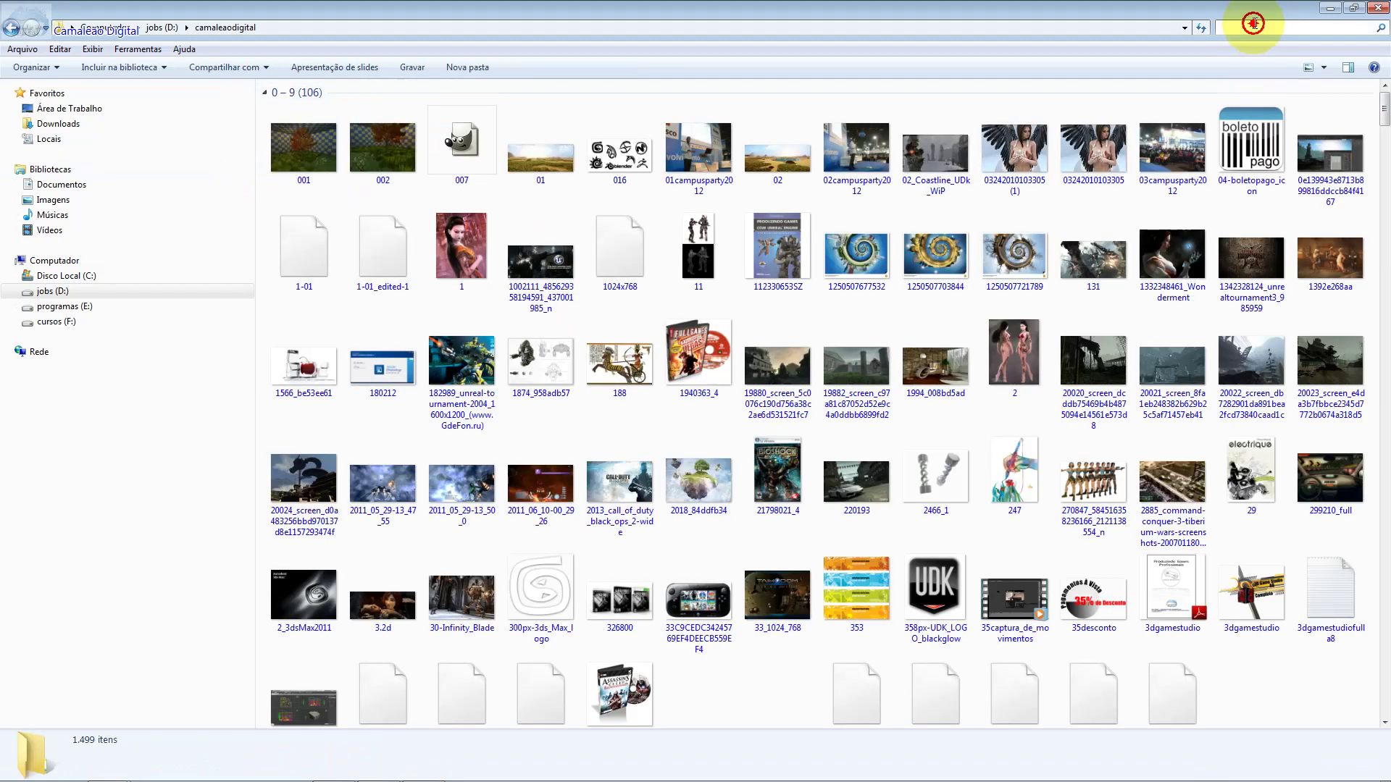
type("logo")
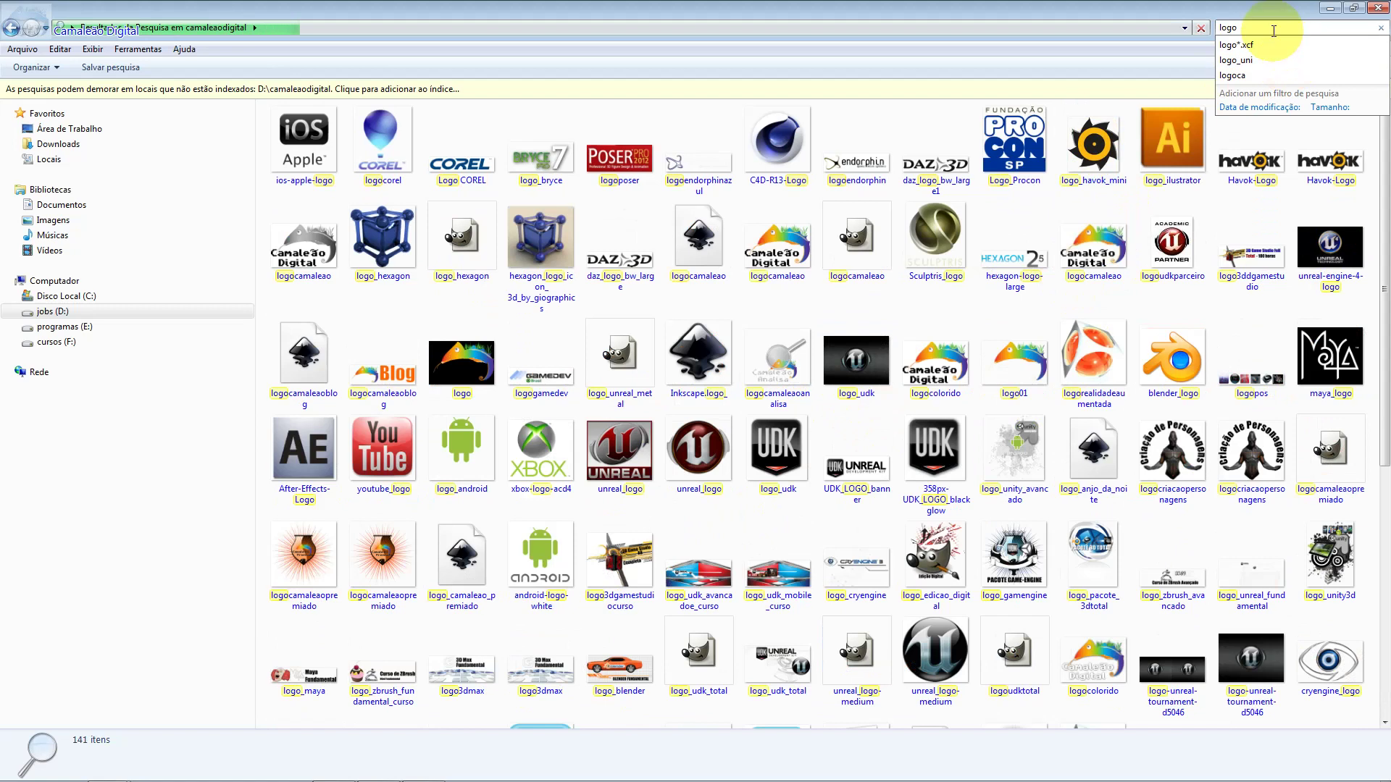
type("uni")
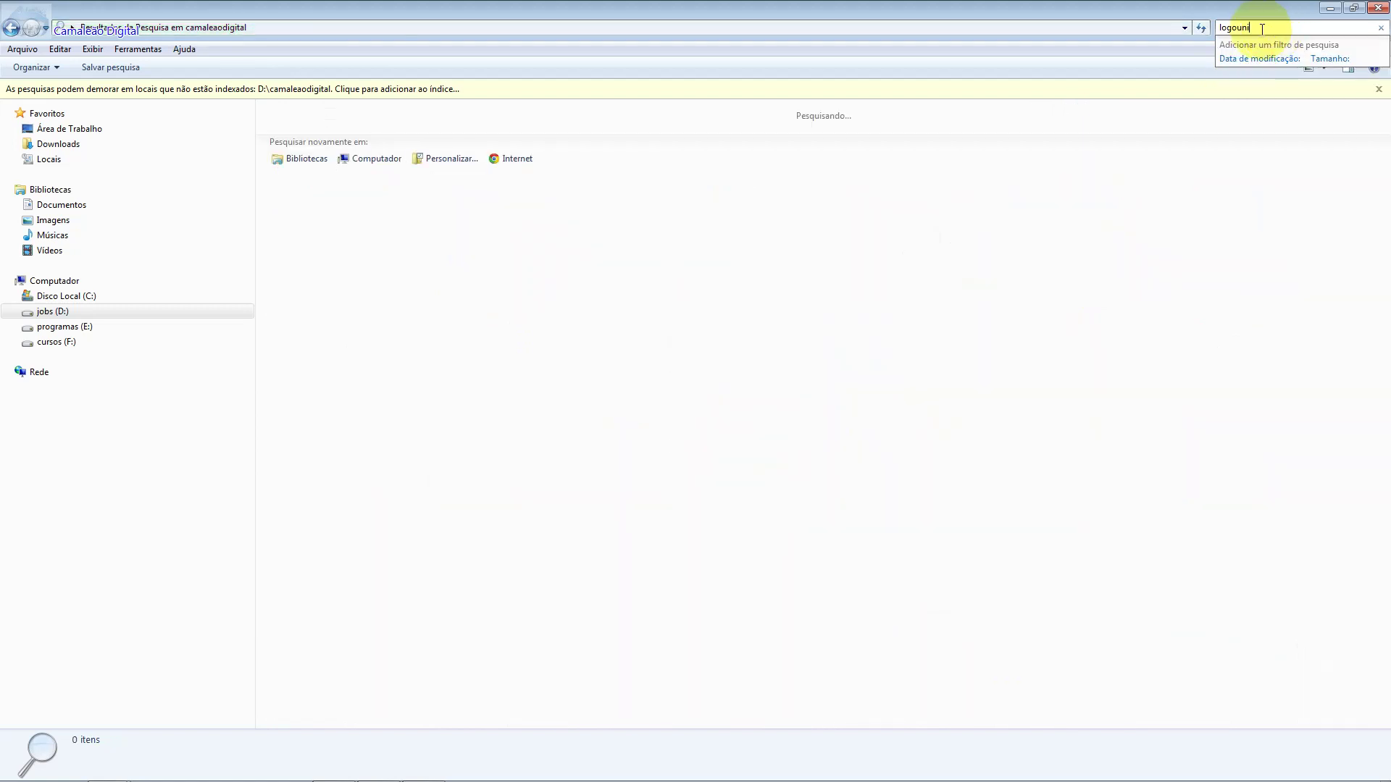
key("ctrl+a")
key("BackSpace")
type("u")
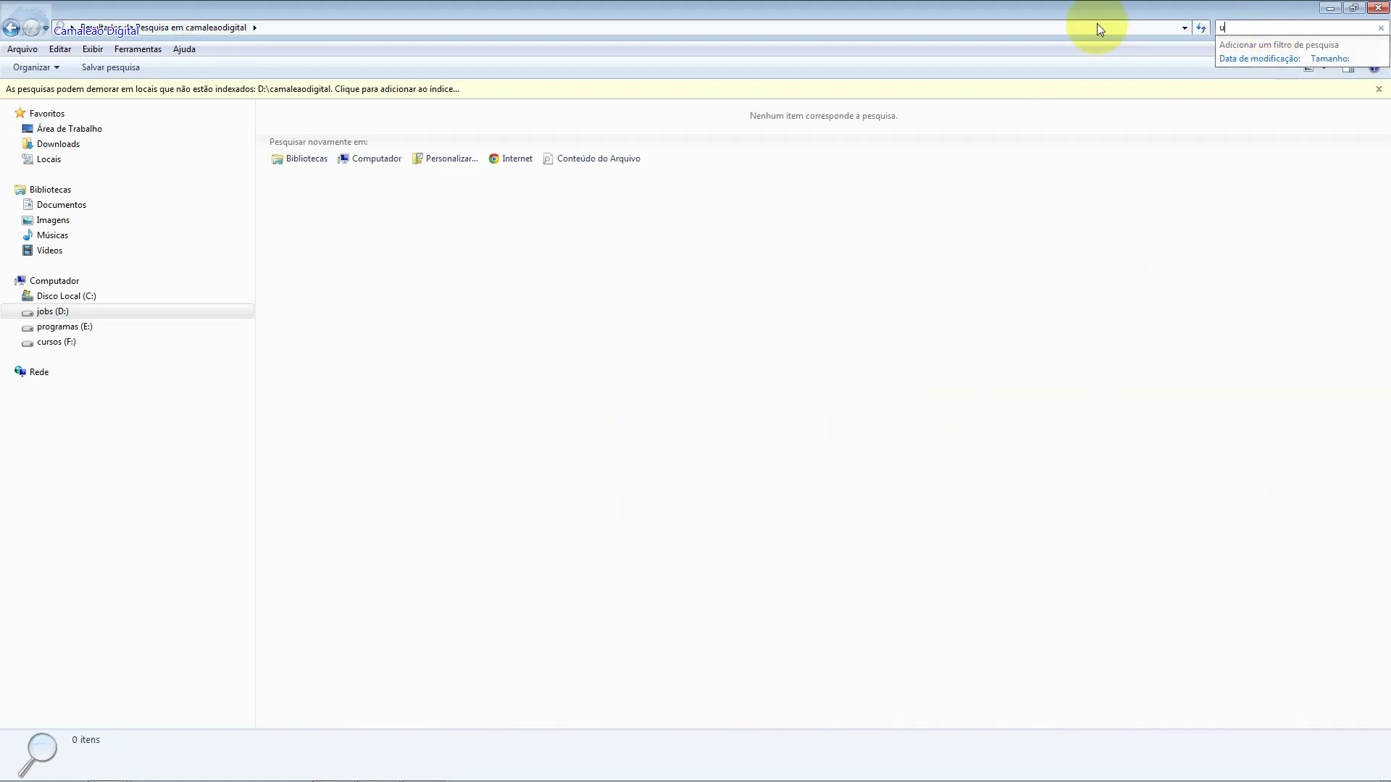
type("ni")
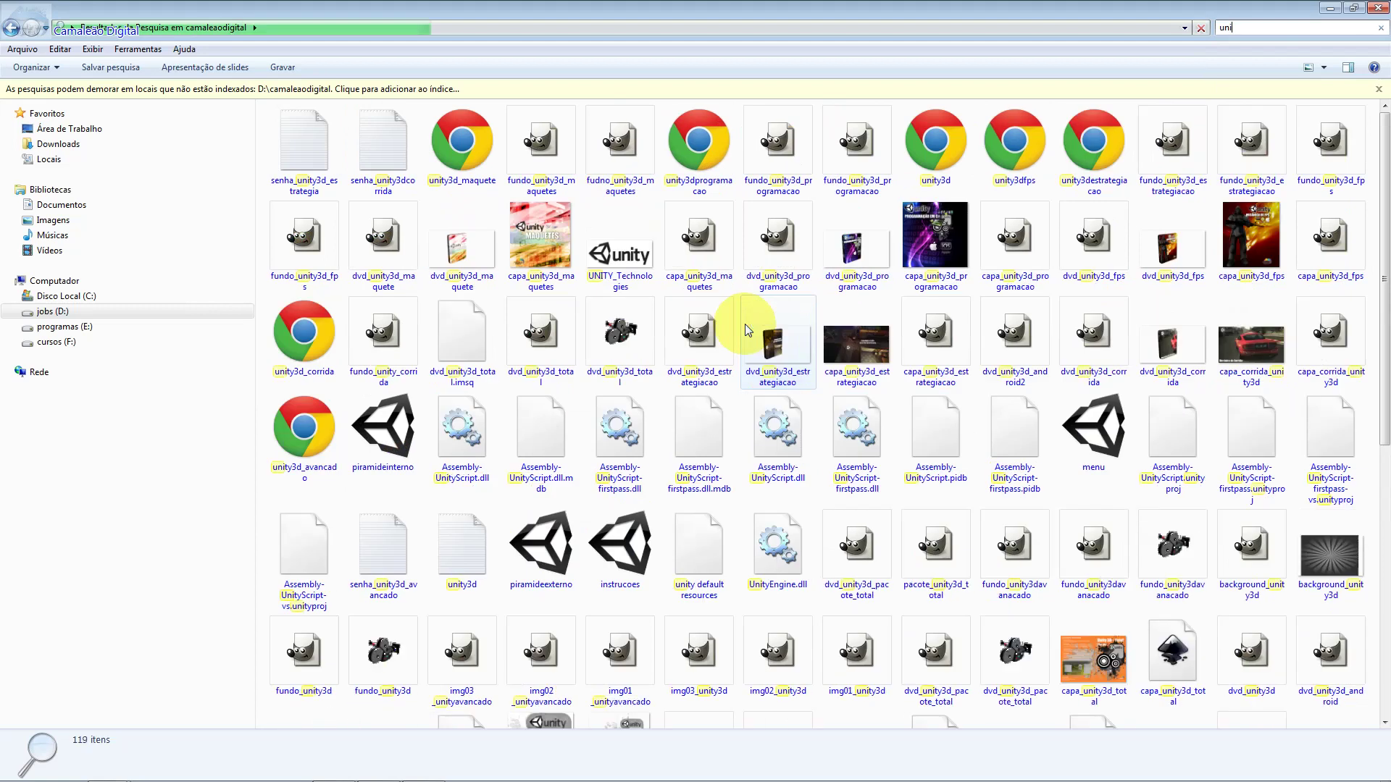
Inspect the results, pick the 77 x 77 unityLogo, and restore down the window
left_click(406, 443)
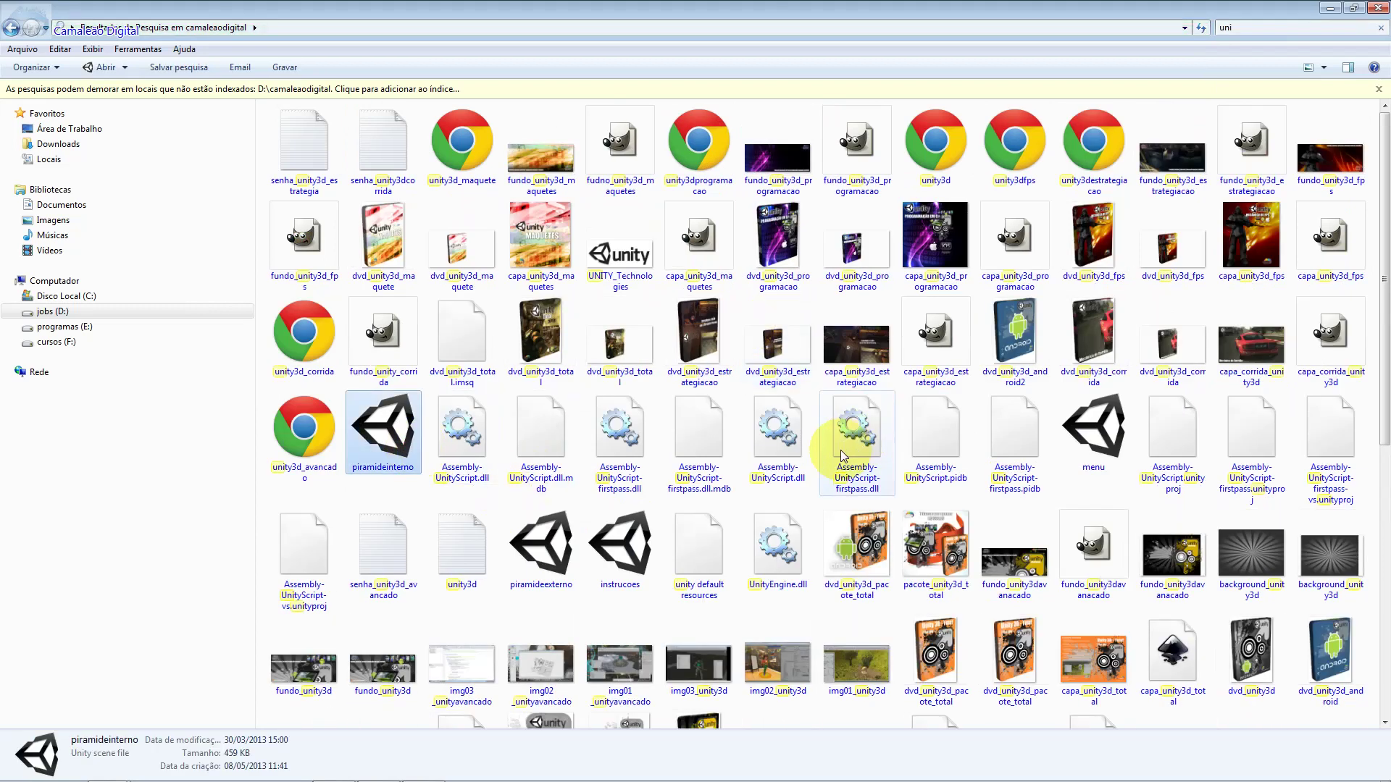
left_click(529, 544)
left_click(592, 541)
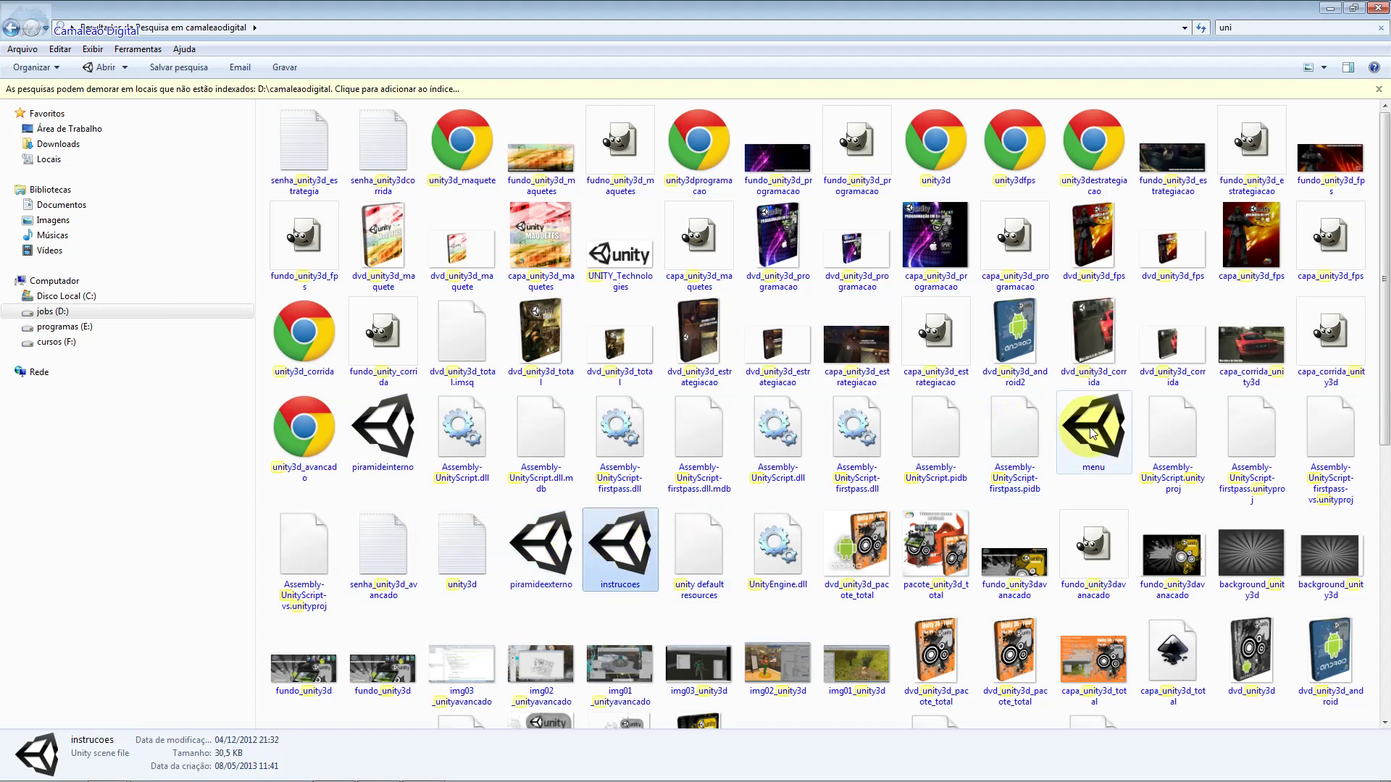
left_click_drag(1376, 367, 1368, 605)
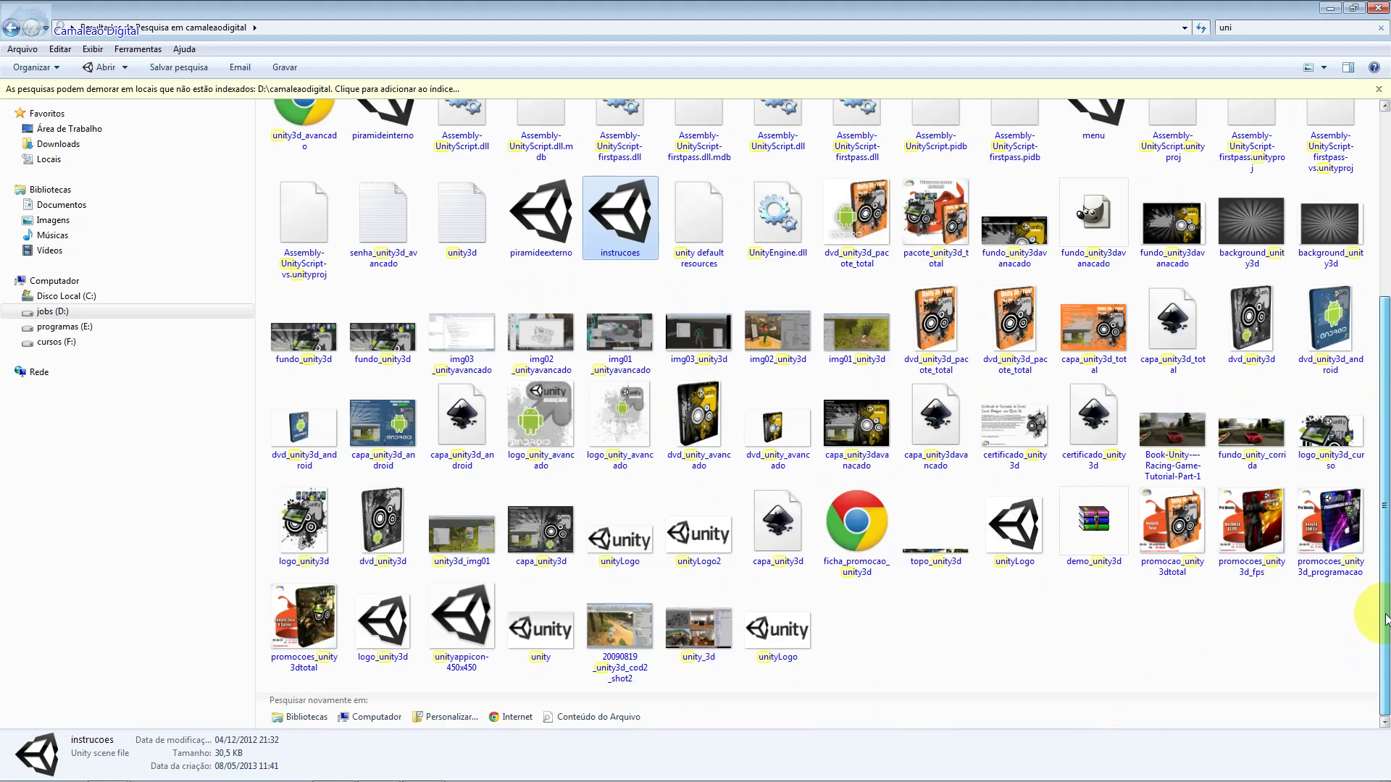
left_click(720, 548)
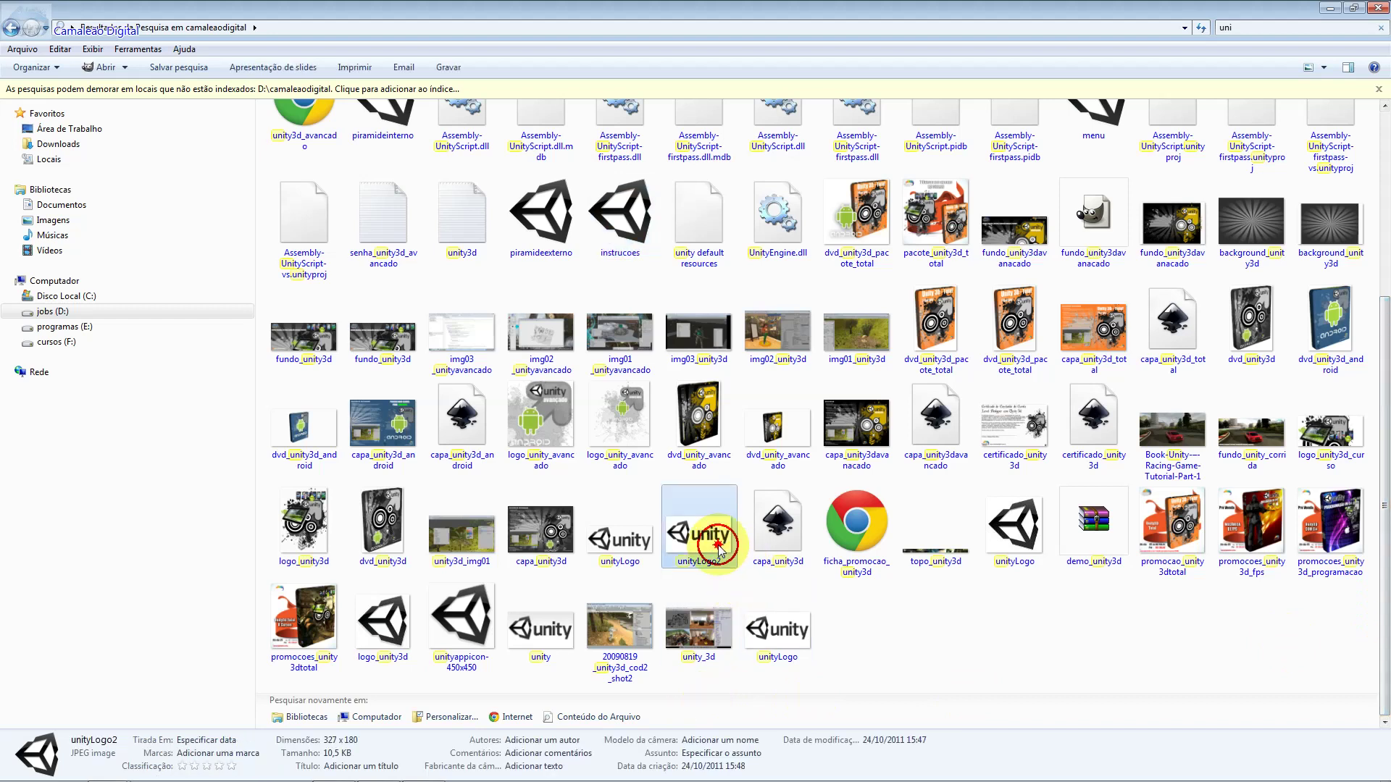
left_click(784, 624)
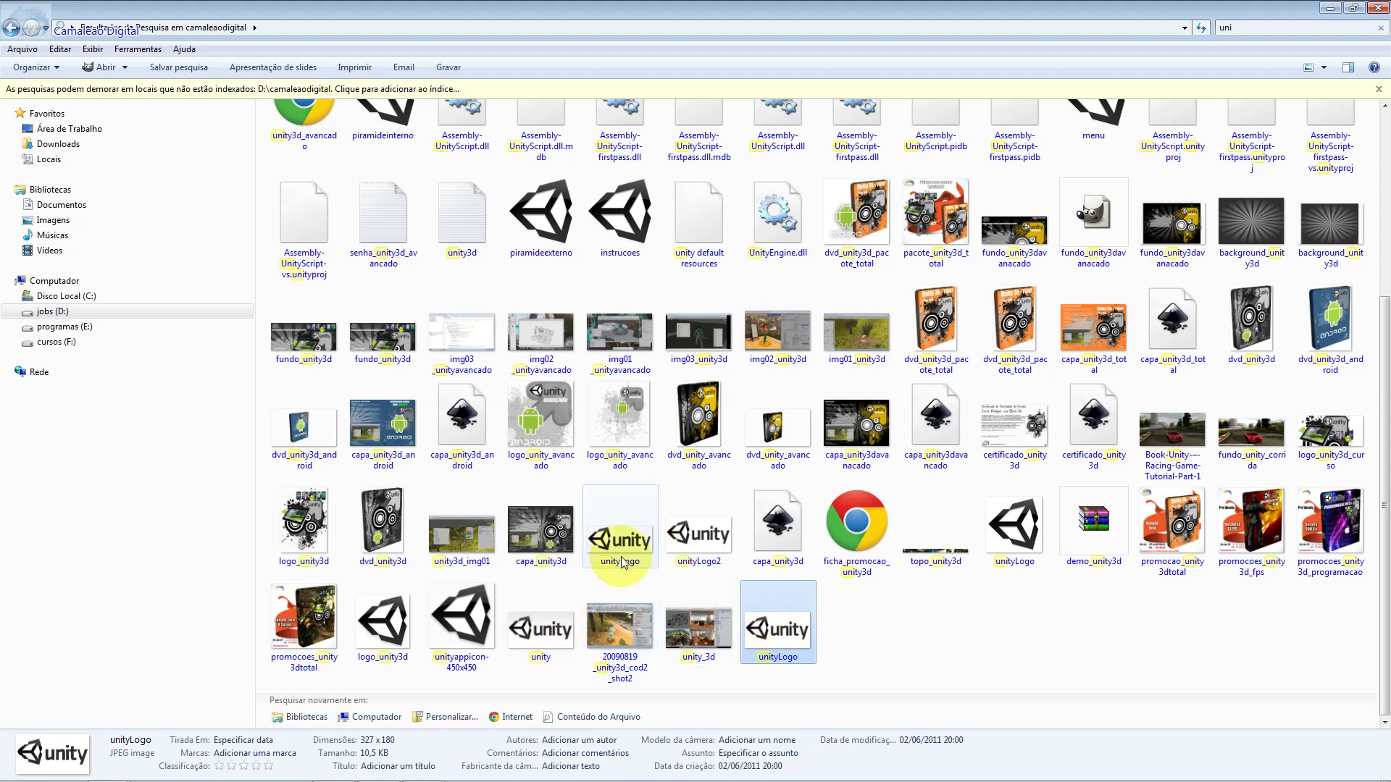
left_click(981, 523)
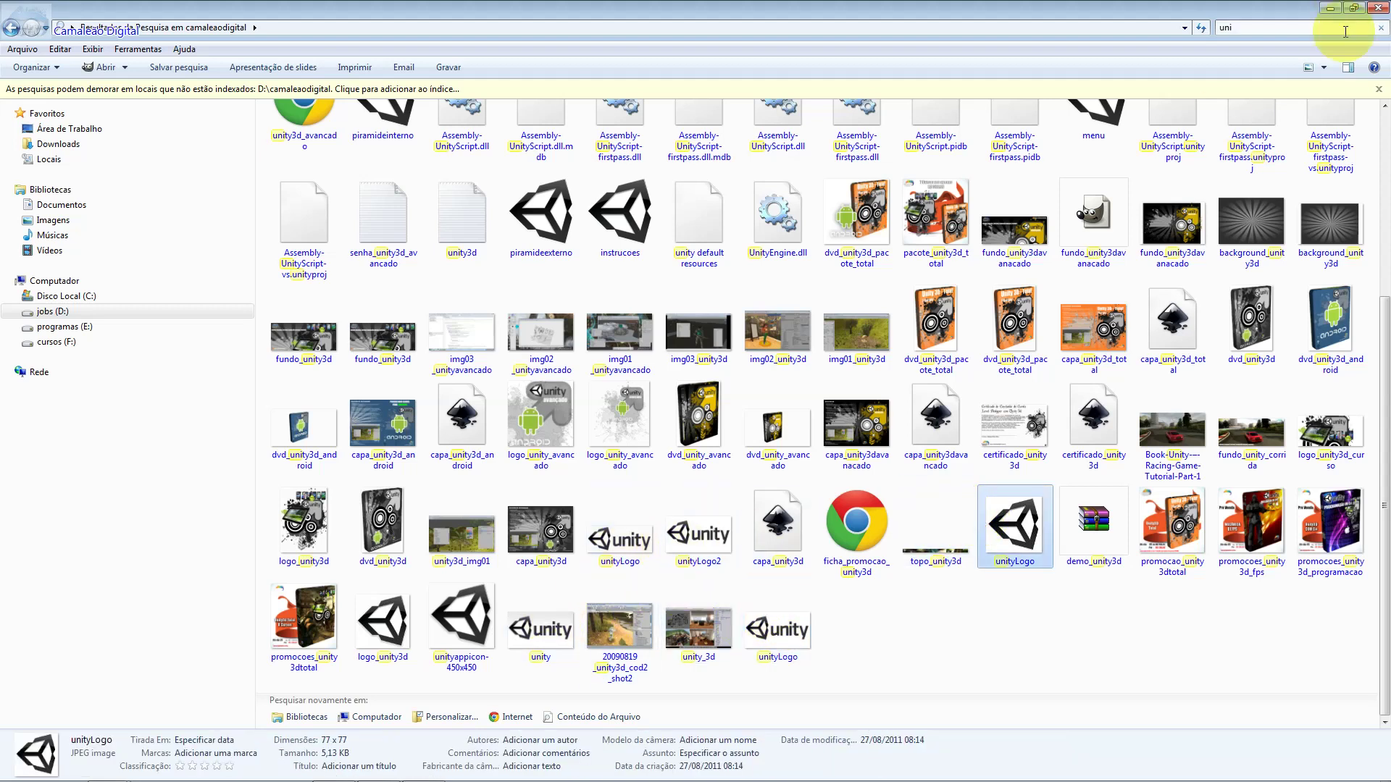
left_click(1353, 9)
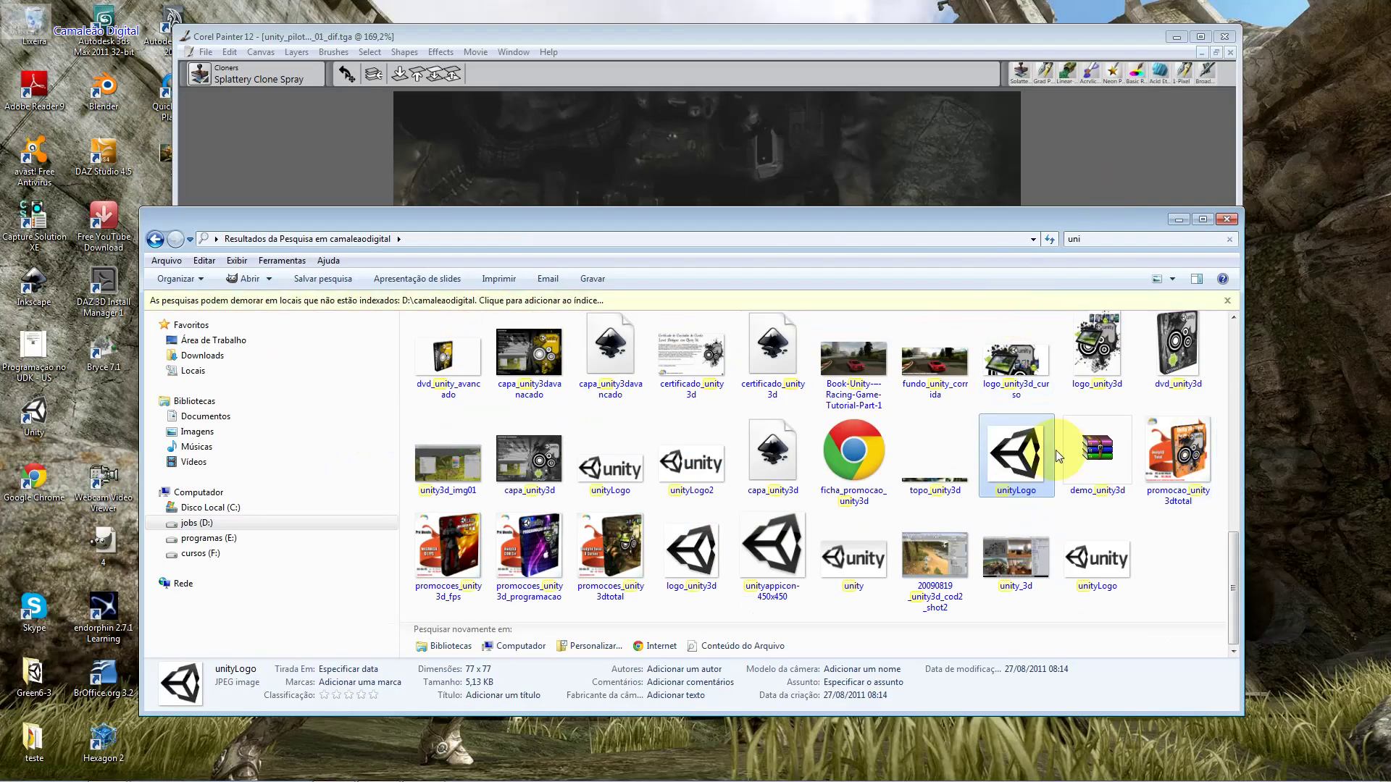
Drag unityLogo.jpg from Explorer into Painter as a new document
mouse_move(1018, 225)
left_mouse_down()
mouse_move(889, 210)
mouse_move(586, 349)
mouse_move(455, 355)
left_mouse_up()
left_click_drag(456, 584, 898, 494)
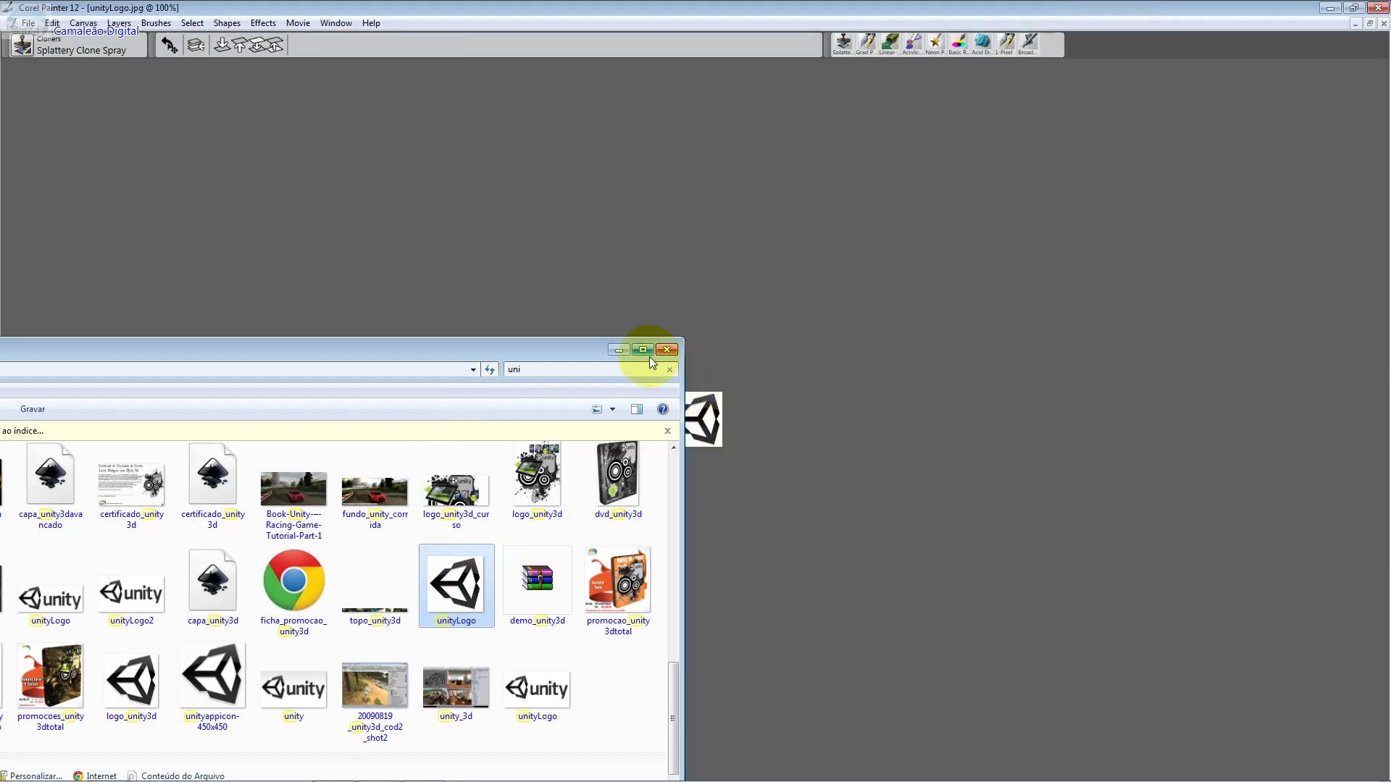
left_click_drag(593, 350, 743, 463)
left_click(838, 460)
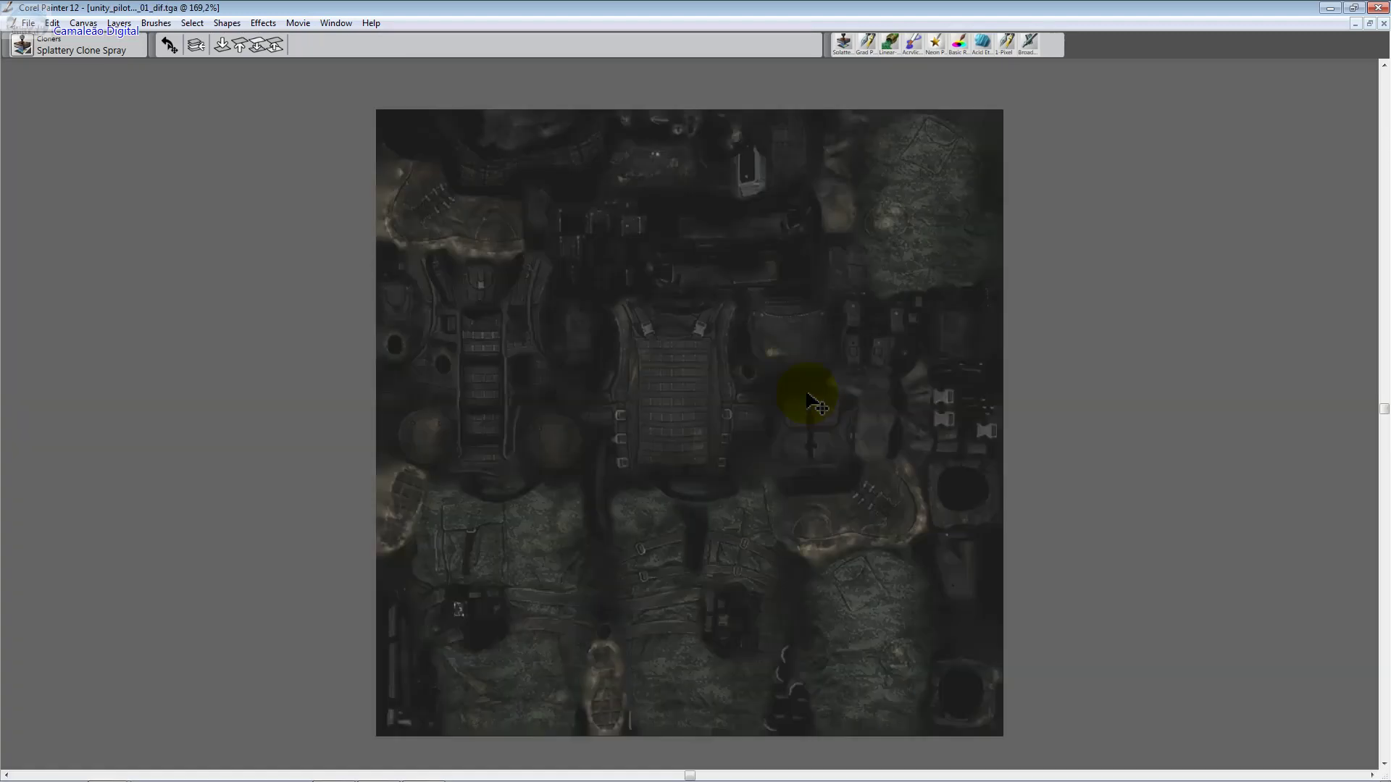
key("ctrl+Tab")
key("alt+Tab")
key("alt+Tab")
key("alt+shift+Tab")
key("alt+shift+Tab")
key("alt+Tab")
Open unityLogo2.jpg and the transparent unityLogo.png in Painter
left_click_drag(674, 460, 630, 240)
left_click_drag(307, 484, 901, 227)
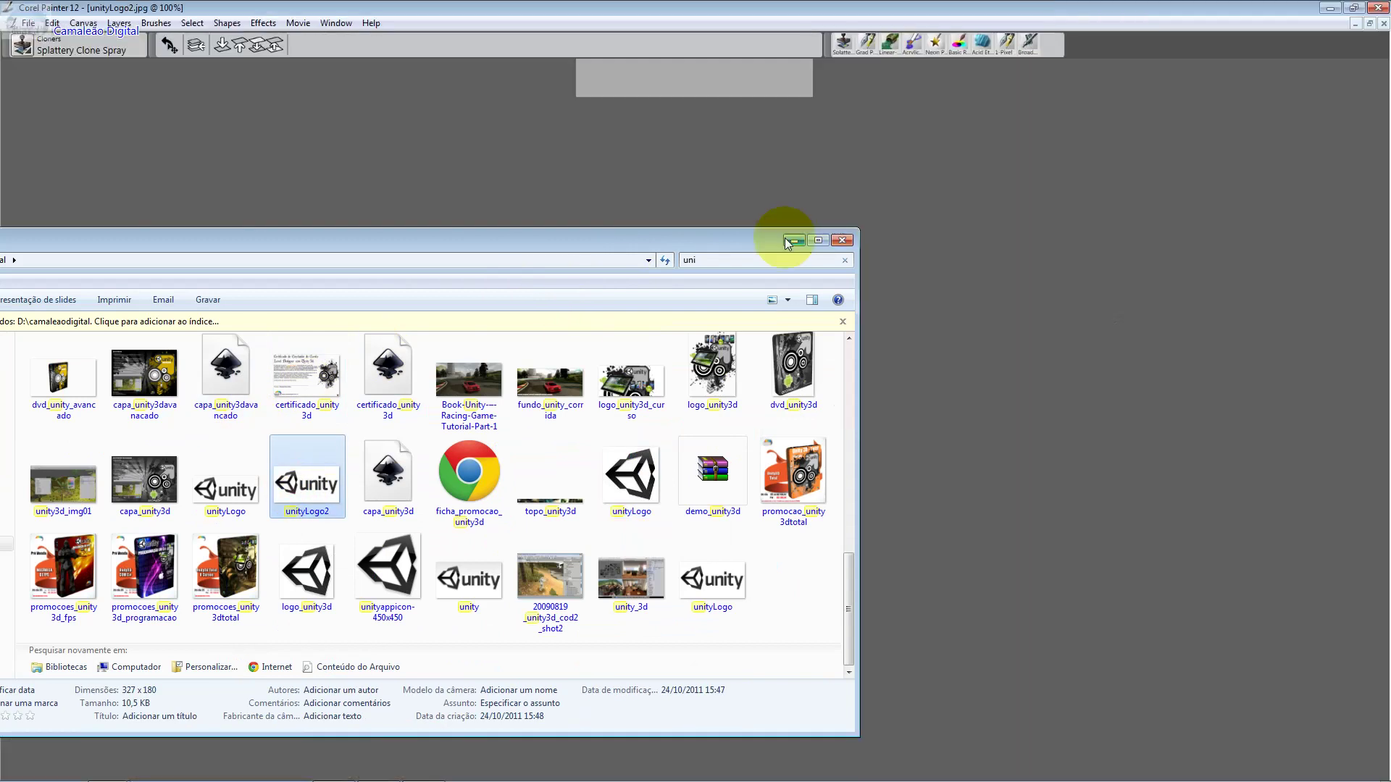
left_click(739, 319)
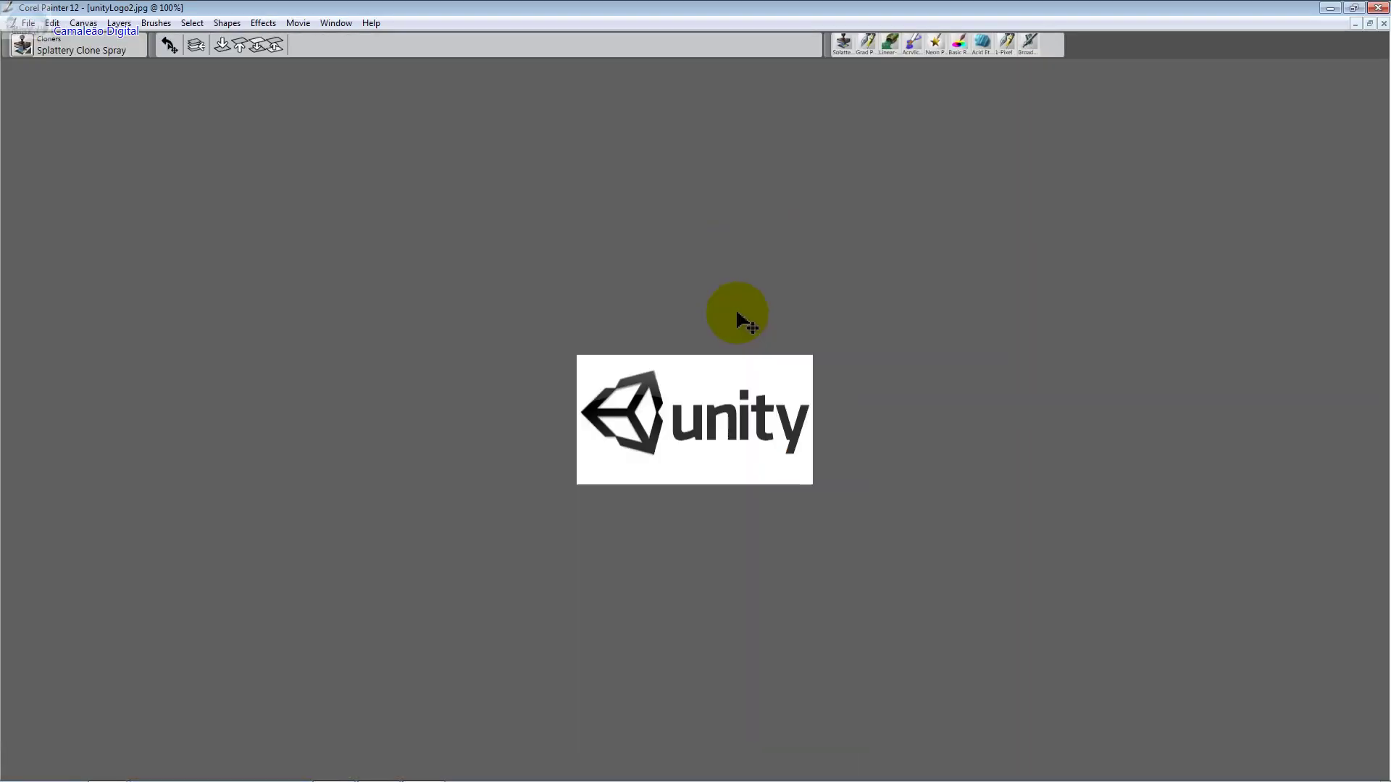
key("alt+Tab")
left_click_drag(234, 490, 994, 376)
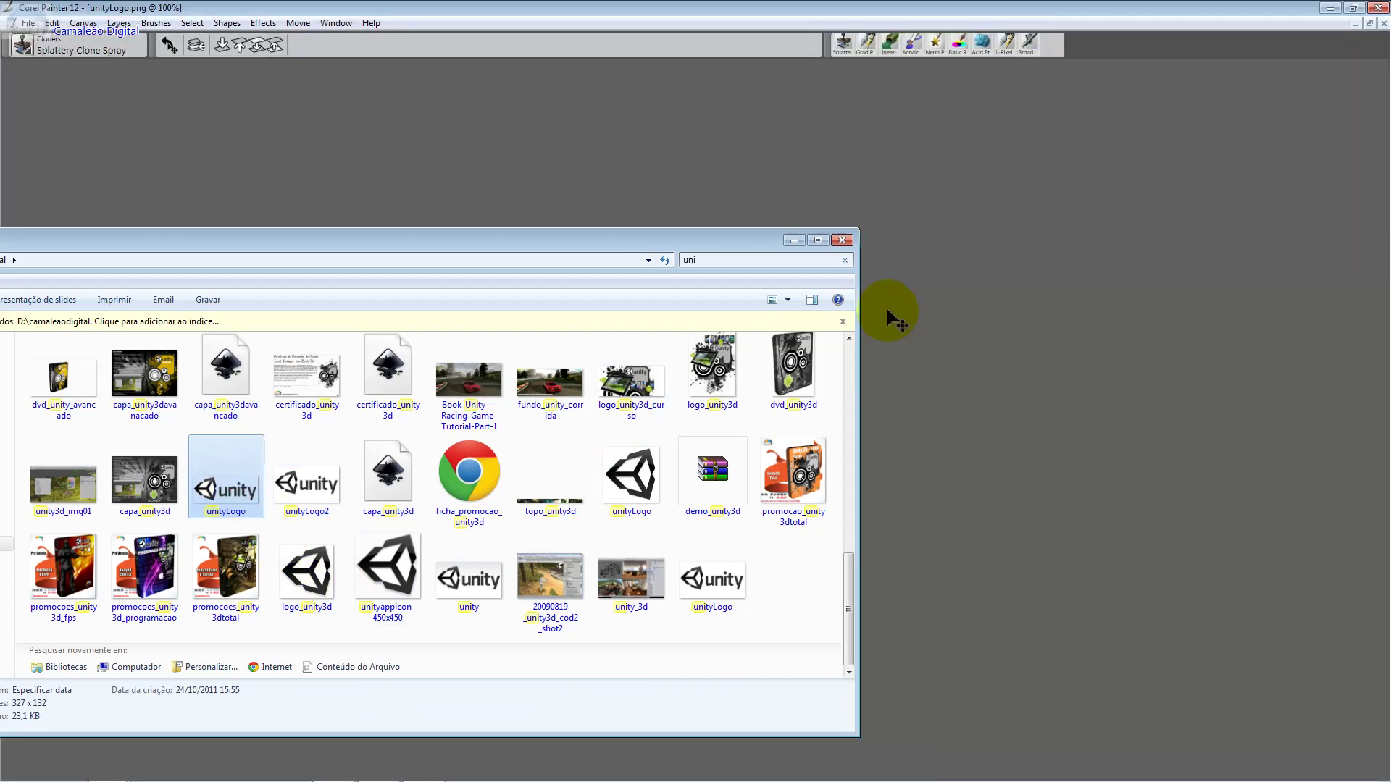
mouse_move(759, 248)
left_mouse_down()
mouse_move(732, 341)
mouse_move(718, 516)
left_mouse_up()
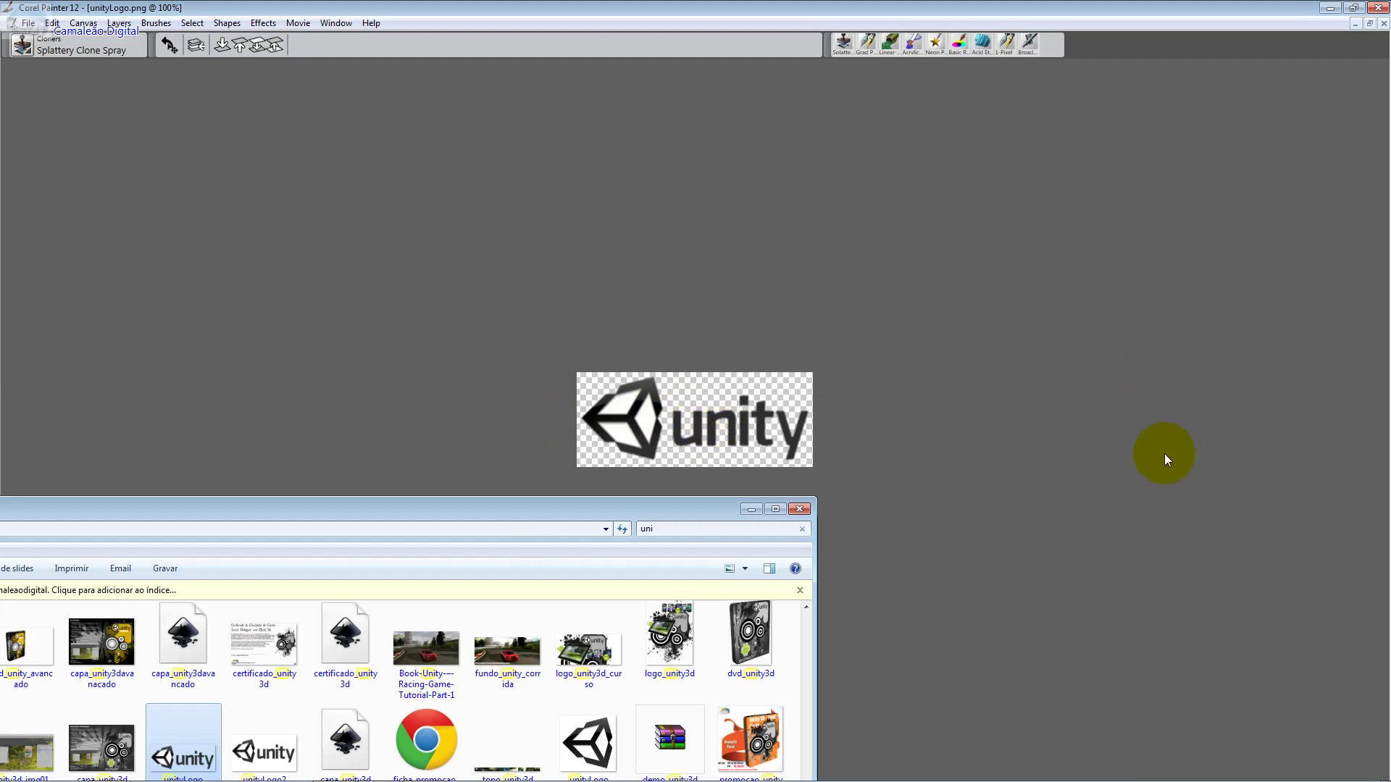
left_click(1165, 455)
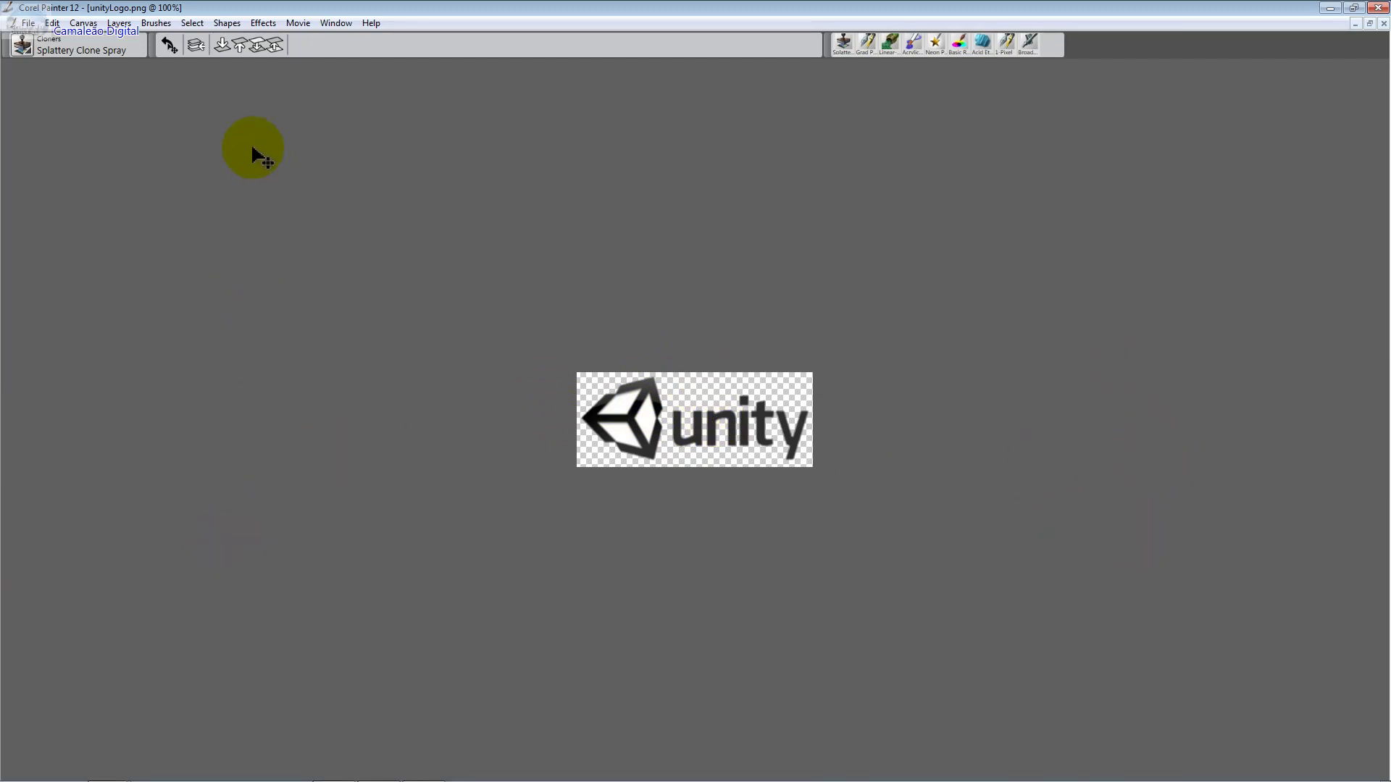
Test a purple Paint Bucket fill on the logo, undo it, and return to the texture
key("k")
left_click(720, 398)
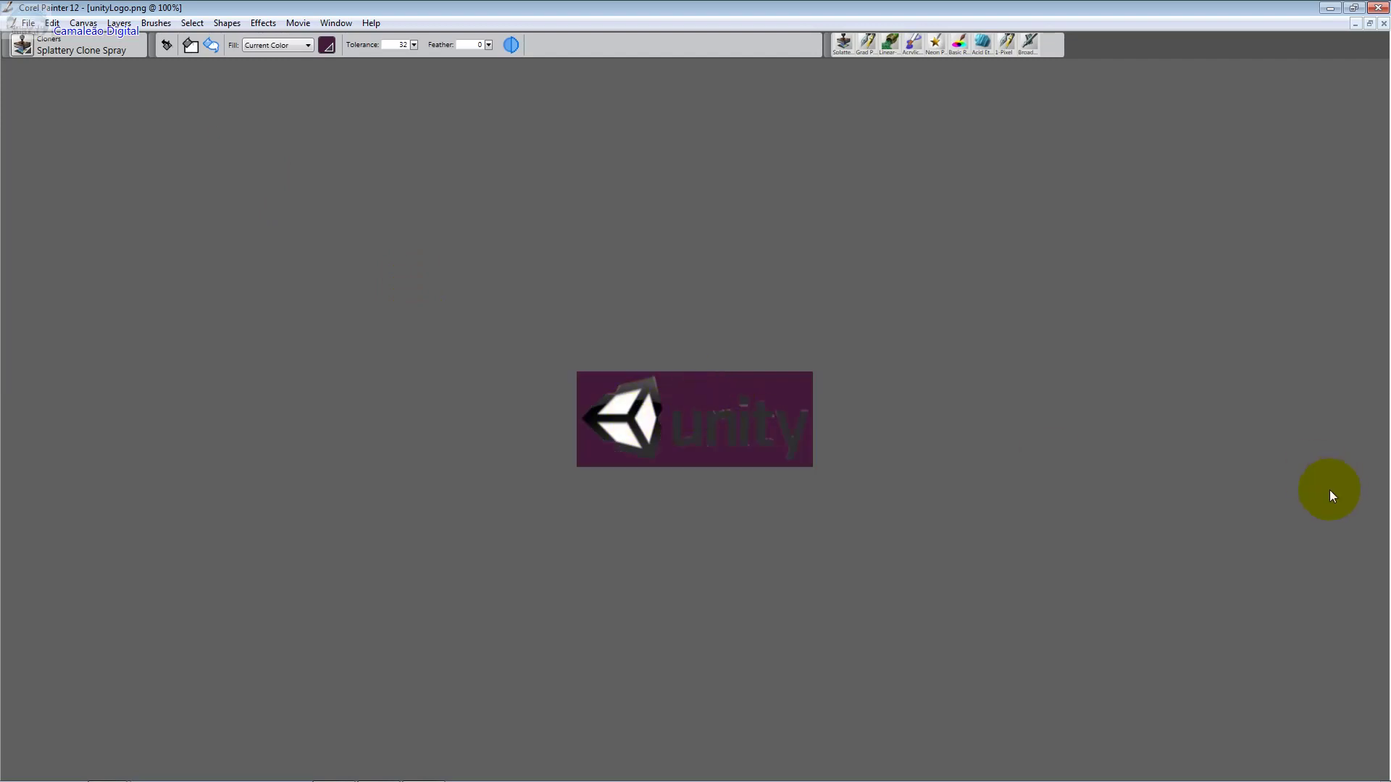
key("ctrl+z")
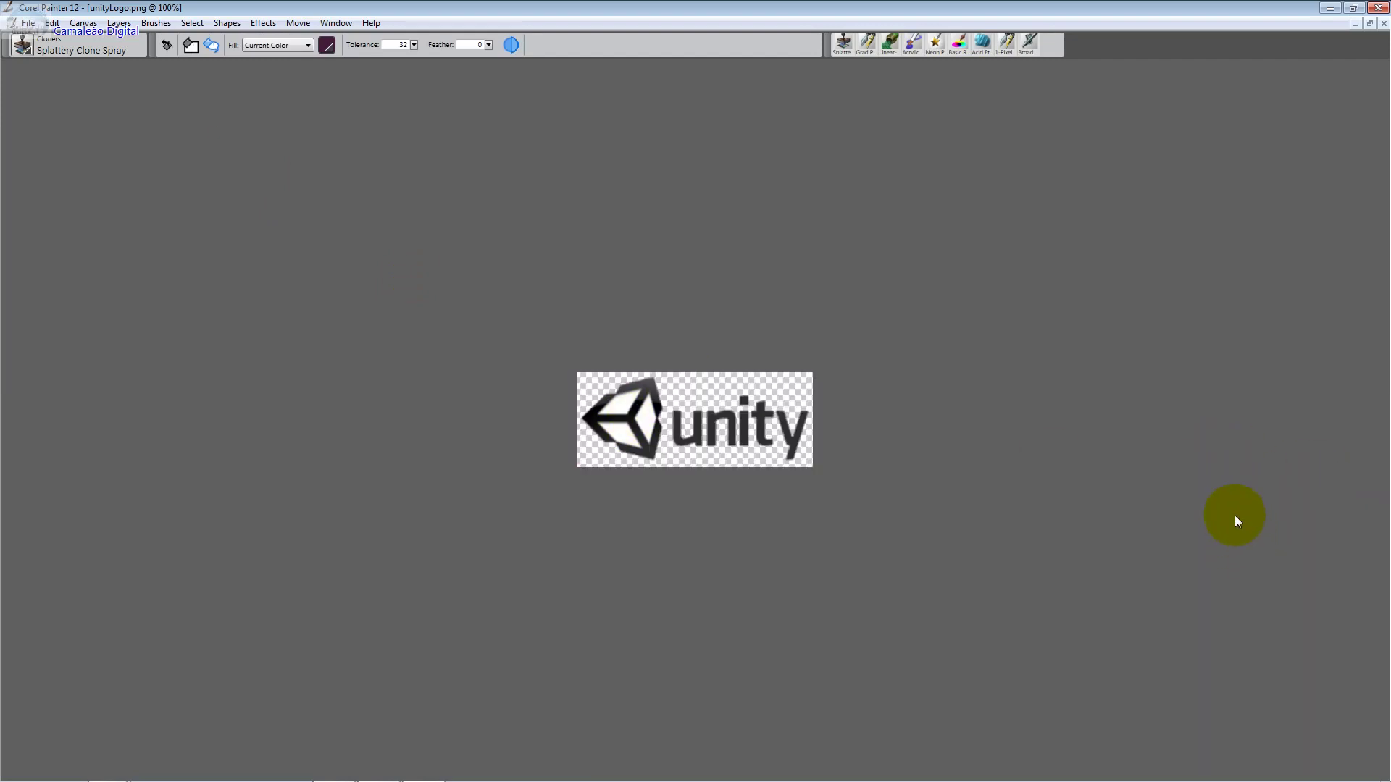
key("ctrl+Tab")
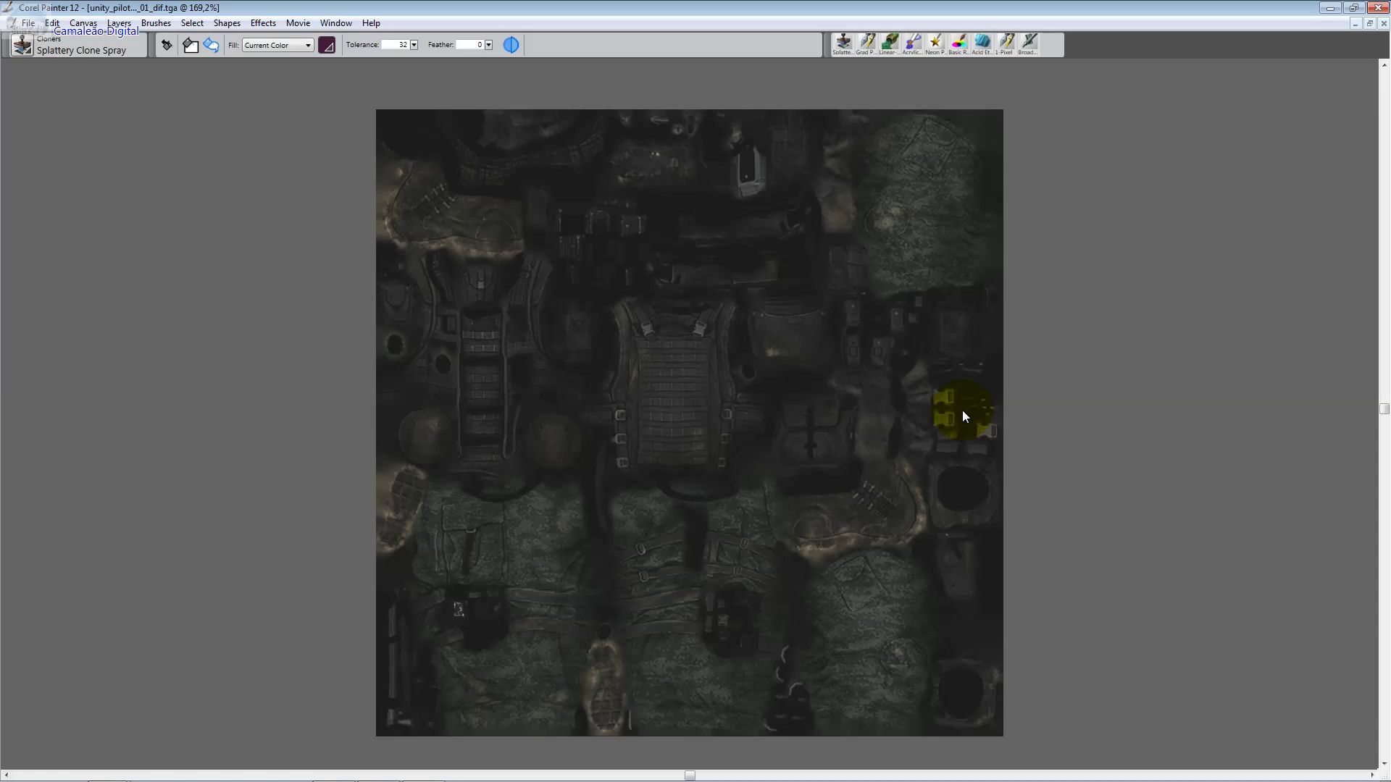
Paste the transparent Unity logo from unityLogo.png onto the soldier texture
key("ctrl+v")
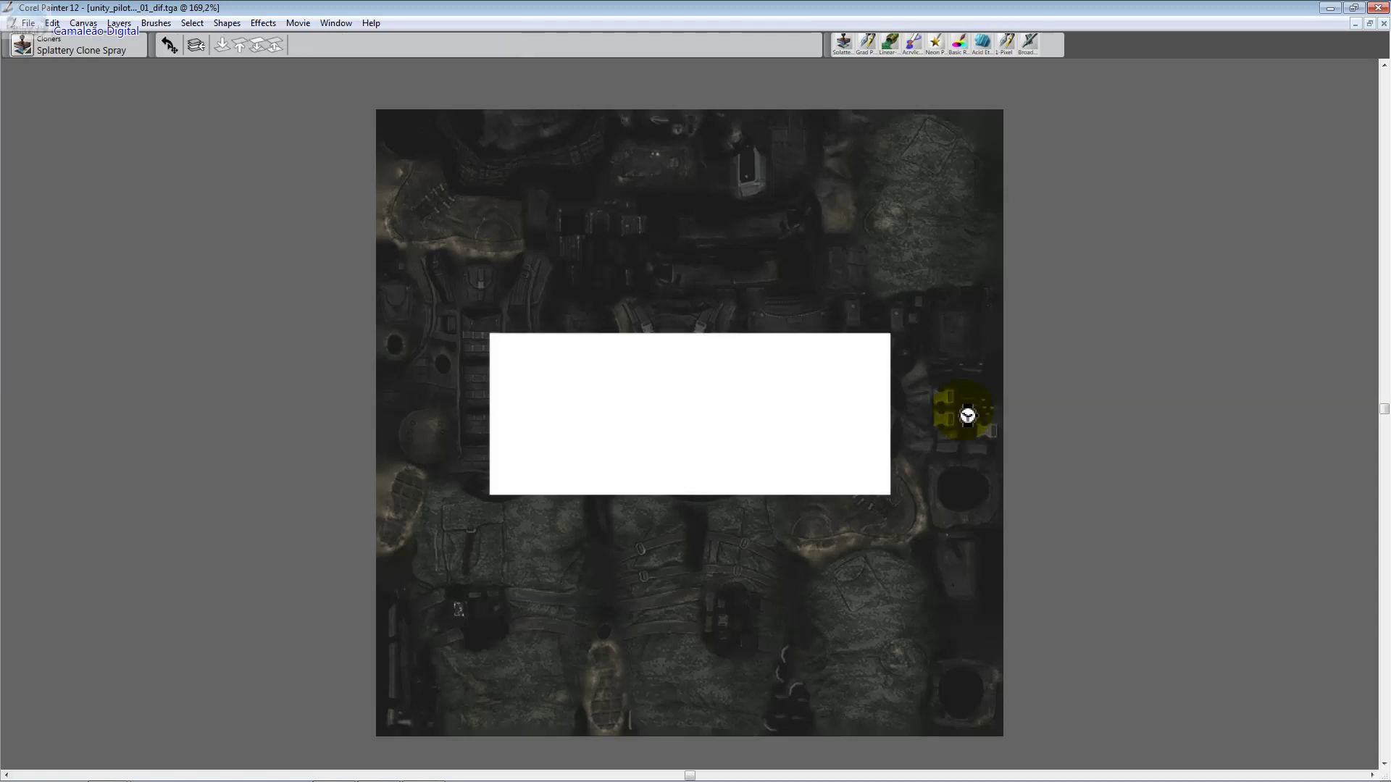
key("ctrl+Tab")
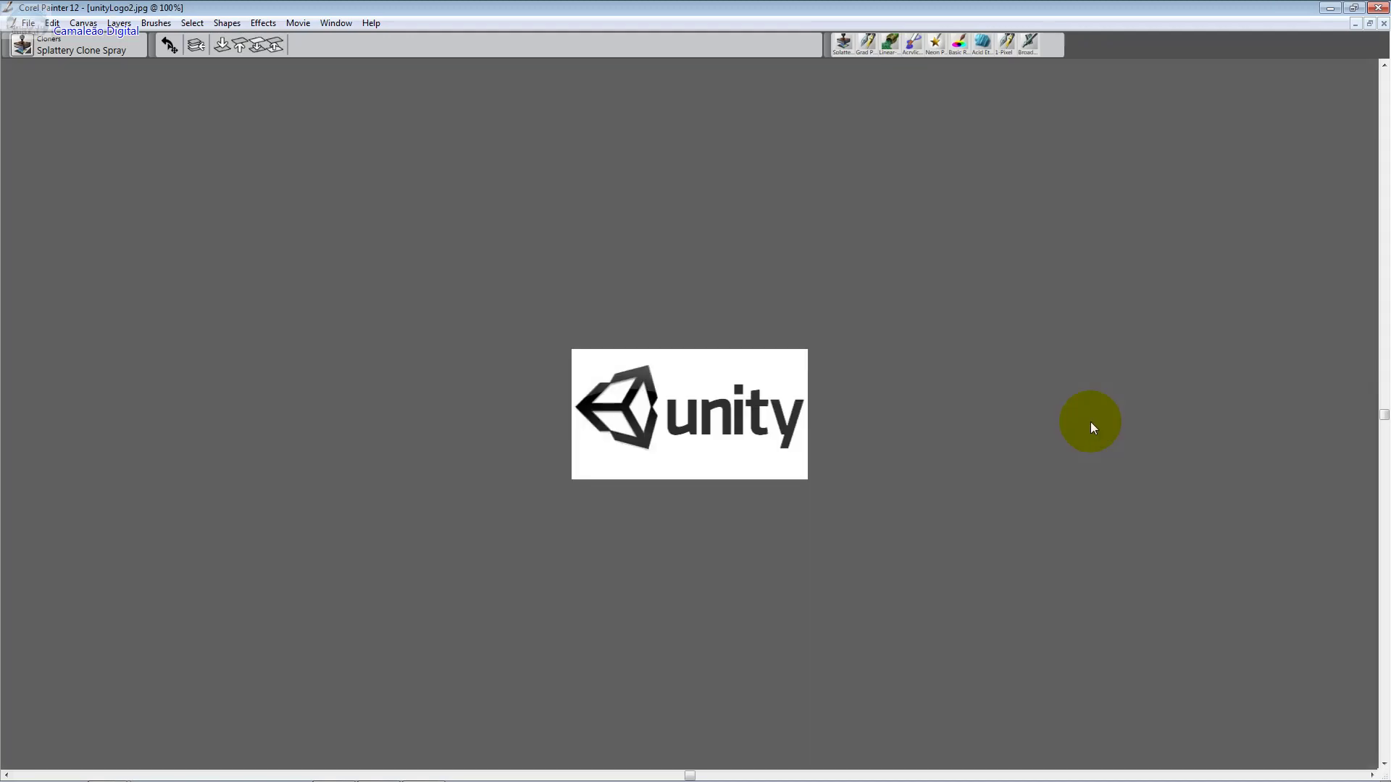
key("ctrl+Tab")
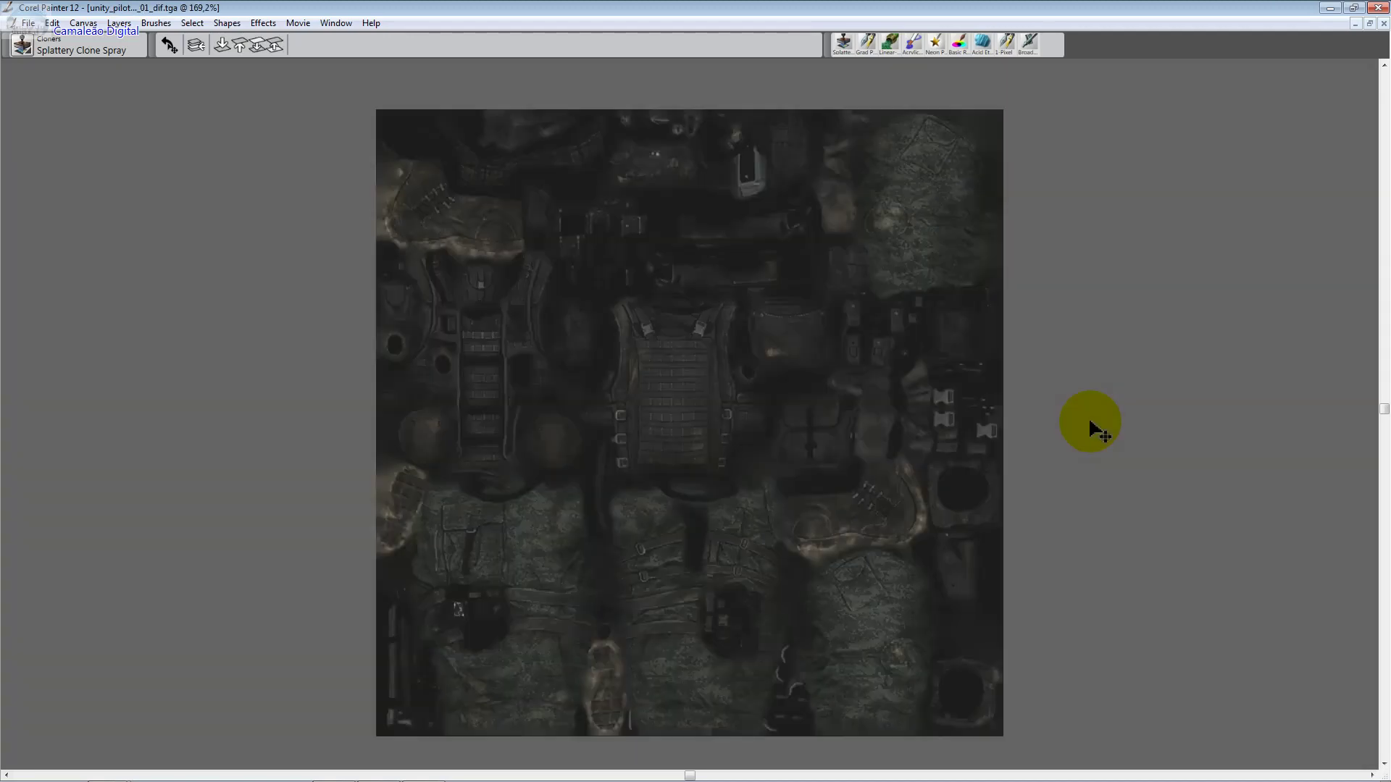
key("ctrl+Tab")
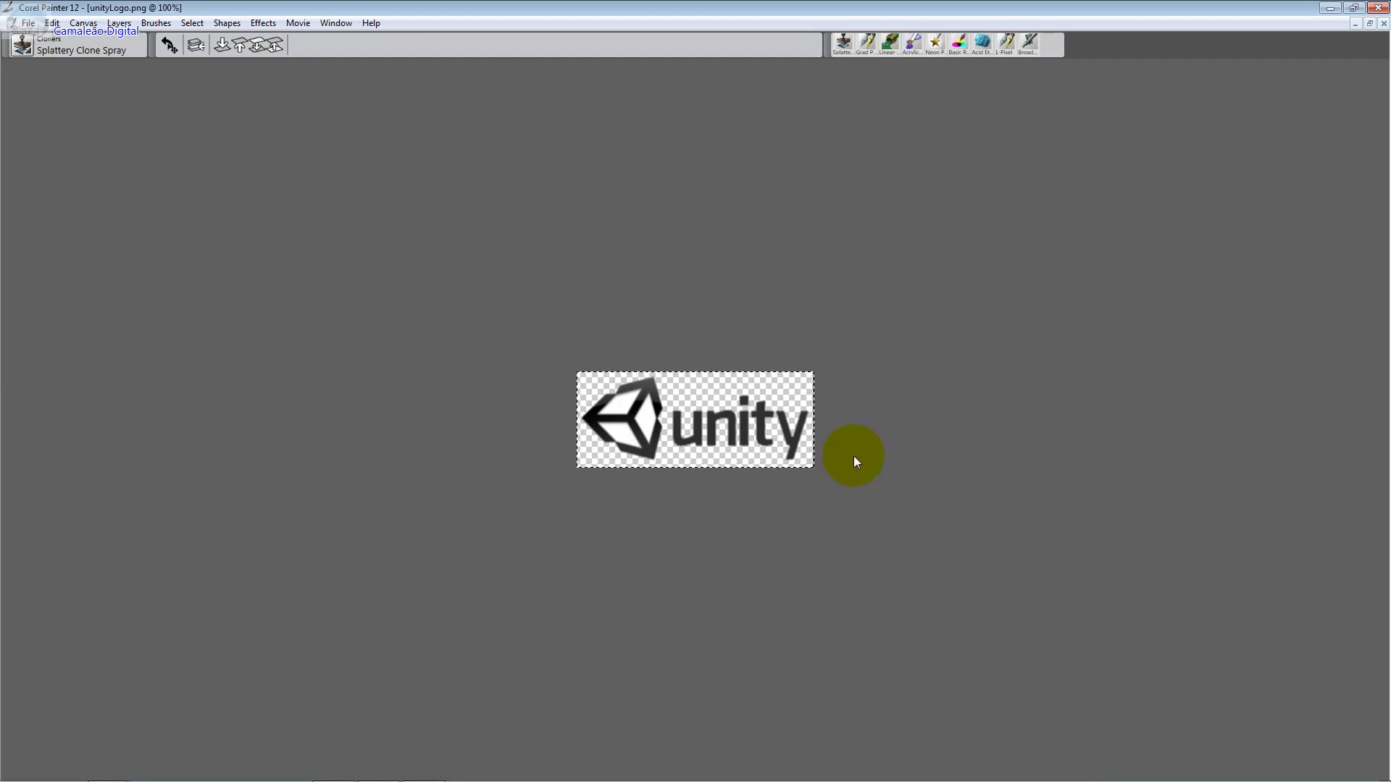
key("ctrl+Tab")
key("ctrl+t")
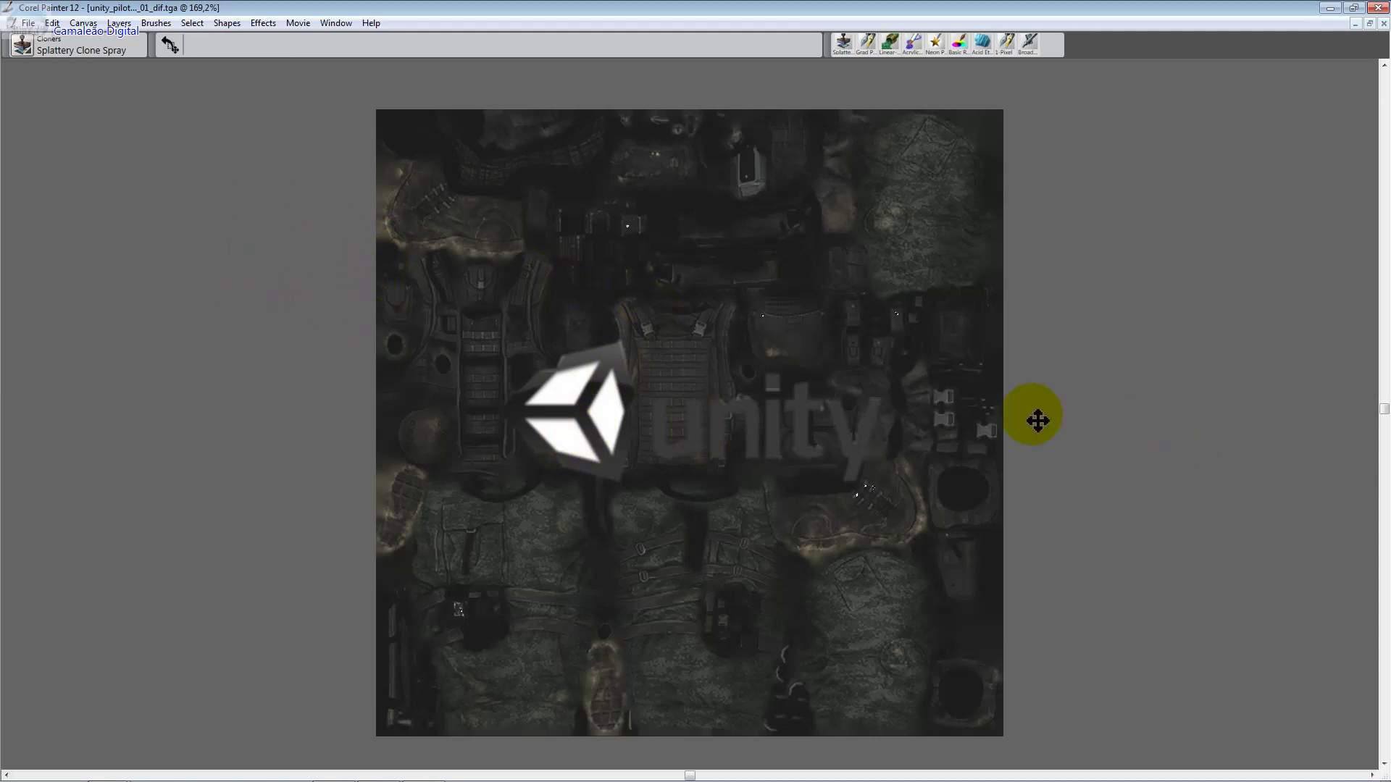
Select the Unity logo layer to show its transform handles
left_click(651, 382)
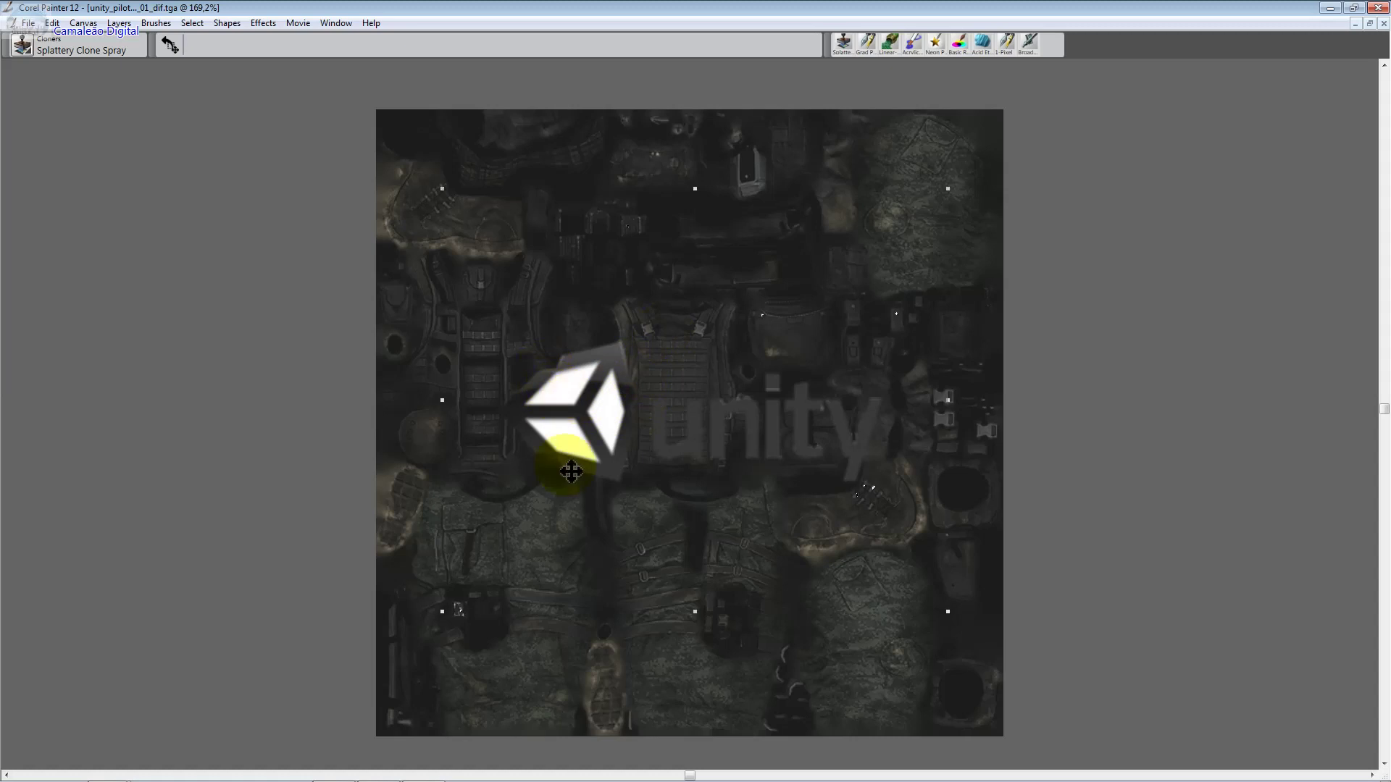
left_click(444, 187)
left_click(821, 543)
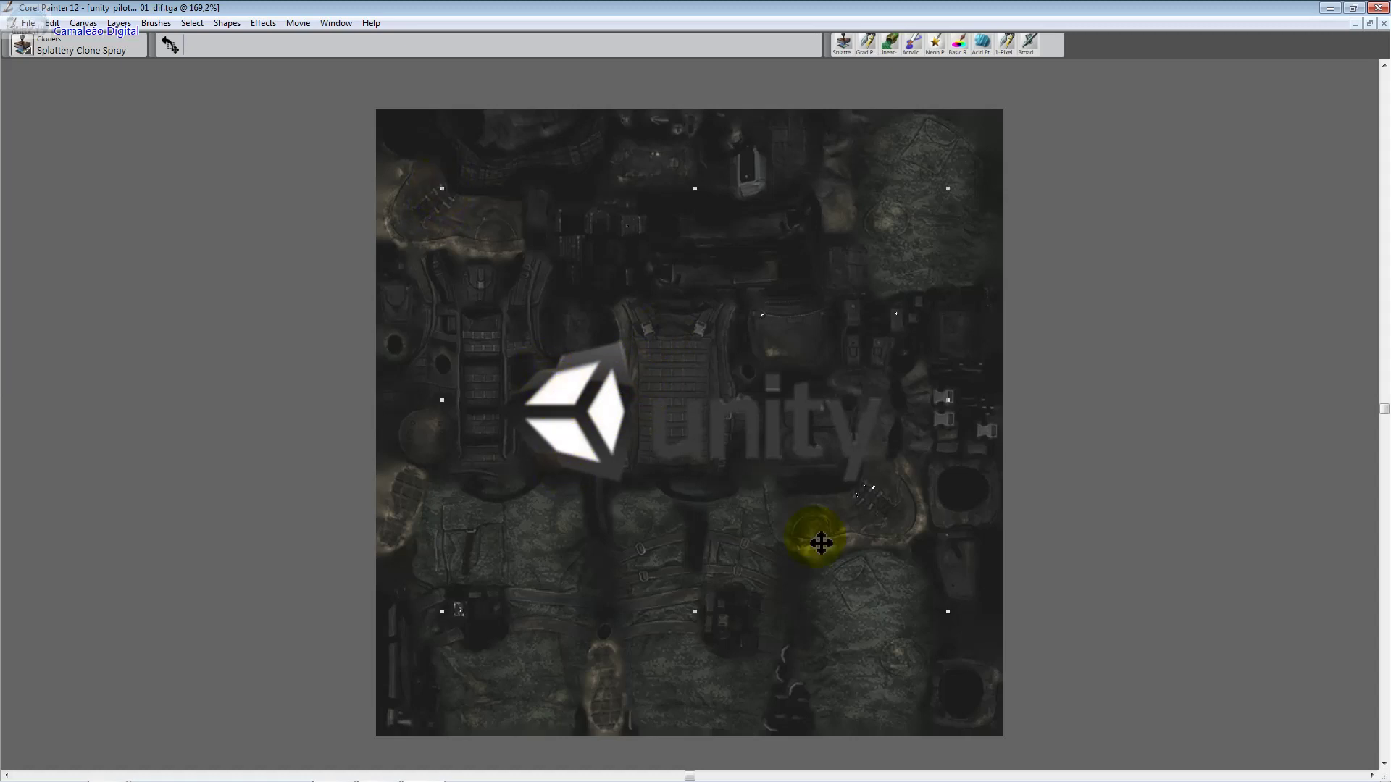
left_click(275, 540)
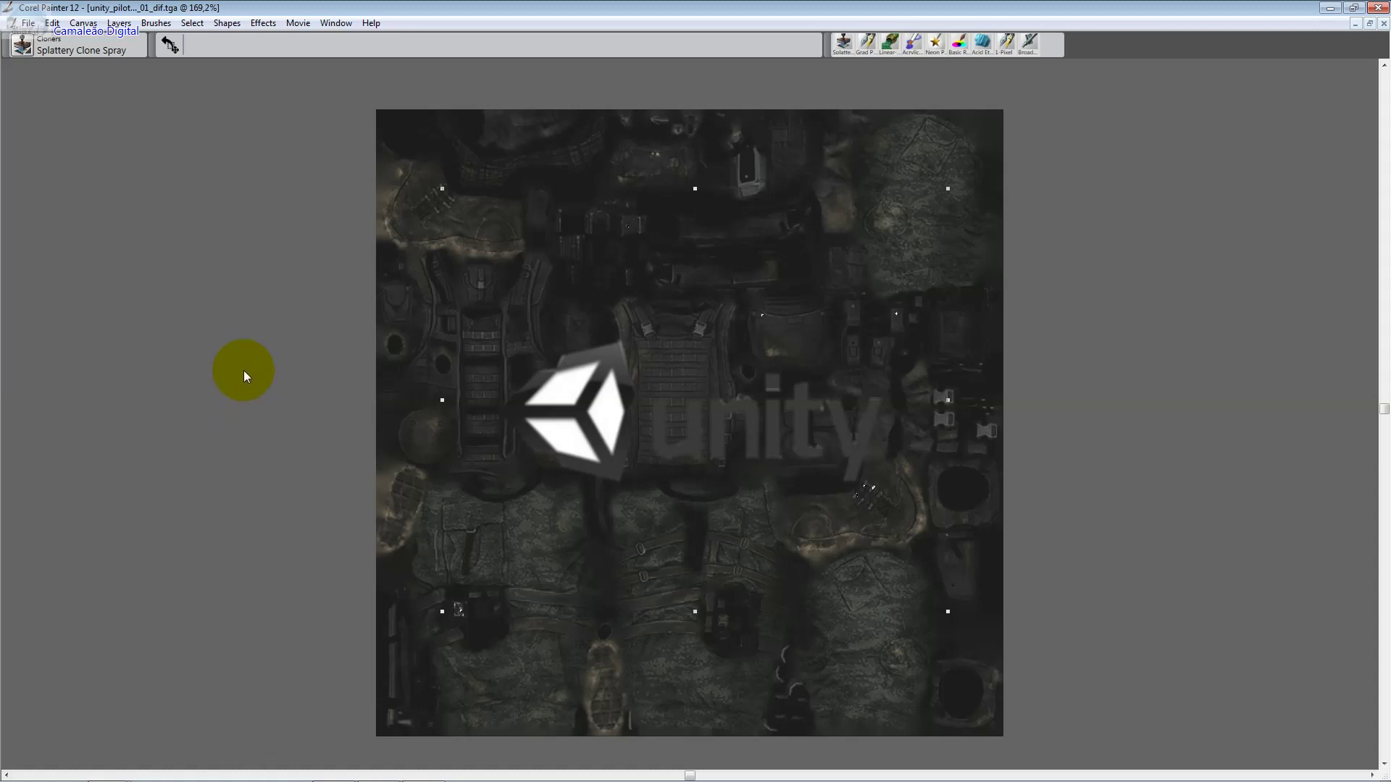
Move the logo down-left and trial a 35% scale, then discard it
key("f")
left_click_drag(581, 404, 570, 534)
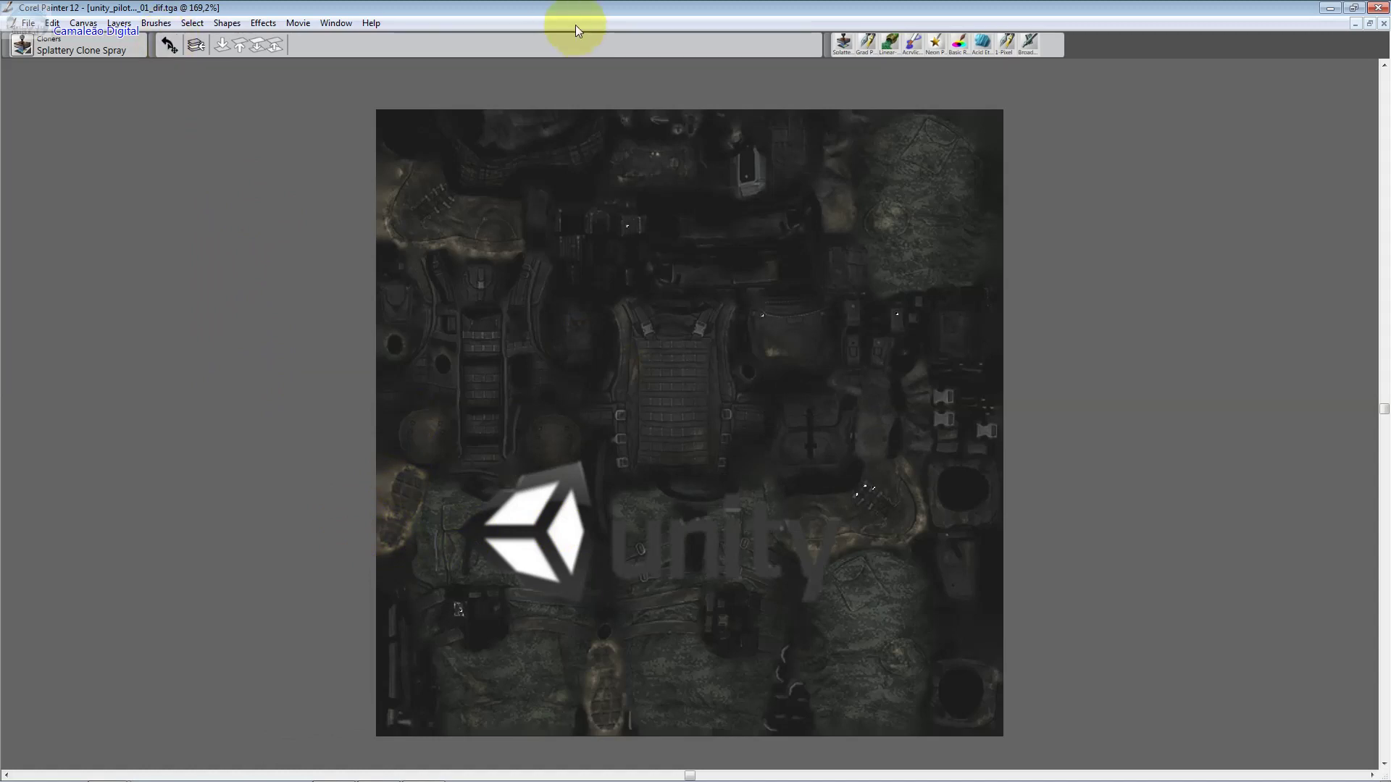
left_click(52, 22)
mouse_move(145, 253)
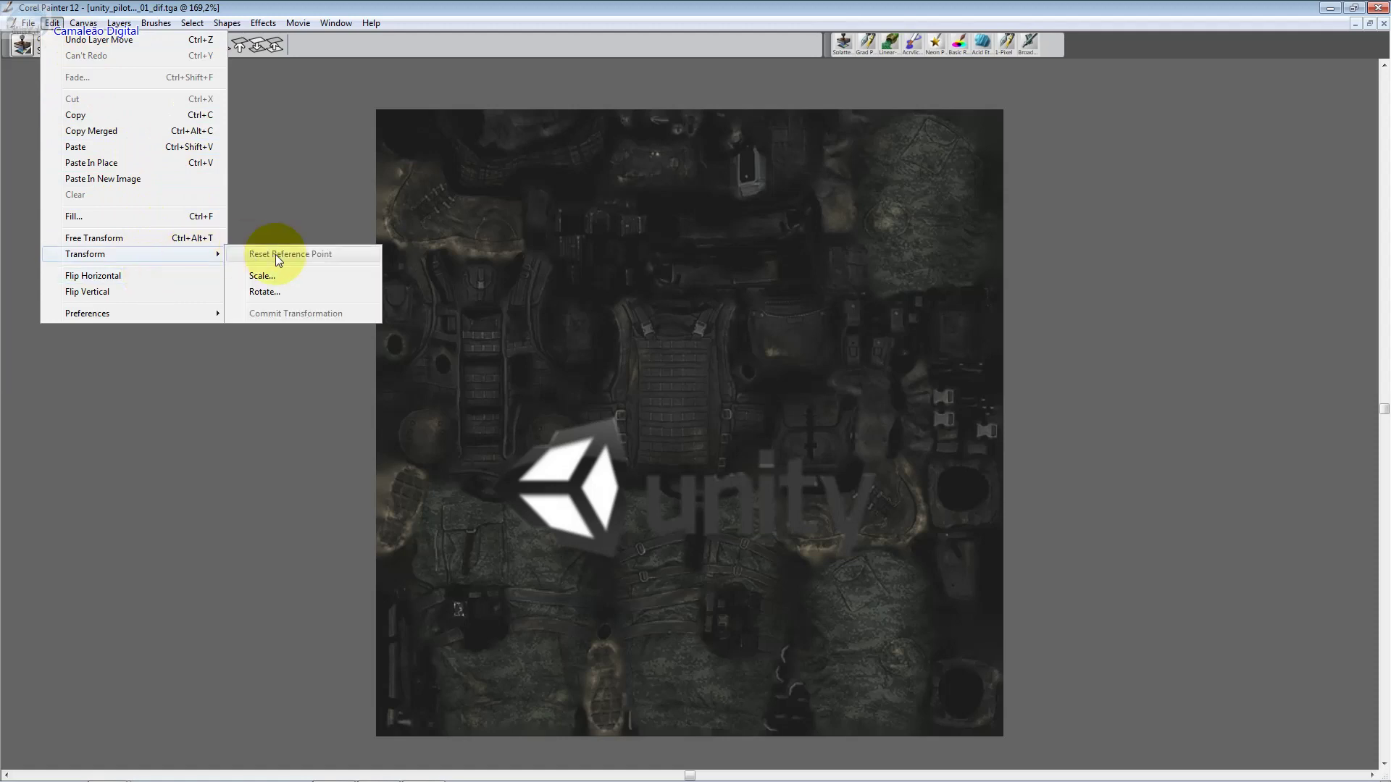
left_click(301, 275)
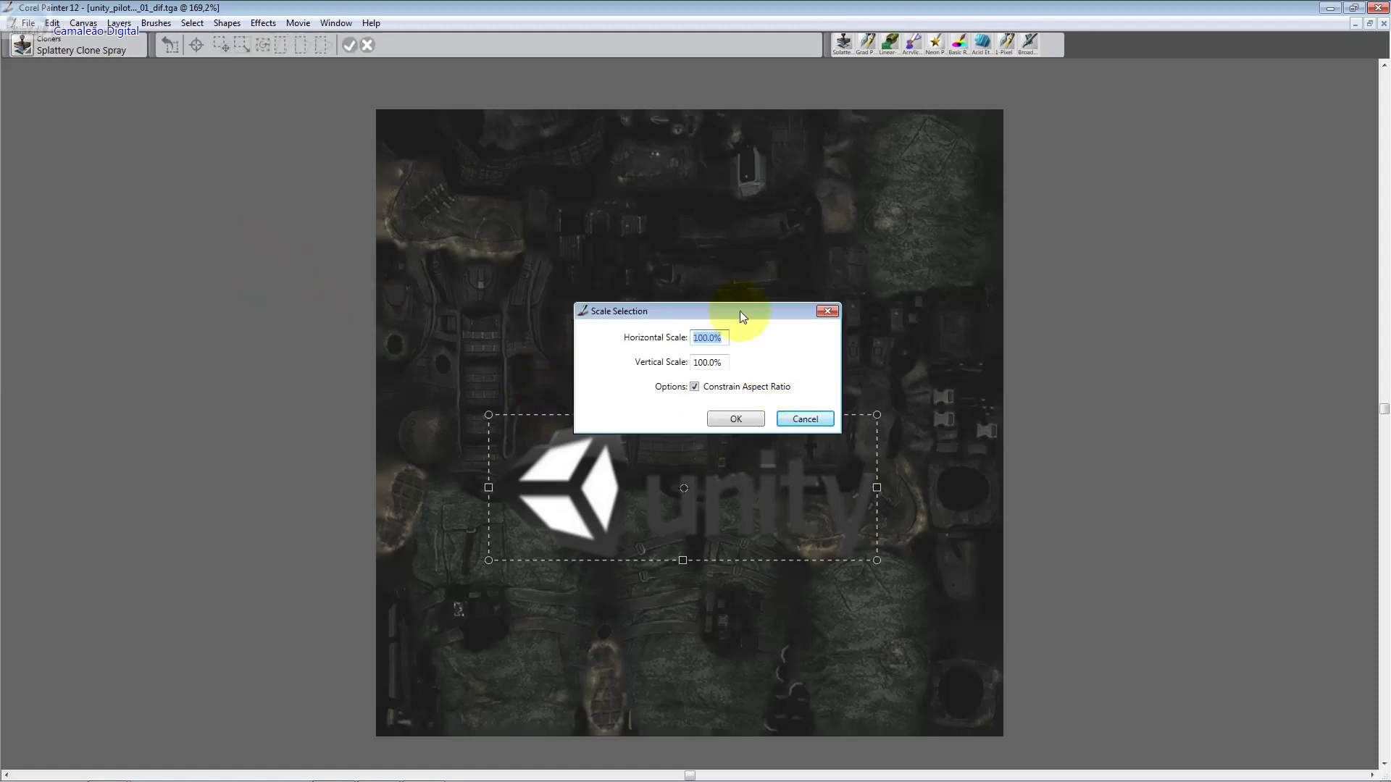
left_click_drag(740, 310, 859, 258)
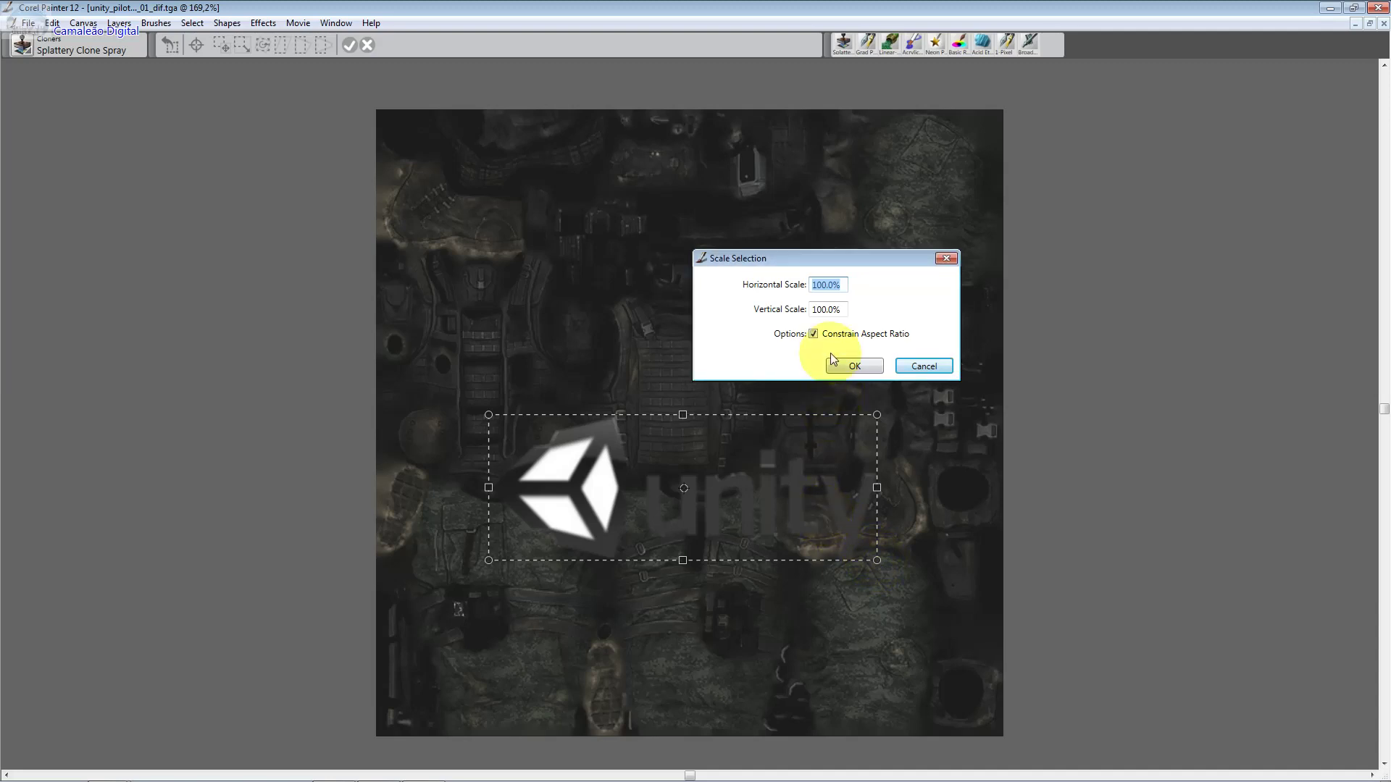
type("35")
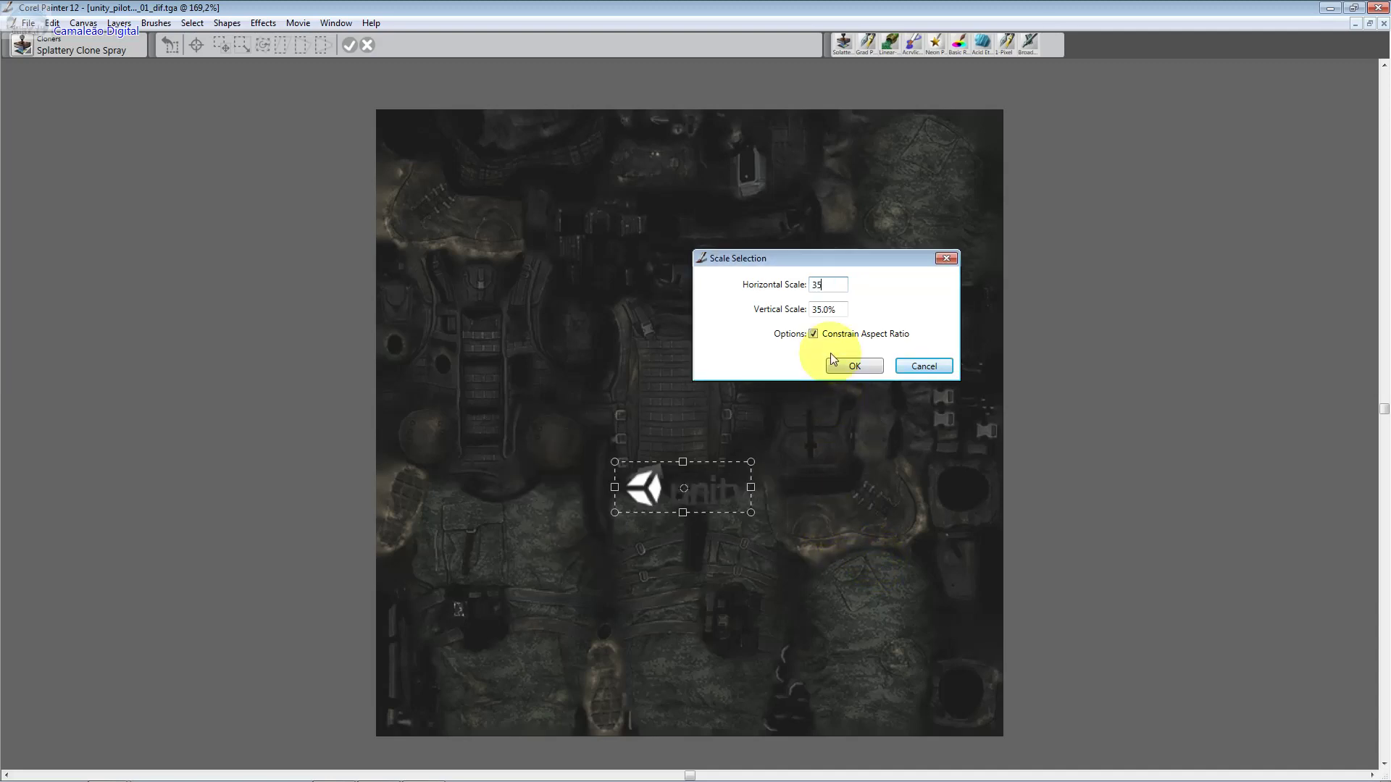
left_click(855, 365)
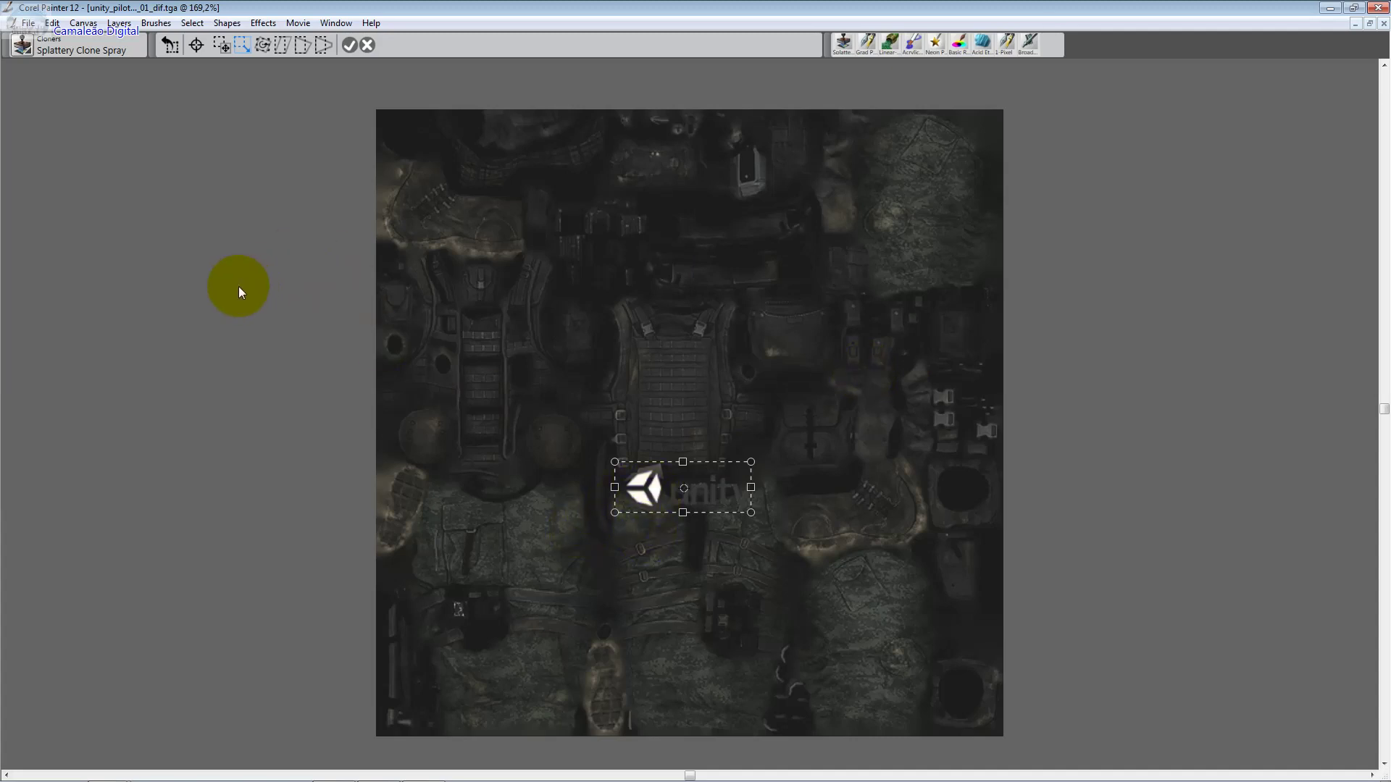
left_click(239, 286)
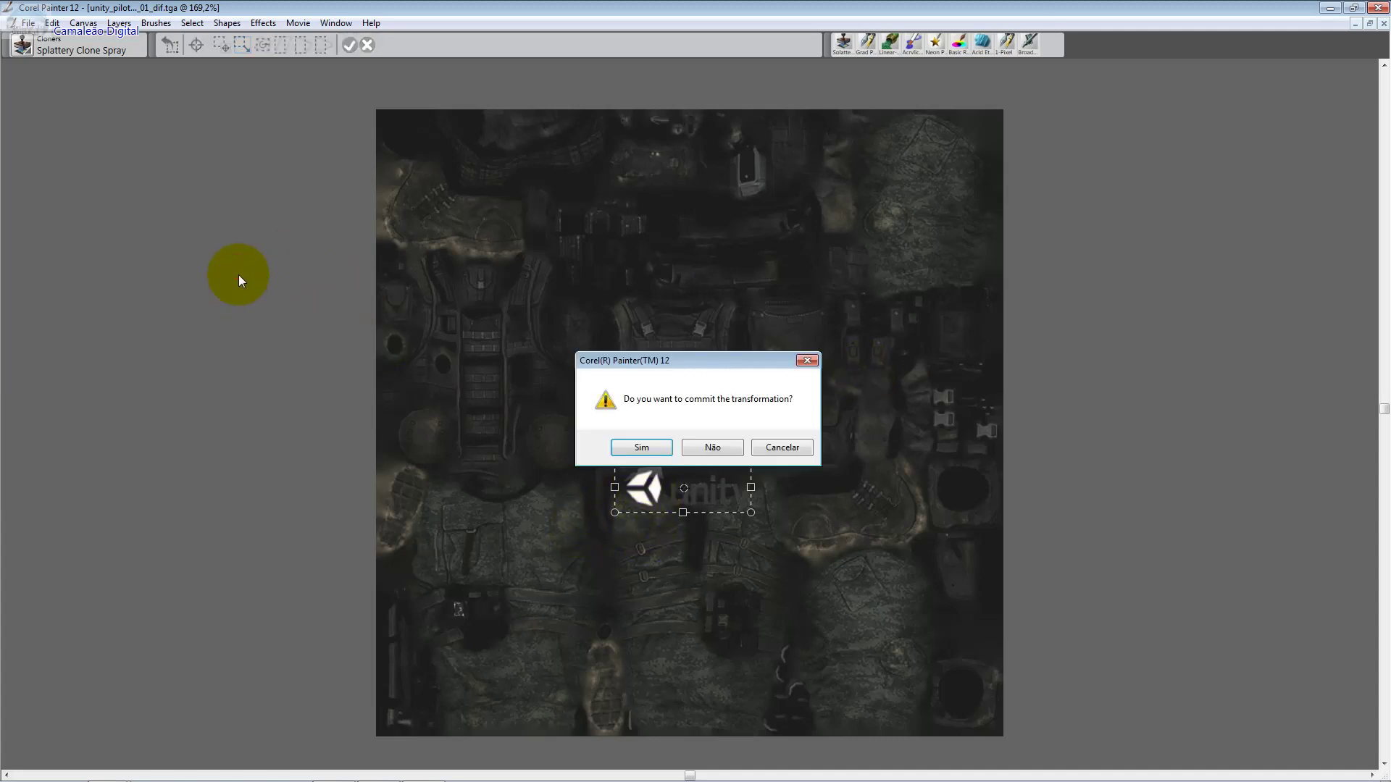
left_click(720, 447)
Scale the logo to 30% and commit the transformation
left_click(52, 23)
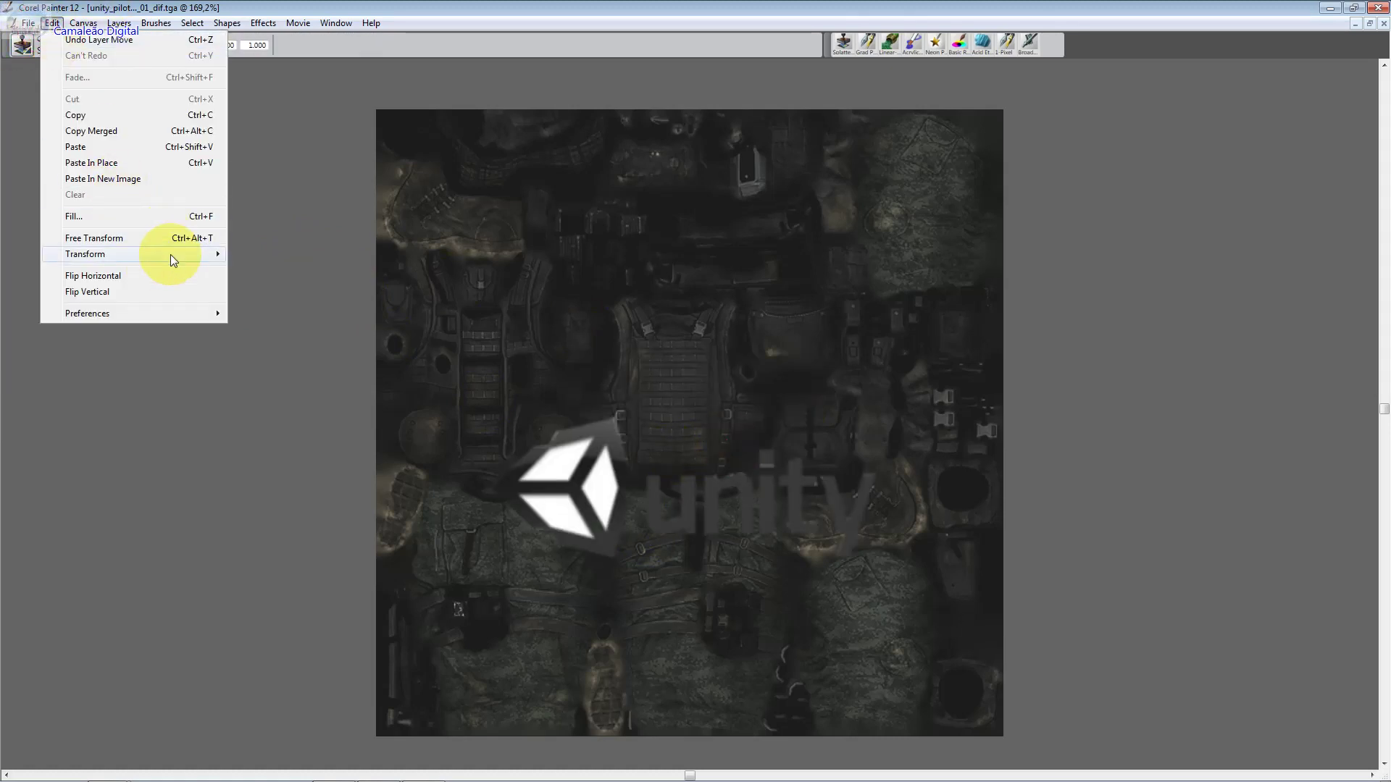
mouse_move(171, 255)
left_click(312, 280)
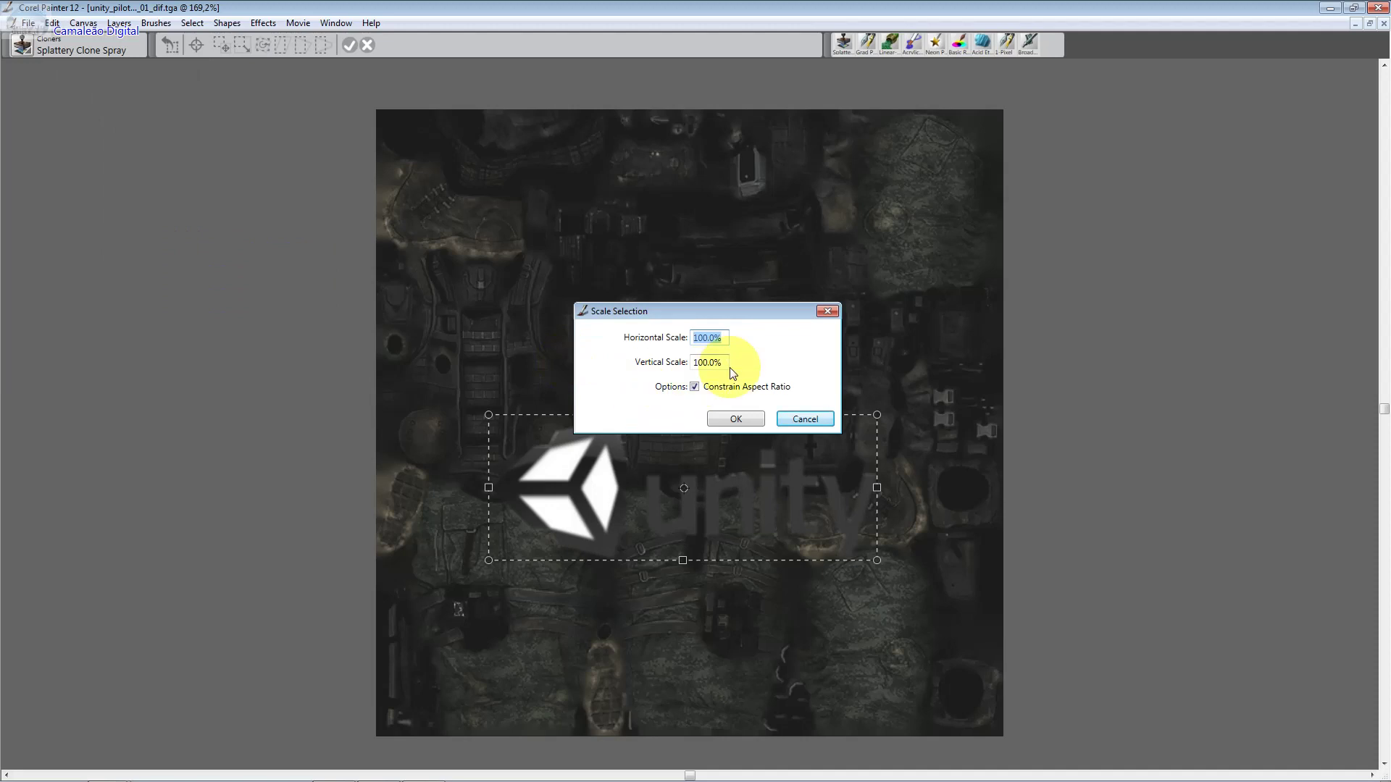
type("30")
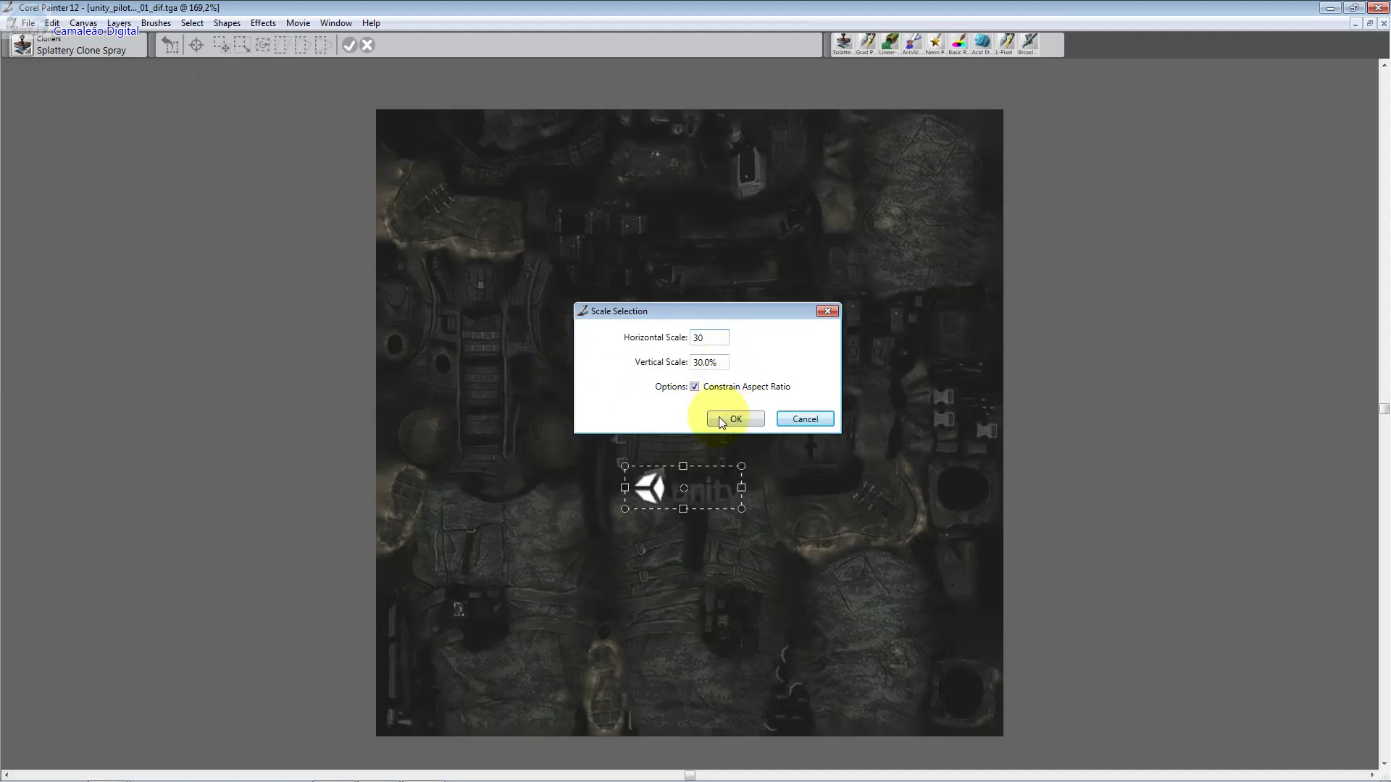
left_click(722, 421)
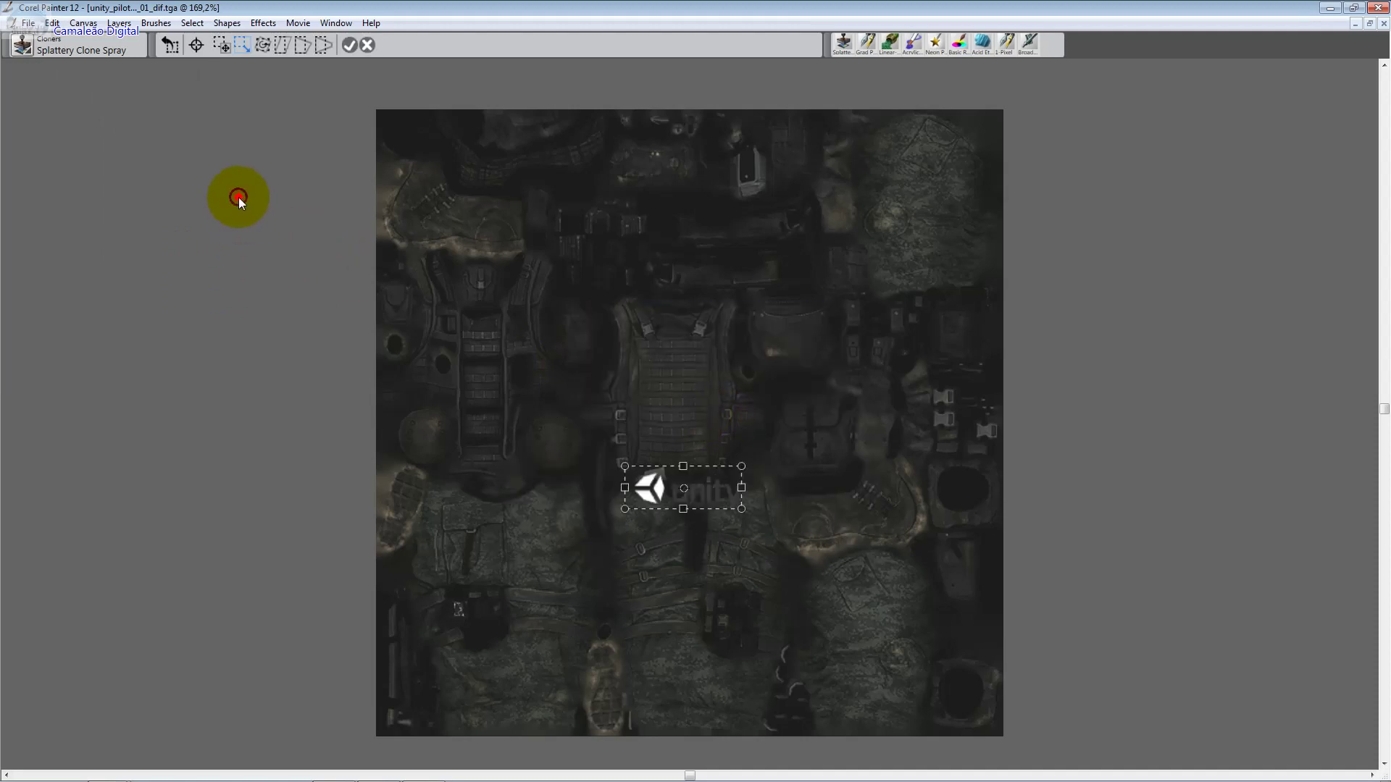
left_click(436, 374)
left_click(663, 449)
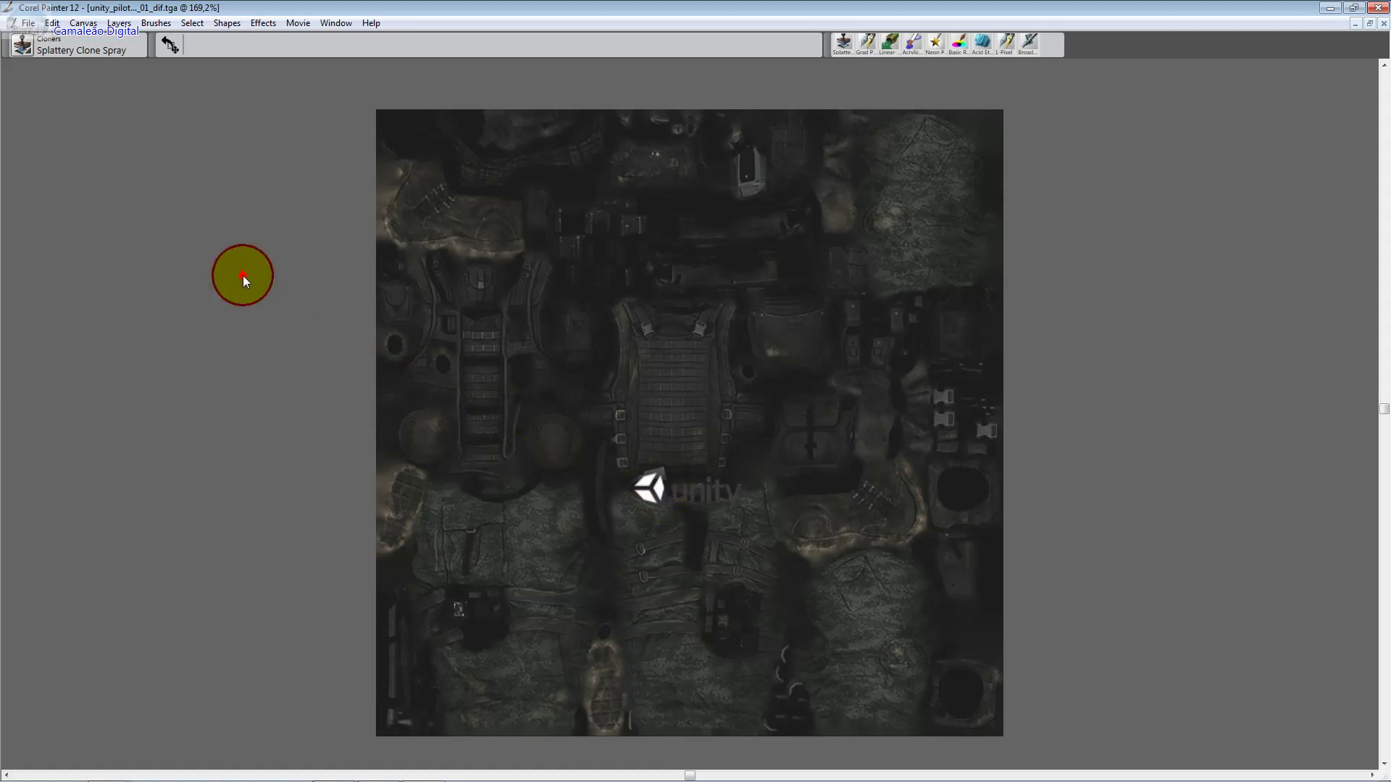
Move the logo onto the vest chest and scale it to 85%
left_click_drag(647, 490, 617, 381)
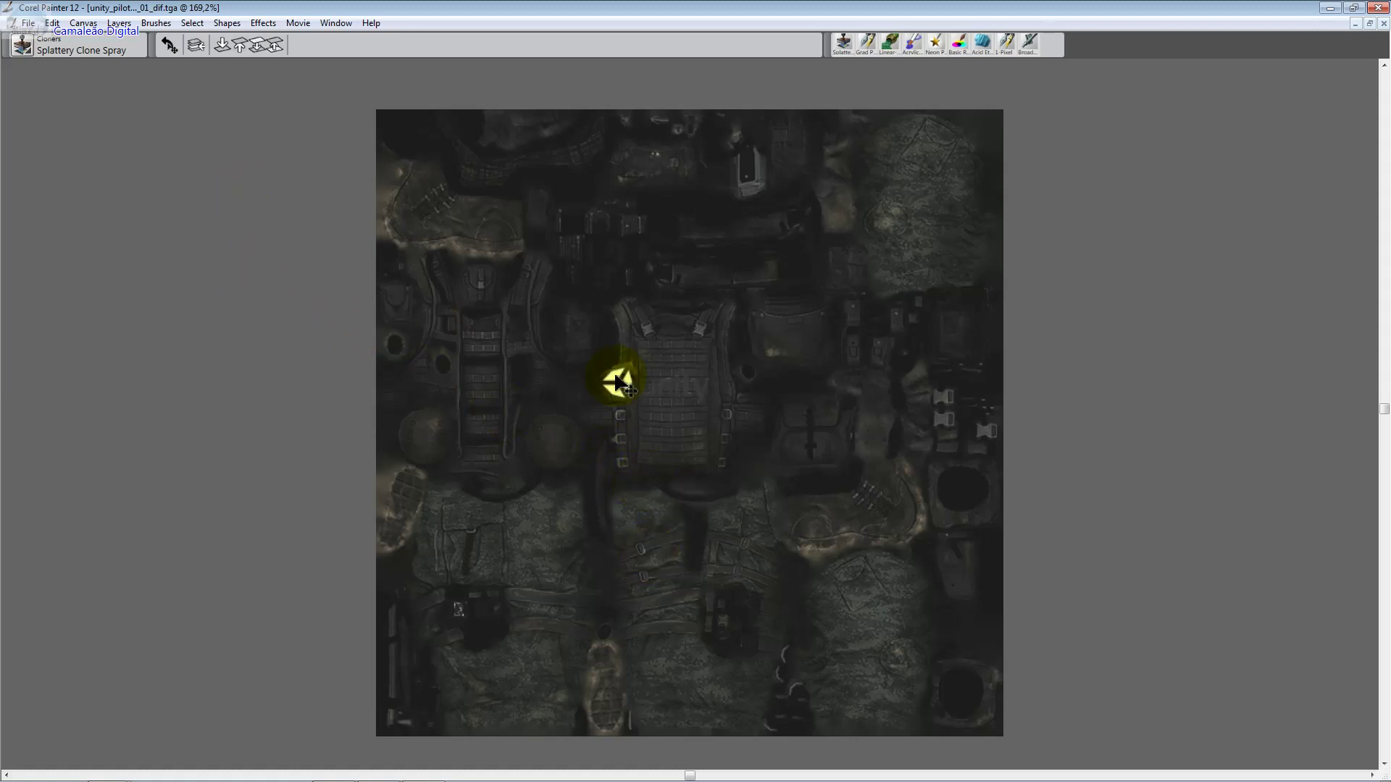
left_click_drag(616, 382, 635, 385)
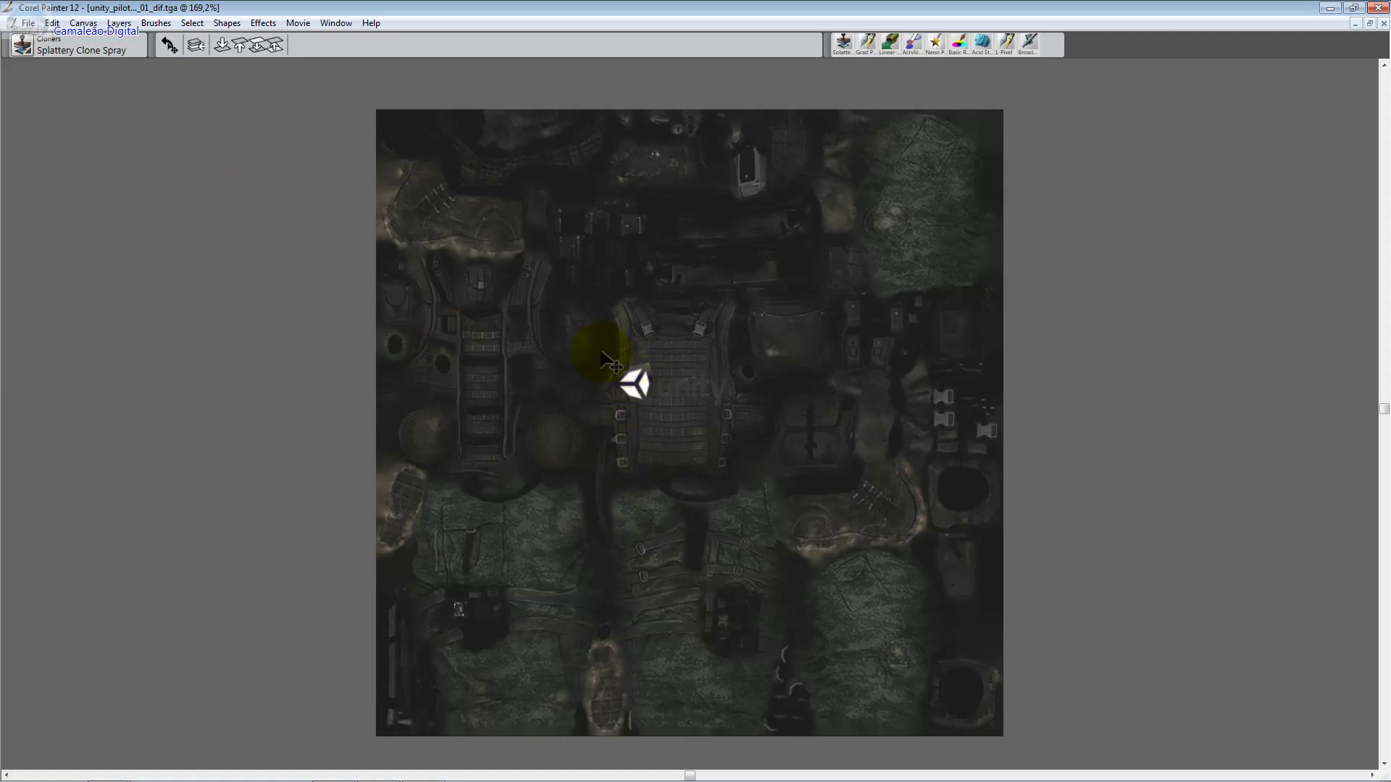
left_click(52, 23)
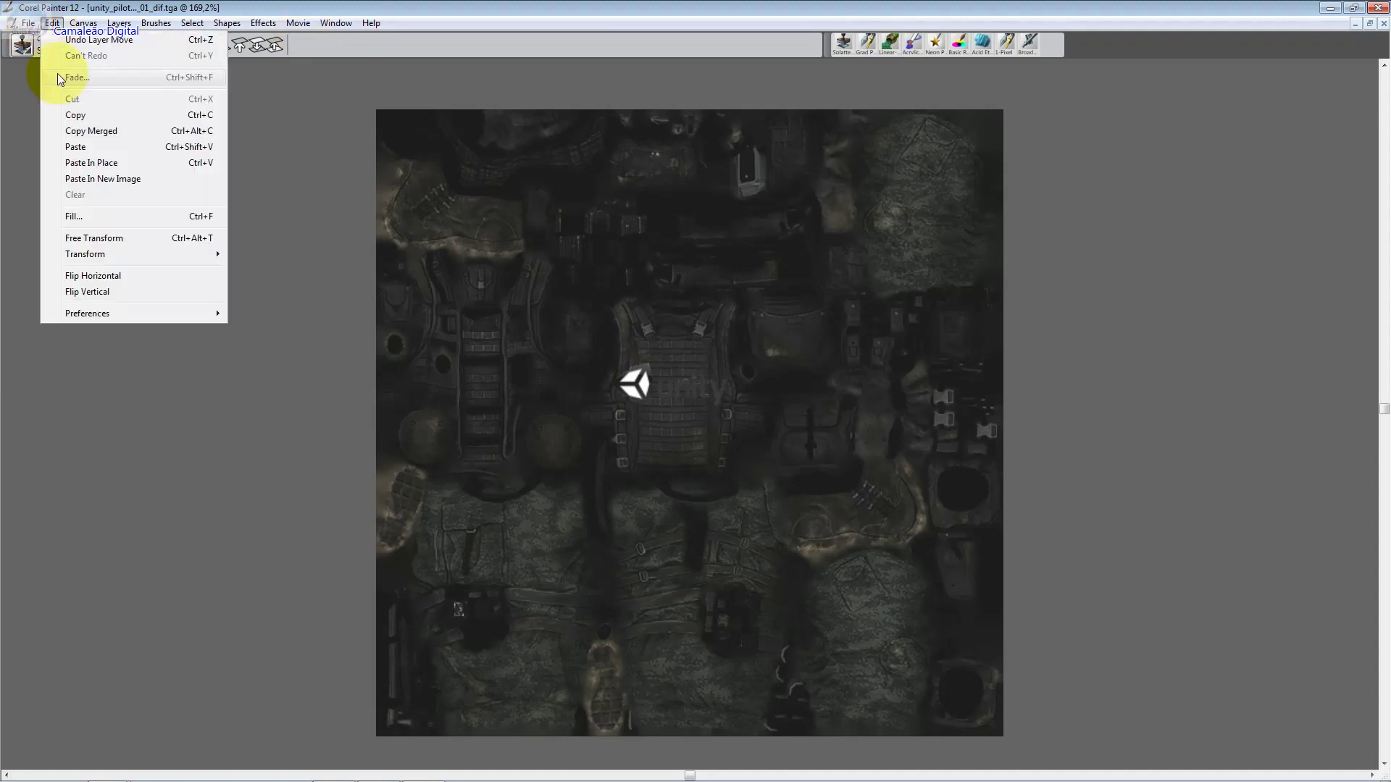
mouse_move(132, 251)
left_click(298, 277)
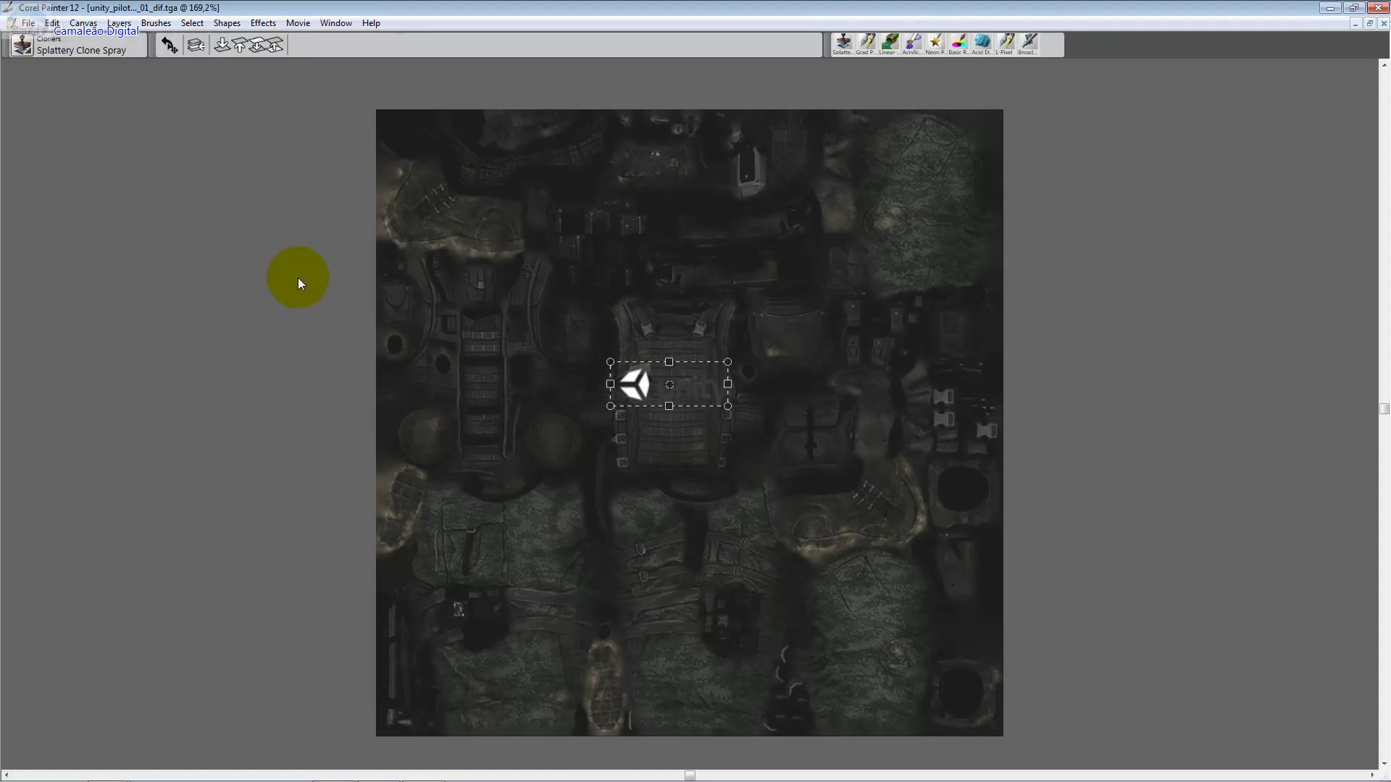
double_click(704, 345)
type("85")
left_click(742, 419)
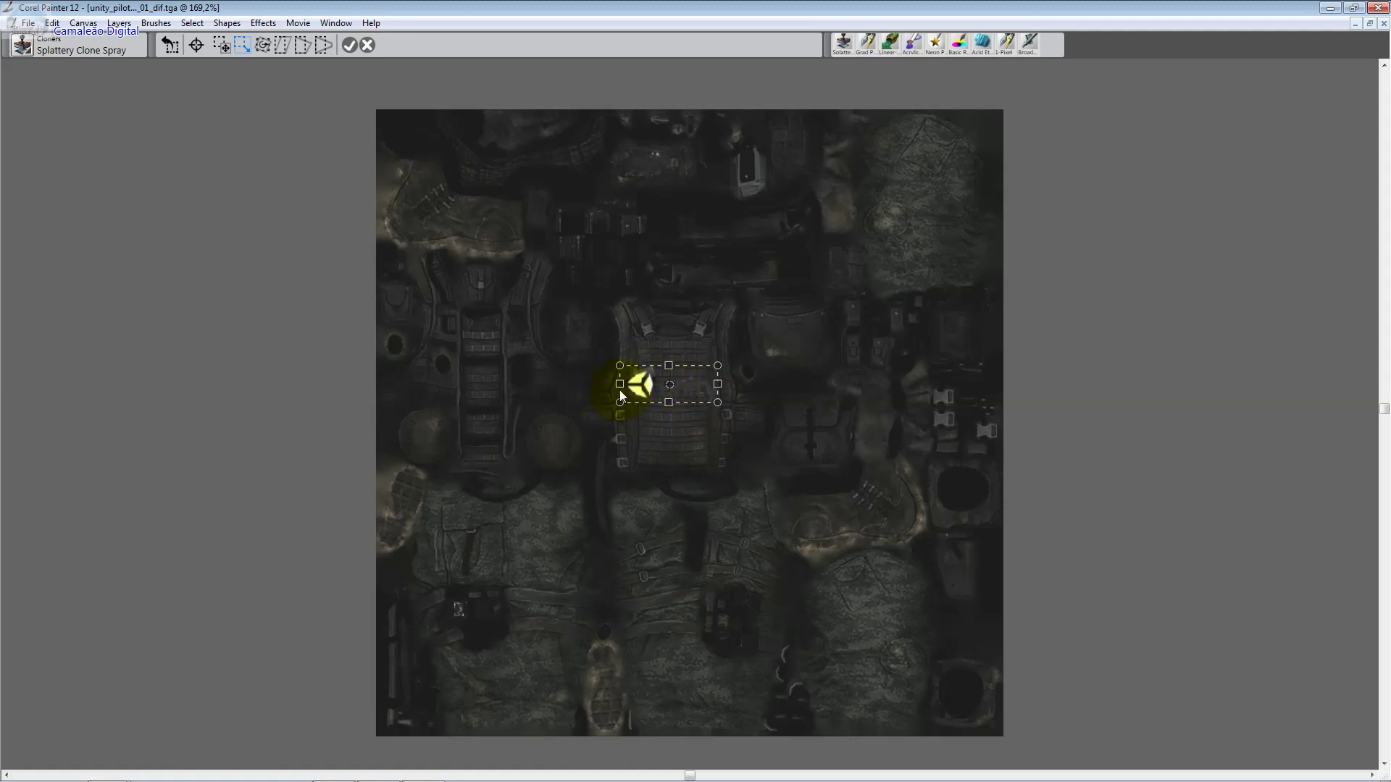
Squash the logo slightly from top and left, commit, and nudge it left
left_click_drag(669, 366, 671, 372)
left_click_drag(624, 386, 633, 390)
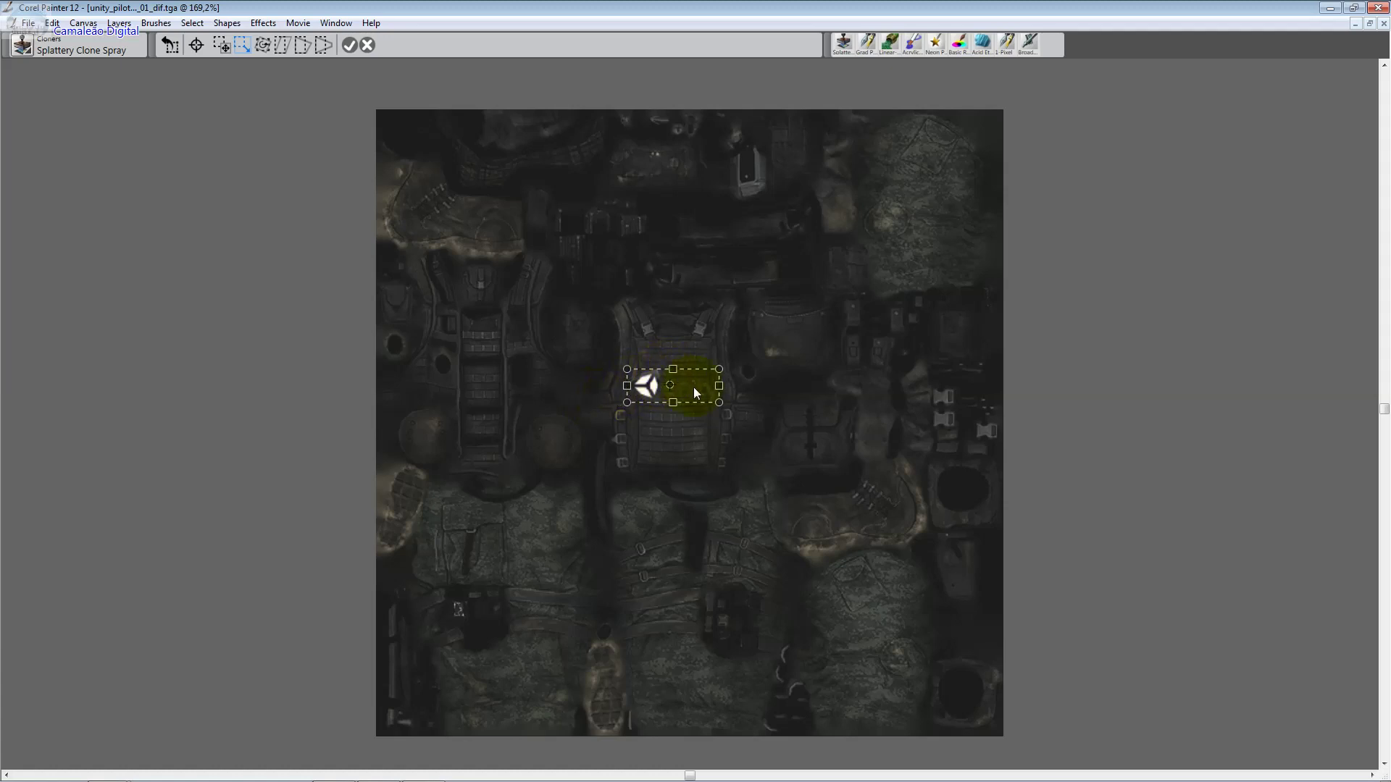
key("f")
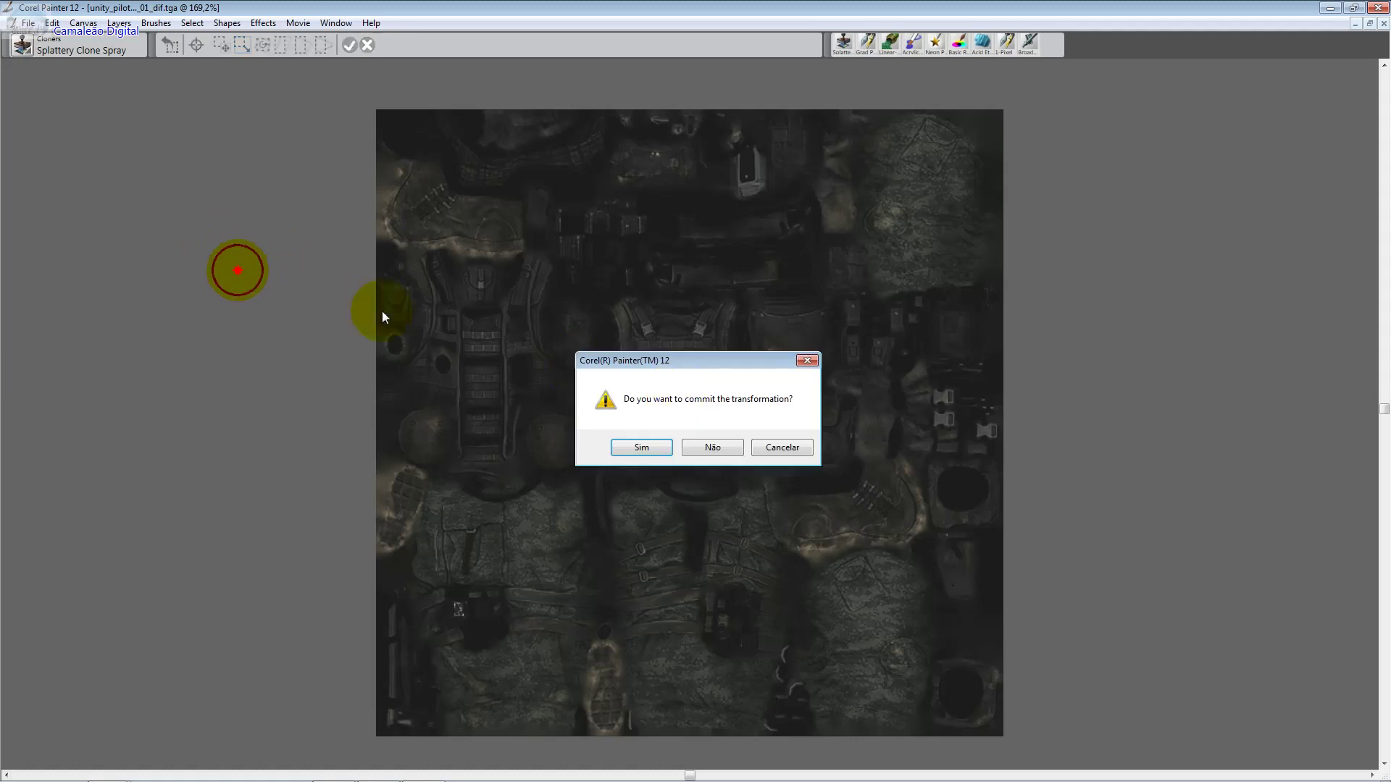
left_click(637, 449)
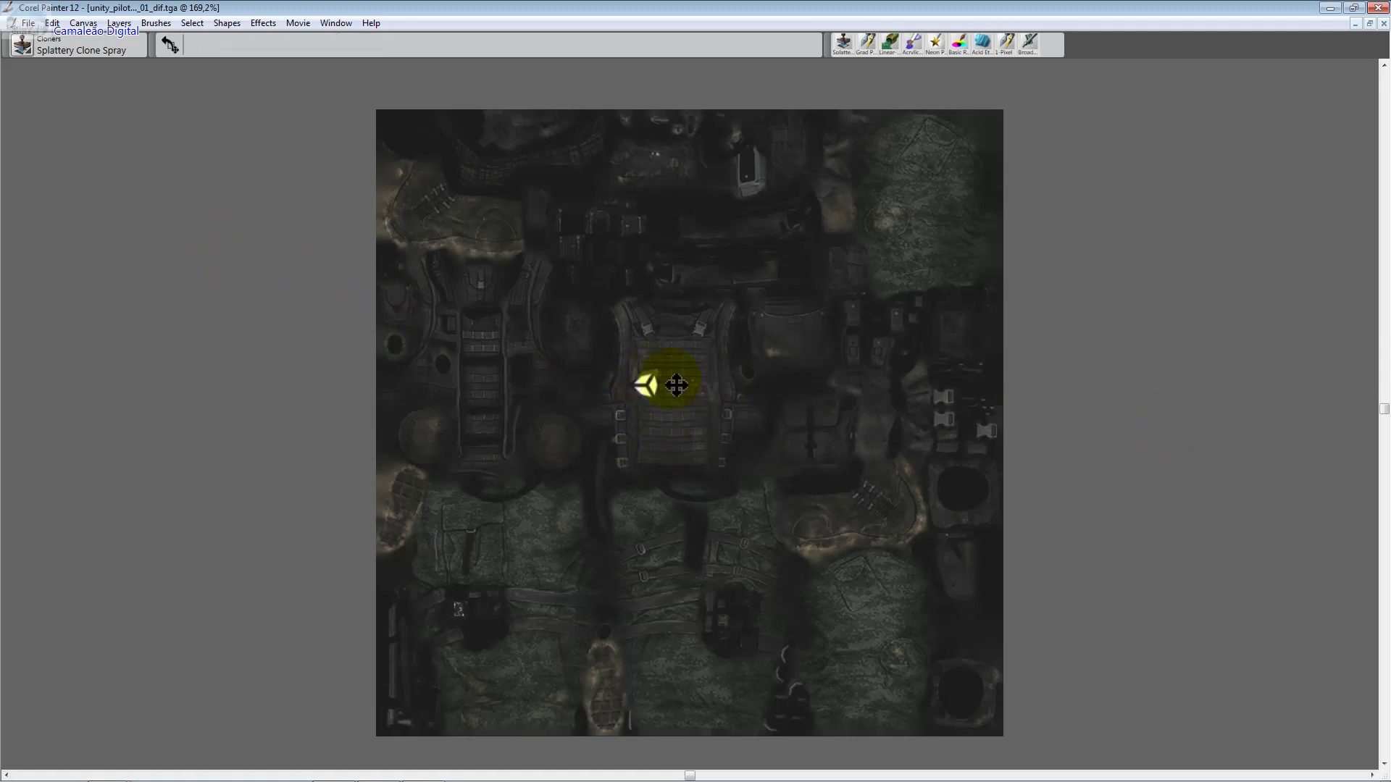
left_click_drag(995, 390, 984, 394)
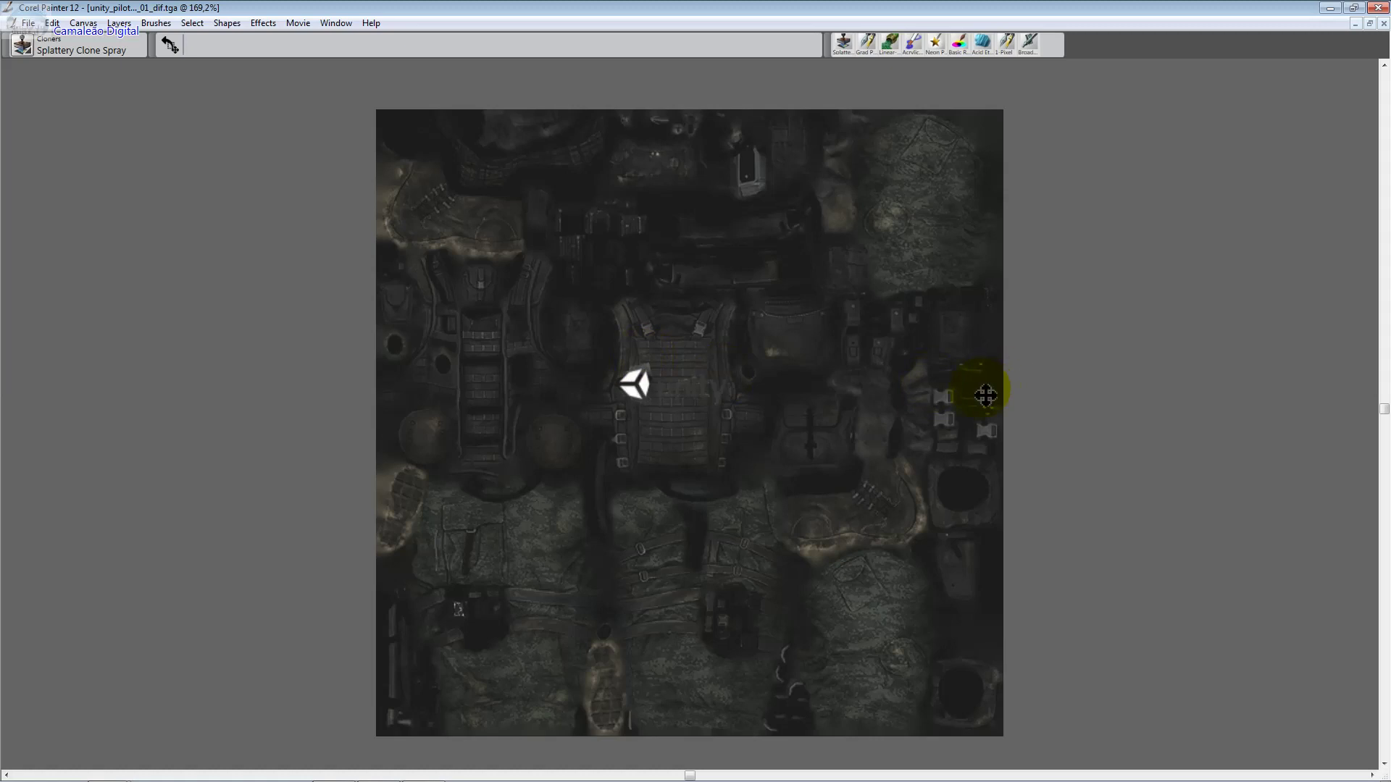
left_click(52, 24)
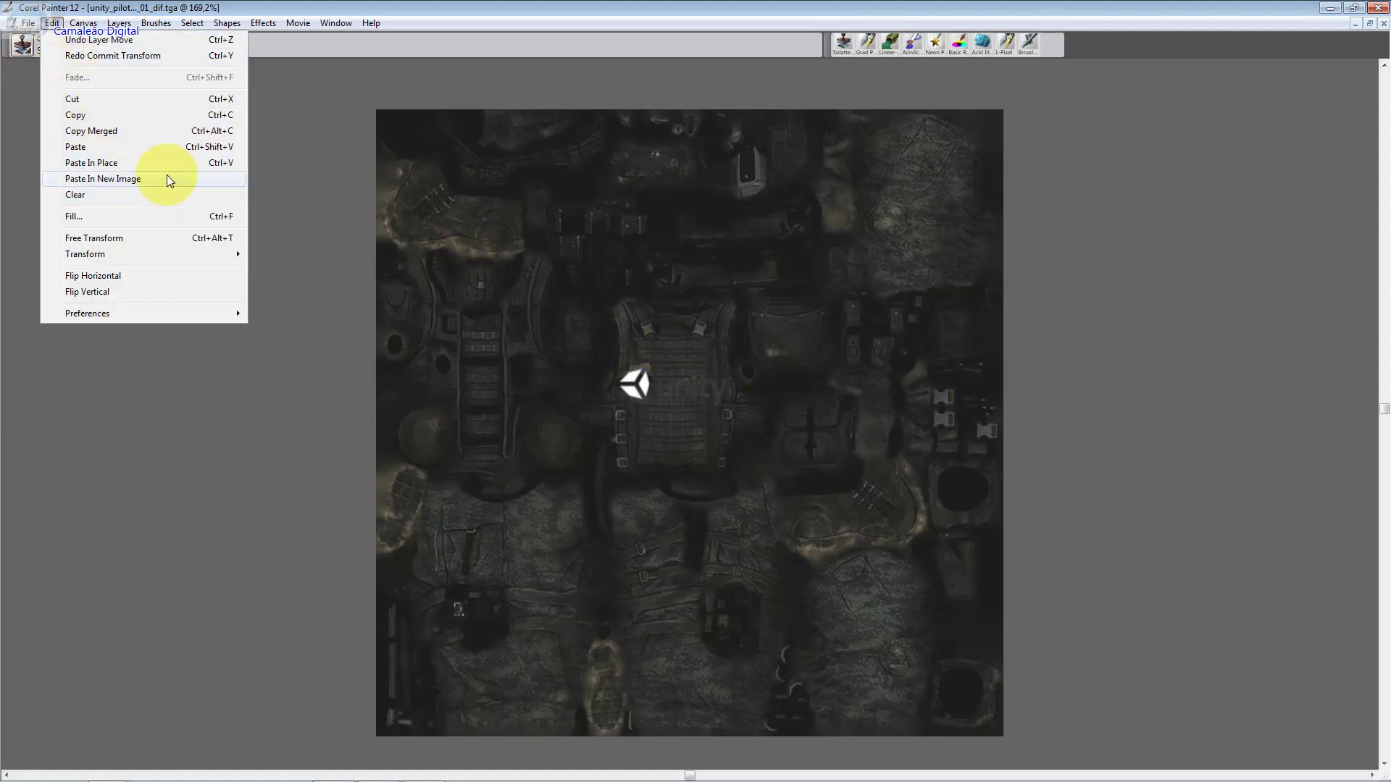
Scale the Unity logo layer to 65% and commit the transform
mouse_move(180, 254)
left_click(283, 270)
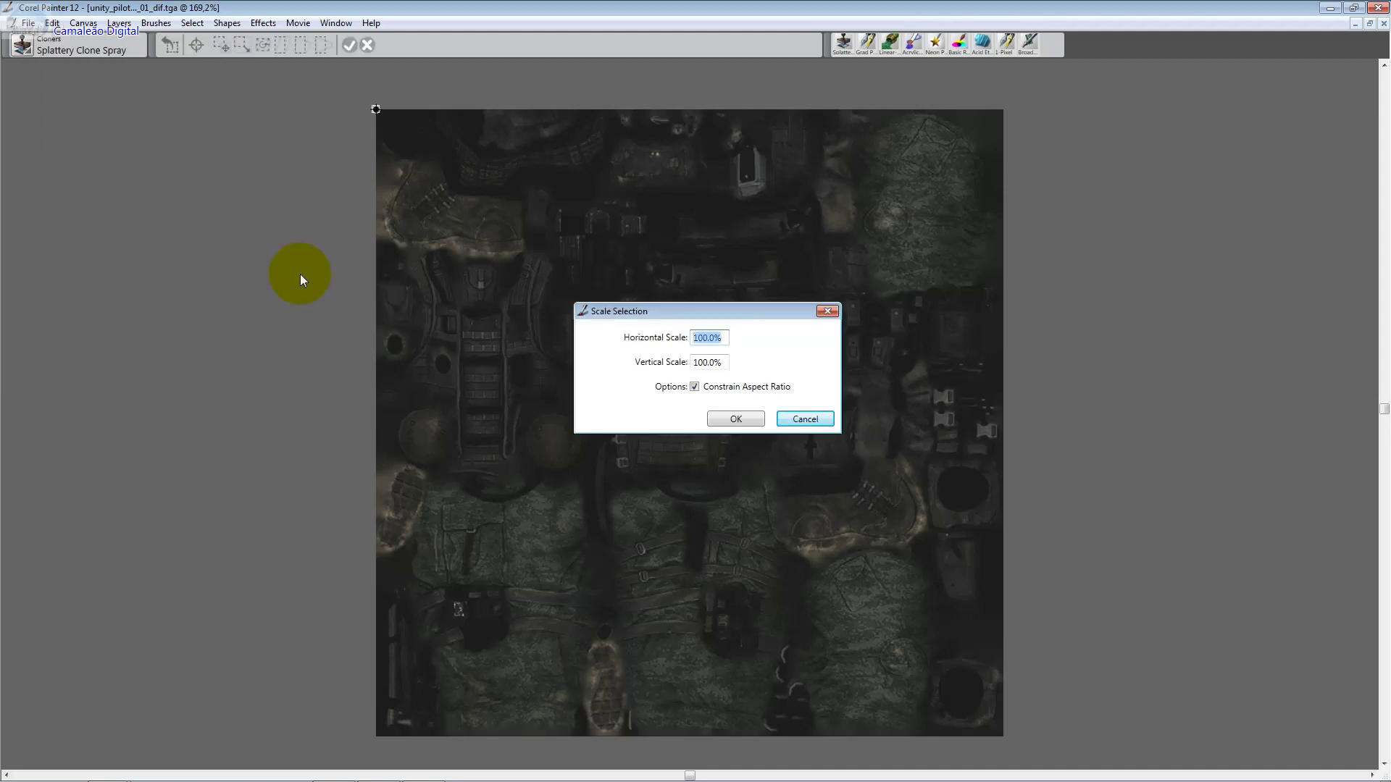
type("65")
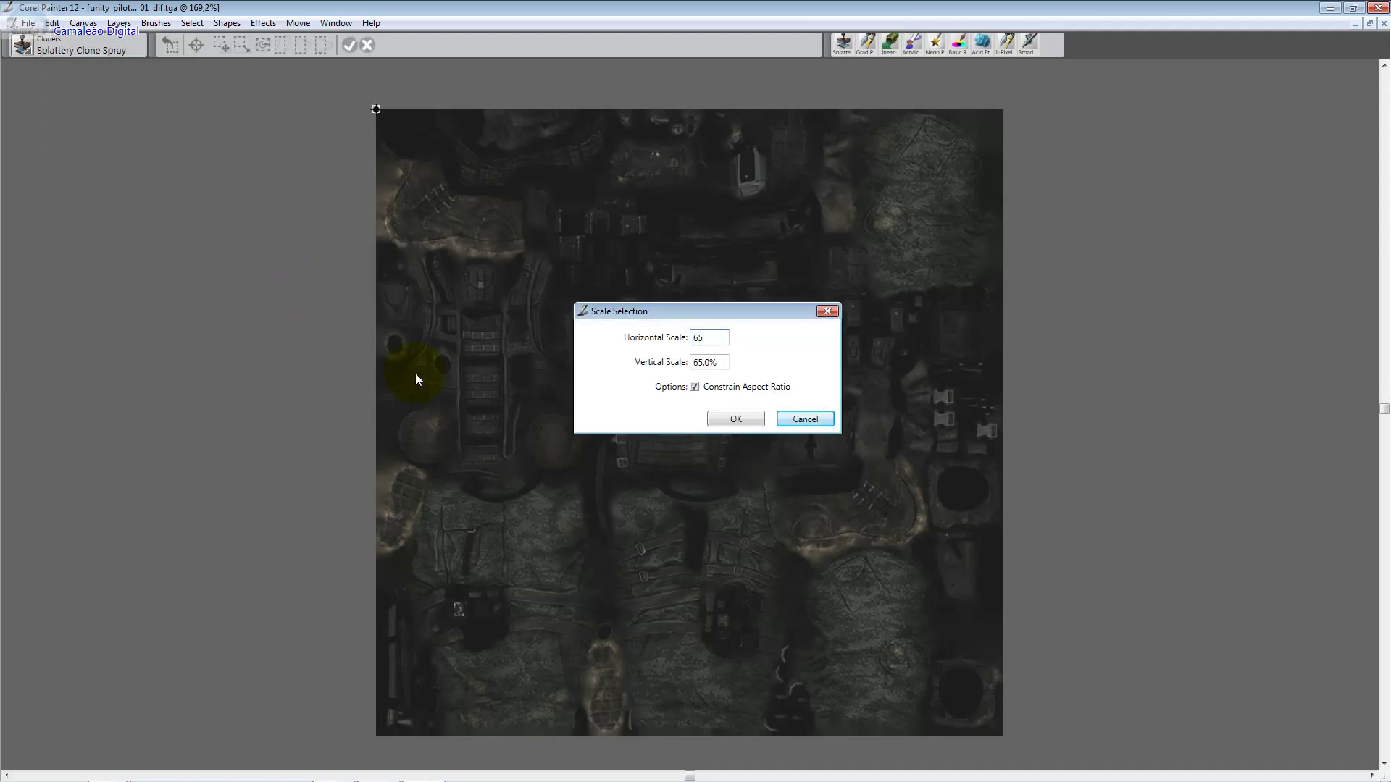
left_click(725, 420)
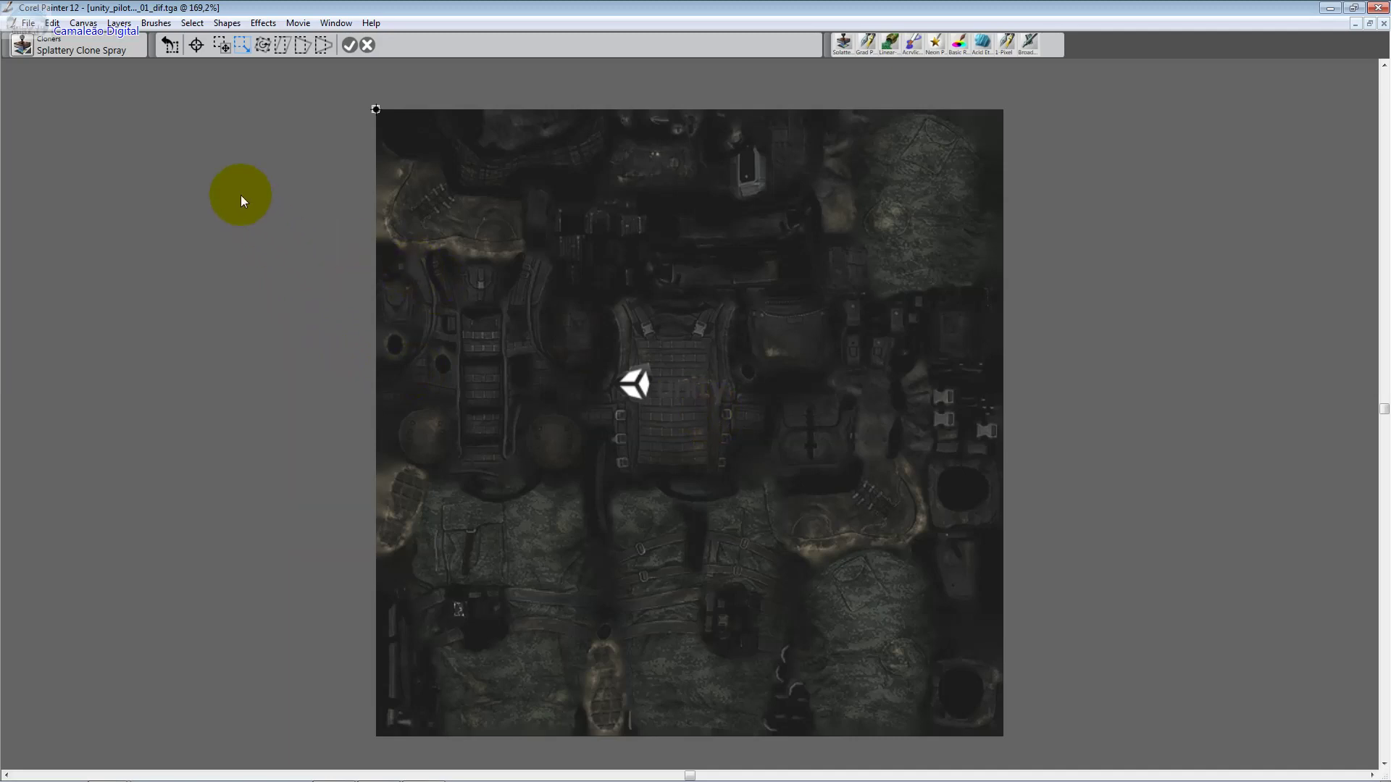
key("f")
left_click(717, 440)
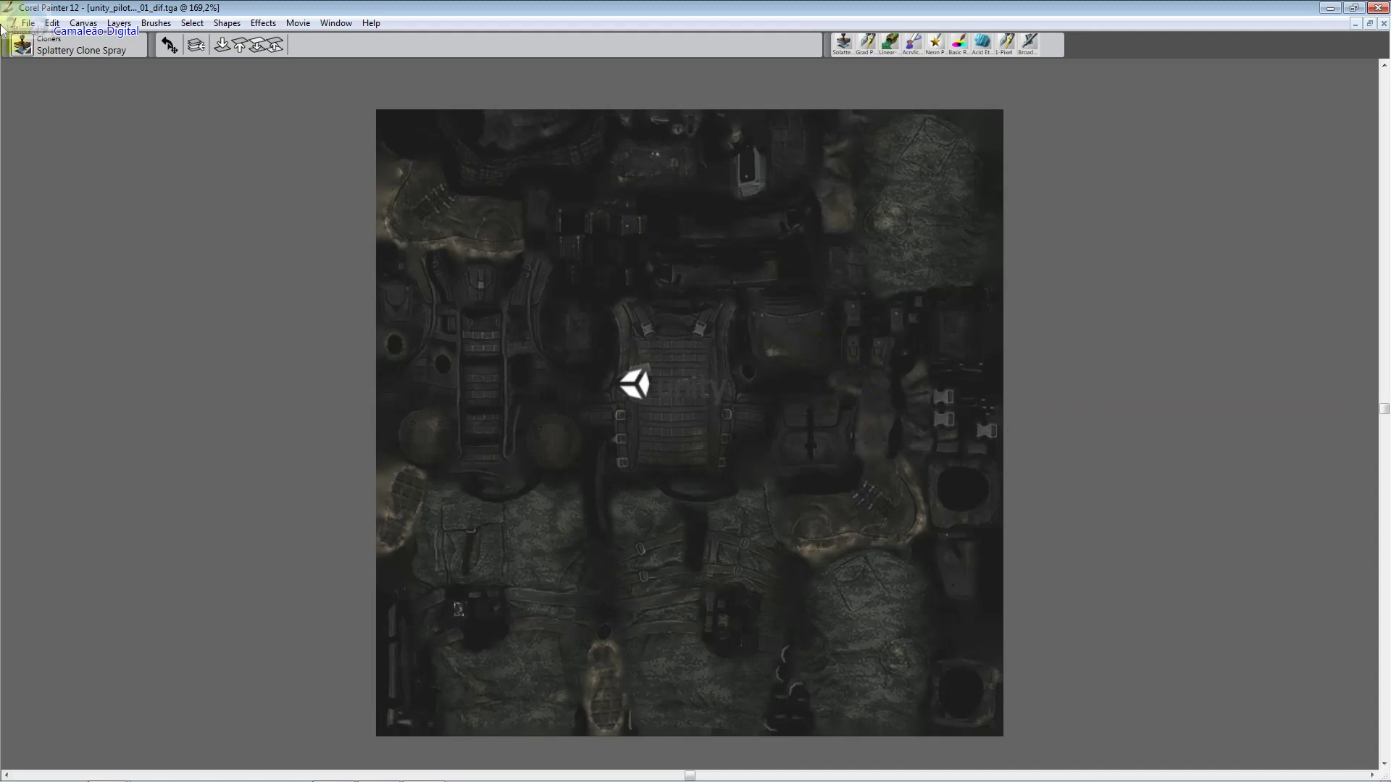
Scale the logo a further 50%, drag a corner slightly smaller, and commit
left_click(52, 23)
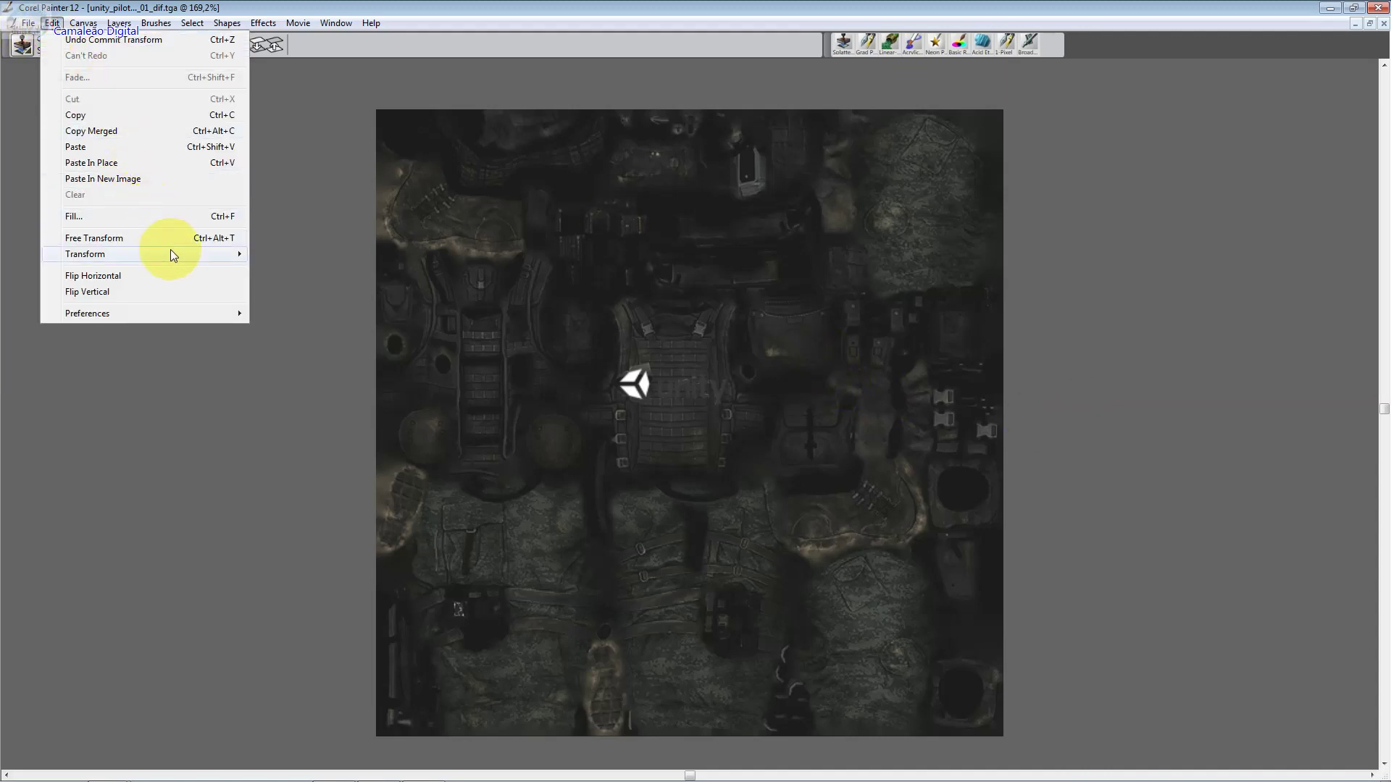
mouse_move(171, 250)
left_click(288, 271)
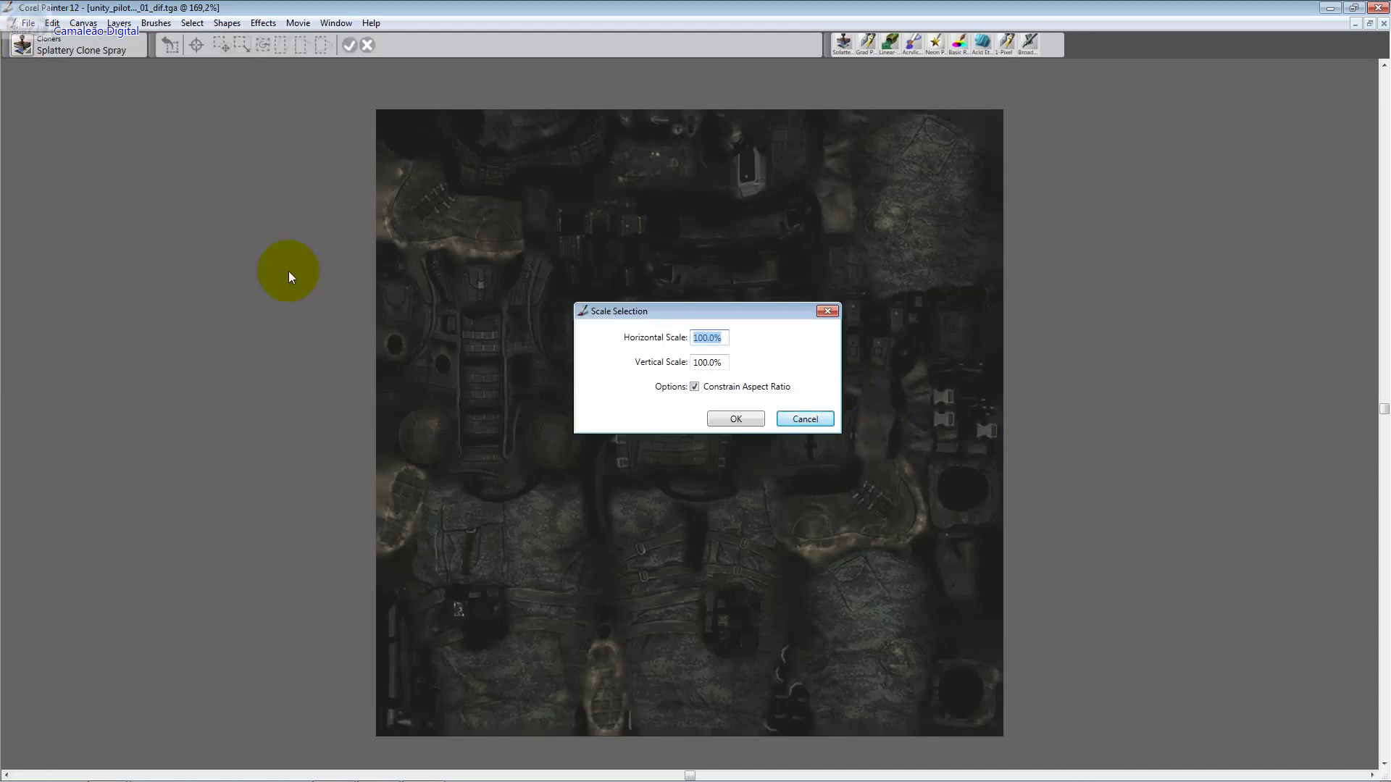
type("50")
key("Return")
left_click(665, 430)
left_click_drag(612, 405, 649, 392)
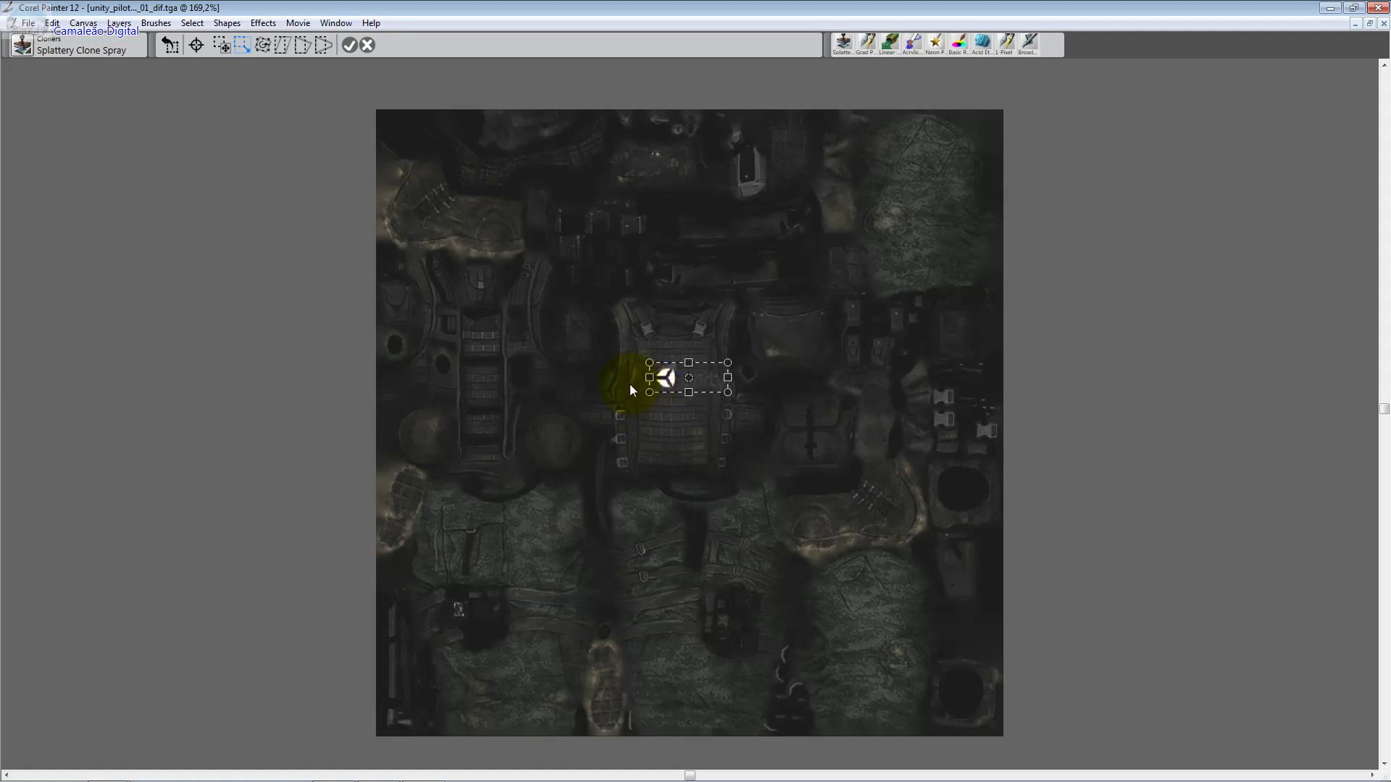
key("Return")
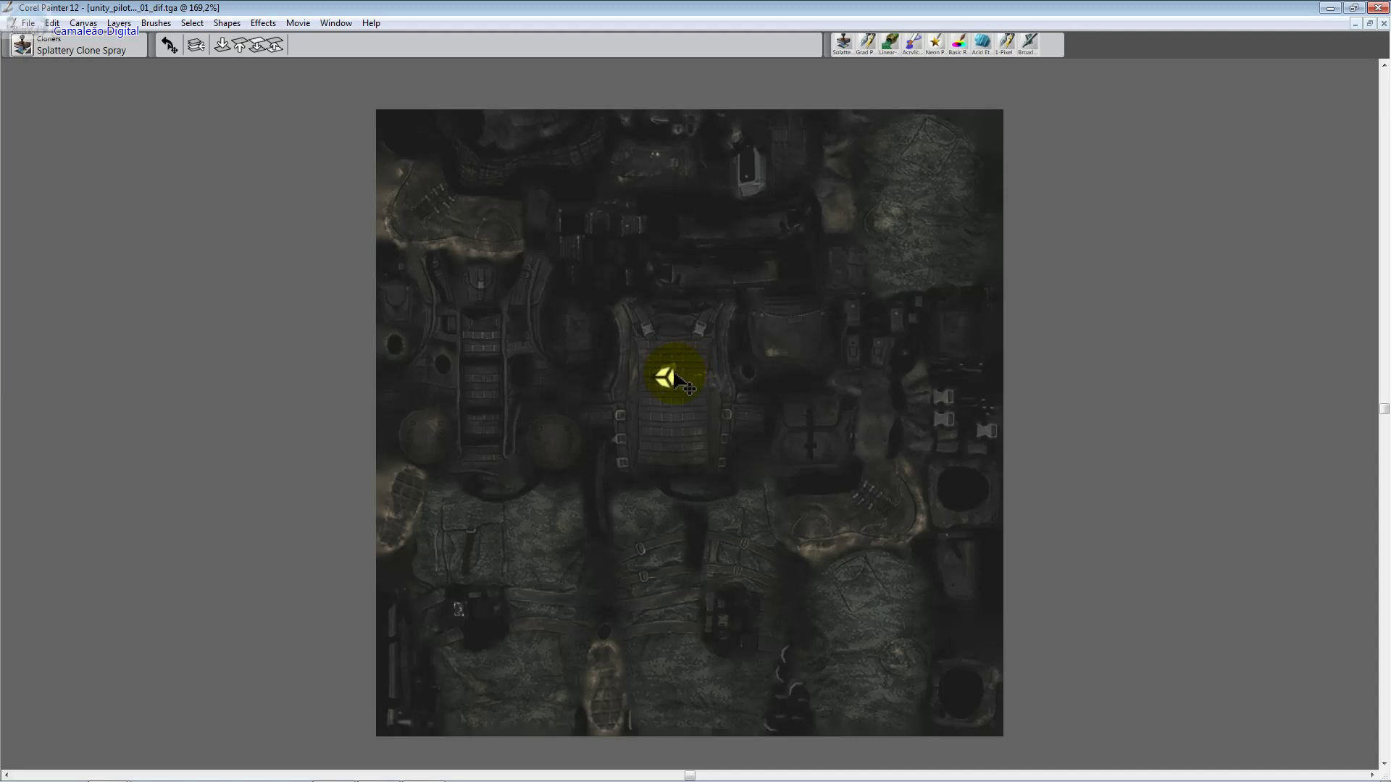
Move the logo left onto the vest's upper-left chest and zoom in to check it
left_click_drag(680, 375, 657, 372)
key("ctrl+plus")
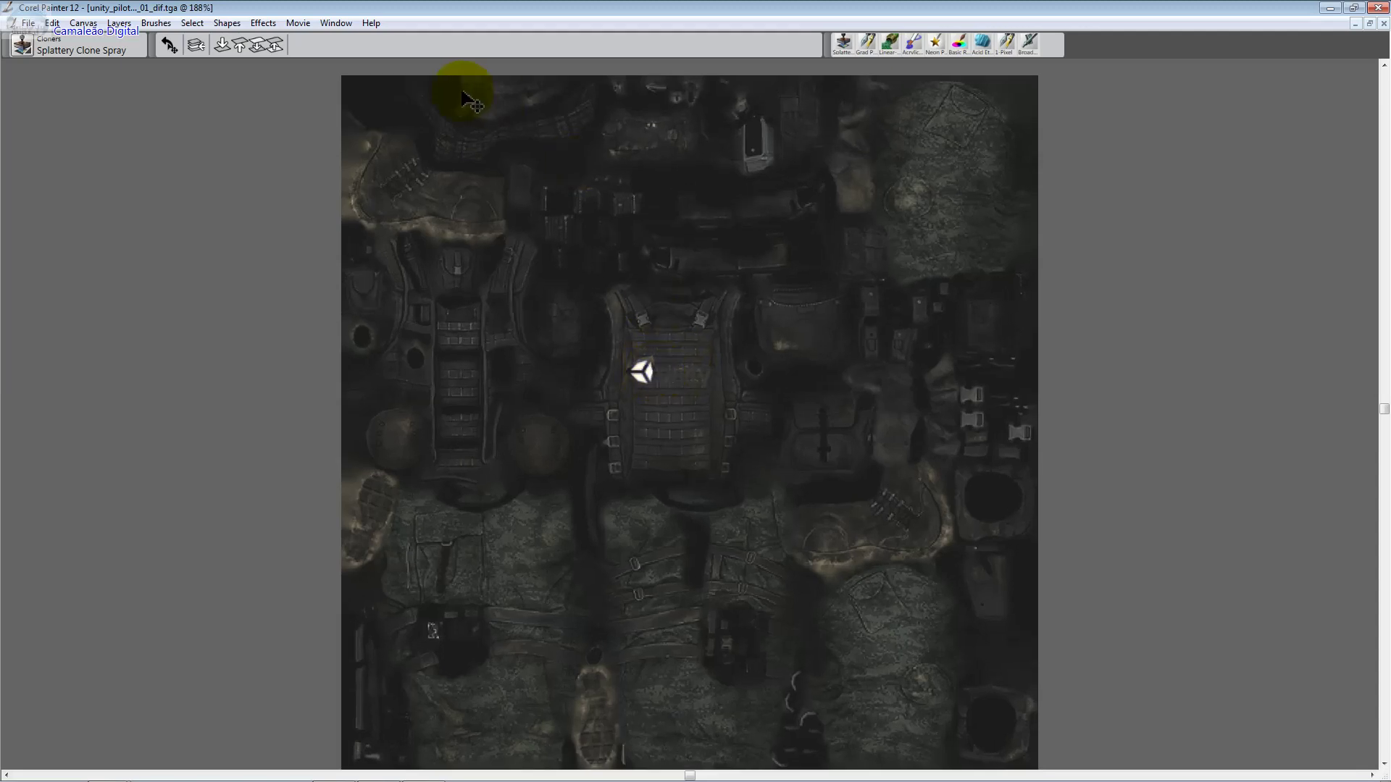
left_click(262, 23)
left_click(1093, 273)
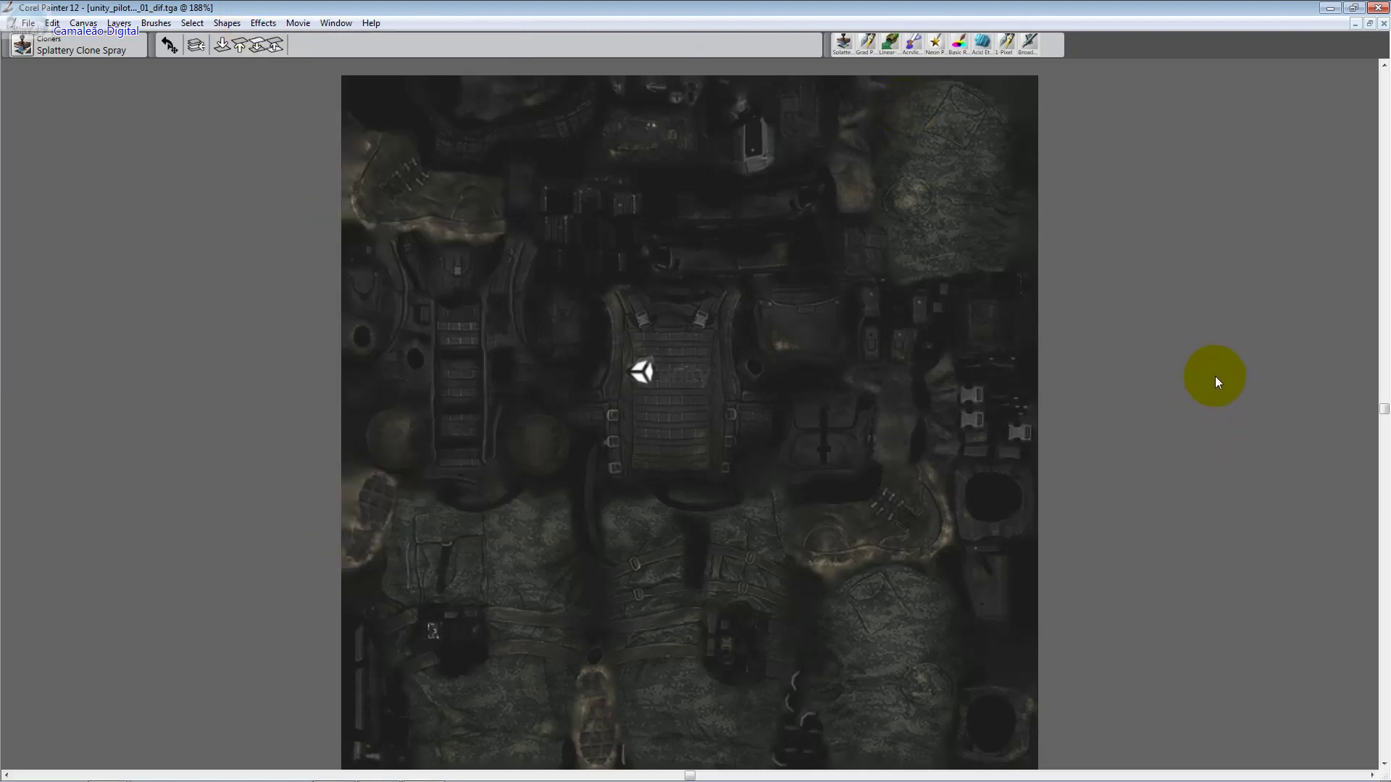
left_click(1185, 408)
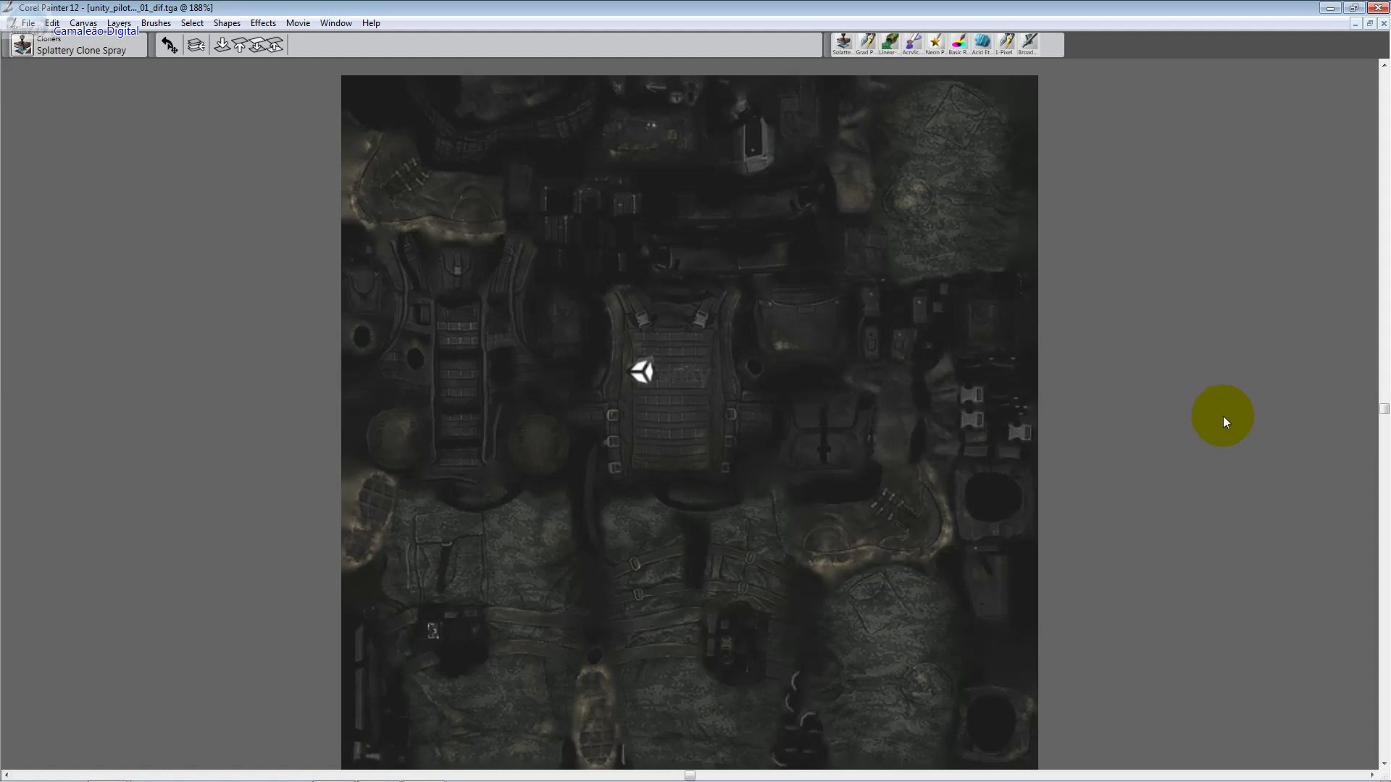
Leave the logo's Layer Attributes unchanged and fade the logo into the vest with the Splattery Clone Spray
key("Return")
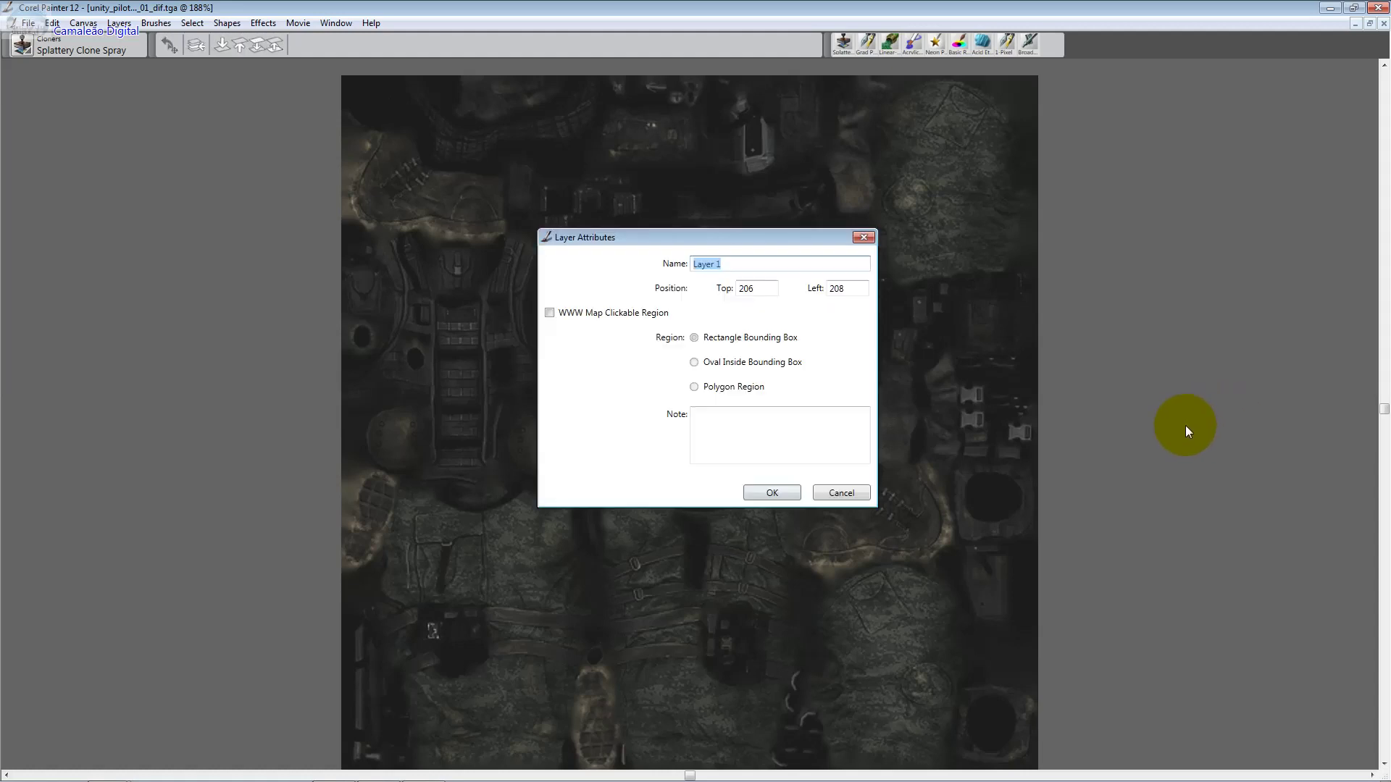
left_click(848, 491)
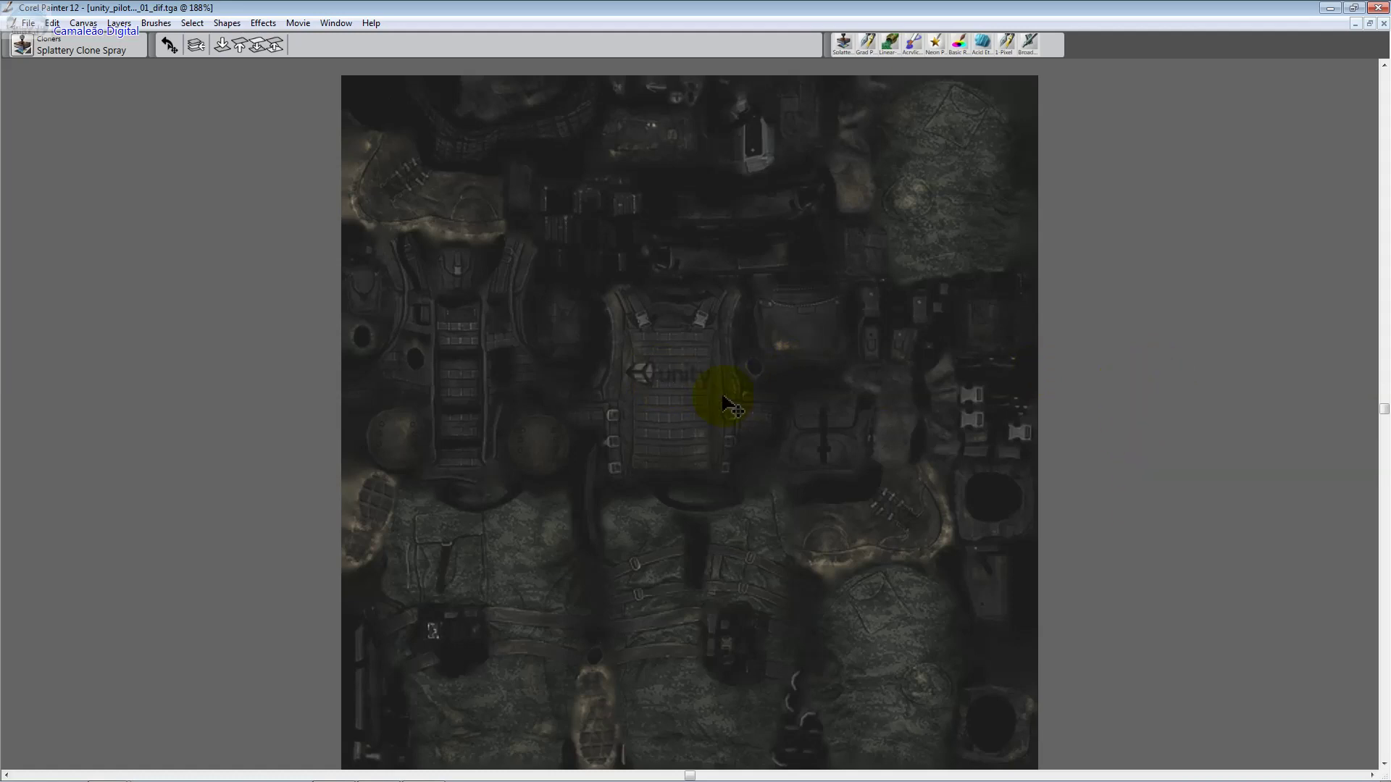
left_click(644, 354)
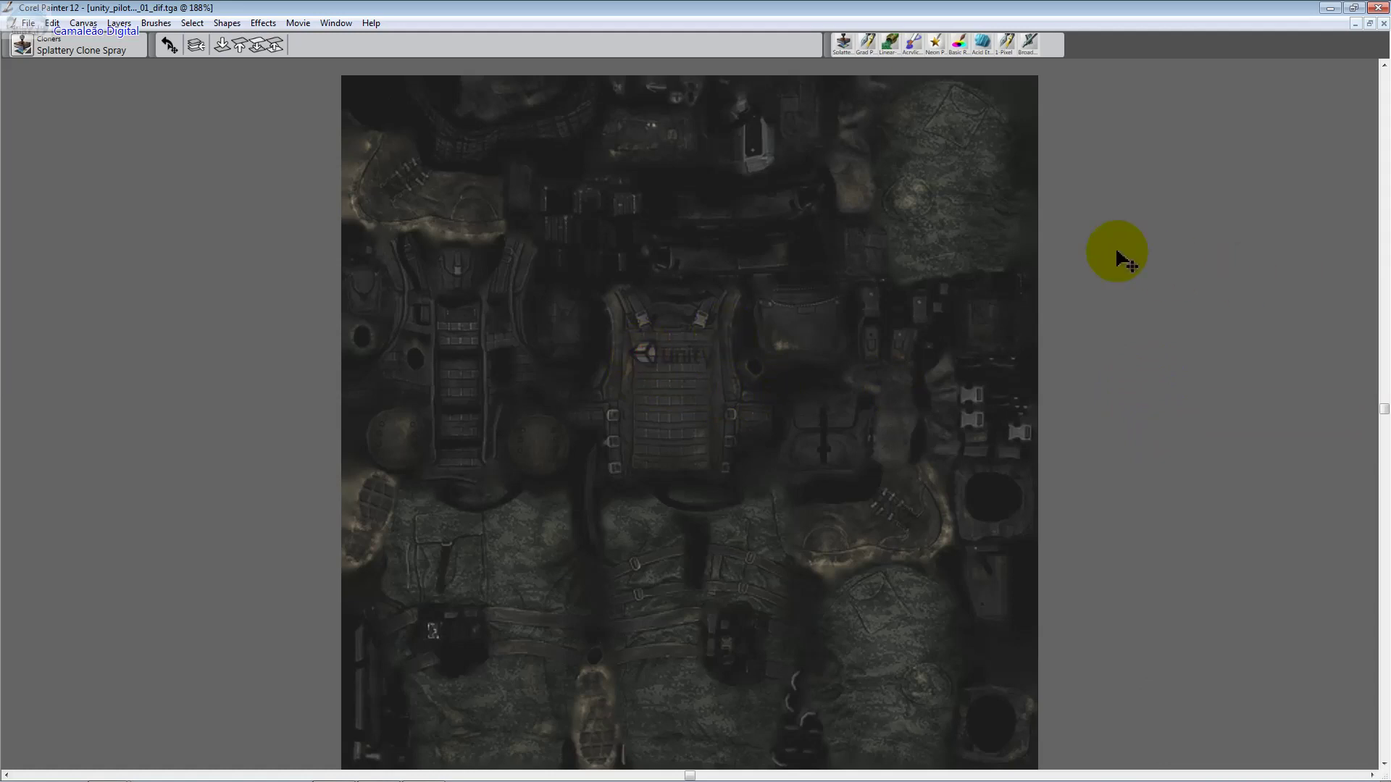
left_click(29, 23)
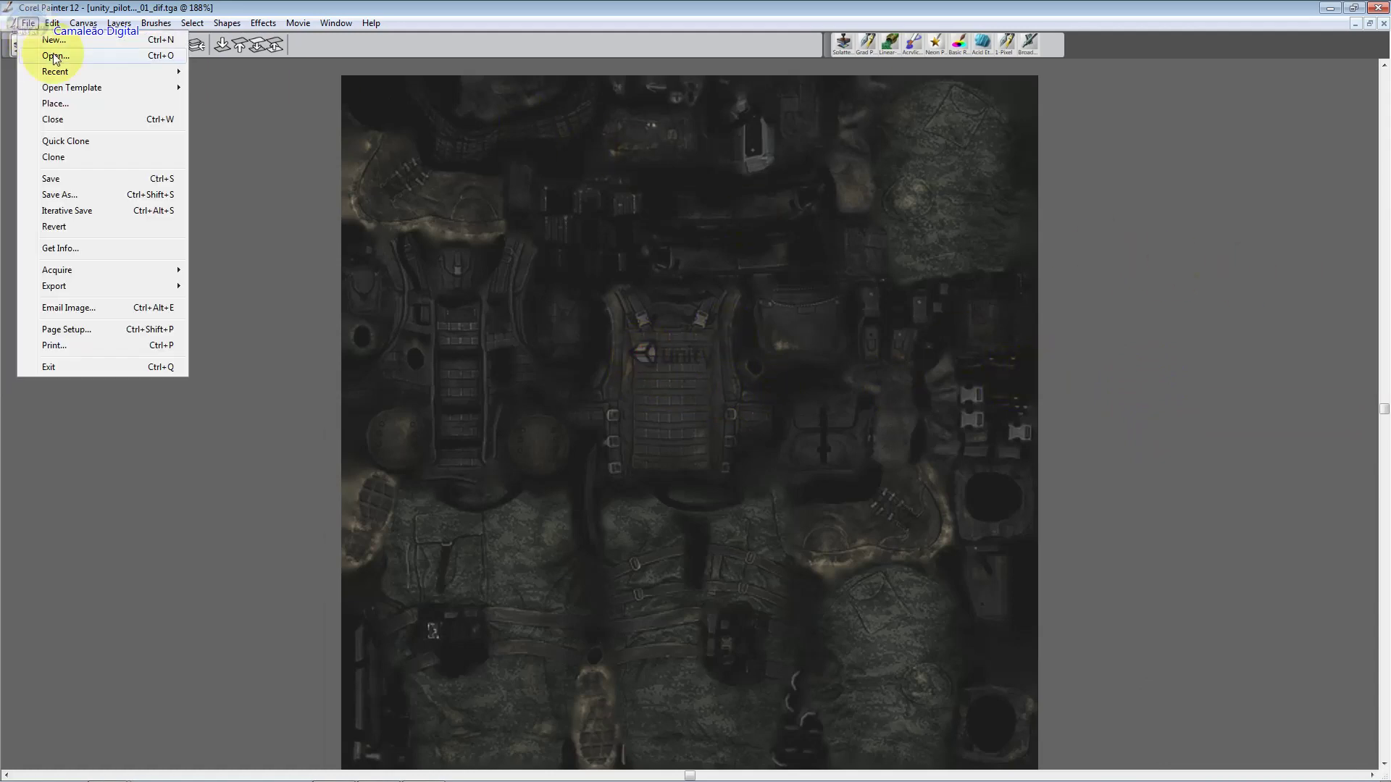
Save the texture in its current format, accepting the layer merge
left_click(54, 173)
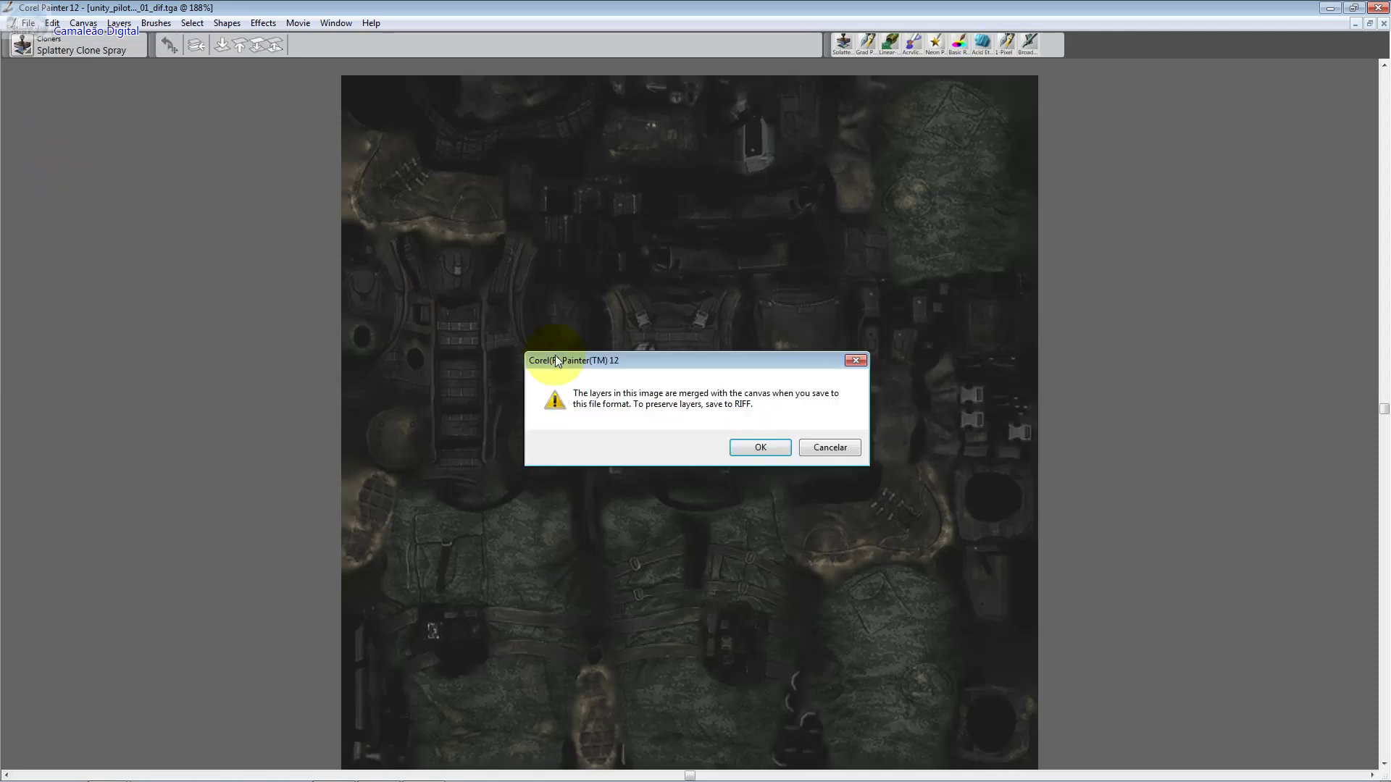
left_click(770, 447)
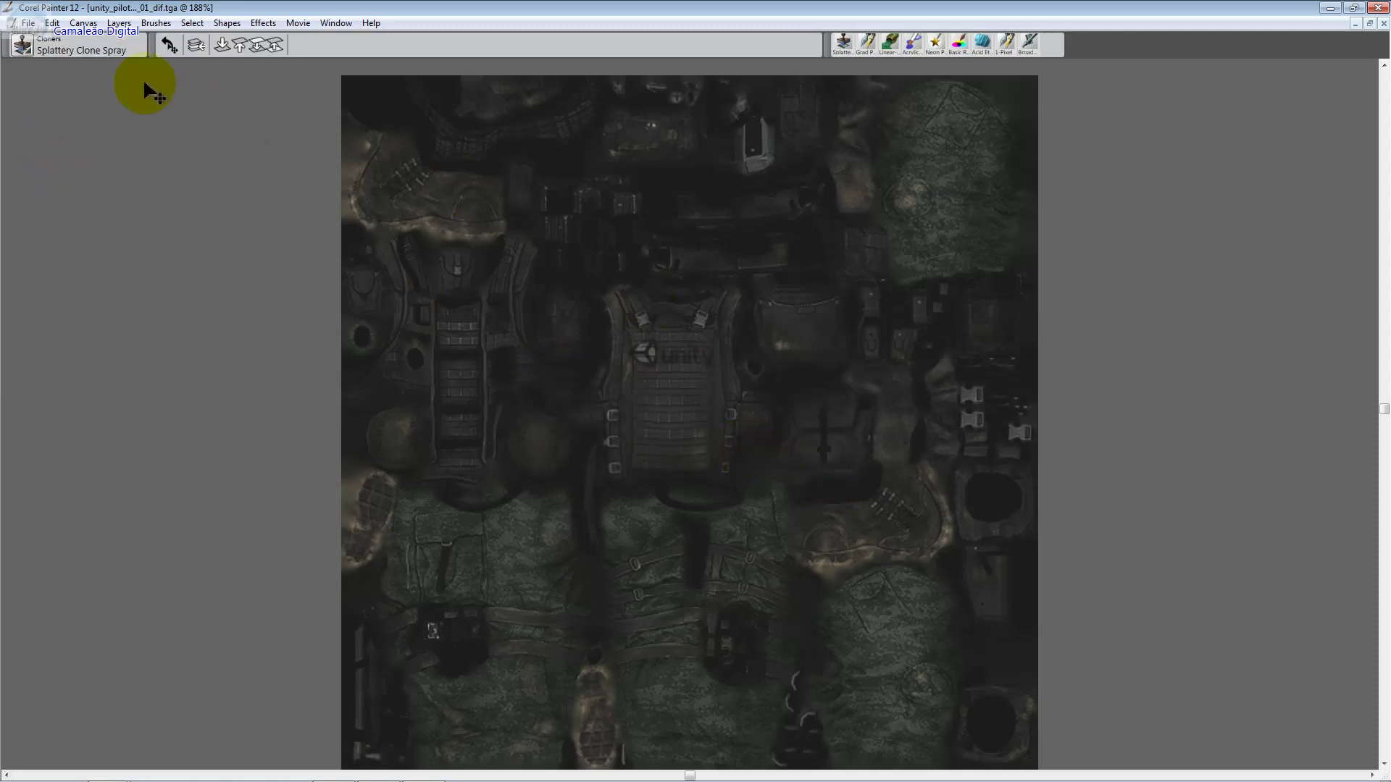
left_click(15, 21)
Start saving a copy as Photoshop (*.psd) under the name unity_pilot_body_01_dif
left_click(28, 23)
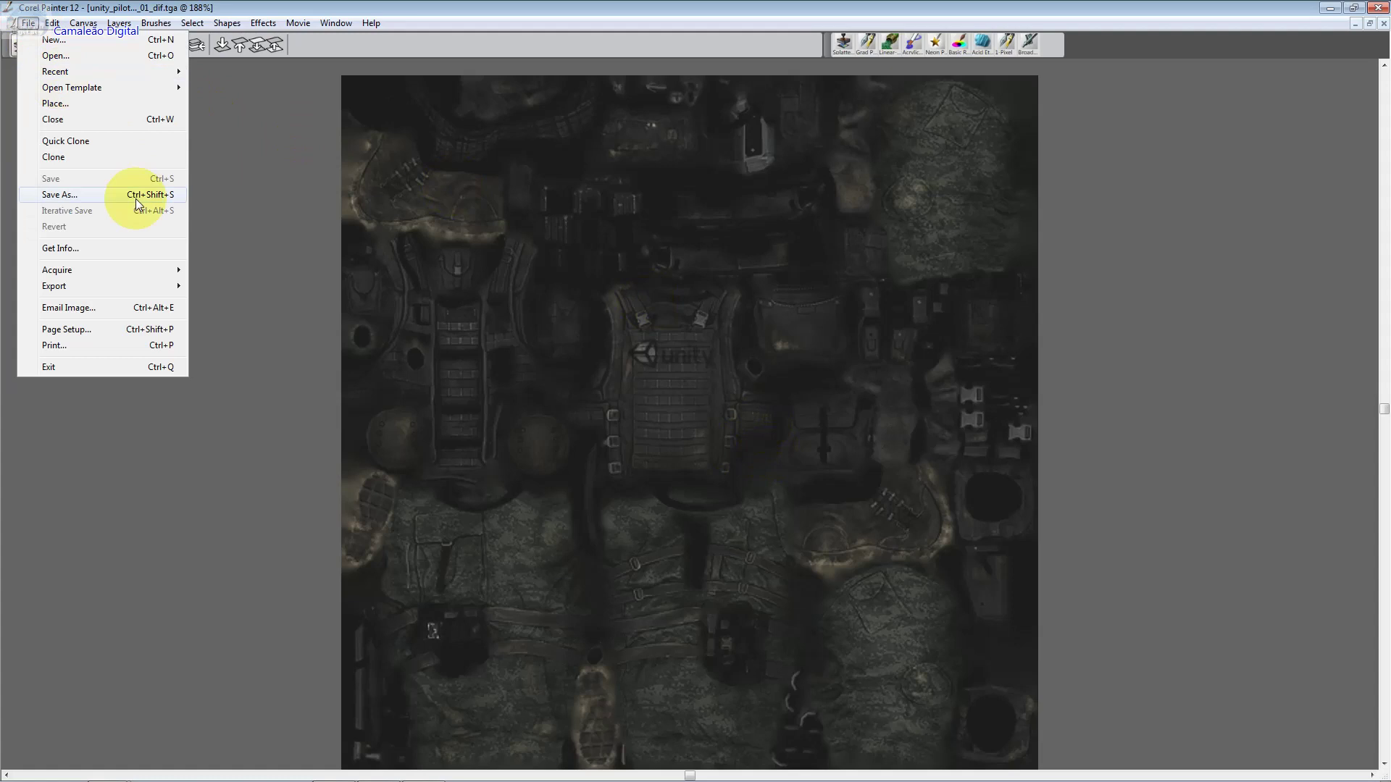
left_click(580, 473)
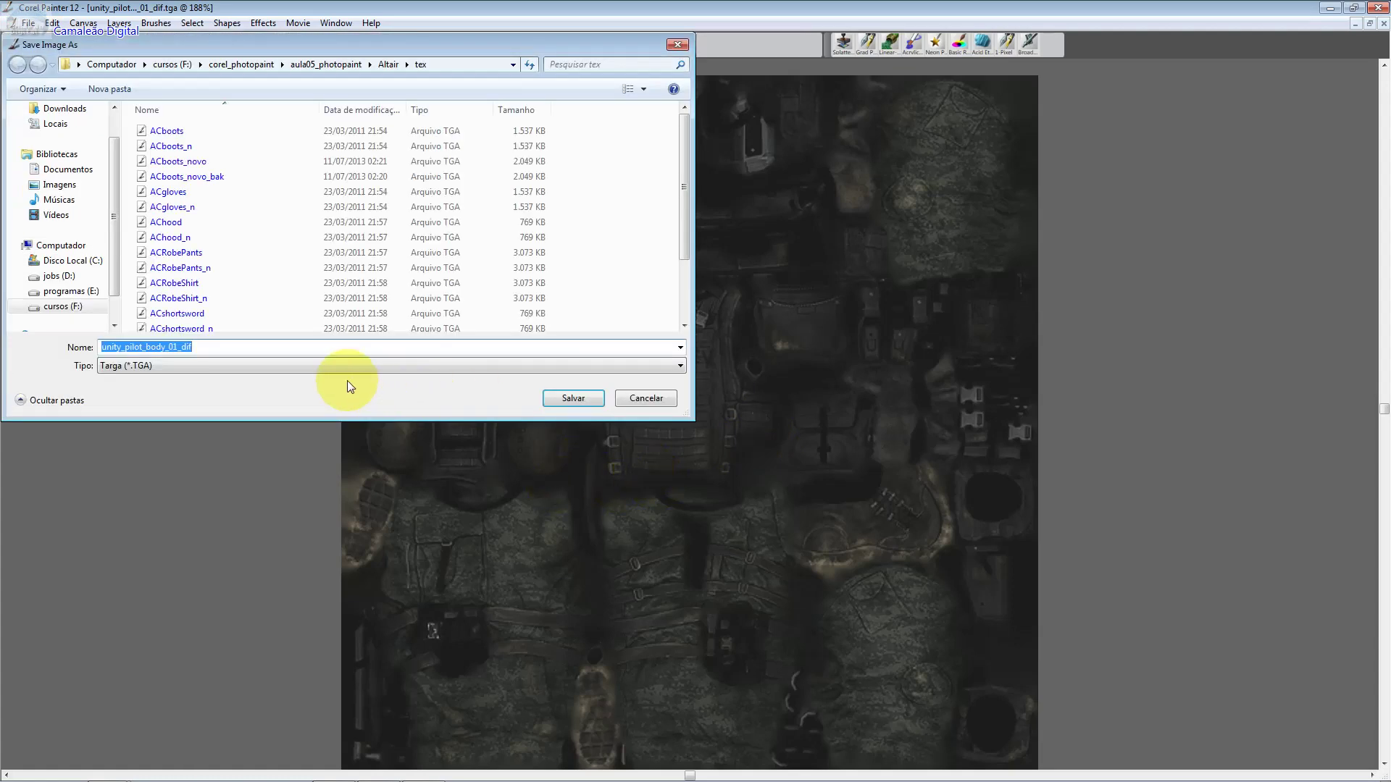
left_click(337, 365)
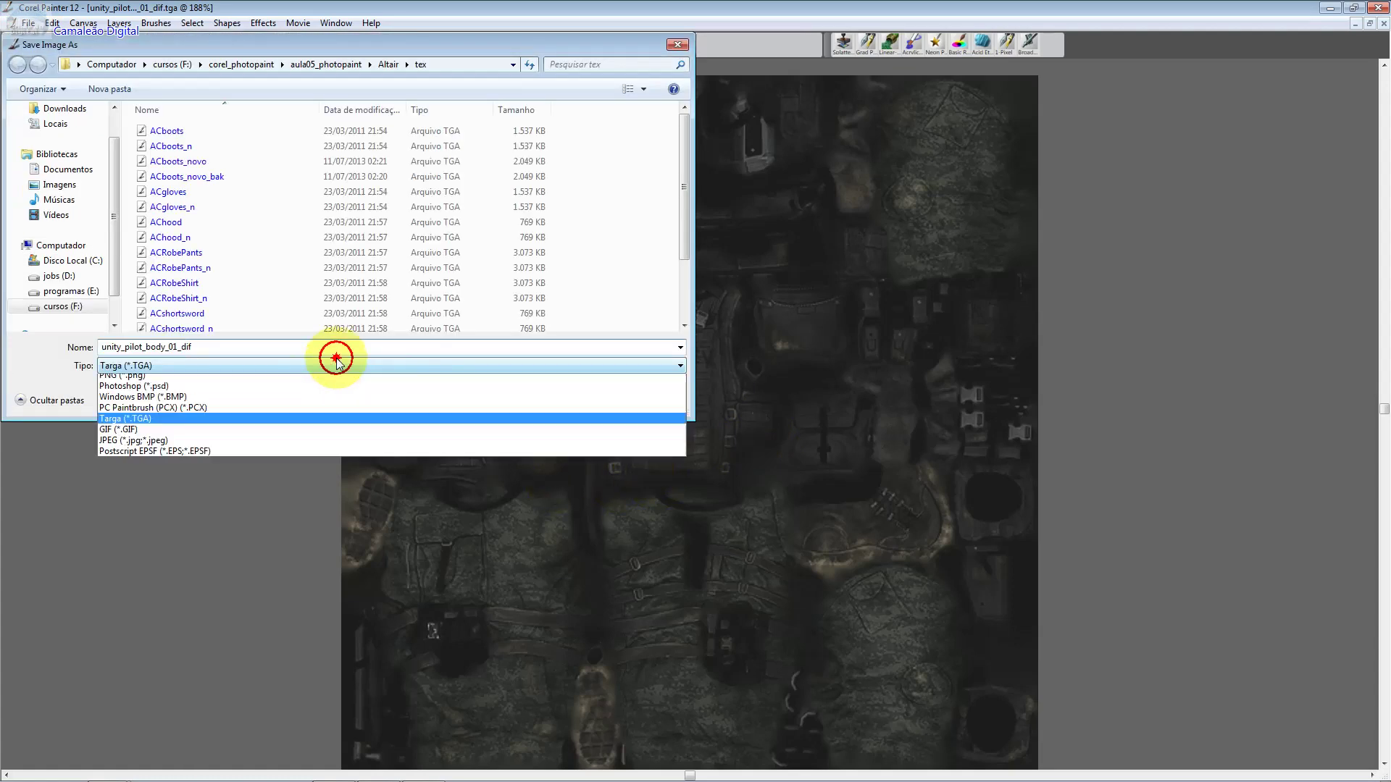
left_click(312, 412)
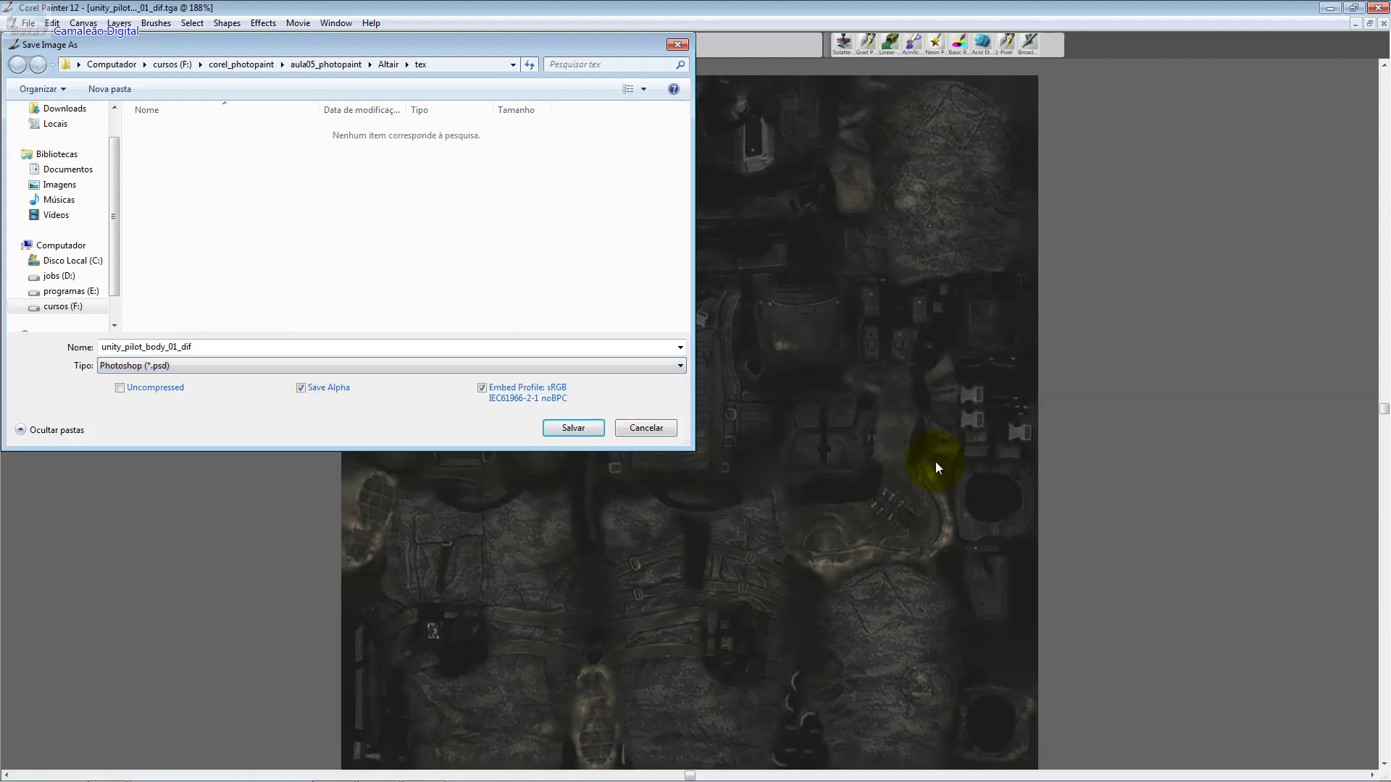
double_click(298, 346)
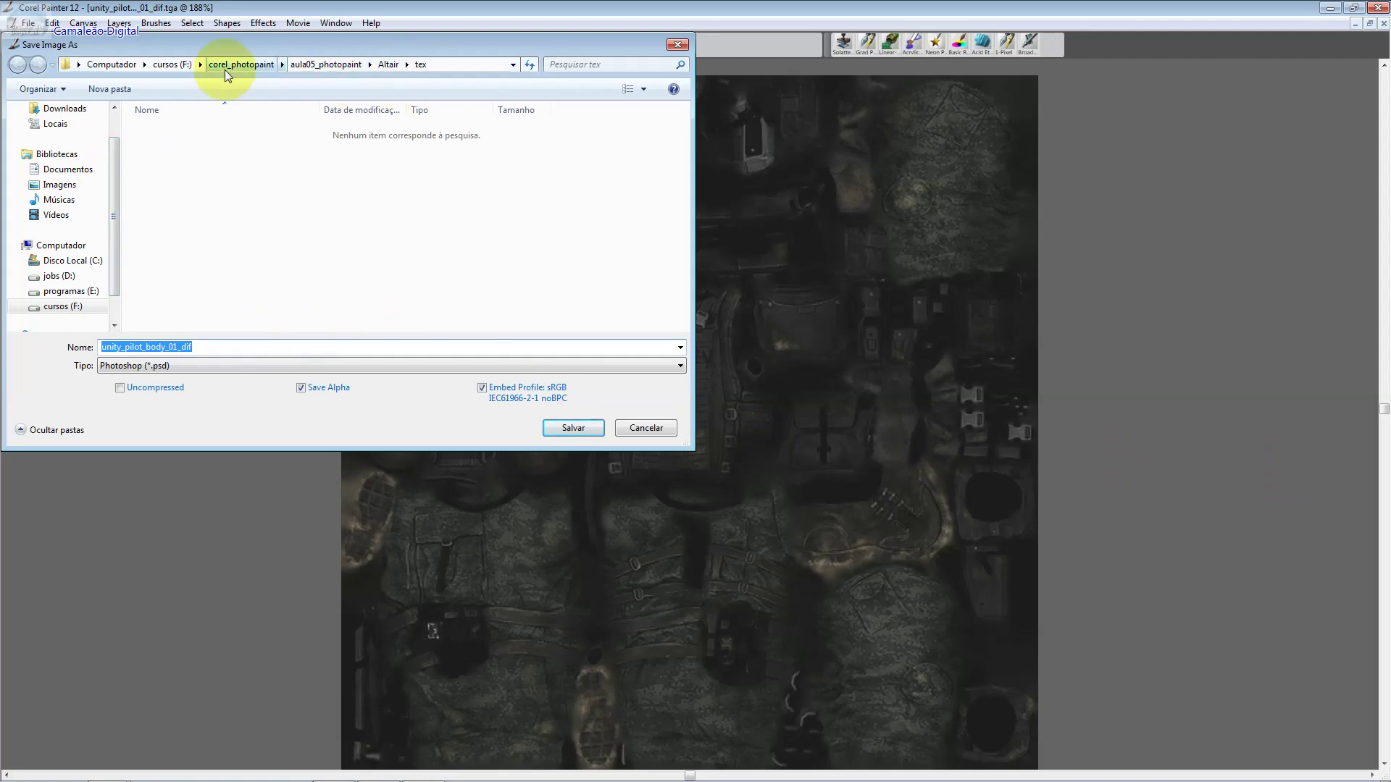
Browse the cursos (F:) drive, briefly entering udk_fps before returning to the drive root
left_click(69, 306)
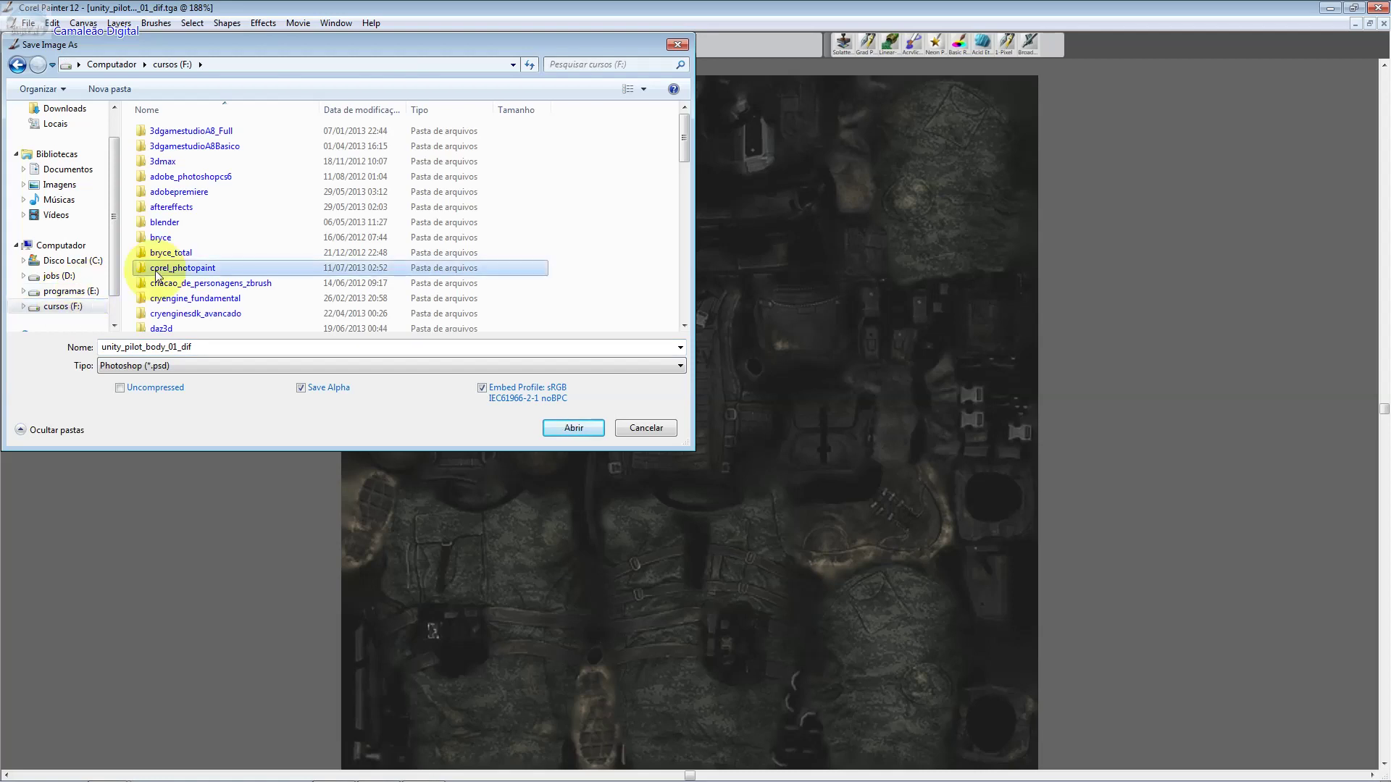
scroll(157, 276, "down", 4)
scroll(157, 277, "down", 5)
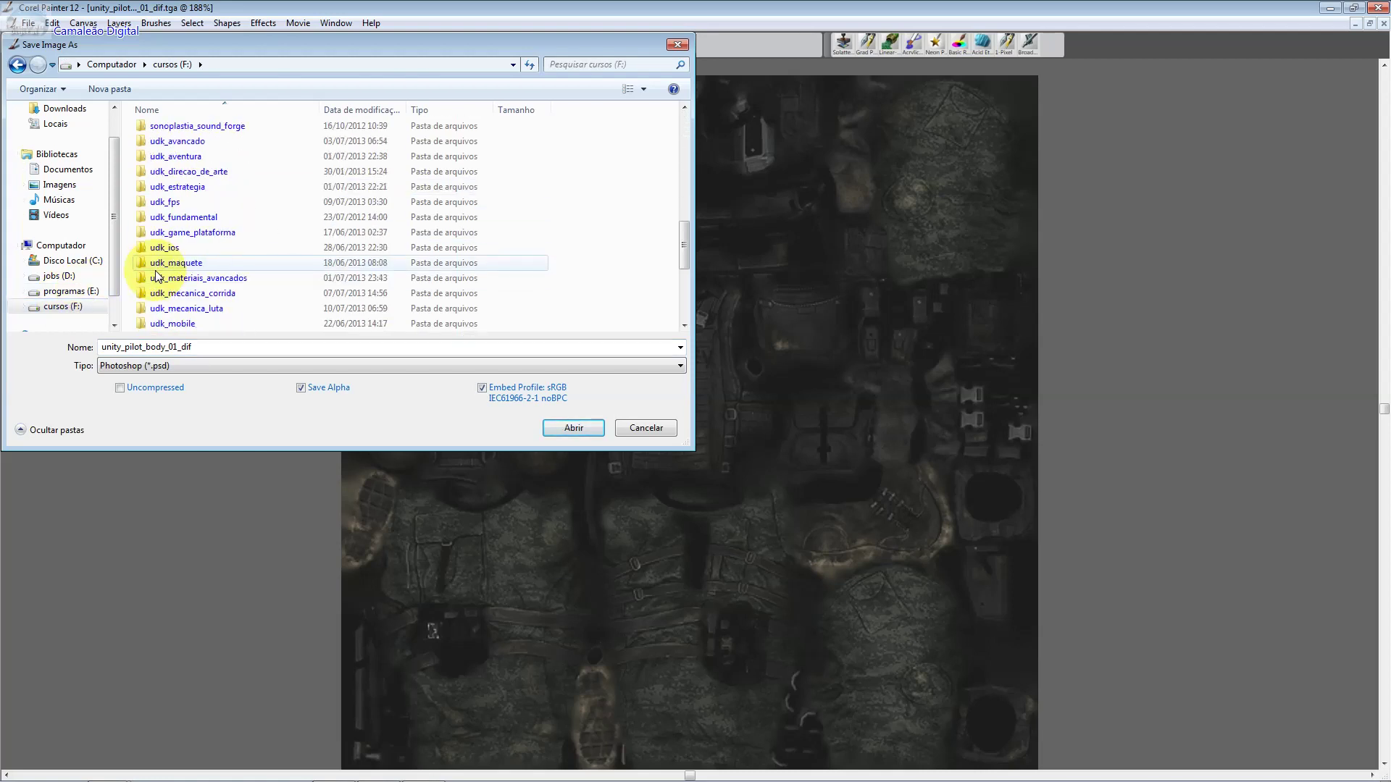
scroll(157, 276, "down", 2)
scroll(188, 306, "down", 1)
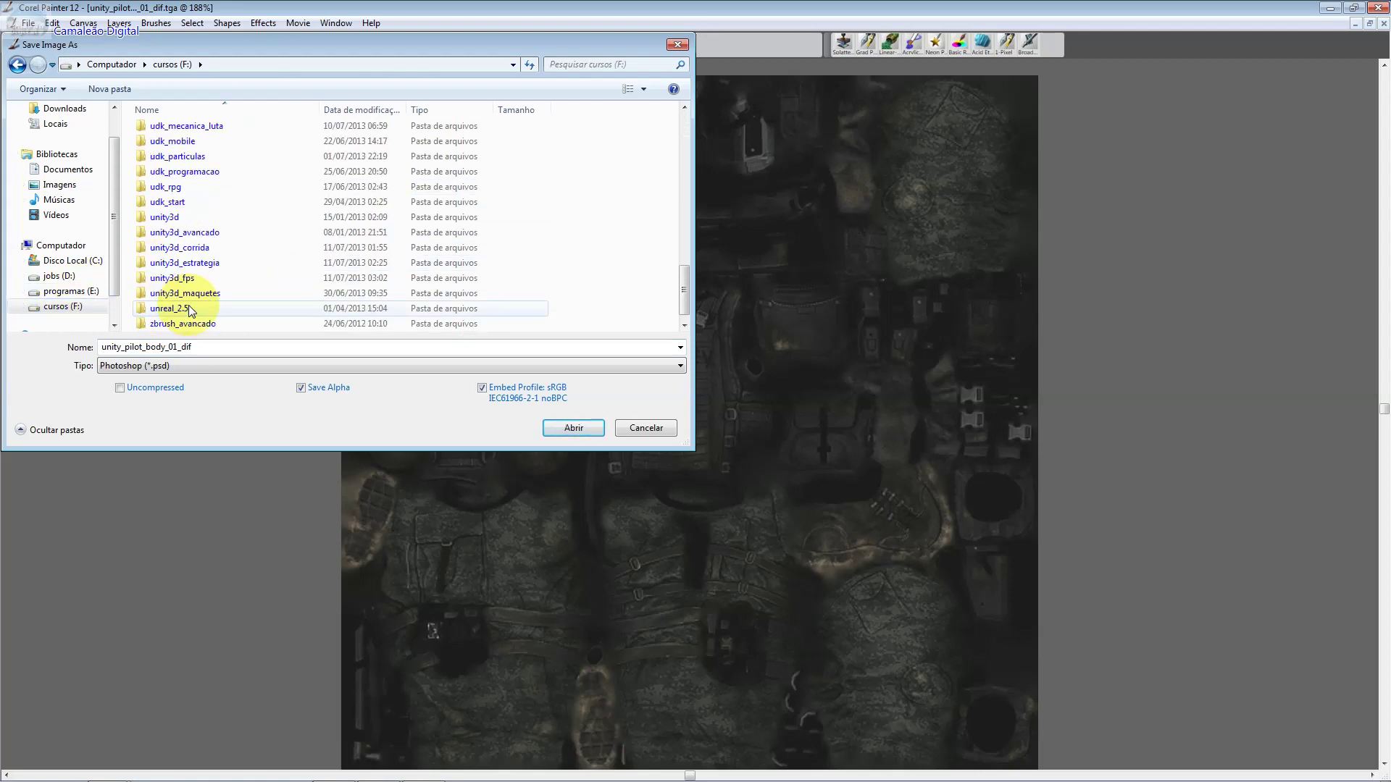
scroll(189, 306, "up", 4)
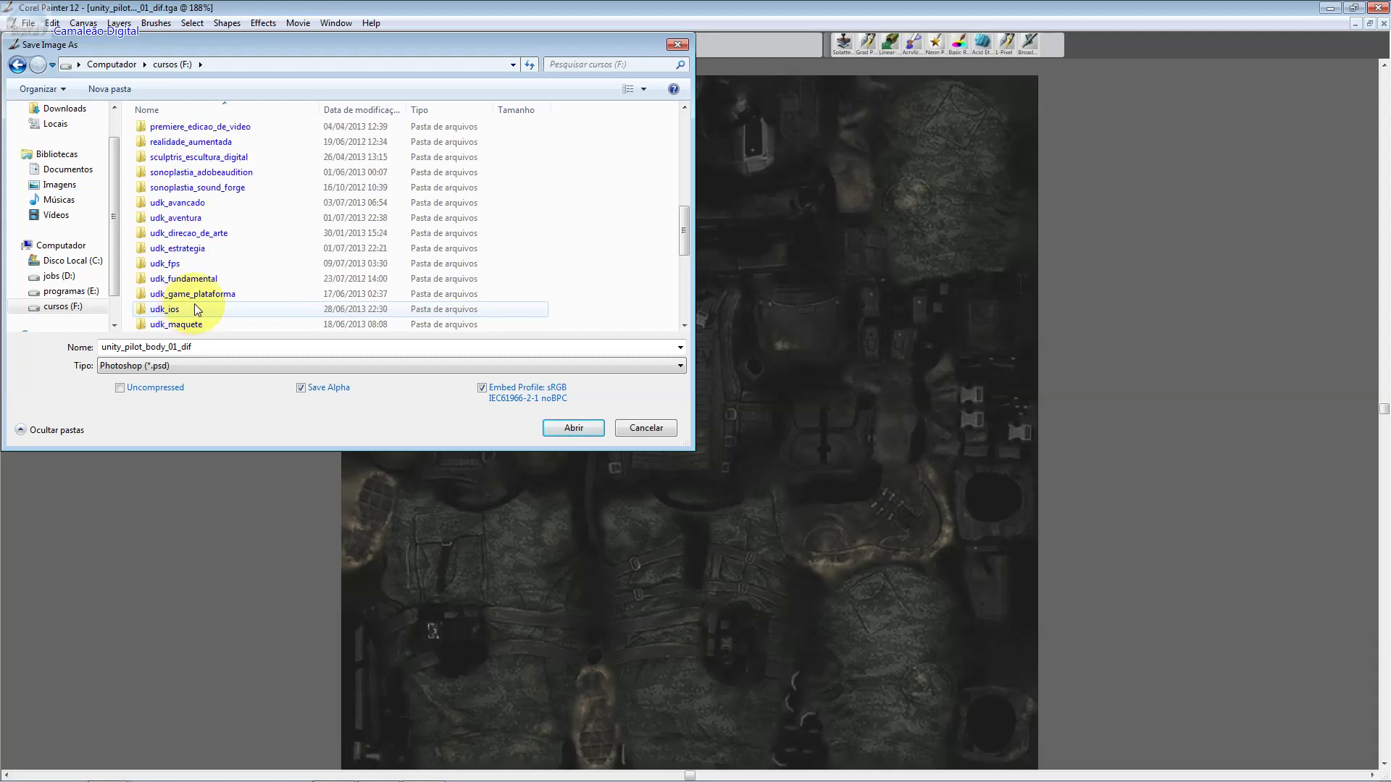
double_click(194, 266)
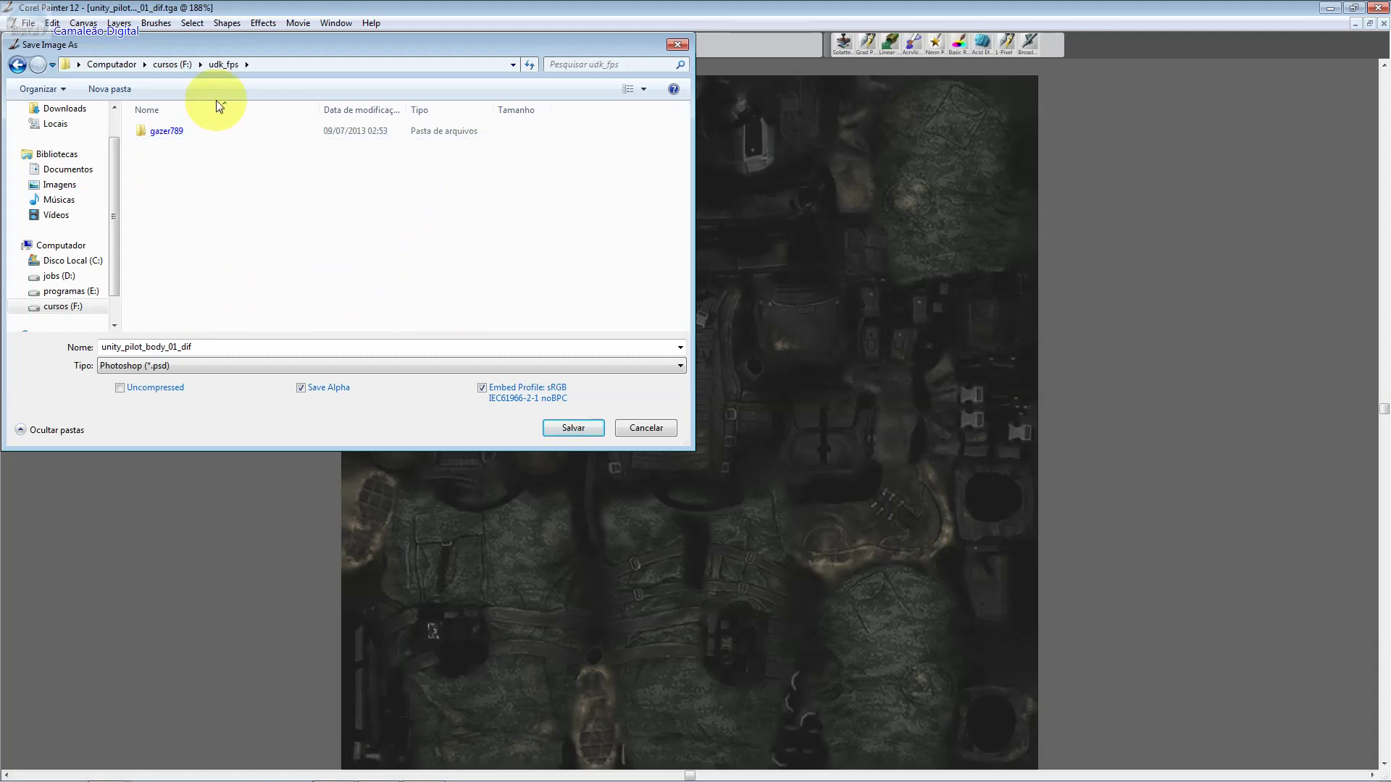
left_click(187, 64)
Save unity_pilot_body_01_dif.psd into unity3d_fps\aula02_fps_unity3d
scroll(201, 250, "down", 20)
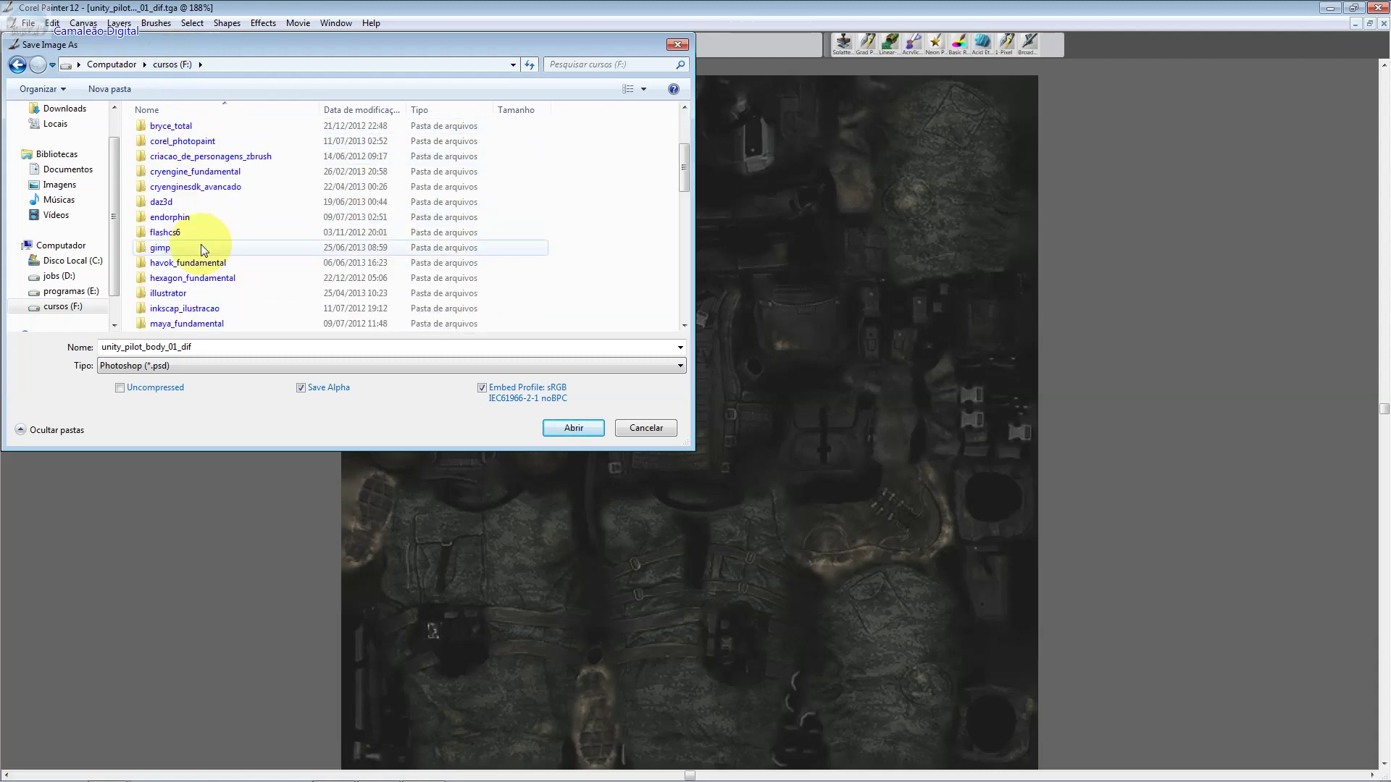
scroll(203, 239, "down", 3)
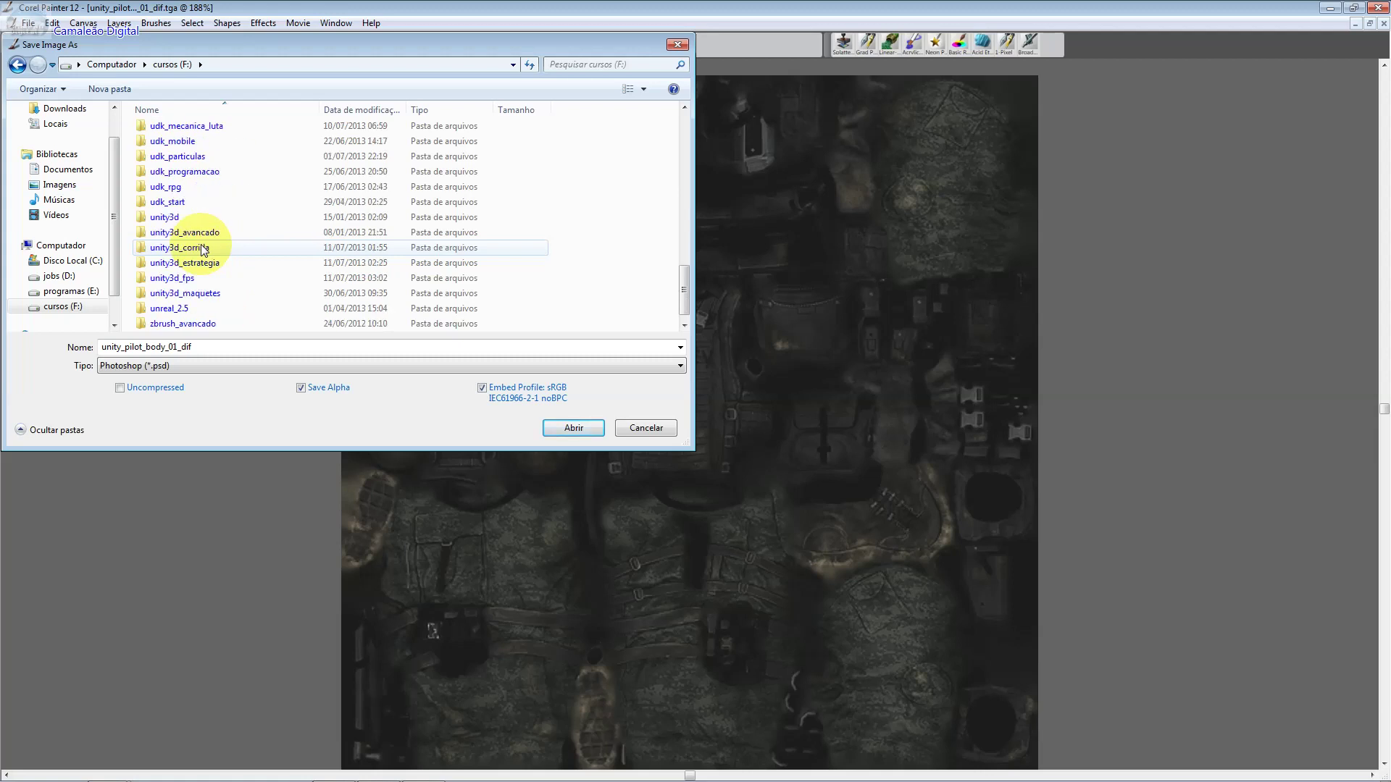
double_click(202, 273)
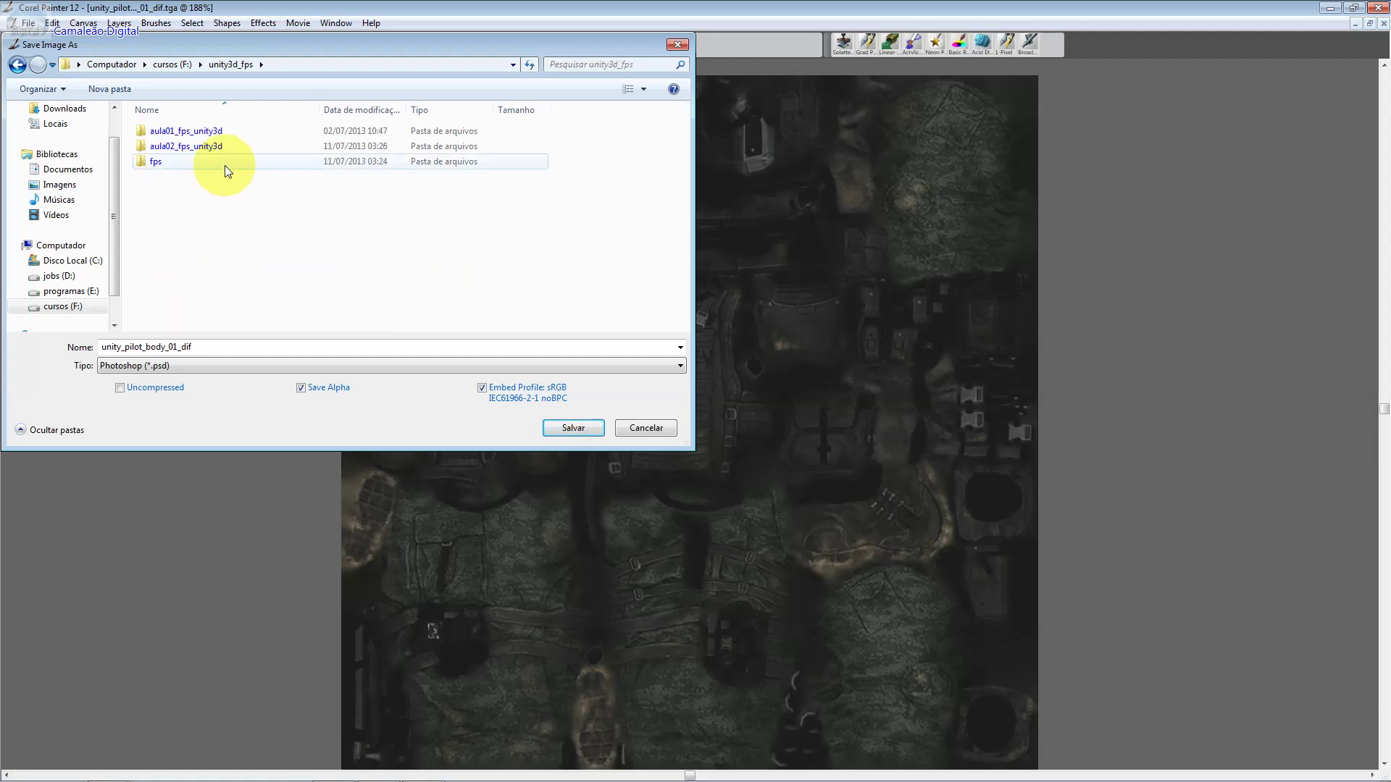
double_click(186, 146)
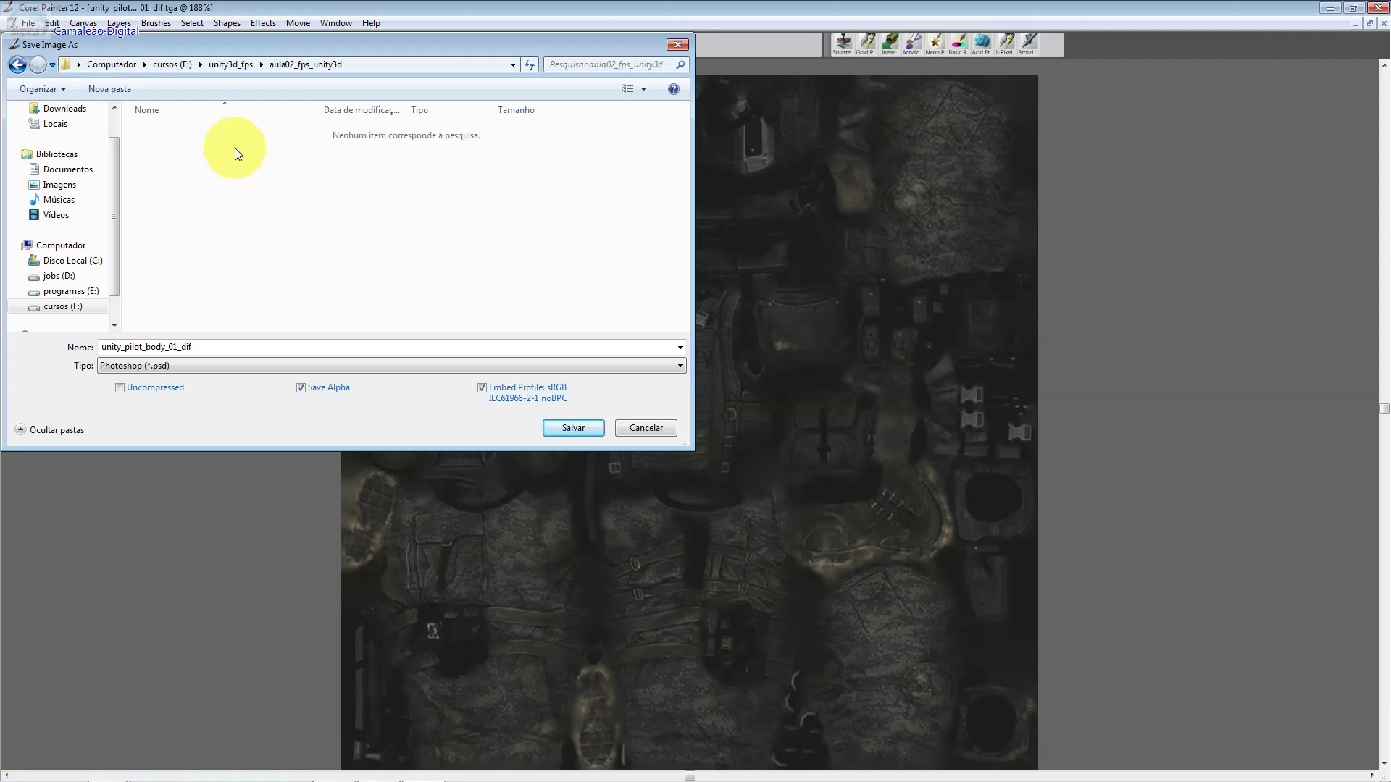
double_click(211, 348)
left_click(571, 429)
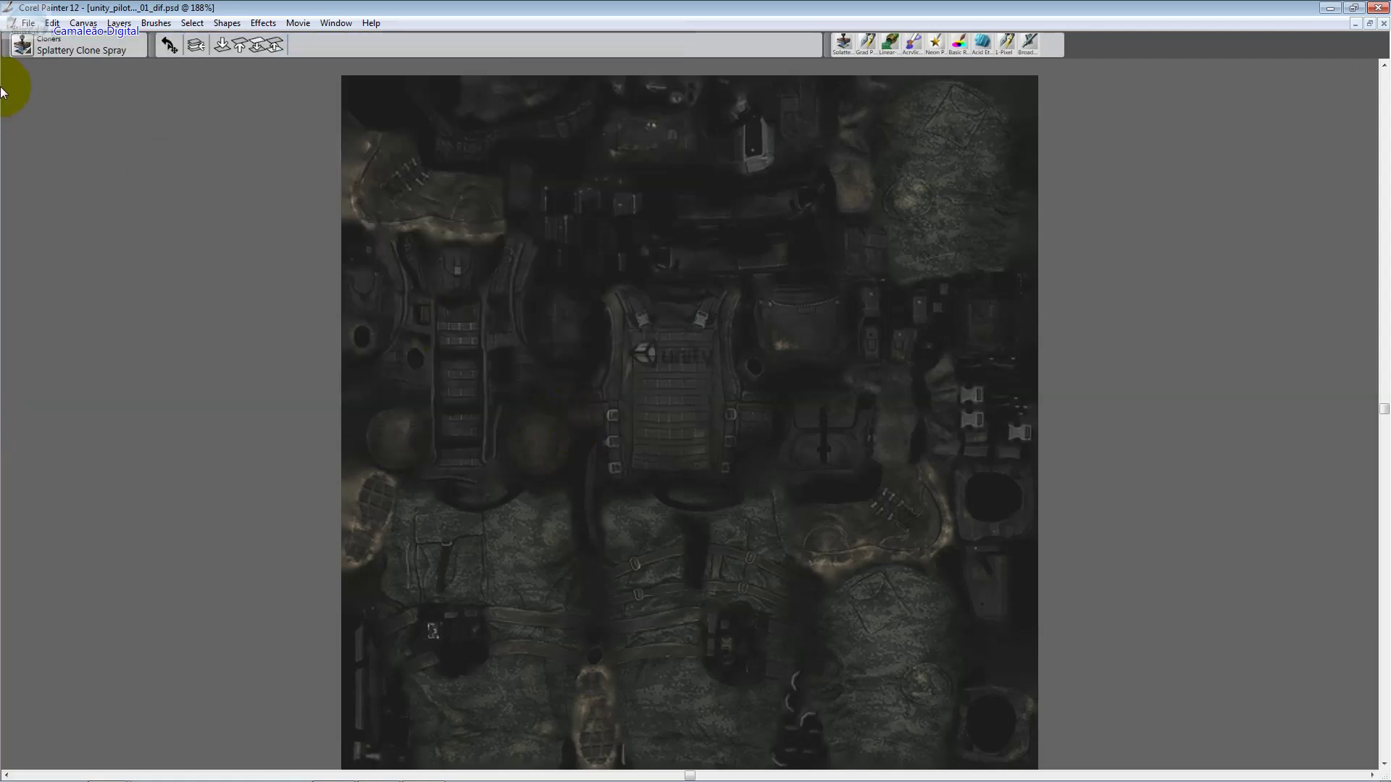
left_click(28, 26)
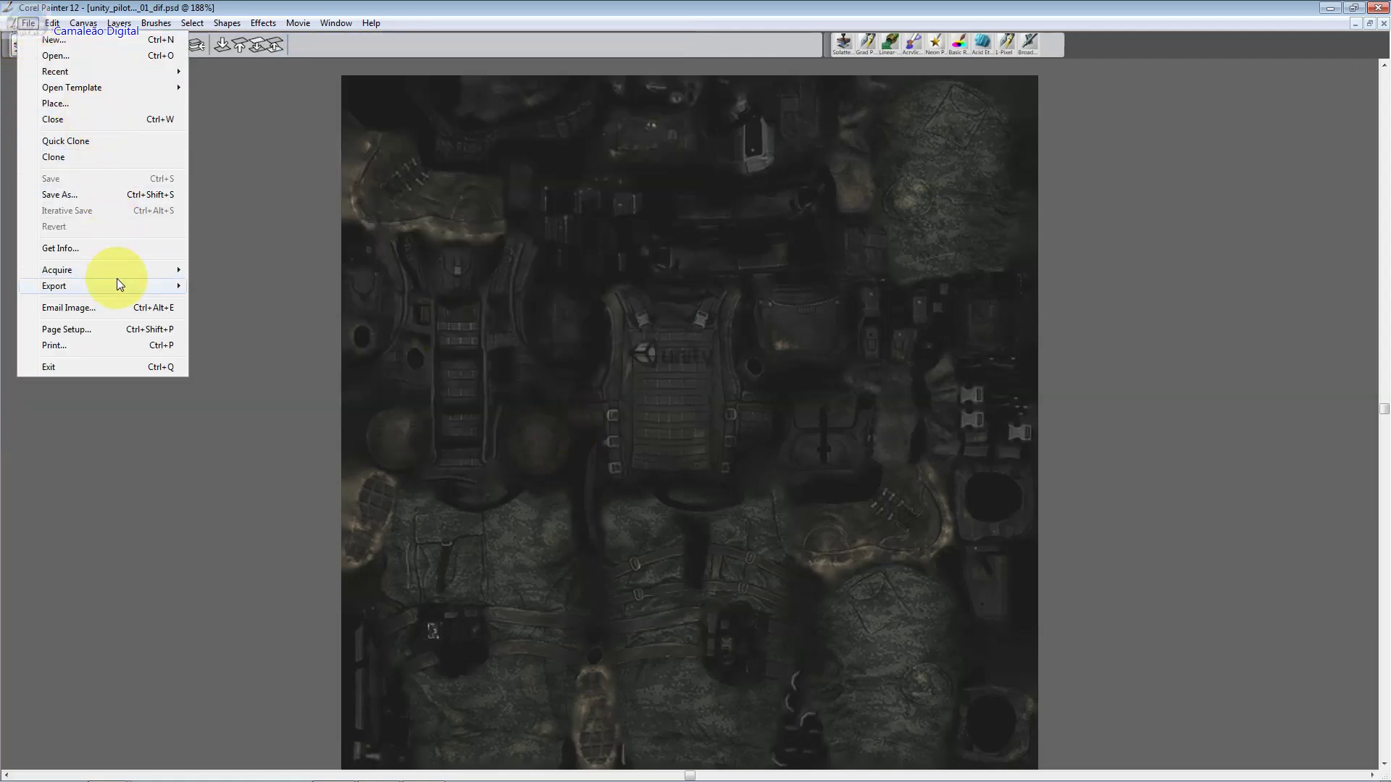
Start another Save As copy in Targa (*.TGA) format
mouse_move(118, 288)
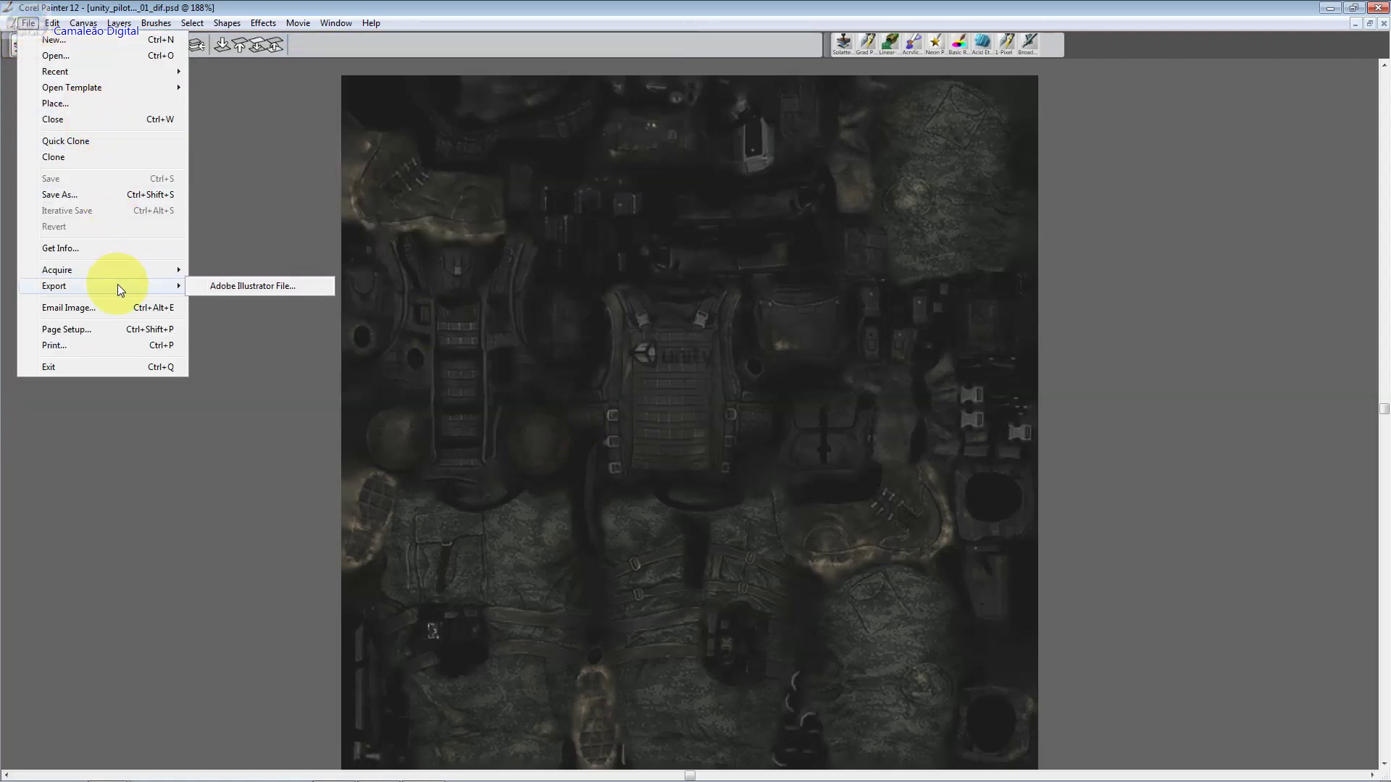
left_click(113, 197)
left_click(337, 371)
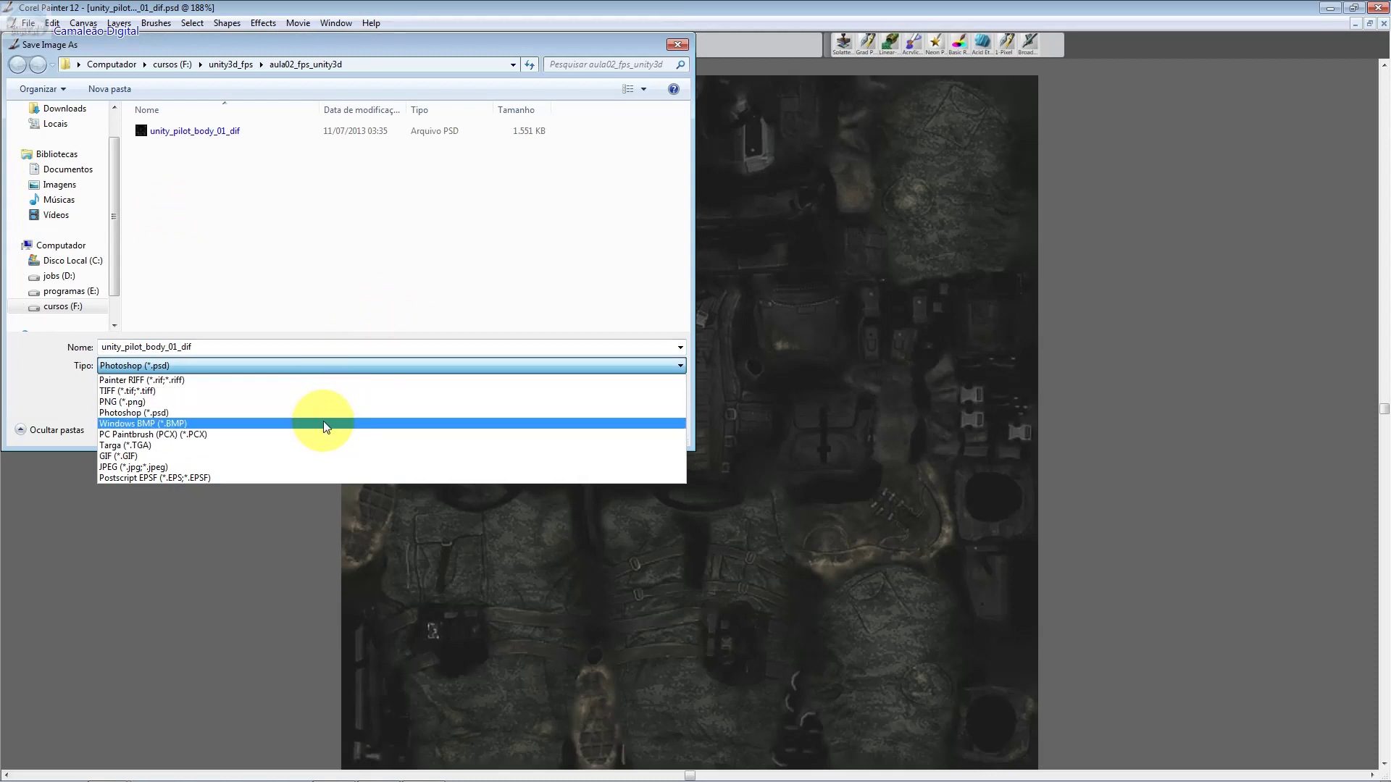
left_click(319, 445)
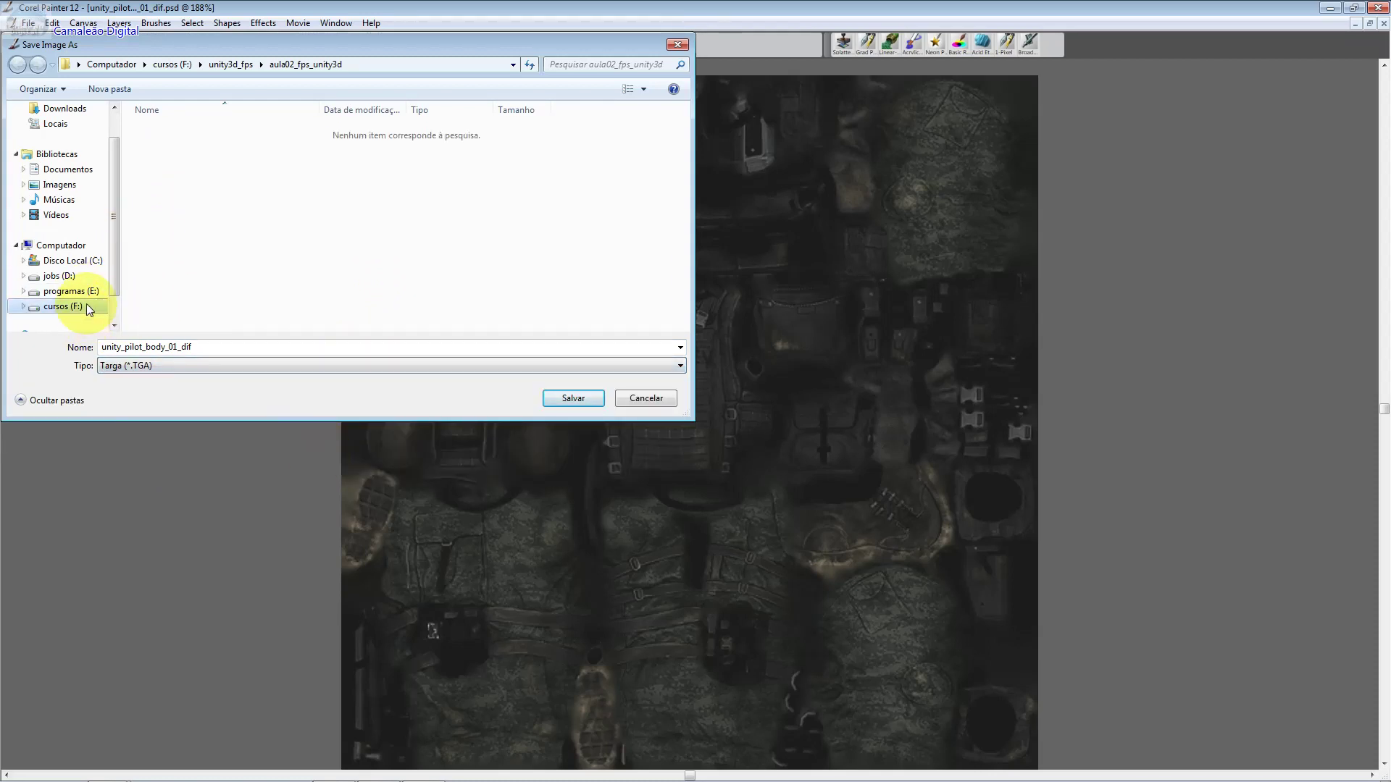
Overwrite unity_pilot_body_01_dif.tga in fps/Assets/Textures/soldier, accepting replace and layer merge
left_click(241, 67)
double_click(189, 162)
double_click(203, 132)
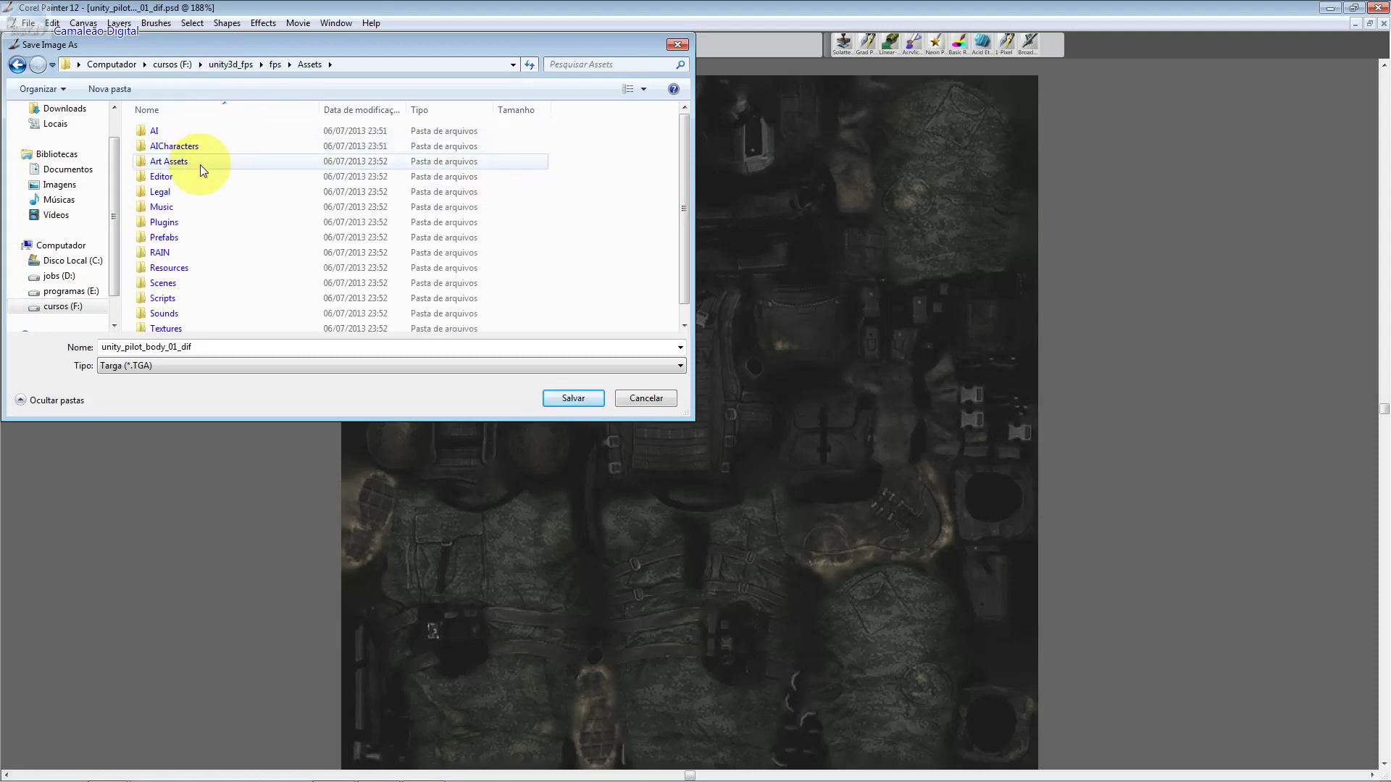
double_click(193, 304)
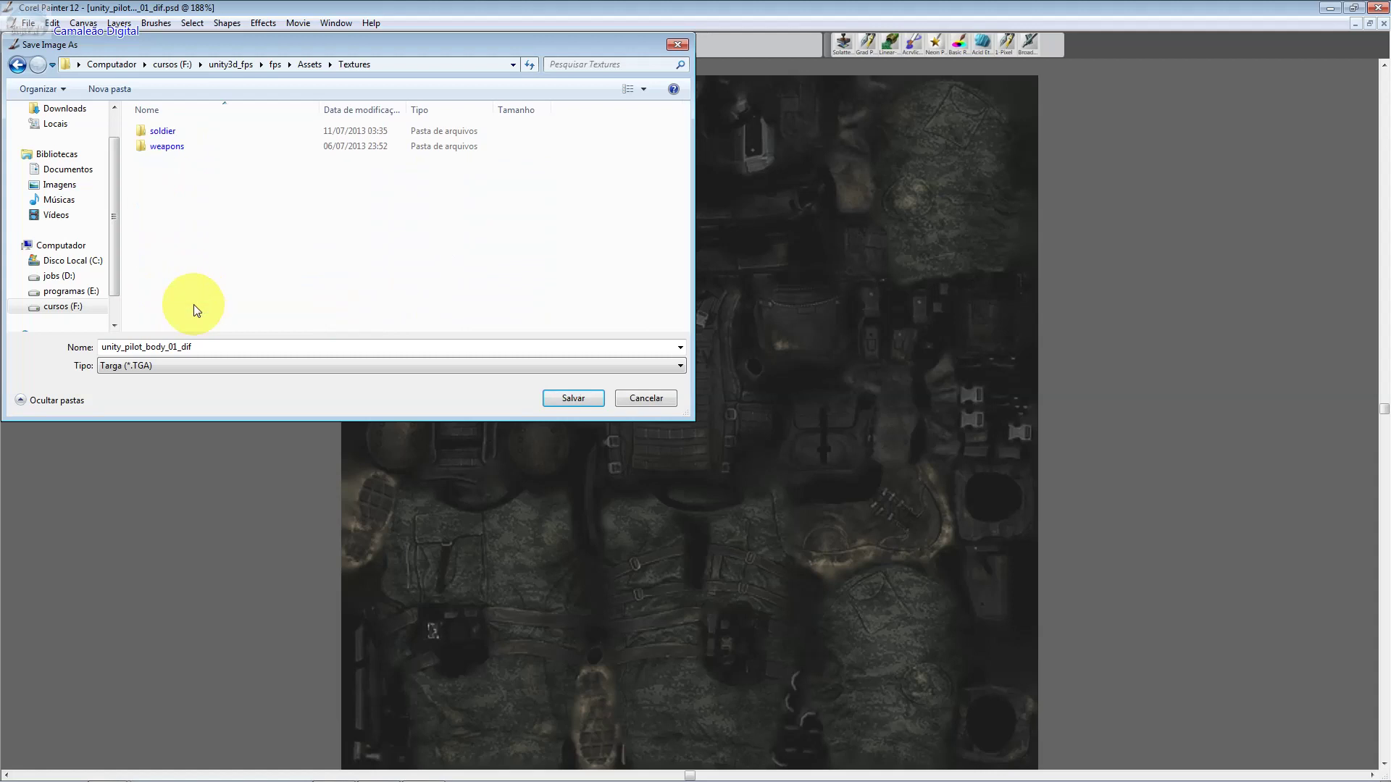
double_click(244, 131)
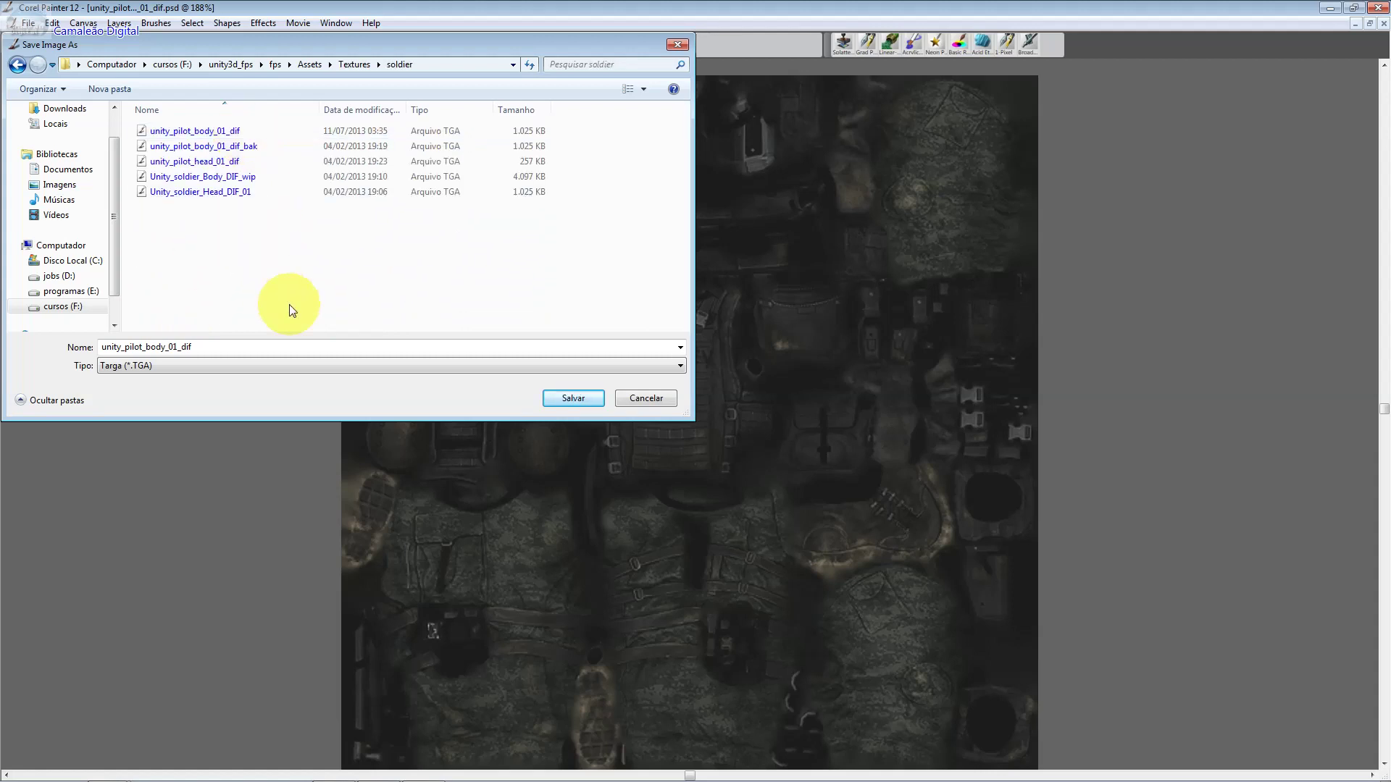
double_click(301, 347)
left_click(573, 397)
left_click(746, 400)
left_click(747, 449)
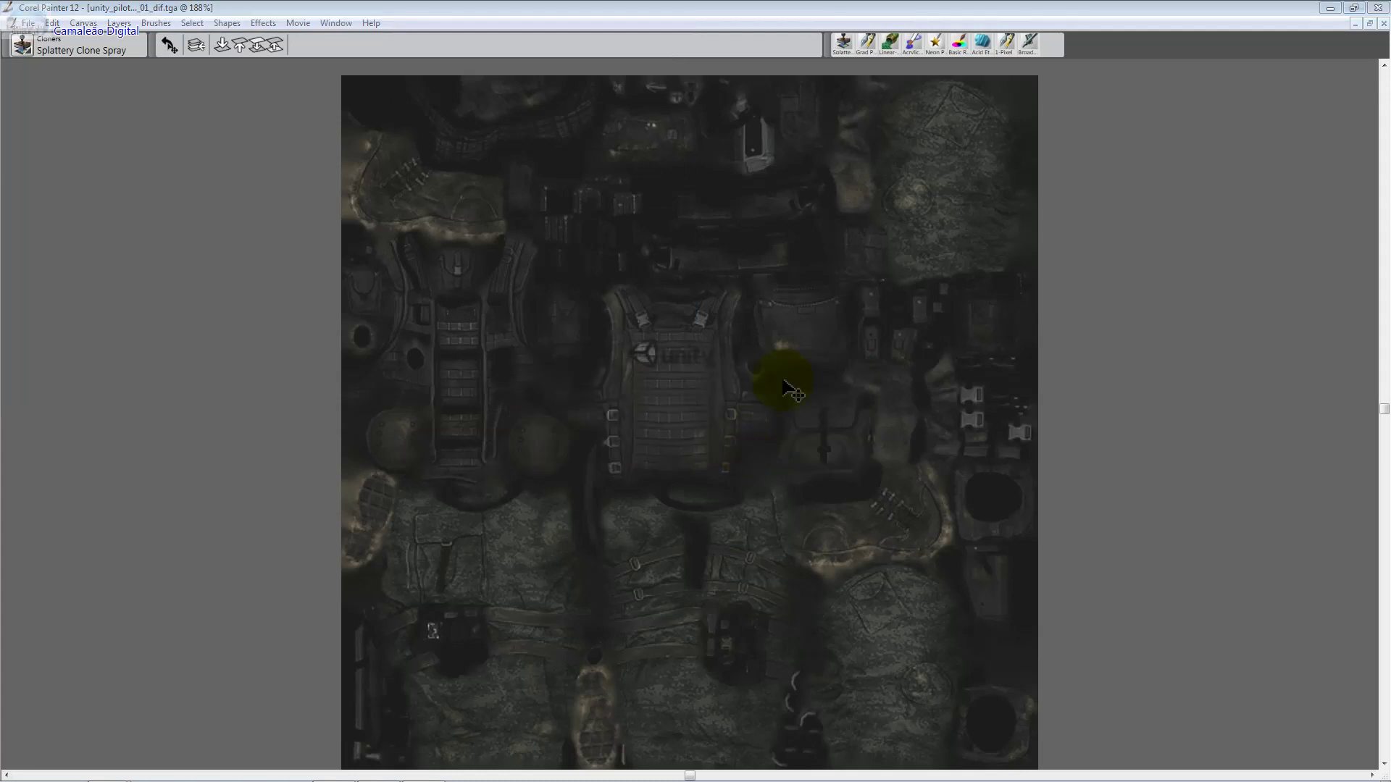
Switch to Unity and refresh the soldier folder to reimport the new texture
key("alt+Tab")
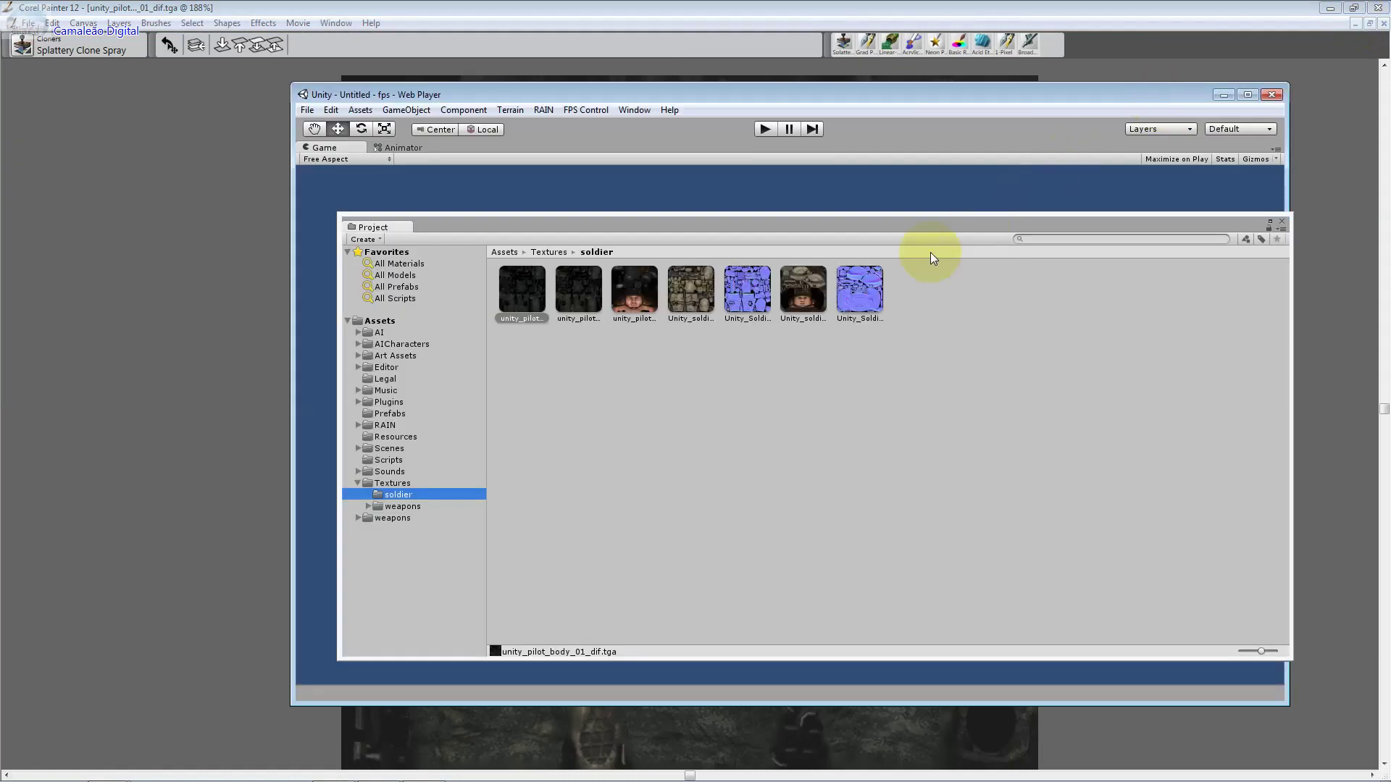
right_click(422, 493)
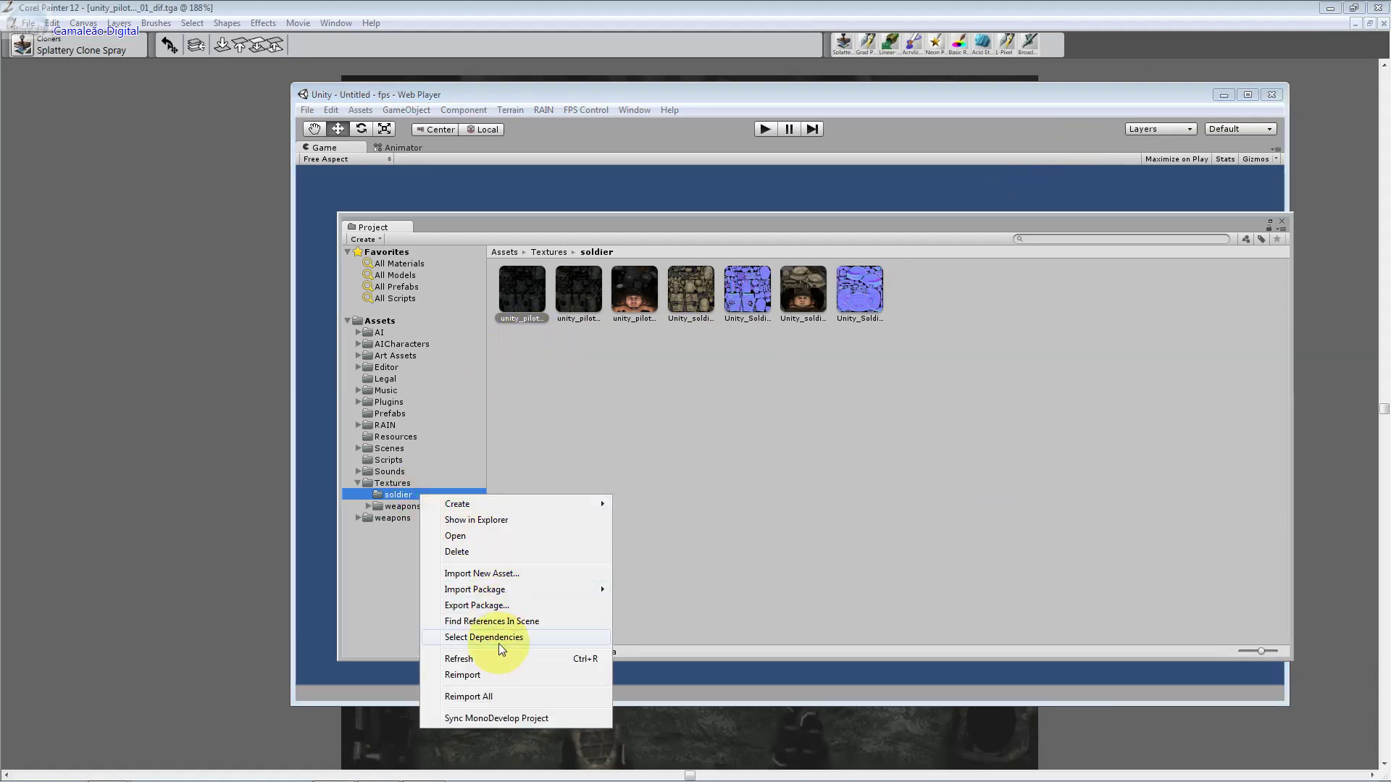
left_click(510, 660)
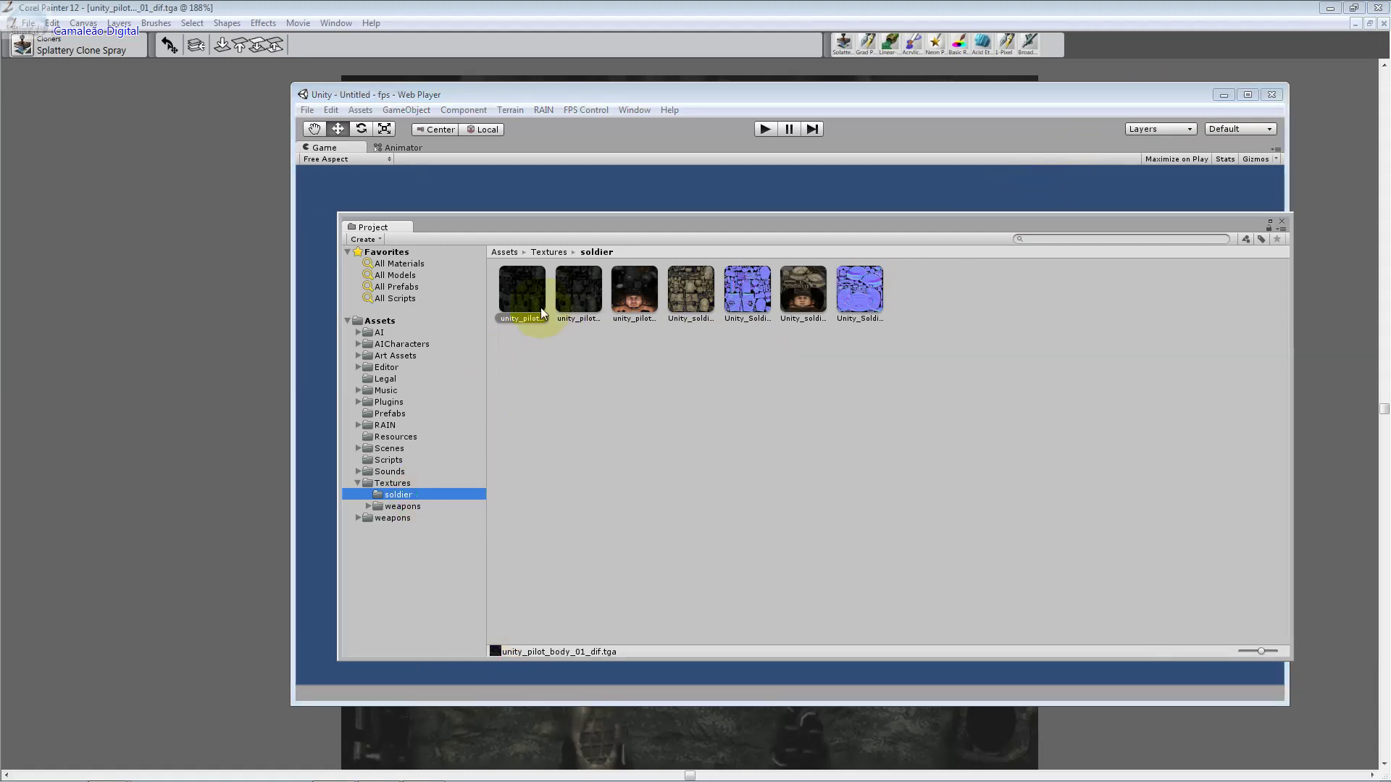
left_click_drag(638, 221, 599, 224)
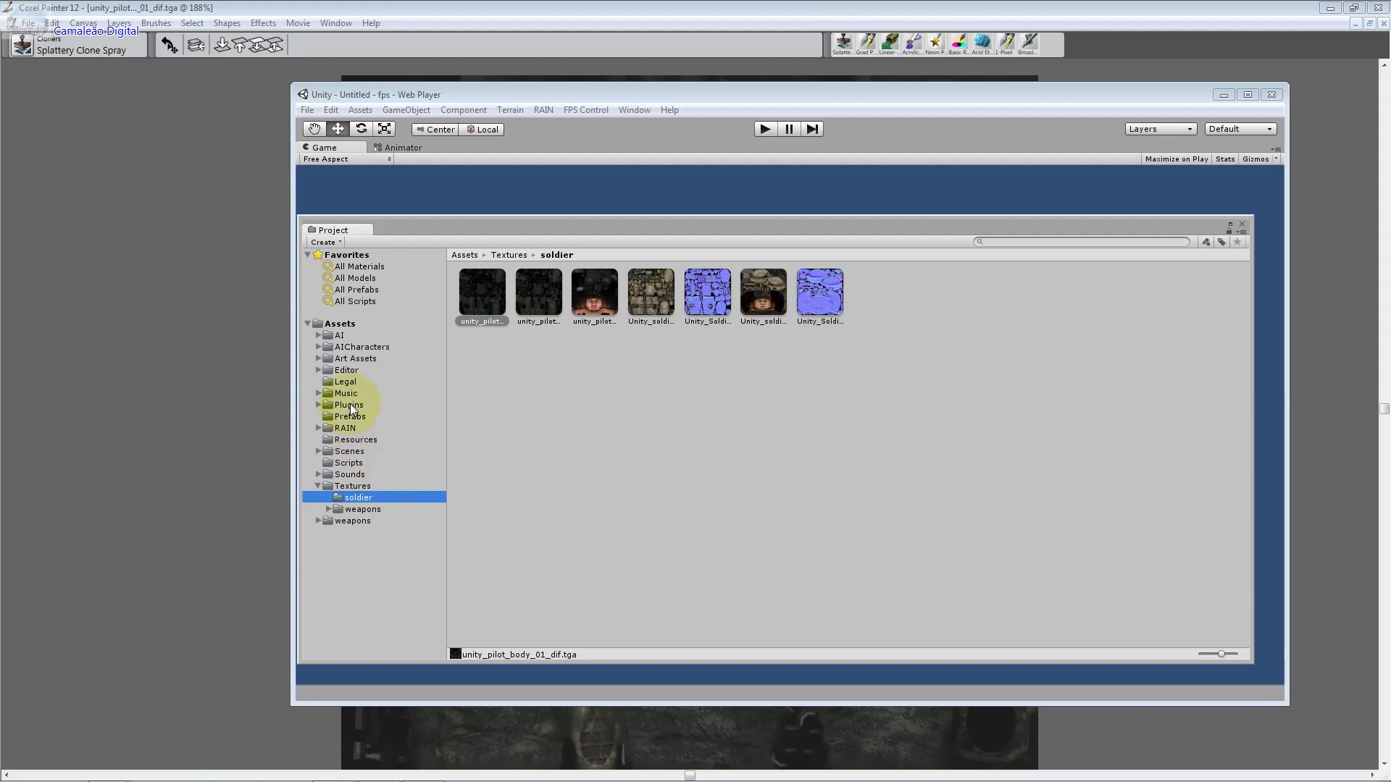
Browse AICharacters, Scenes and weapons in the Project panel, ending on the top-level Assets
left_click(375, 349)
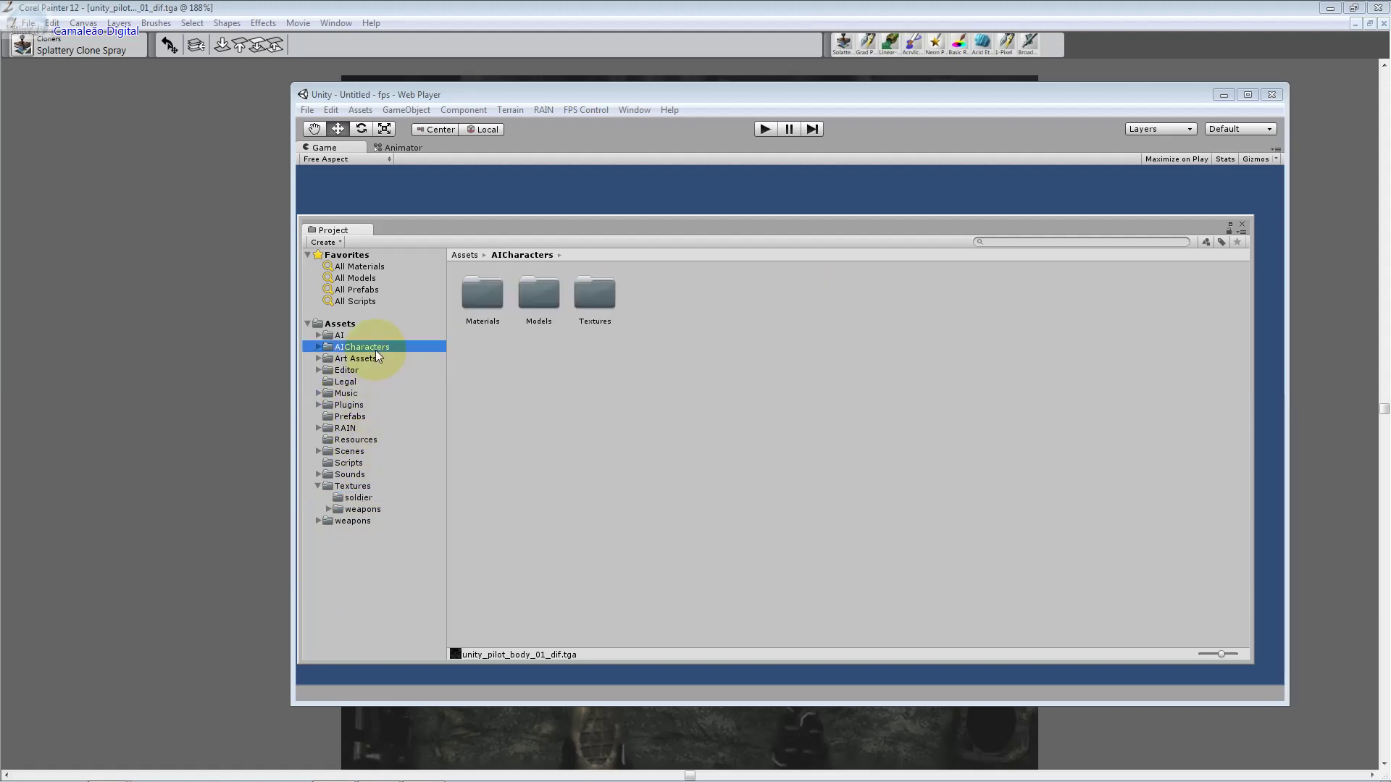
double_click(545, 297)
left_click(465, 297)
left_click(362, 347)
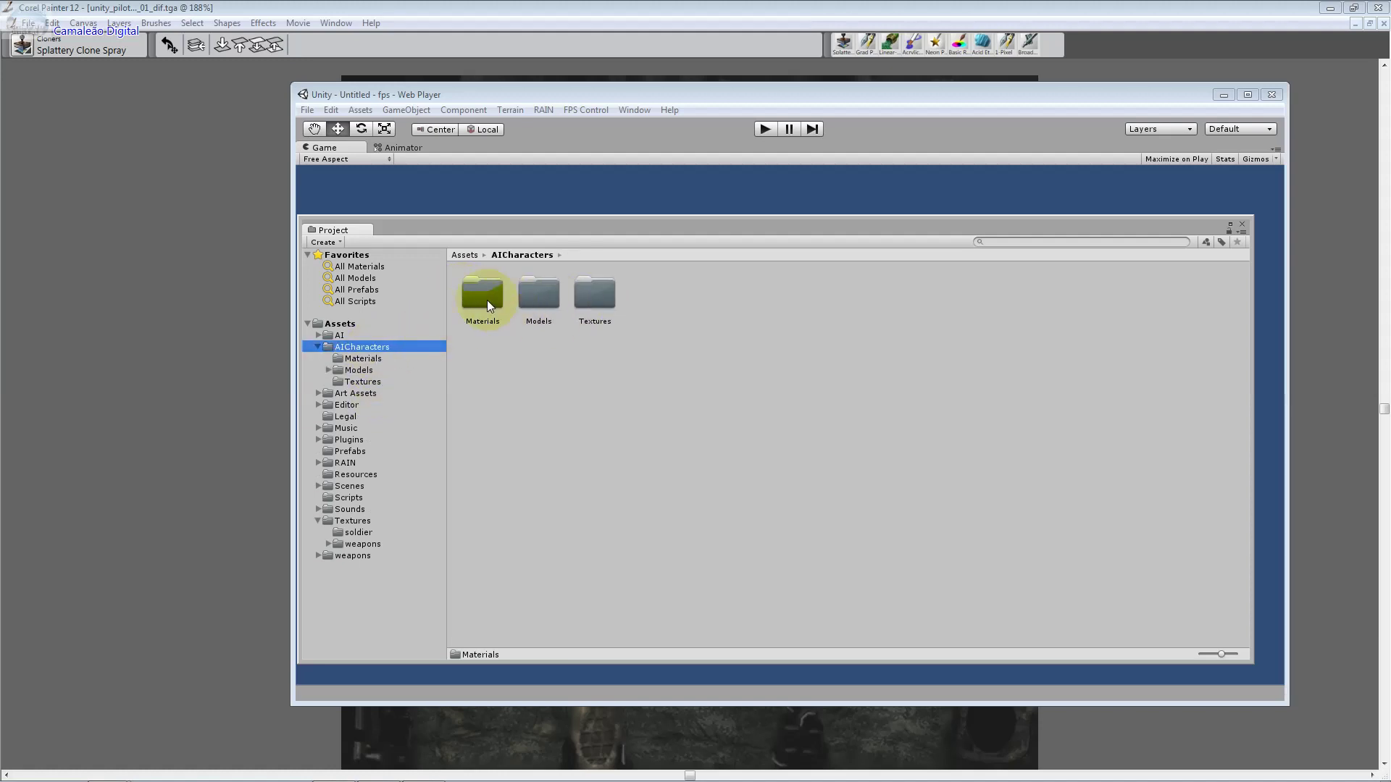
left_click(360, 487)
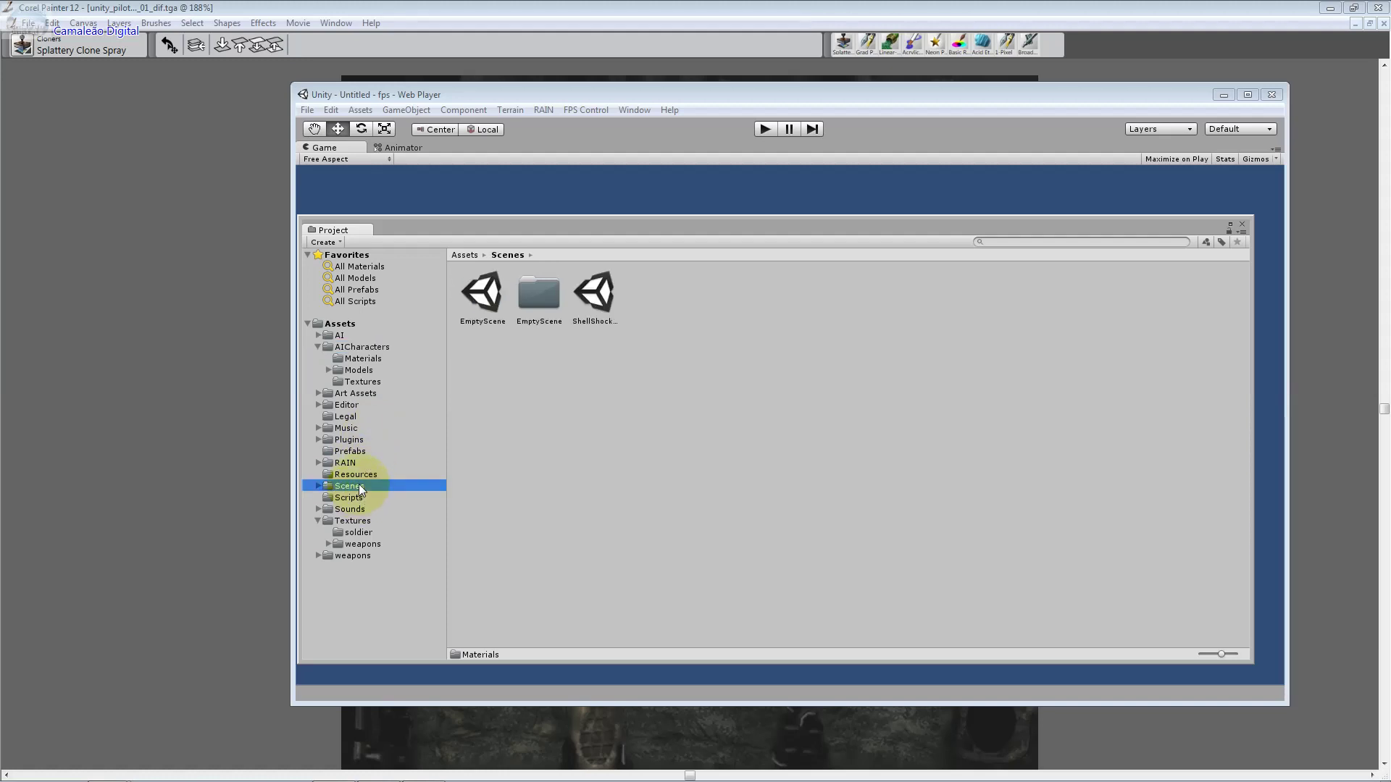
left_click(376, 557)
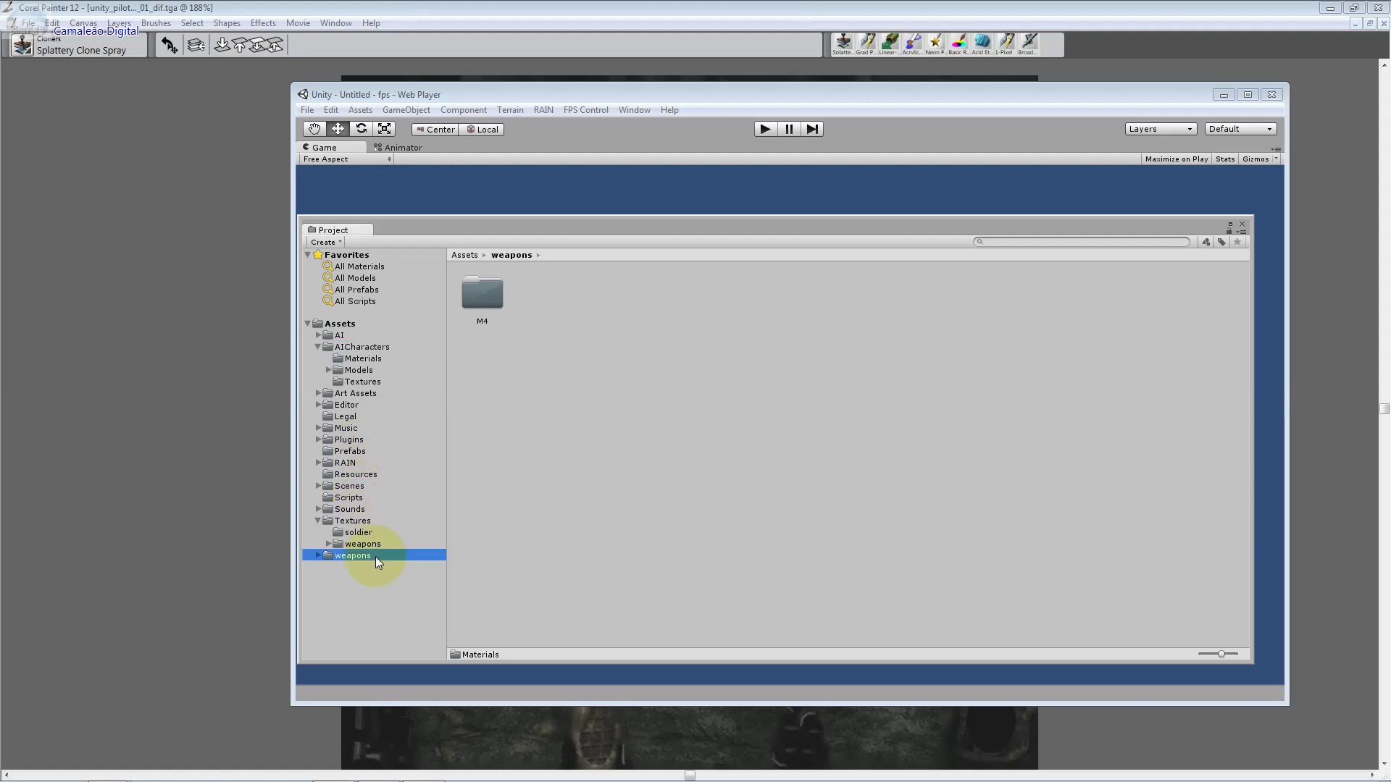
left_click(362, 489)
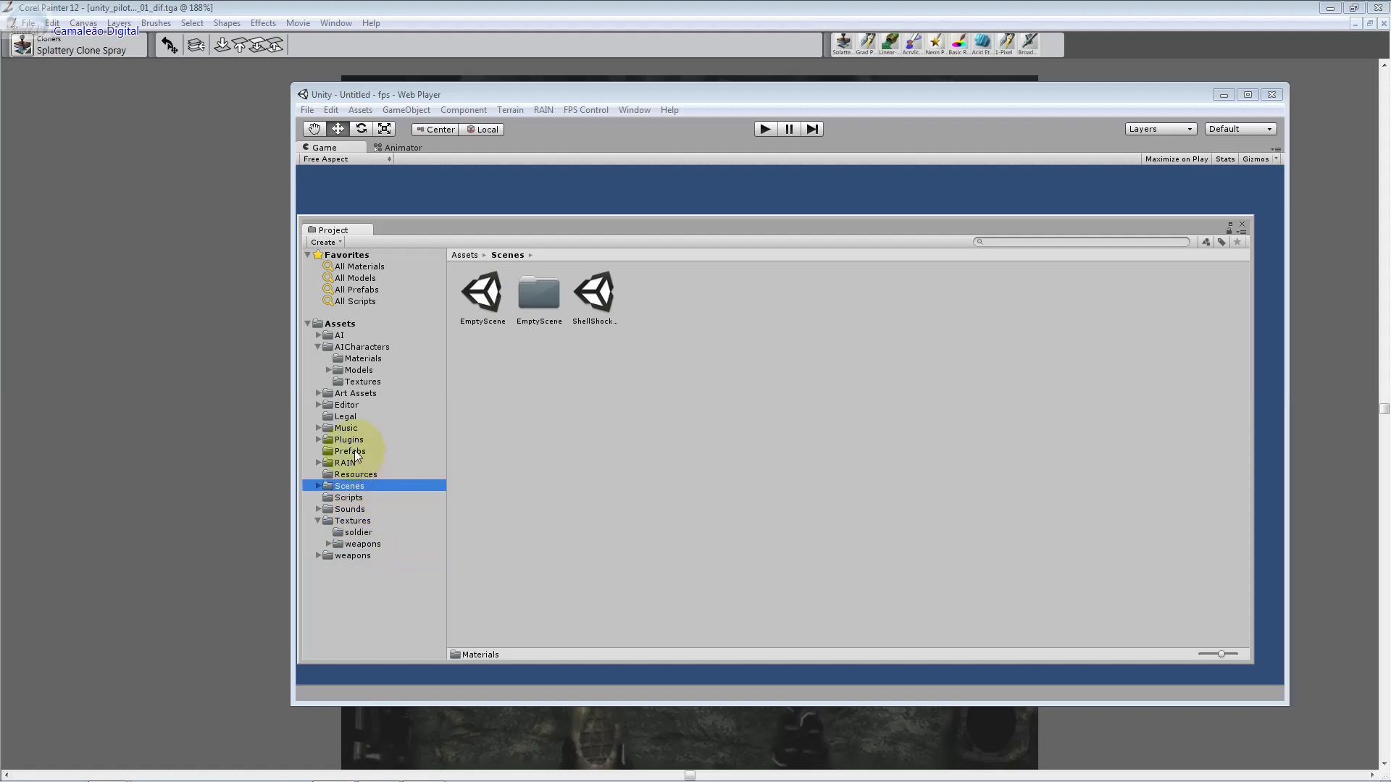
left_click(340, 323)
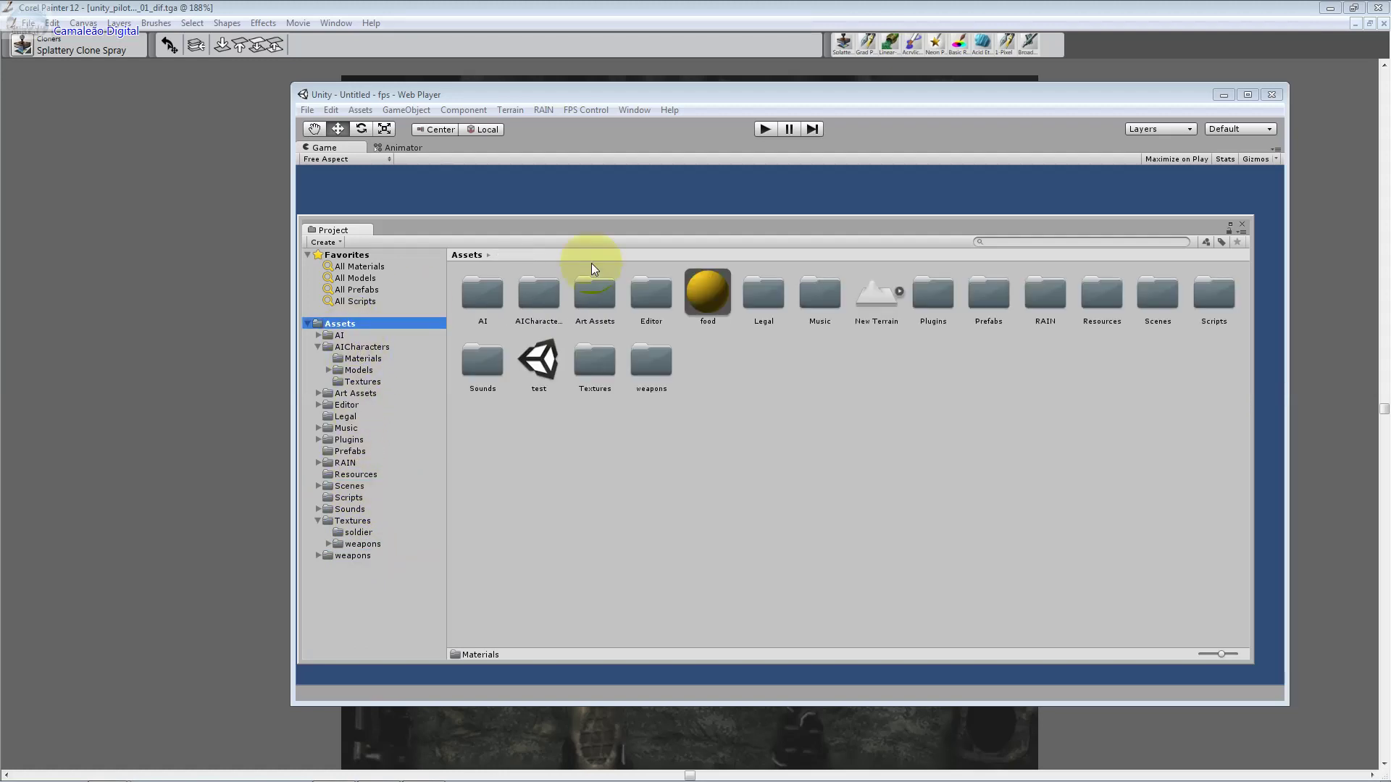
Search the project for 'sold' and open the soldier texture folder
left_click(1149, 241)
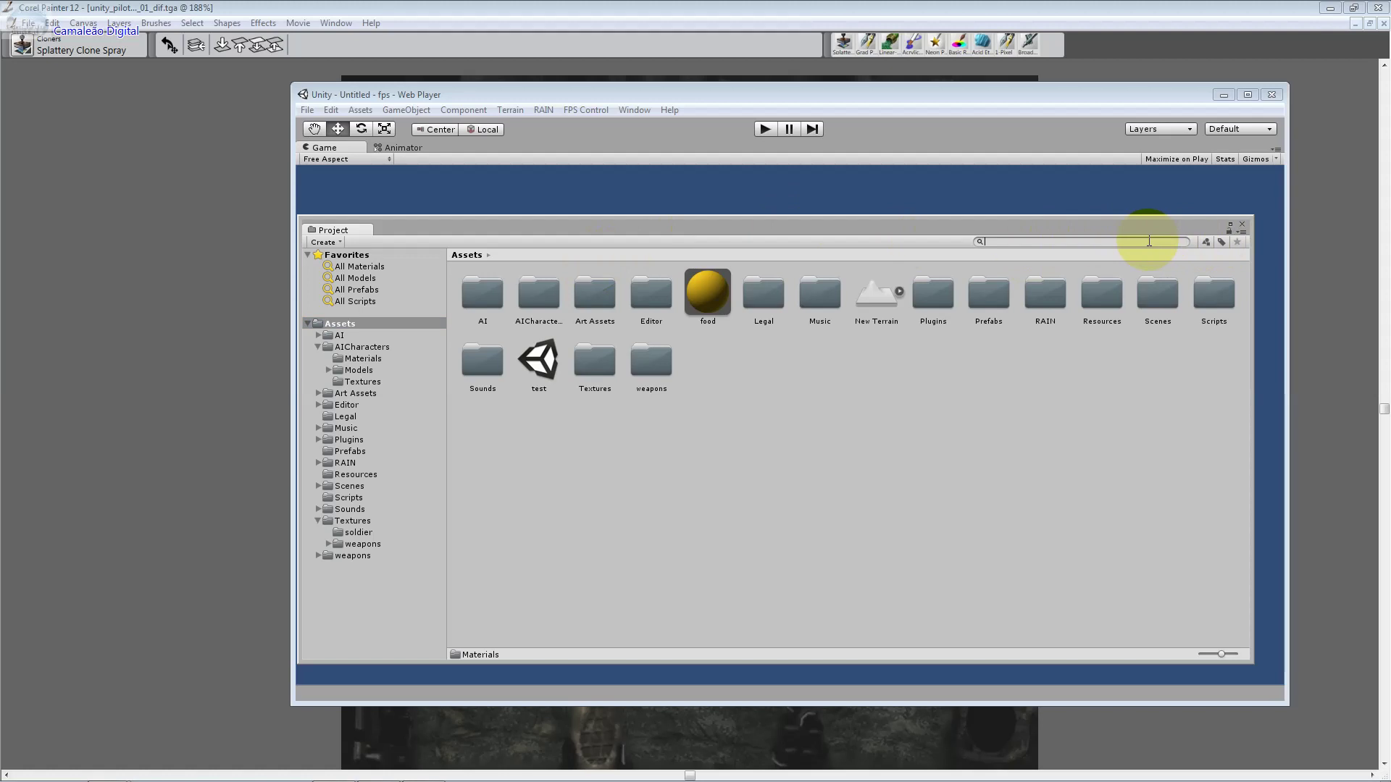
type("sold")
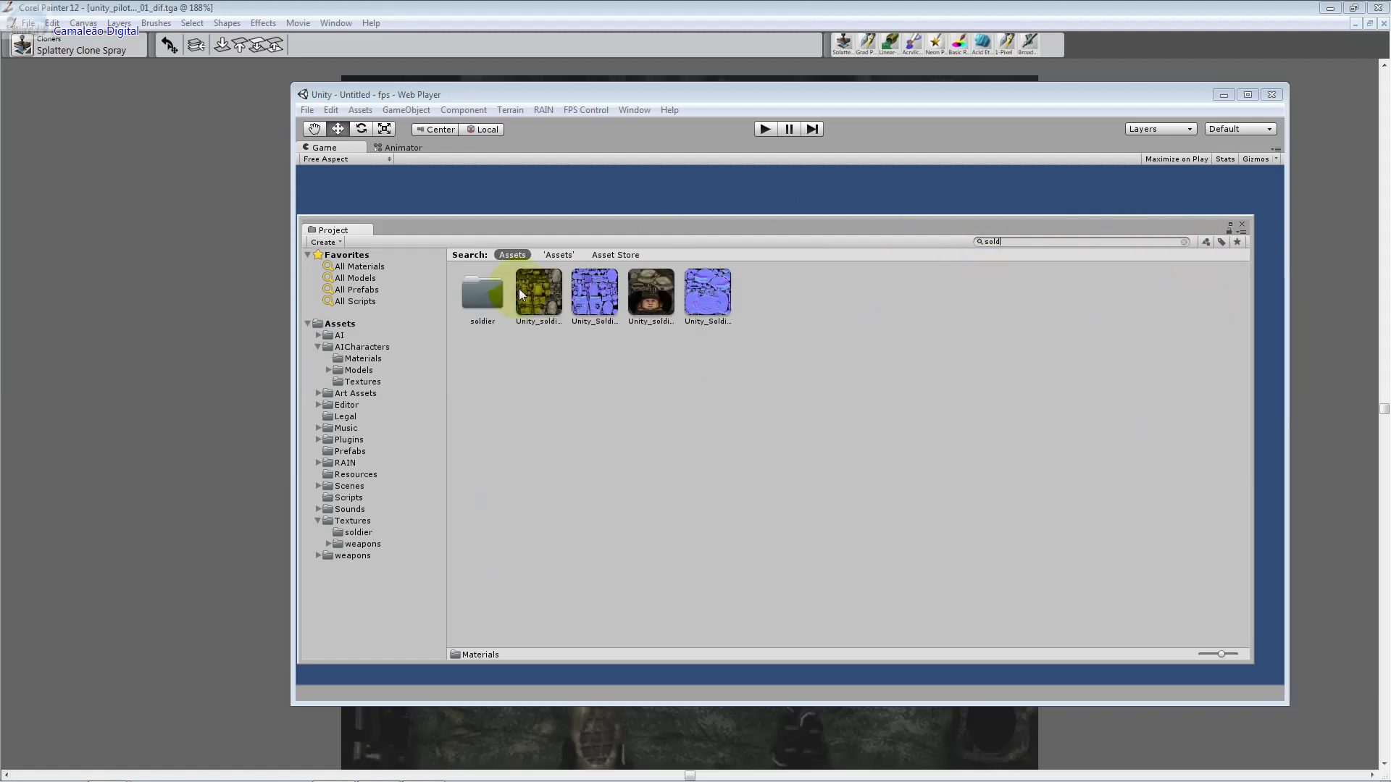
double_click(464, 300)
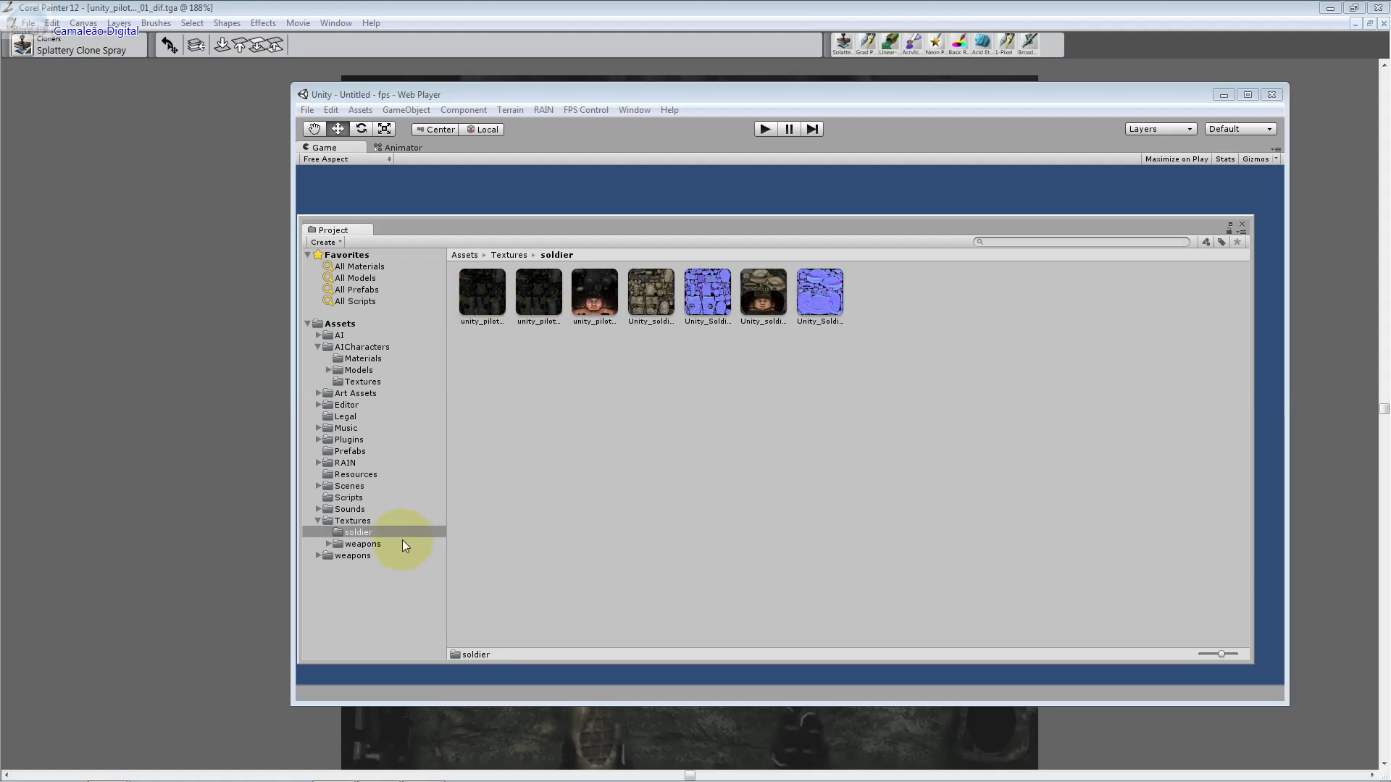
left_click(369, 326)
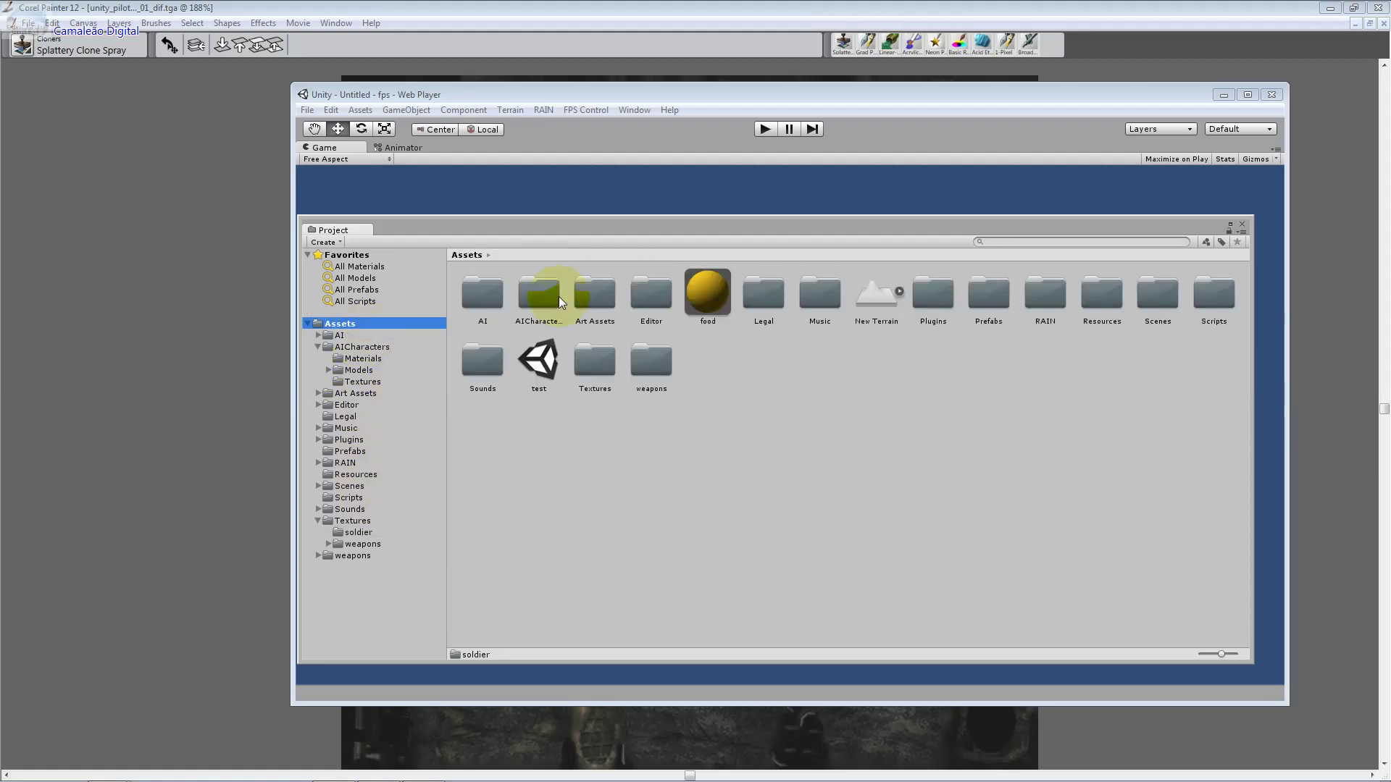
left_click(1111, 244)
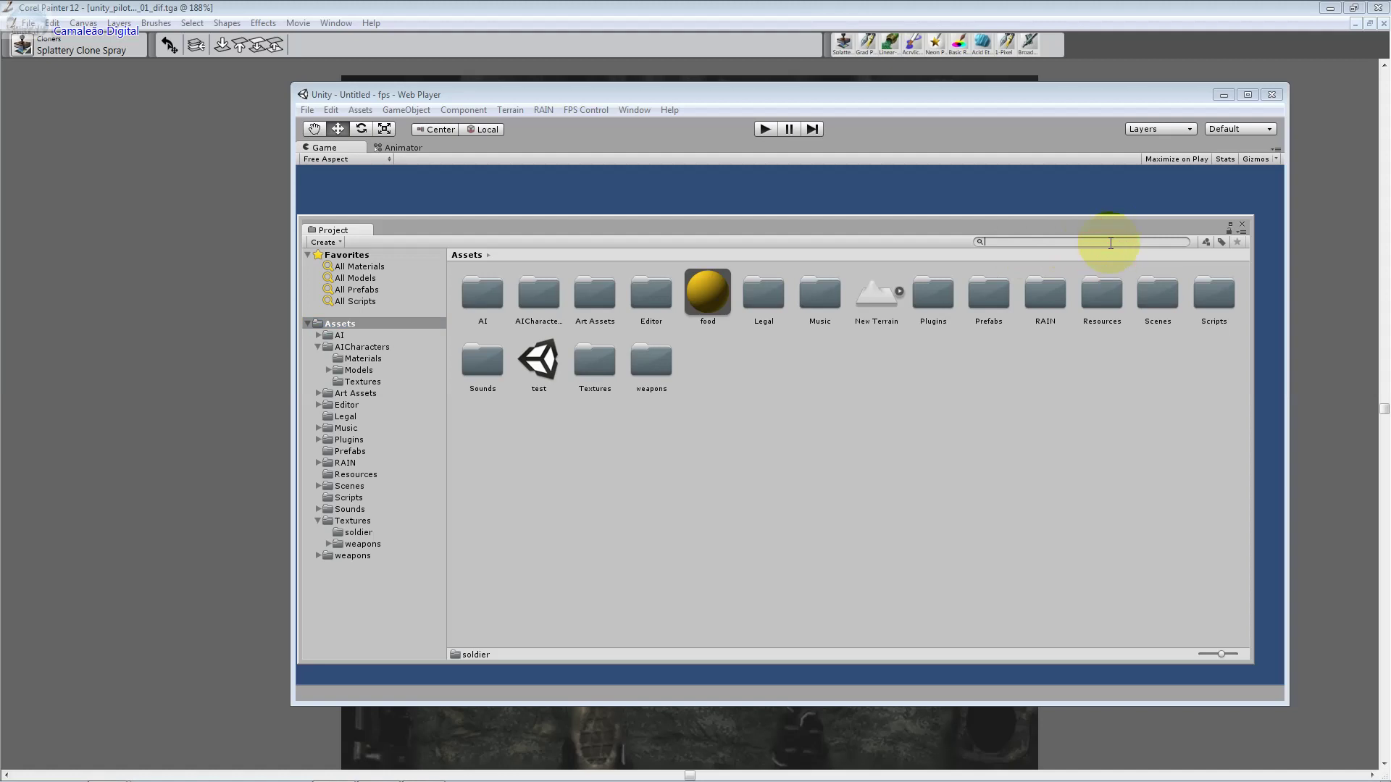
type("sold")
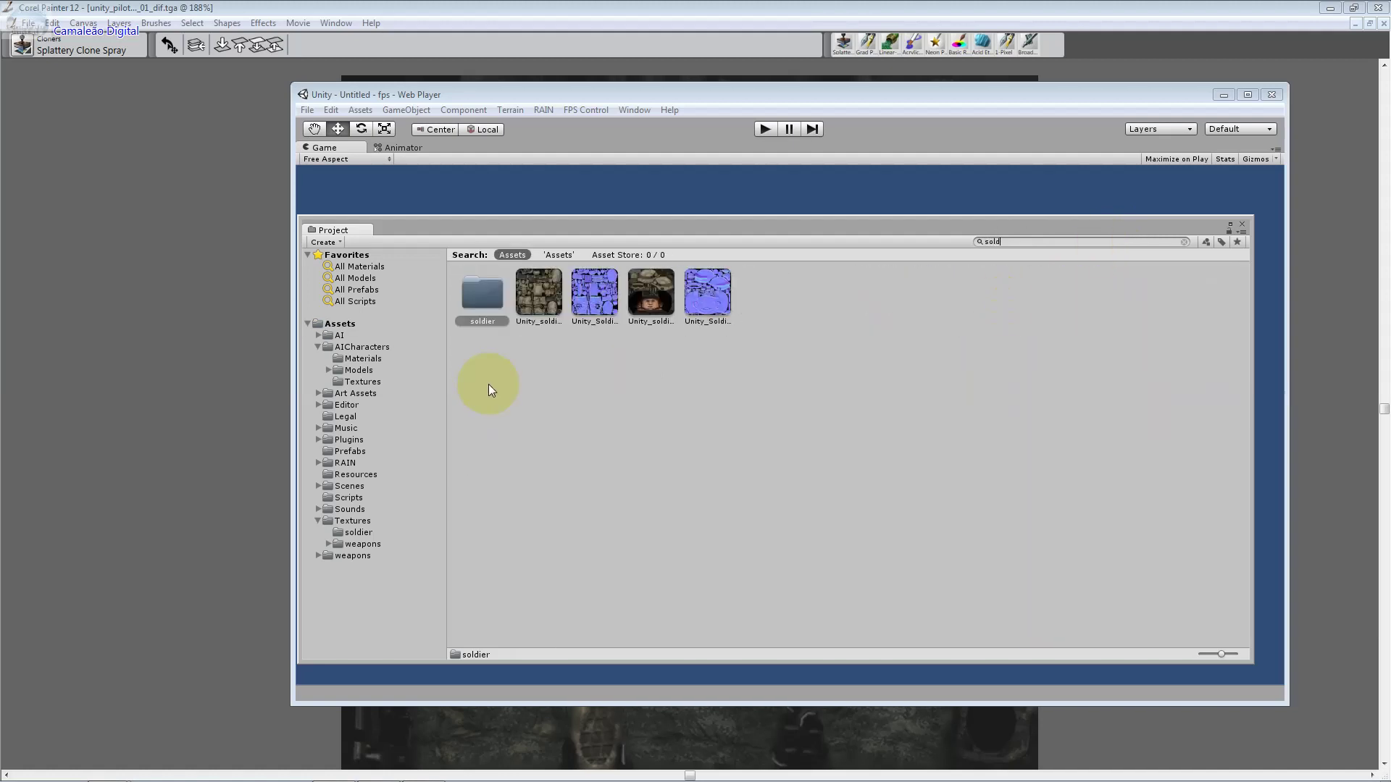
double_click(468, 310)
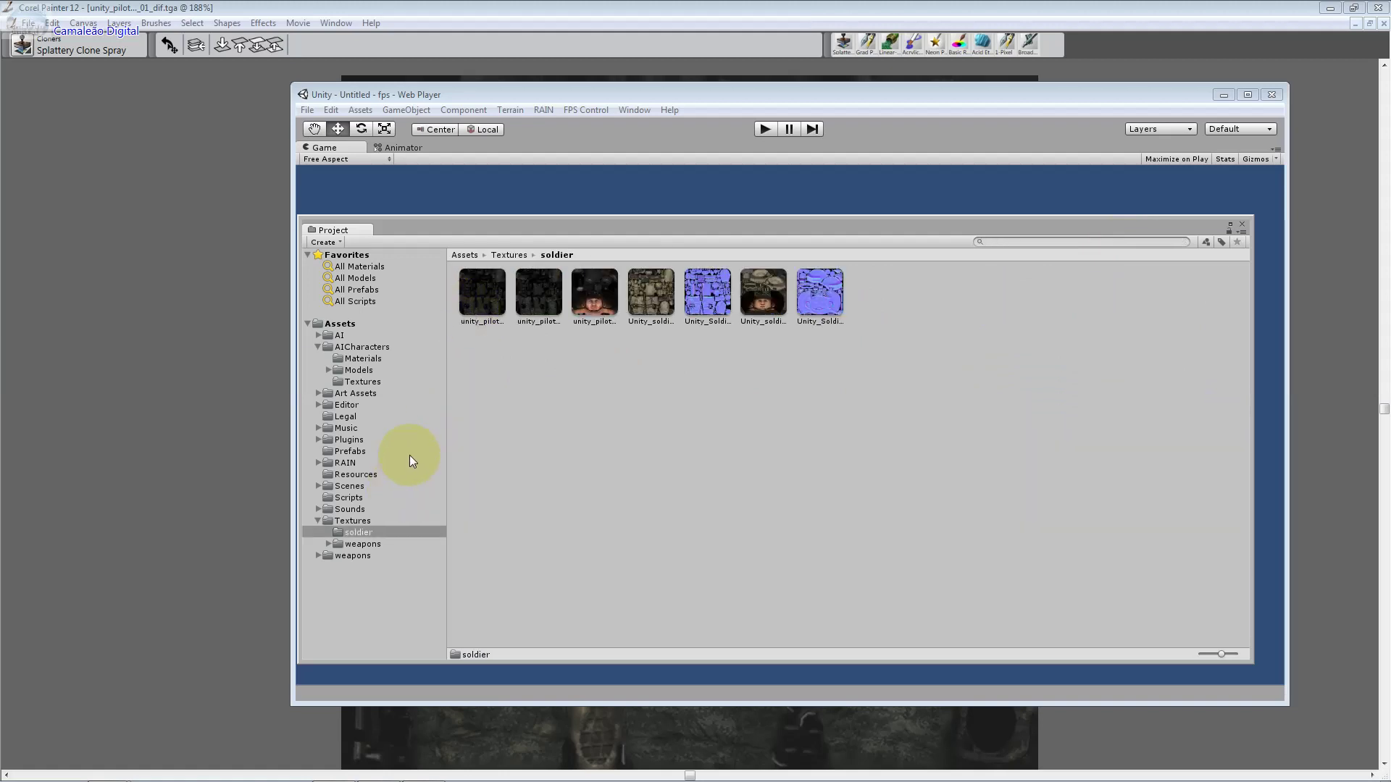
Reveal unity_pilot_body_01_dif in Explorer and inspect its preview showing the vest logo
left_click(501, 315)
right_click(502, 315)
left_click(625, 342)
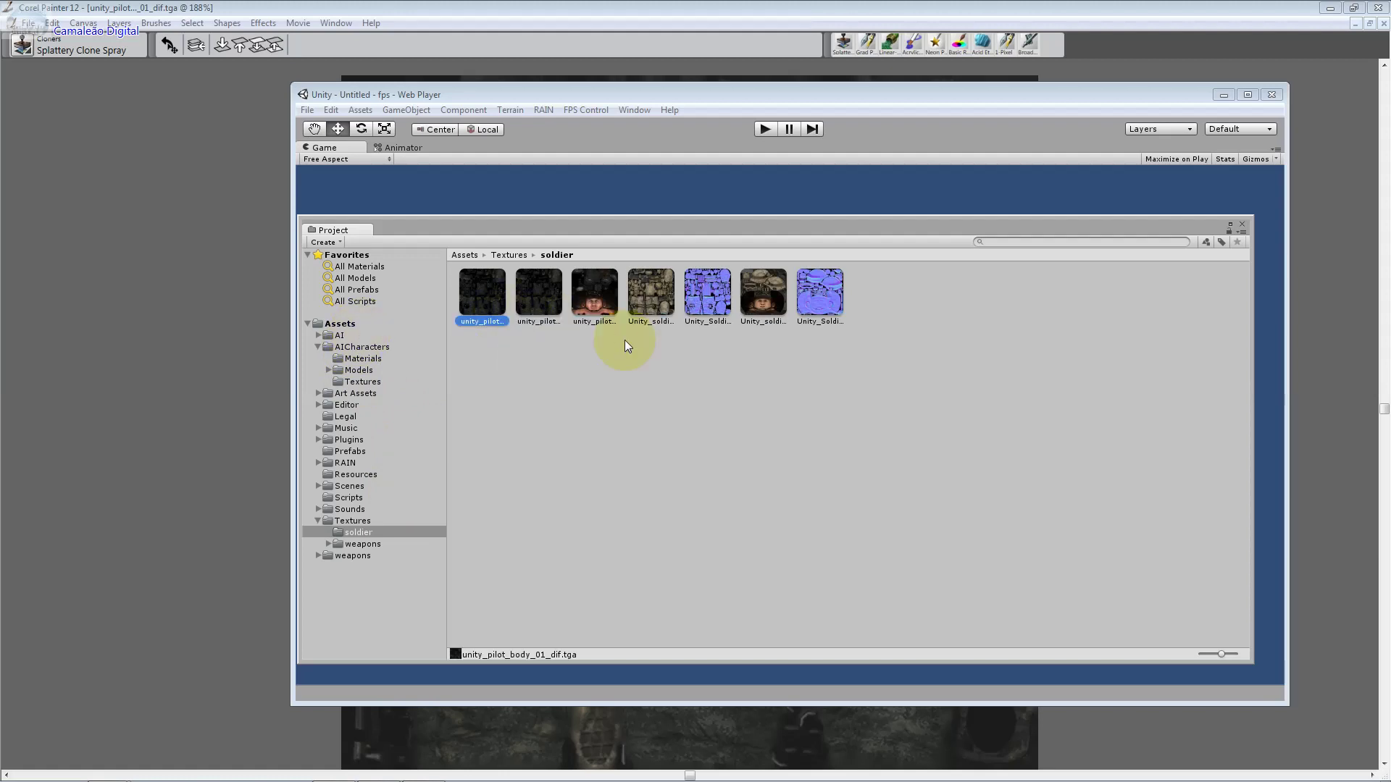
left_click(476, 222)
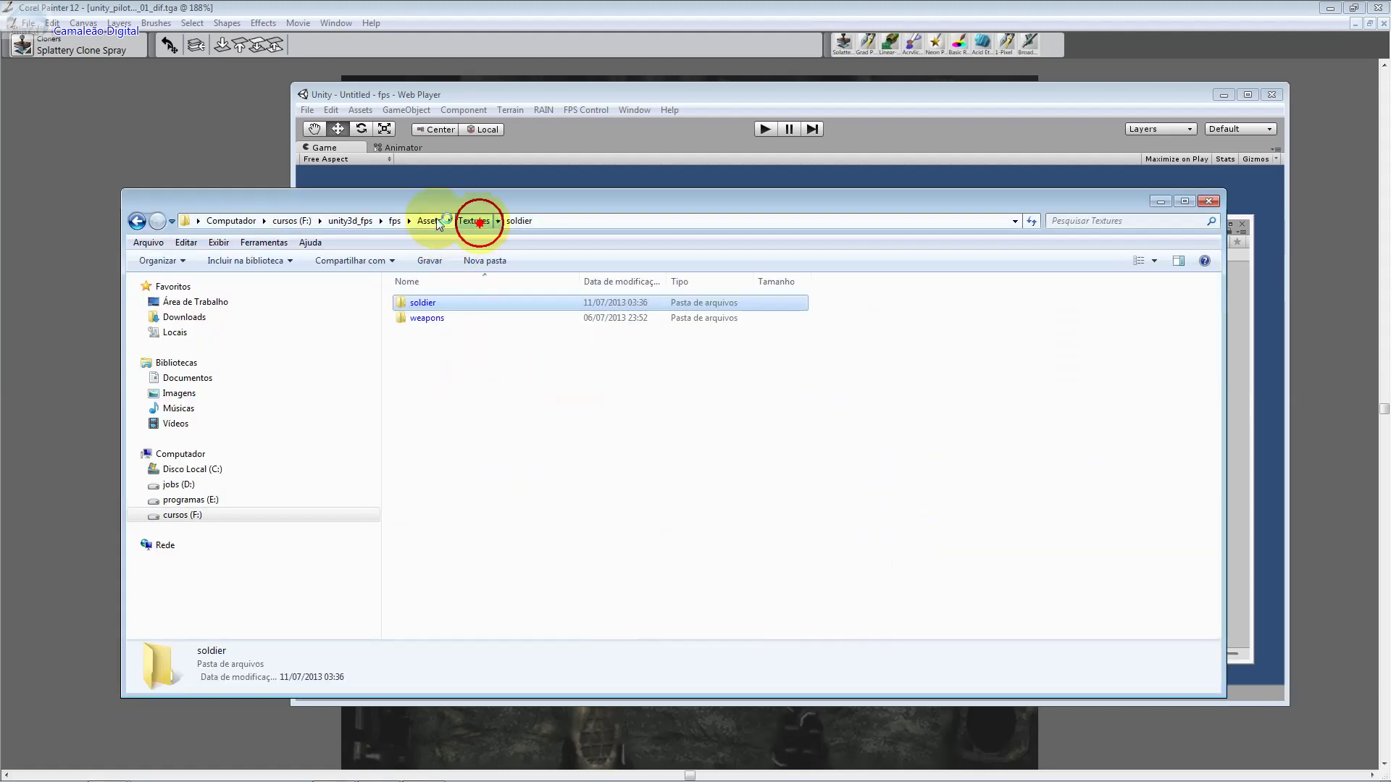
left_click(431, 221)
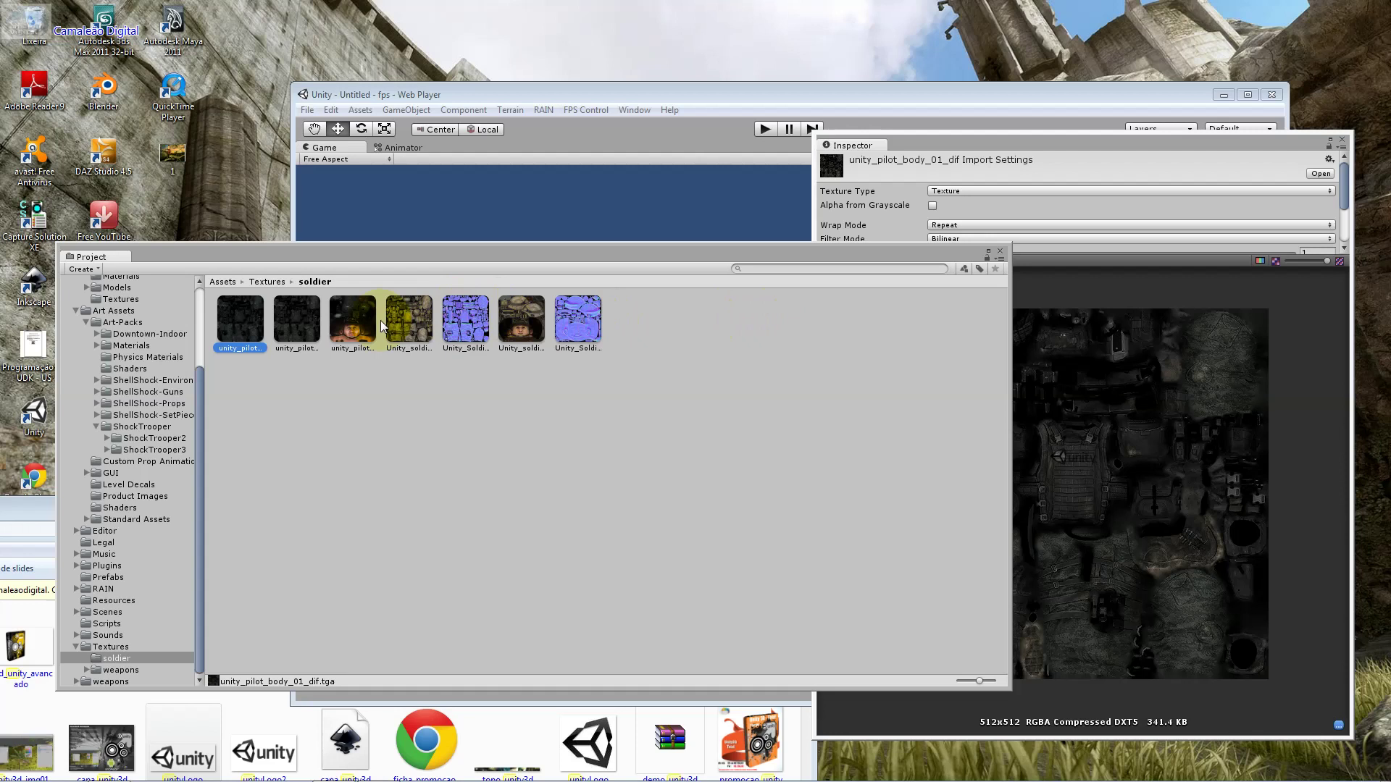
left_click(1063, 443)
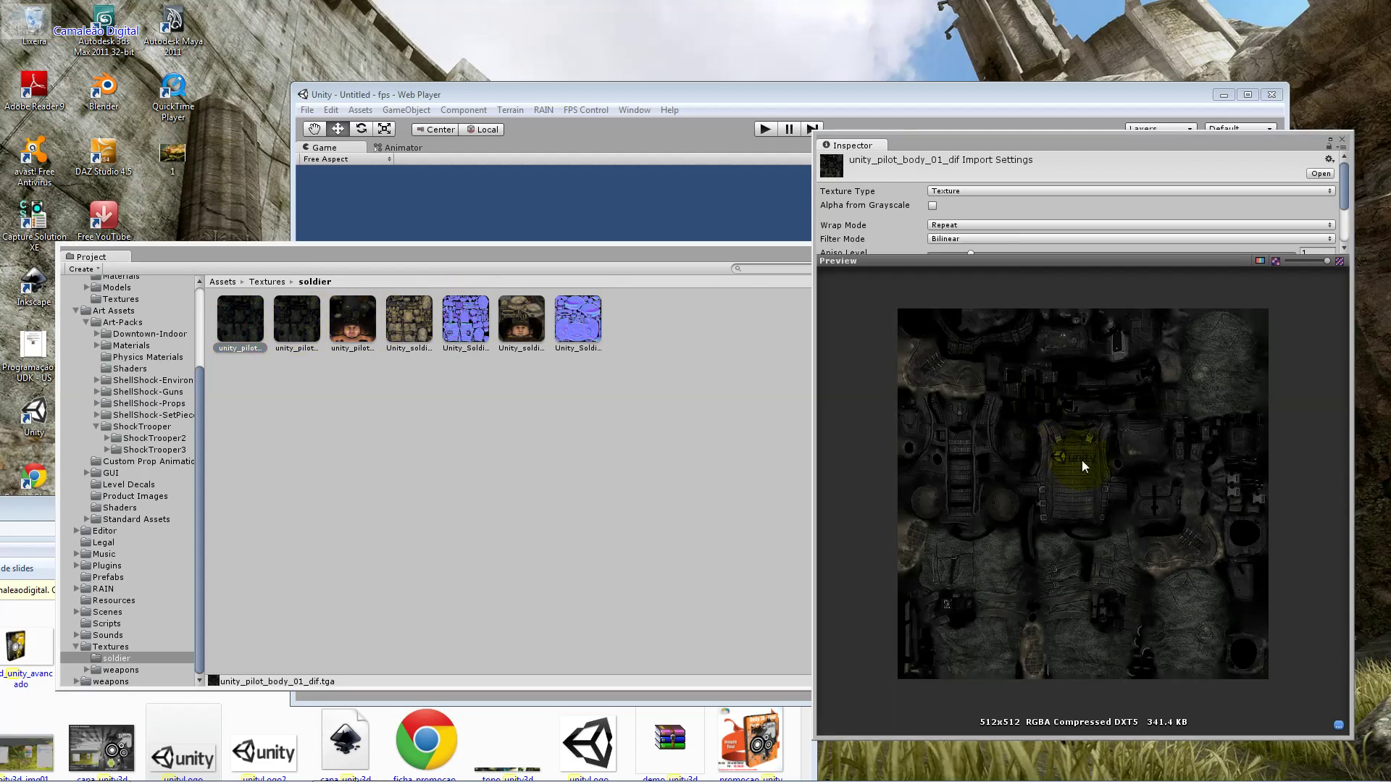
left_click(1085, 460)
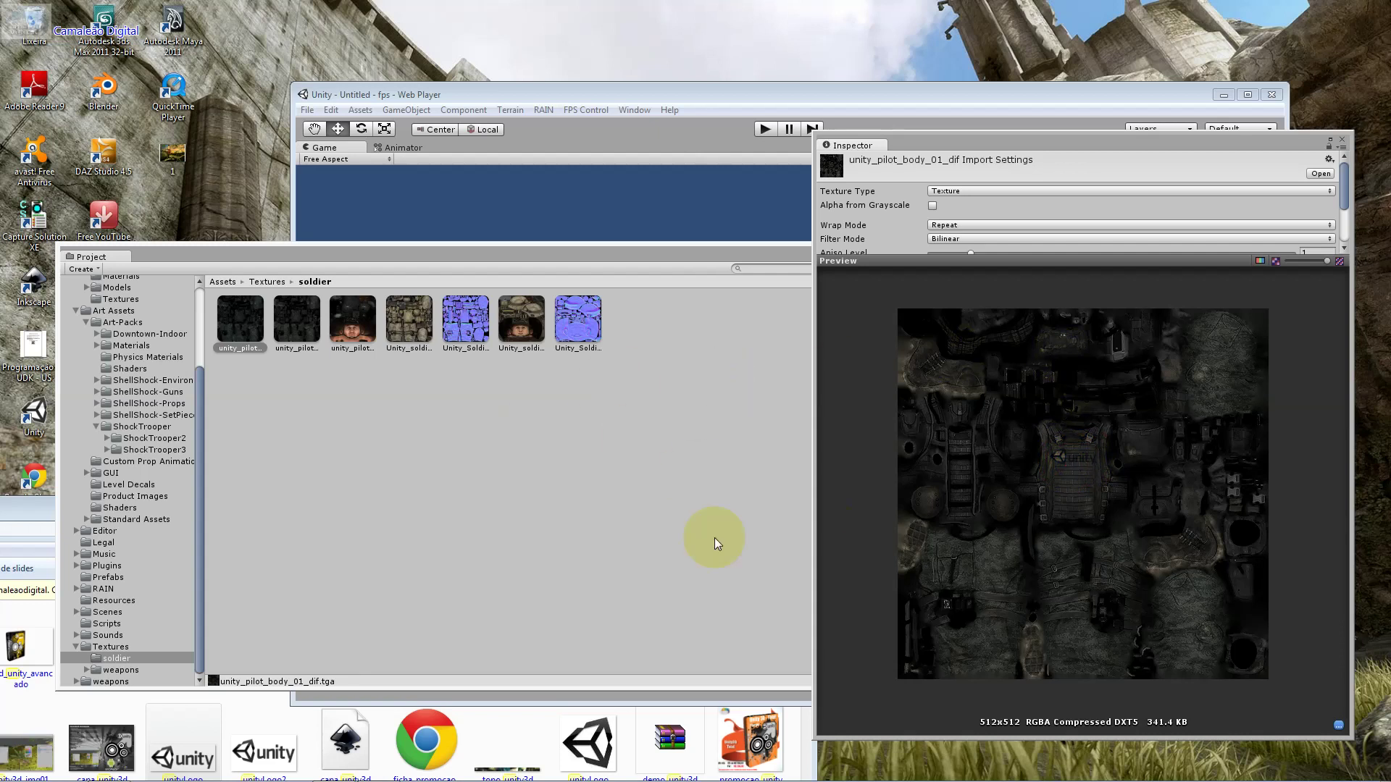
Close the floating Project and Inspector windows
left_click(210, 361)
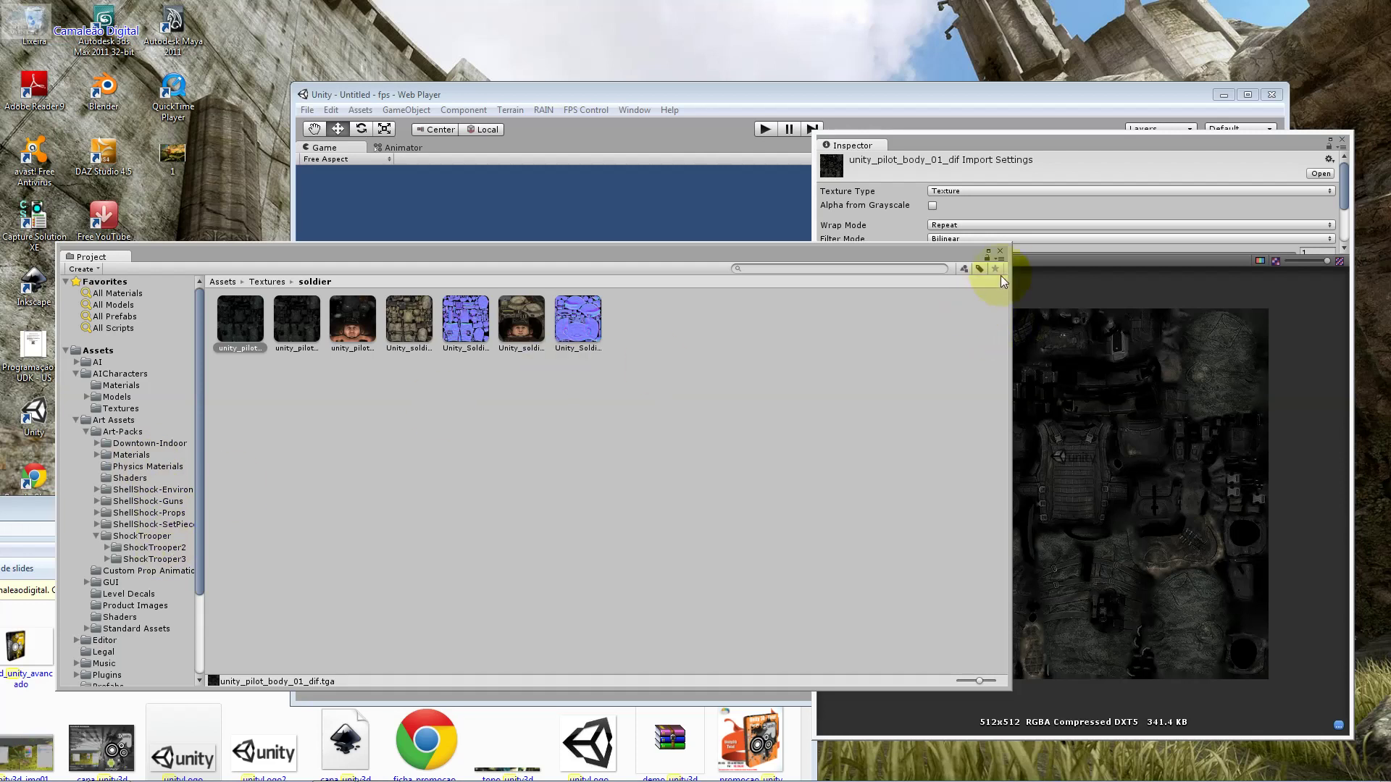
left_click(1000, 251)
left_click(1344, 142)
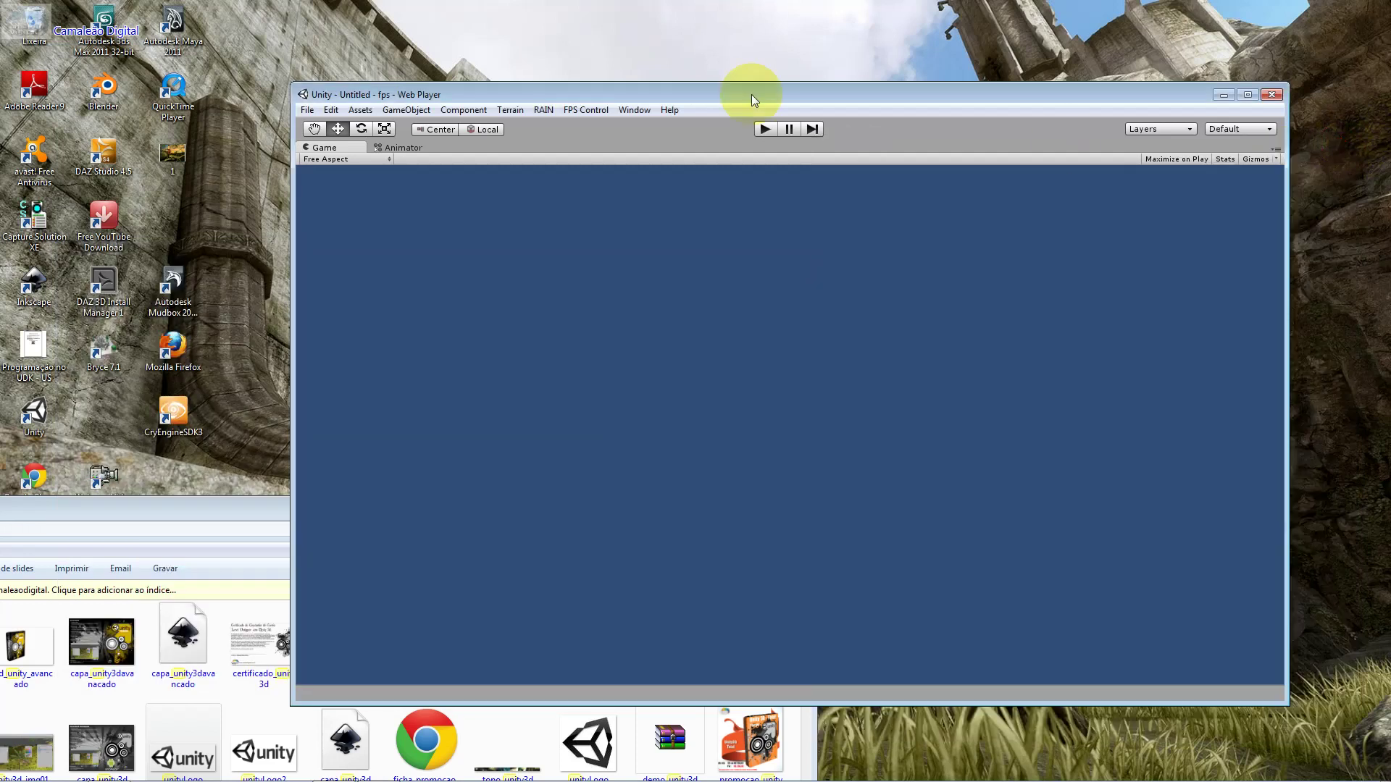
Reopen the Project panel, load ShellShock from Assets/Scenes, and enter Play mode with Ctrl+P
left_click_drag(671, 95, 633, 100)
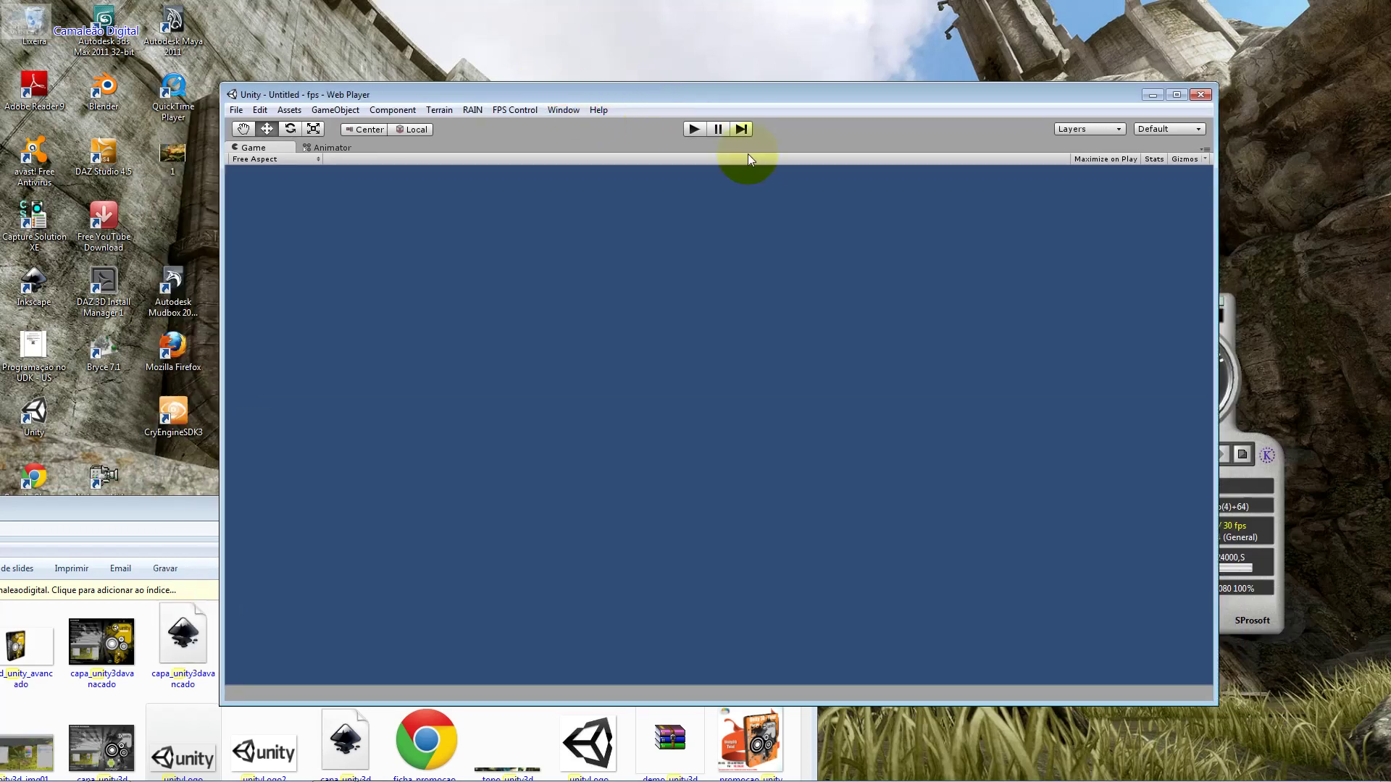
left_click(555, 108)
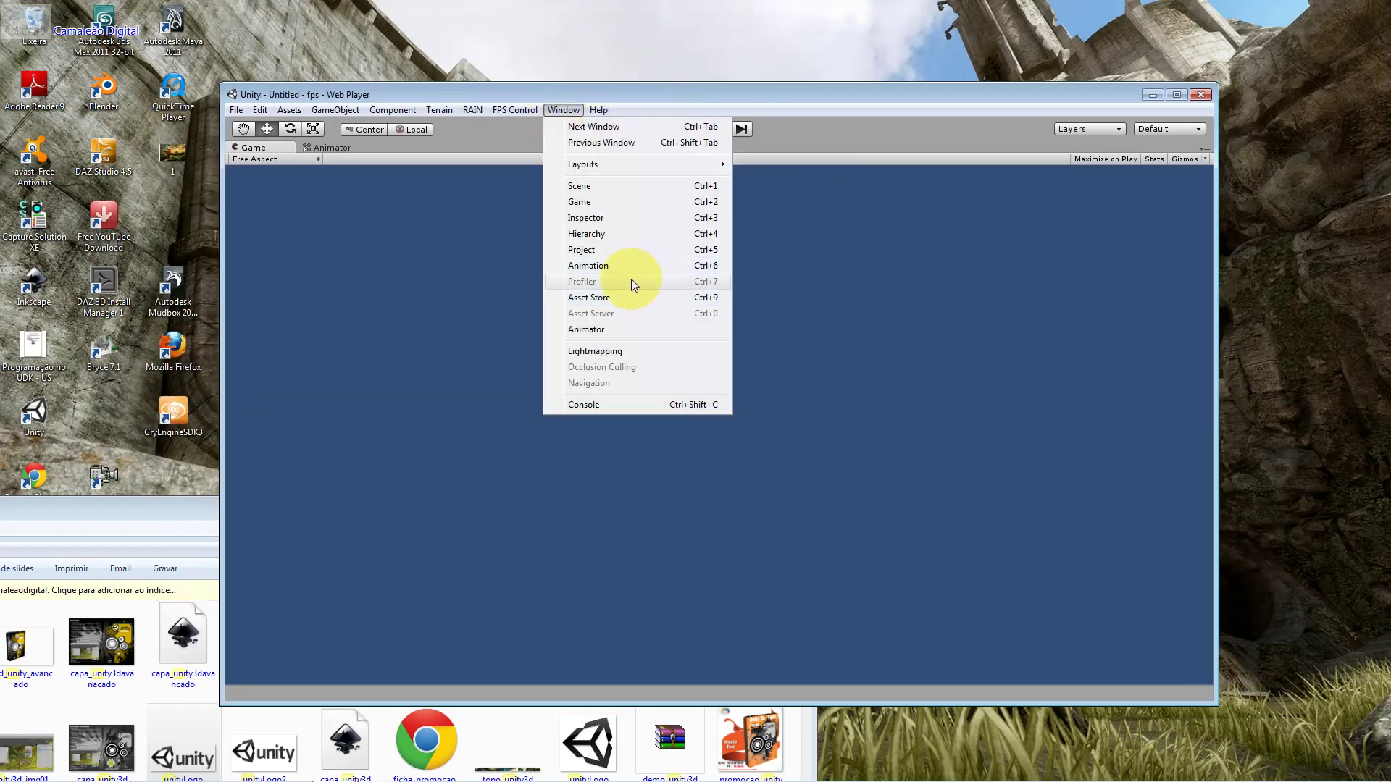
left_click(628, 249)
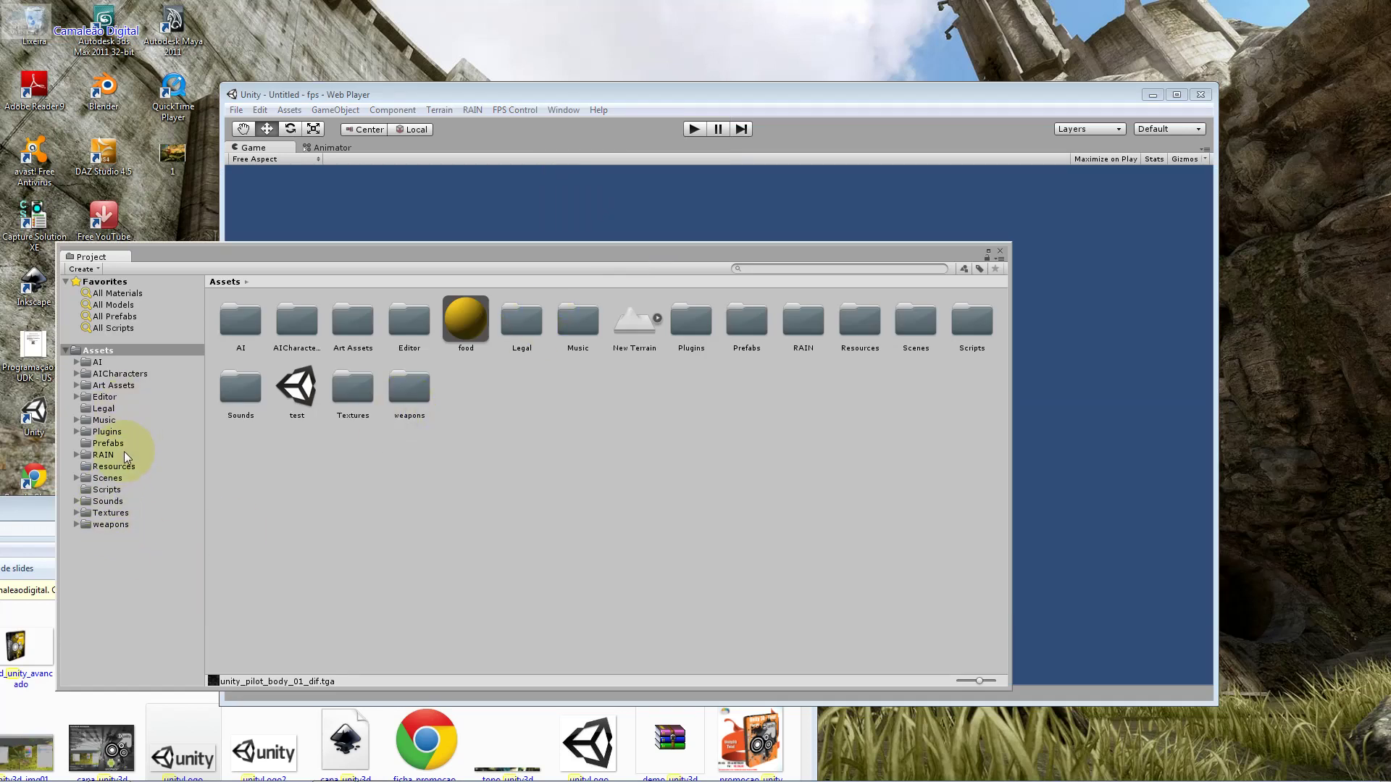
left_click(132, 478)
double_click(353, 320)
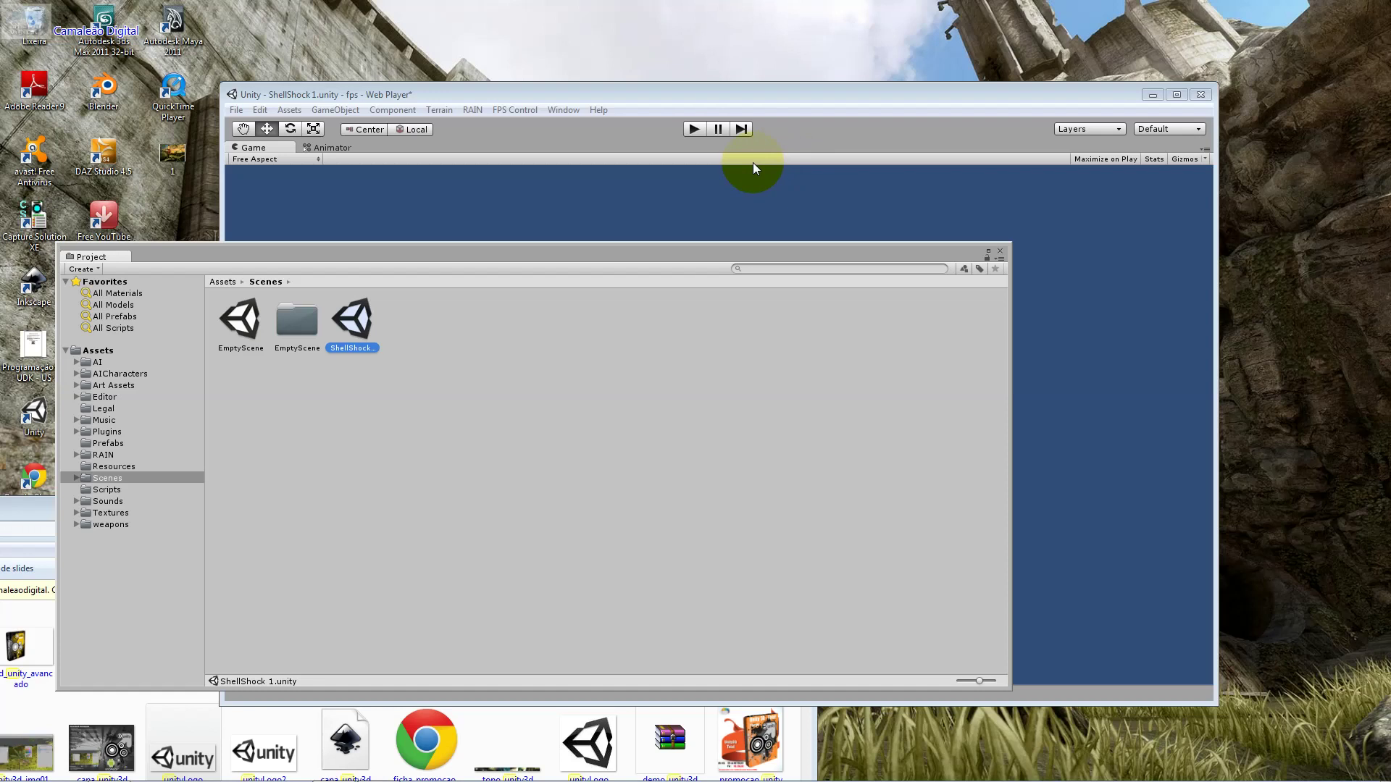
key("ctrl+p")
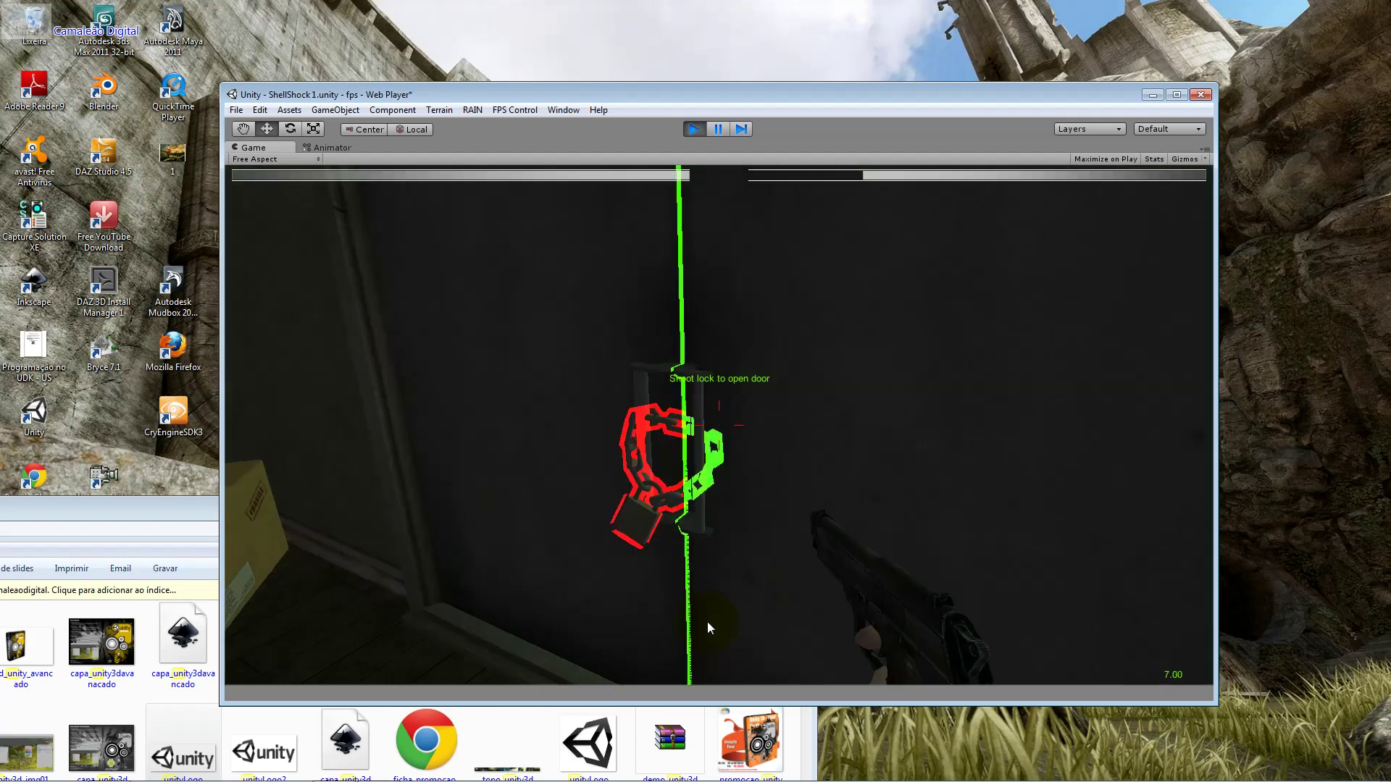
Shoot the door lock open, walk through, and fire at the approaching soldier
left_click(707, 602)
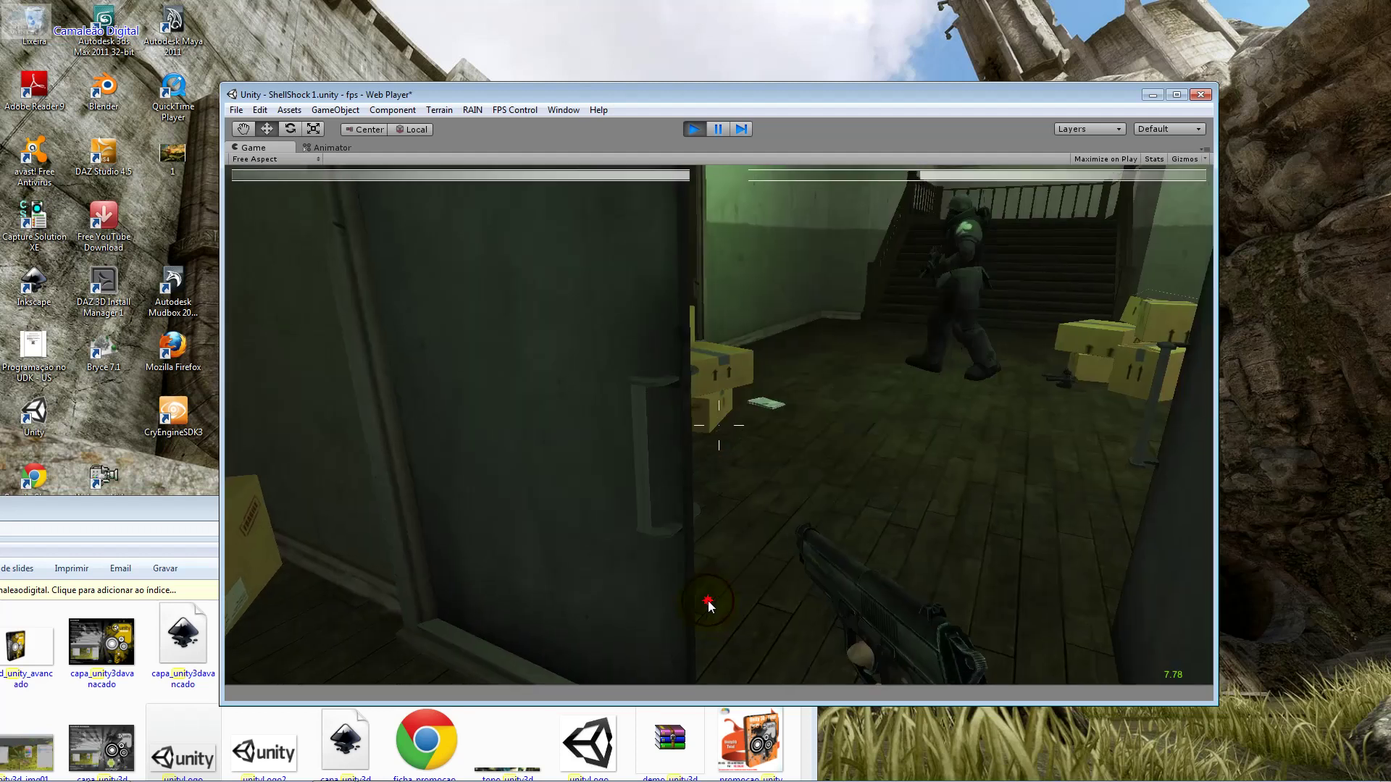
key("w")
key("s")
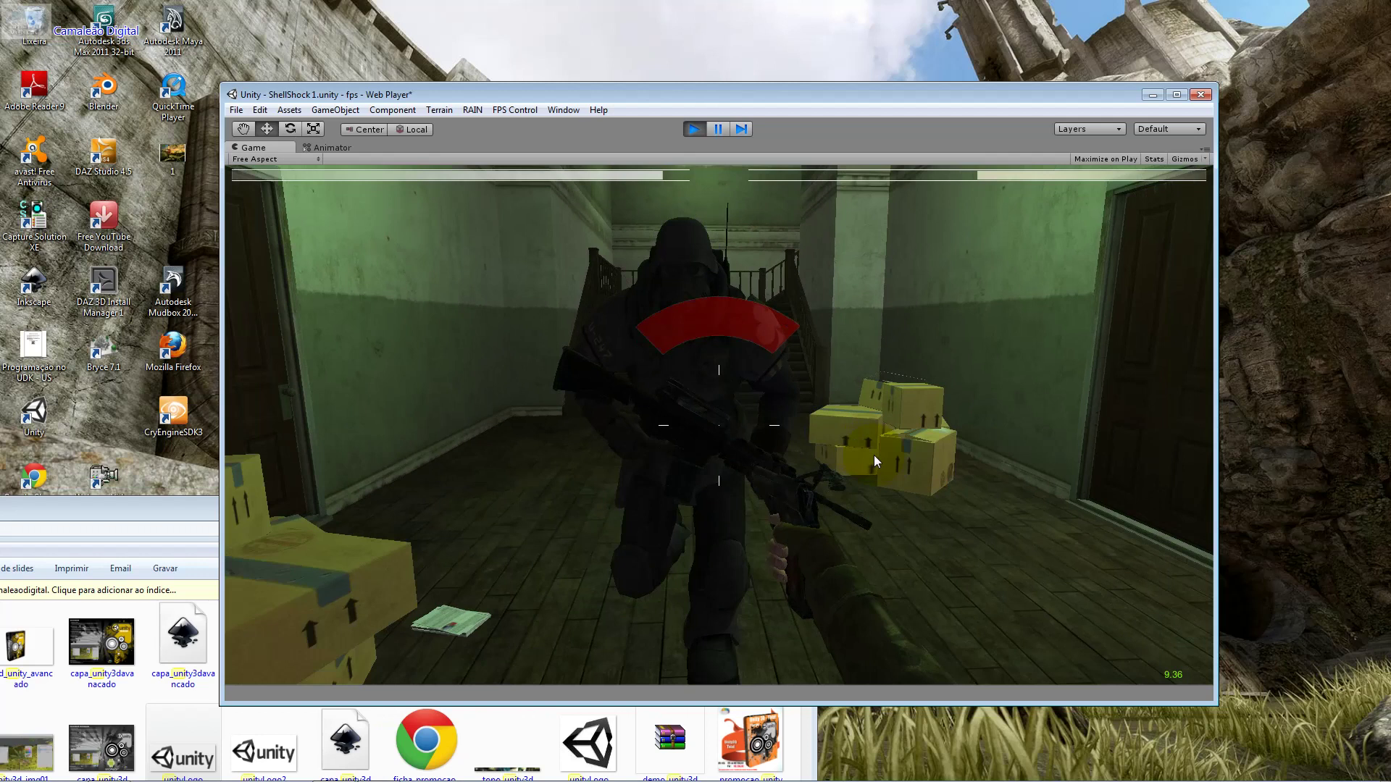
key("w")
left_click(874, 458)
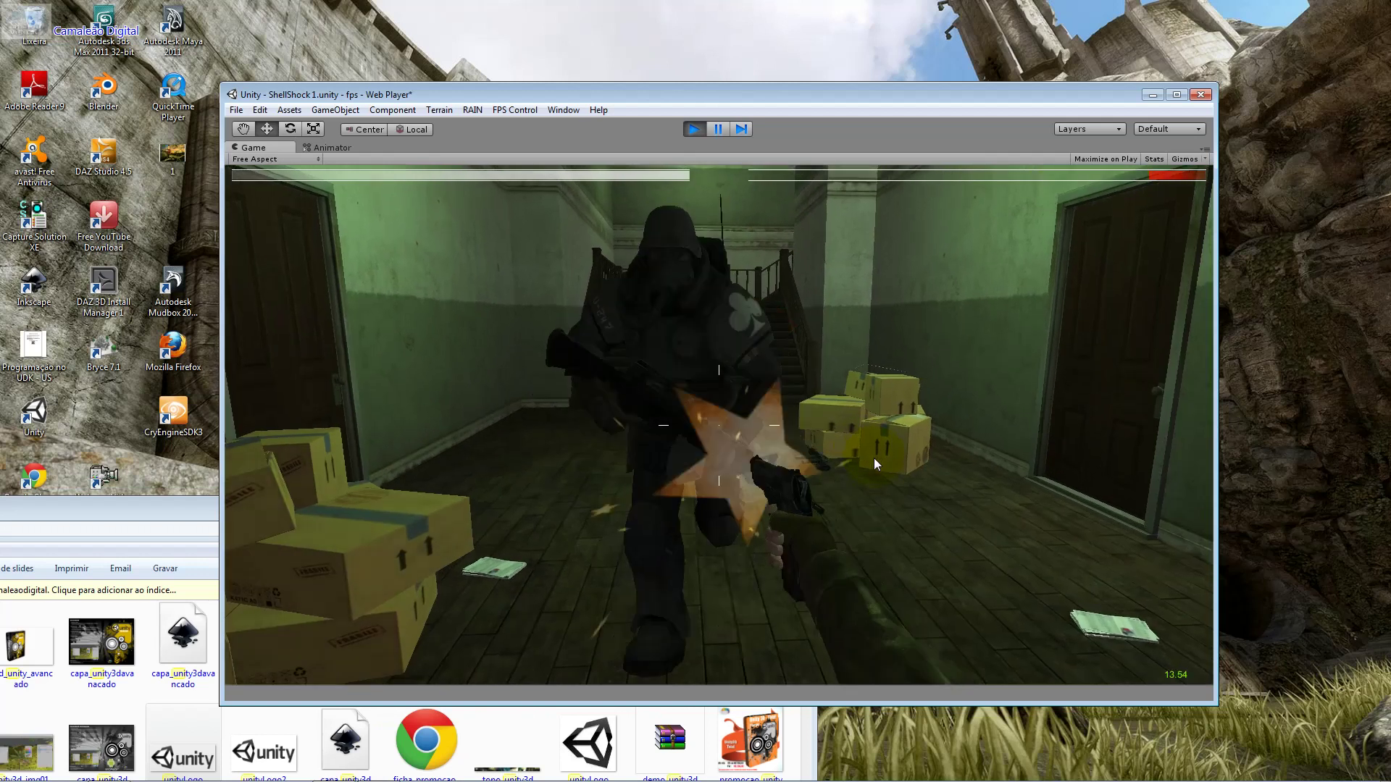
Keep strafing, firing and turning to fight the soldier near the stairs and boxes
key("d")
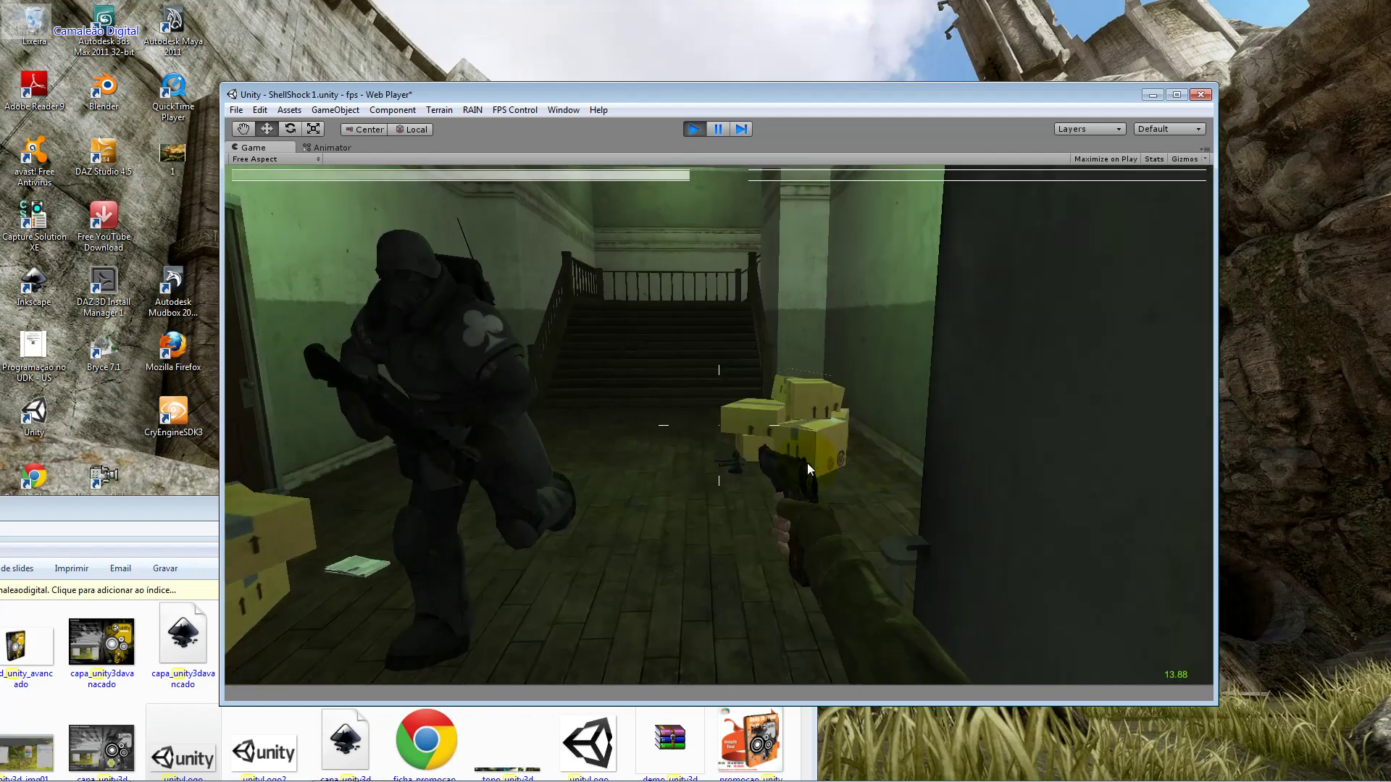
key("s")
left_click(794, 464)
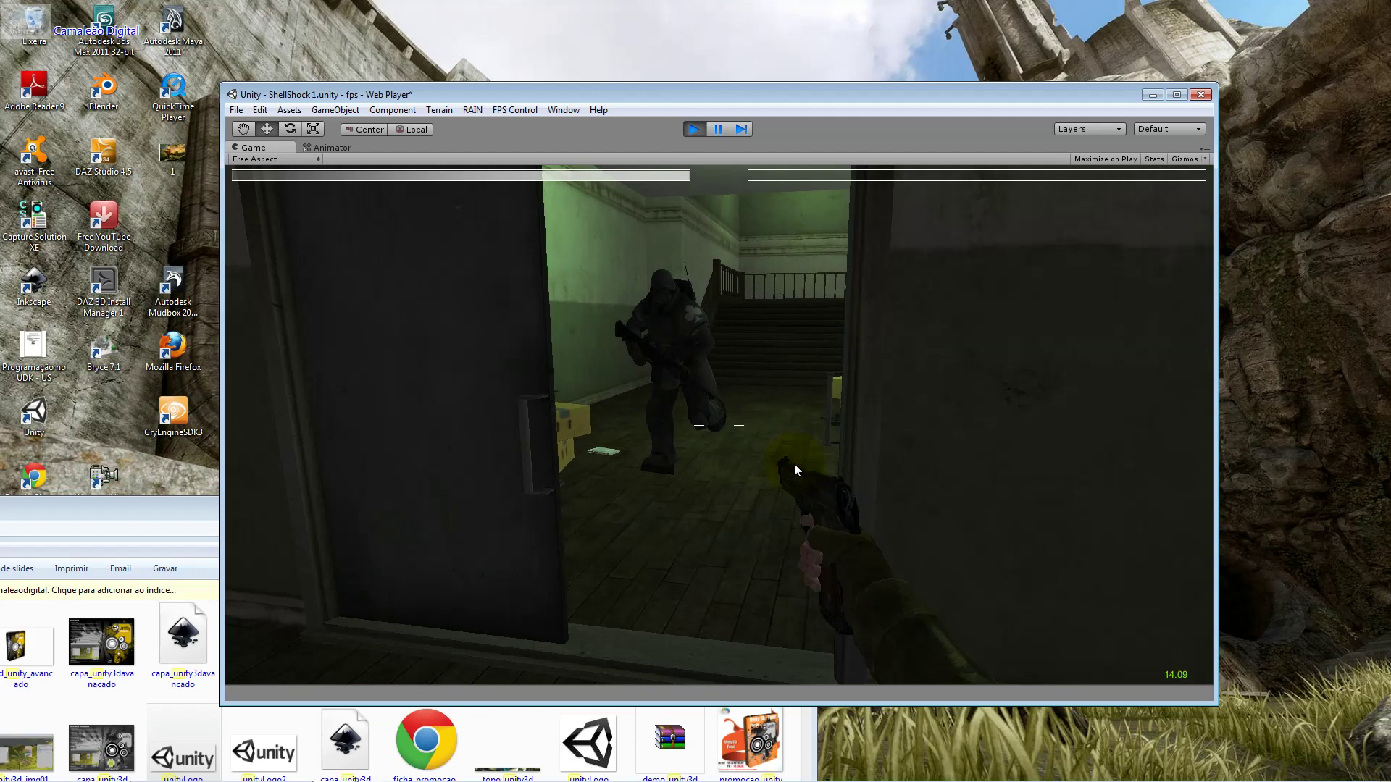
key("w")
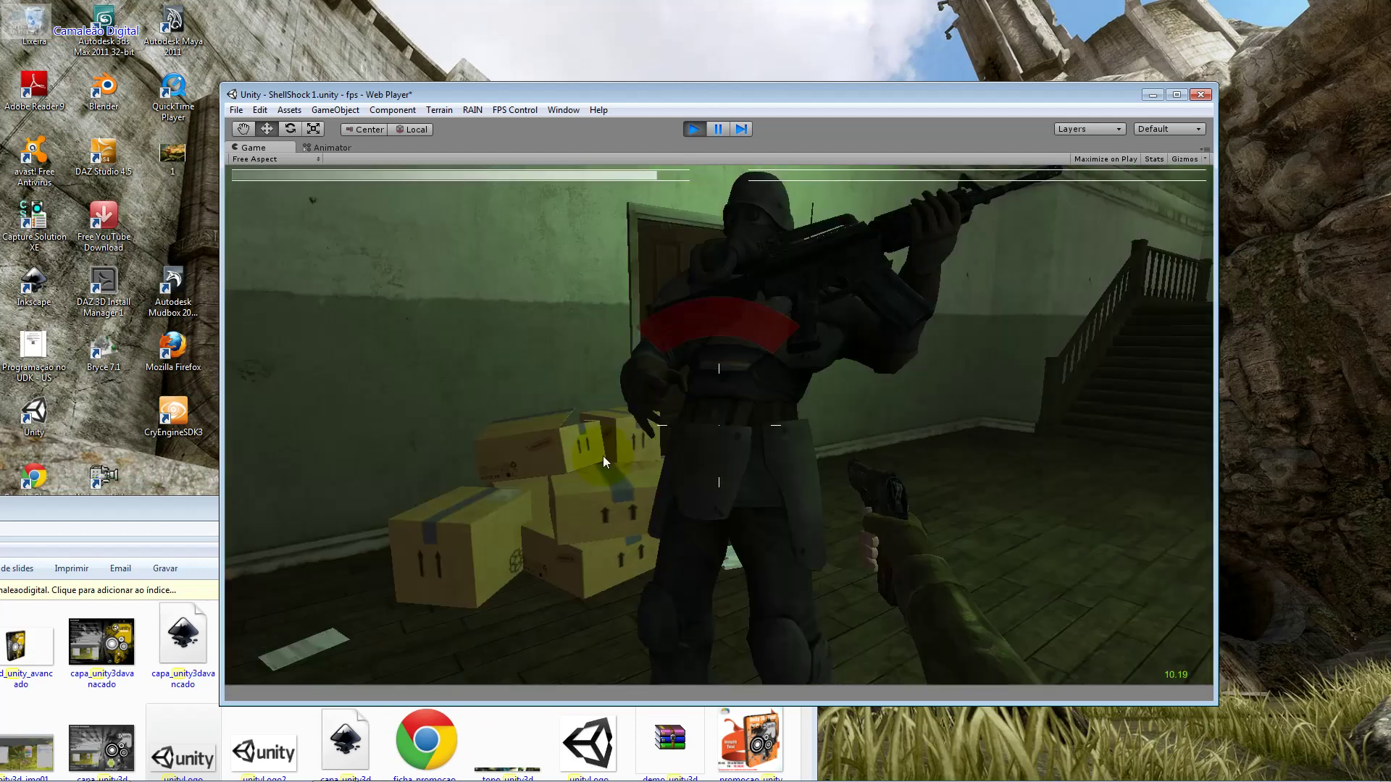
key("a")
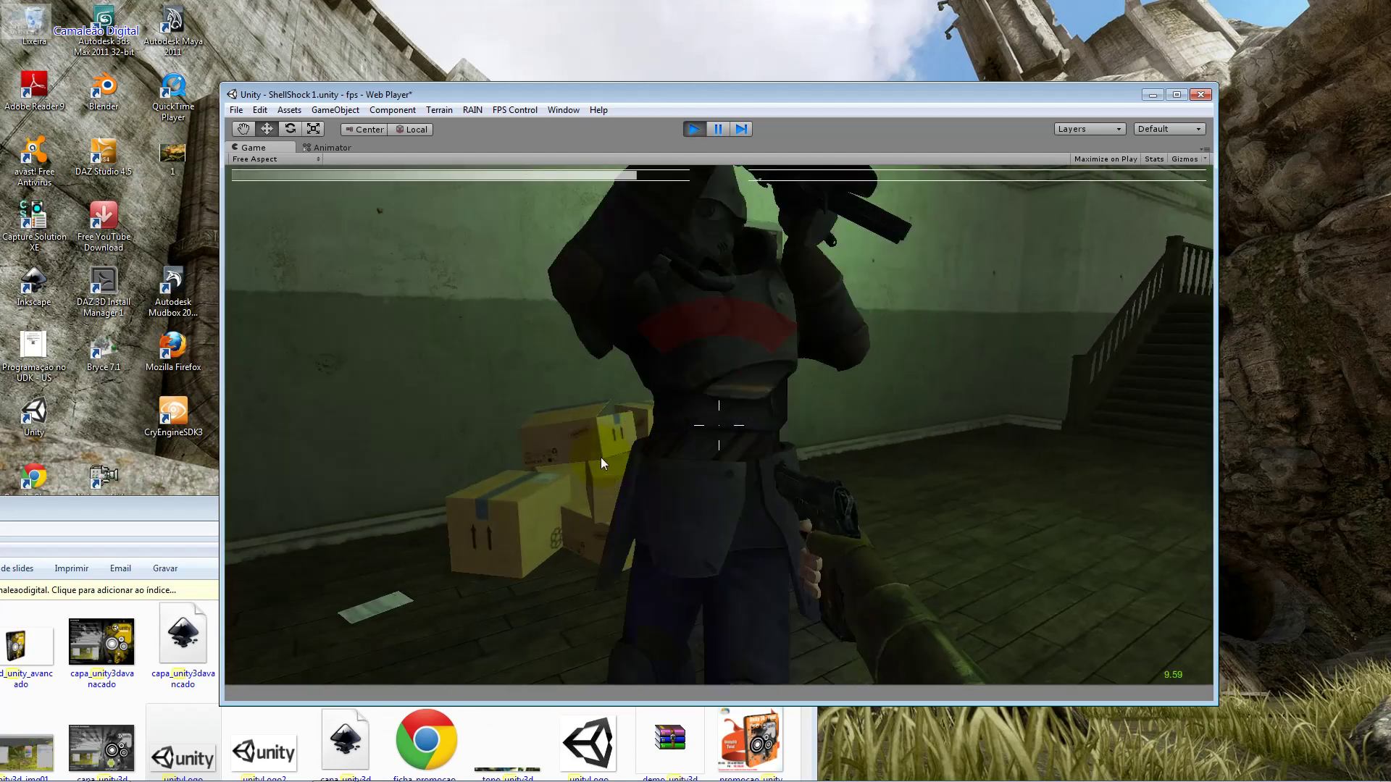
key("a")
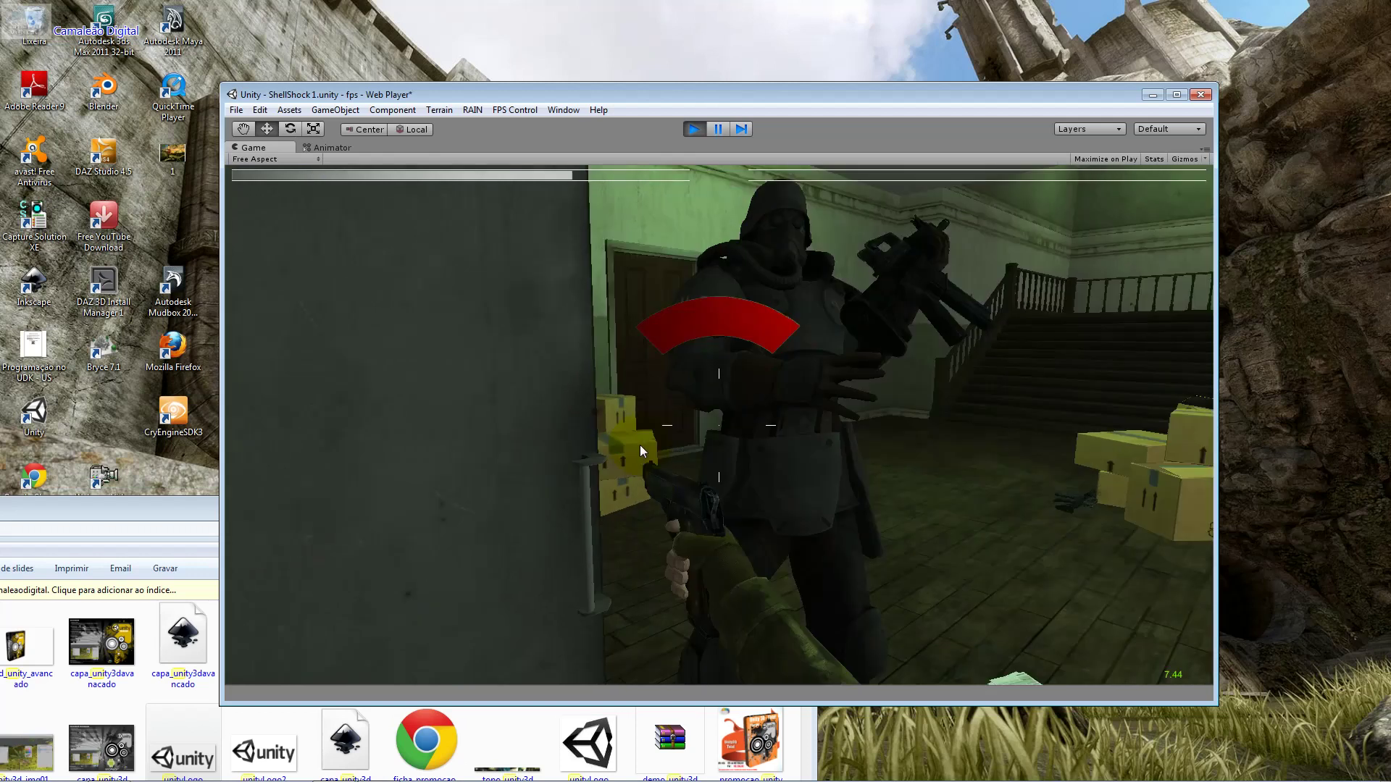
left_click(824, 465)
left_click_drag(824, 463, 952, 779)
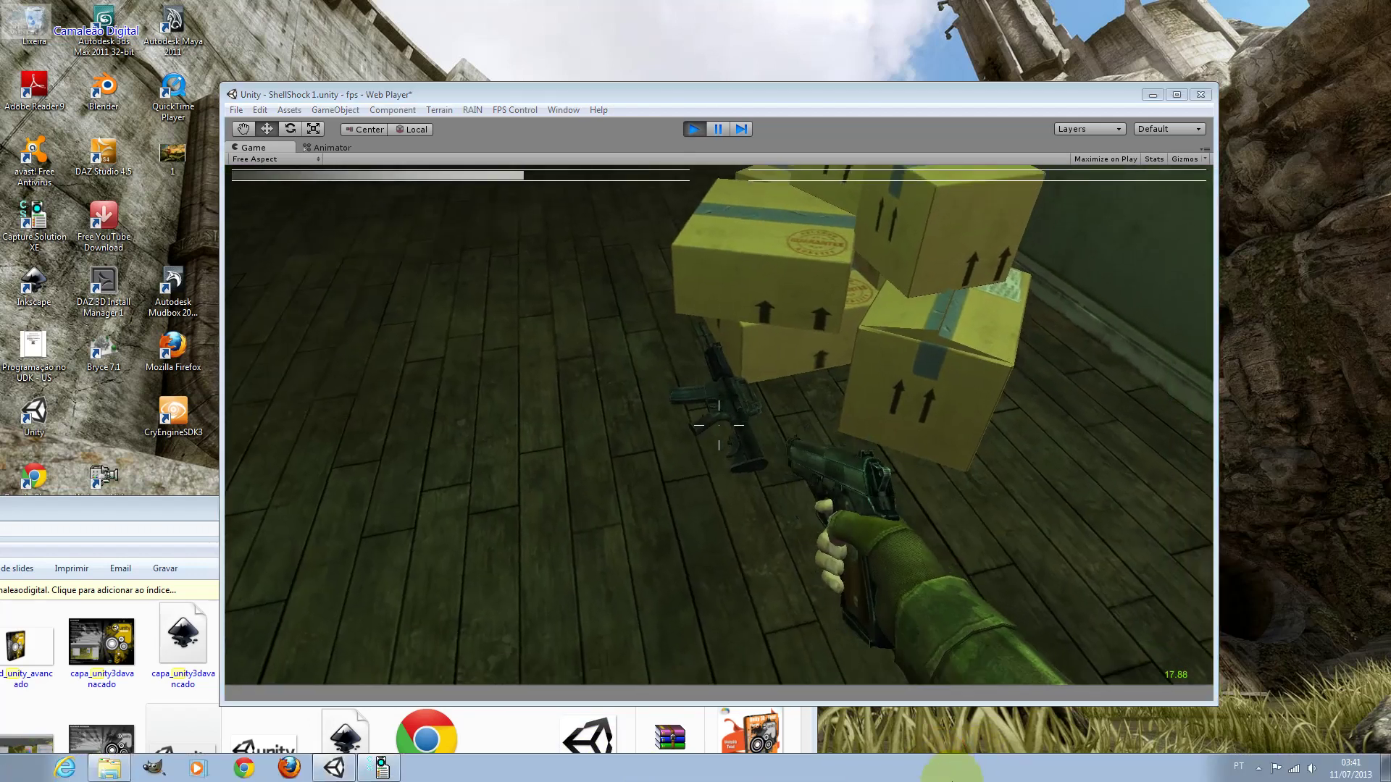
key("w")
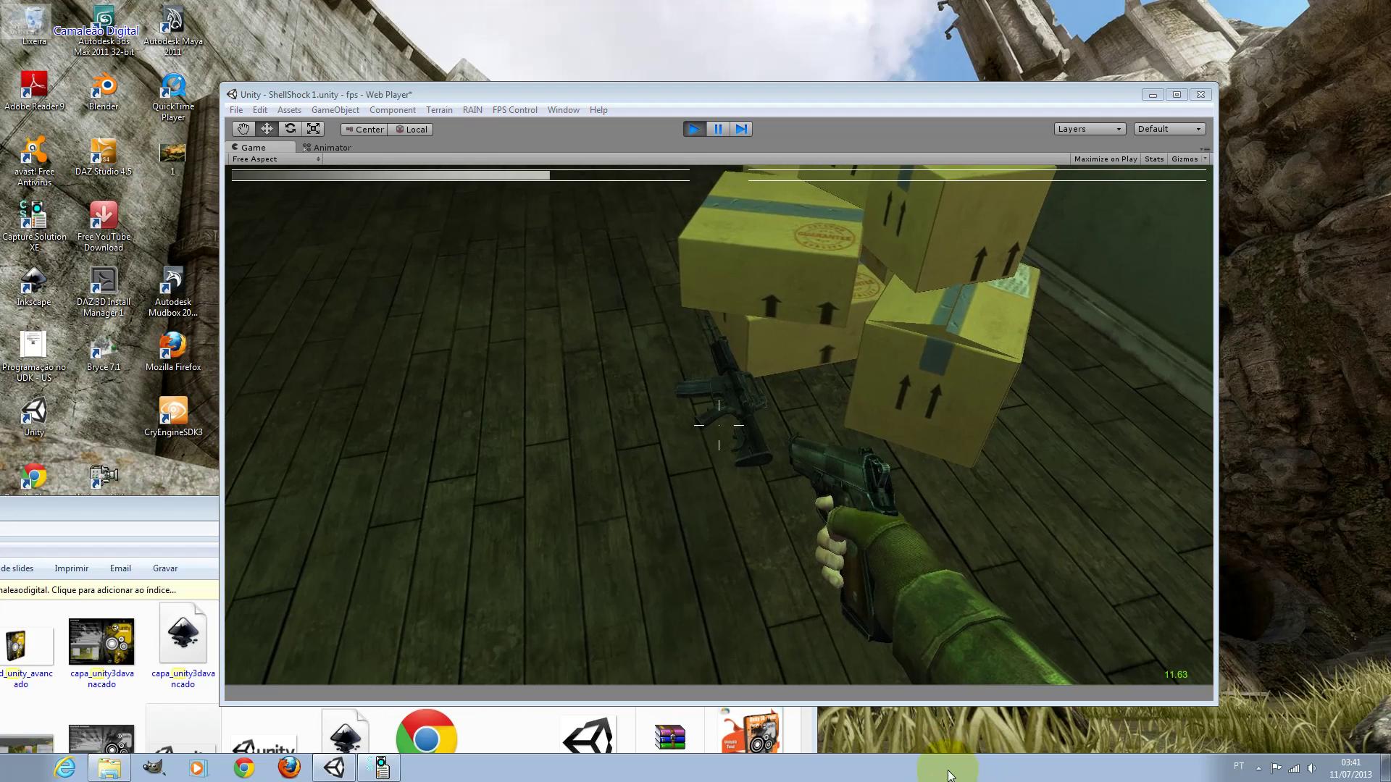
Switch to the M16 rifle with key 2 and fire at the doorway soldier
right_click(952, 746)
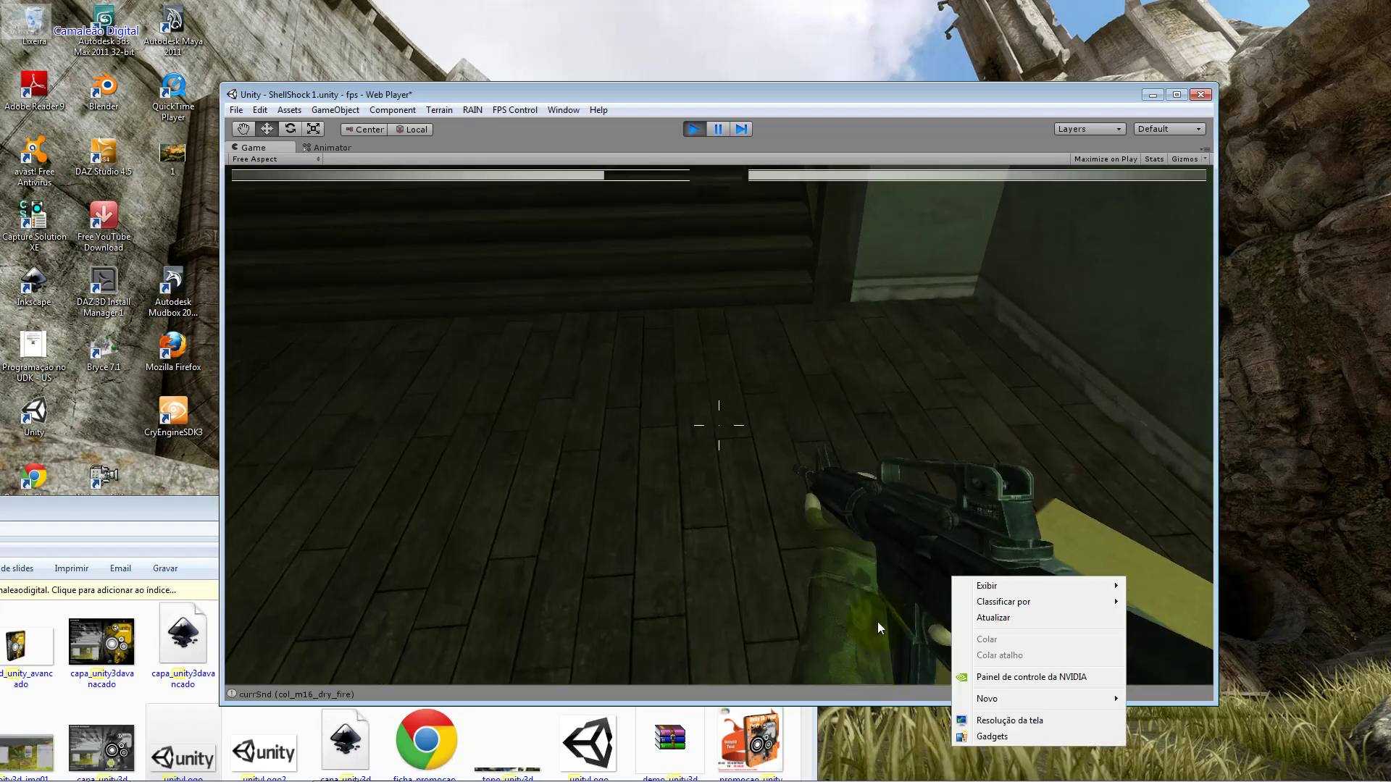
key("2")
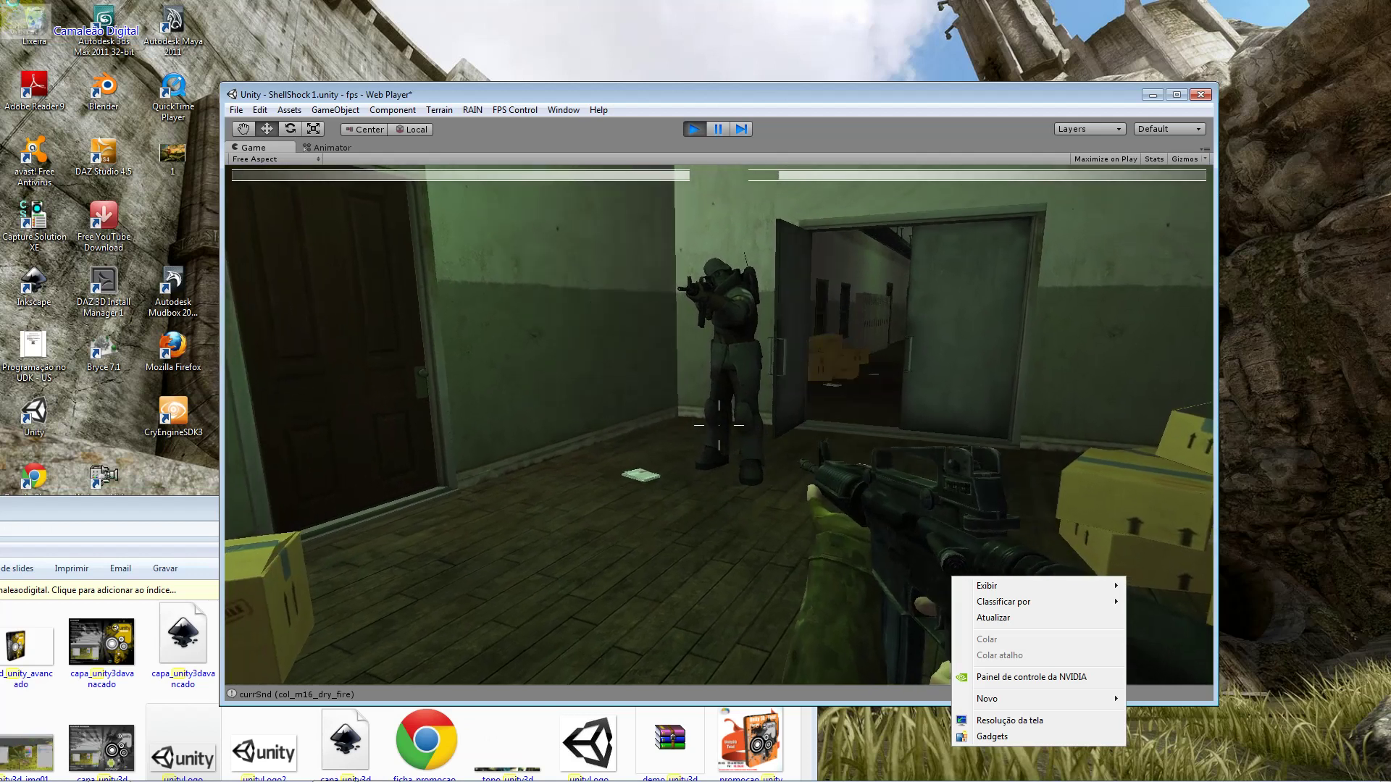
key("Escape")
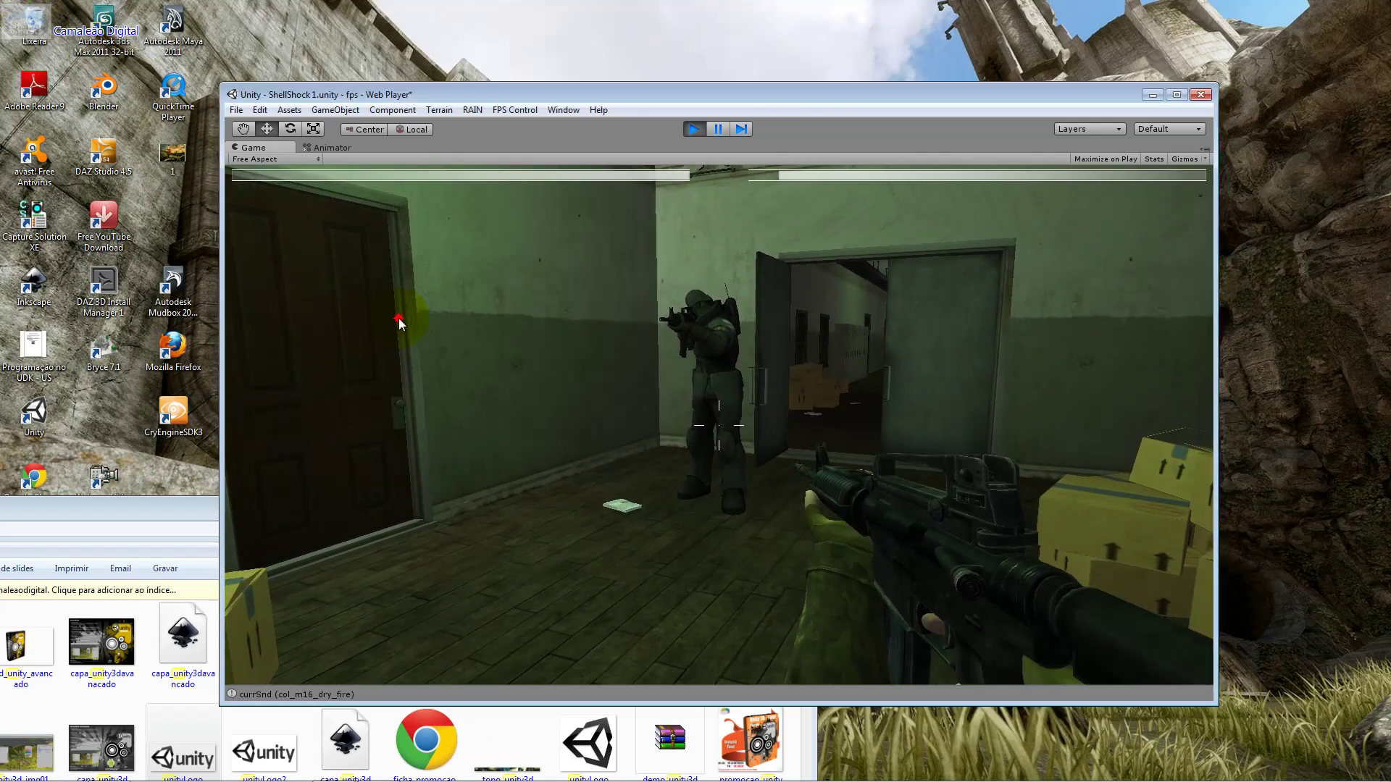
left_click(423, 276)
Advance into the corridor firing, then exit Play mode
key("w")
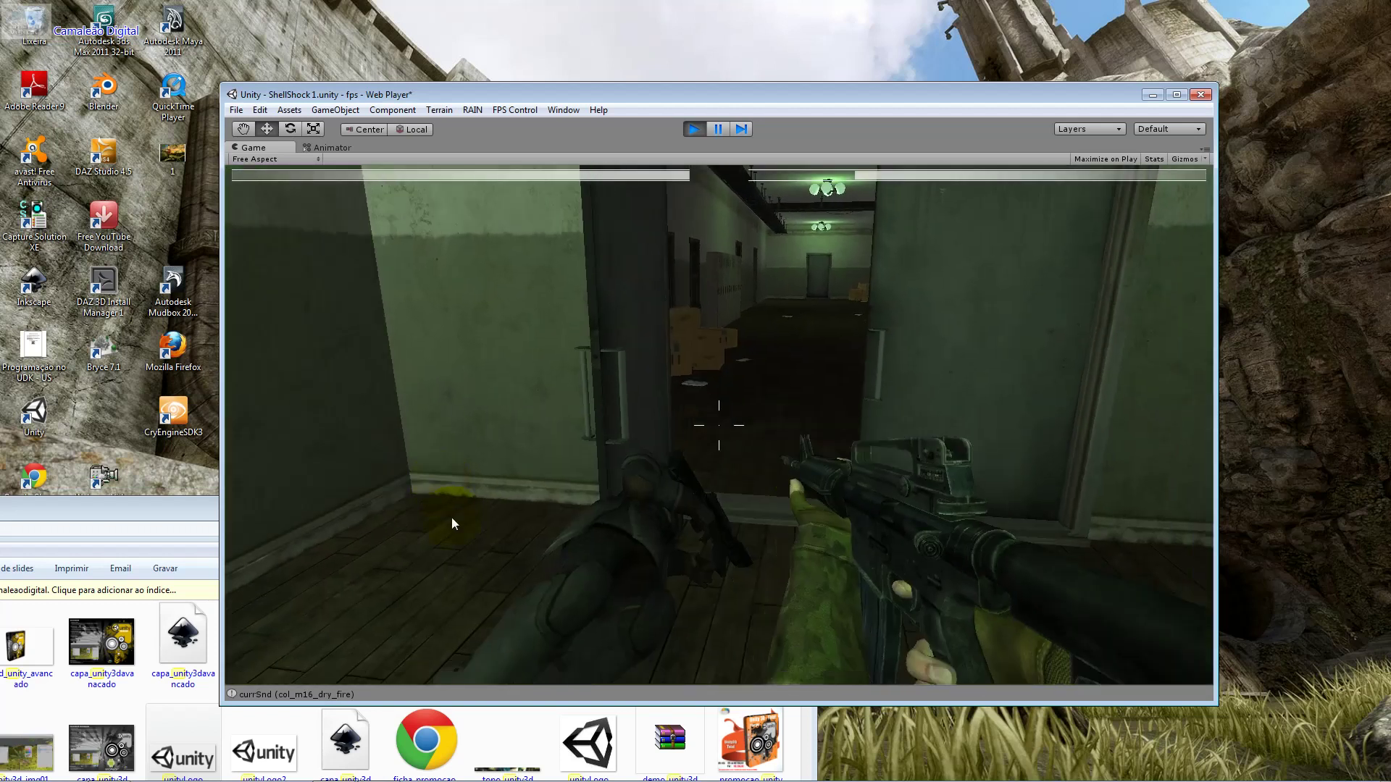
left_click(437, 608)
left_click(437, 667)
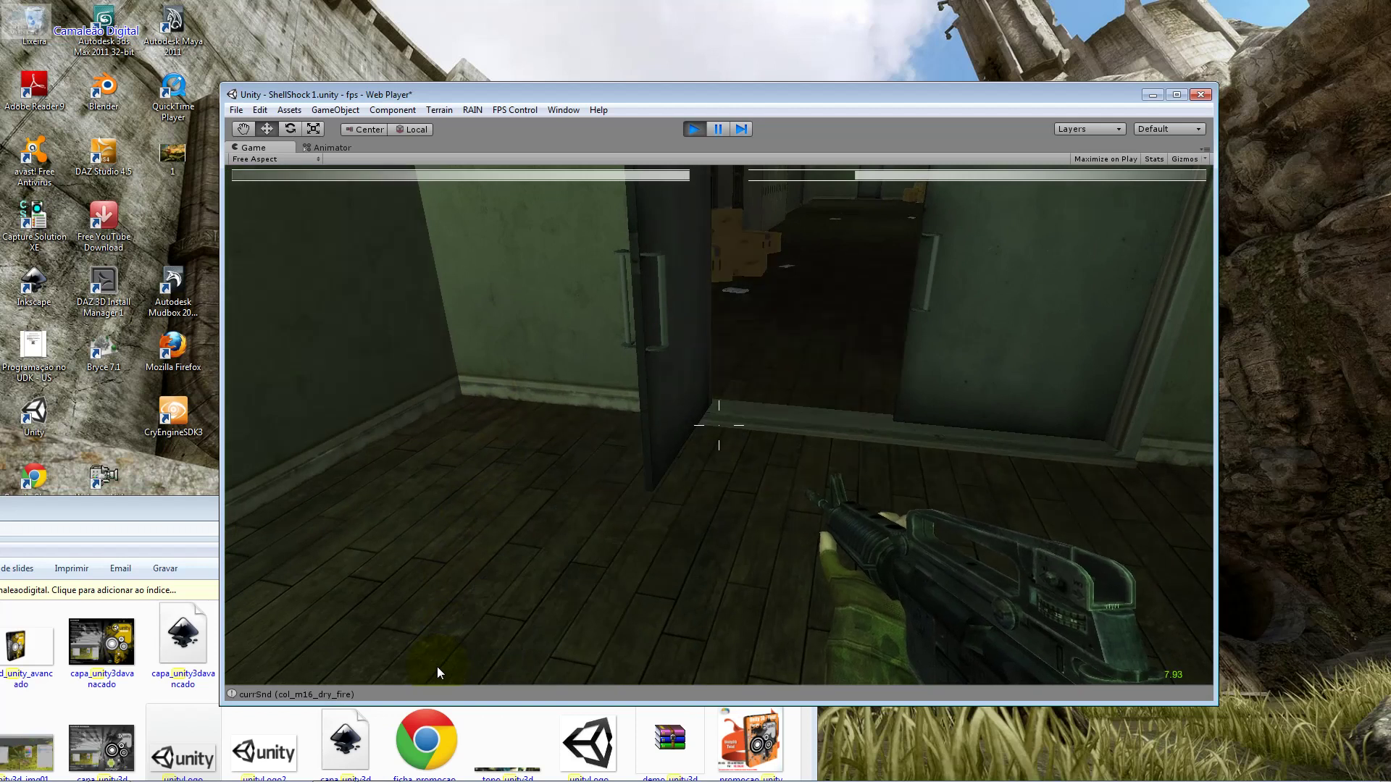
left_click(694, 130)
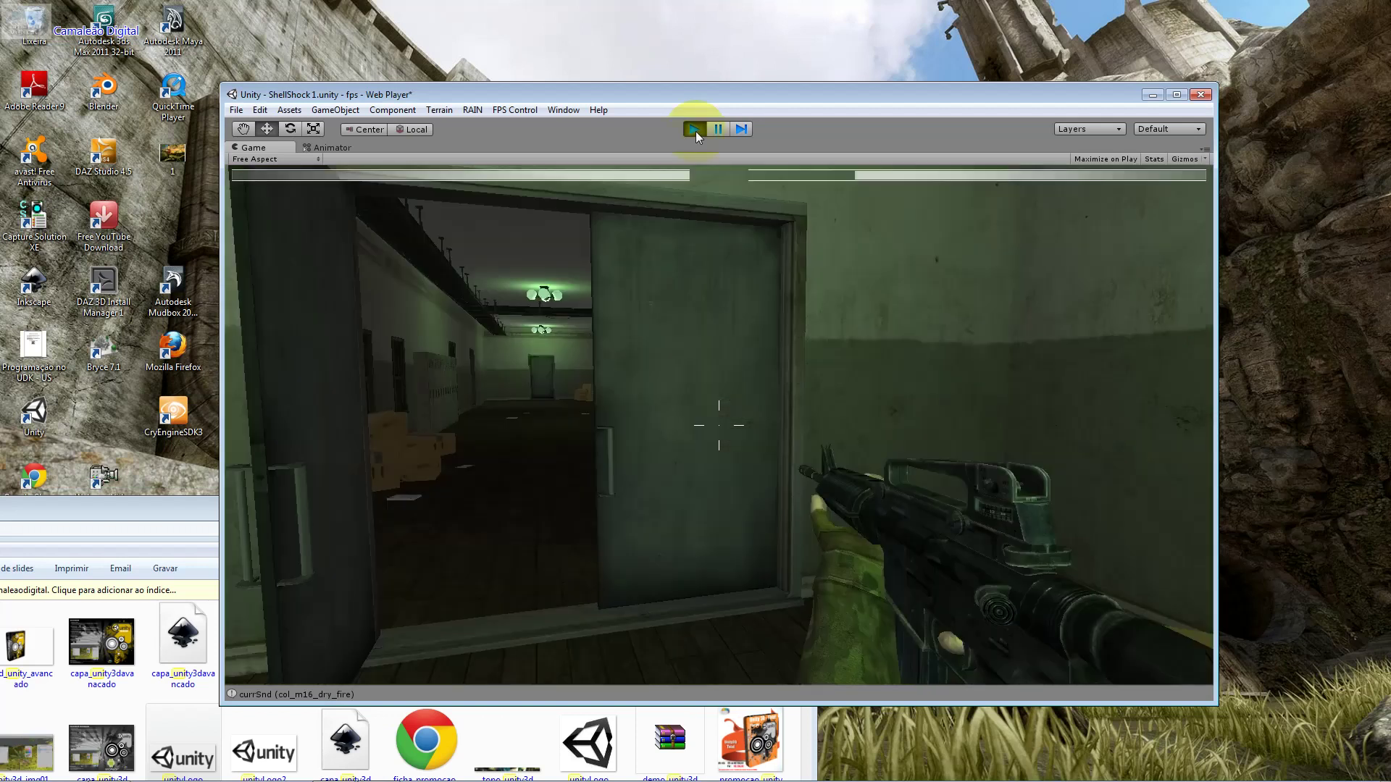
left_click(694, 130)
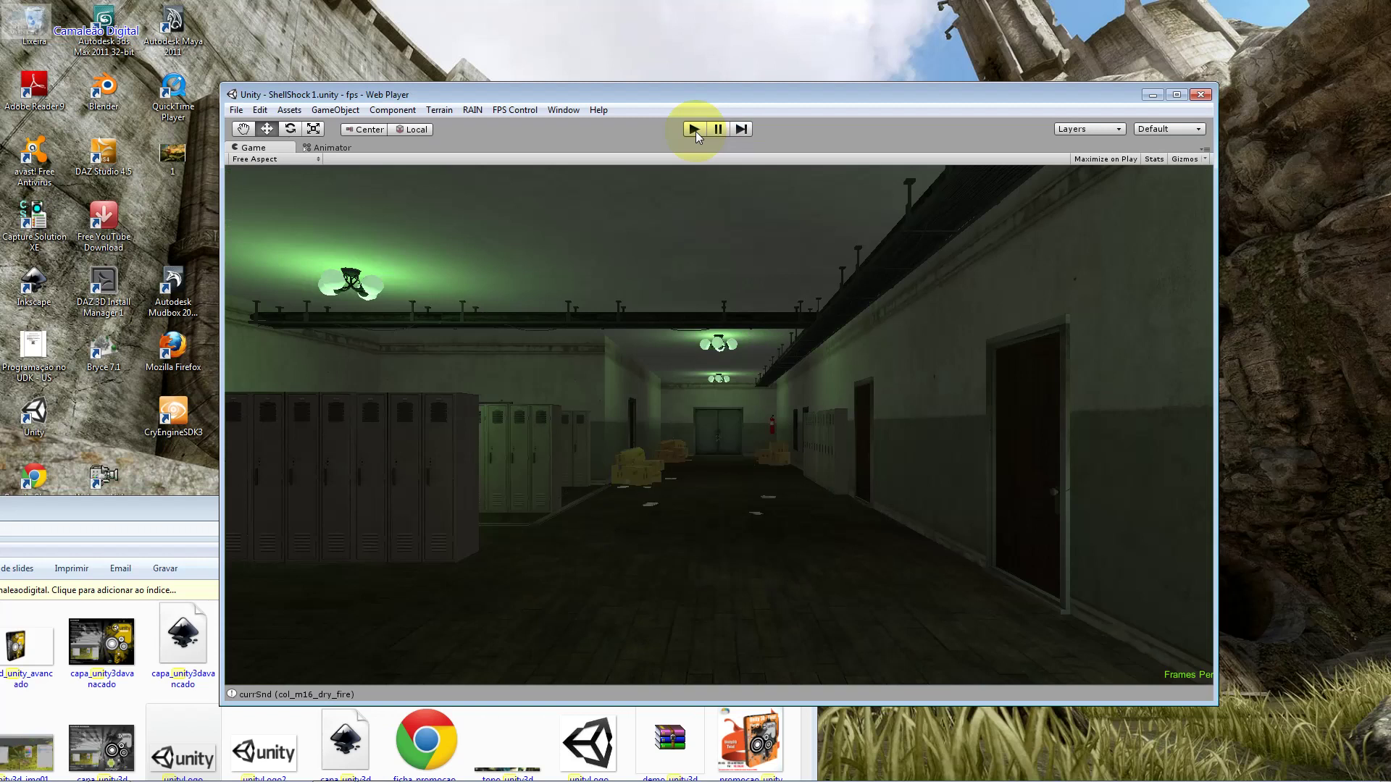
Check the Free Aspect dropdown and the Pan and Scale toolbar tools
left_click(311, 160)
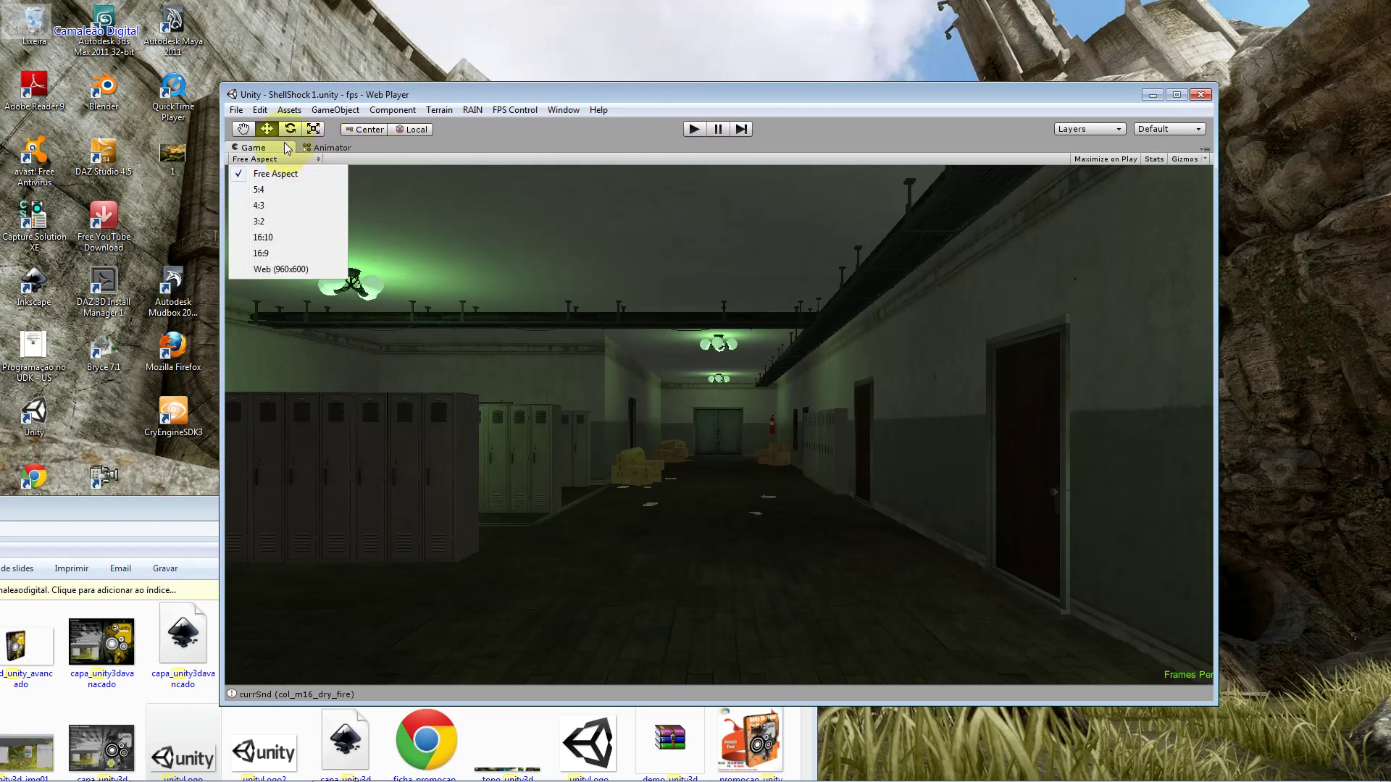
left_click(245, 131)
left_click(312, 129)
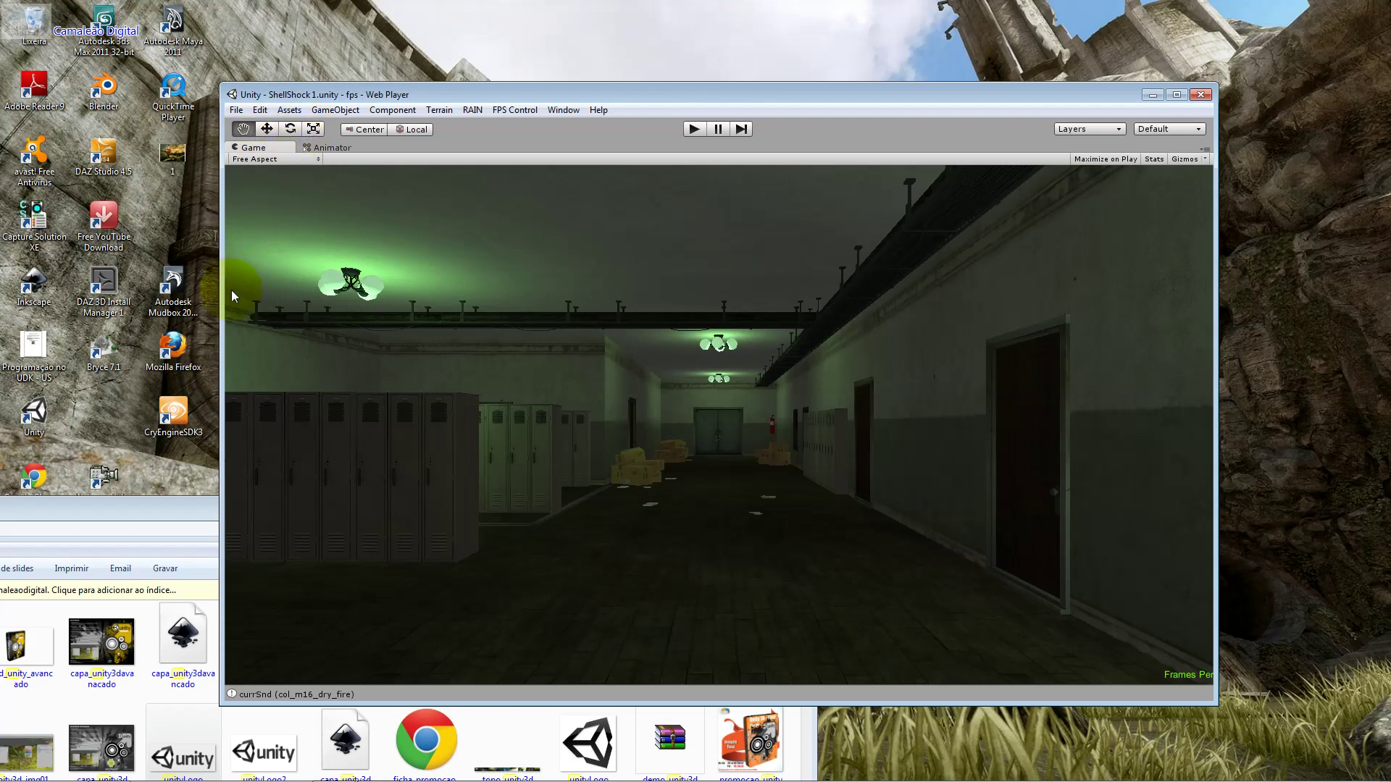
Close the Explorer window and shrink the Unity window toward the right
left_click(192, 500)
left_click(802, 509)
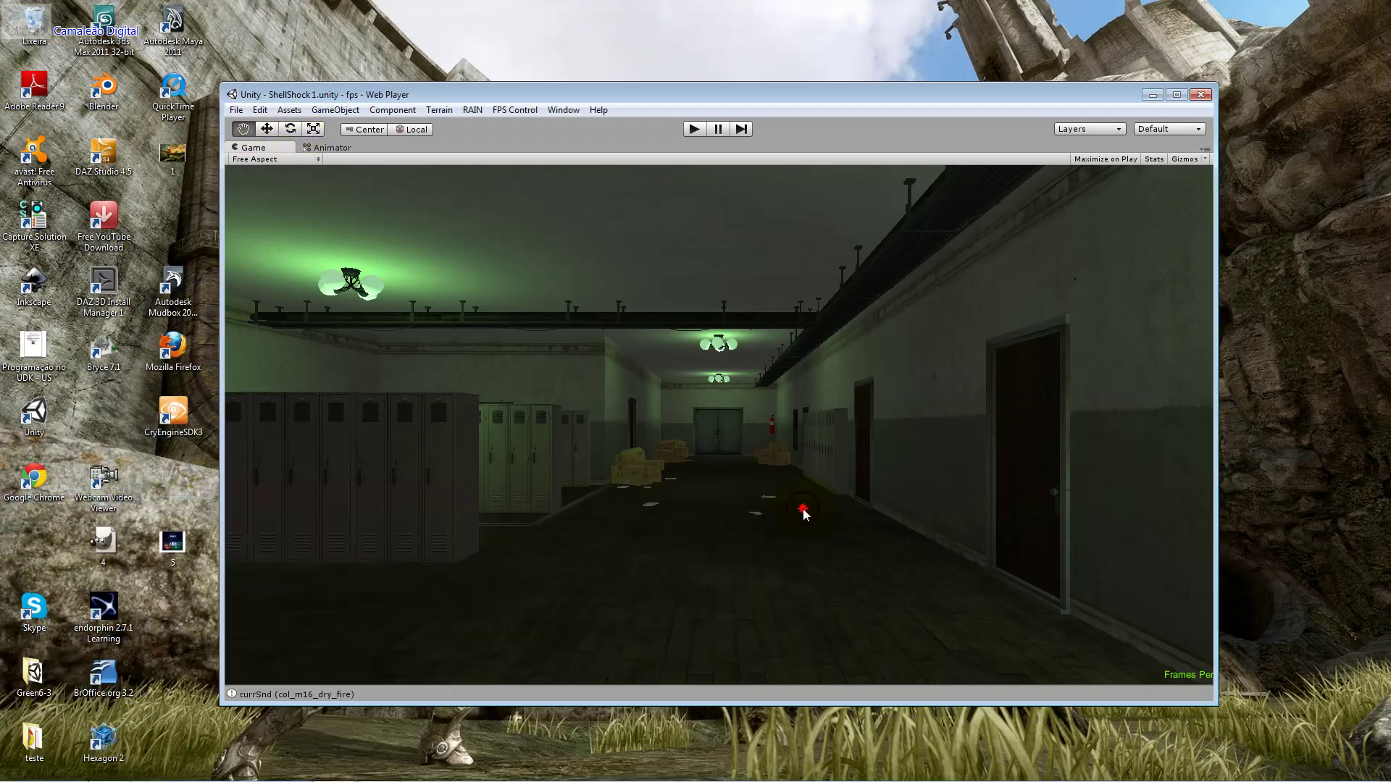
left_click(313, 129)
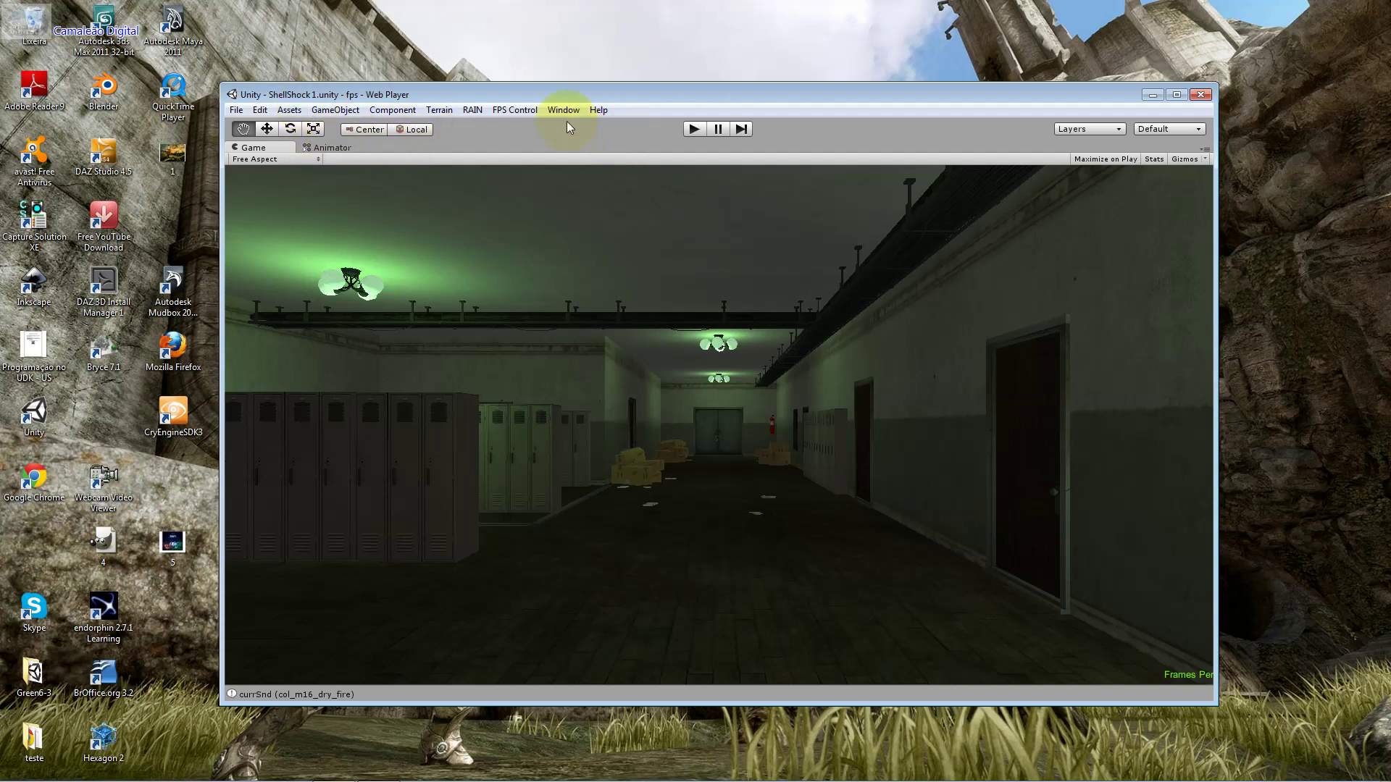
left_click_drag(222, 83, 439, 162)
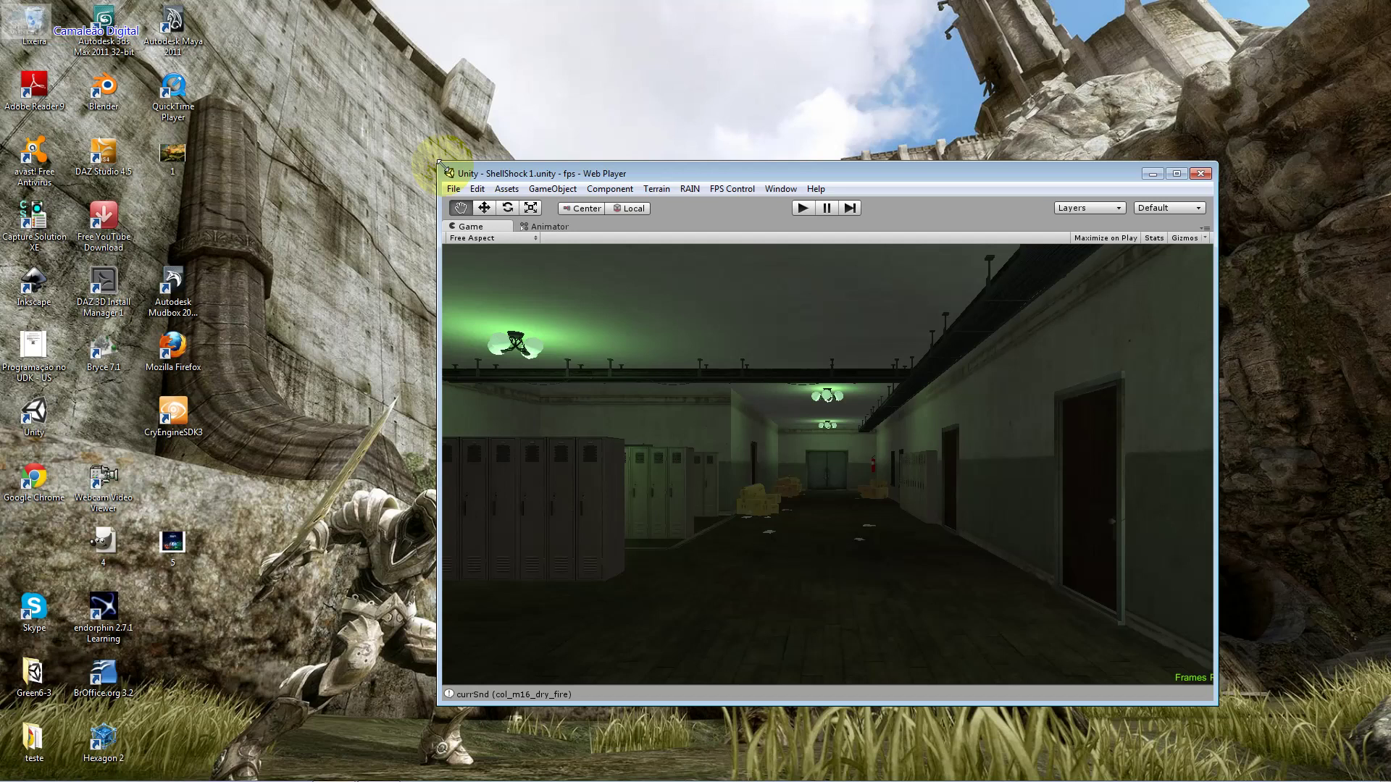
Return to the Unity editor and bring up the Project asset browser
key("alt+Tab")
key("alt+shift+Tab")
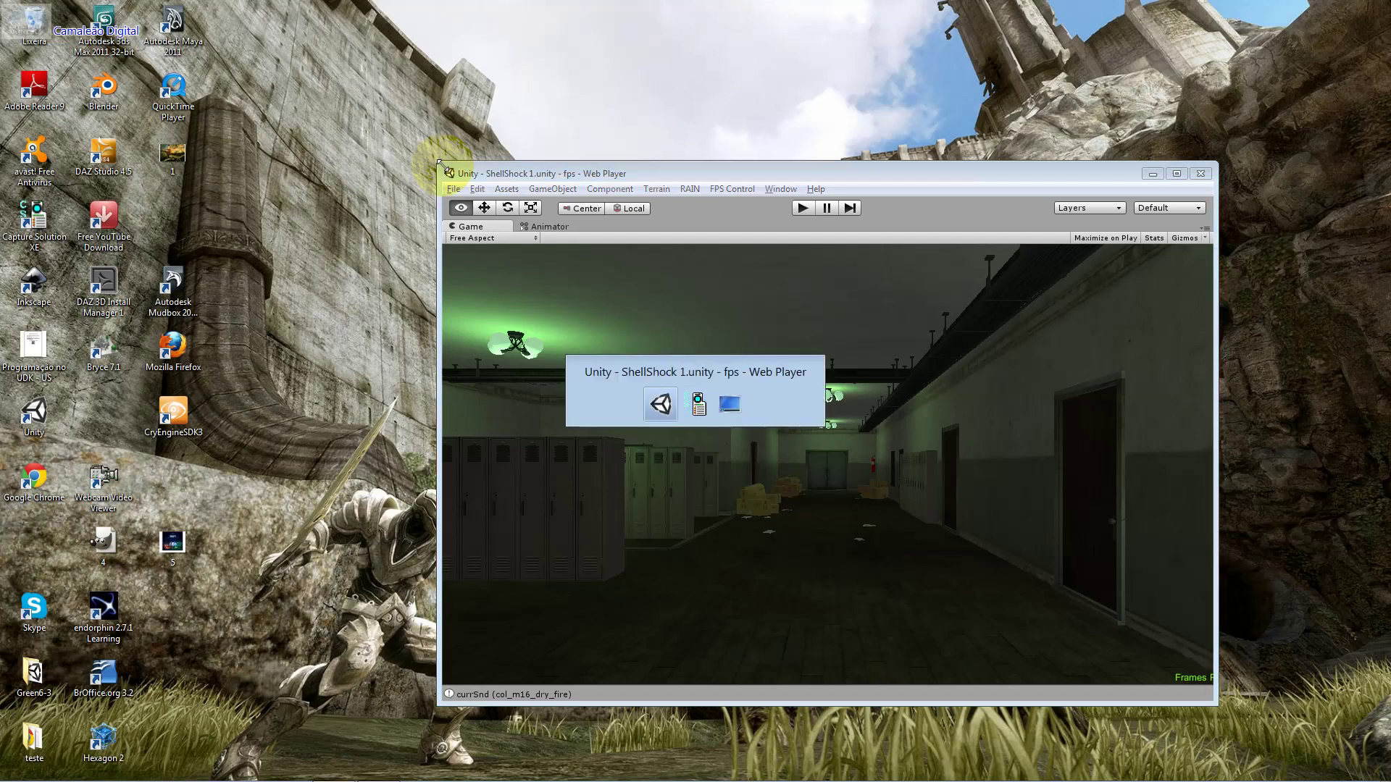
left_click(780, 189)
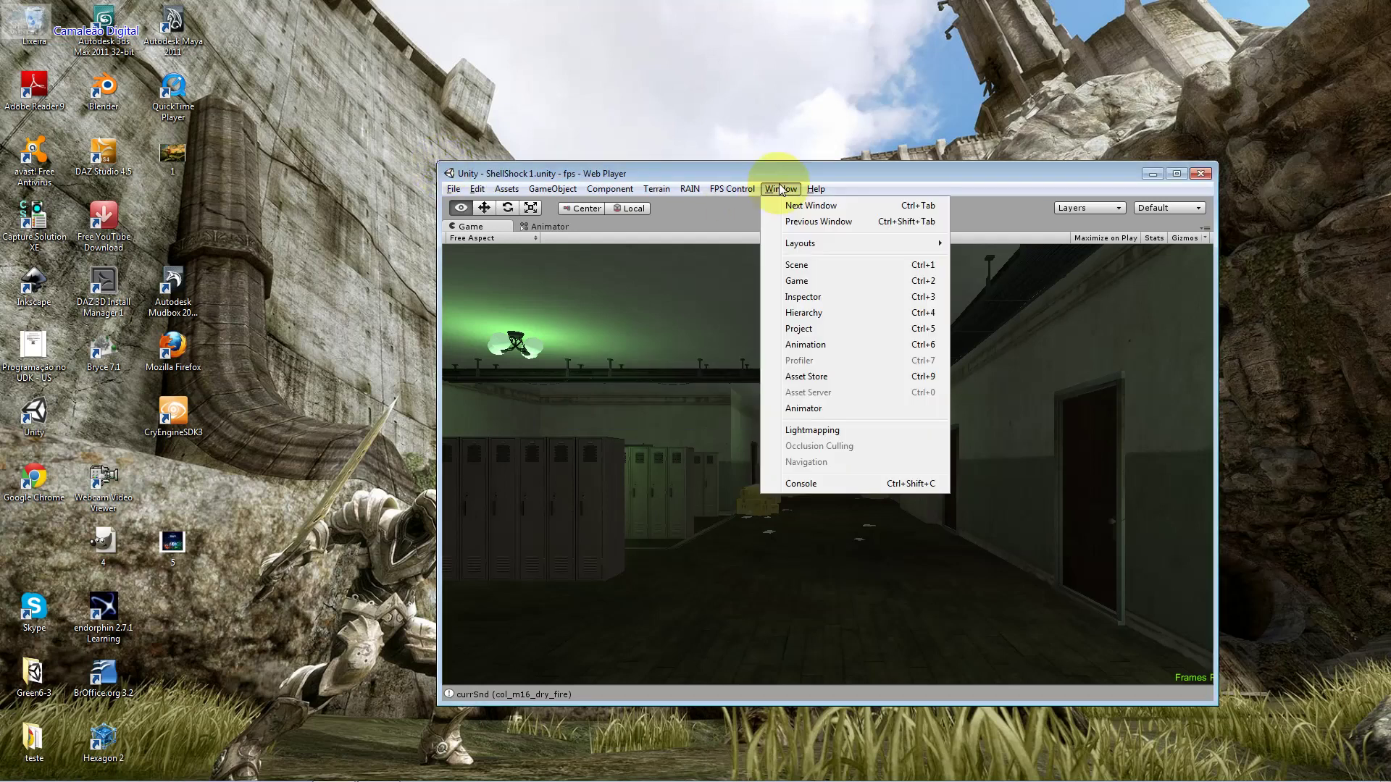
left_click(825, 324)
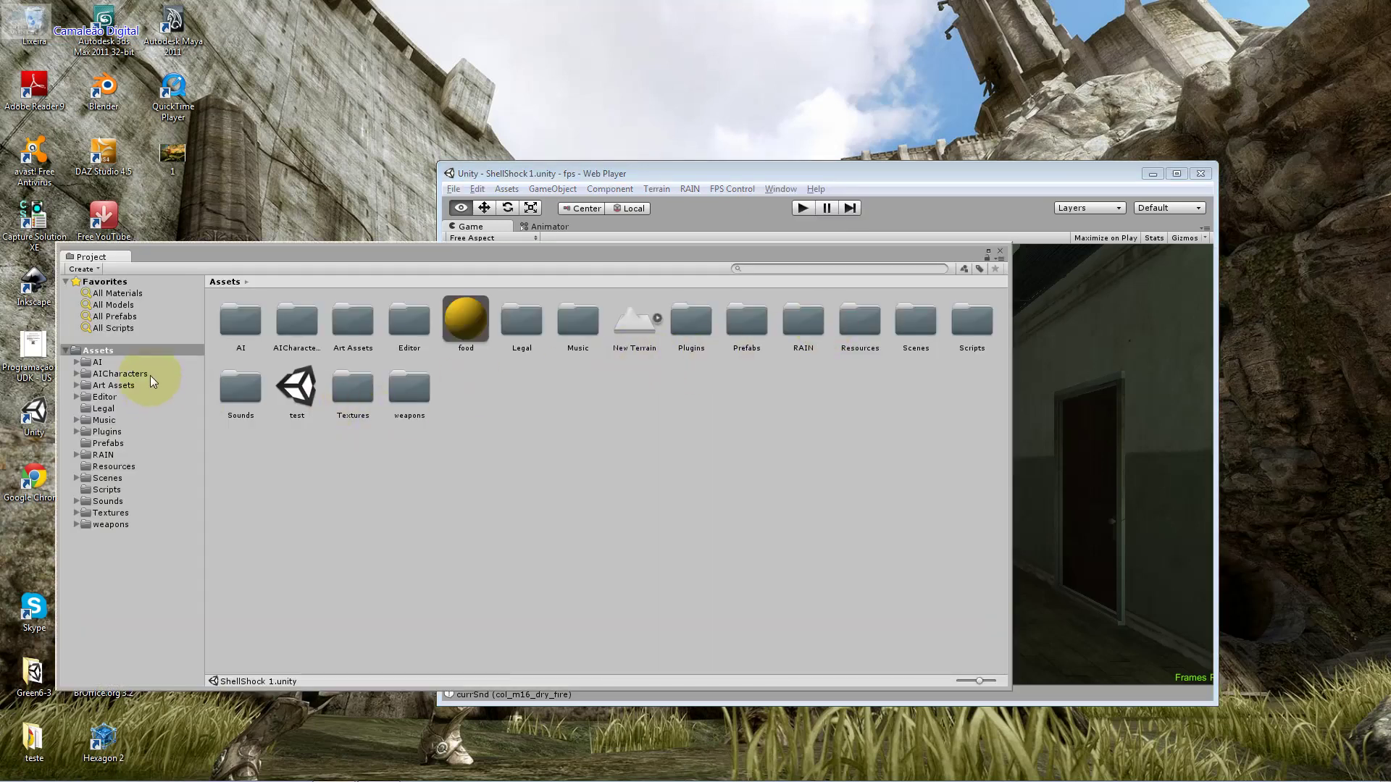
left_click(118, 442)
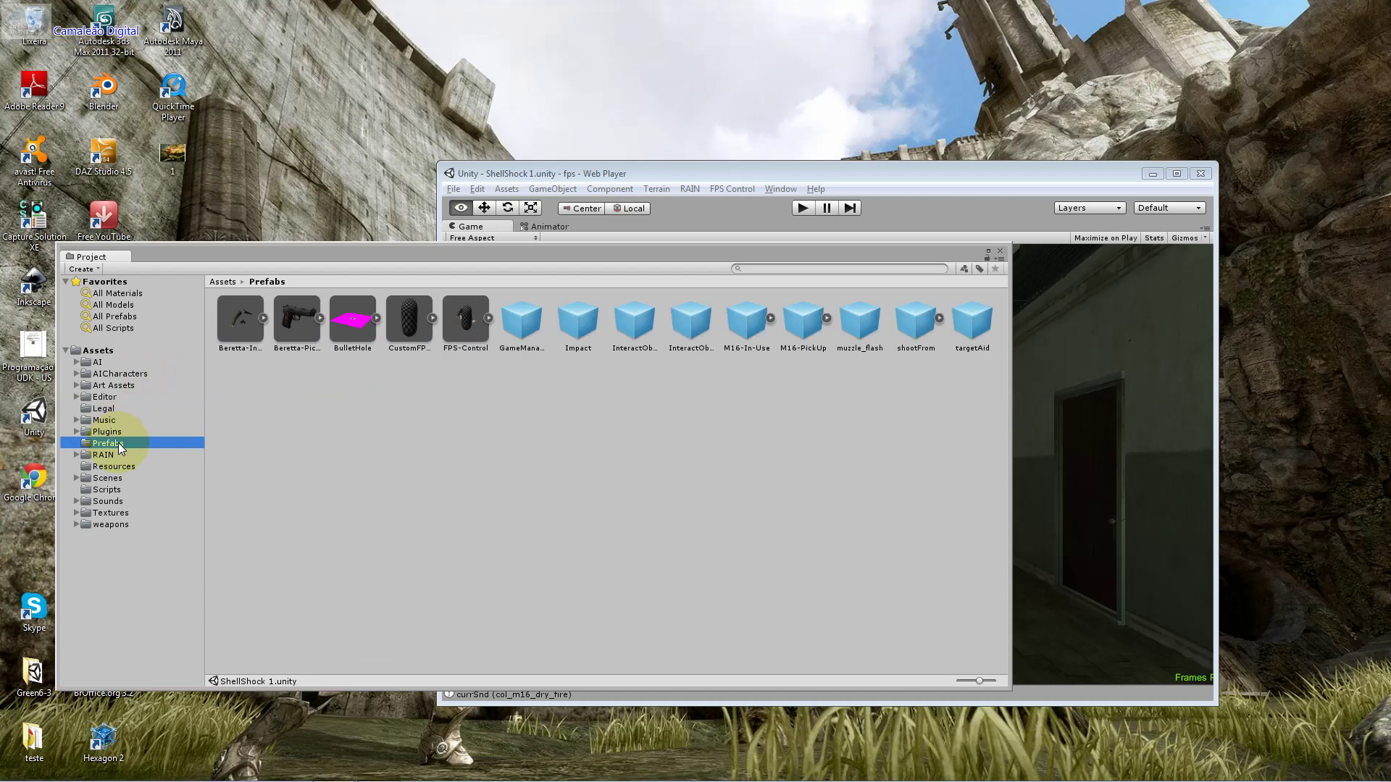
Explore the Art Assets subfolders: ShellShock-Environment, Level Decals, Standard Assets and Character Controllers
left_click(118, 383)
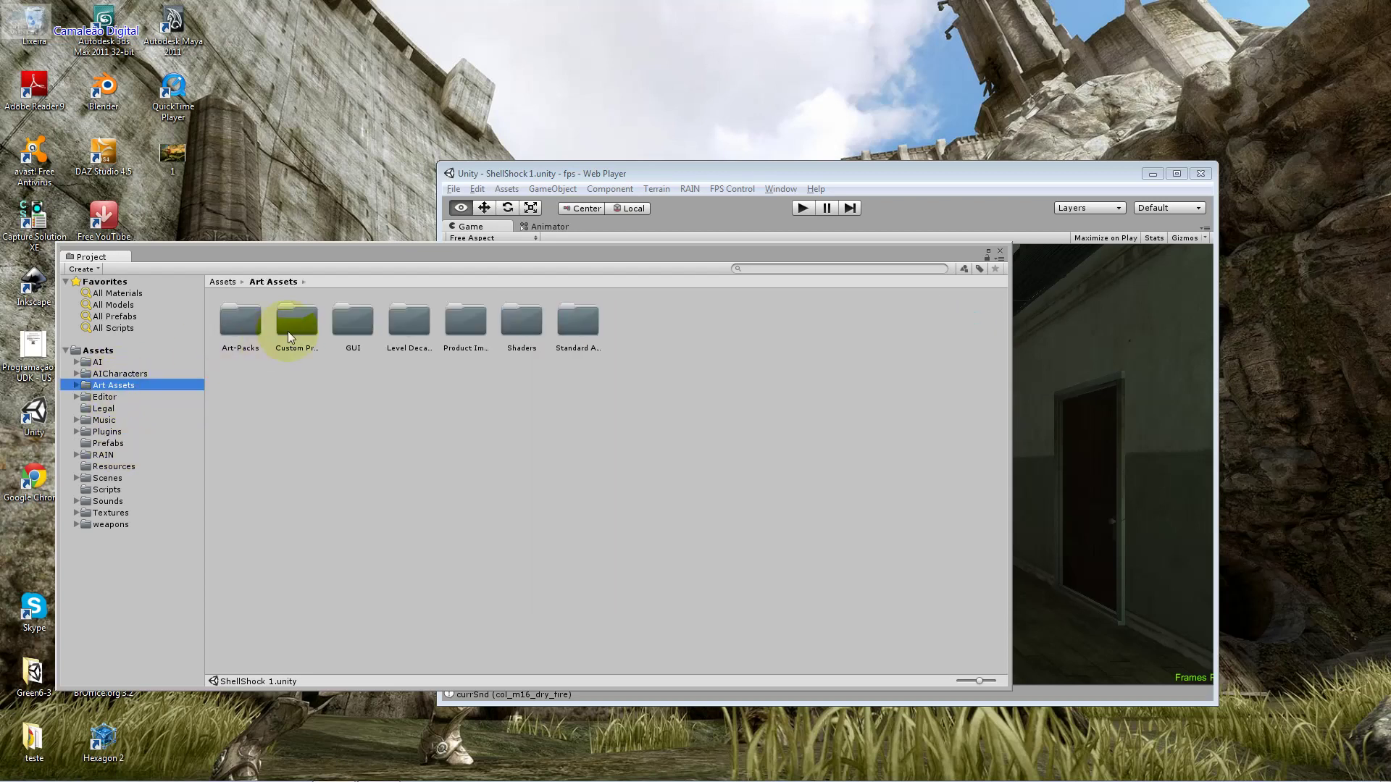
left_click(290, 330)
left_click(241, 325)
double_click(240, 333)
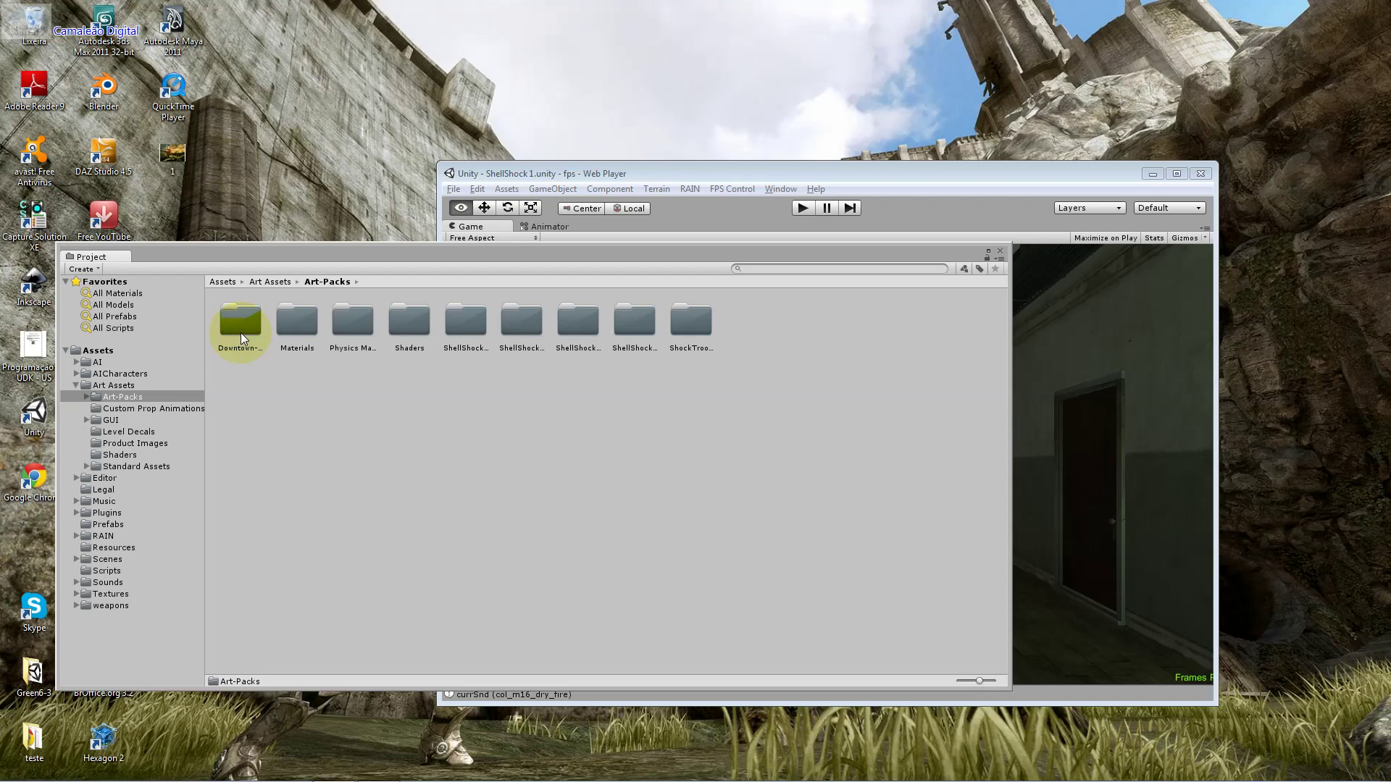
double_click(465, 323)
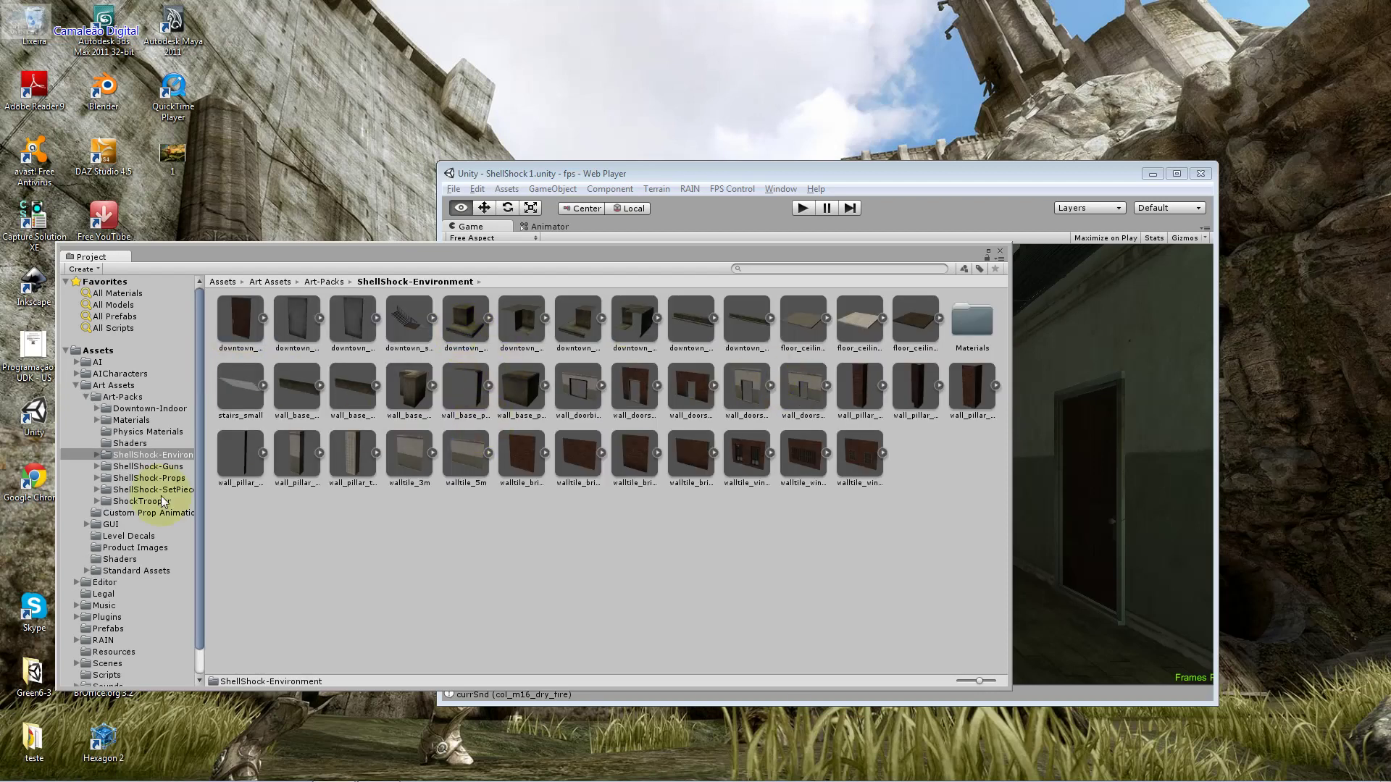
left_click(179, 386)
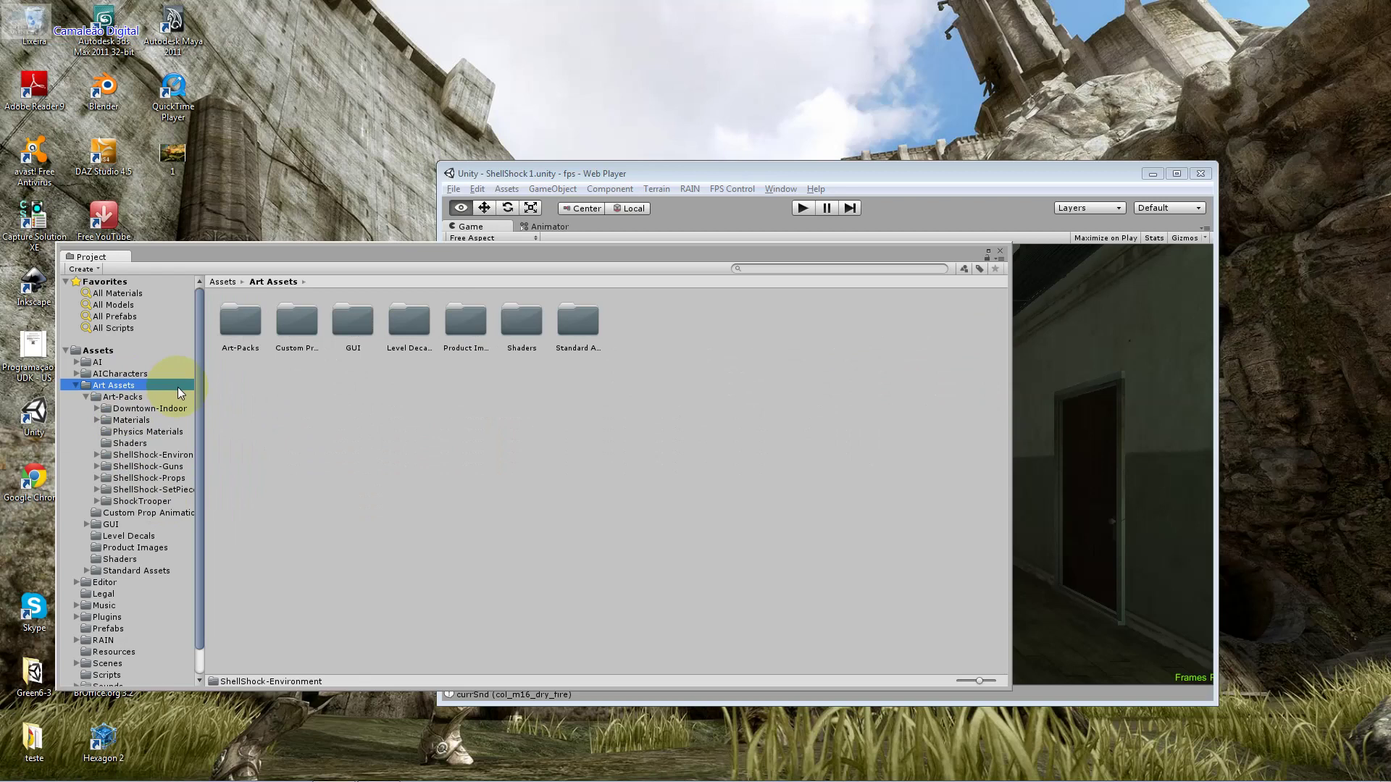
double_click(428, 322)
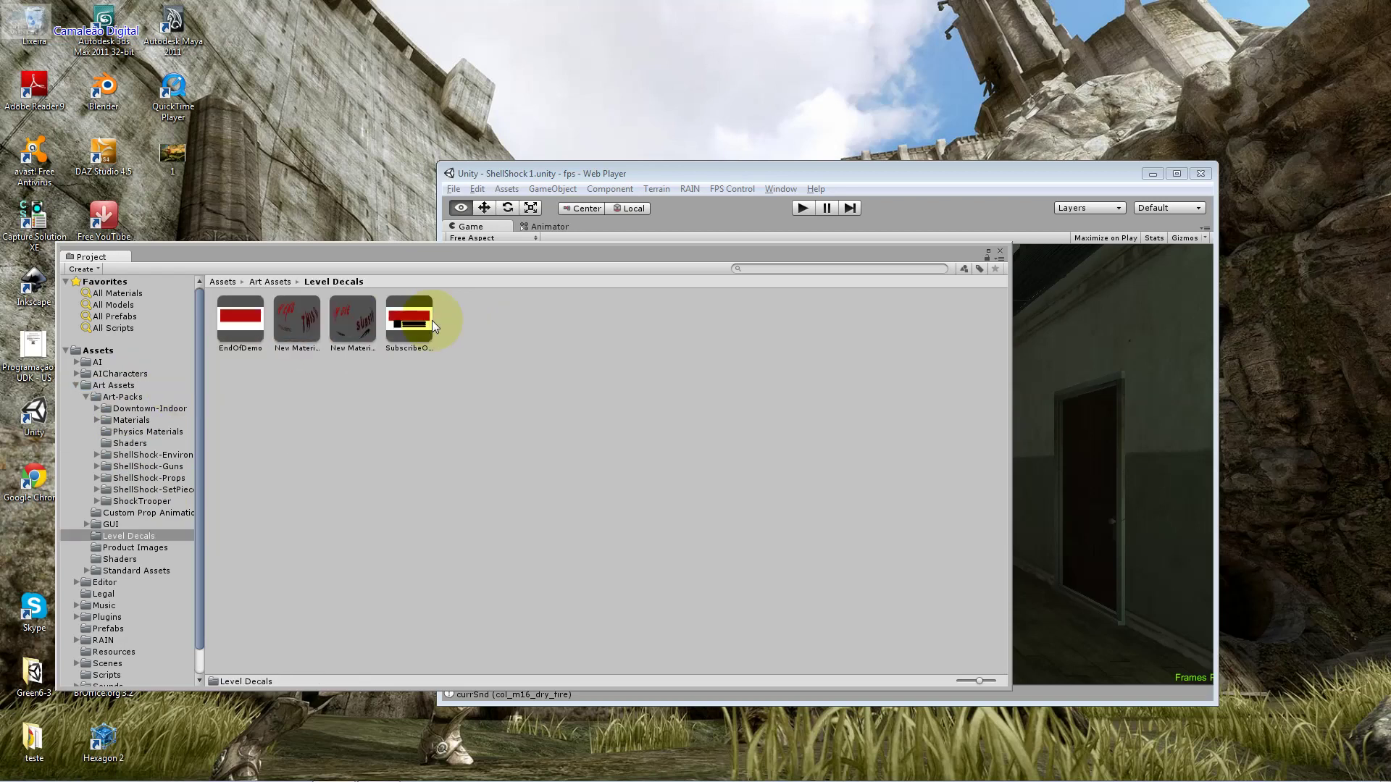
left_click(134, 386)
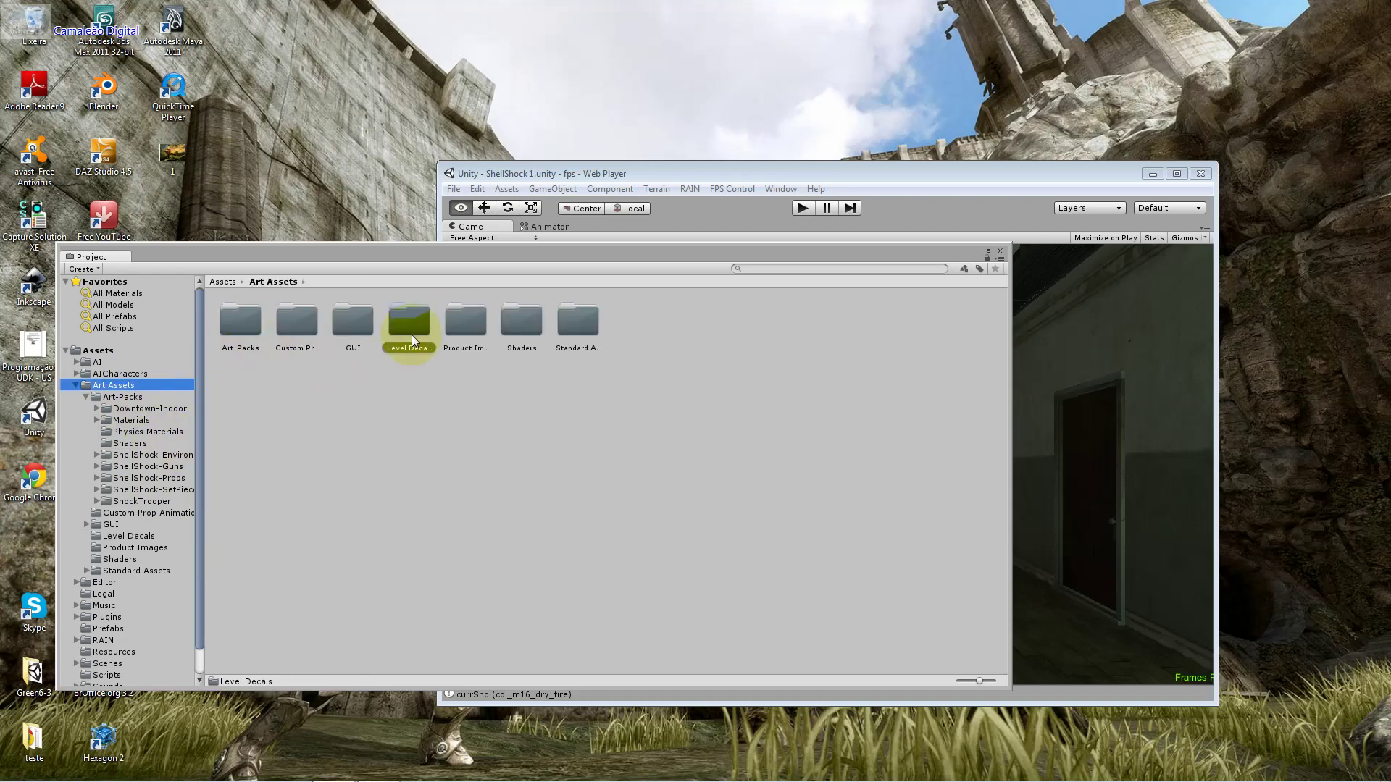
left_click(480, 323)
double_click(594, 323)
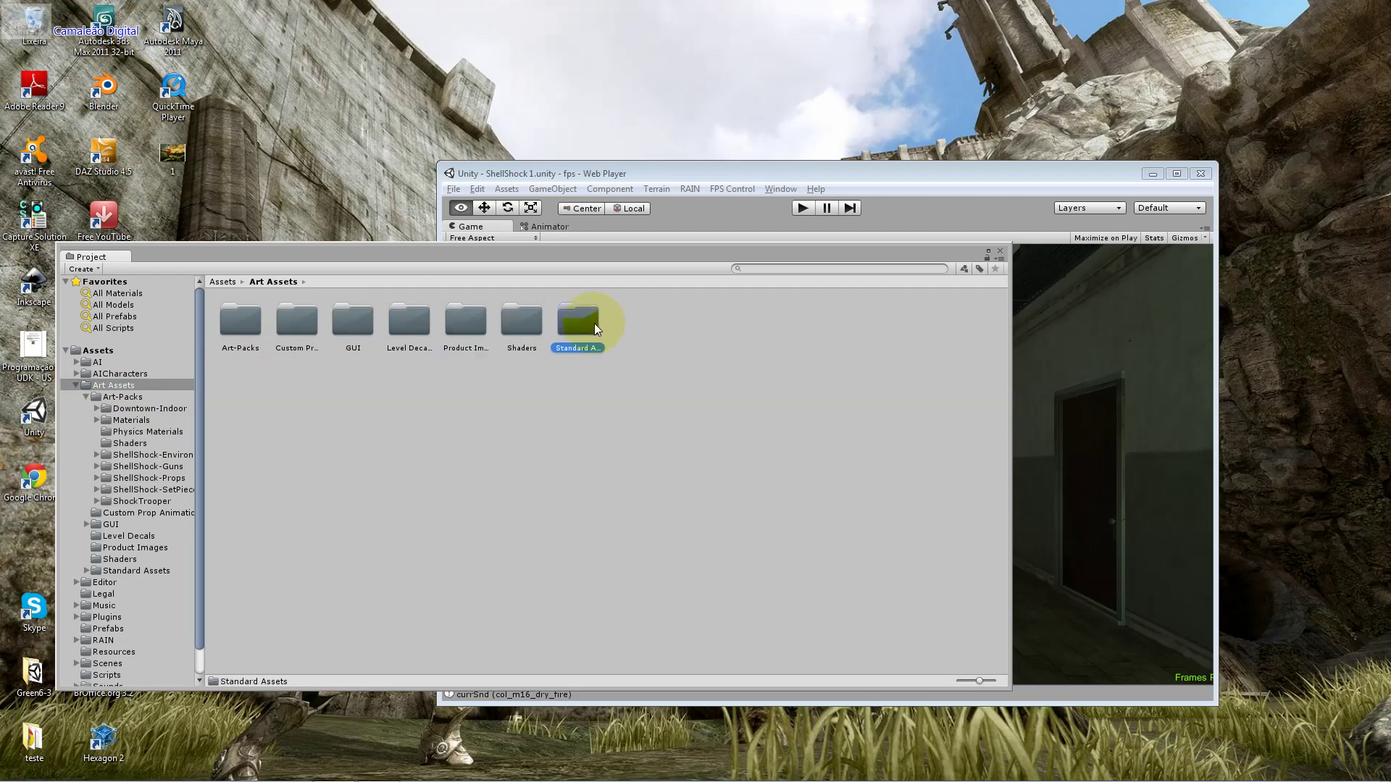
double_click(254, 319)
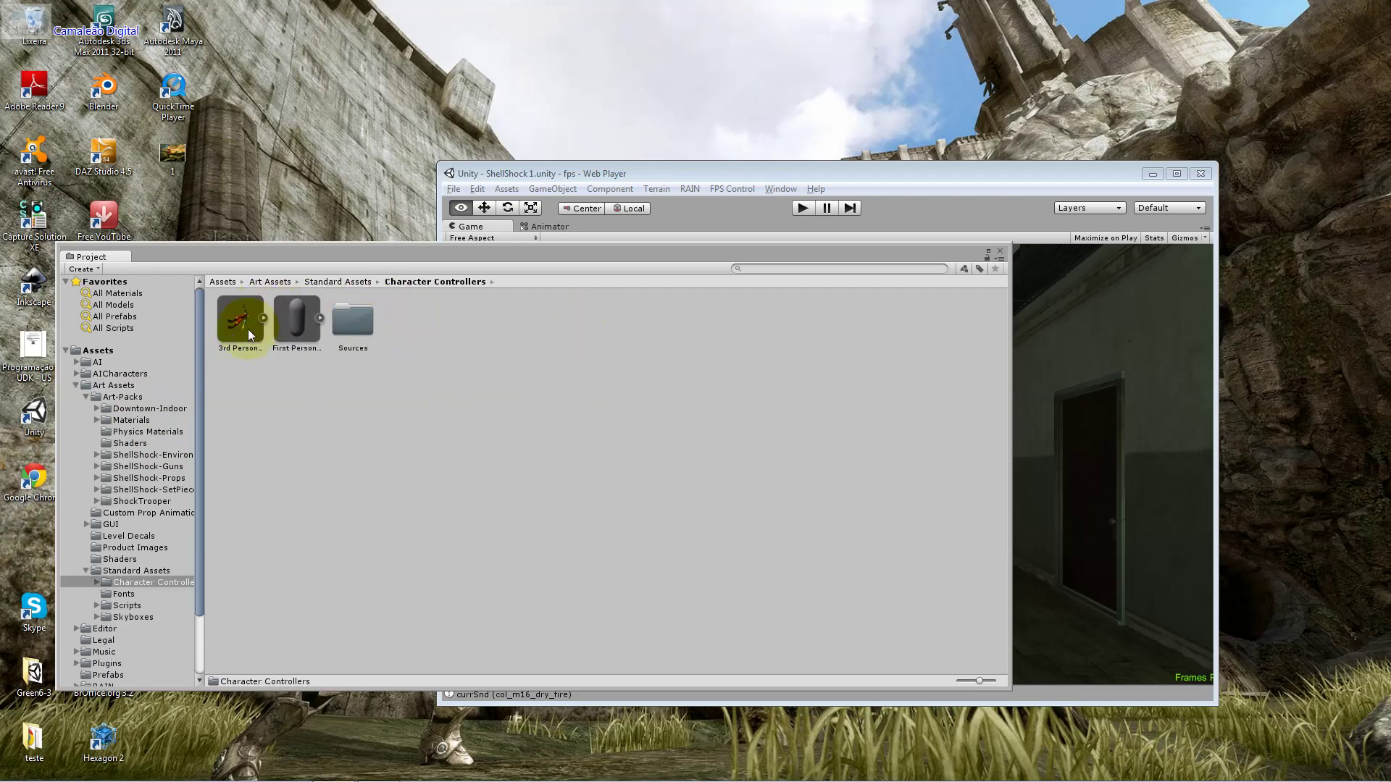
left_click(113, 386)
Browse the Art-Packs folder, checking Downtown-Indoor, Physics Materials, ShellShock-Guns and the asset-type filter
double_click(254, 346)
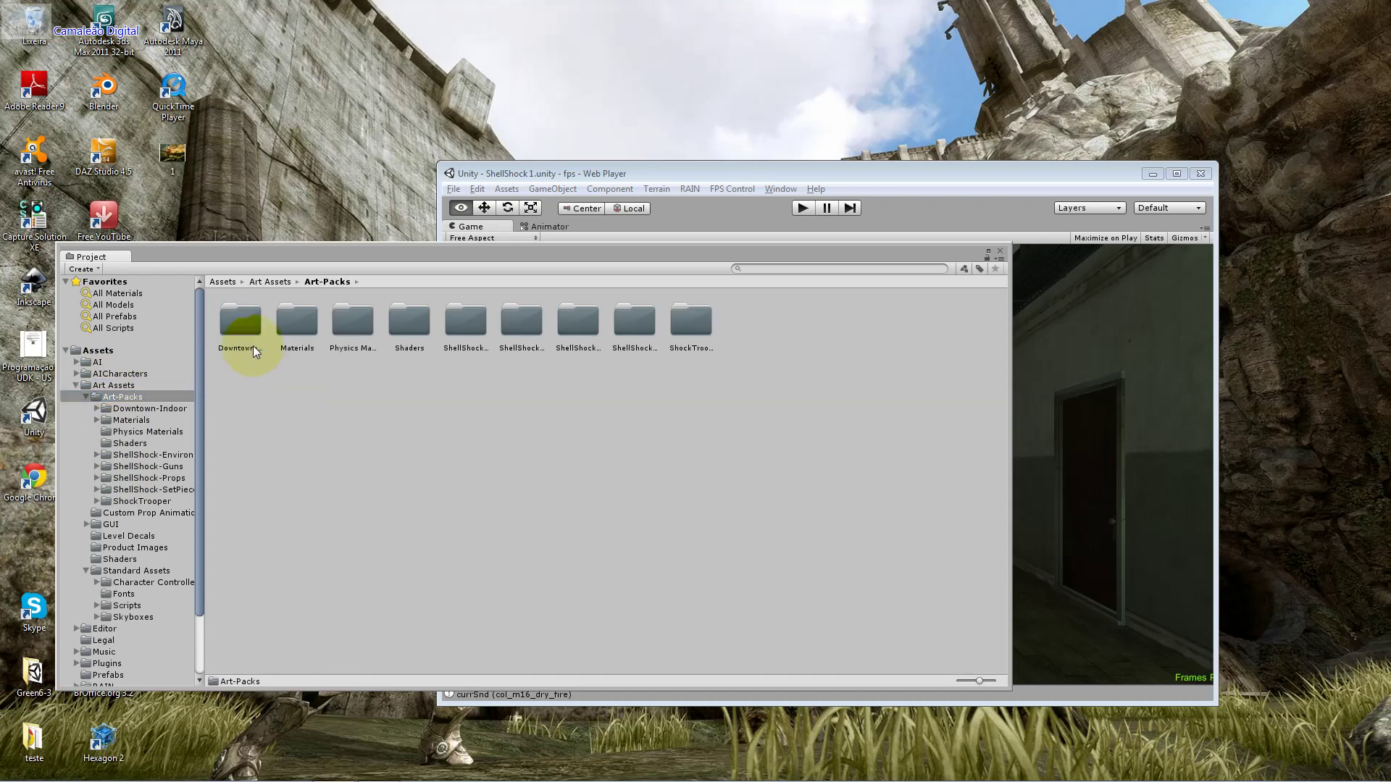
double_click(239, 323)
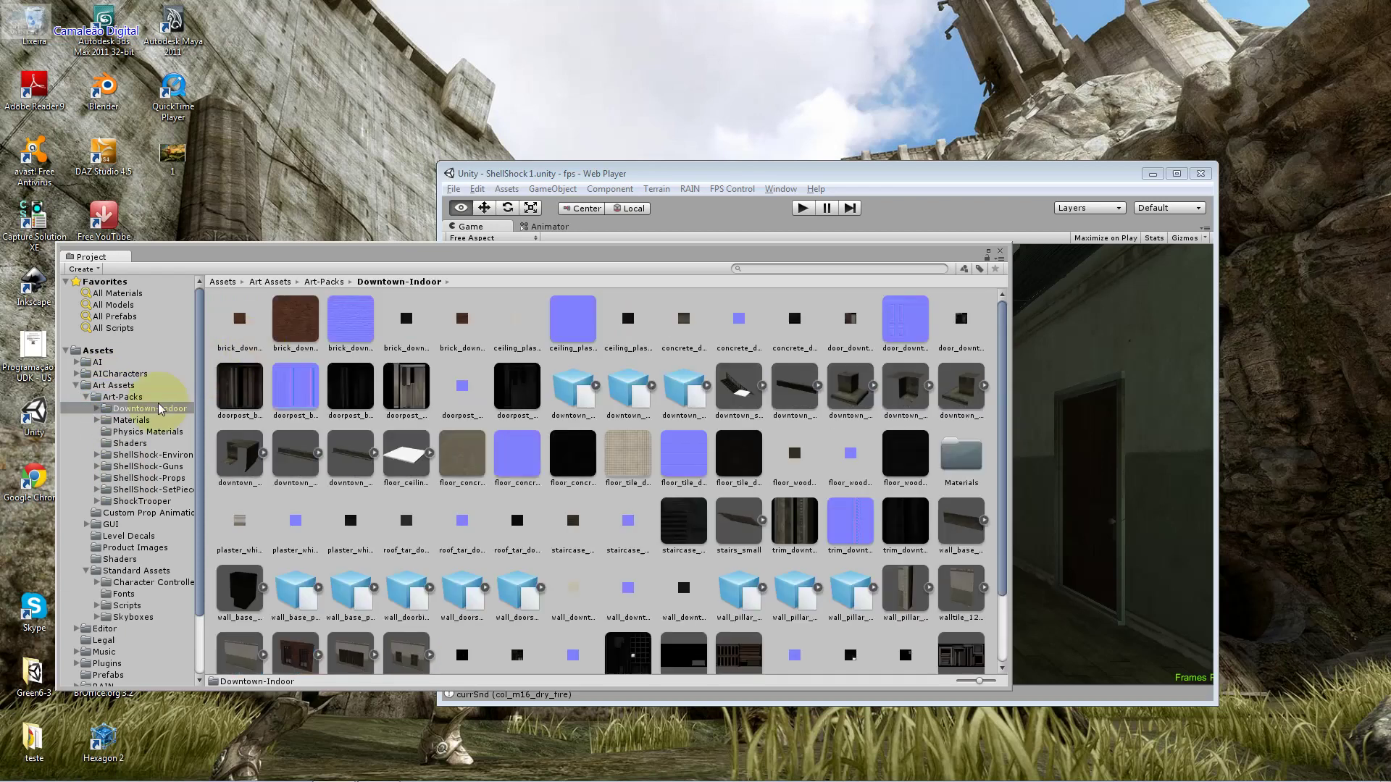
left_click(132, 397)
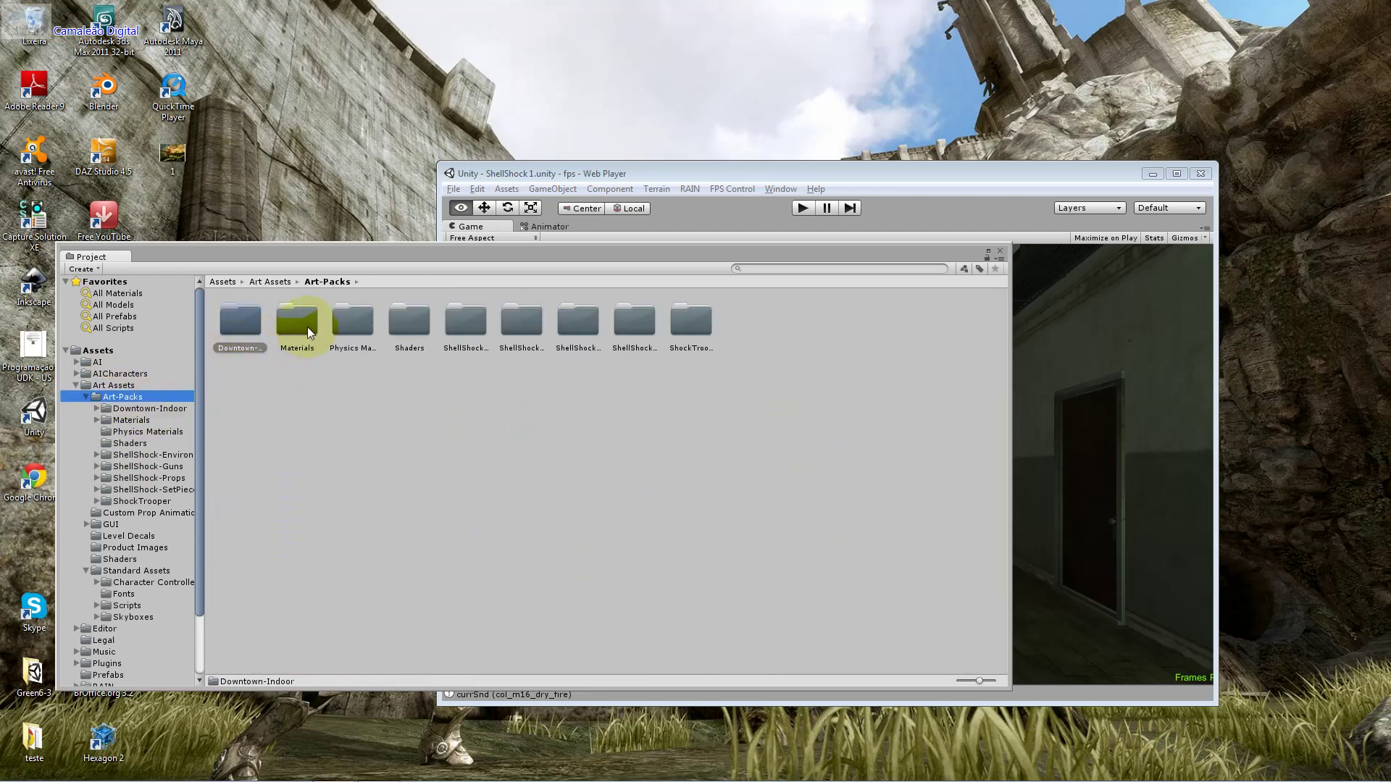
left_click(350, 328)
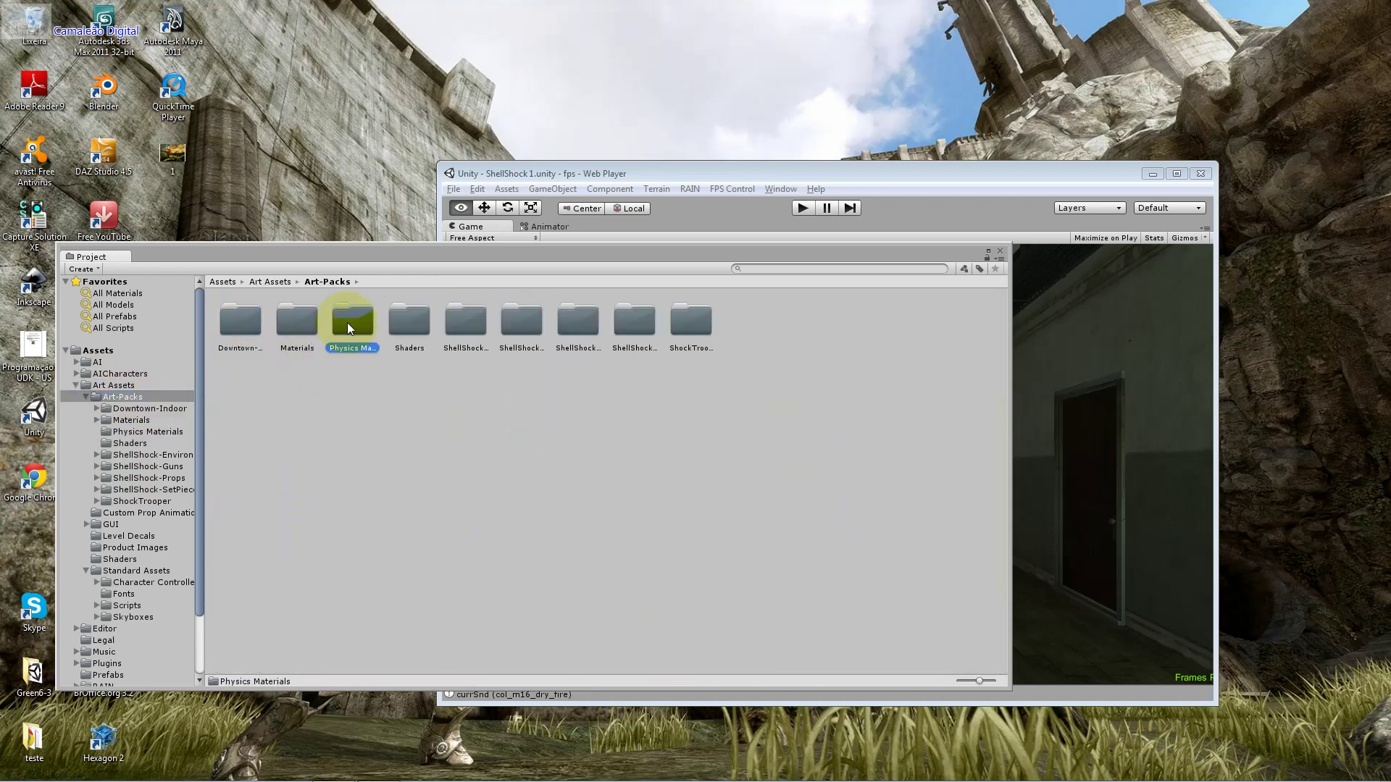
left_click(503, 322)
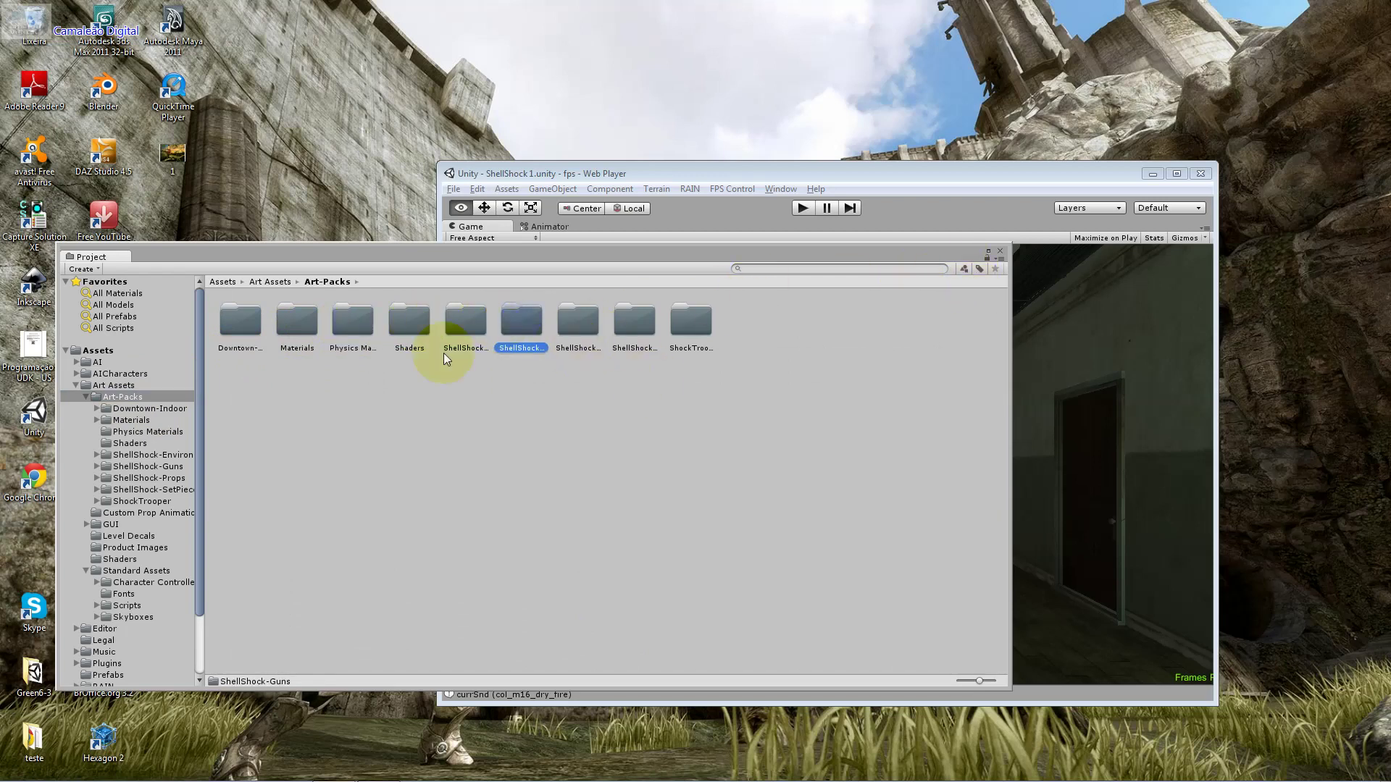
right_click(434, 397)
left_click(350, 280)
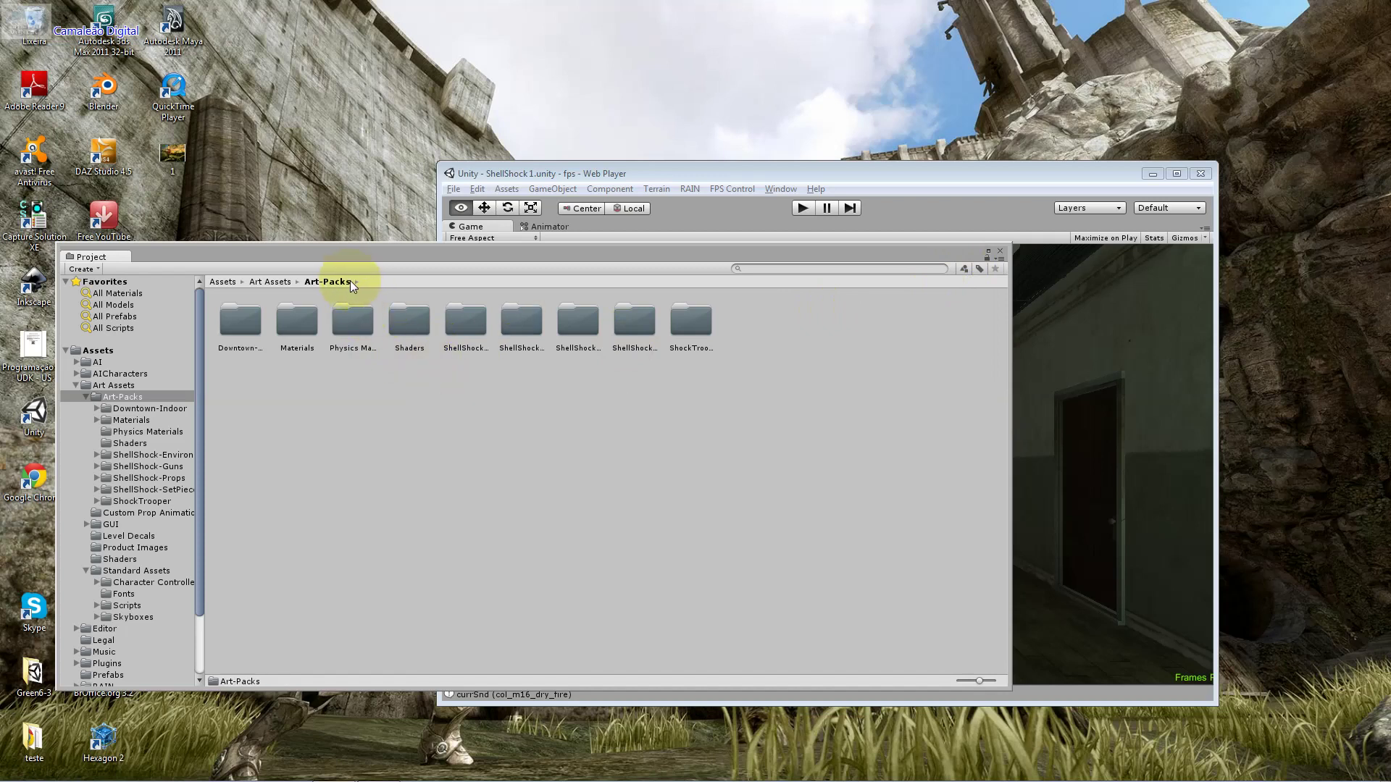
left_click(965, 270)
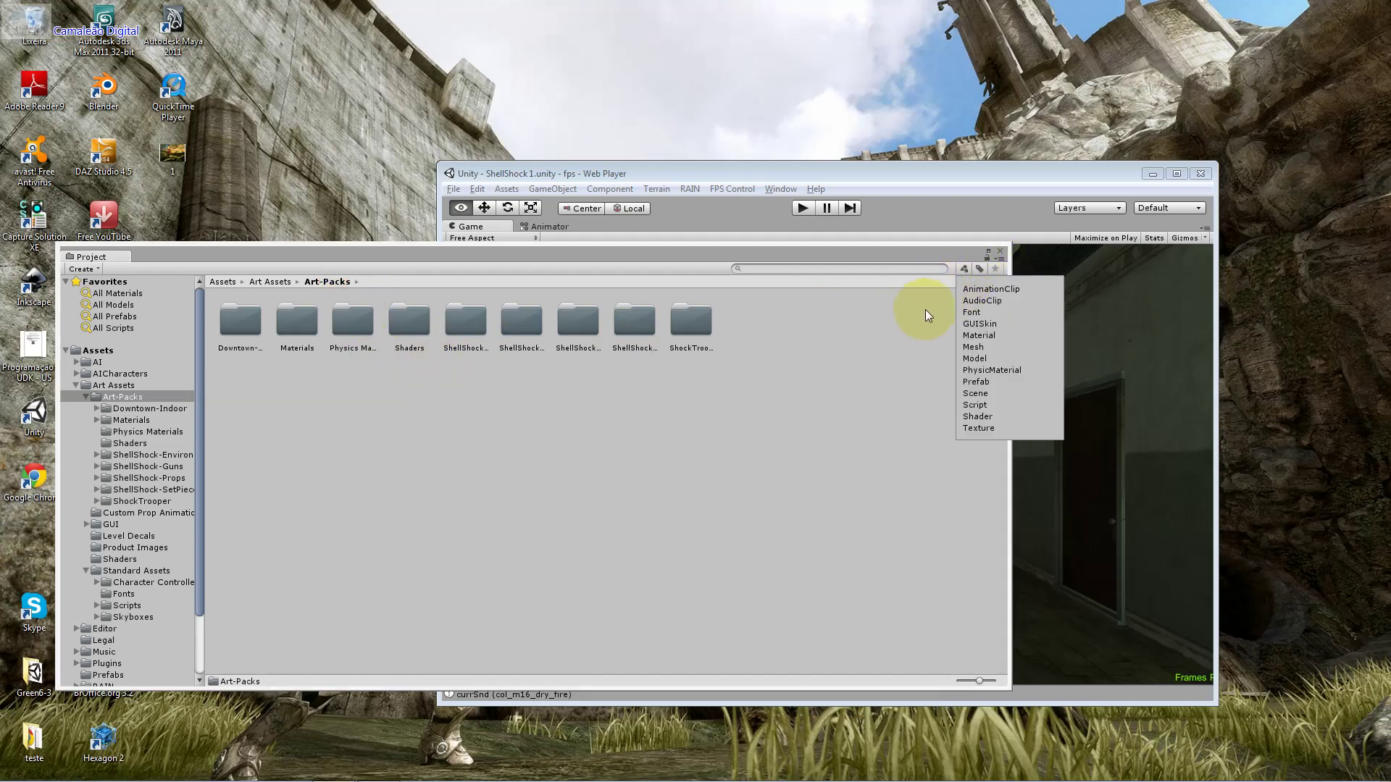
left_click(833, 319)
Go into ShockTrooper > ShockTrooper2 and select the ShockTrooper@AimEnd model asset
double_click(641, 323)
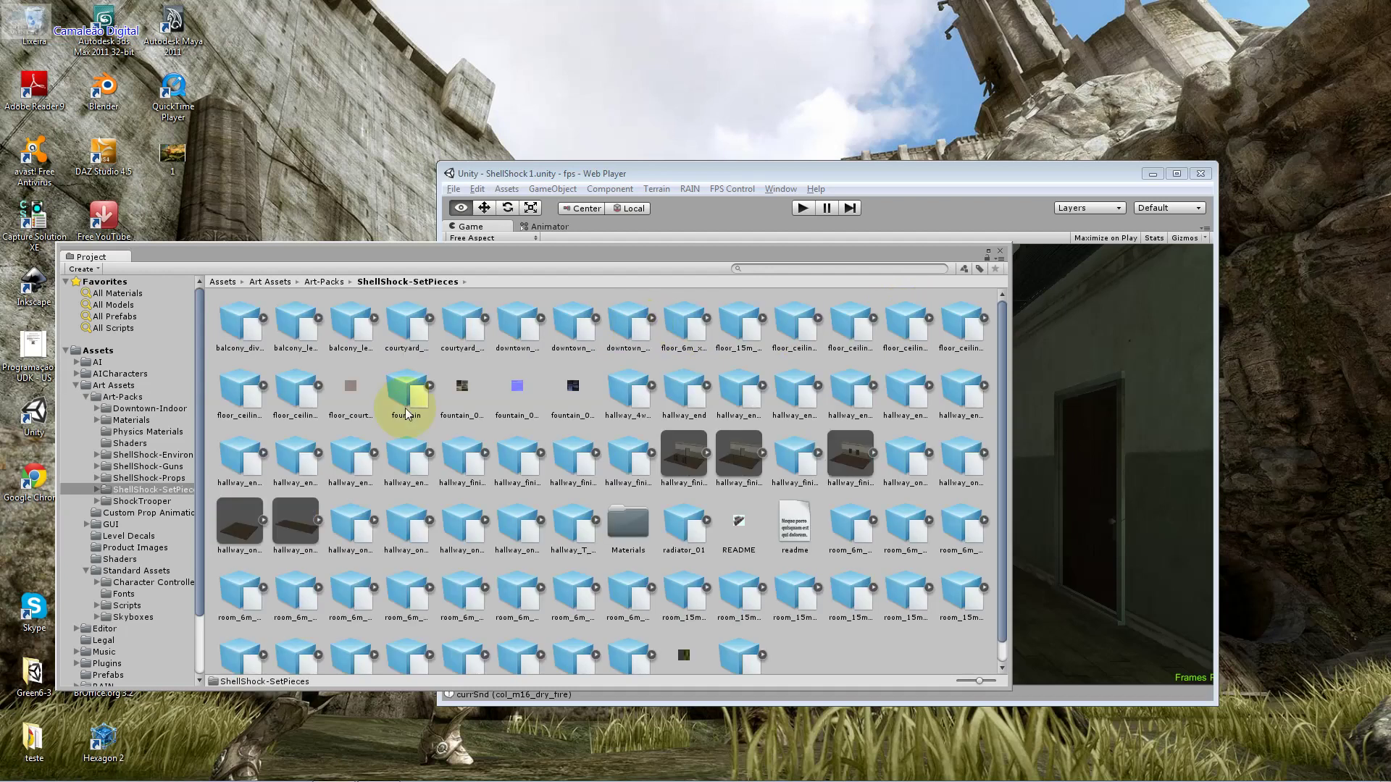
left_click(143, 478)
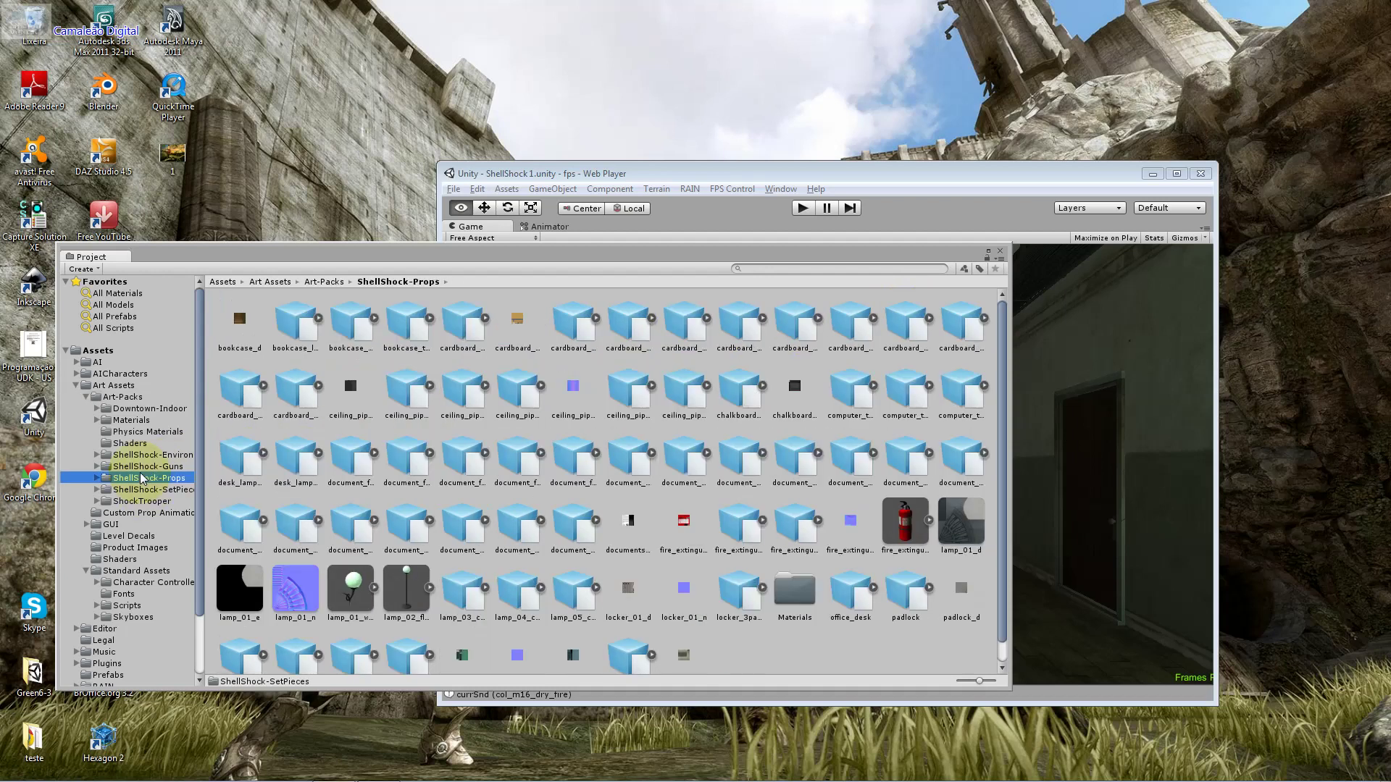
left_click(146, 466)
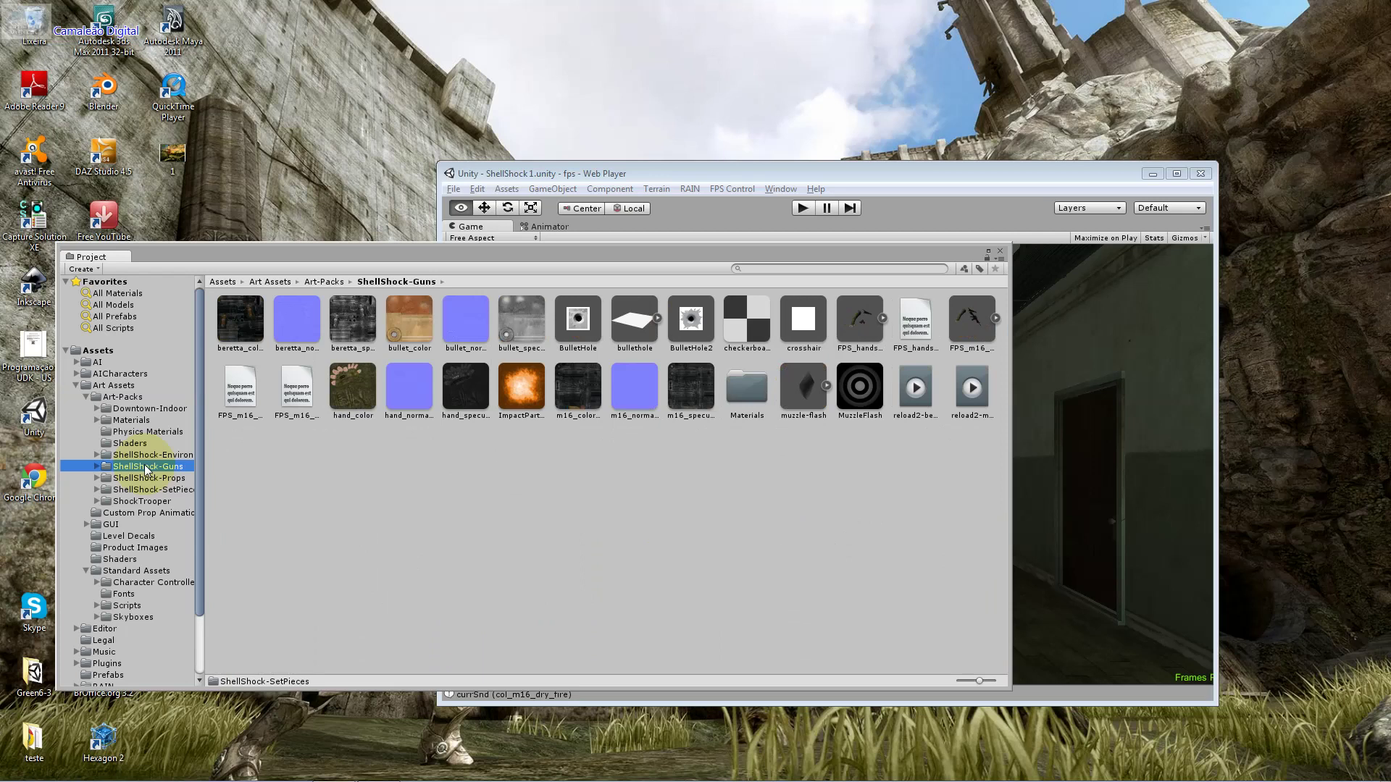
left_click(148, 491)
left_click(148, 500)
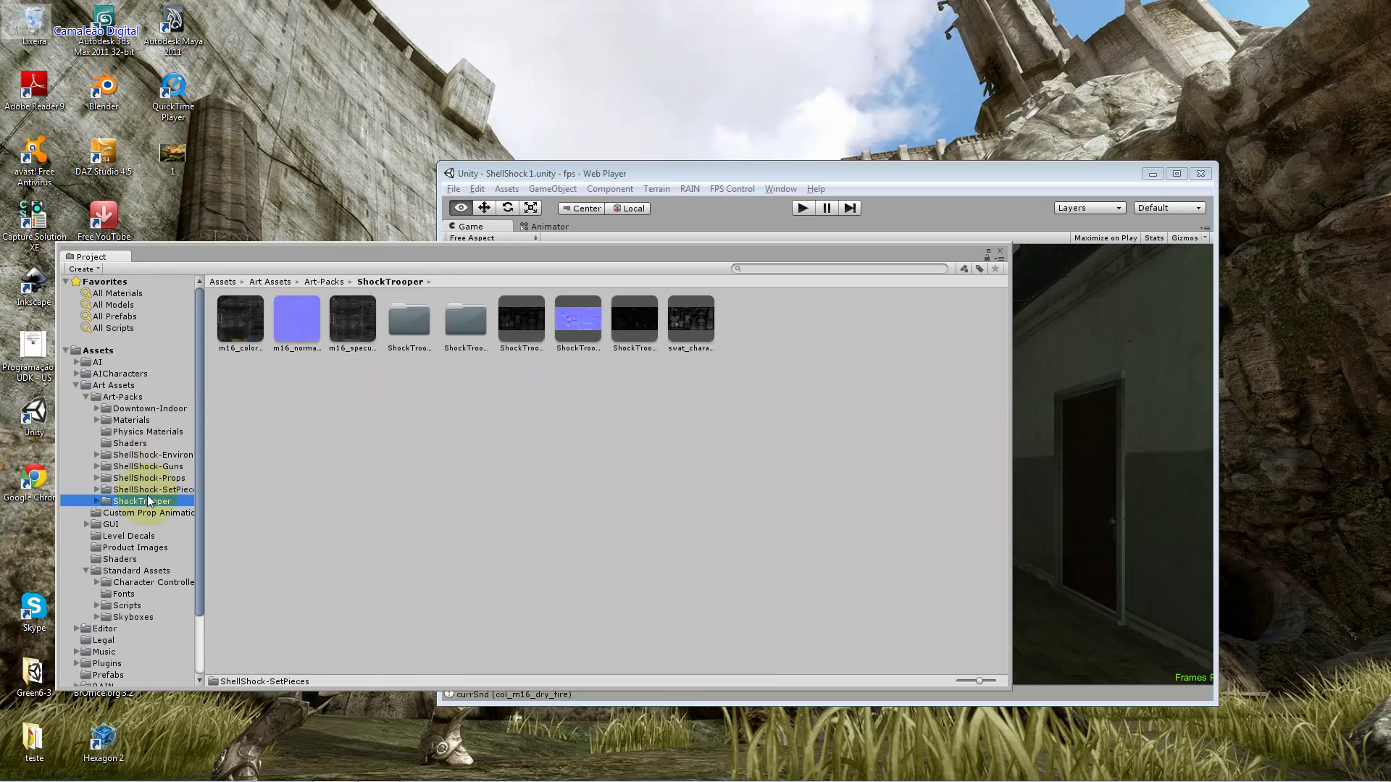
double_click(423, 320)
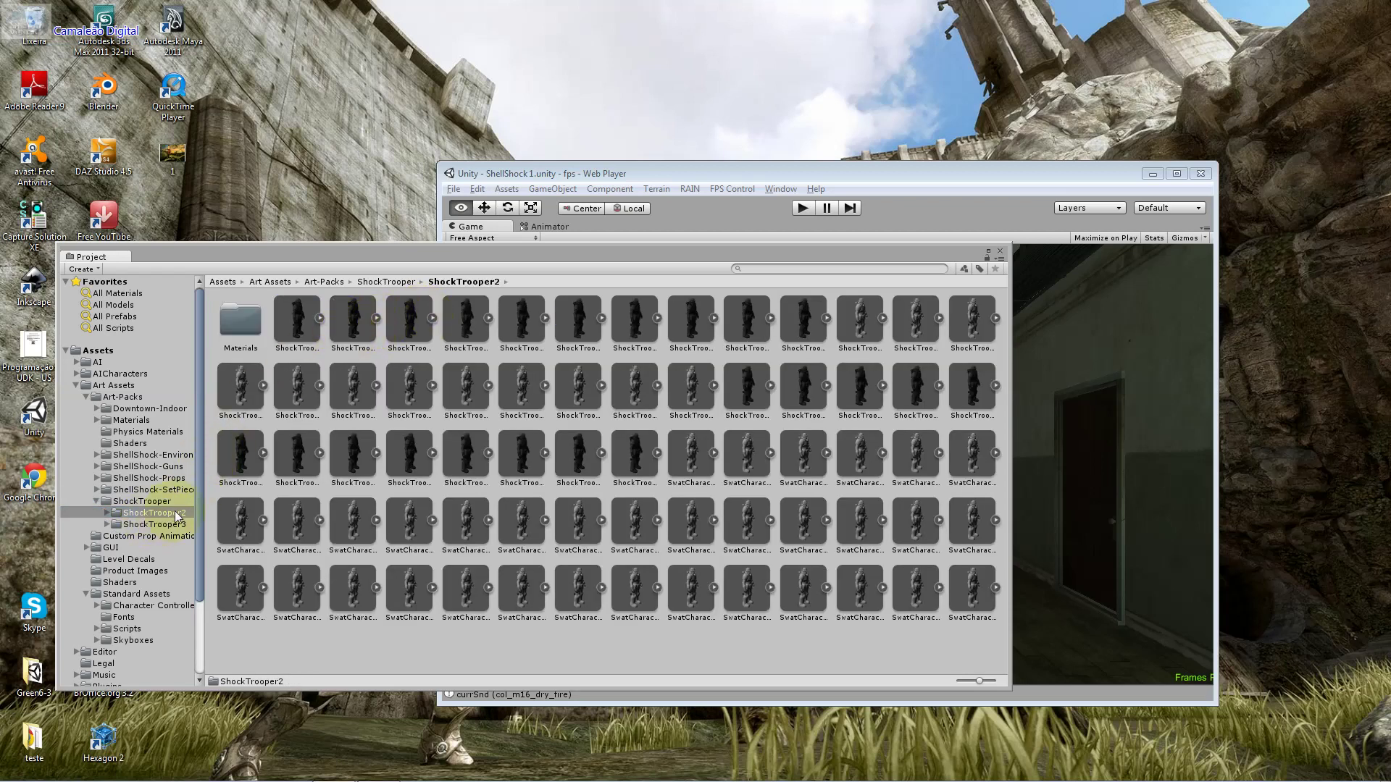
left_click(355, 330)
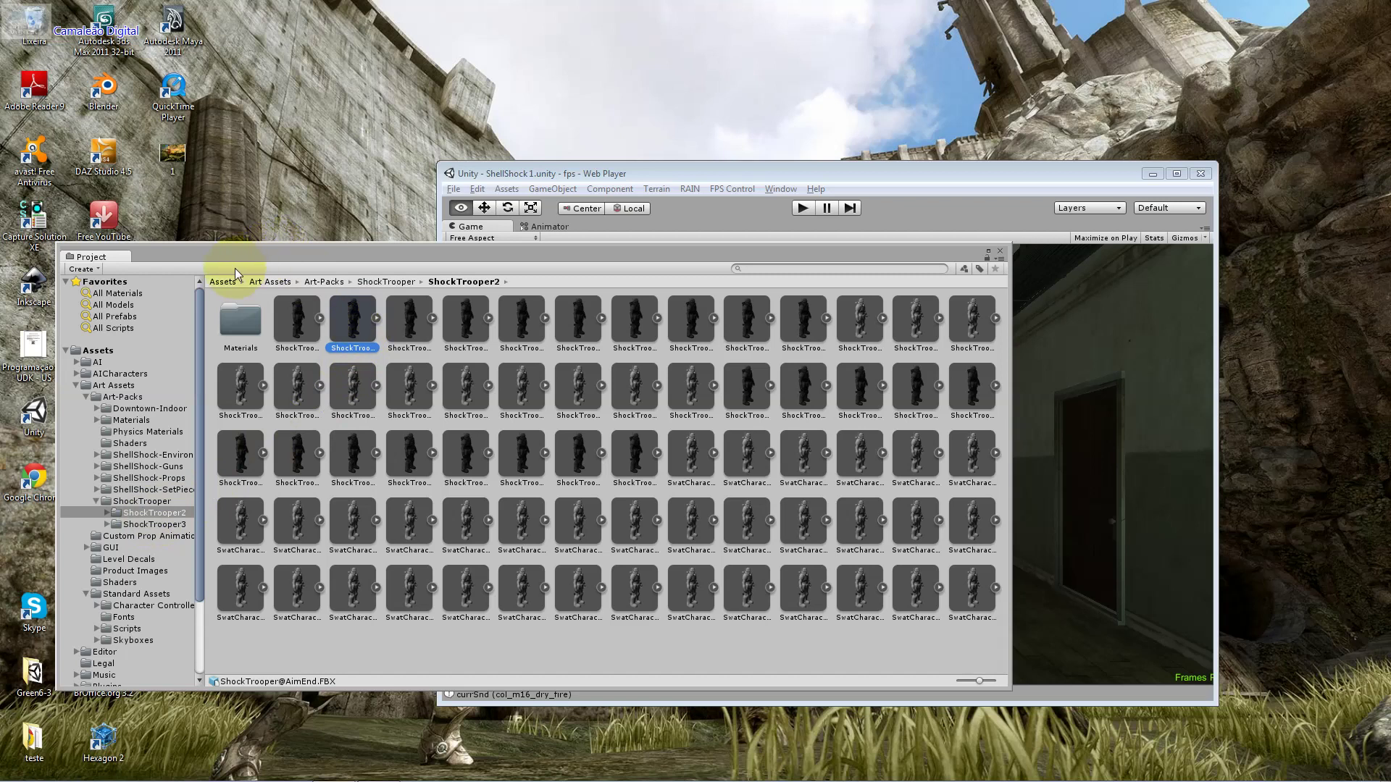
left_click(780, 188)
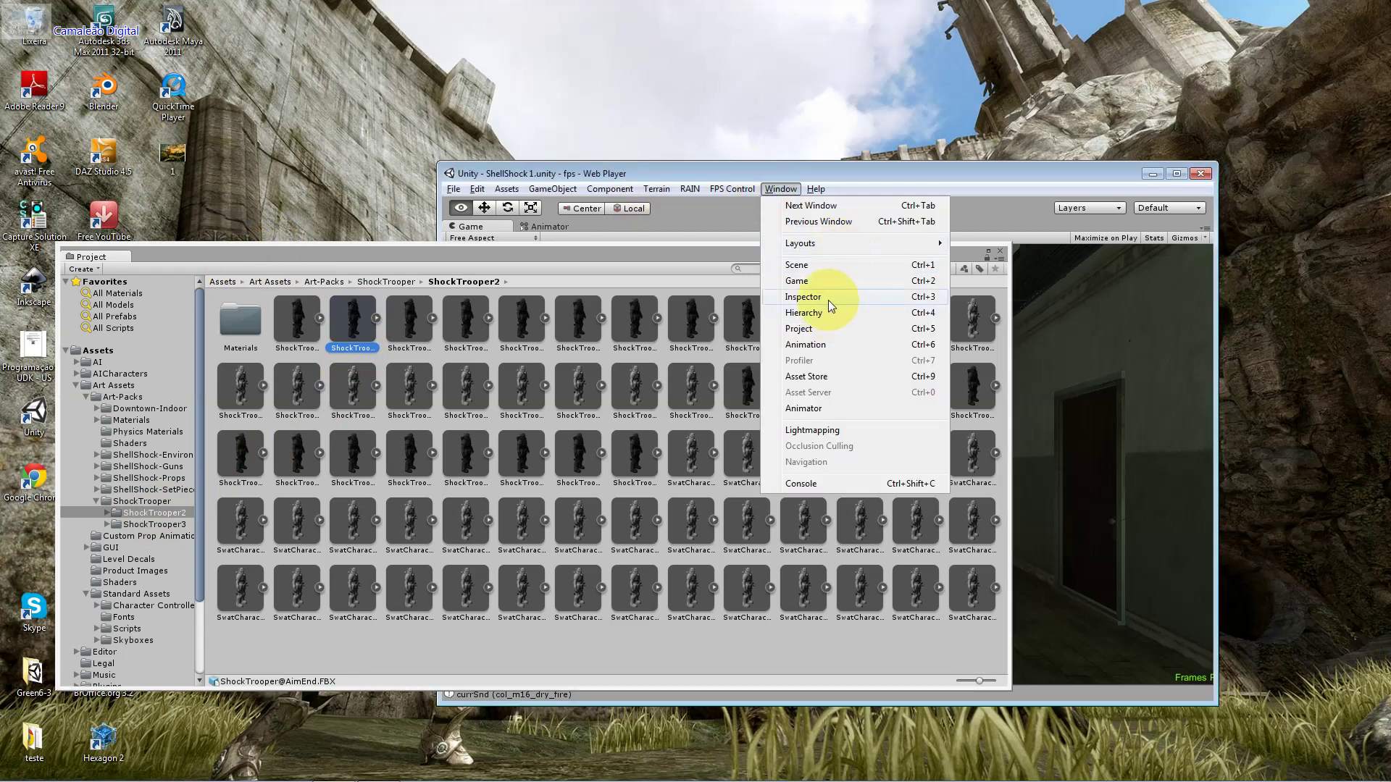
Rotate the soldier preview to a side view, then play and stop the ShockTrooper@ClimbEnd animation clip
left_click(831, 296)
left_click_drag(832, 301, 932, 363)
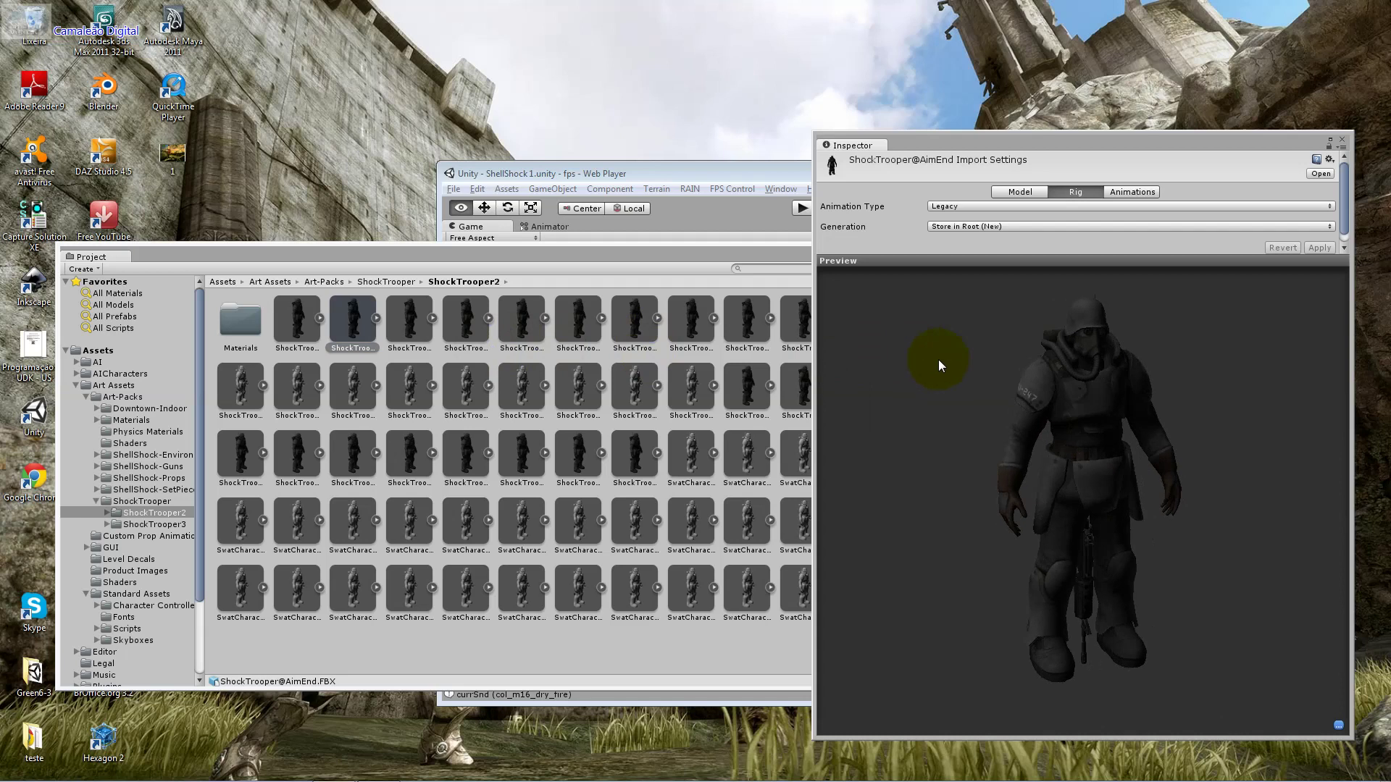
left_click(529, 323)
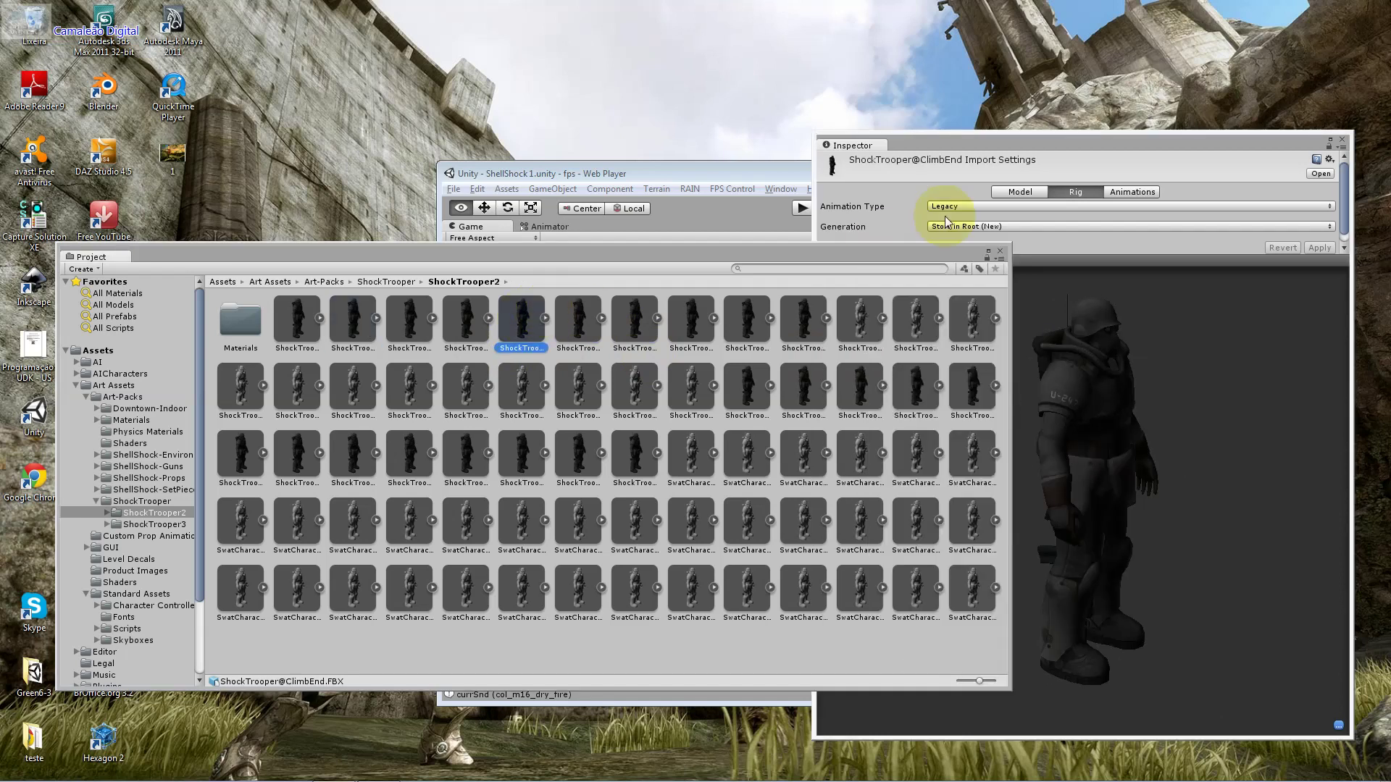
left_click(969, 166)
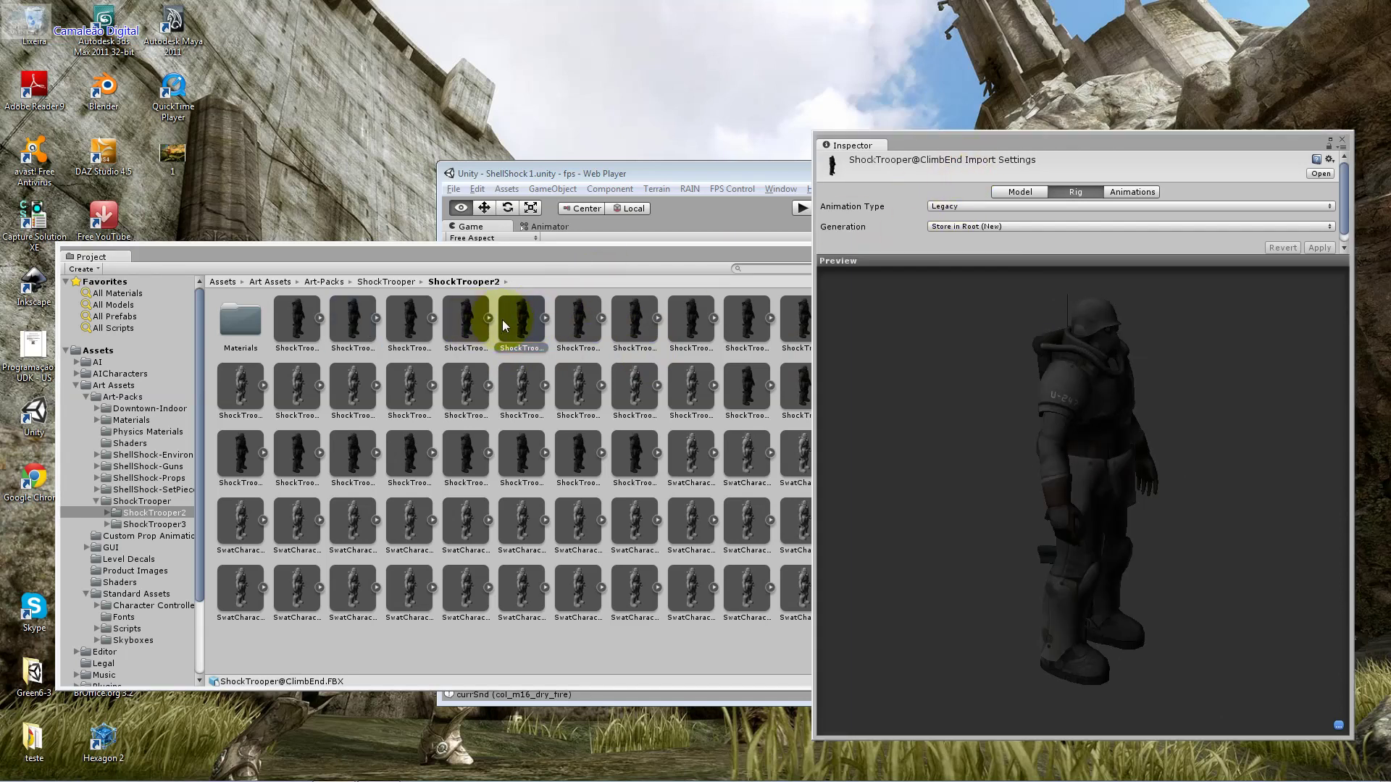
left_click(545, 318)
left_click(406, 389)
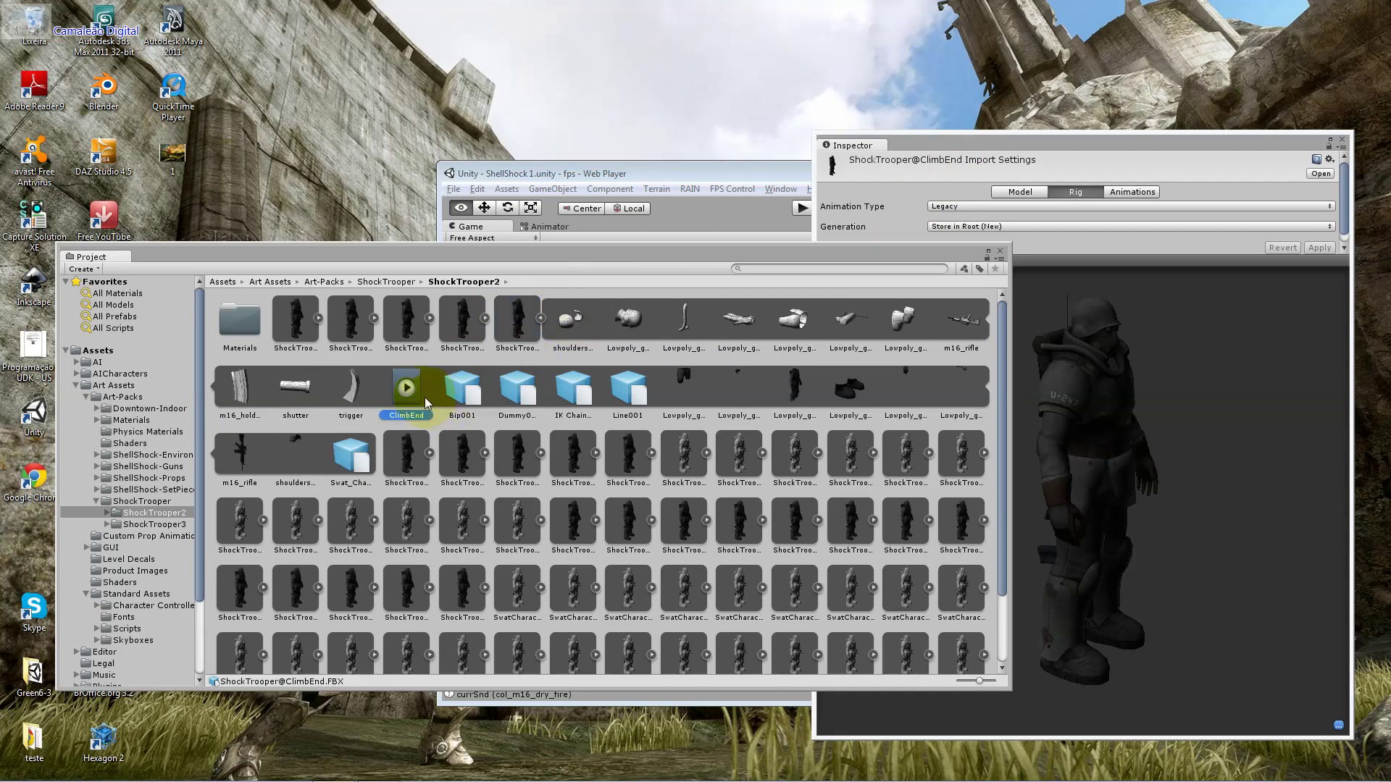
left_click_drag(868, 254, 712, 233)
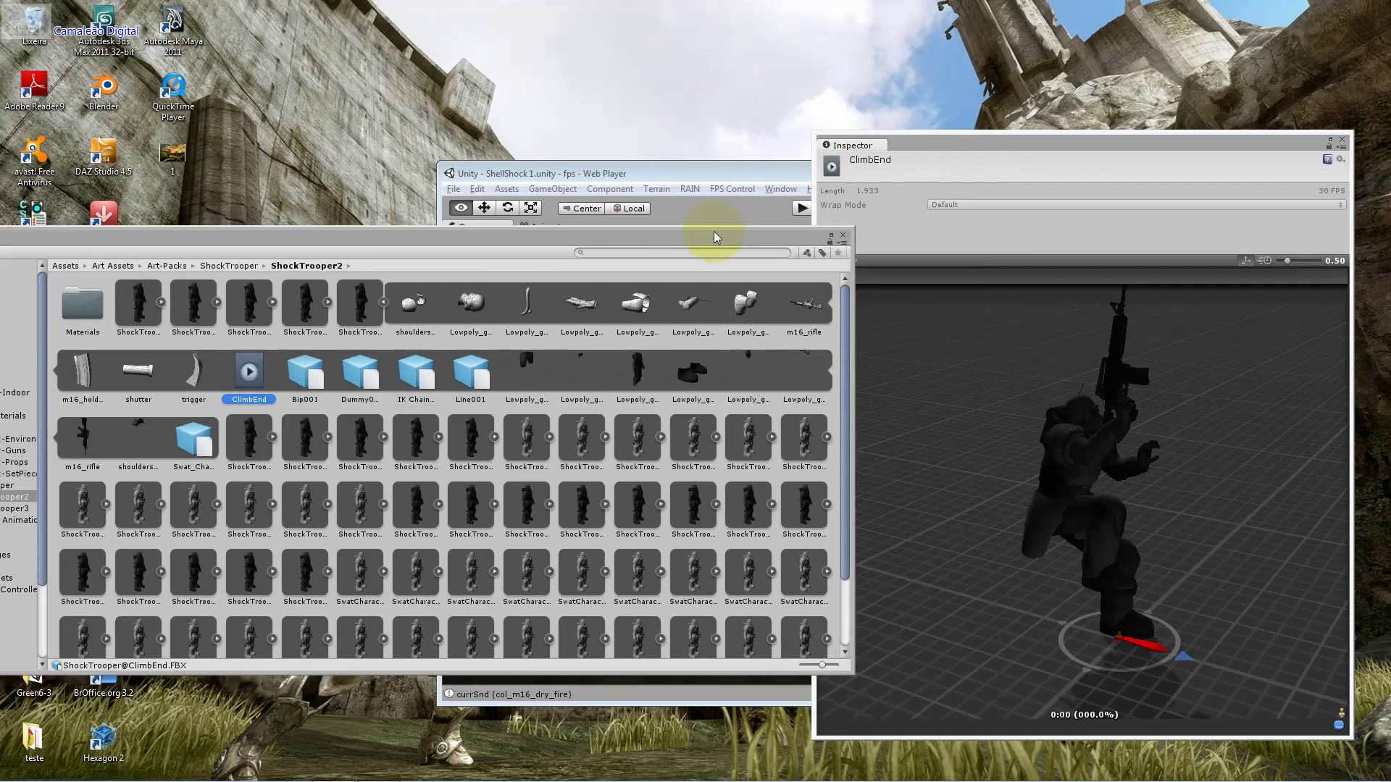
left_click(973, 134)
left_click(830, 276)
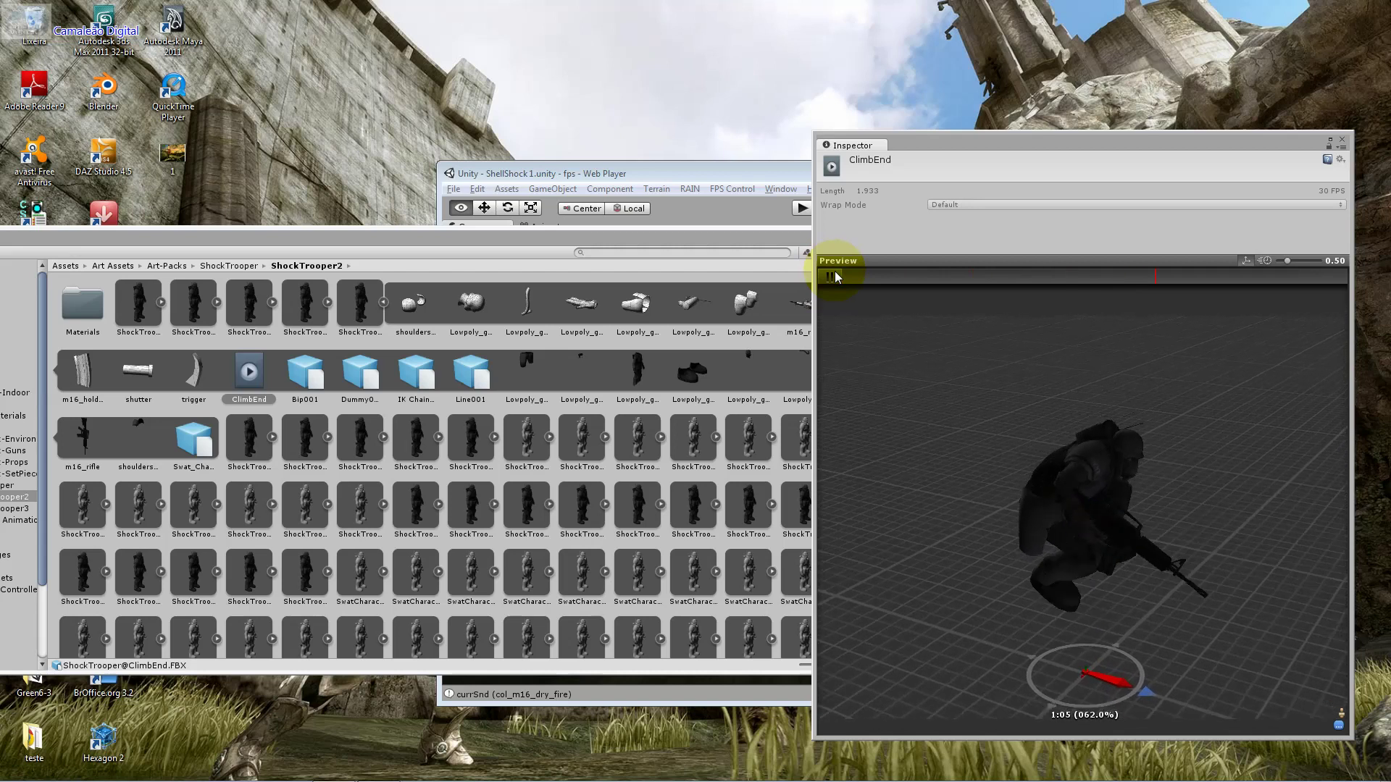
left_click(831, 275)
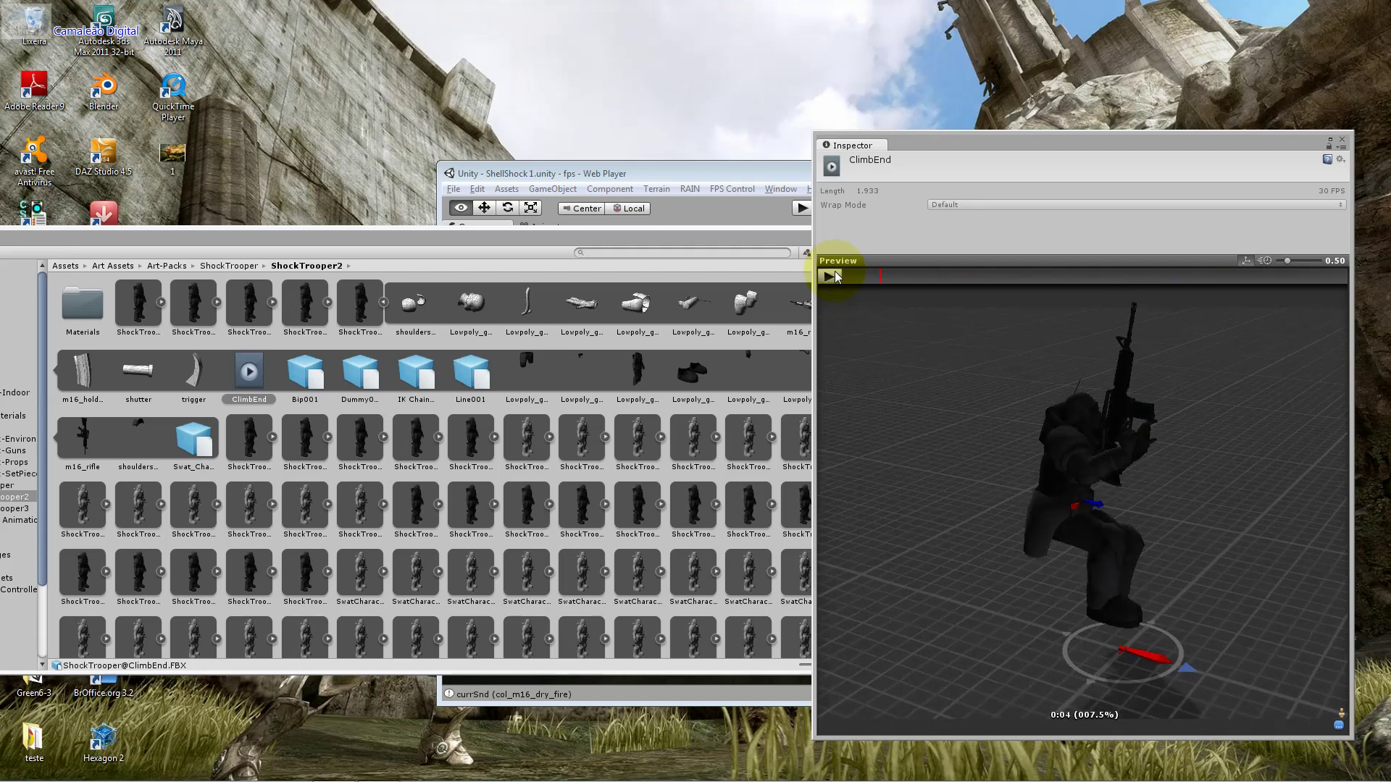
Play and pause the FireLoop clip preview, then open the ShockTrooper2 Materials folder
left_click(494, 438)
left_click(355, 500)
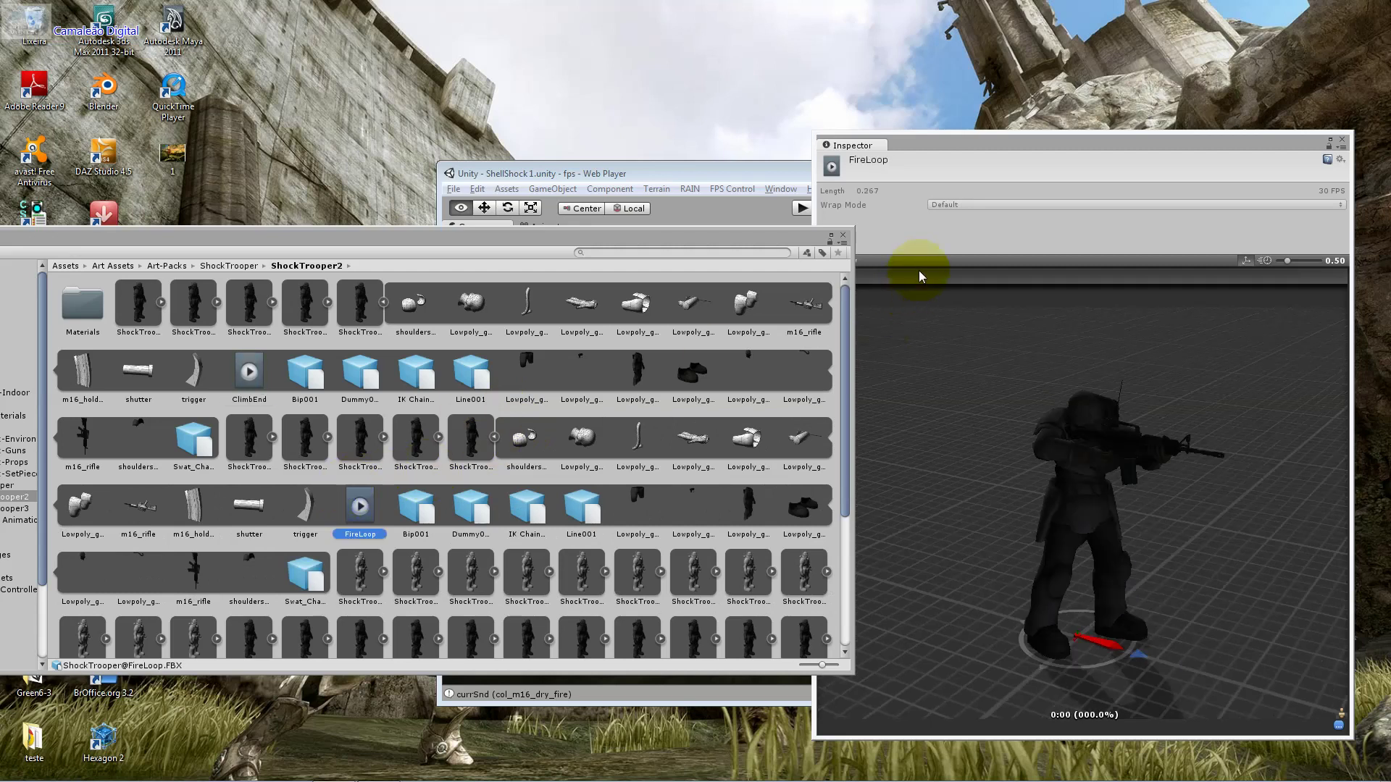
left_click(901, 254)
left_click(830, 277)
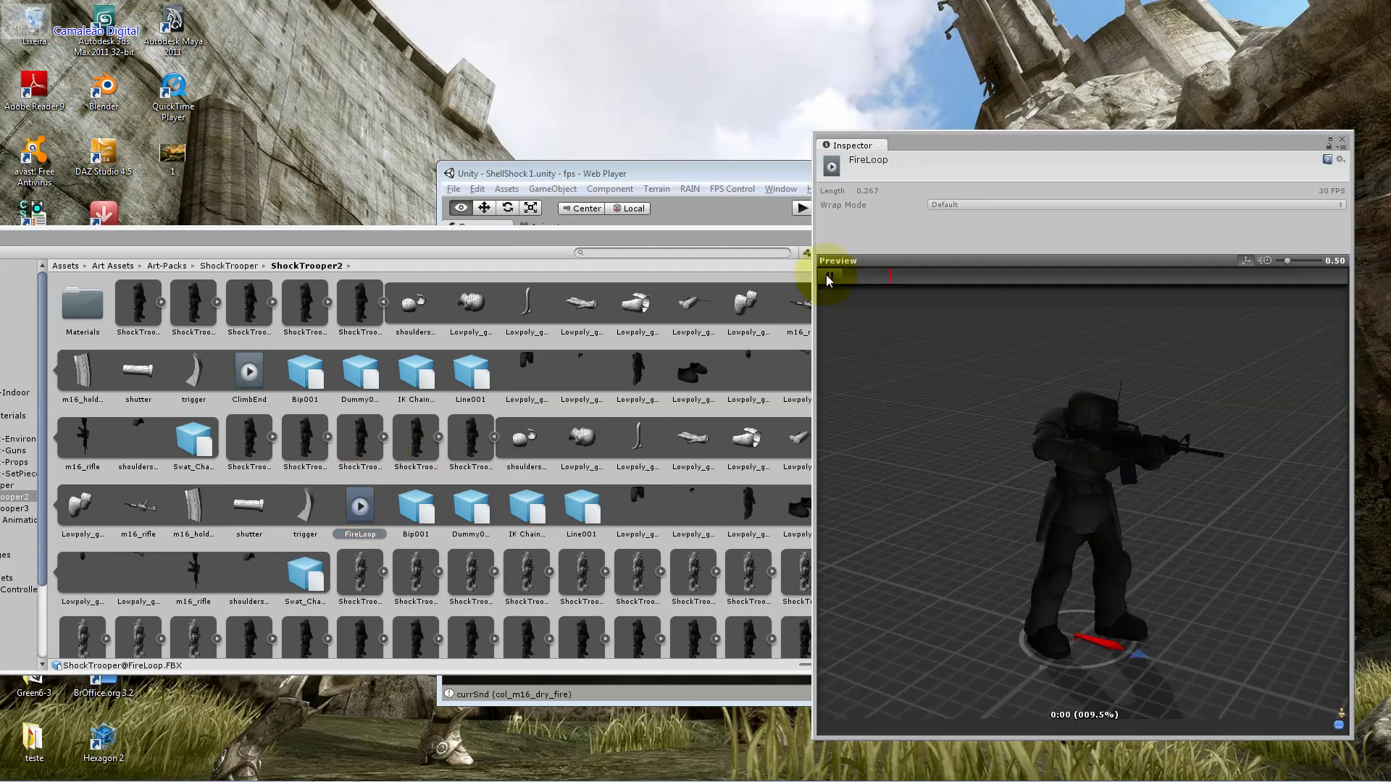
left_click(828, 277)
double_click(106, 305)
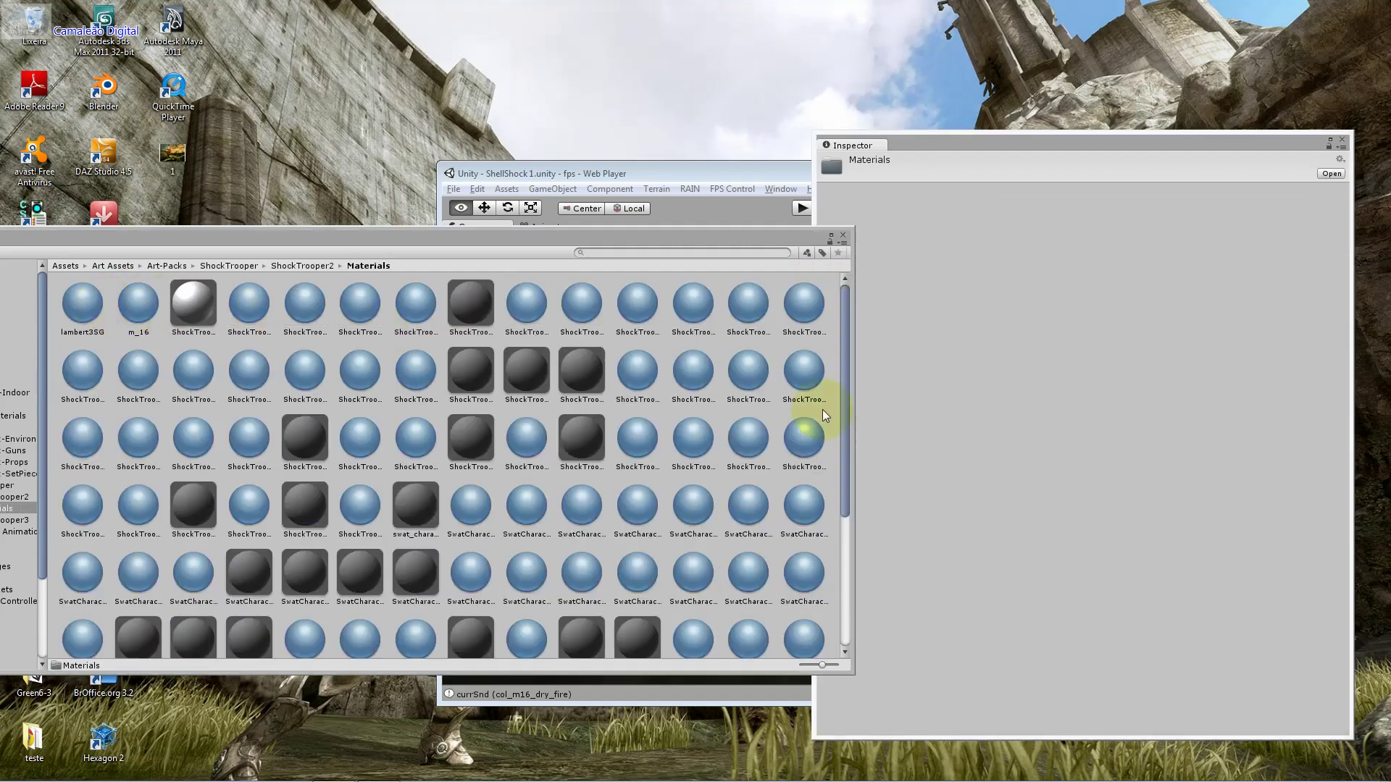
Inspect the lambert3SG and m_16 materials, rotating the material preview sphere
left_click_drag(846, 417, 859, 346)
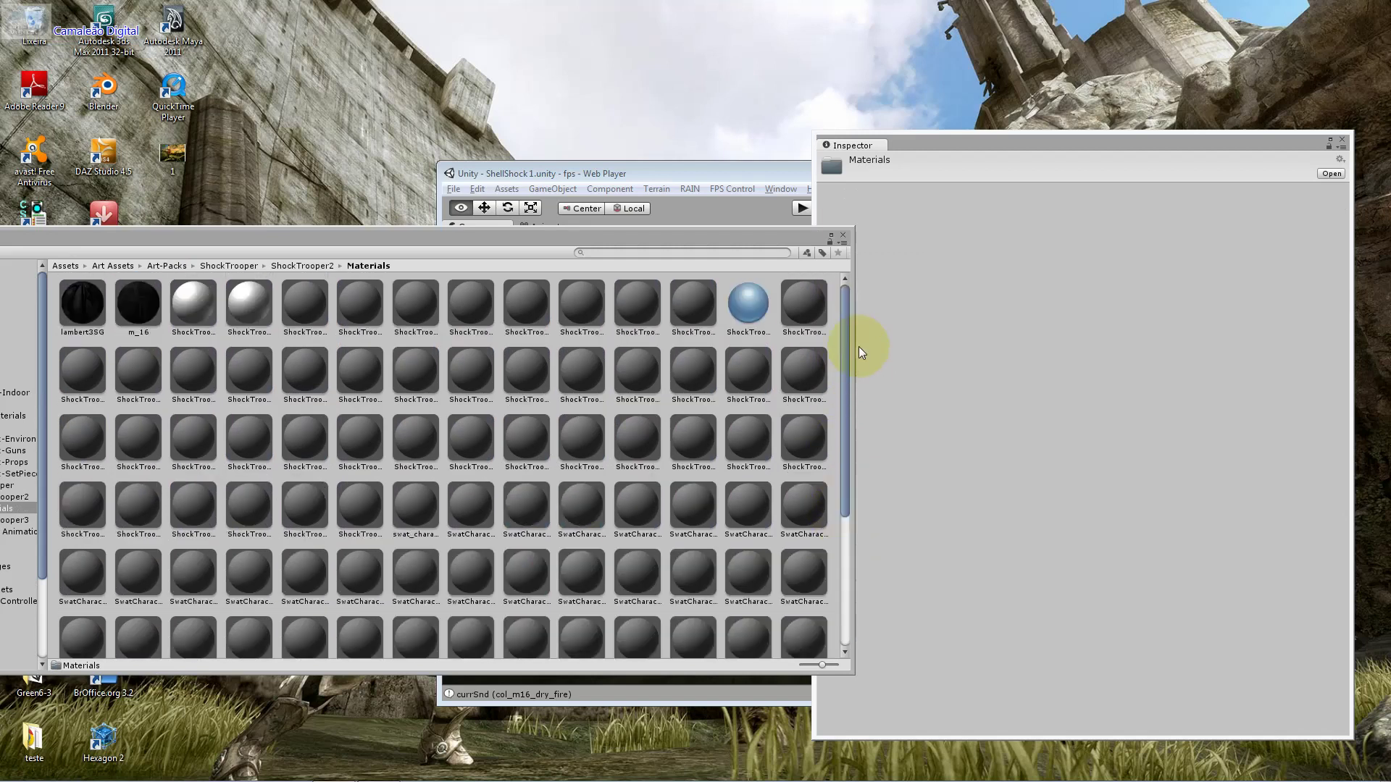
left_click(91, 306)
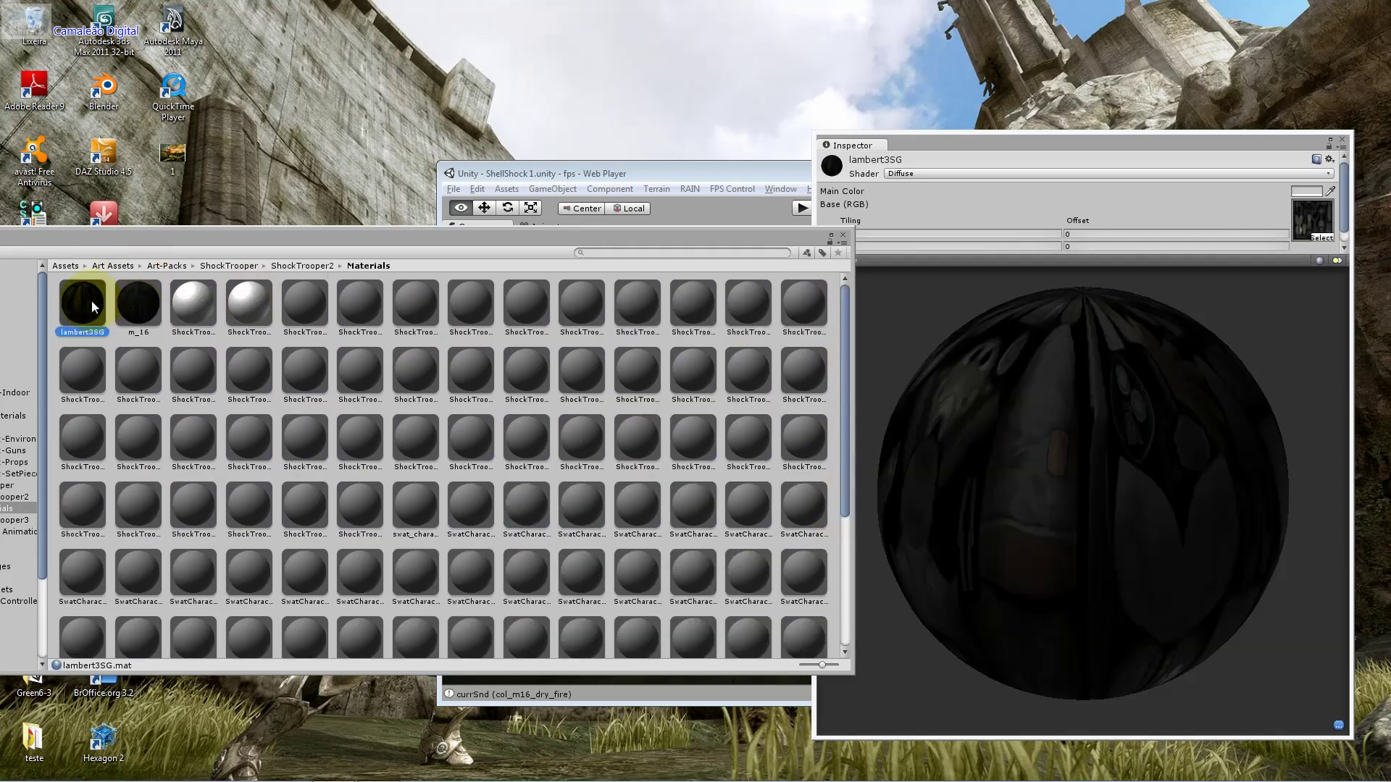
left_click_drag(938, 420, 768, 450)
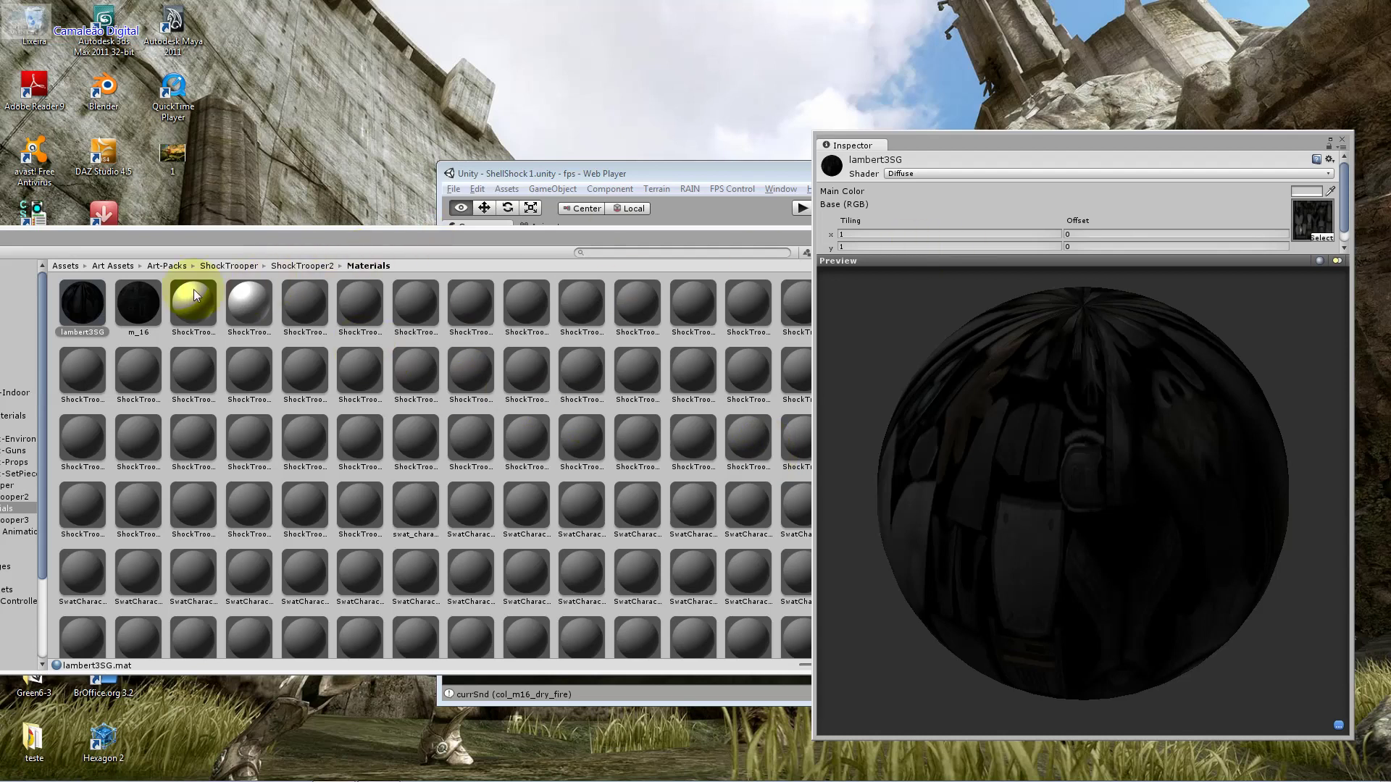
left_click(141, 300)
Look through ShockTrooper2, ShockTrooper3 and ShellShock-Props, ending in the ShockTrooper textures folder
left_click_drag(337, 239, 413, 255)
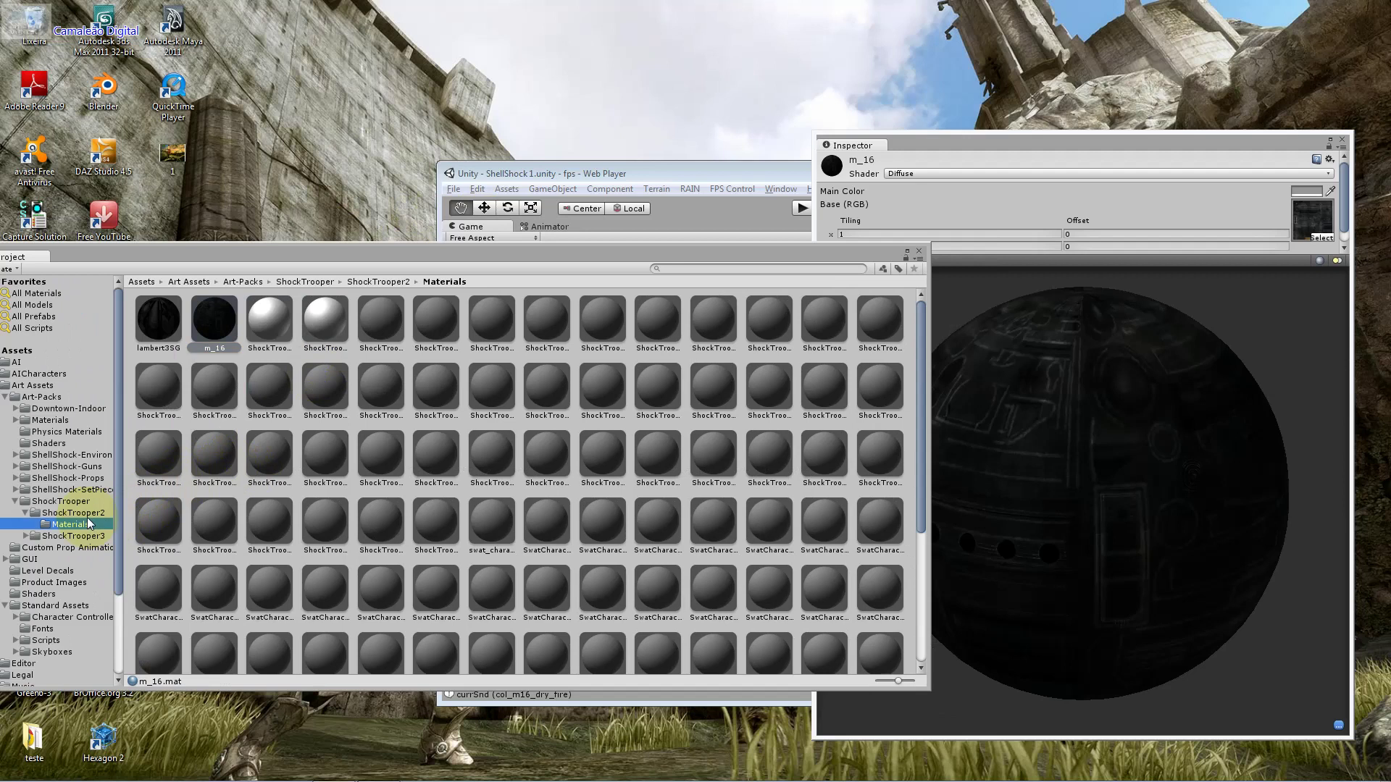
left_click(88, 515)
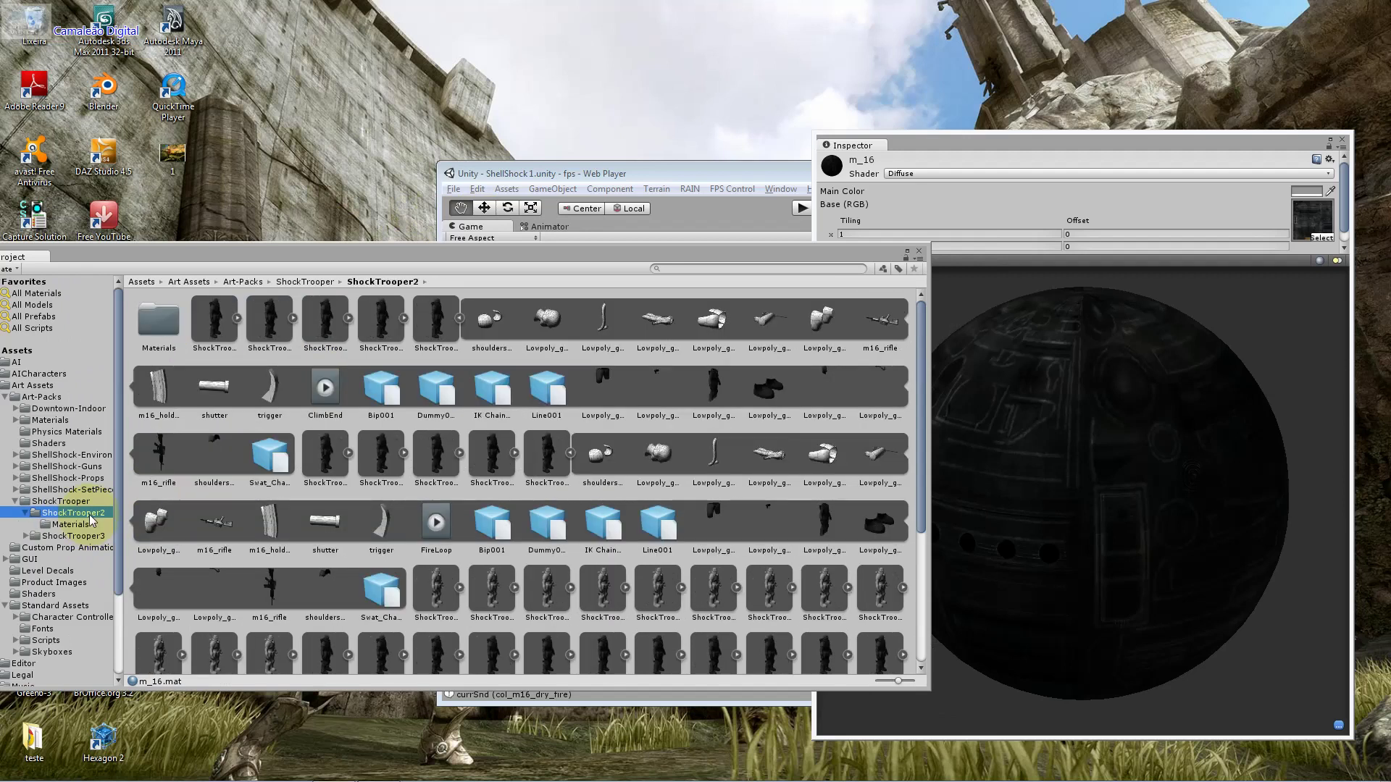
left_click_drag(282, 255, 388, 240)
left_click(183, 488)
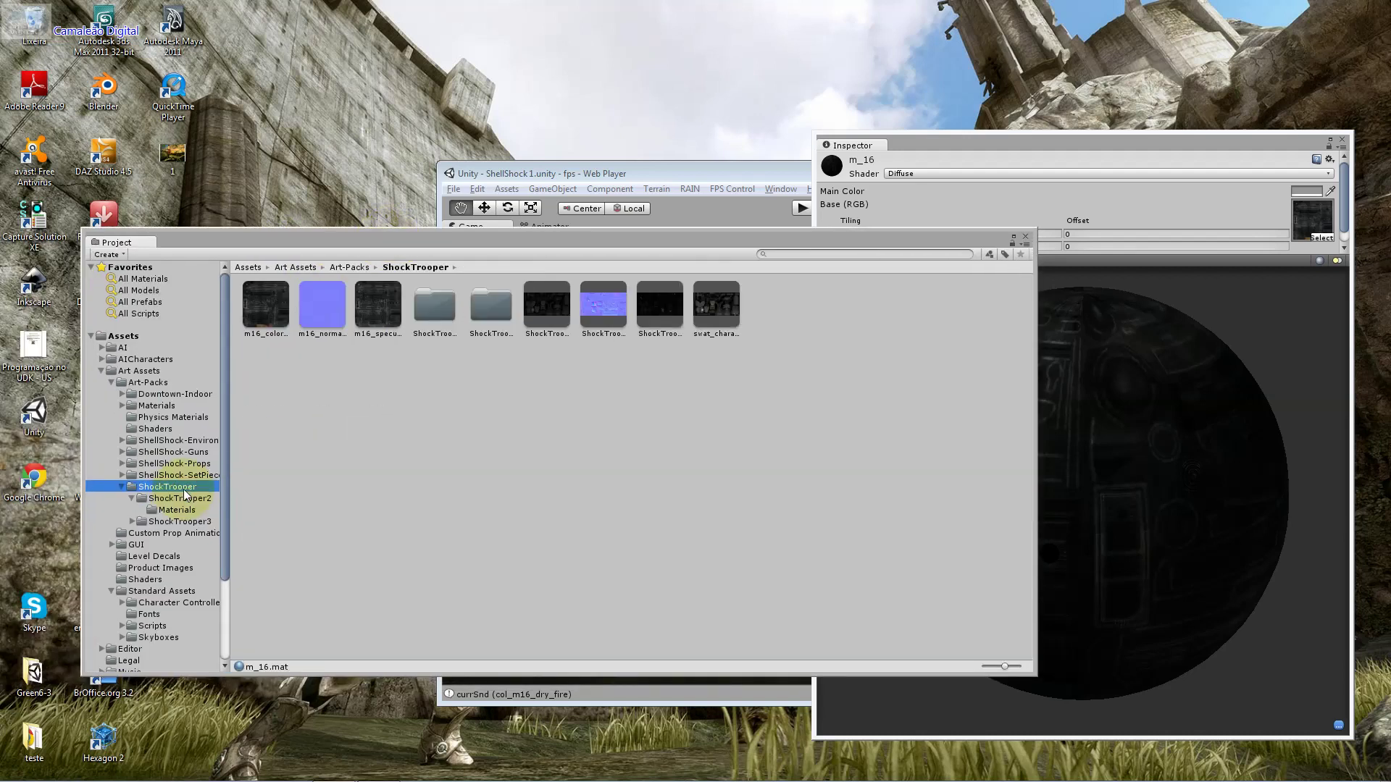
left_click(177, 521)
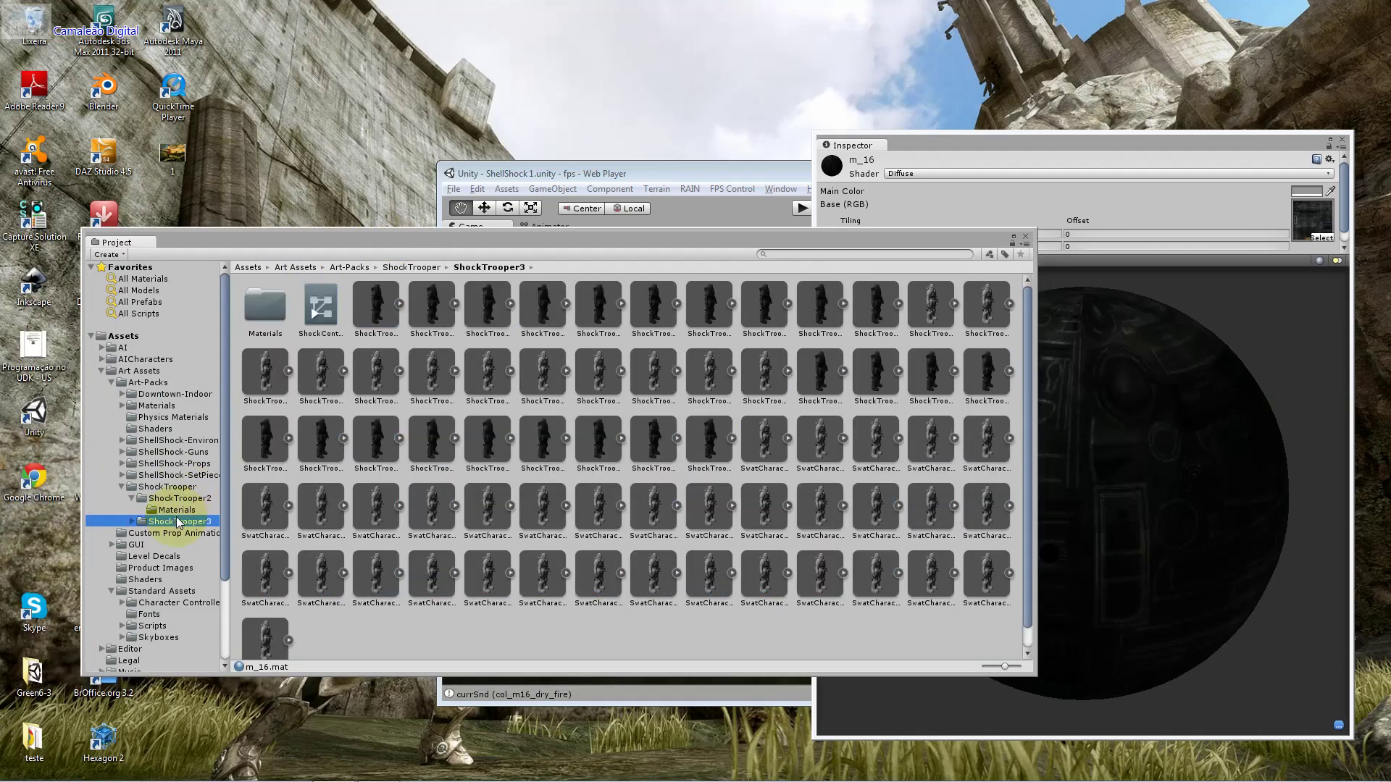
left_click(190, 464)
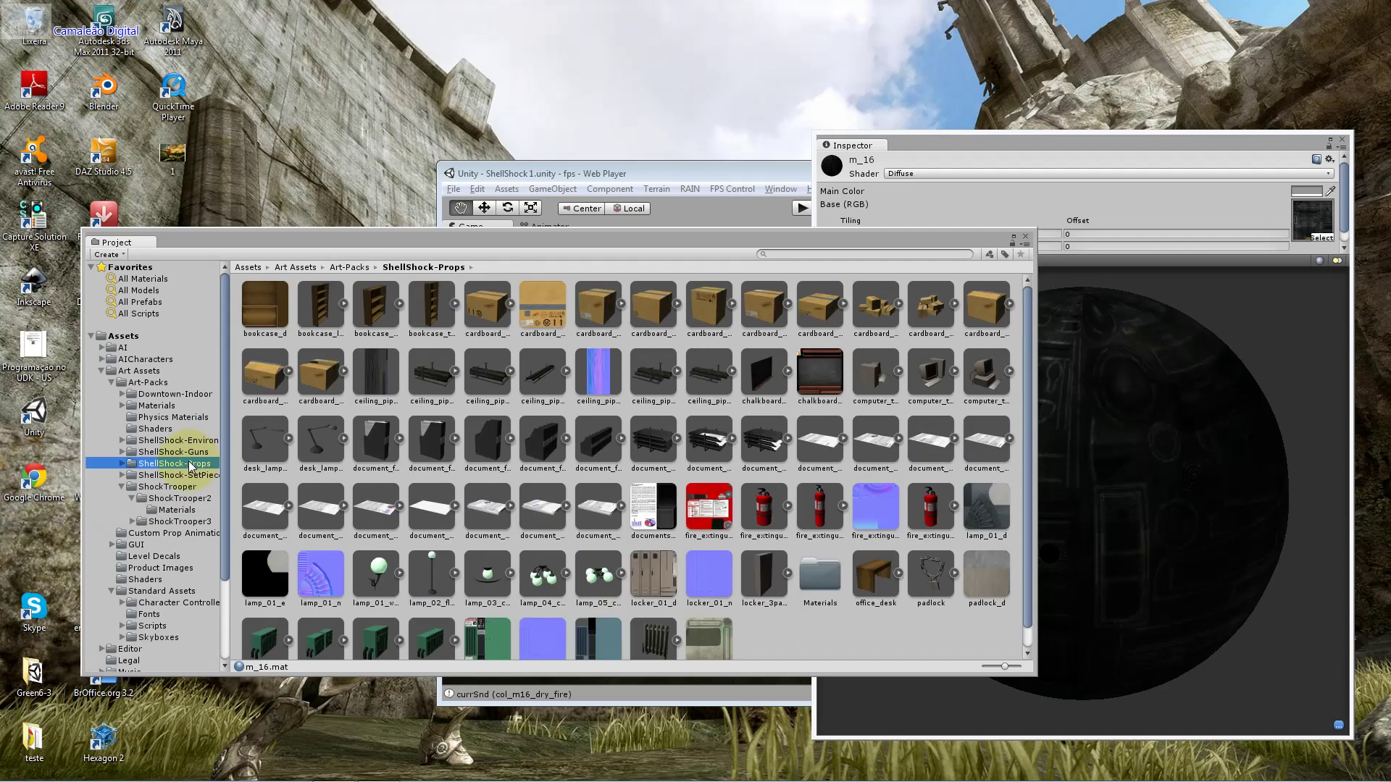
left_click(195, 486)
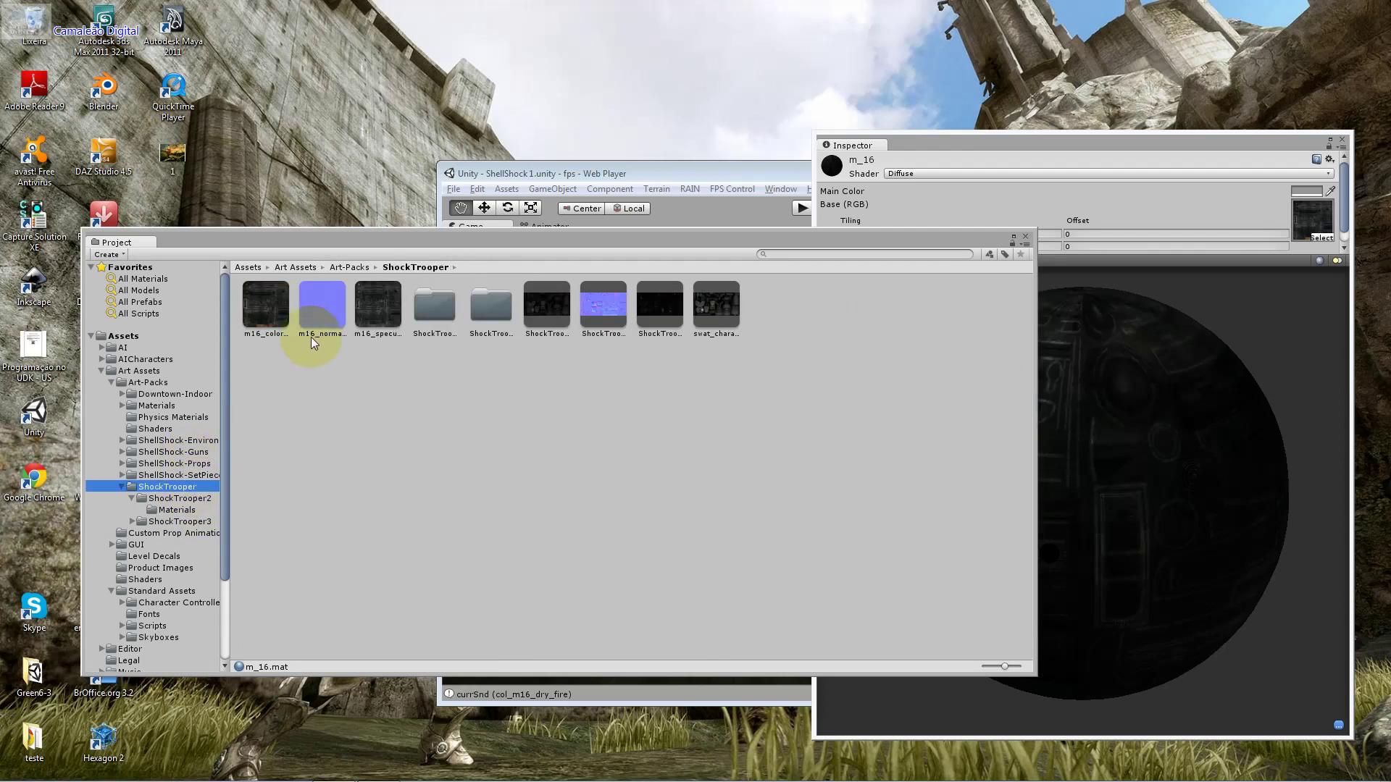
Inspect the m16_color_01, m16_specular_01 and ShockTrooper_d textures, arranging the browser and Inspector windows
left_click(279, 331)
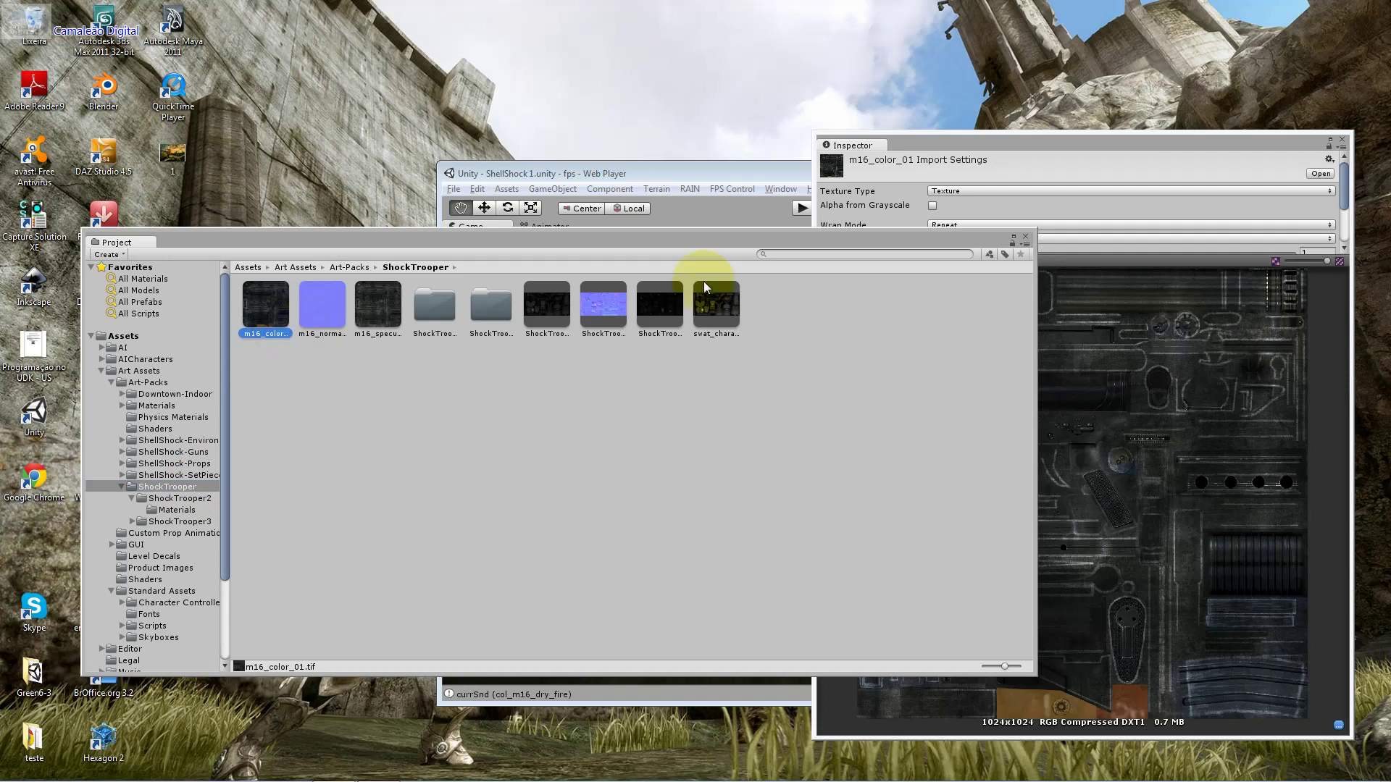
left_click_drag(755, 236, 644, 250)
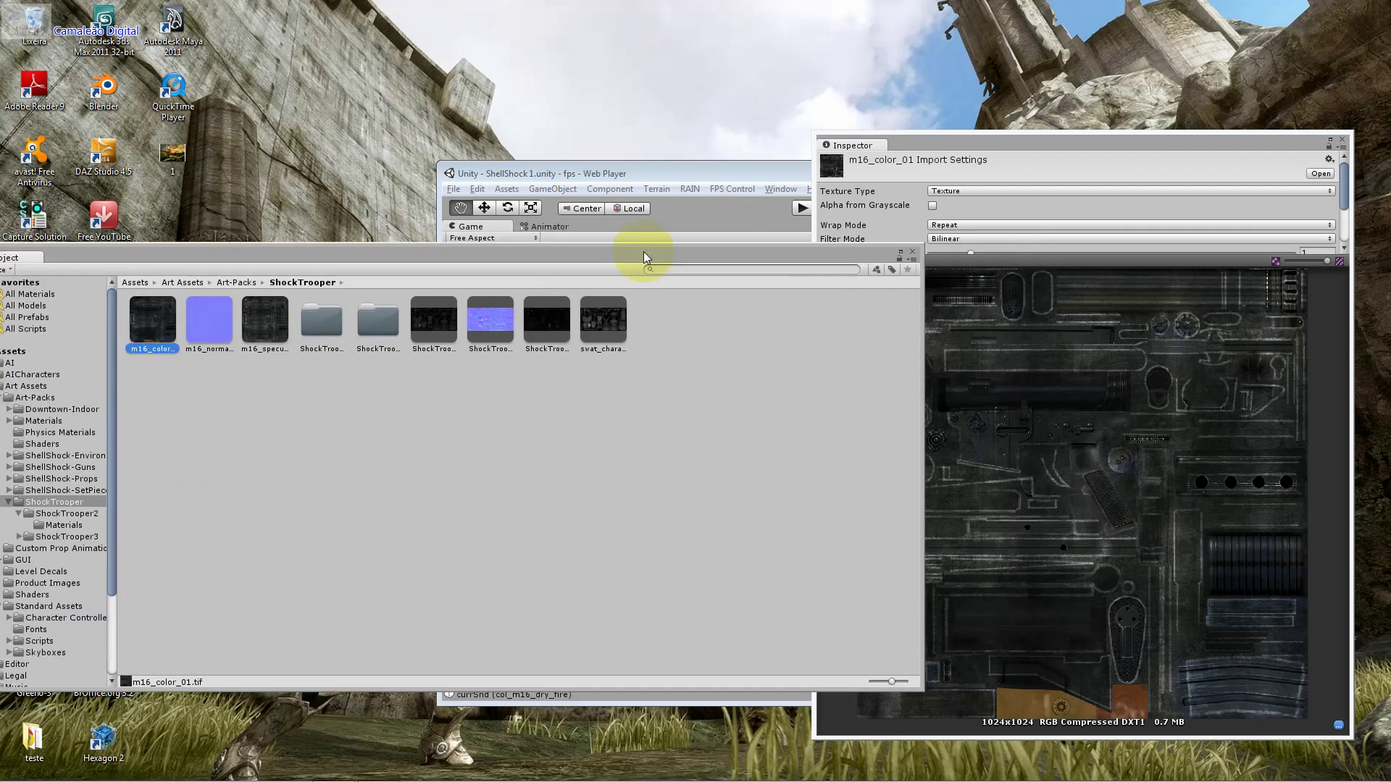
left_click(787, 415)
left_click_drag(924, 438, 643, 417)
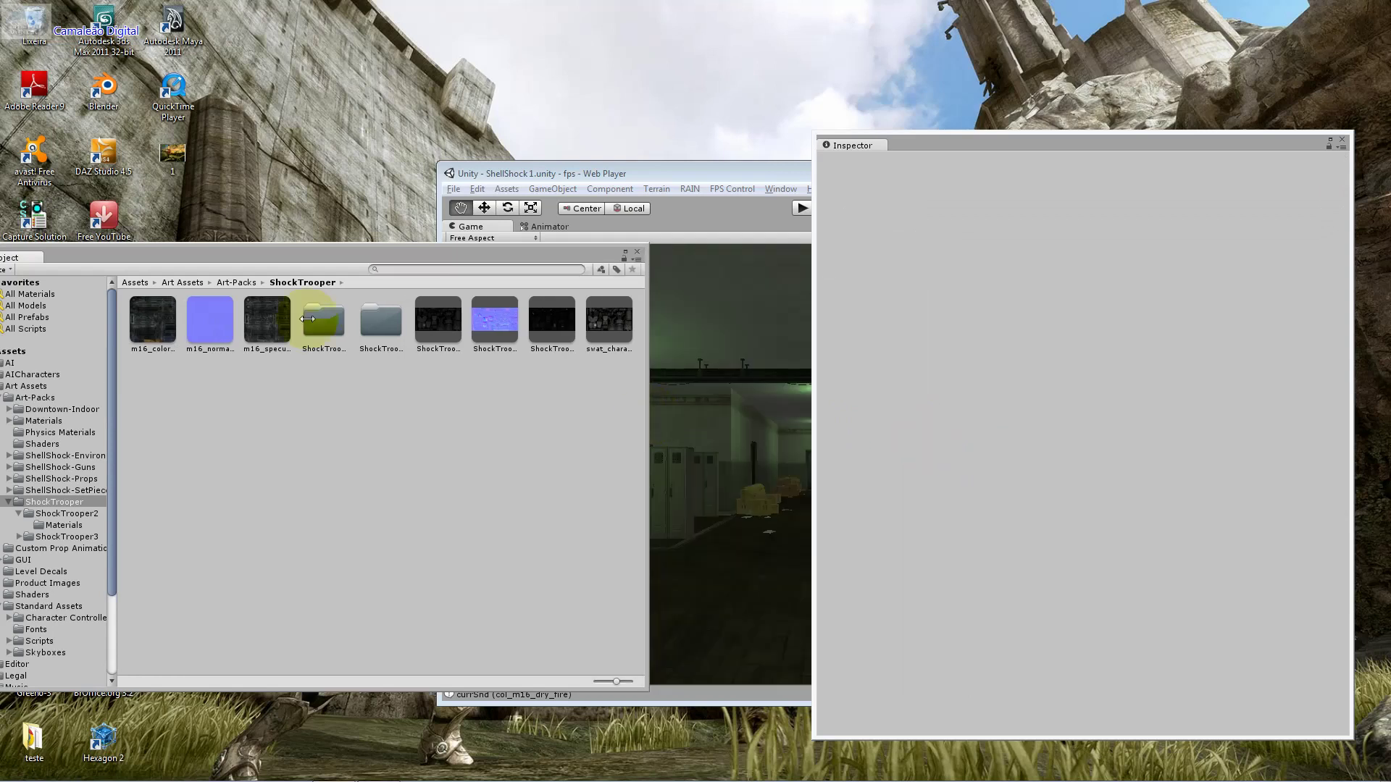
left_click(142, 310)
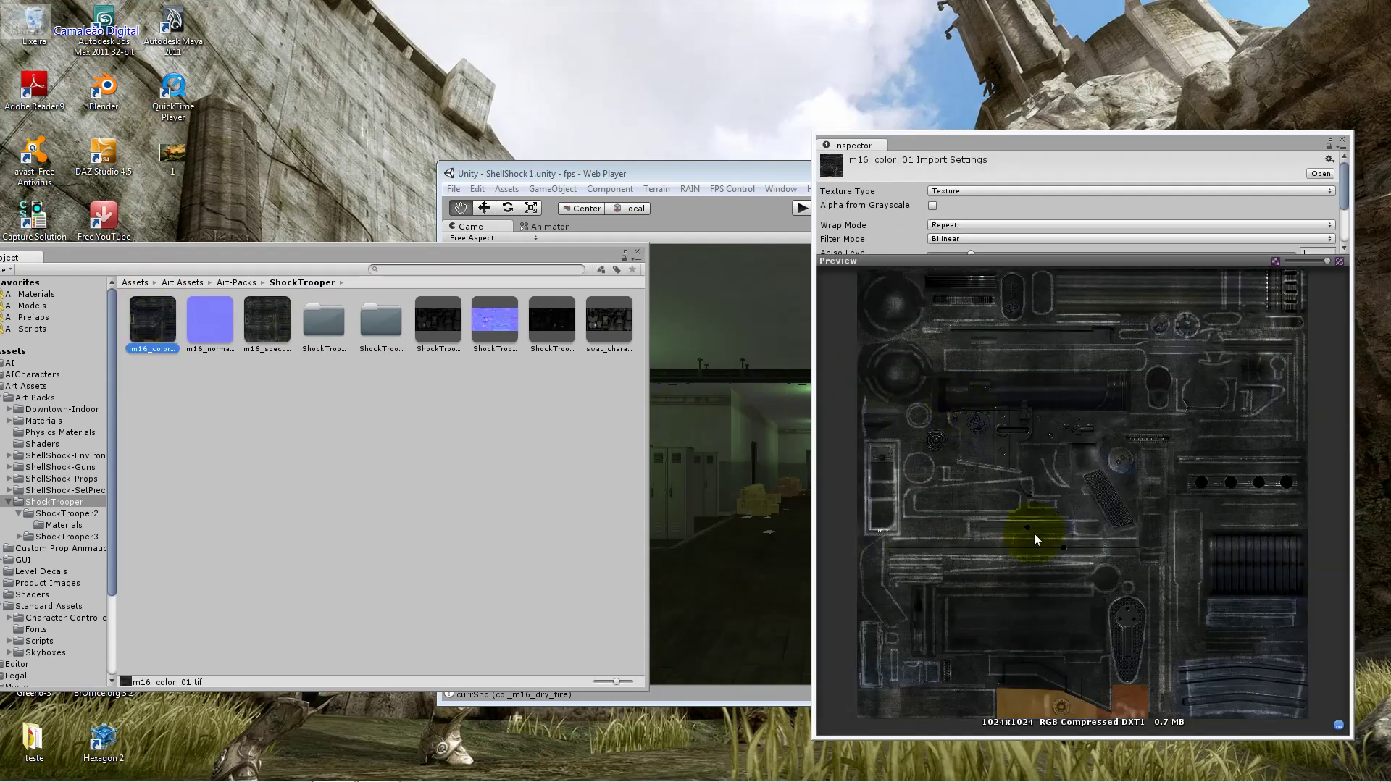
left_click(268, 346)
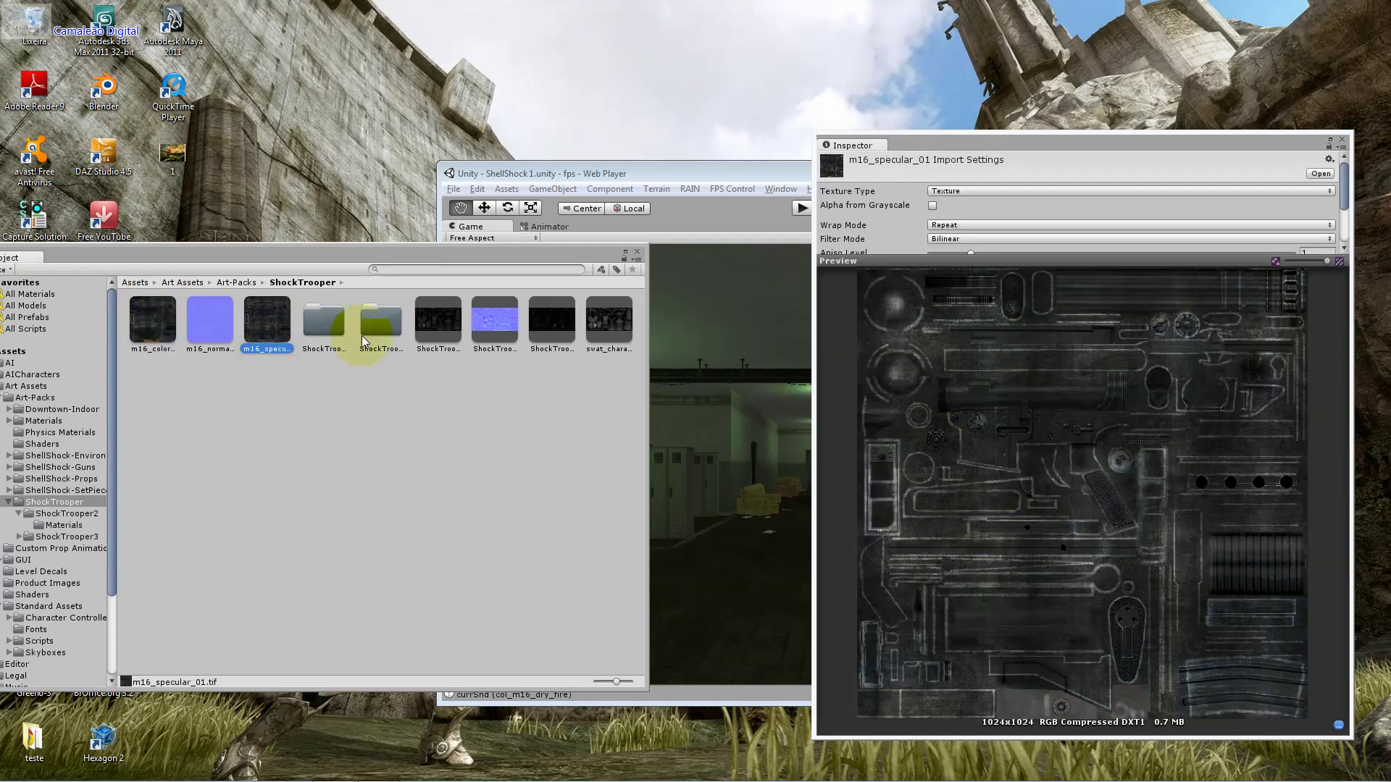
left_click(437, 330)
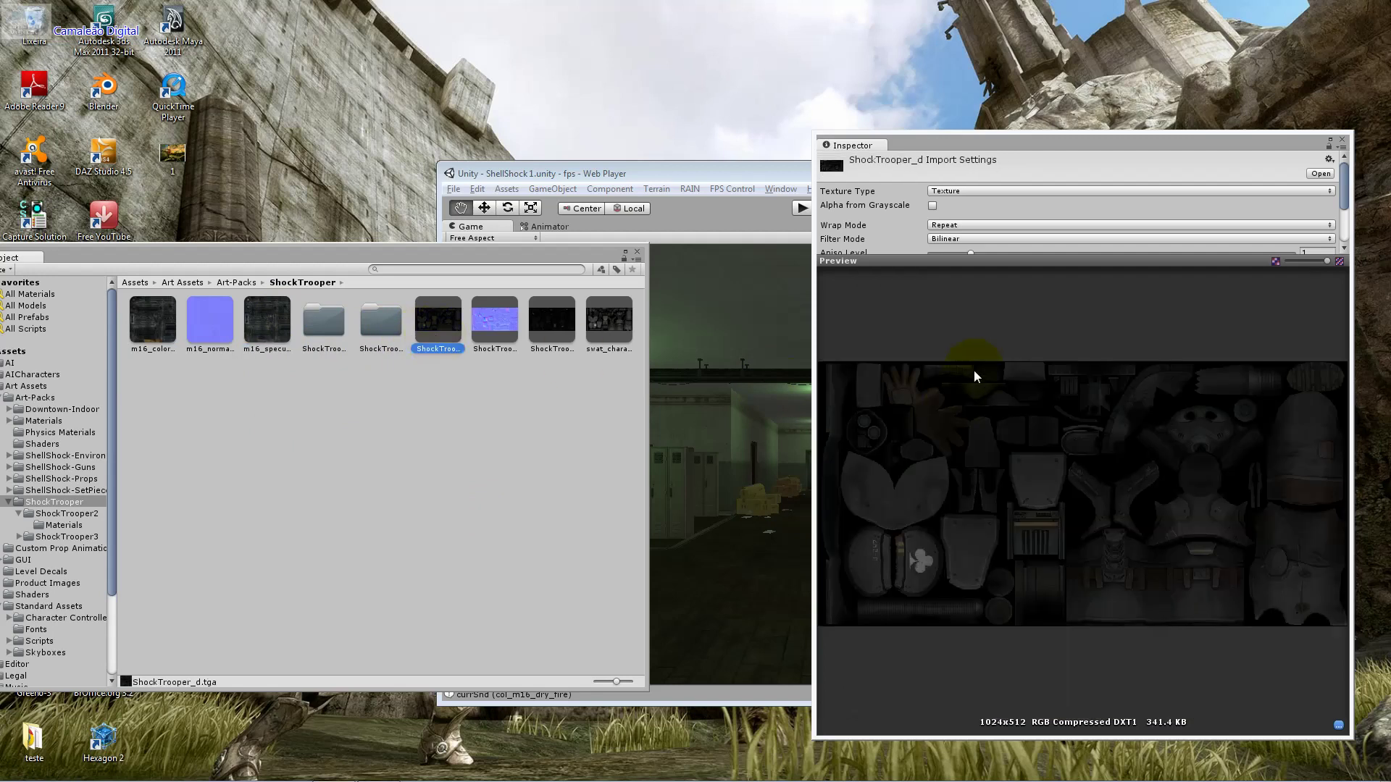
left_click_drag(972, 143, 716, 106)
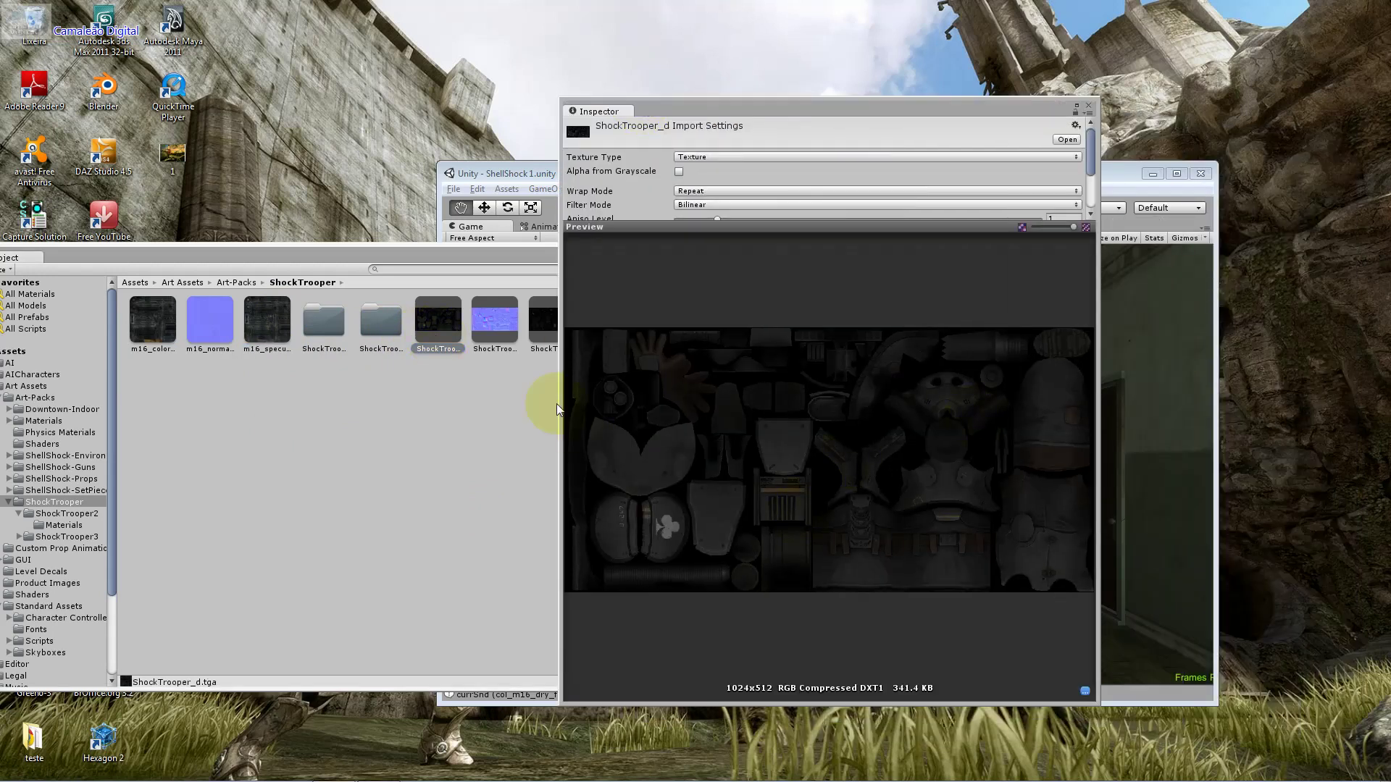
right_click(439, 320)
Reveal ShockTrooper_d.tga in Windows Explorer and open it with GNU Image Manipulation Program
left_click(569, 351)
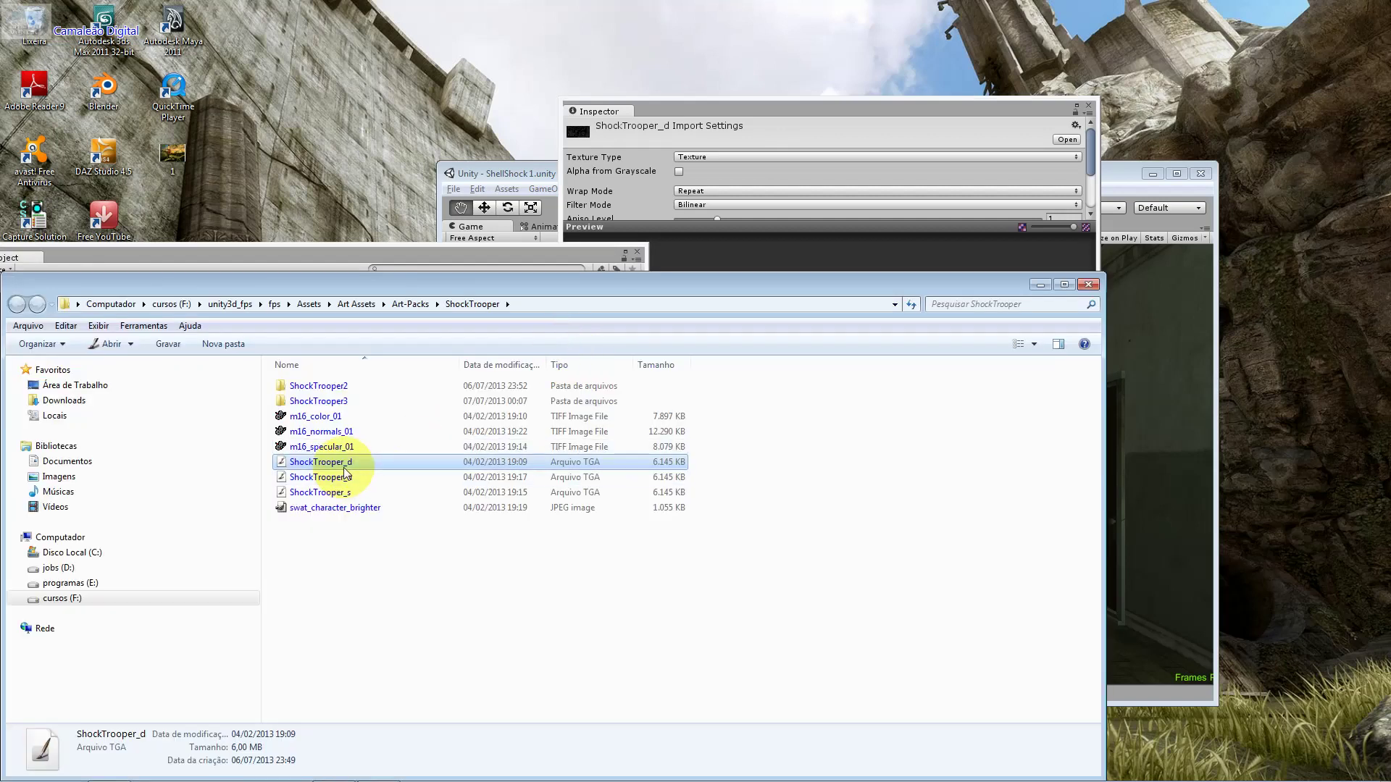
right_click(344, 465)
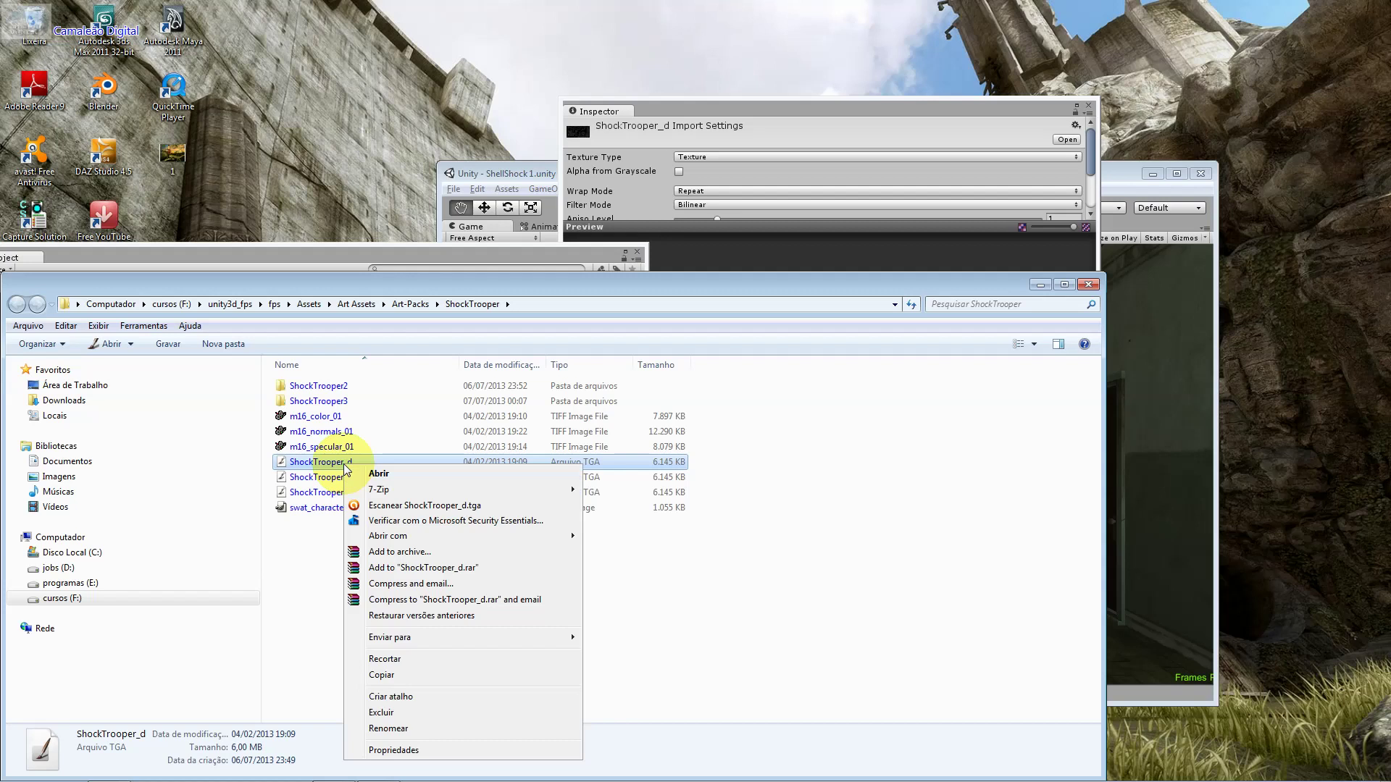
mouse_move(538, 537)
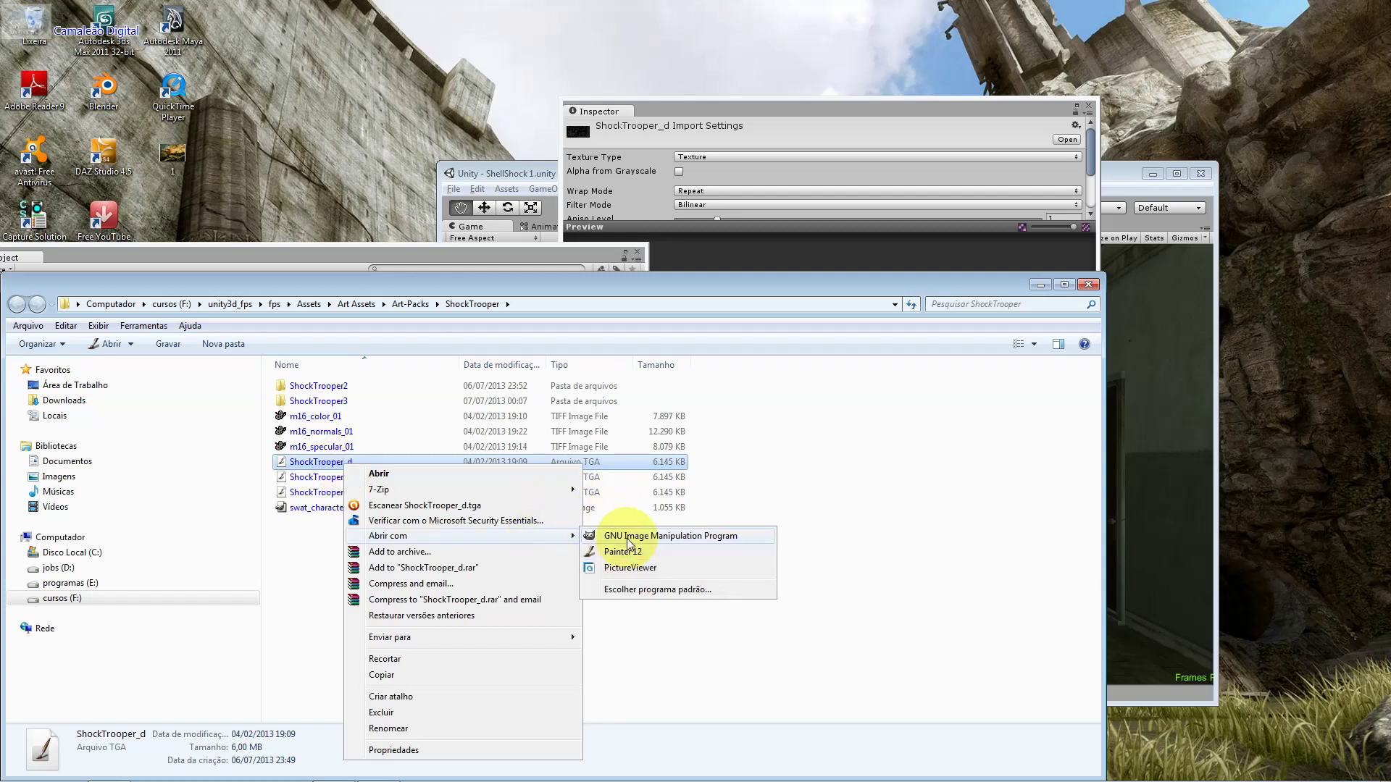
left_click(624, 536)
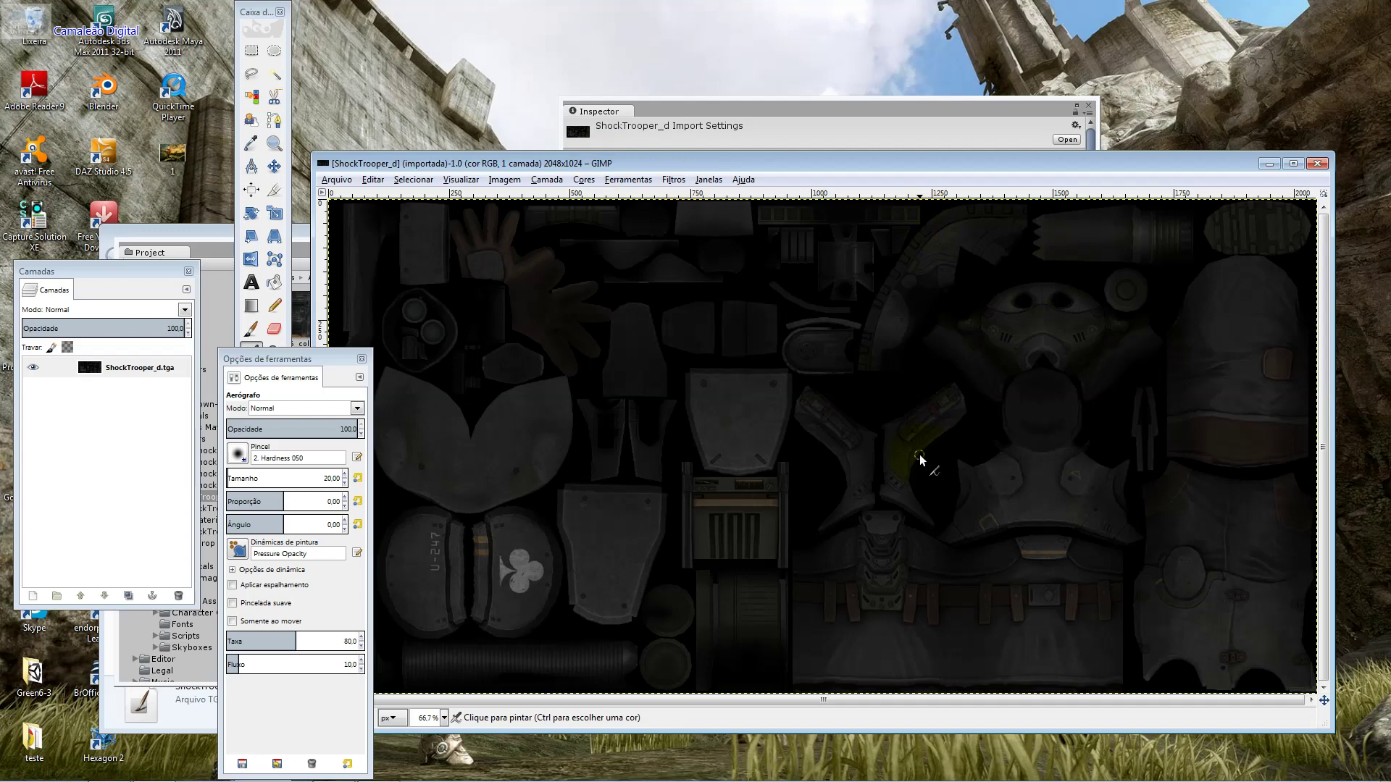
Cancel Salvar como, then start Arquivo > Exportar and show the export file-type list
left_click_drag(335, 359, 267, 330)
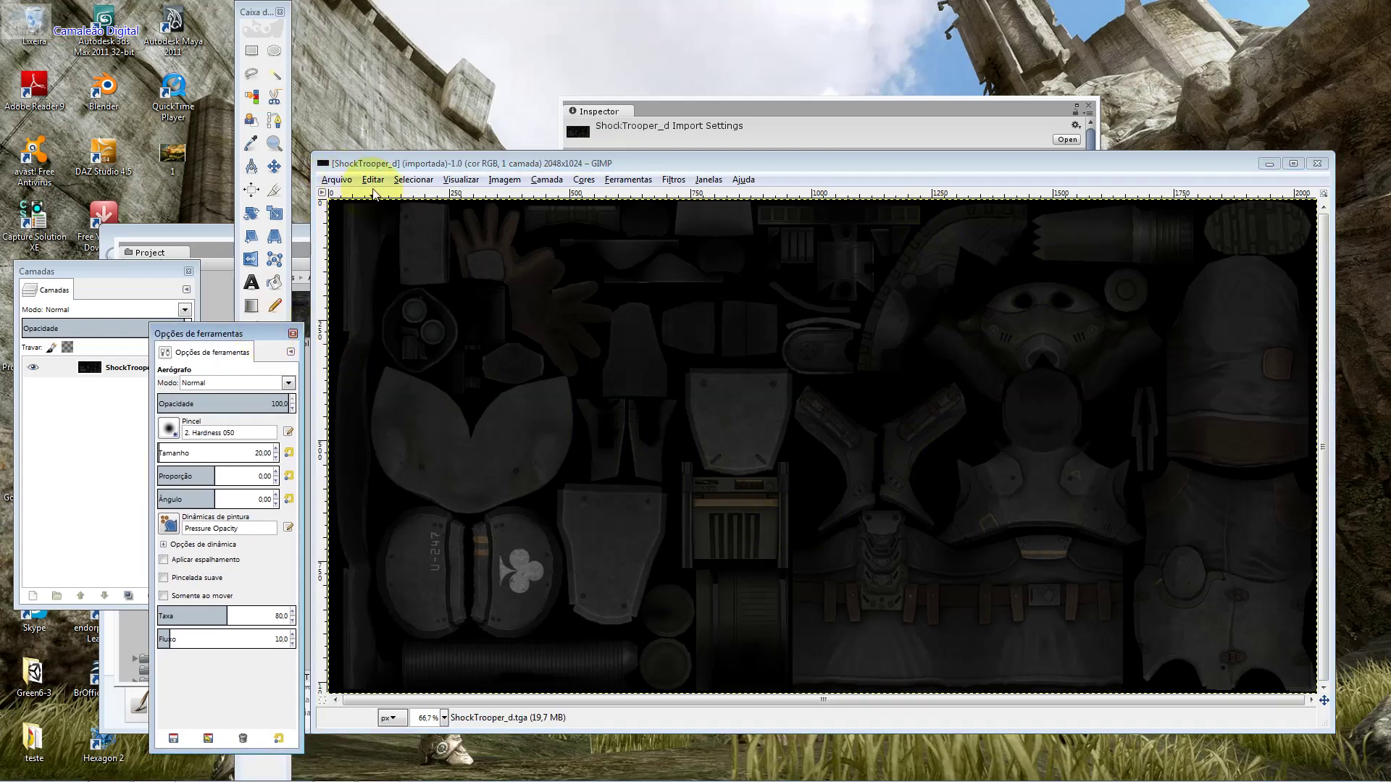
left_click(353, 180)
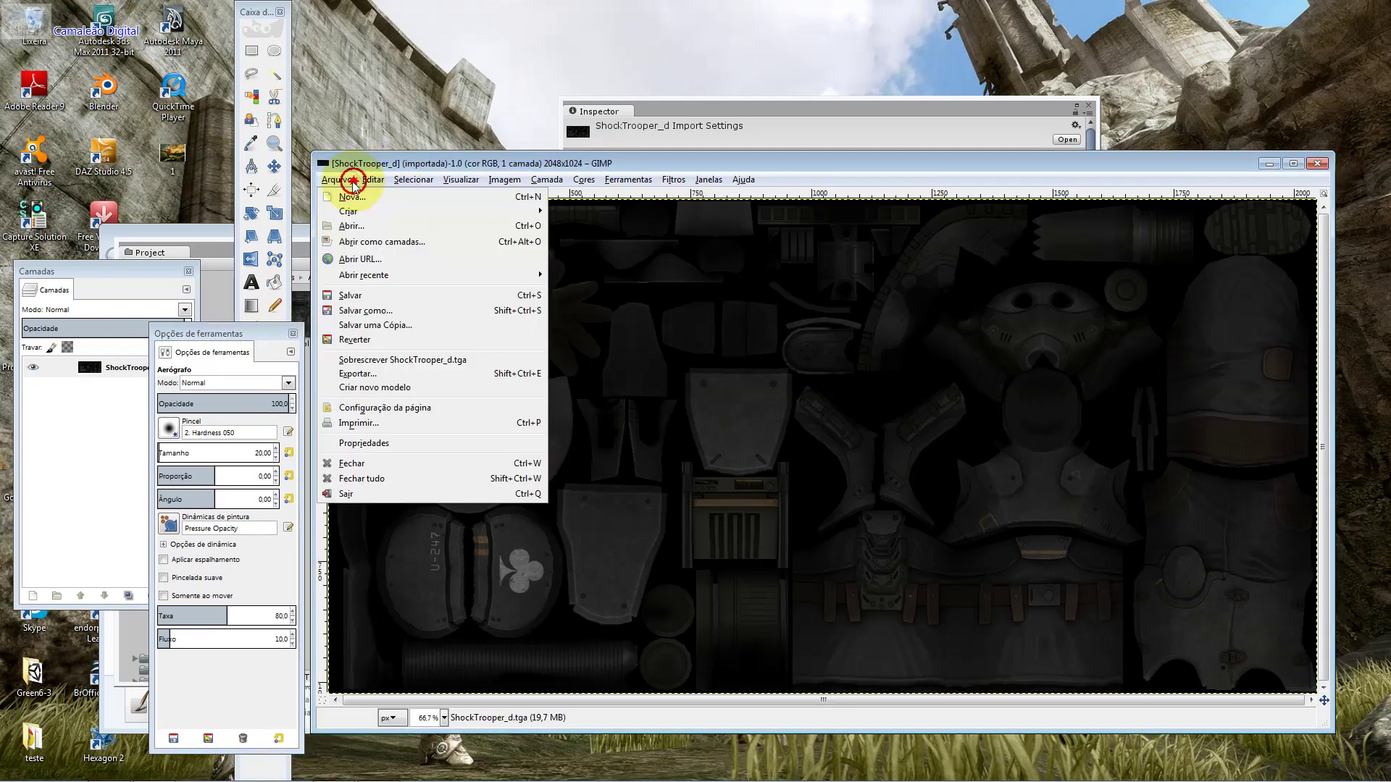
left_click(384, 311)
key("Escape")
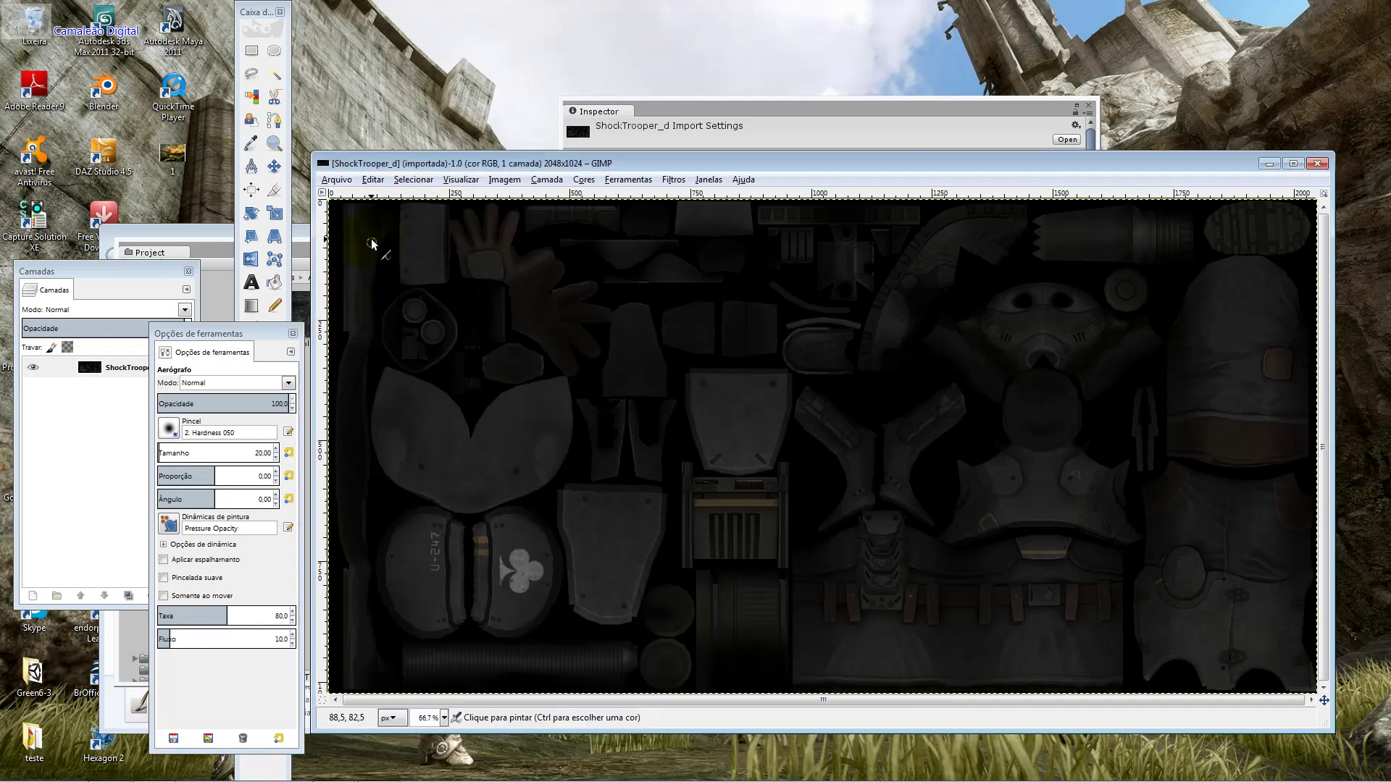
left_click(336, 180)
left_click(358, 374)
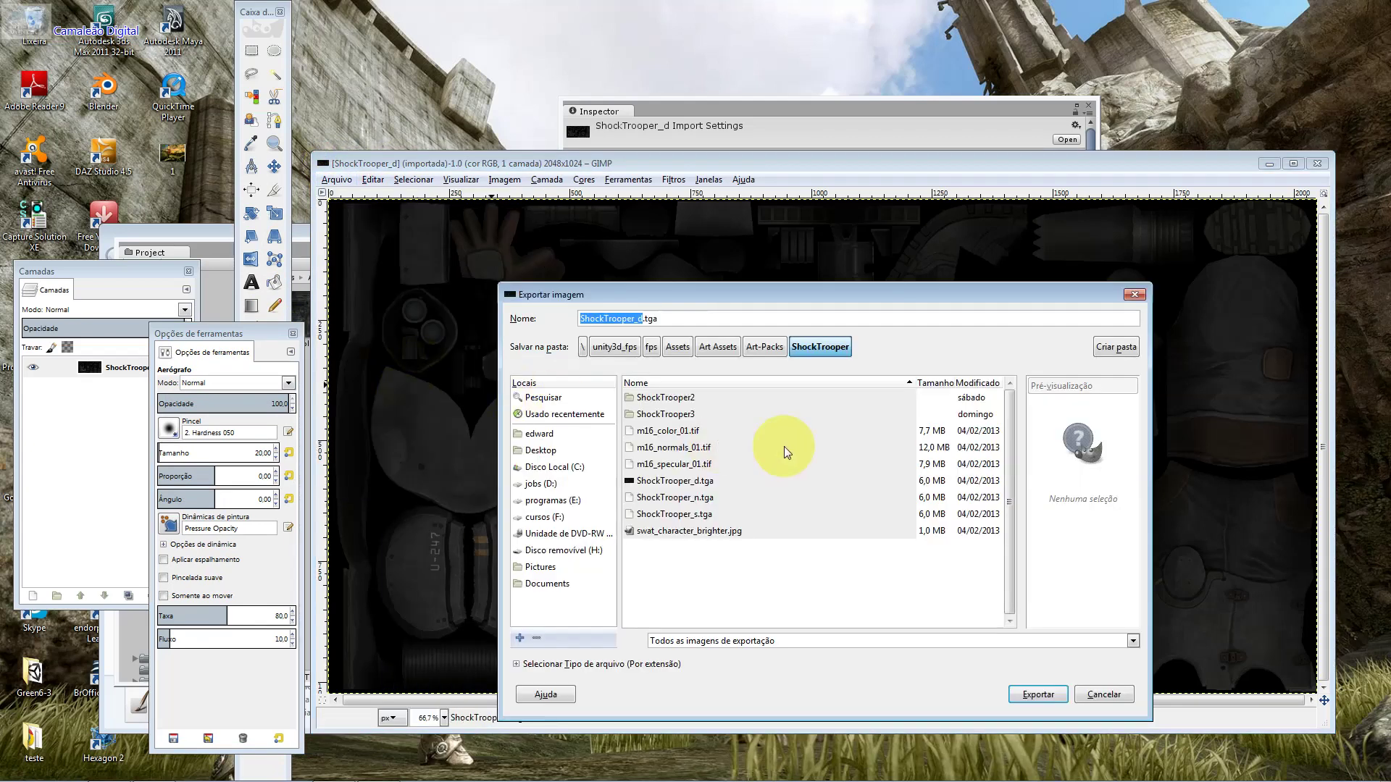
left_click(842, 637)
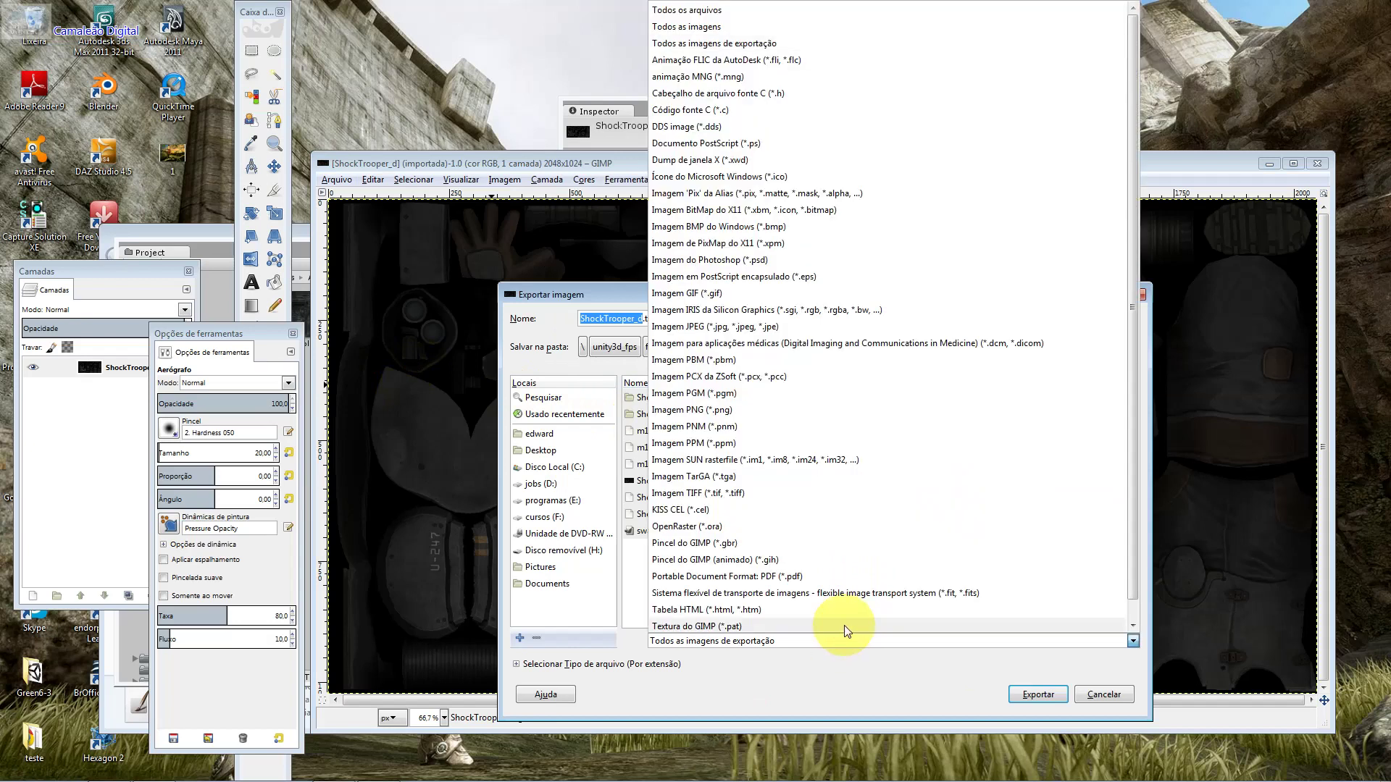
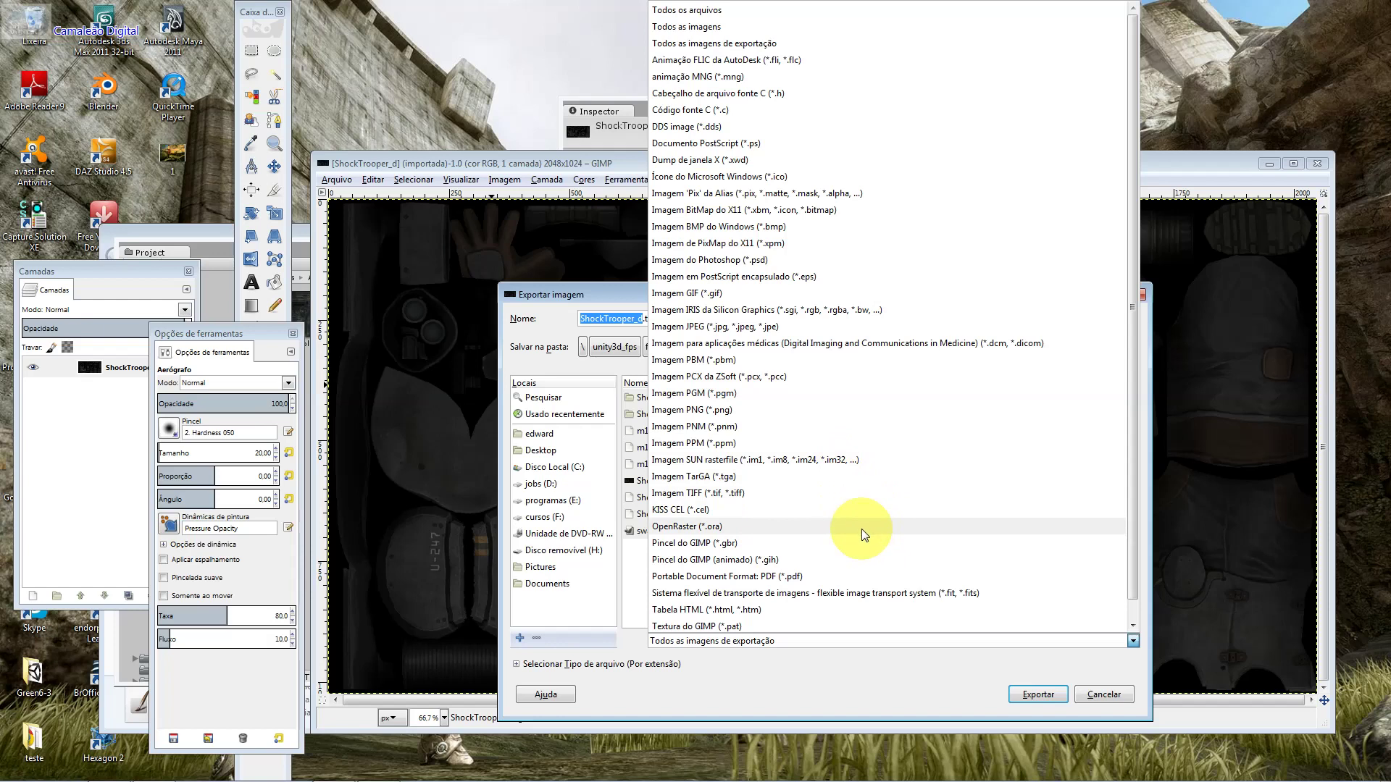
Cancel the Exportar imagem dialog without saving and return to the ShockTrooper_d texture window
left_click(1168, 701)
left_click(1143, 298)
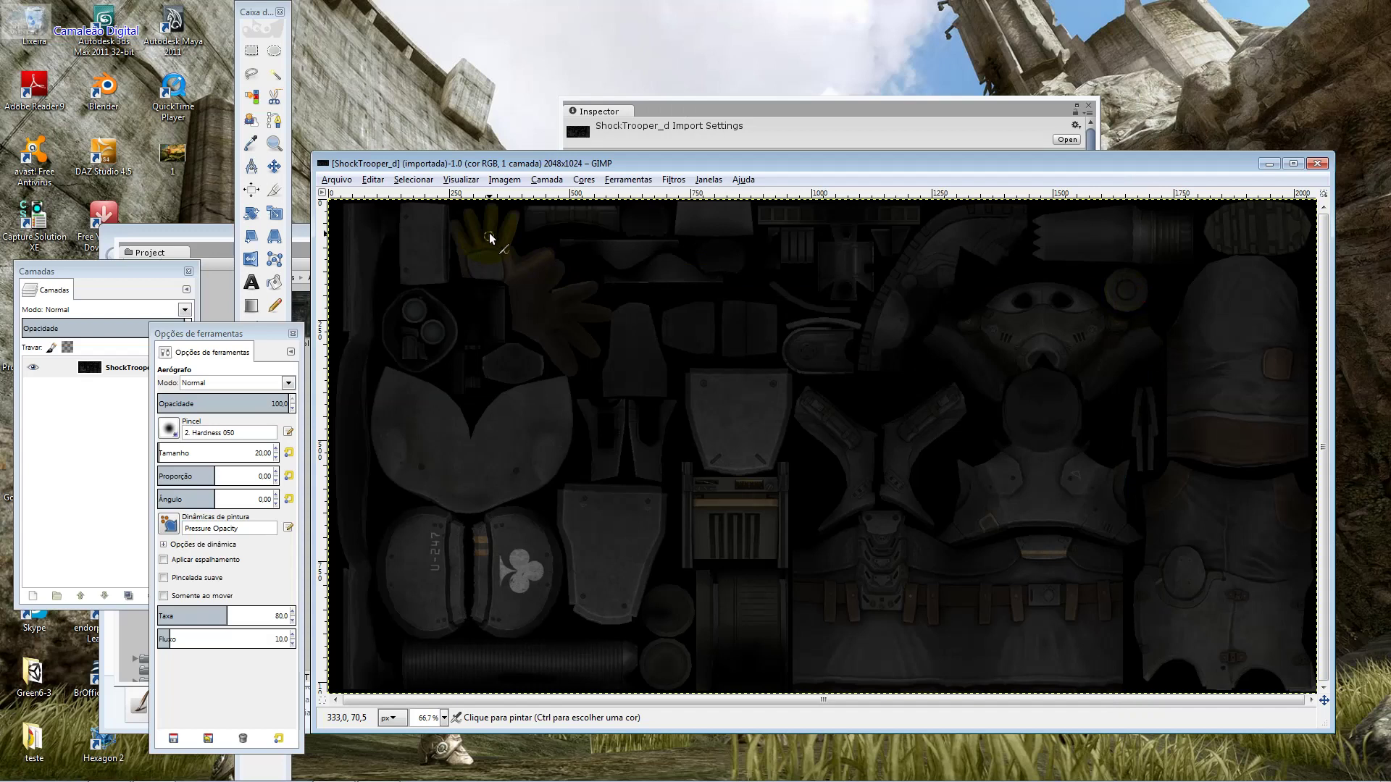
left_click(551, 165)
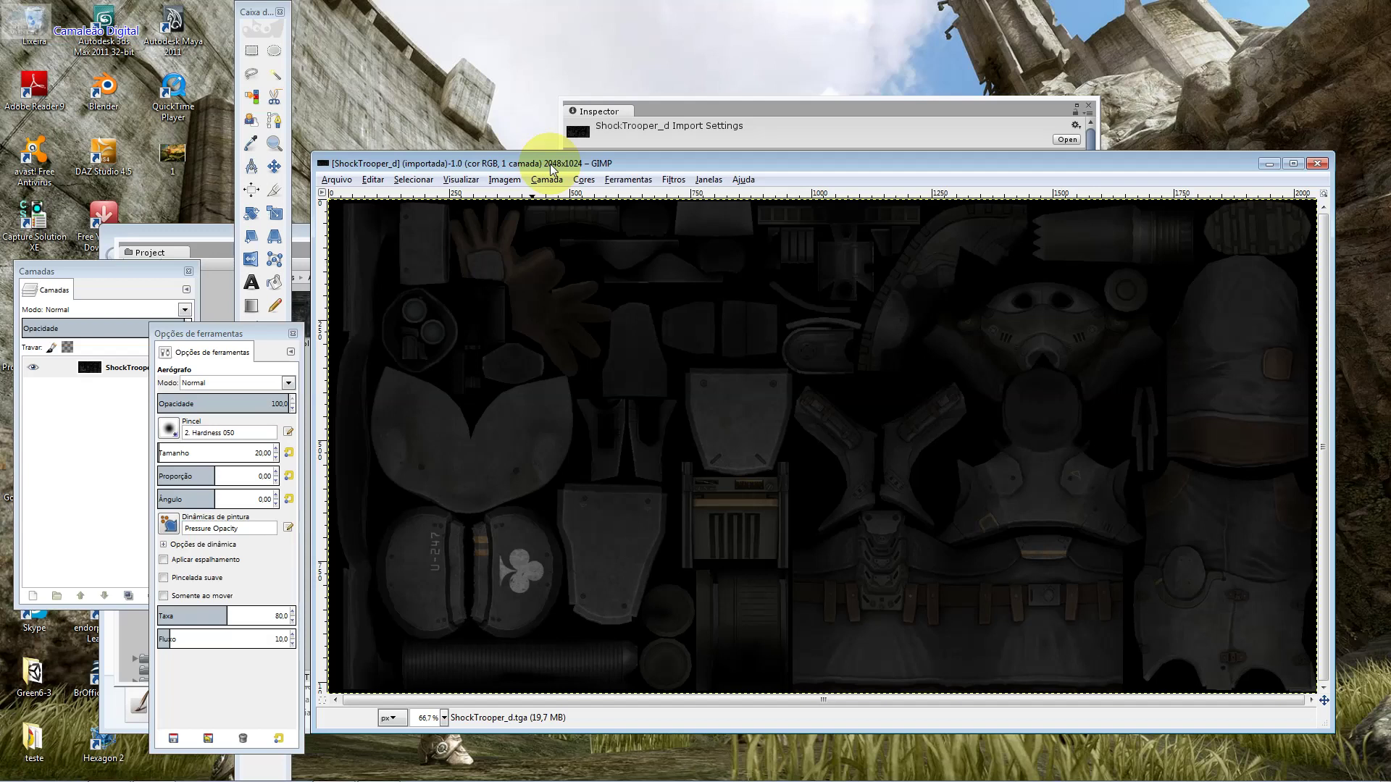
Maximize and restore the texture window, dismiss the Cores menu, and move the window down
double_click(552, 169)
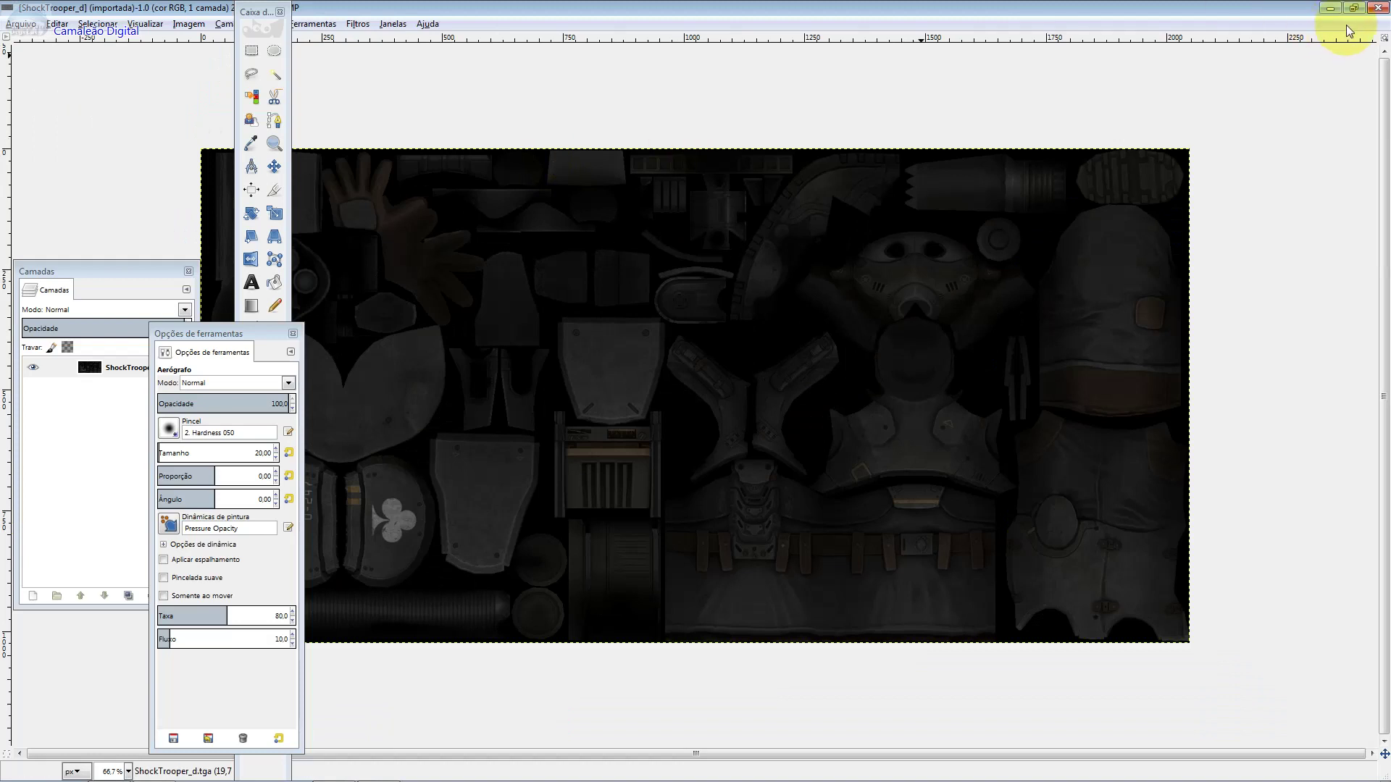
left_click(1353, 7)
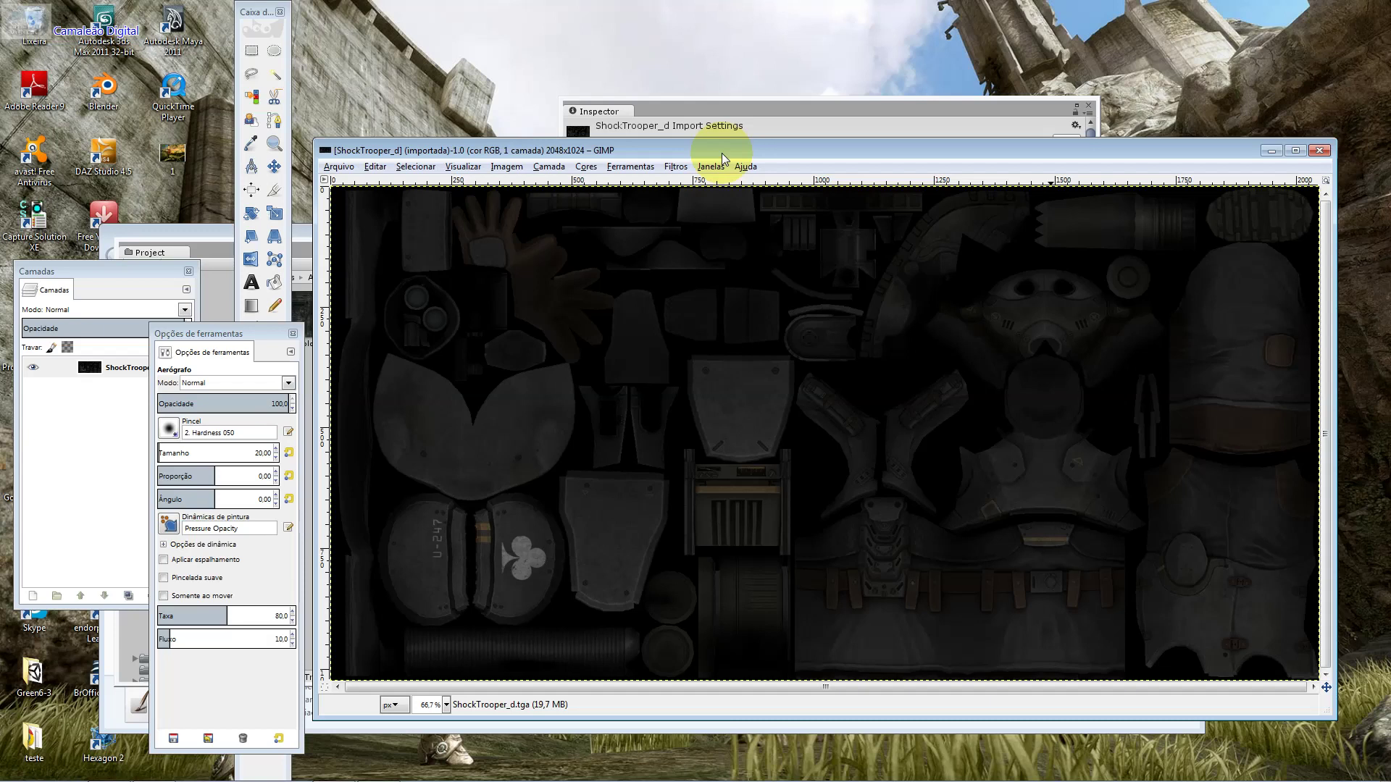
left_click(584, 167)
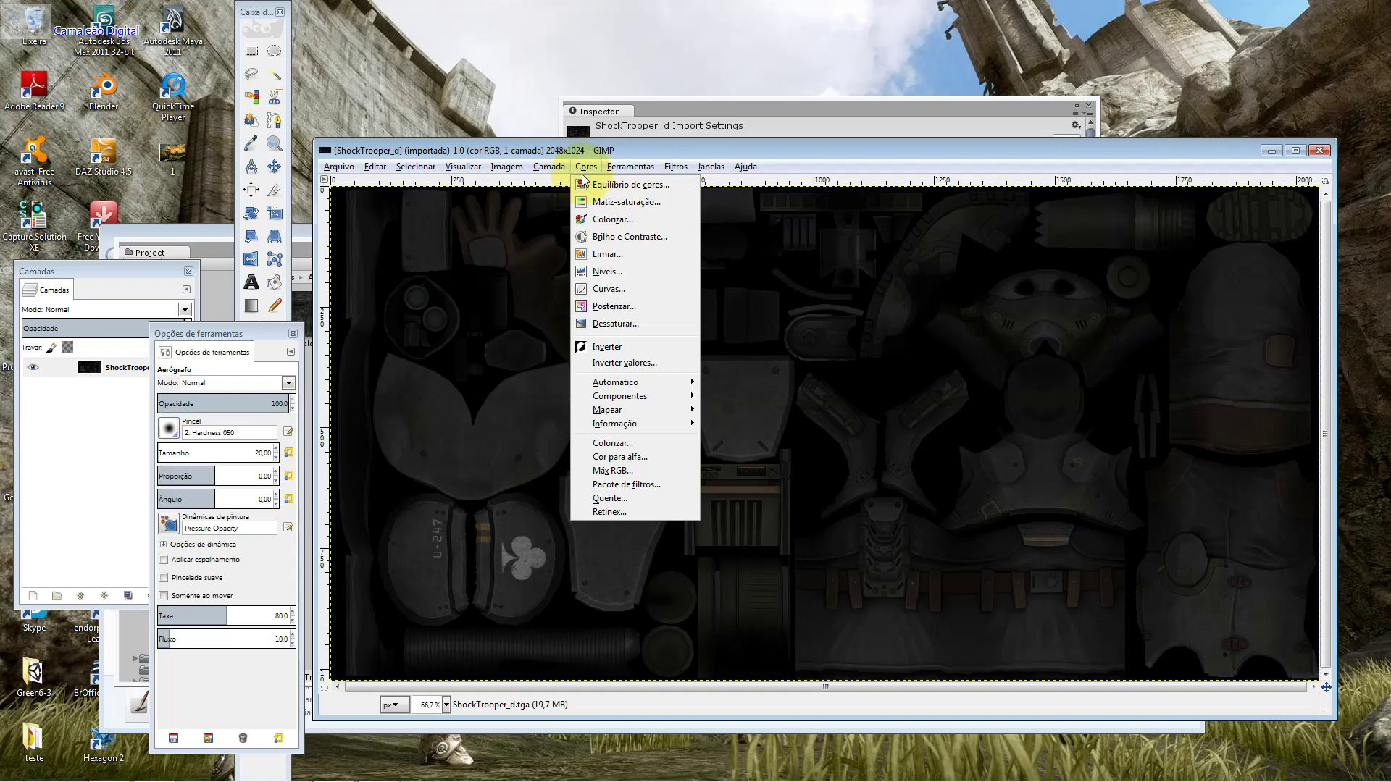
left_click(497, 150)
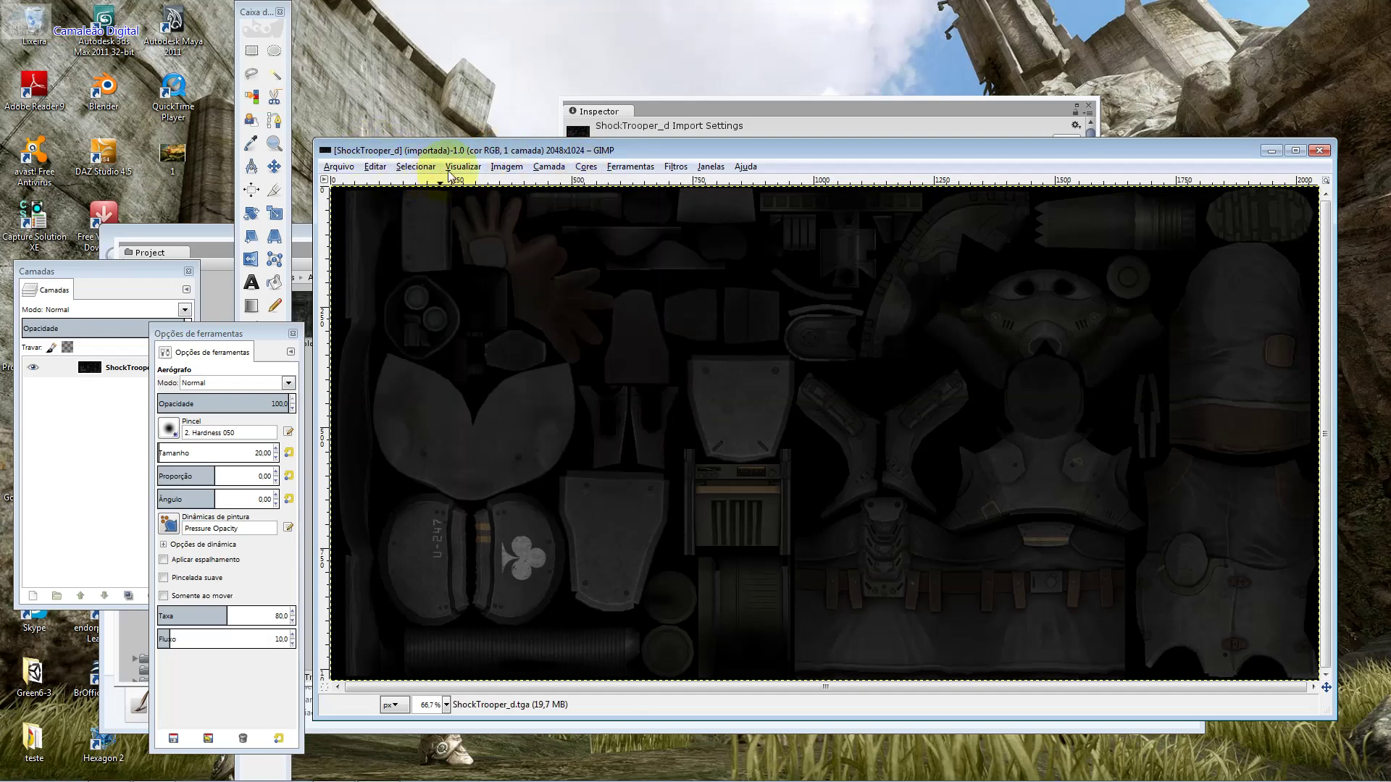
left_click_drag(467, 151, 469, 212)
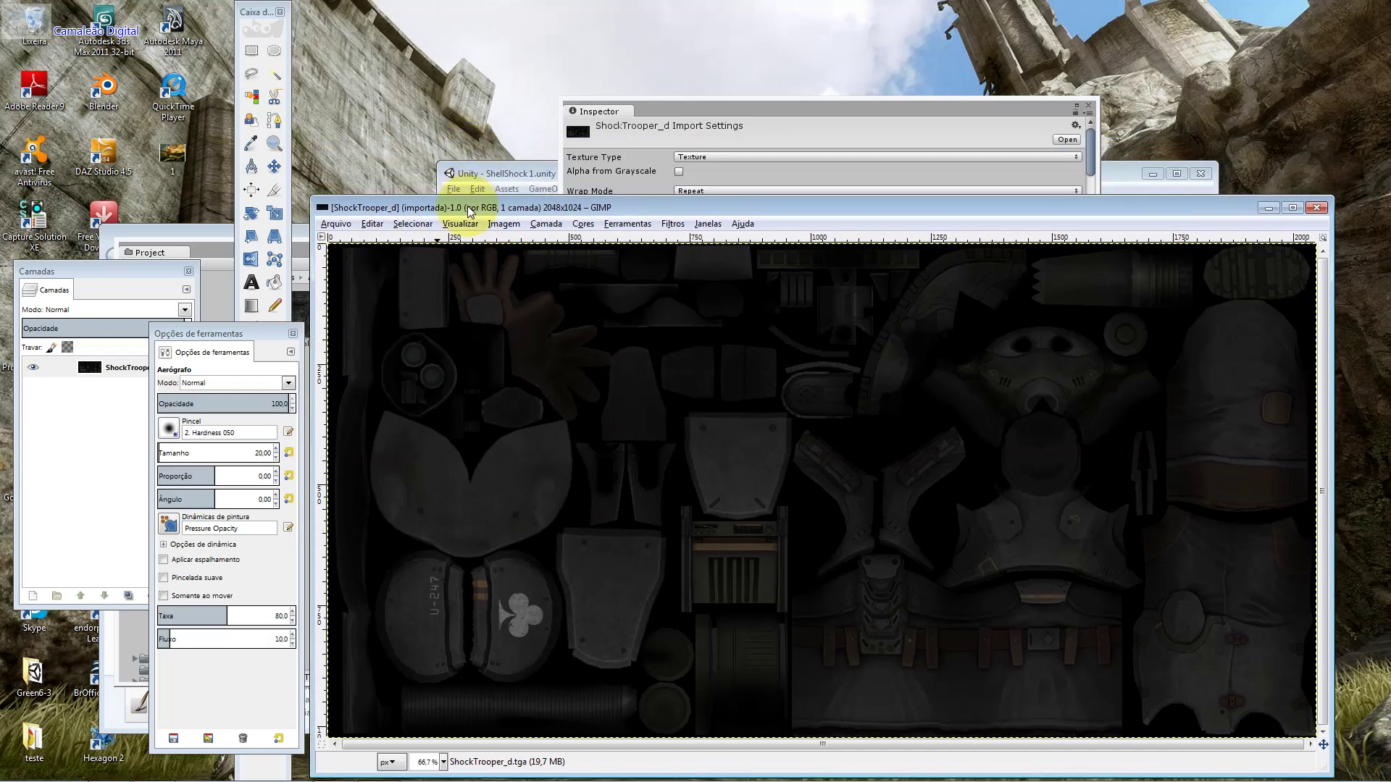
Open the camaleaodigital folder on the jobs (D:) drive in Windows Explorer
left_click(509, 173)
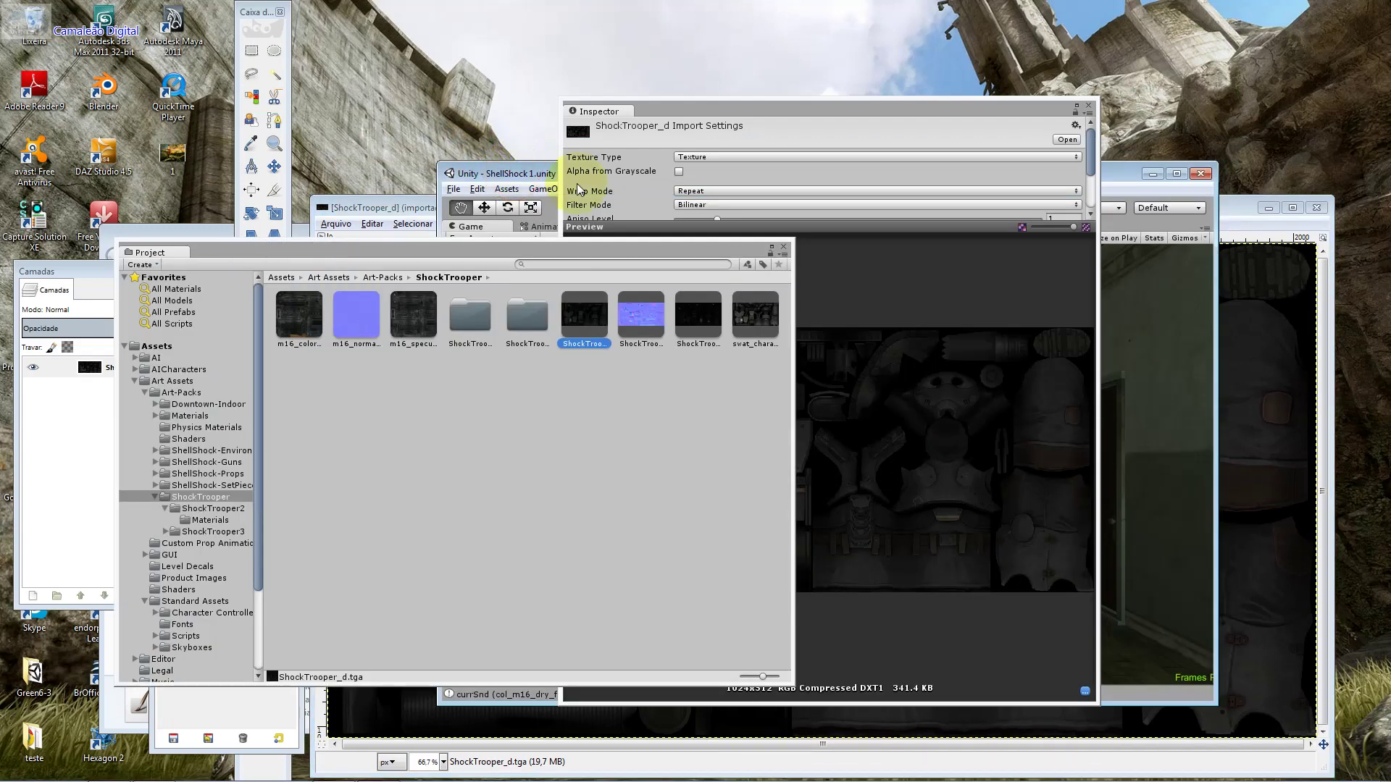
left_click(1228, 212)
key("super")
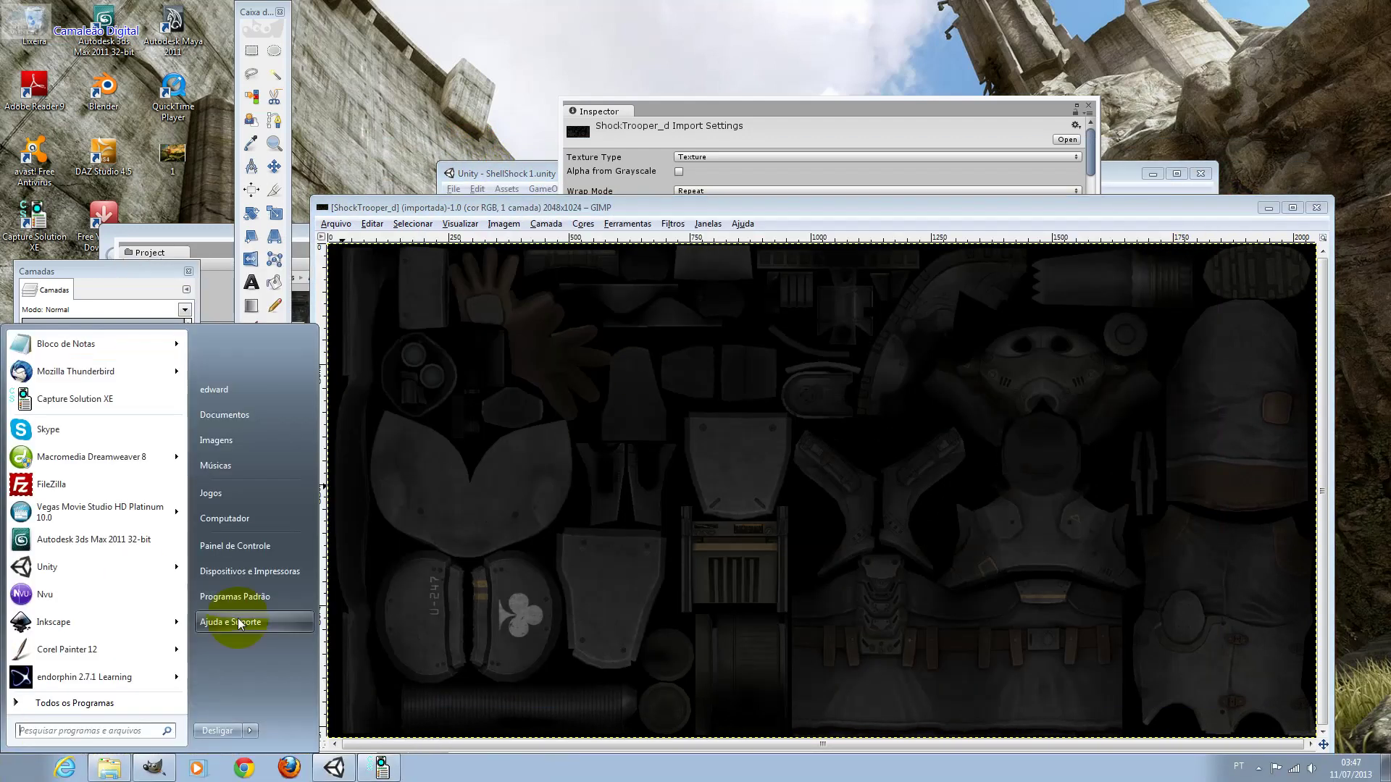
left_click(230, 518)
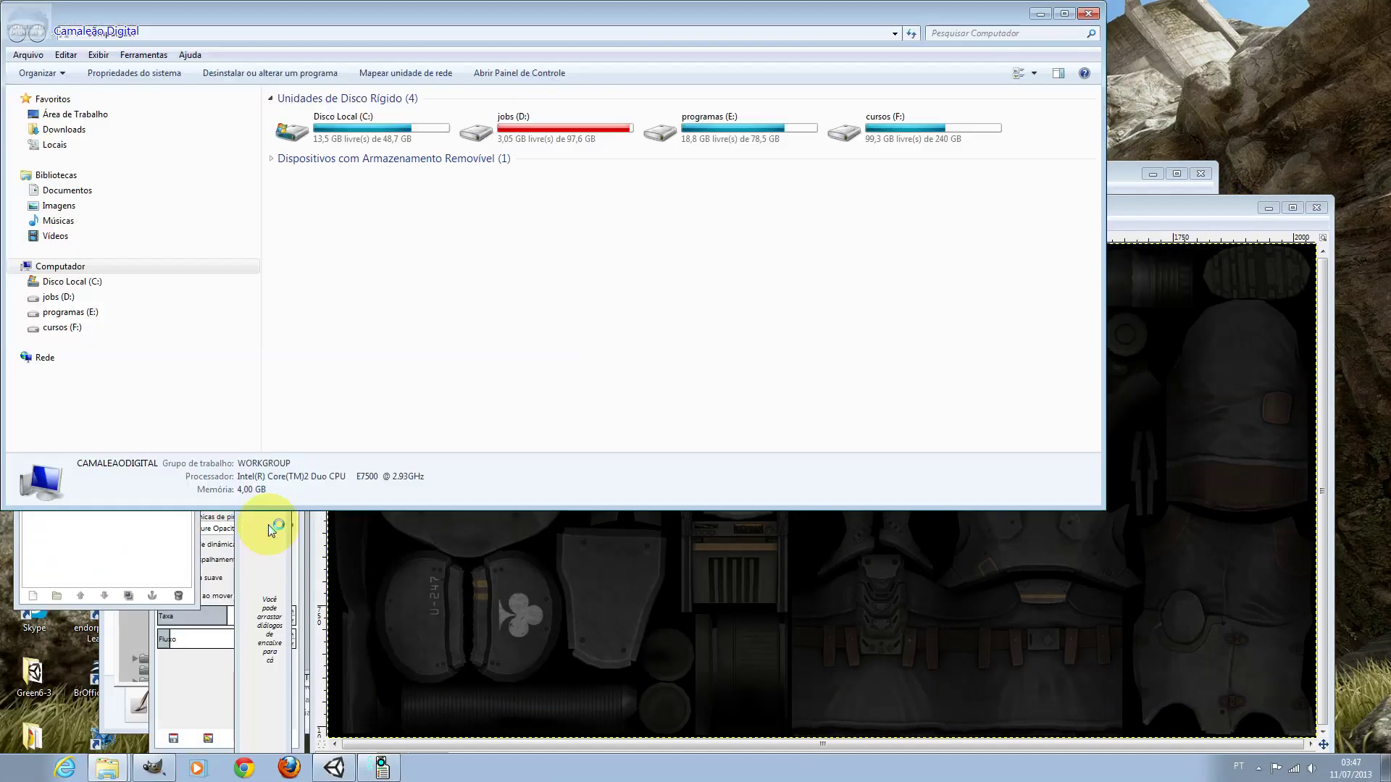
double_click(585, 148)
double_click(389, 137)
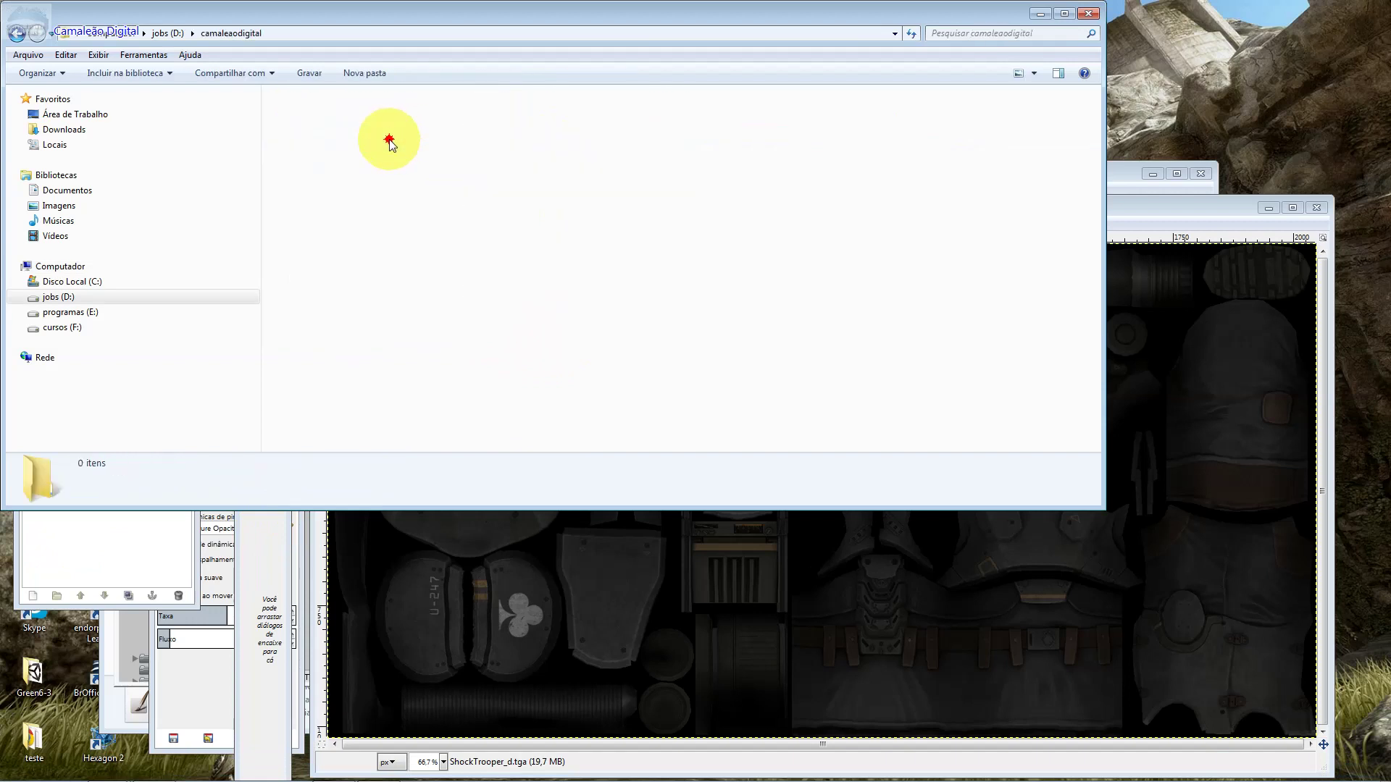
Search for 'logocama' and drag the logocamaleao PNG onto the texture as a new layer
left_click(1034, 33)
type("logocama")
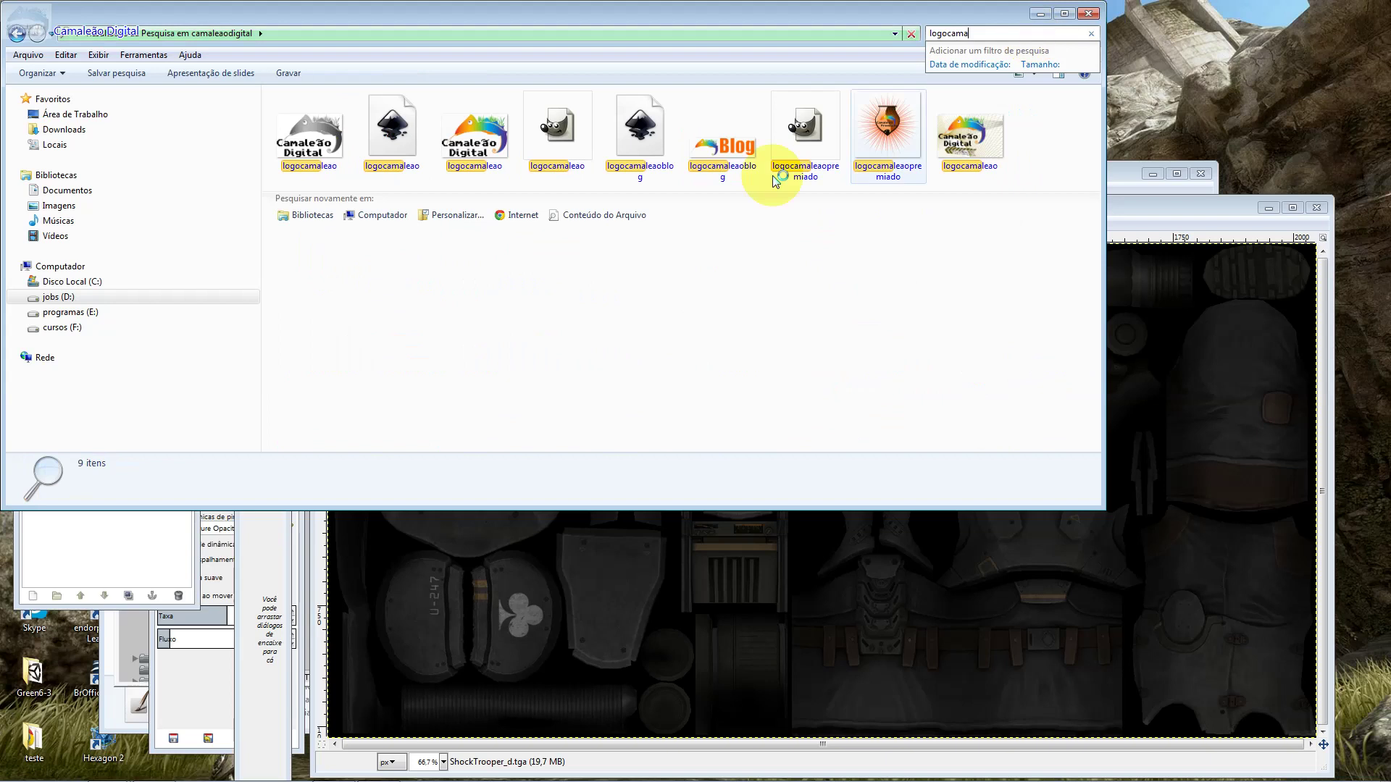
left_click(592, 166)
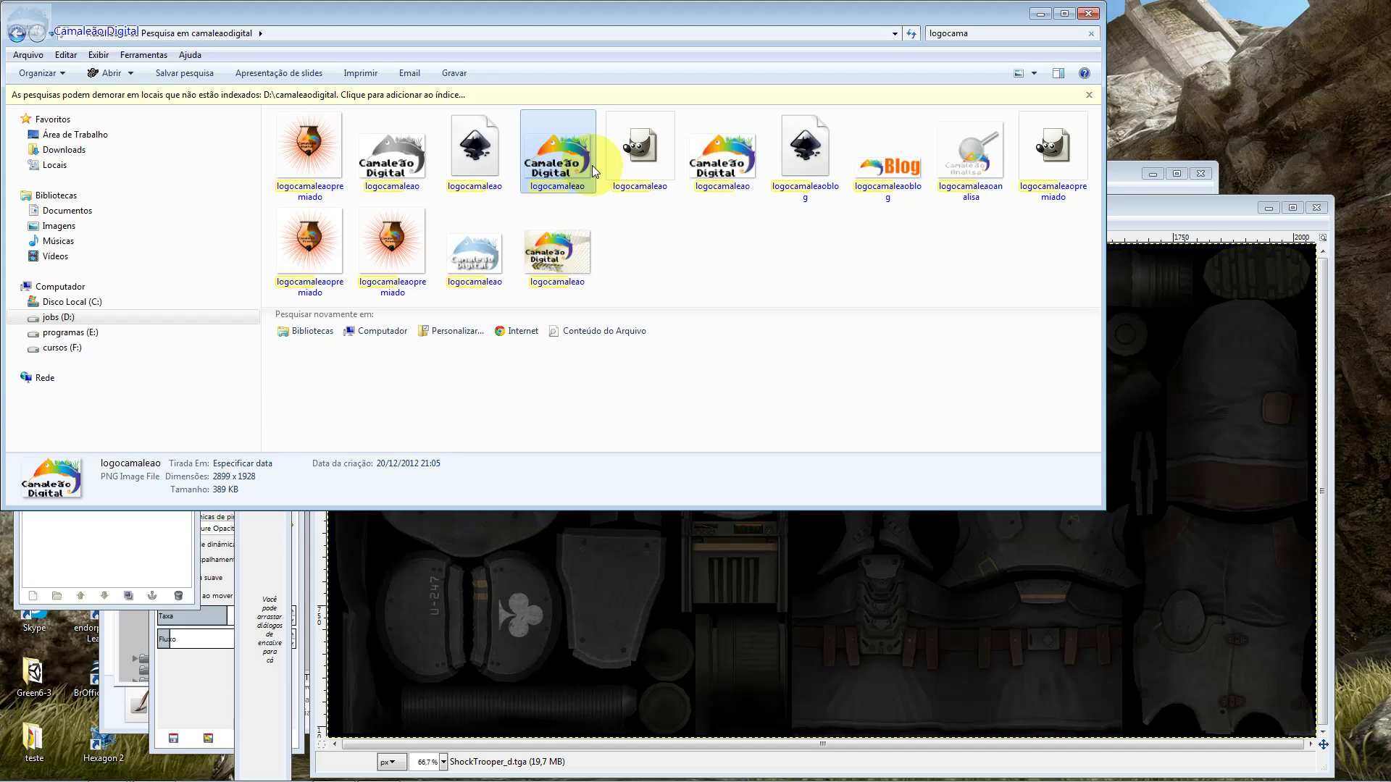
left_click(573, 157)
left_click_drag(573, 156, 1114, 547)
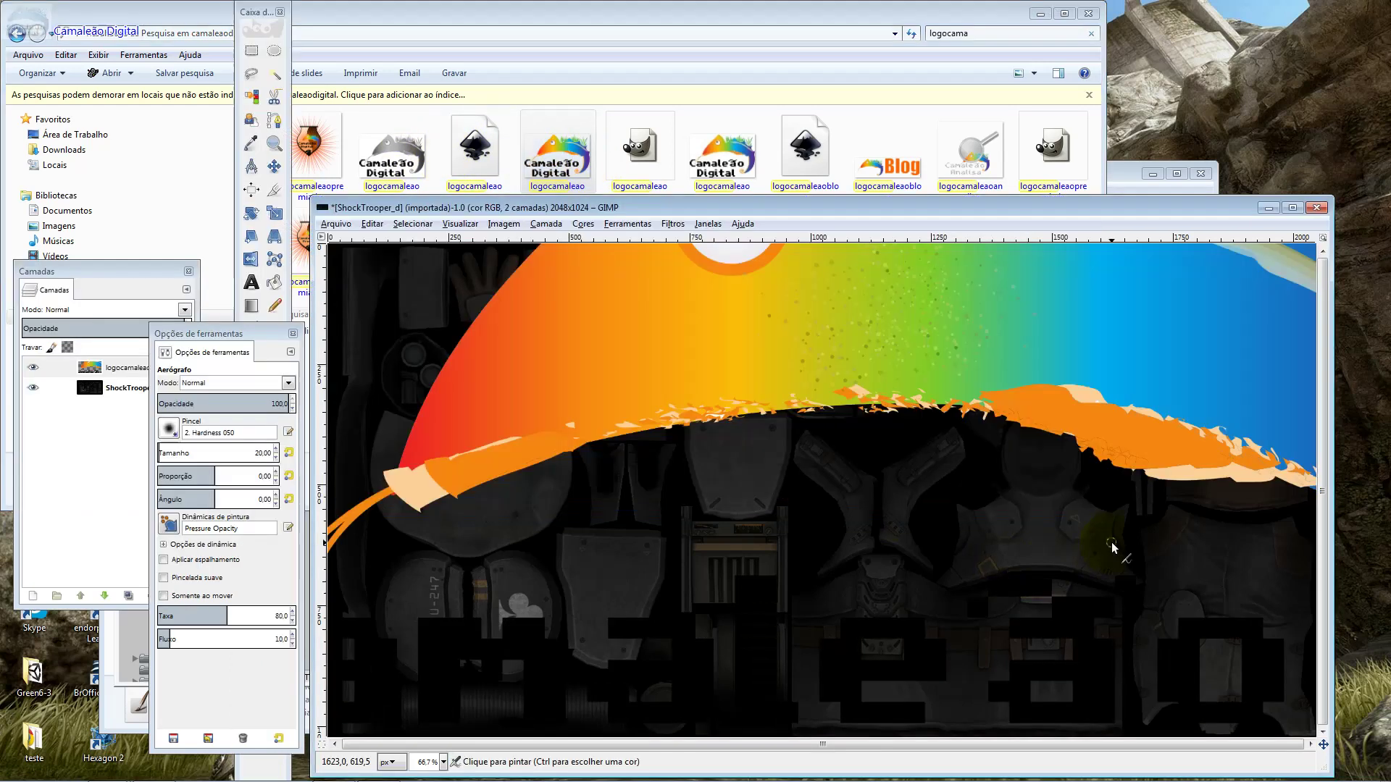
Zoom out and scale the logo layer to 150x100 pixels with proportions locked
left_click(512, 334)
left_click(815, 380)
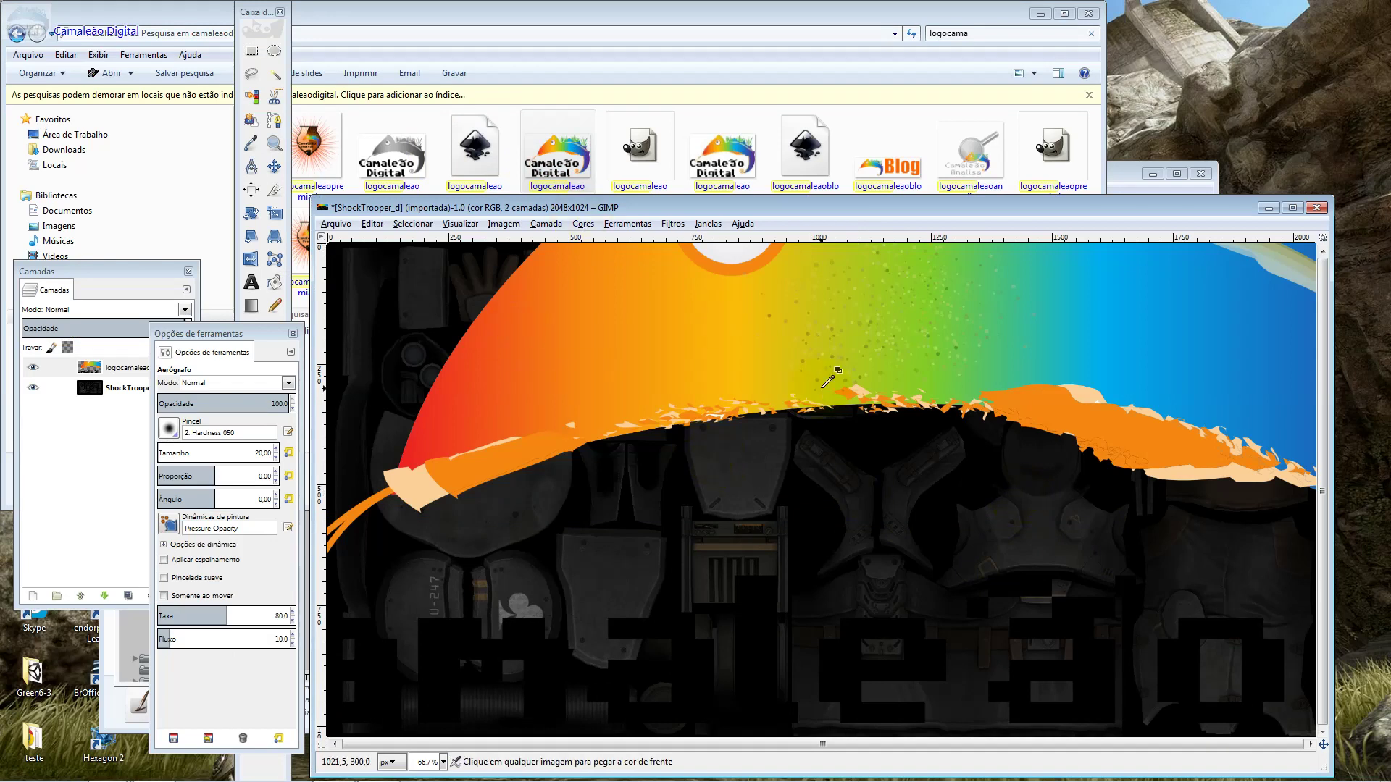
left_click_drag(814, 209, 830, 126)
scroll(825, 263, "down", 3, "ctrl")
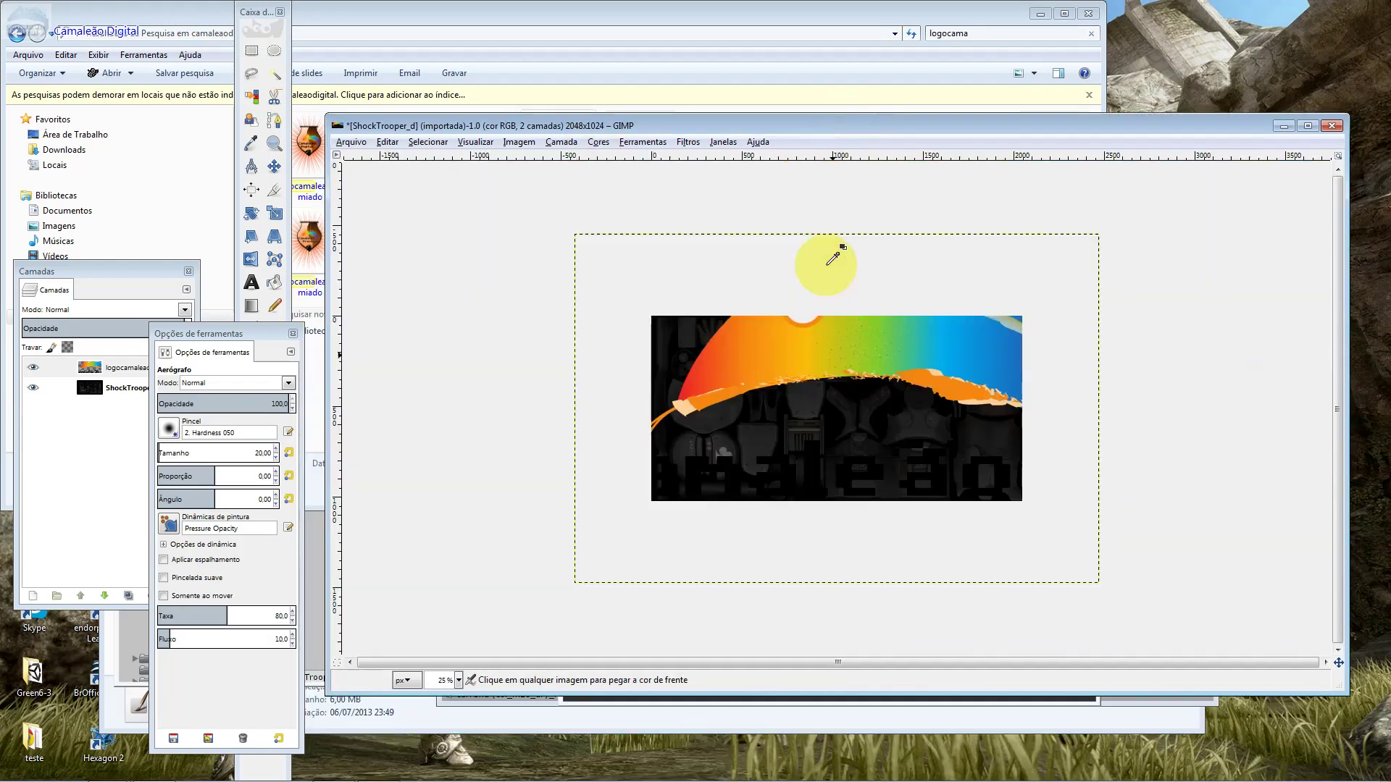
key("shift+s")
left_click(826, 266)
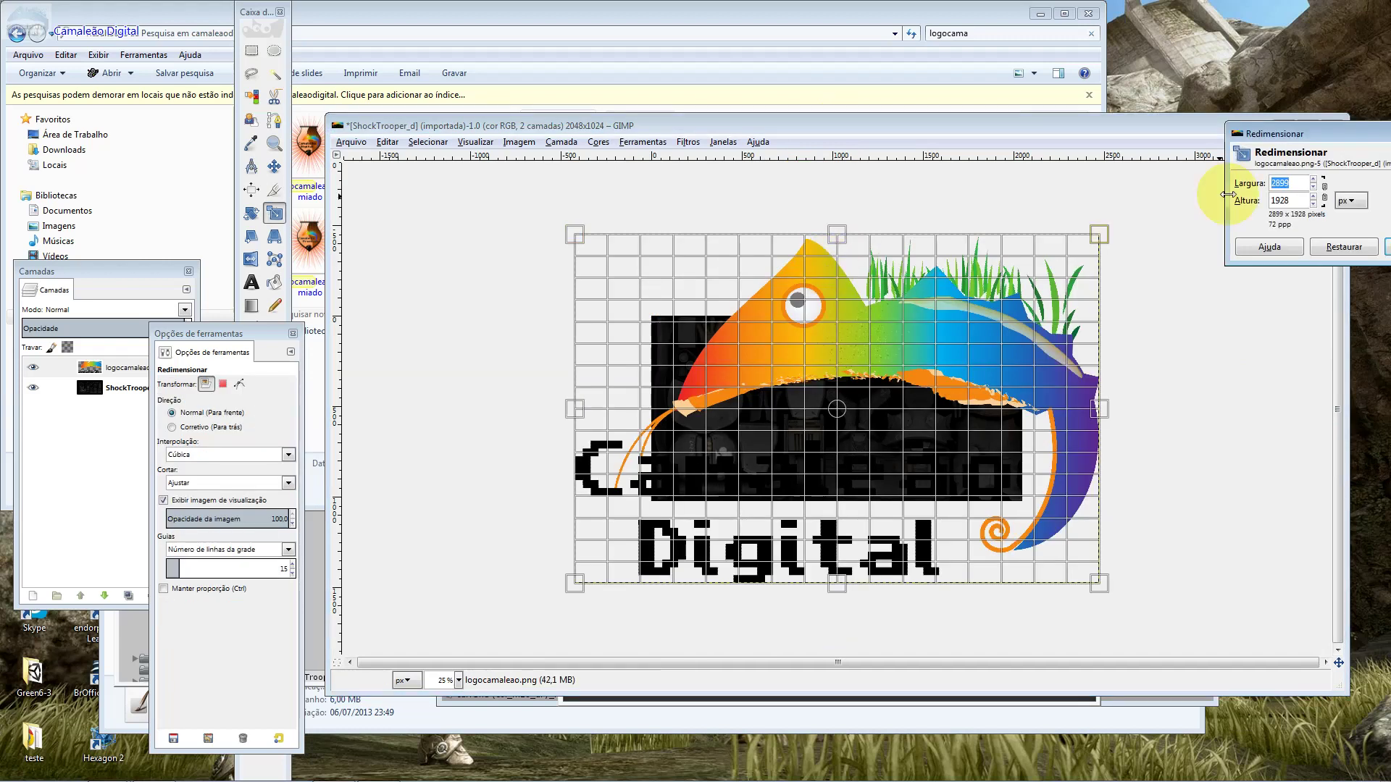
left_click(1324, 192)
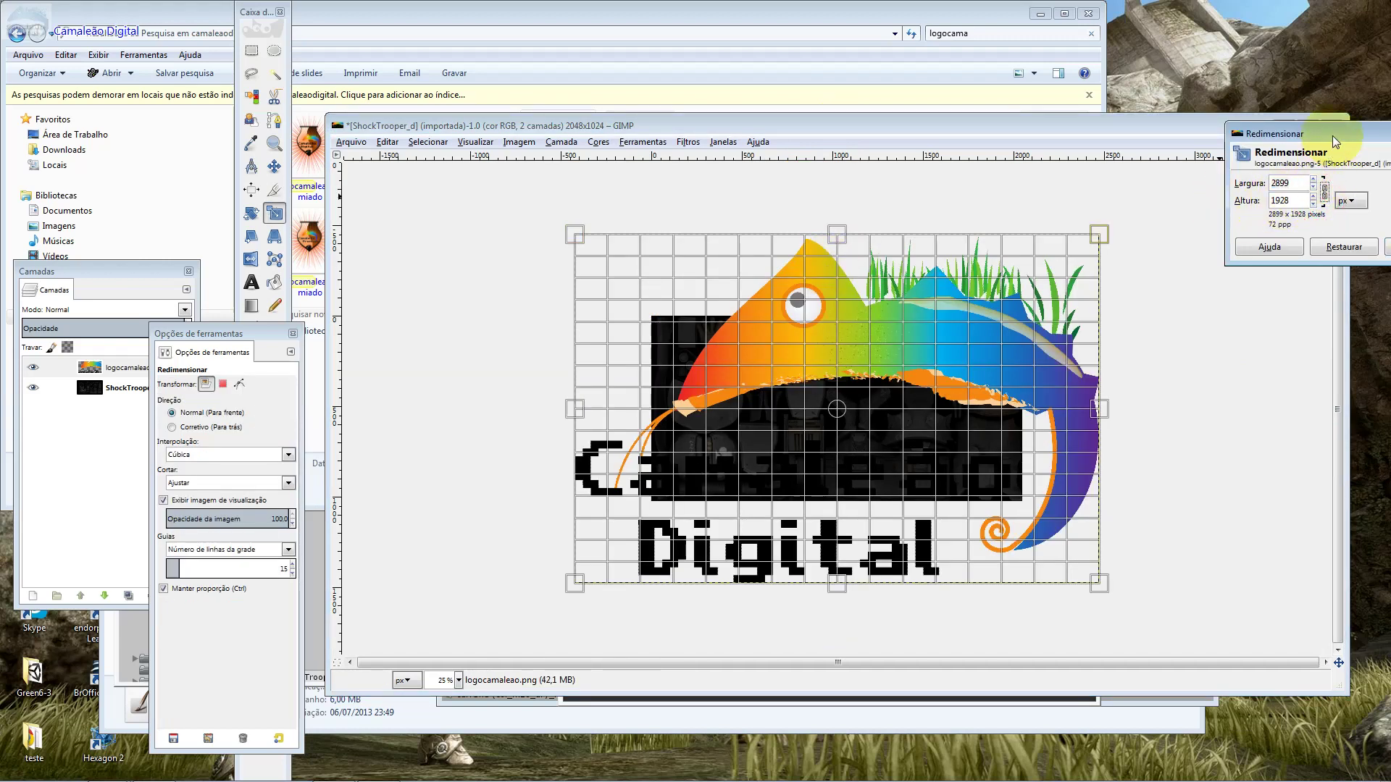
left_click_drag(1311, 135, 1219, 203)
left_click_drag(1098, 234, 697, 475)
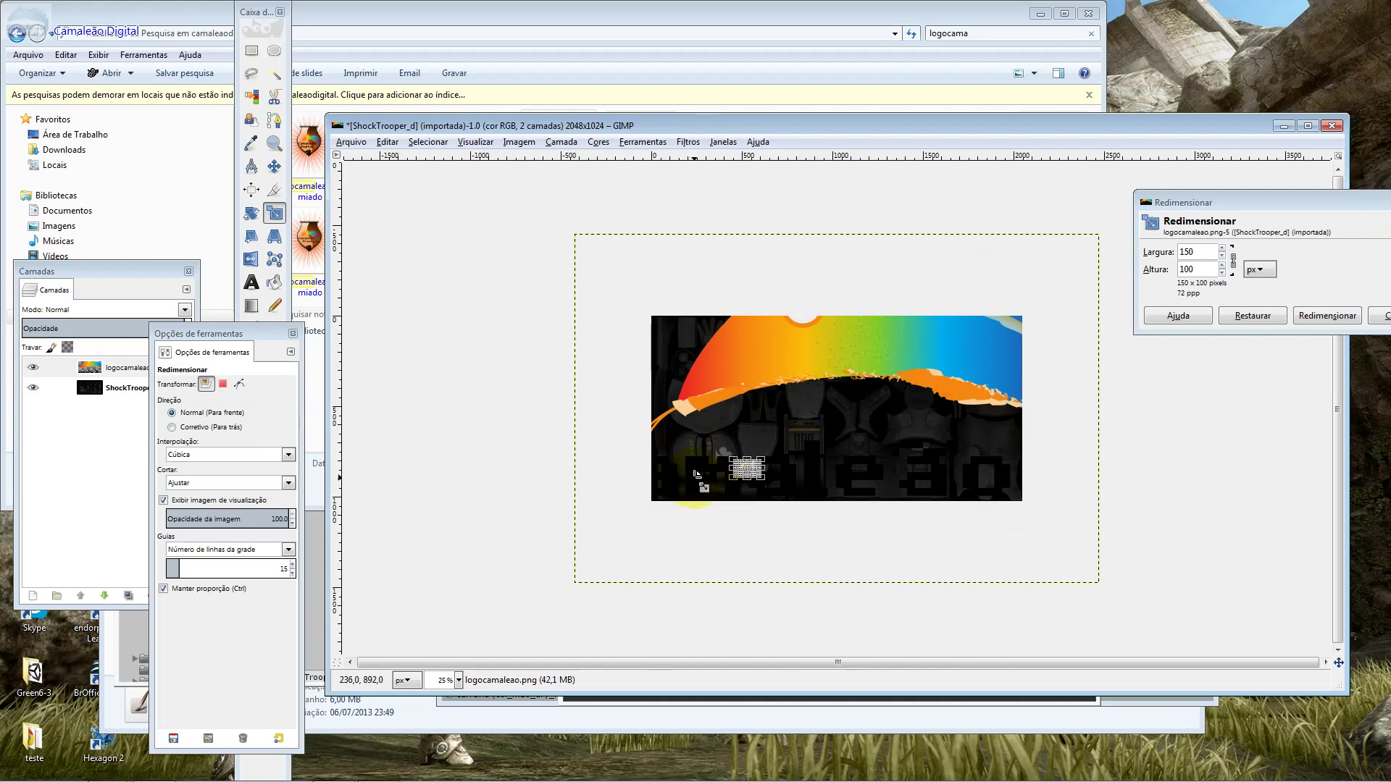
key("Return")
Move the scaled logo onto the panel near the texture's centre
key("m")
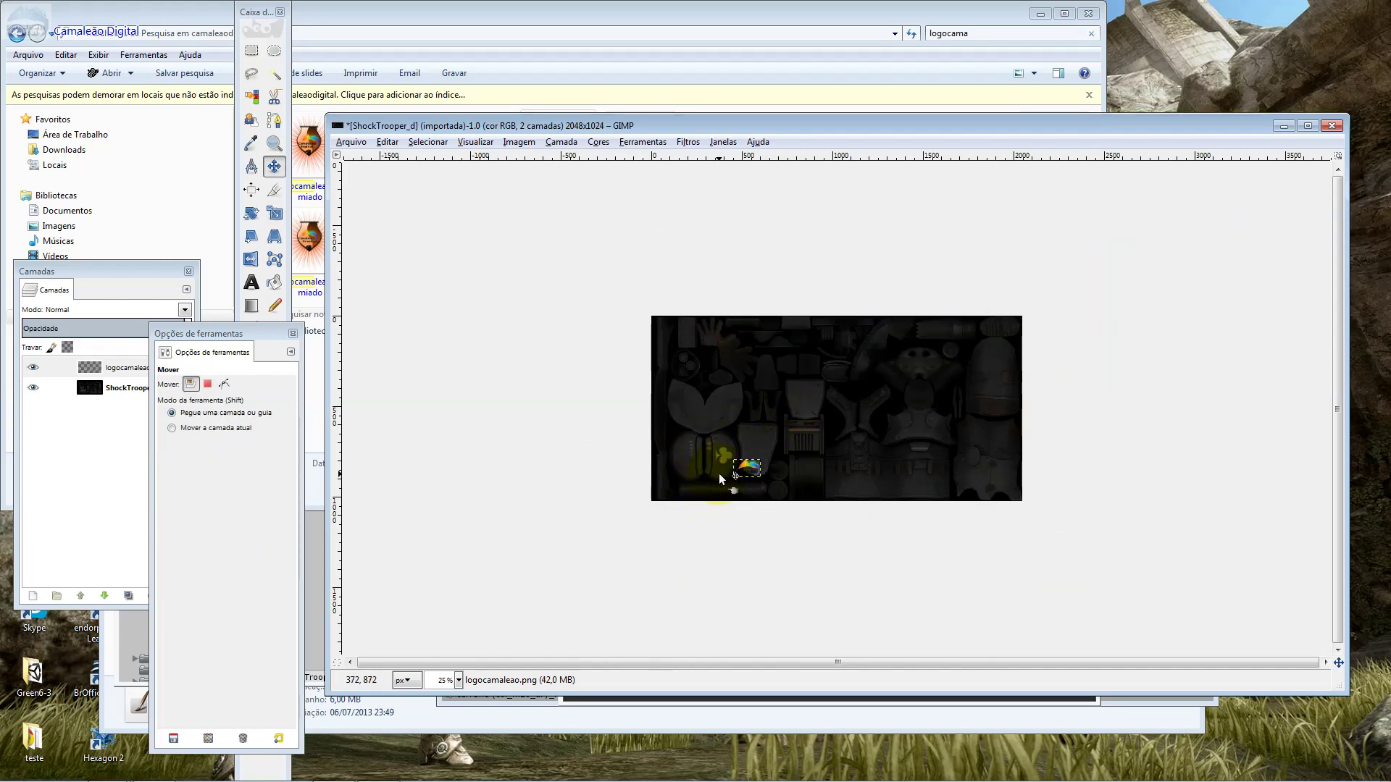
left_click_drag(758, 469, 817, 397)
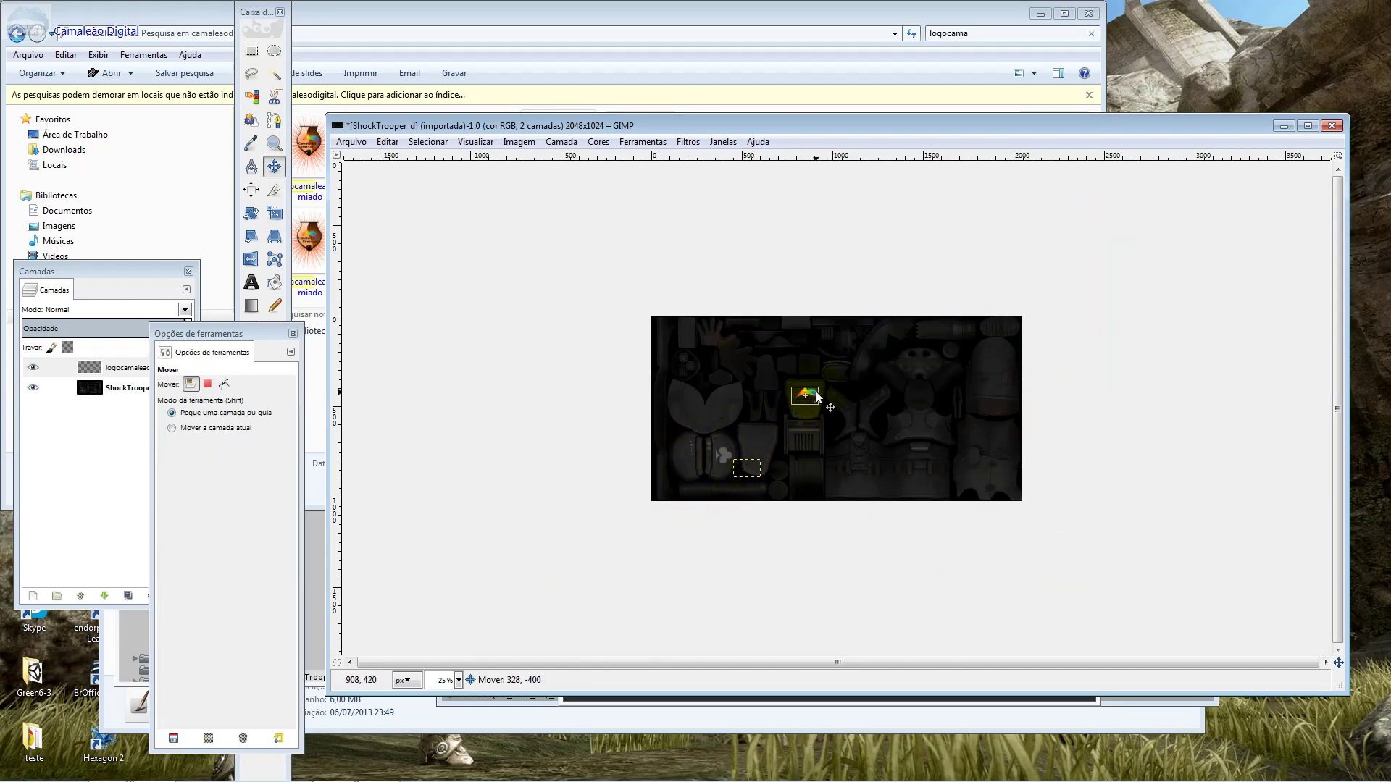
scroll(816, 398, "up", 3, "ctrl")
key("ctrl")
left_click_drag(759, 366, 761, 370)
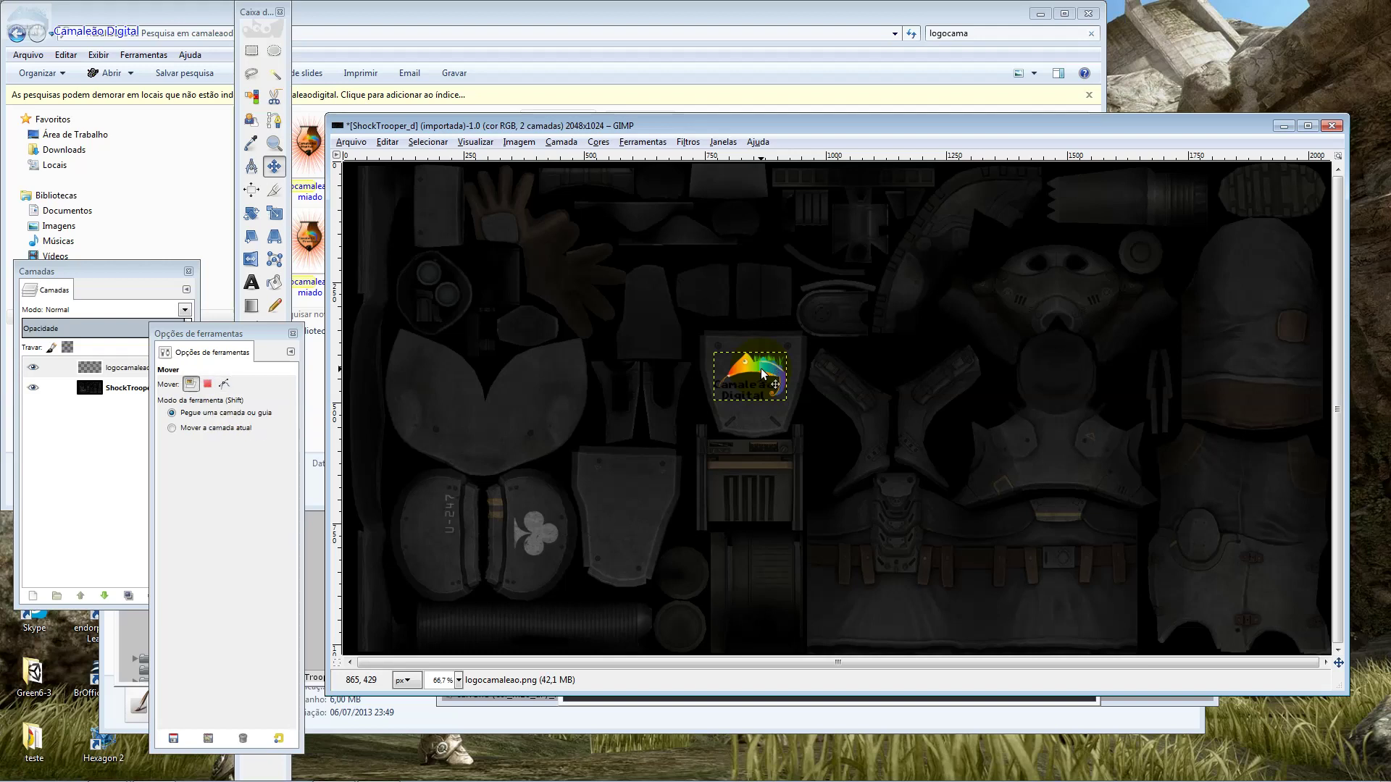
left_click_drag(768, 366, 766, 369)
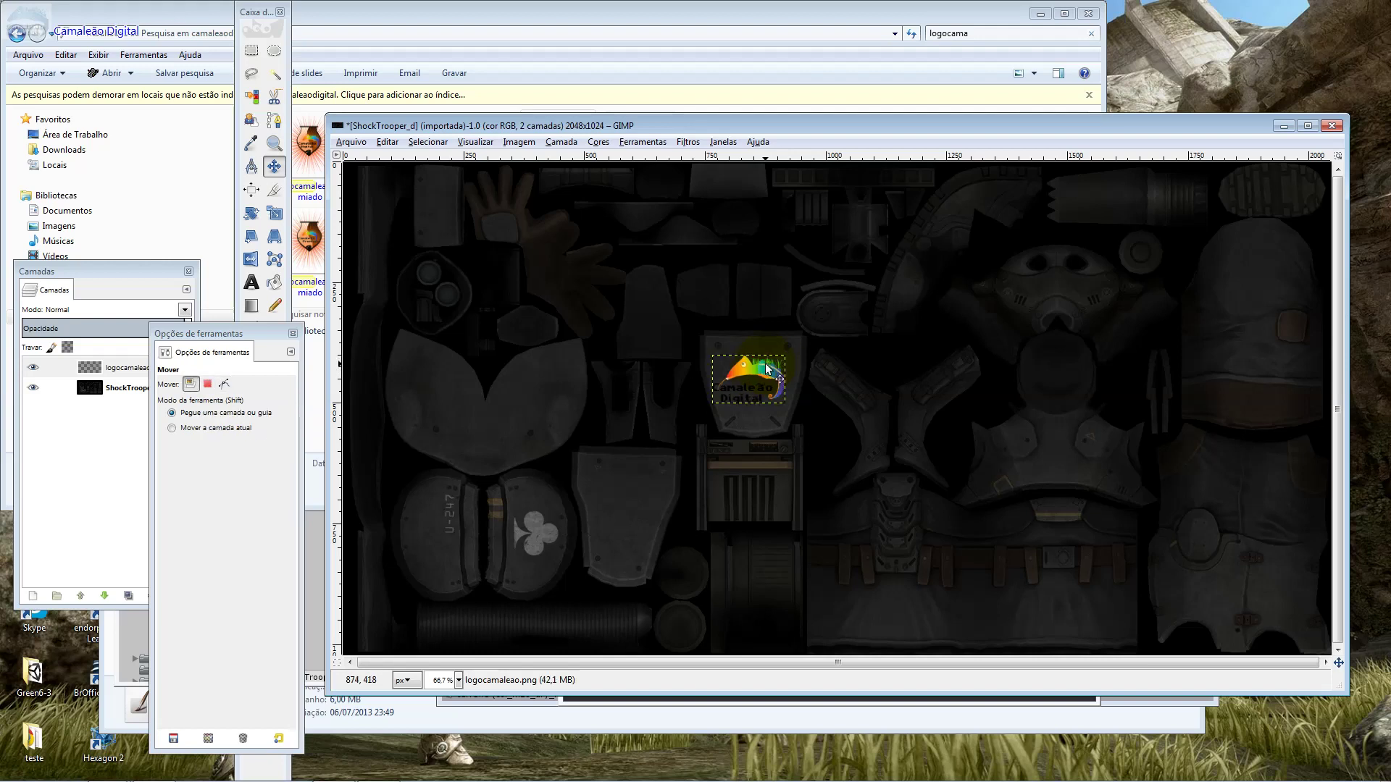
key("alt+Tab")
key("alt+Tab")
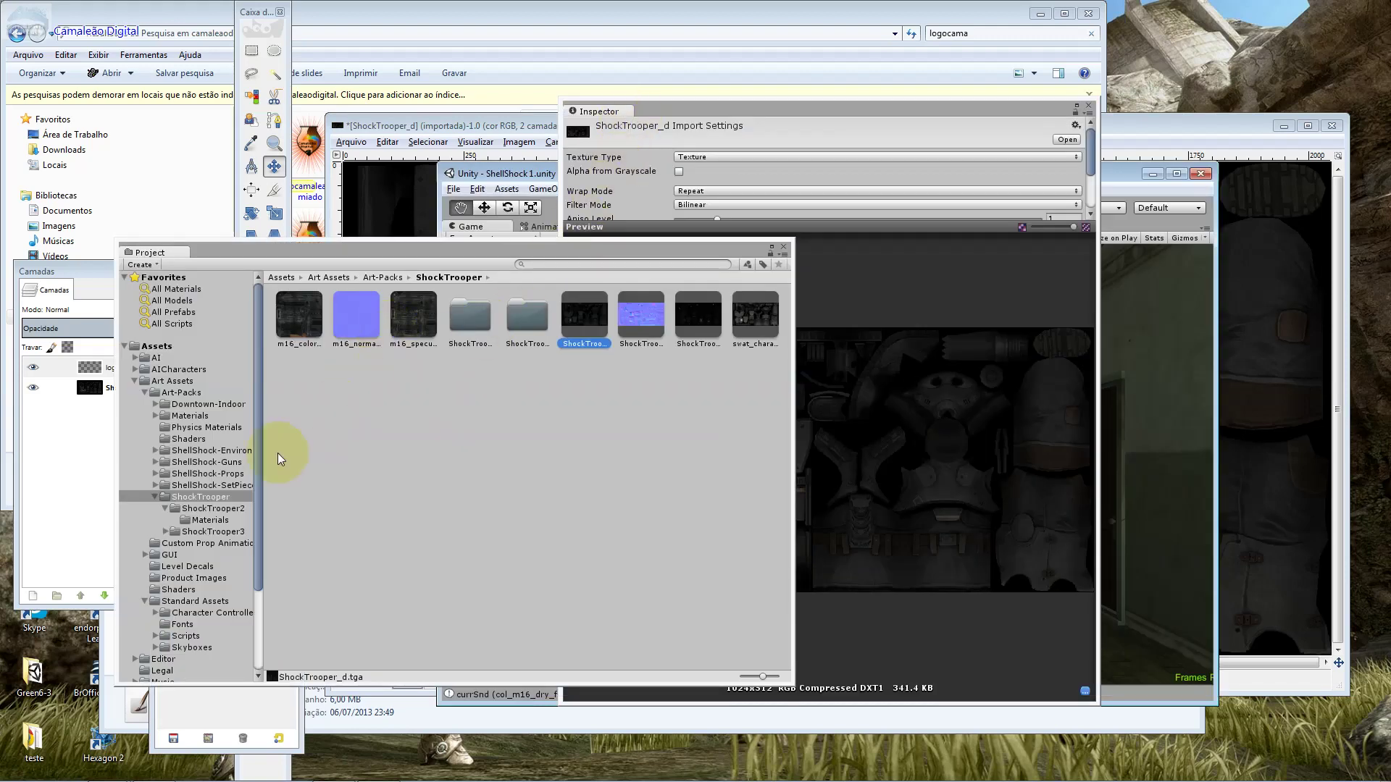
Expand the ShockTrooper model in Unity and rotate the AimLoop preview to face front
left_click(239, 512)
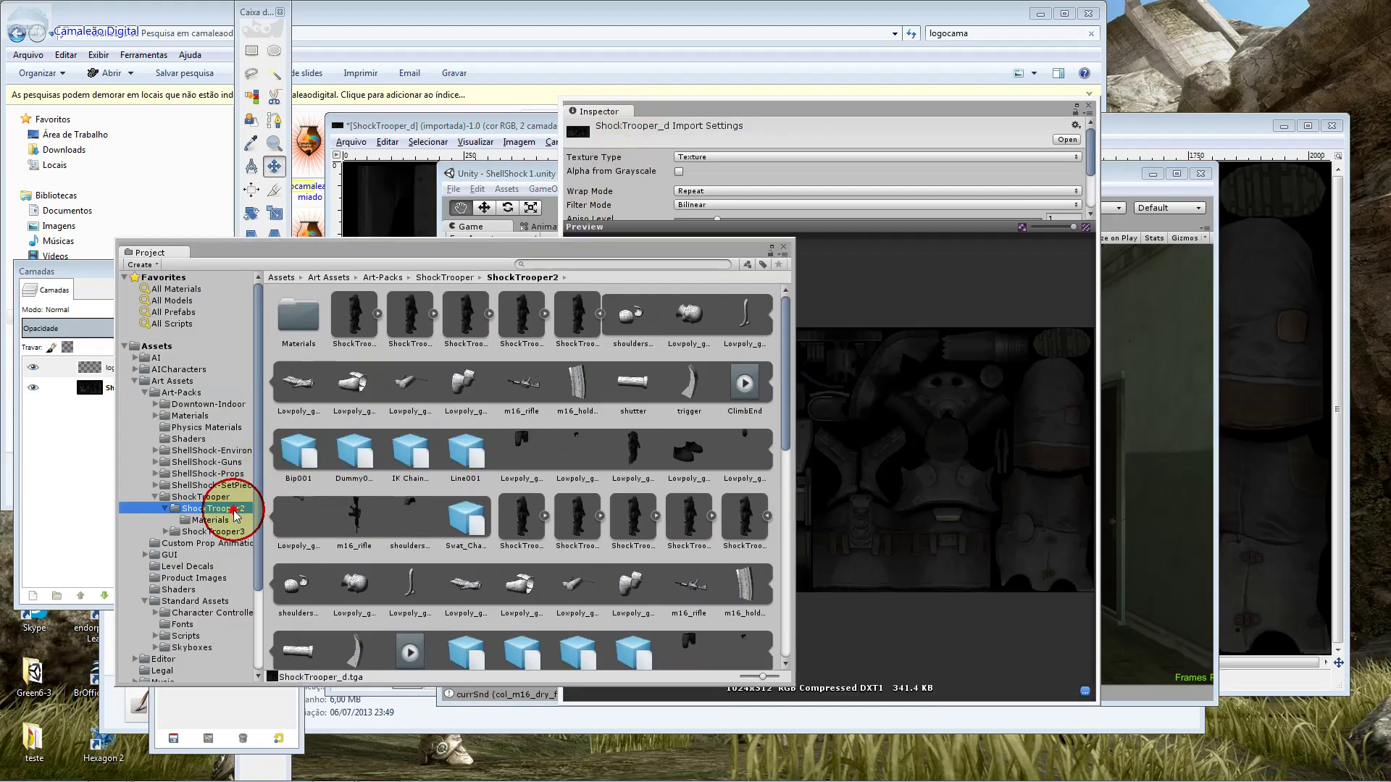
left_click(489, 314)
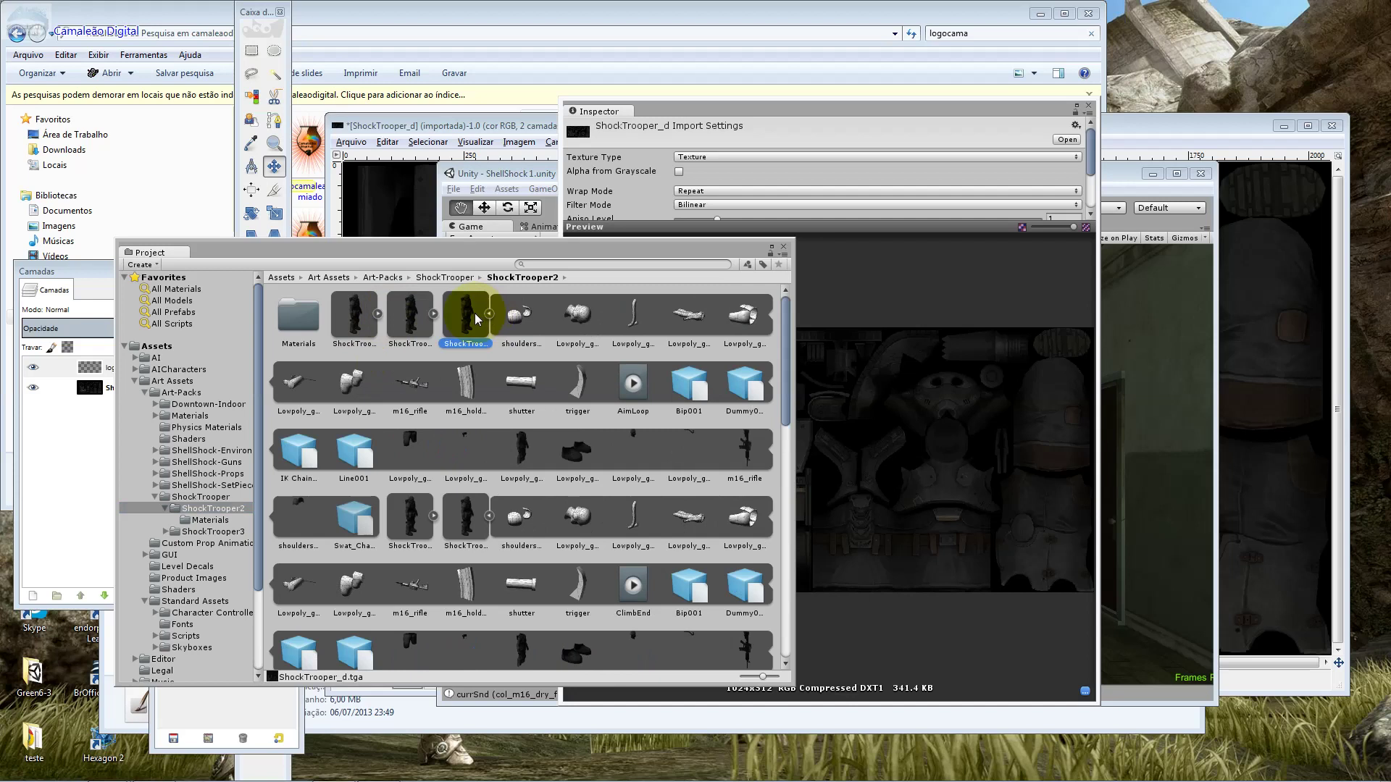
left_click(471, 313)
left_click_drag(860, 410, 727, 351)
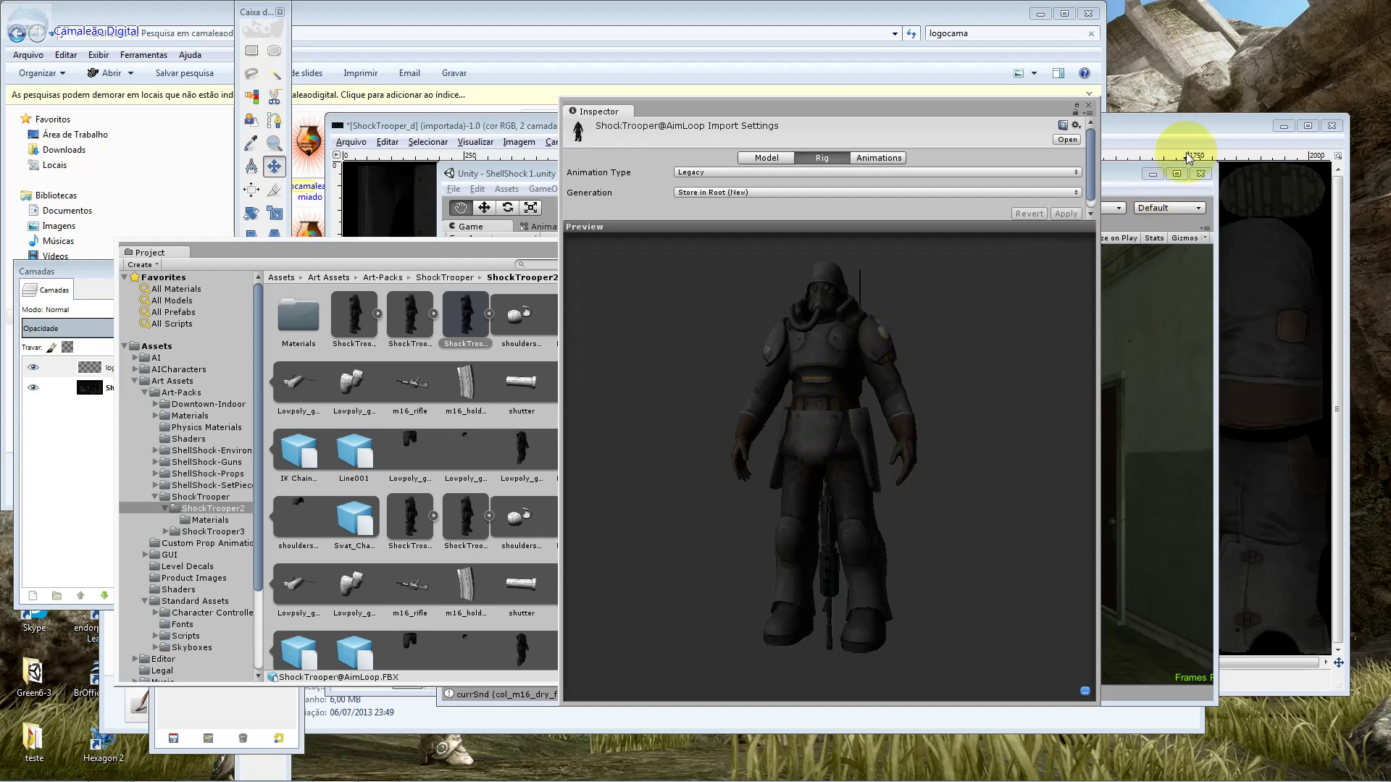
Bring the GIMP texture with the logo back to the front
left_click(1192, 125)
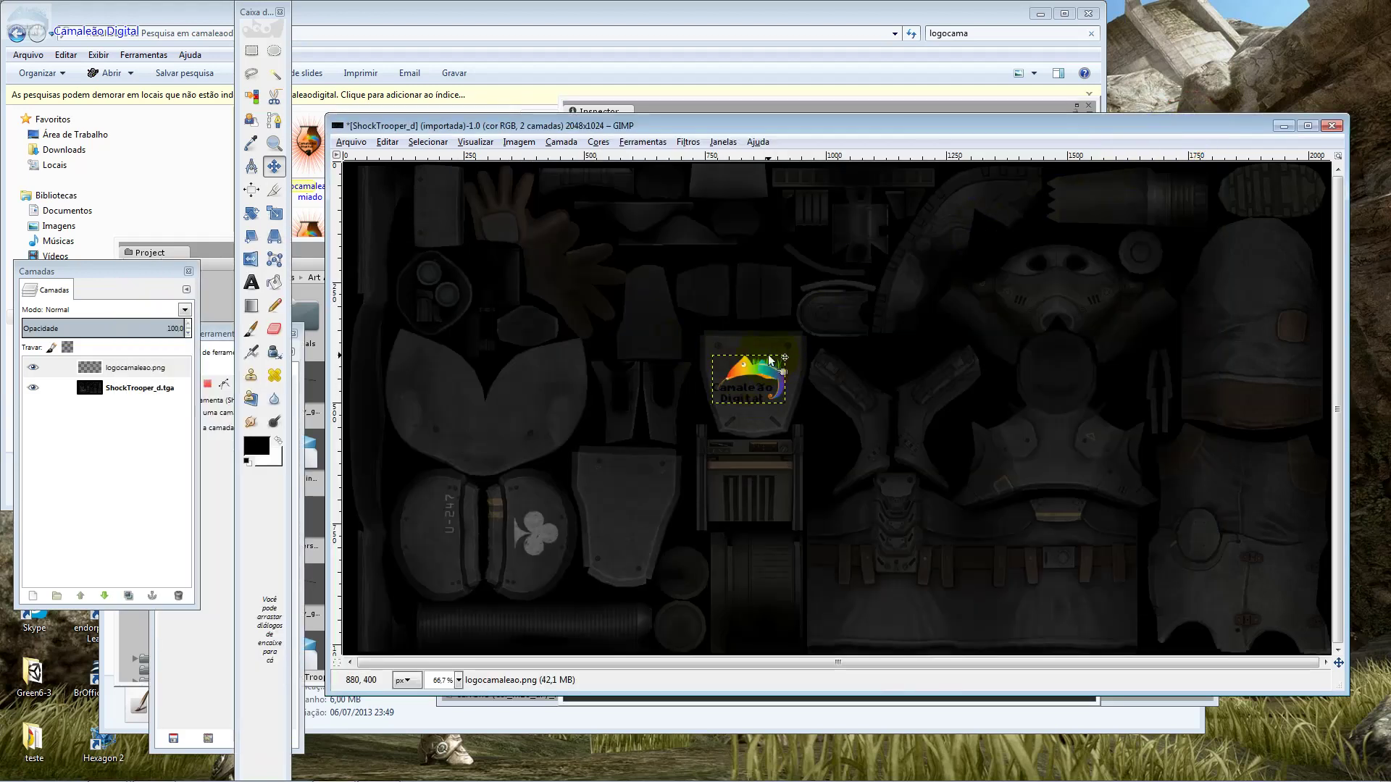
key("alt+Tab")
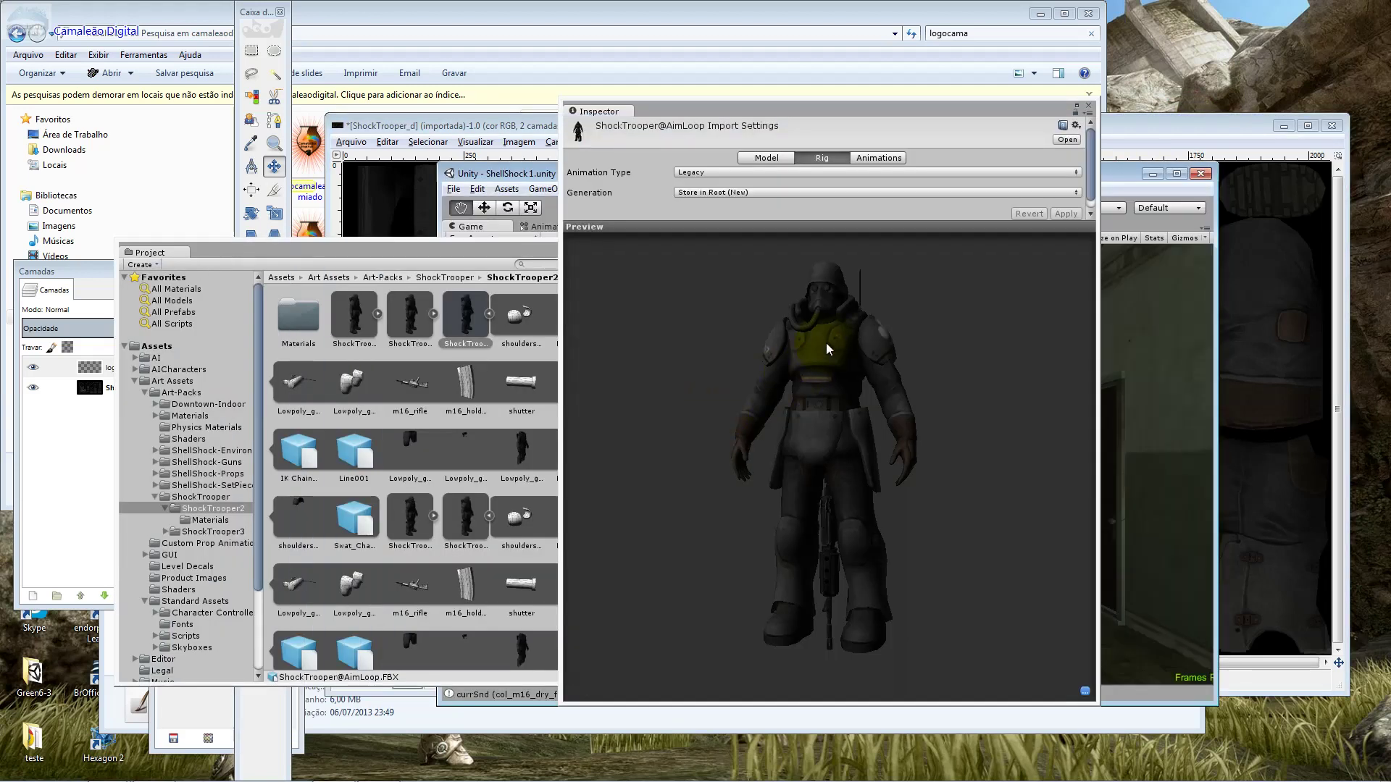
key("alt+Tab")
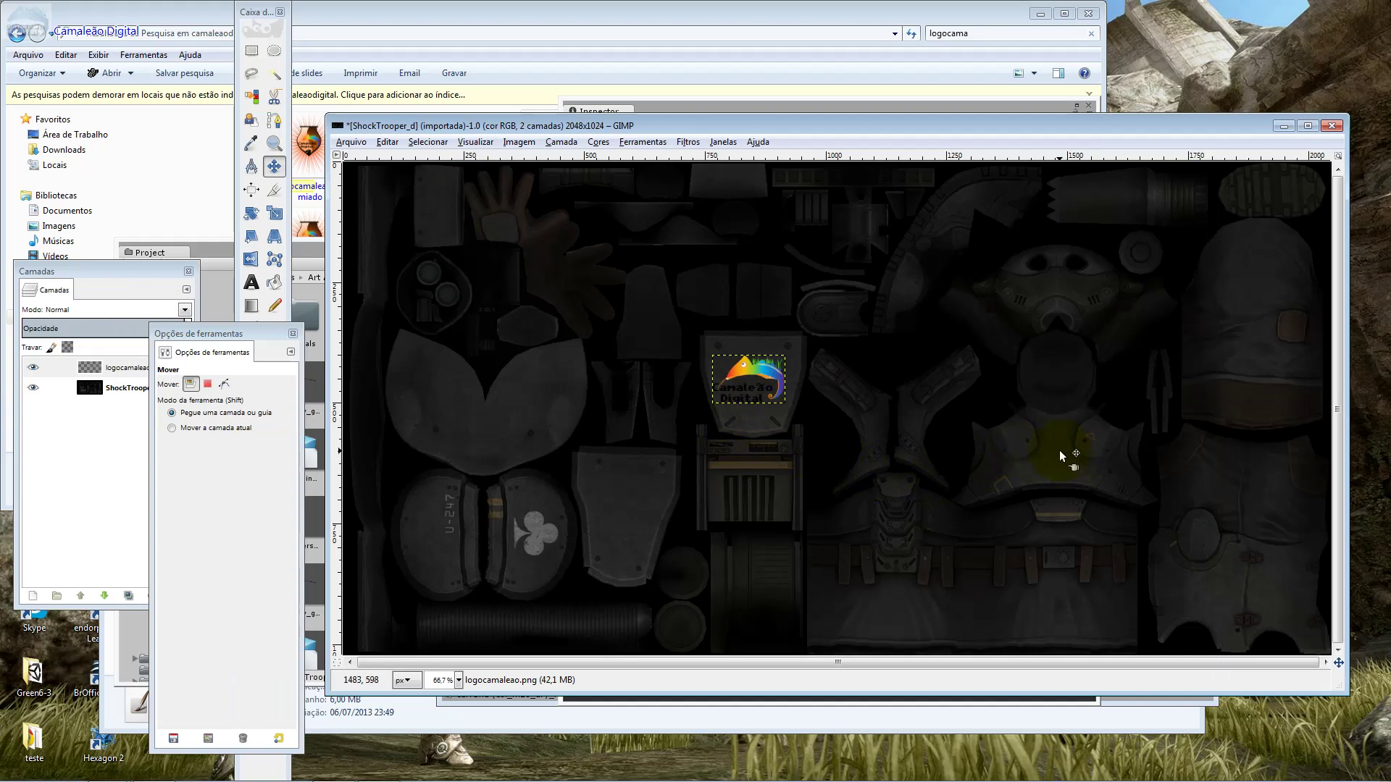
Drag the logo onto the chest piece and scale it down to a small badge
key("alt+Tab")
key("alt+Tab")
left_click_drag(771, 372, 1073, 441)
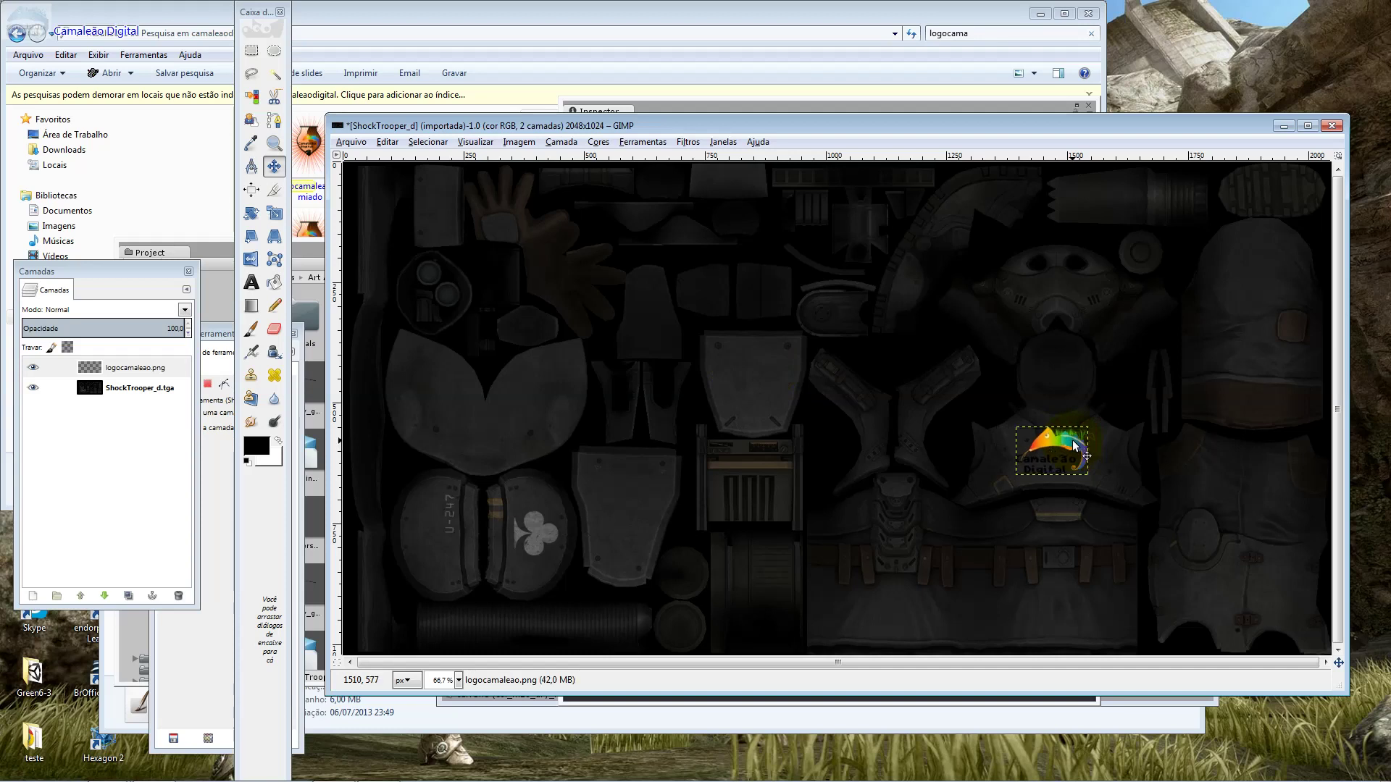
key("shift+t")
left_click(925, 425)
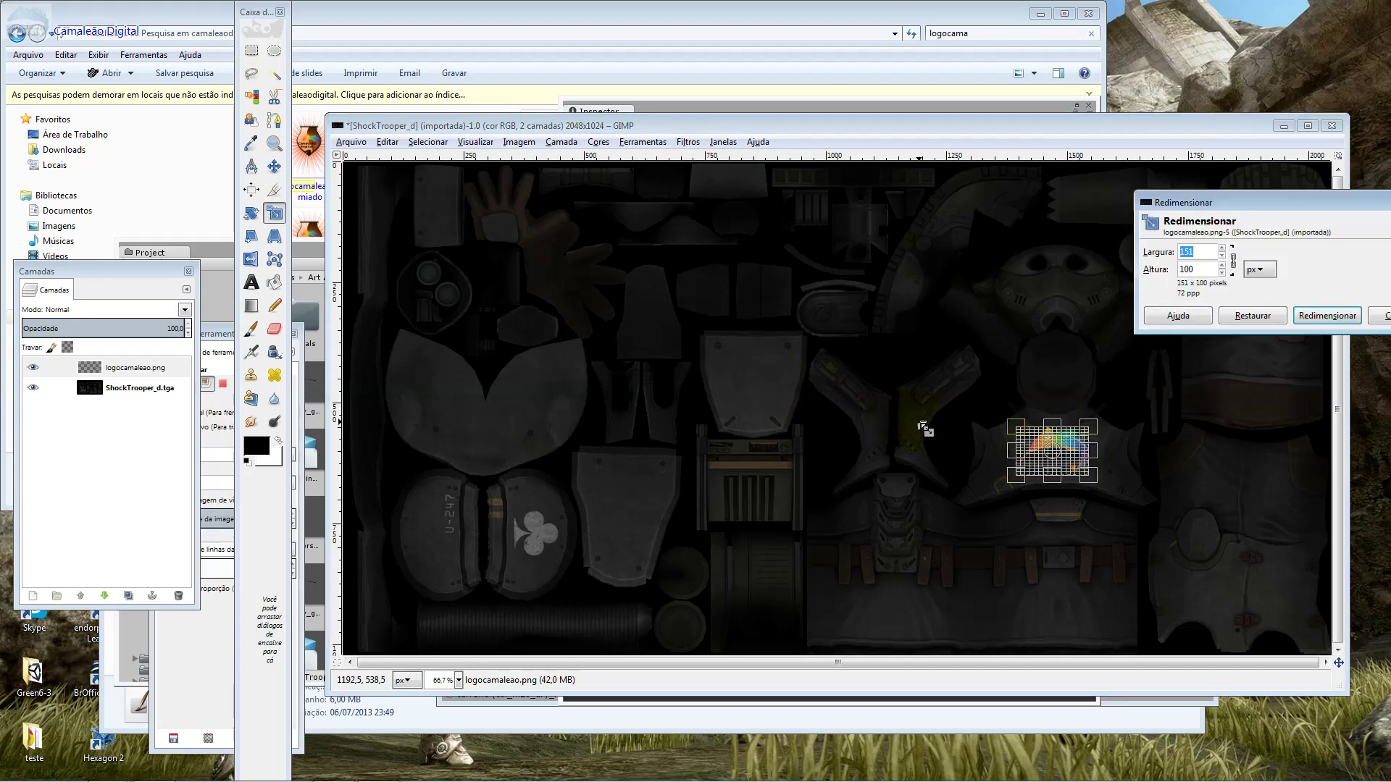
left_click_drag(1021, 472, 1074, 455)
key("Return")
key("m")
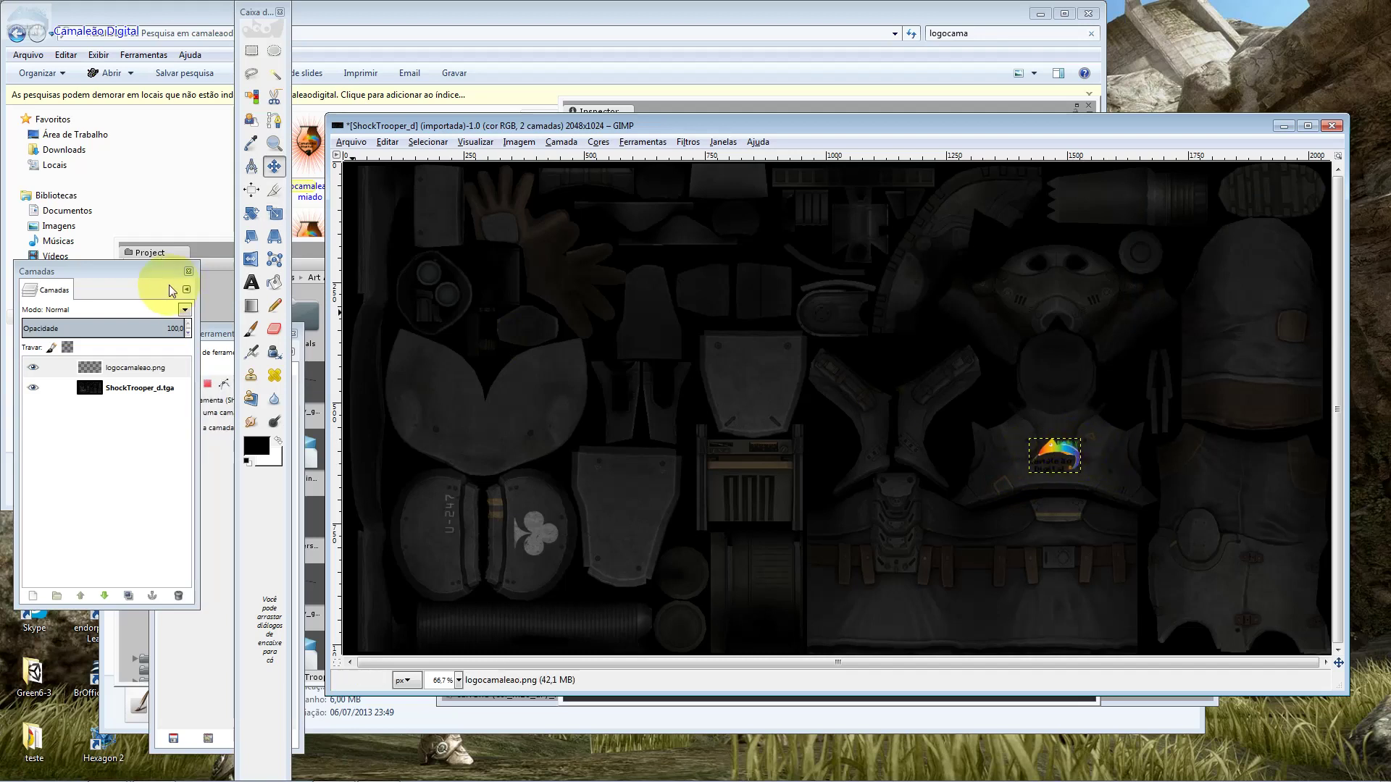
Try logo blend modes including Luz suave, Super-exposição, Diferença, Dividir, Matiz, Luz dura and Cor
left_click(89, 310)
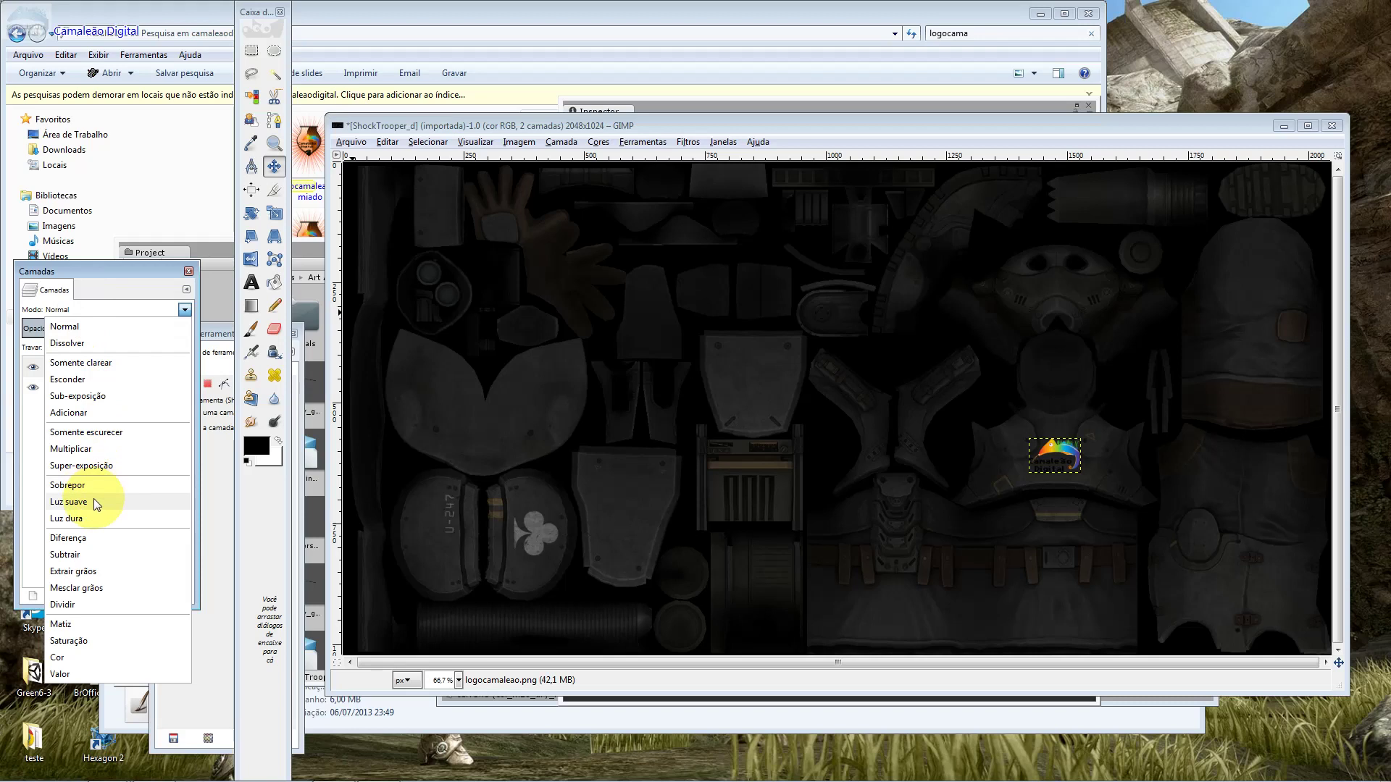
left_click(96, 503)
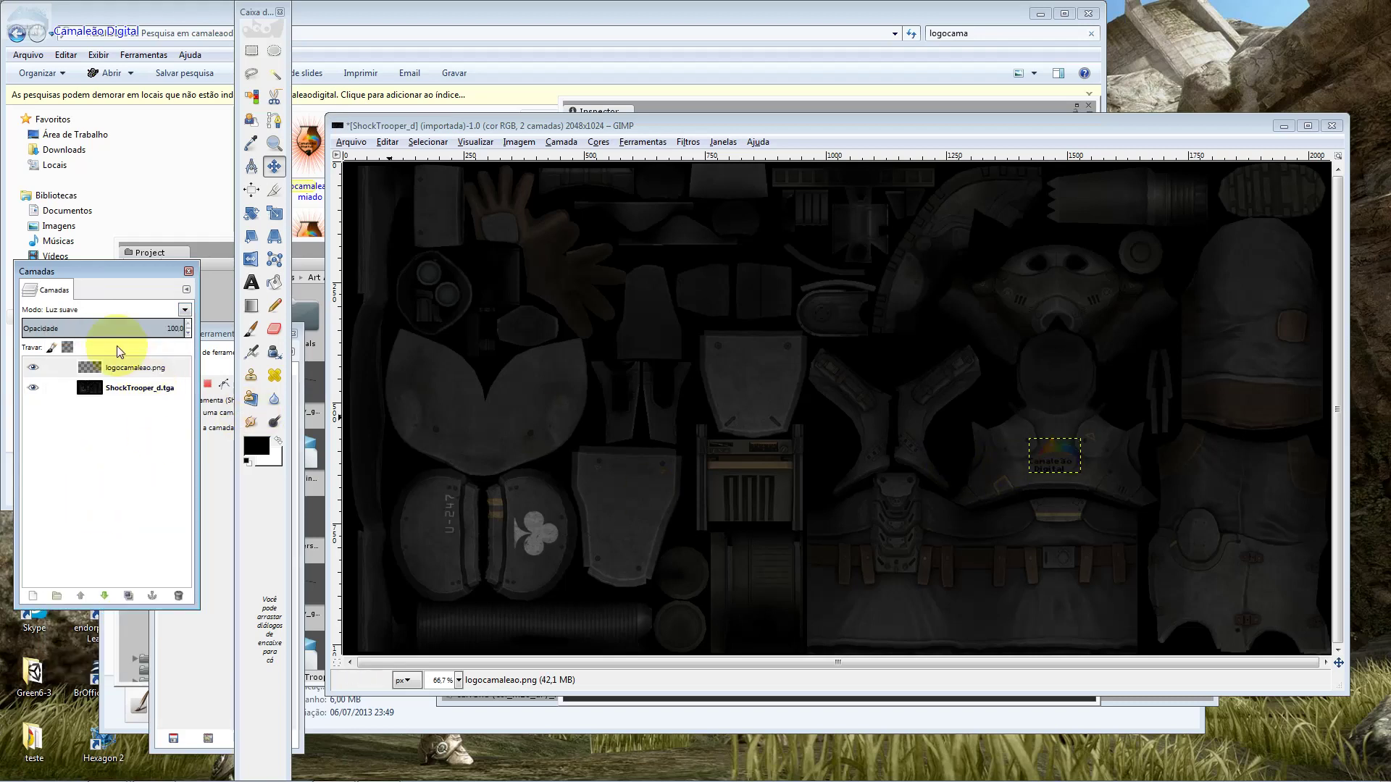
left_click(118, 309)
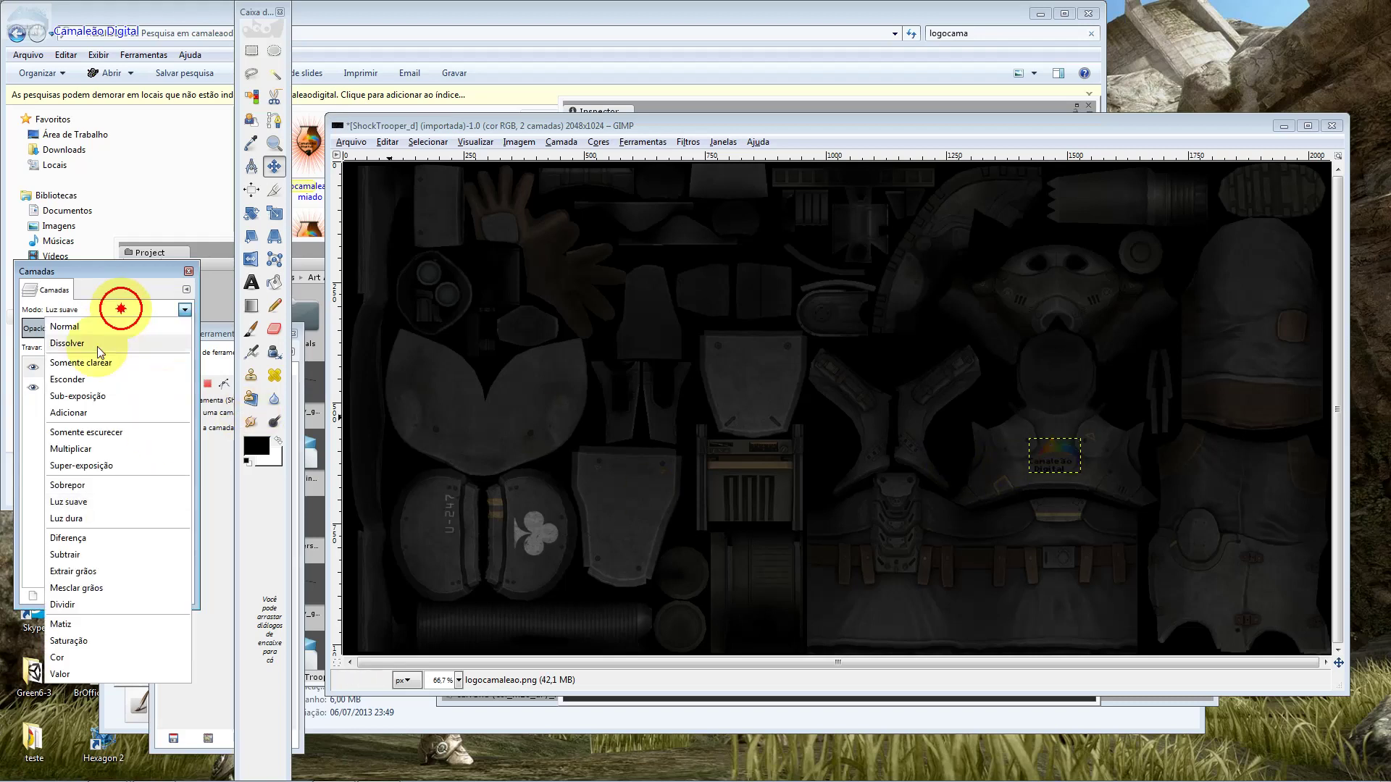
left_click(97, 472)
left_click(115, 310)
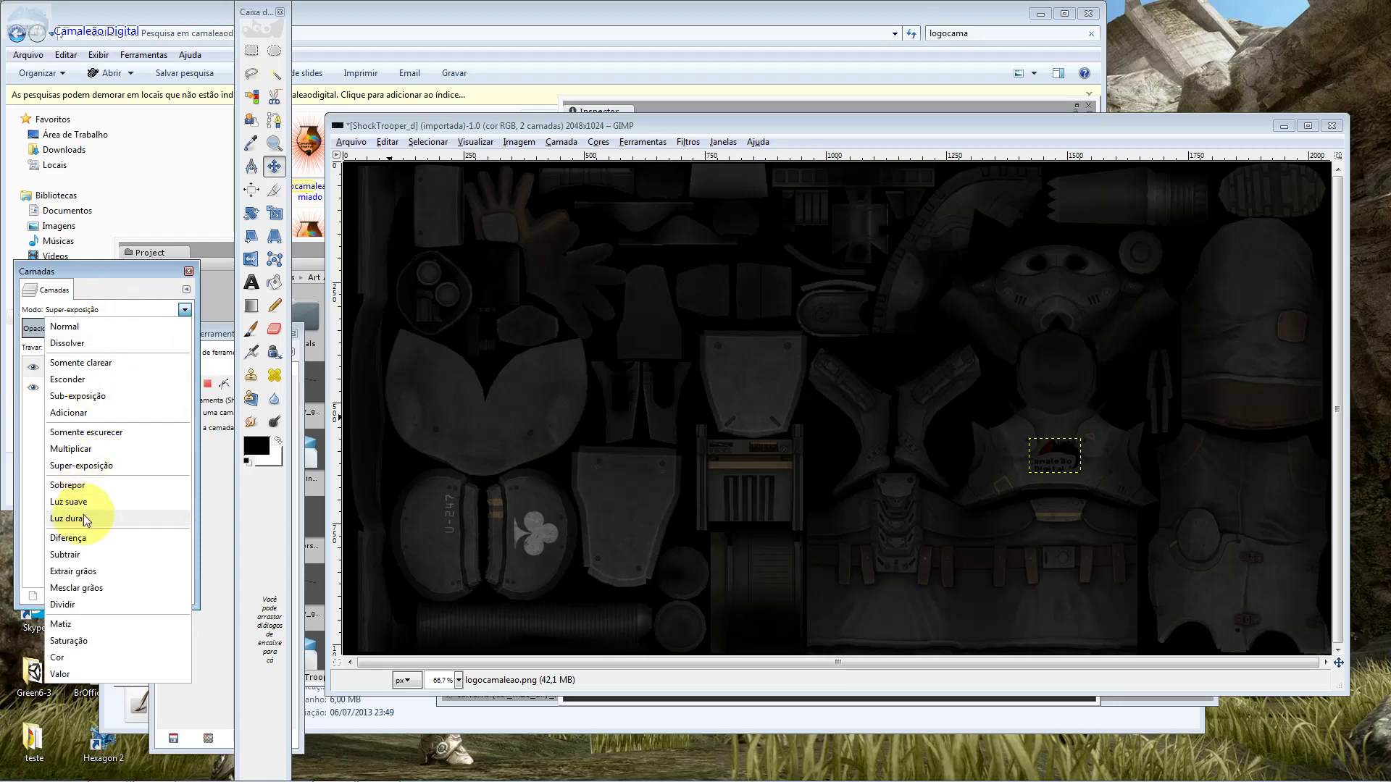
left_click(80, 536)
left_click(118, 310)
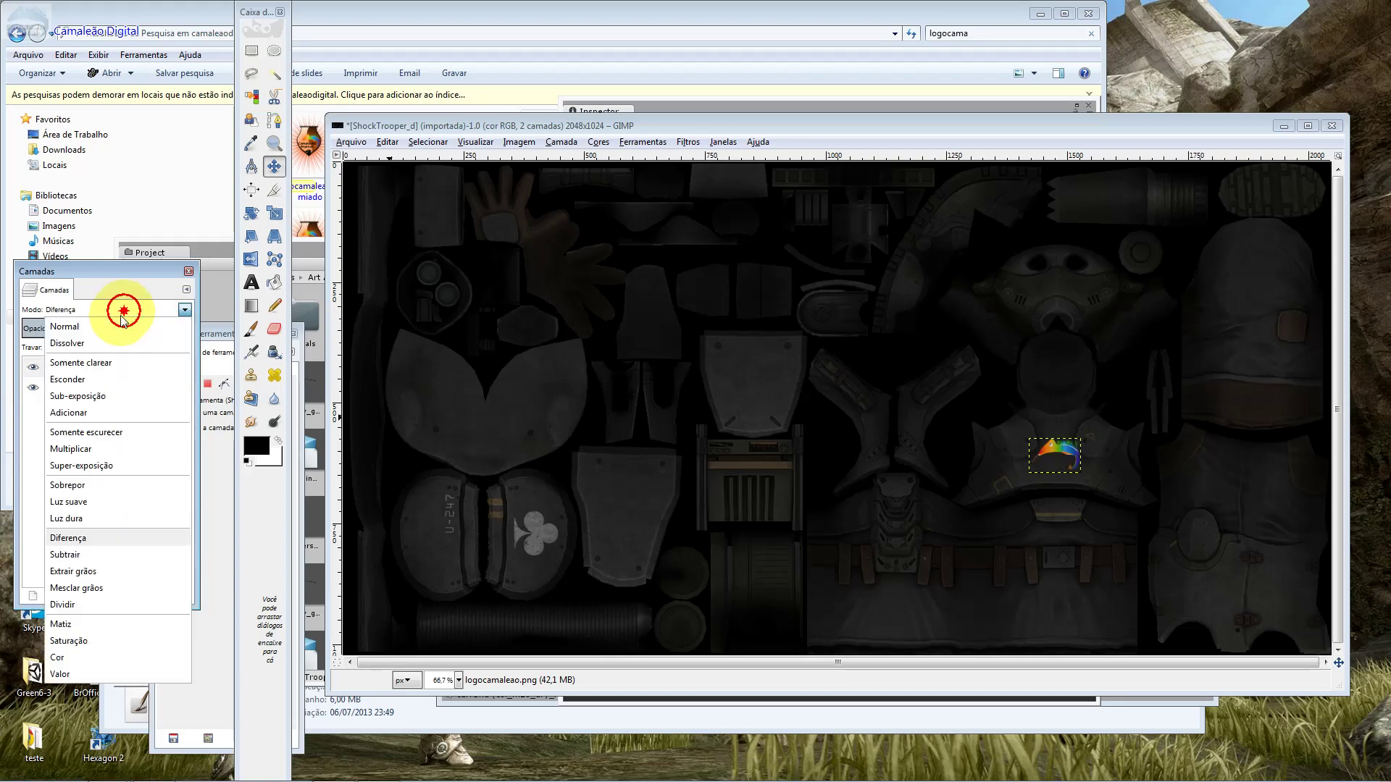
left_click(92, 603)
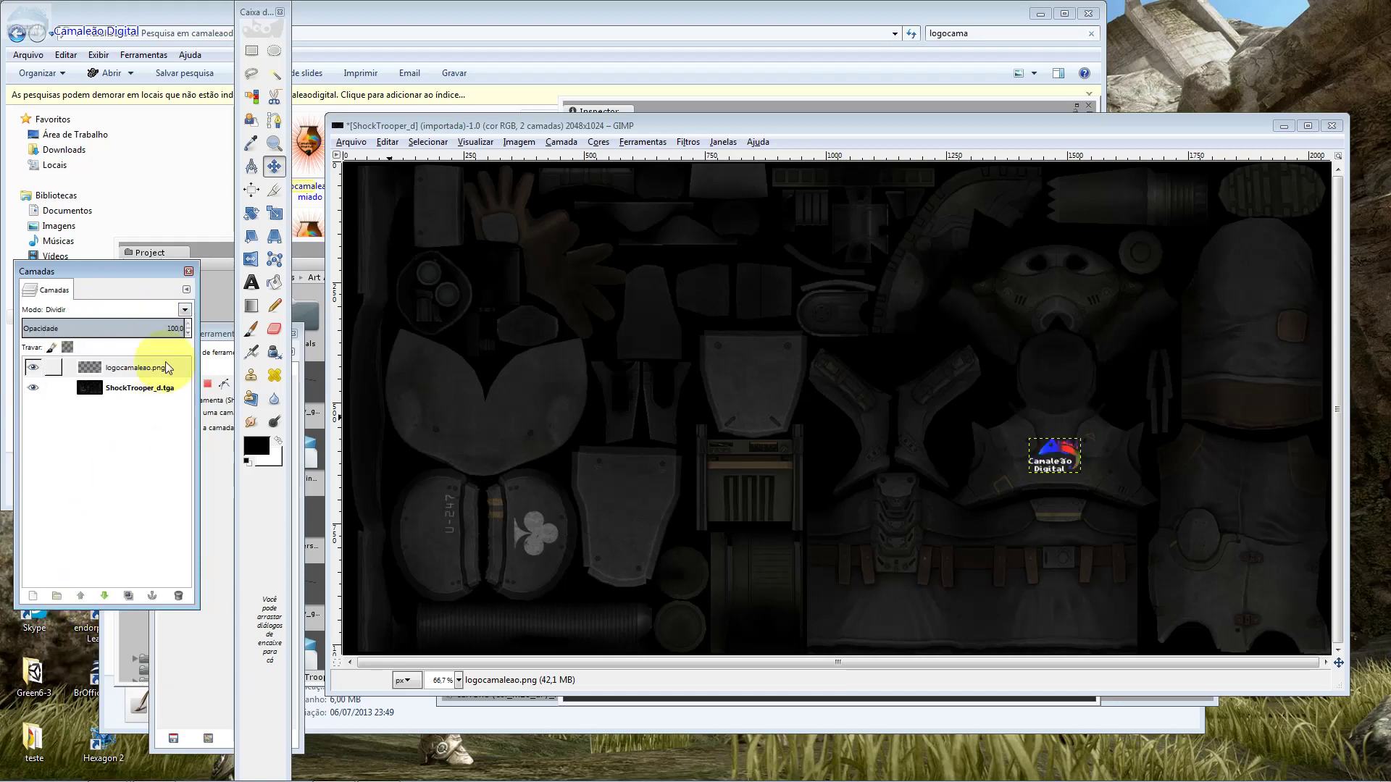
left_click(144, 316)
left_click(125, 620)
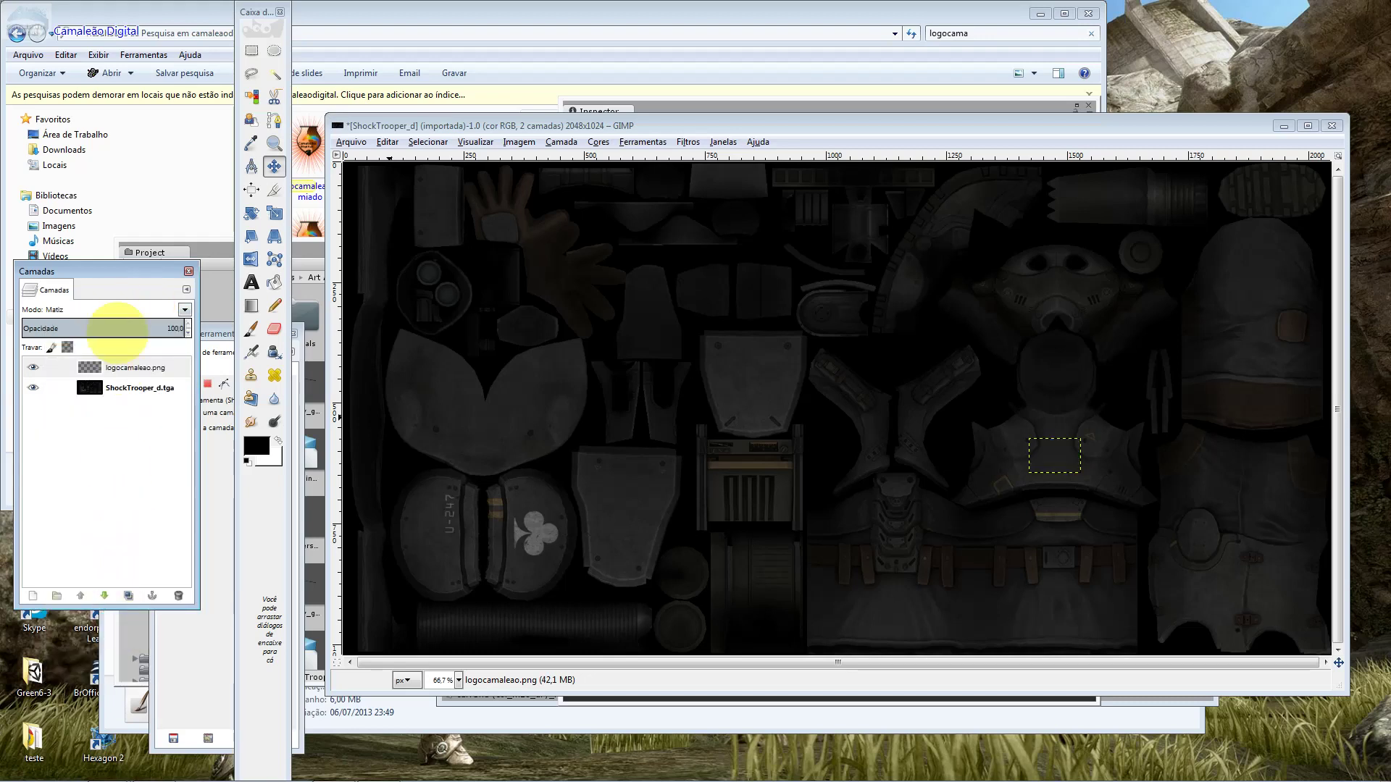
left_click(106, 319)
left_click(94, 398)
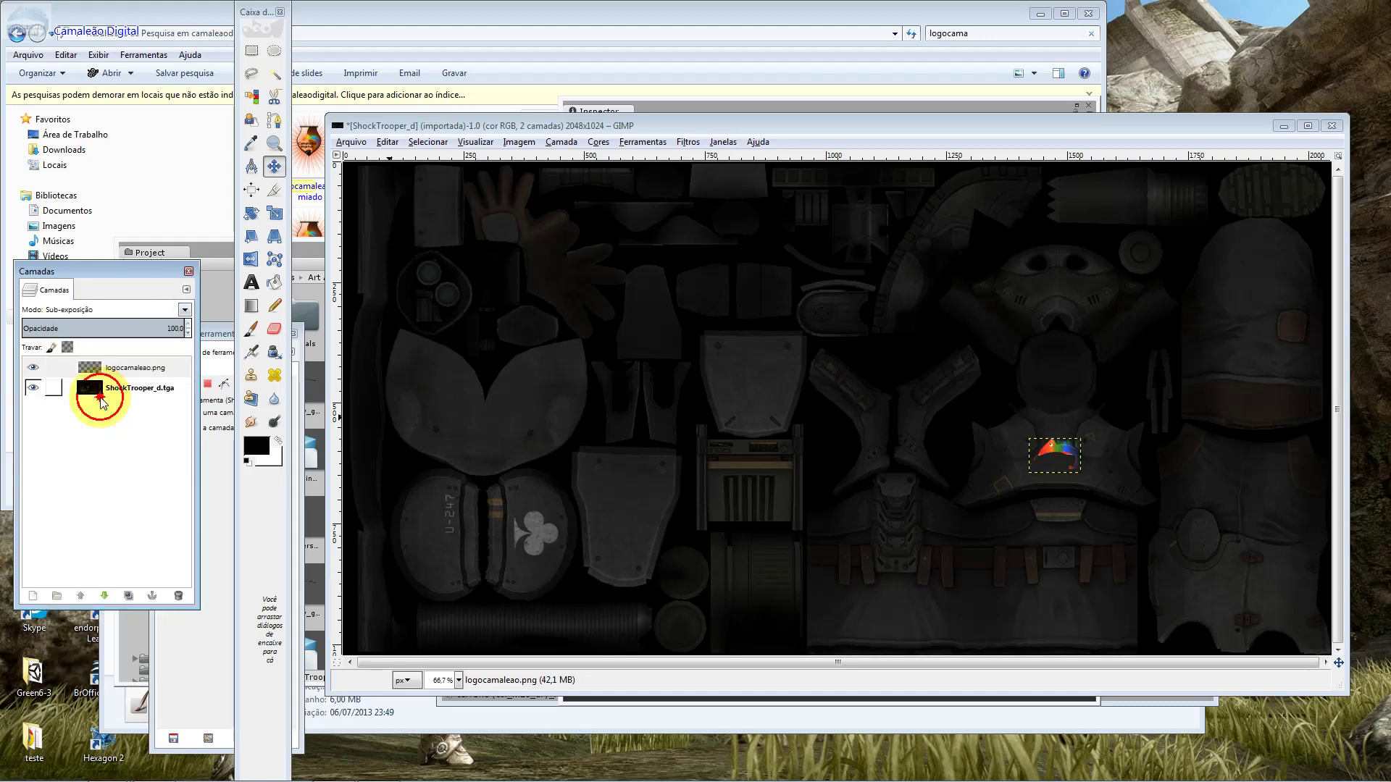
left_click(116, 310)
left_click(109, 363)
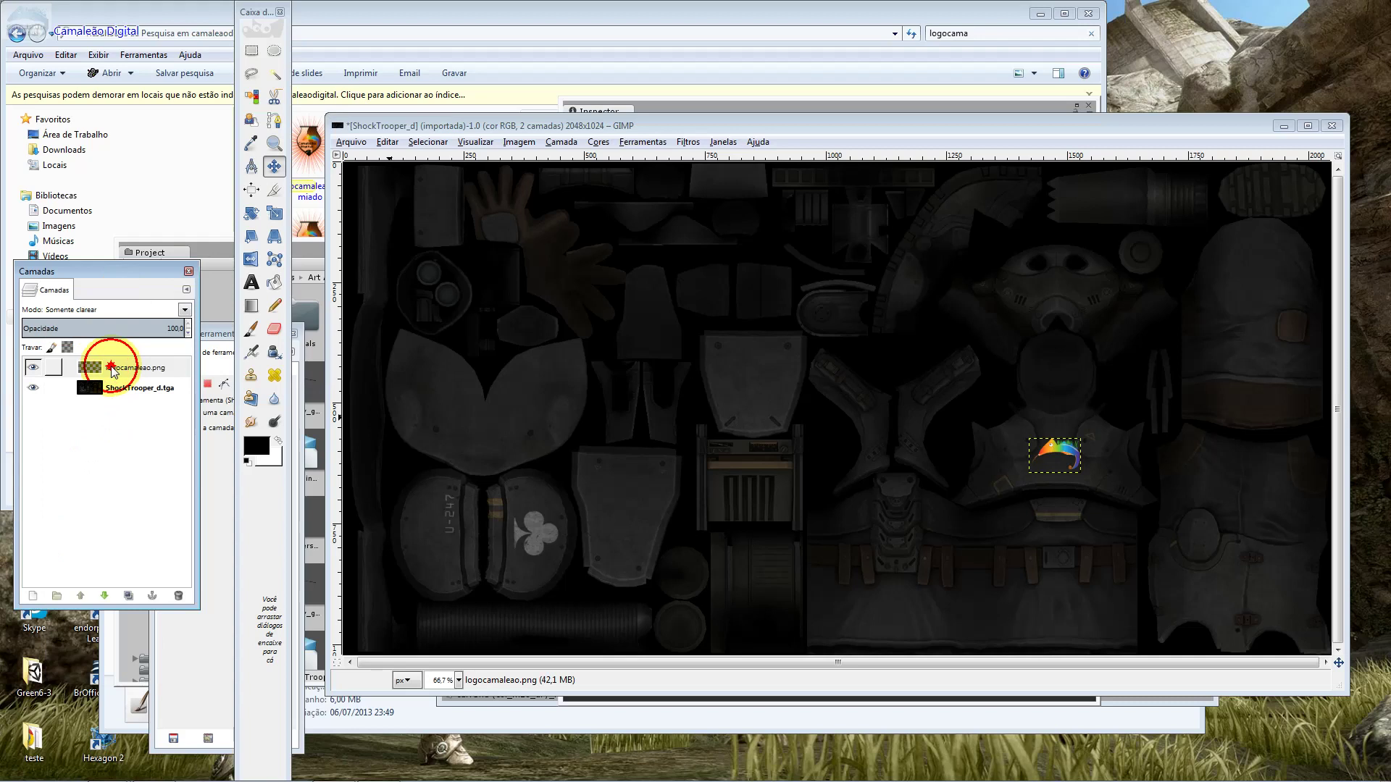
left_click(124, 311)
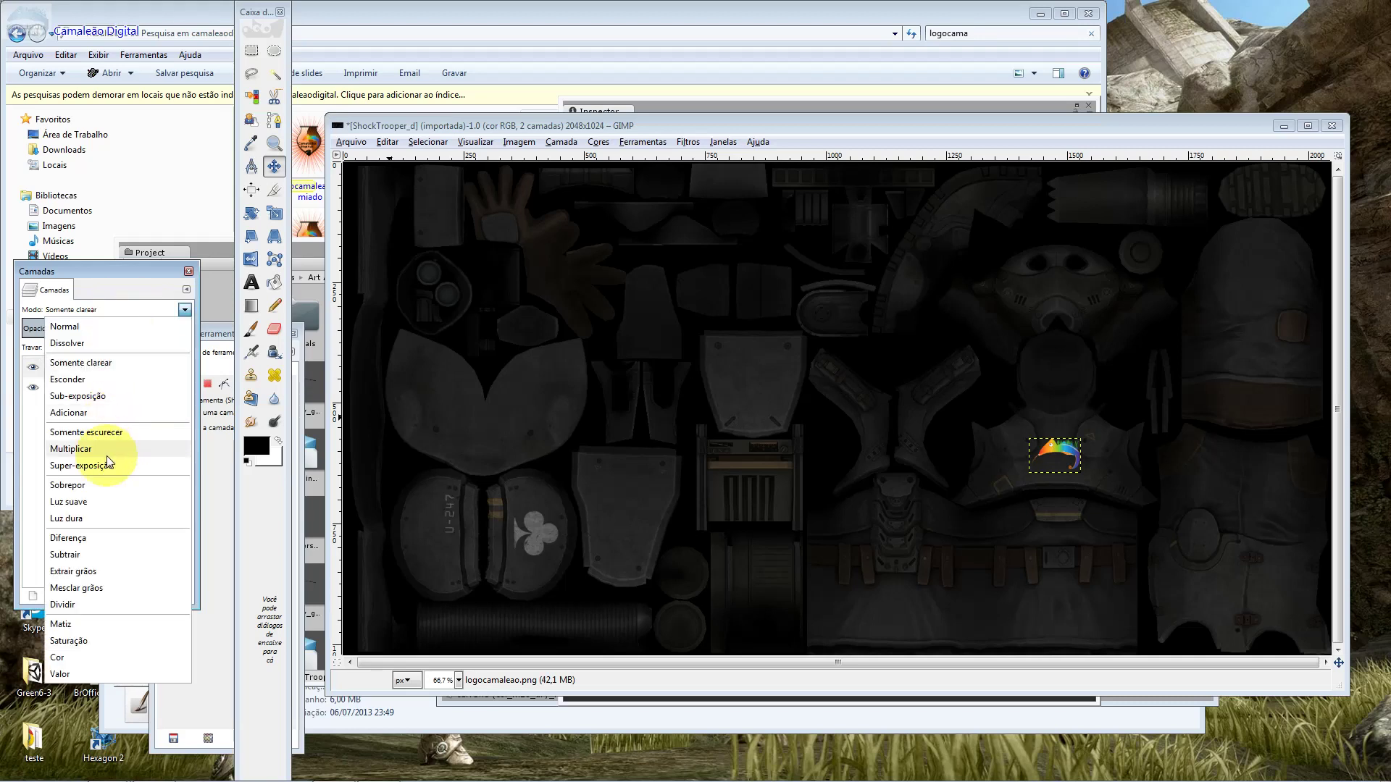
left_click(102, 519)
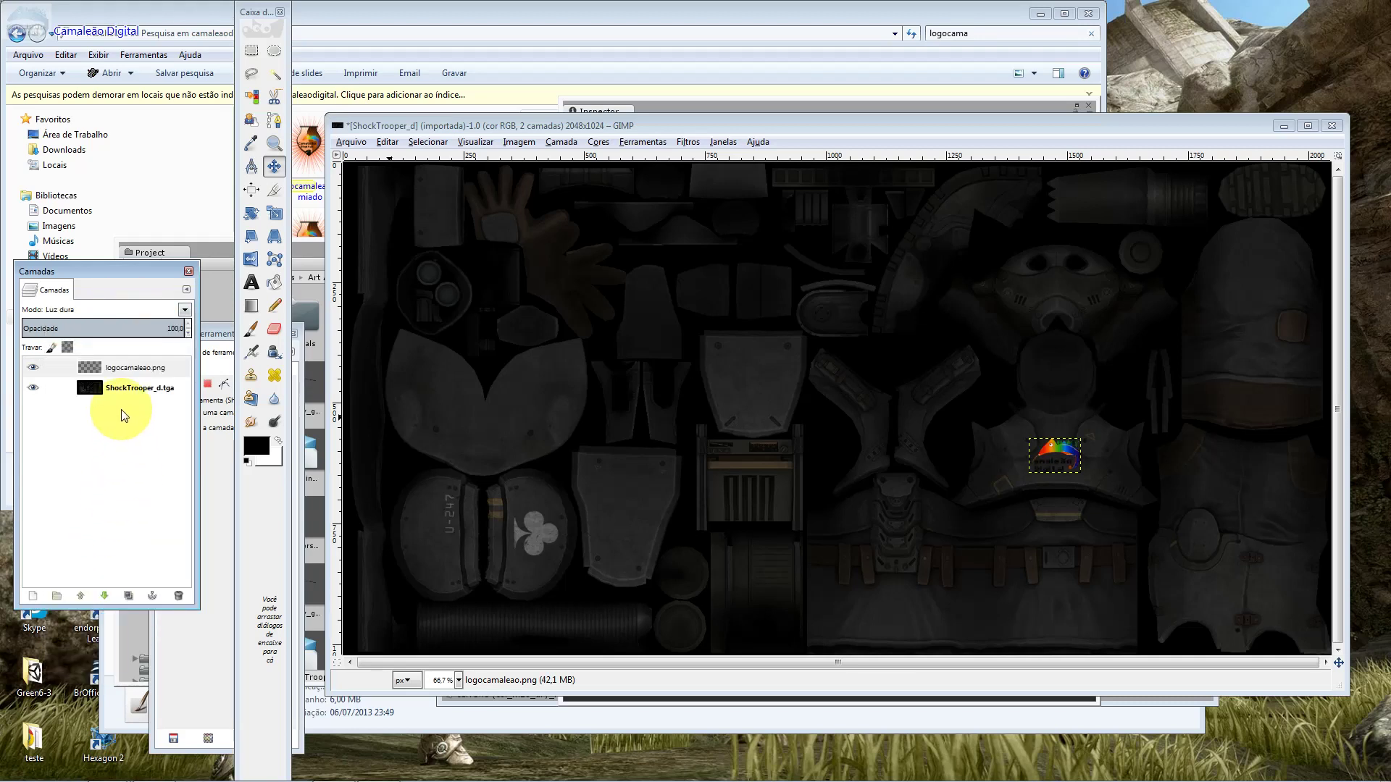
left_click(105, 307)
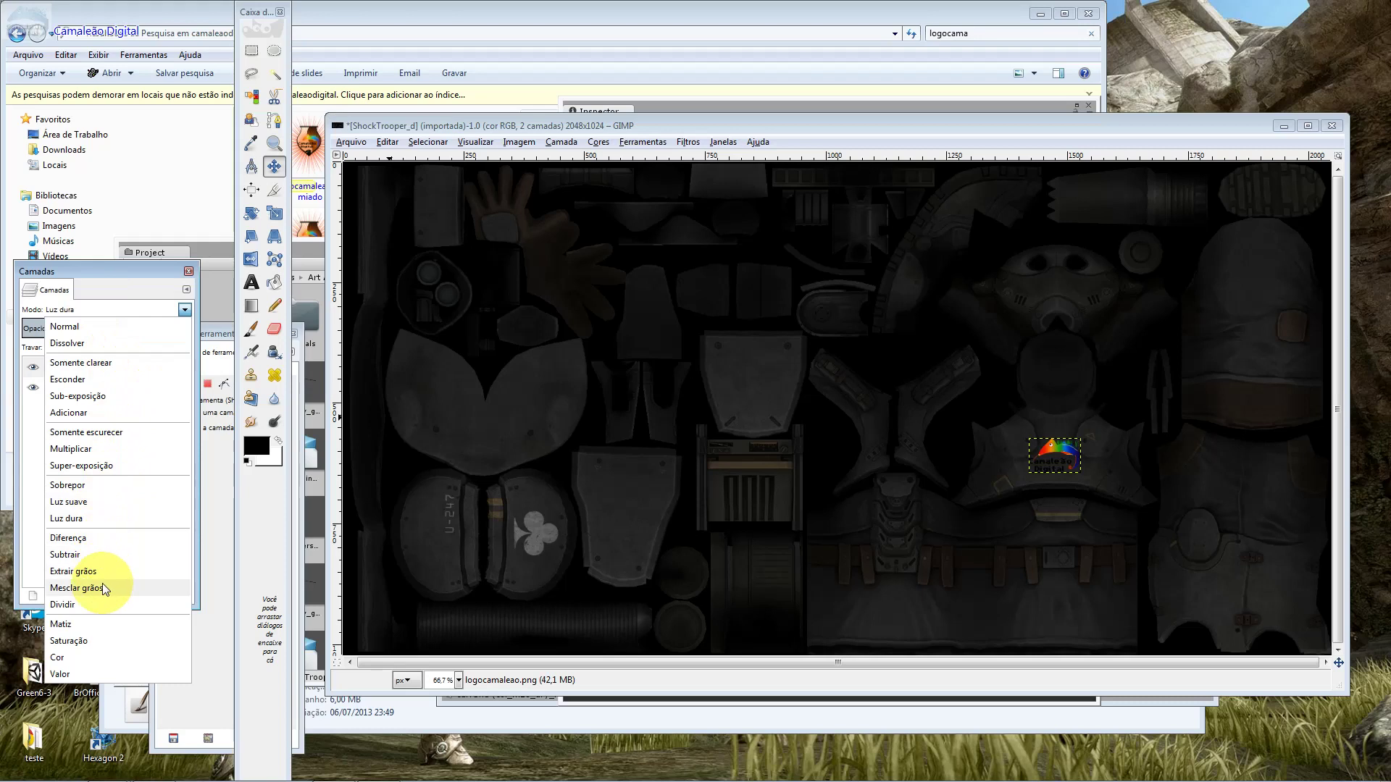
left_click(107, 658)
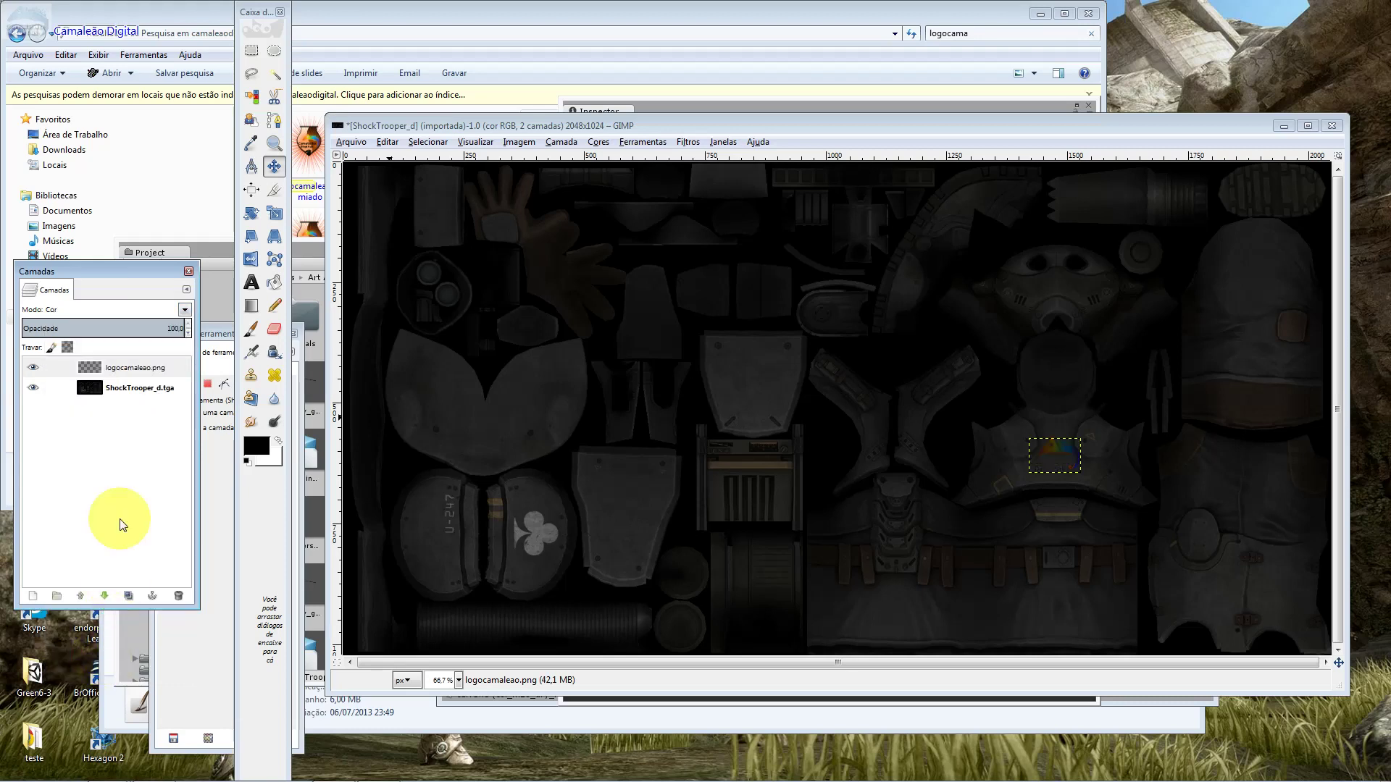
Nudge the logo, compare Valor, Multiplicar and Darken only, then settle on Luz suave
left_click_drag(1062, 452, 1059, 455)
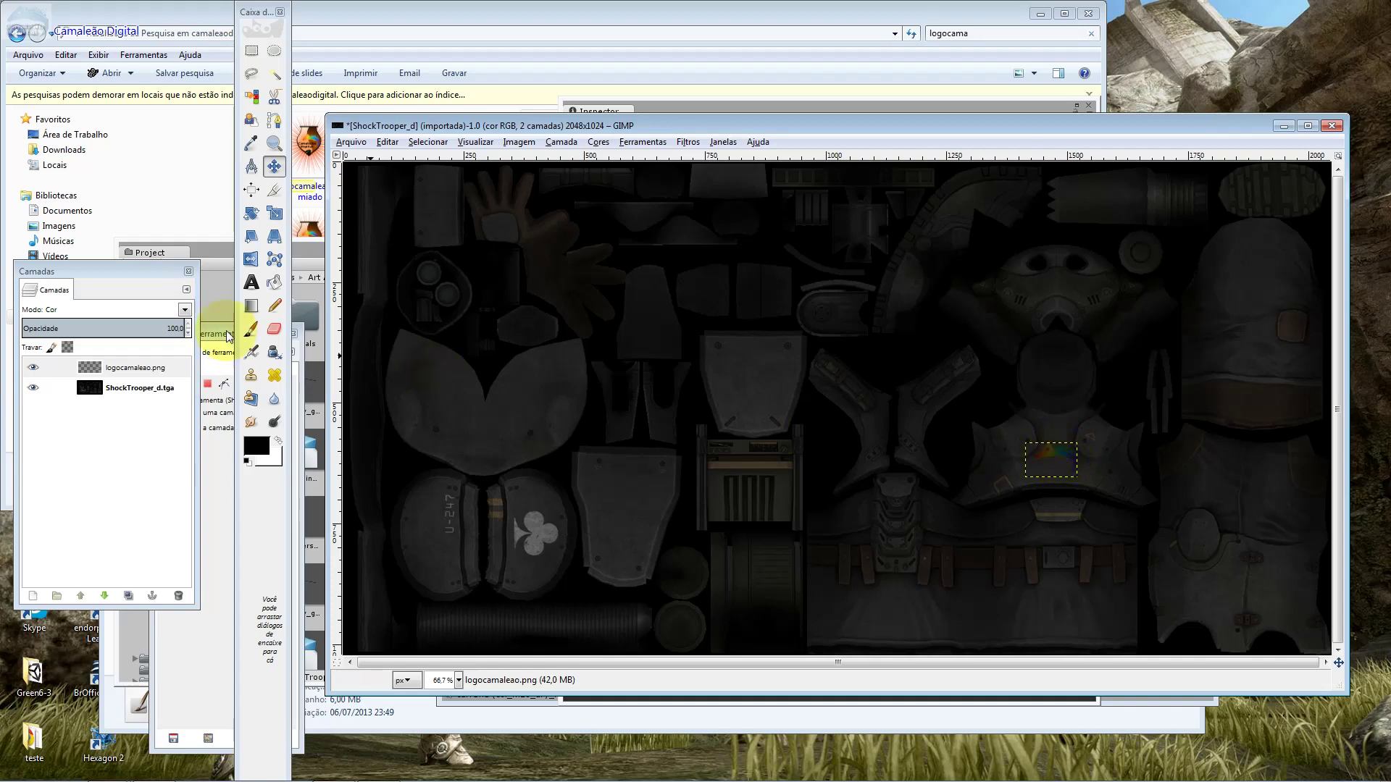
left_click(141, 309)
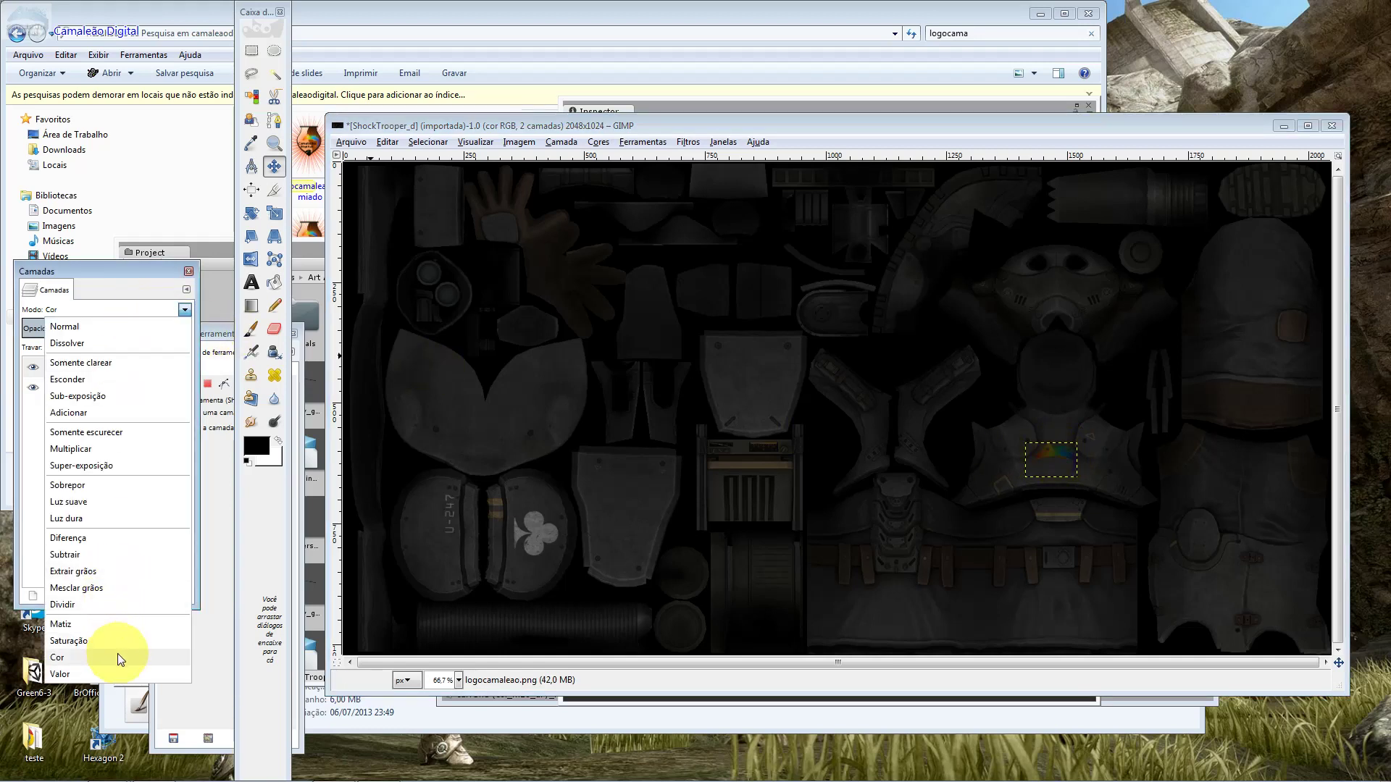
left_click(108, 674)
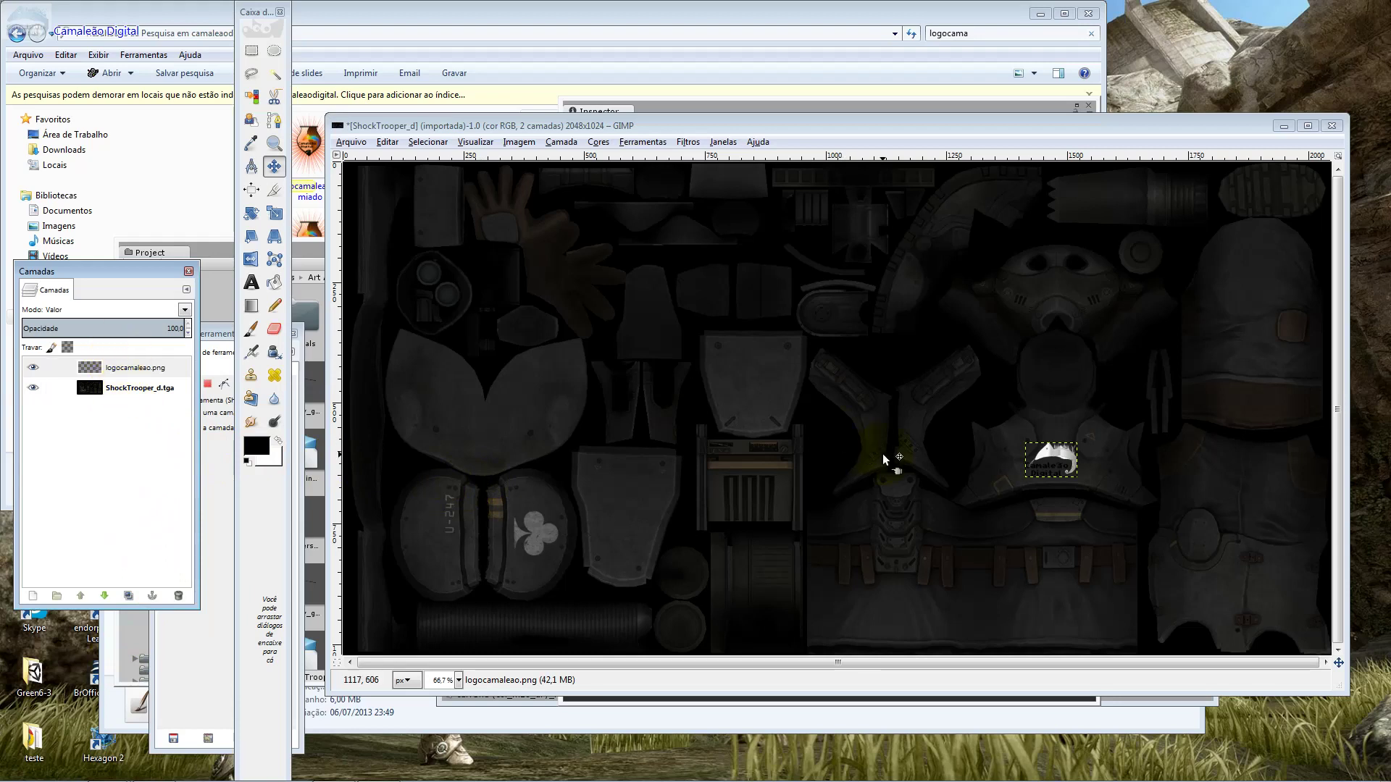
left_click_drag(1059, 453, 1058, 451)
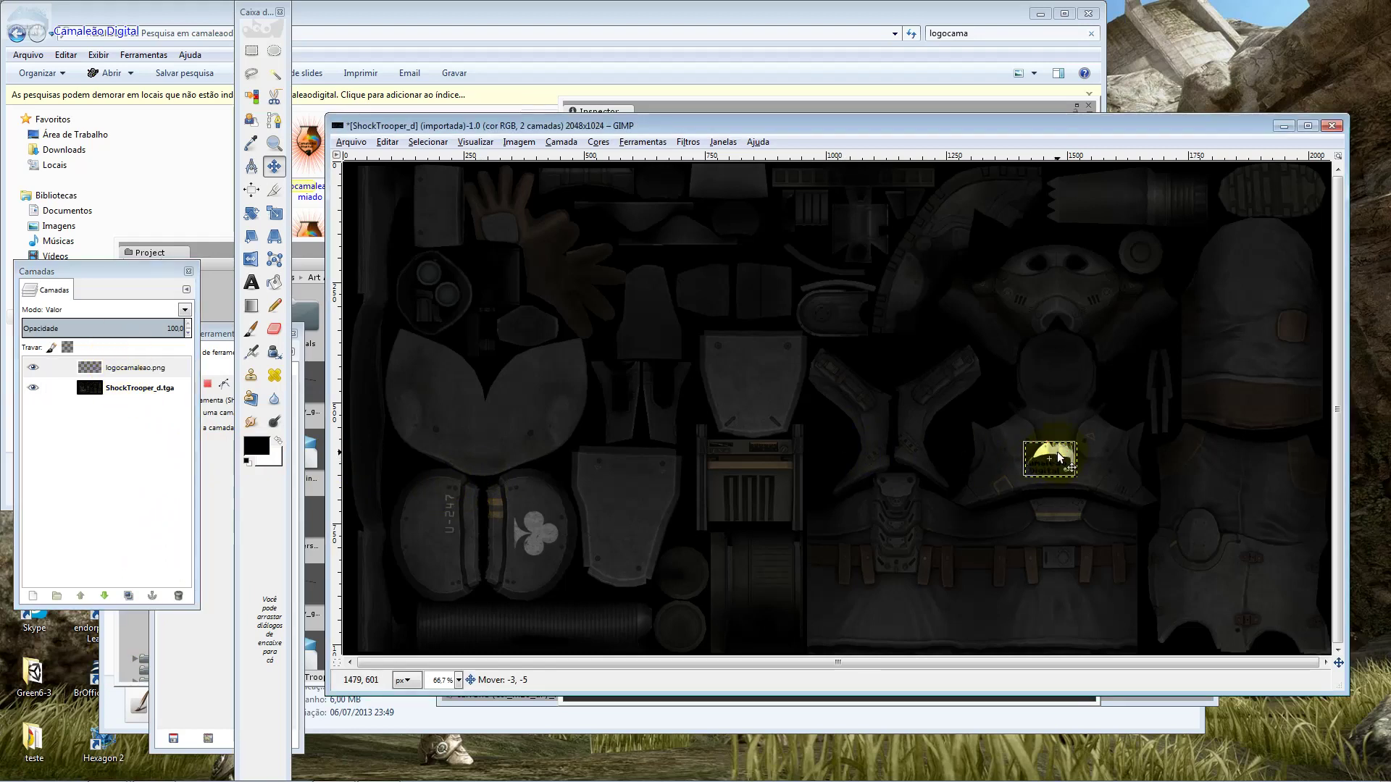
left_click(43, 310)
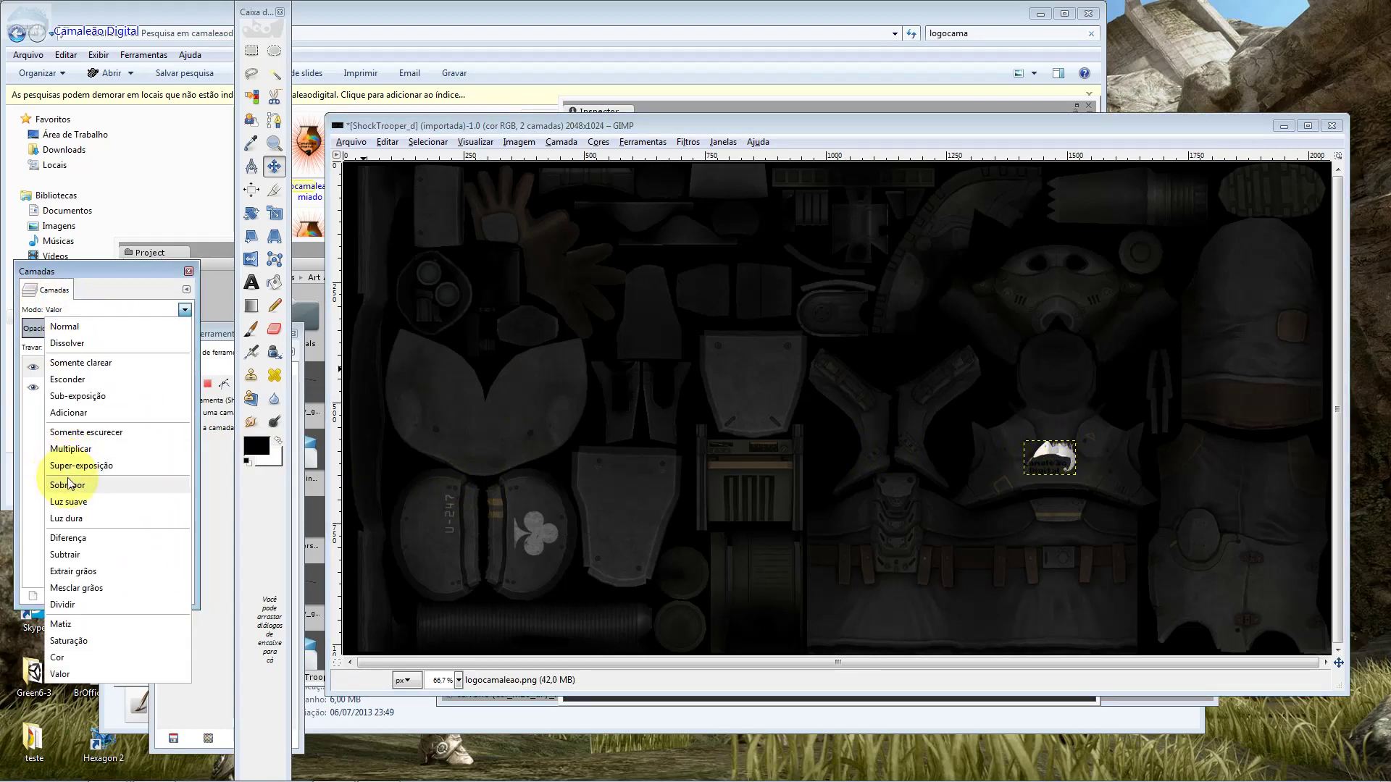
left_click(76, 503)
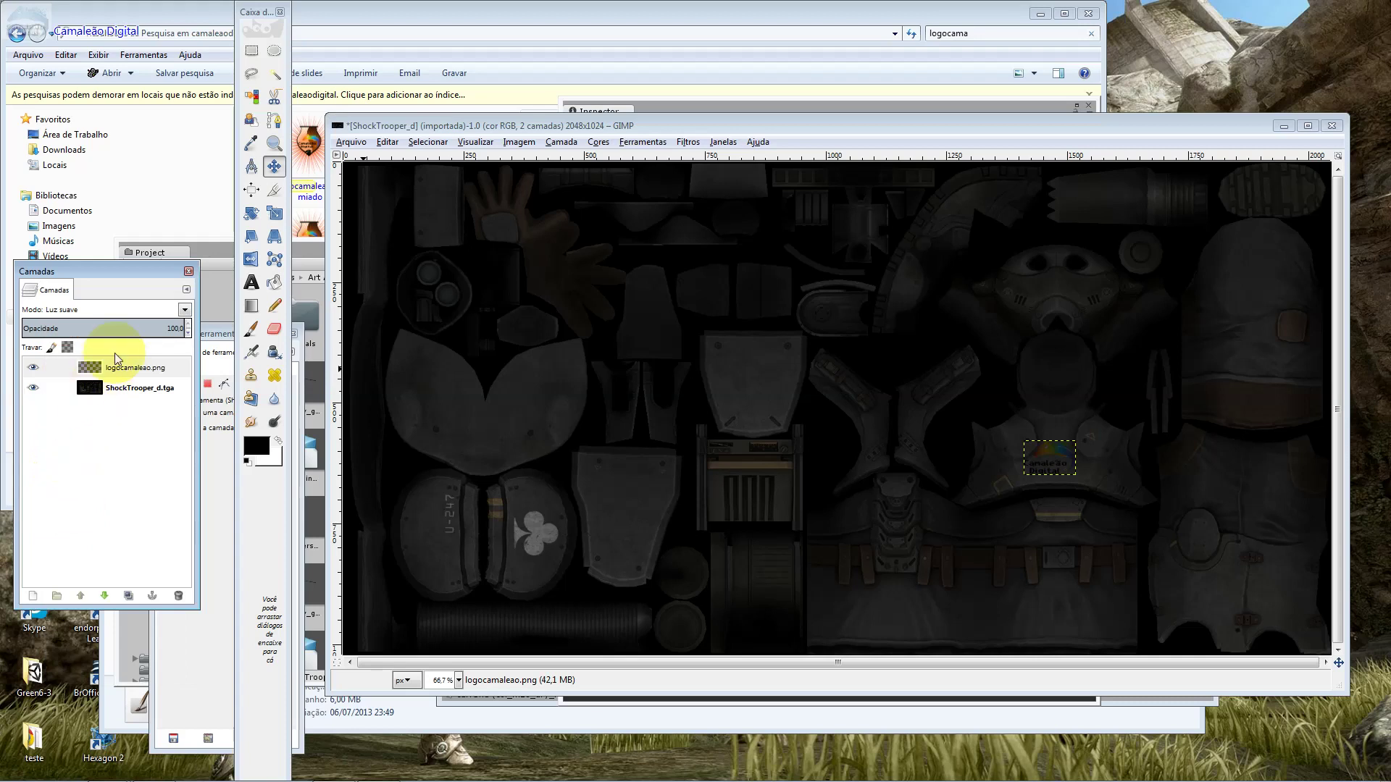
left_click(117, 310)
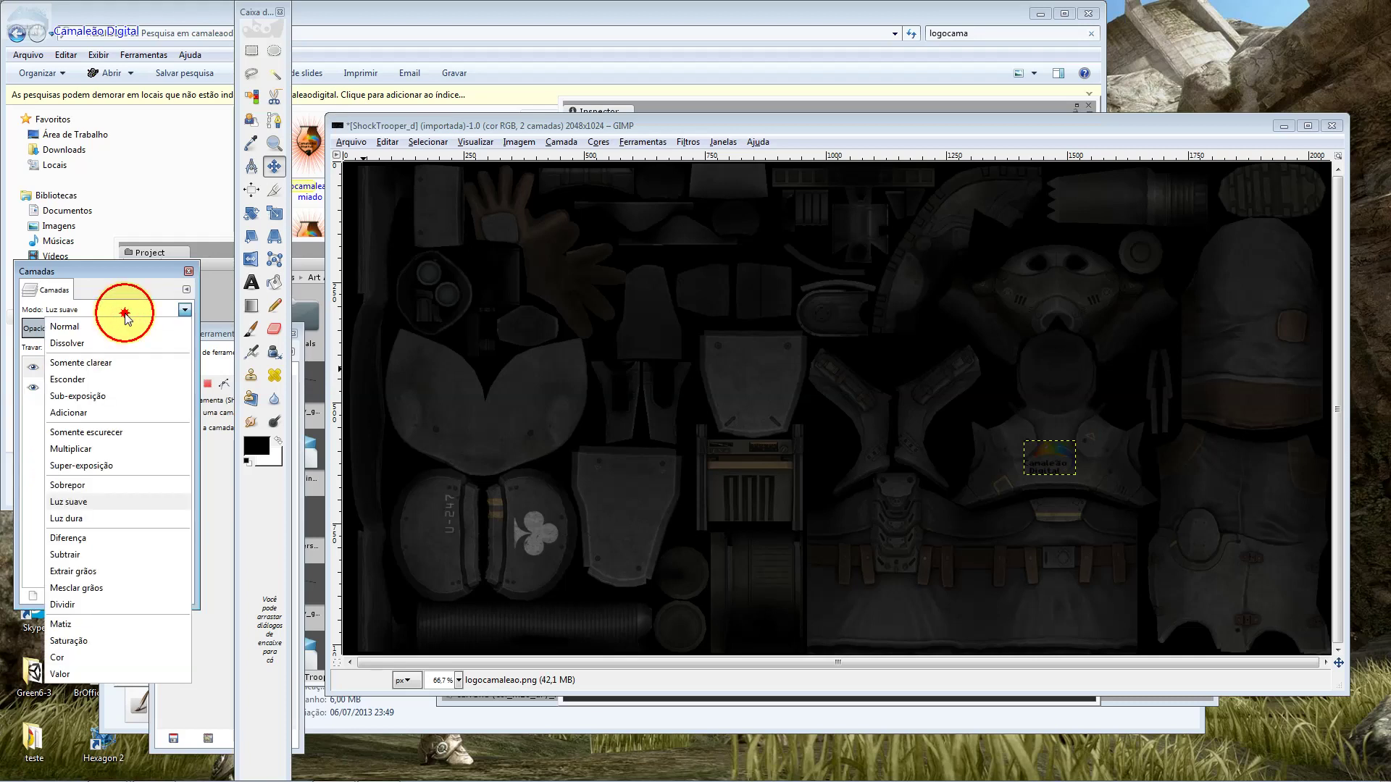
left_click(110, 361)
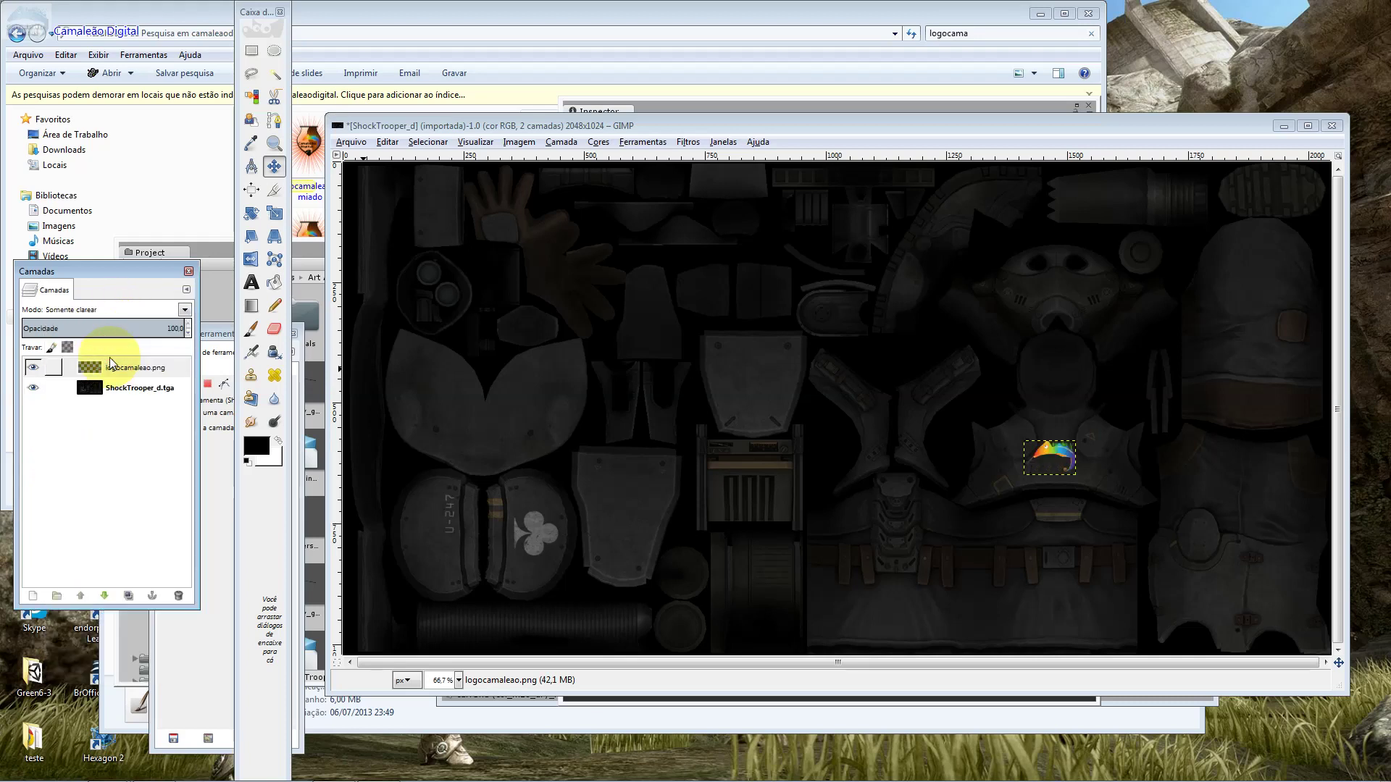
left_click(145, 306)
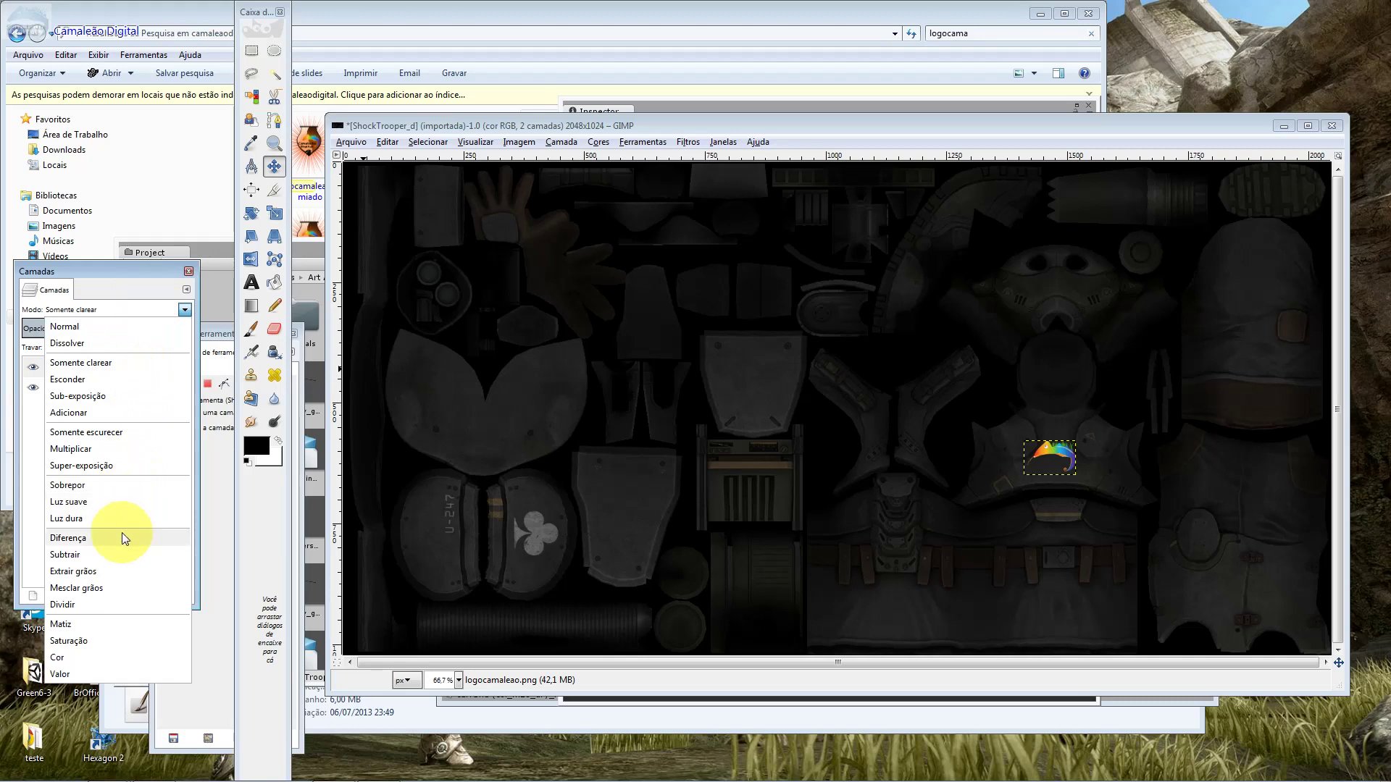
left_click(133, 449)
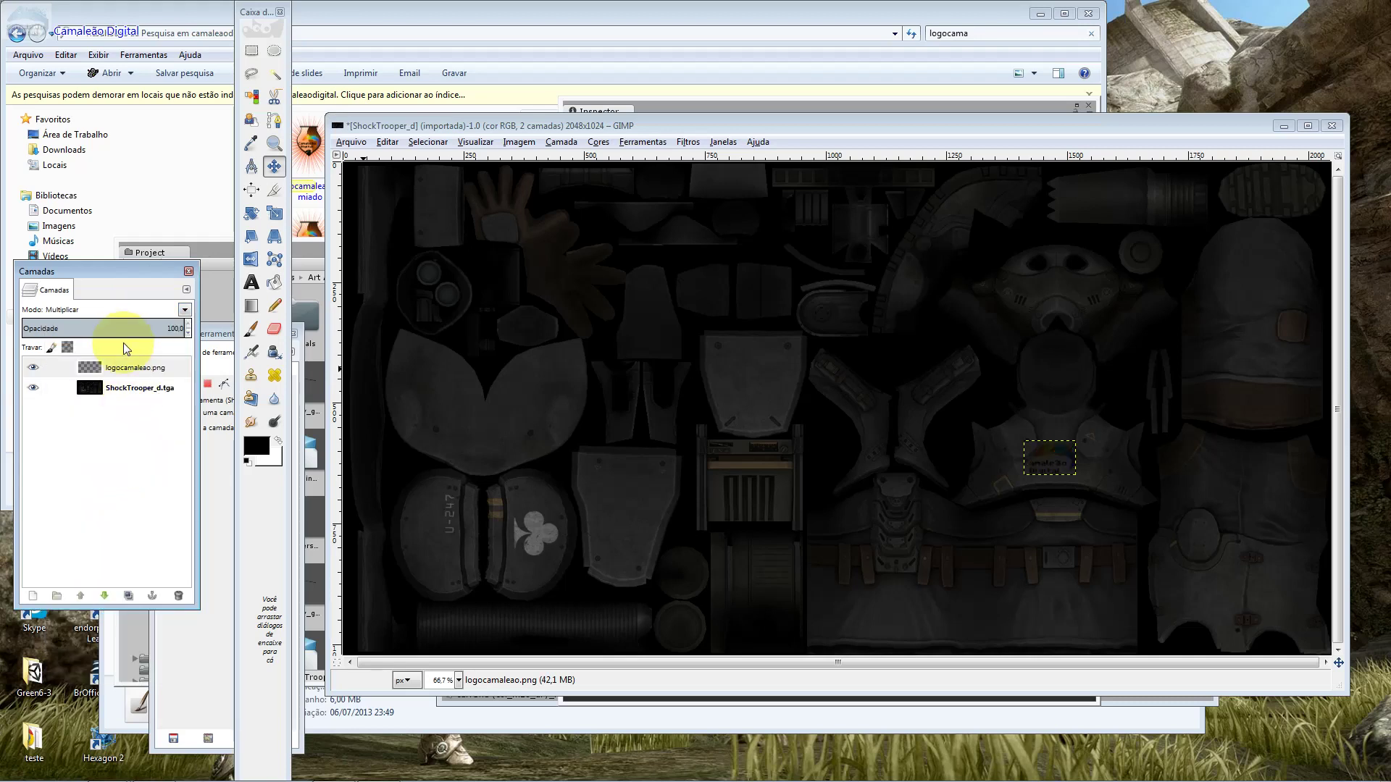
left_click(106, 310)
left_click(106, 432)
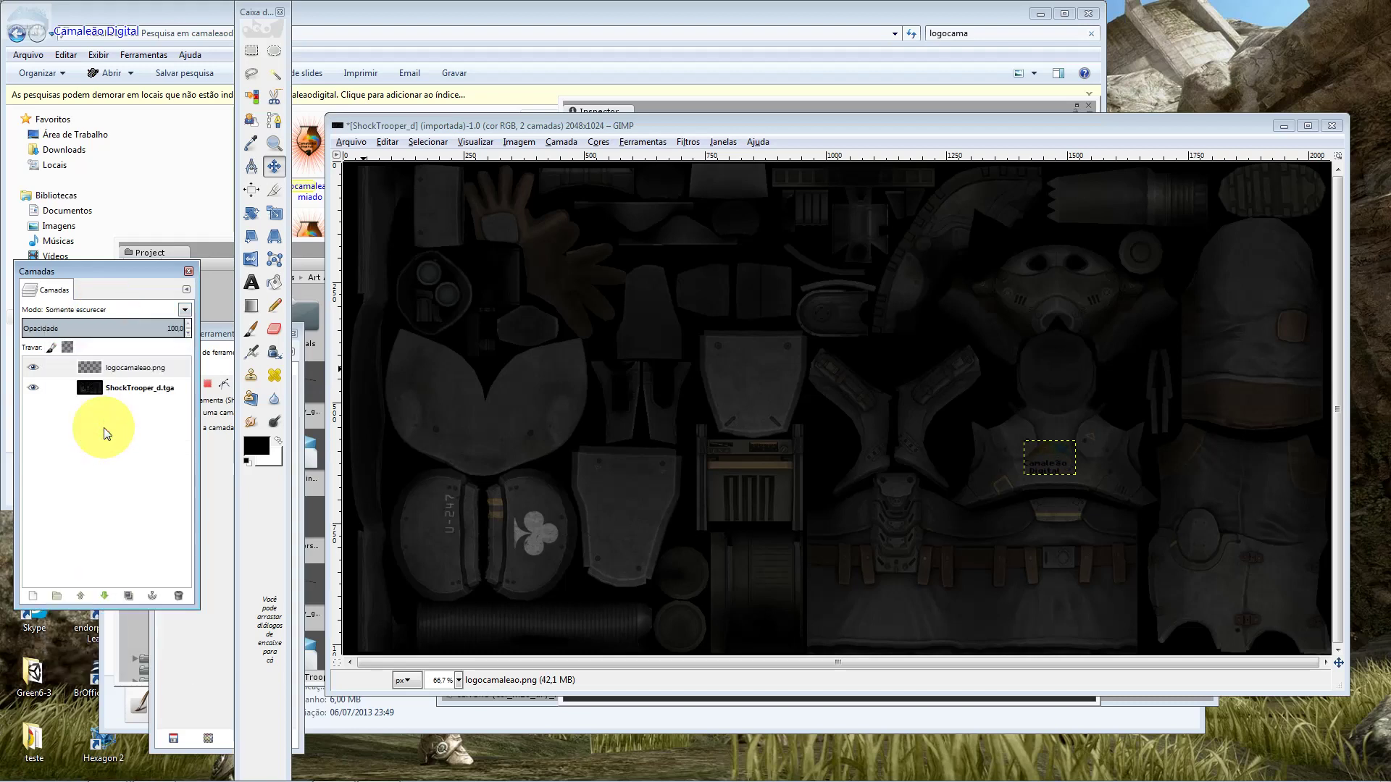
left_click(127, 310)
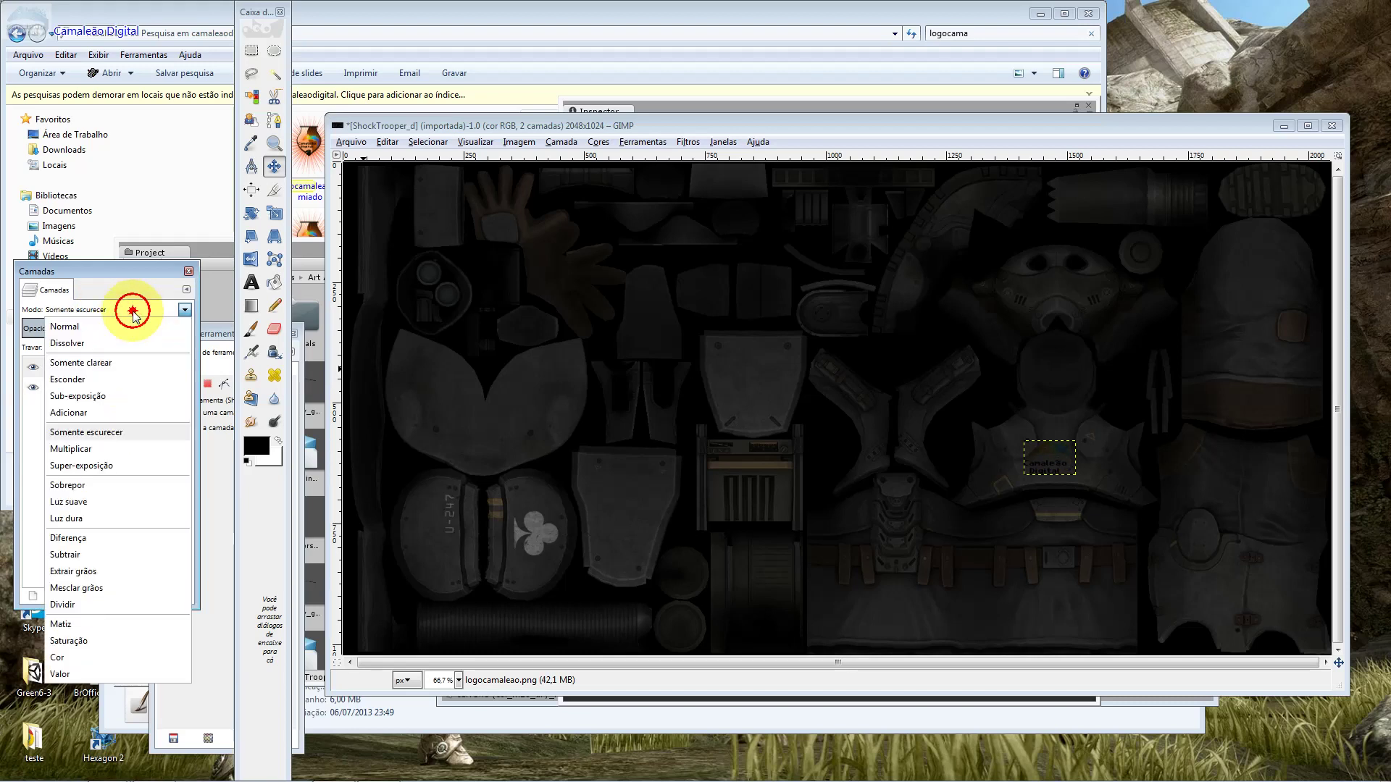
left_click(122, 517)
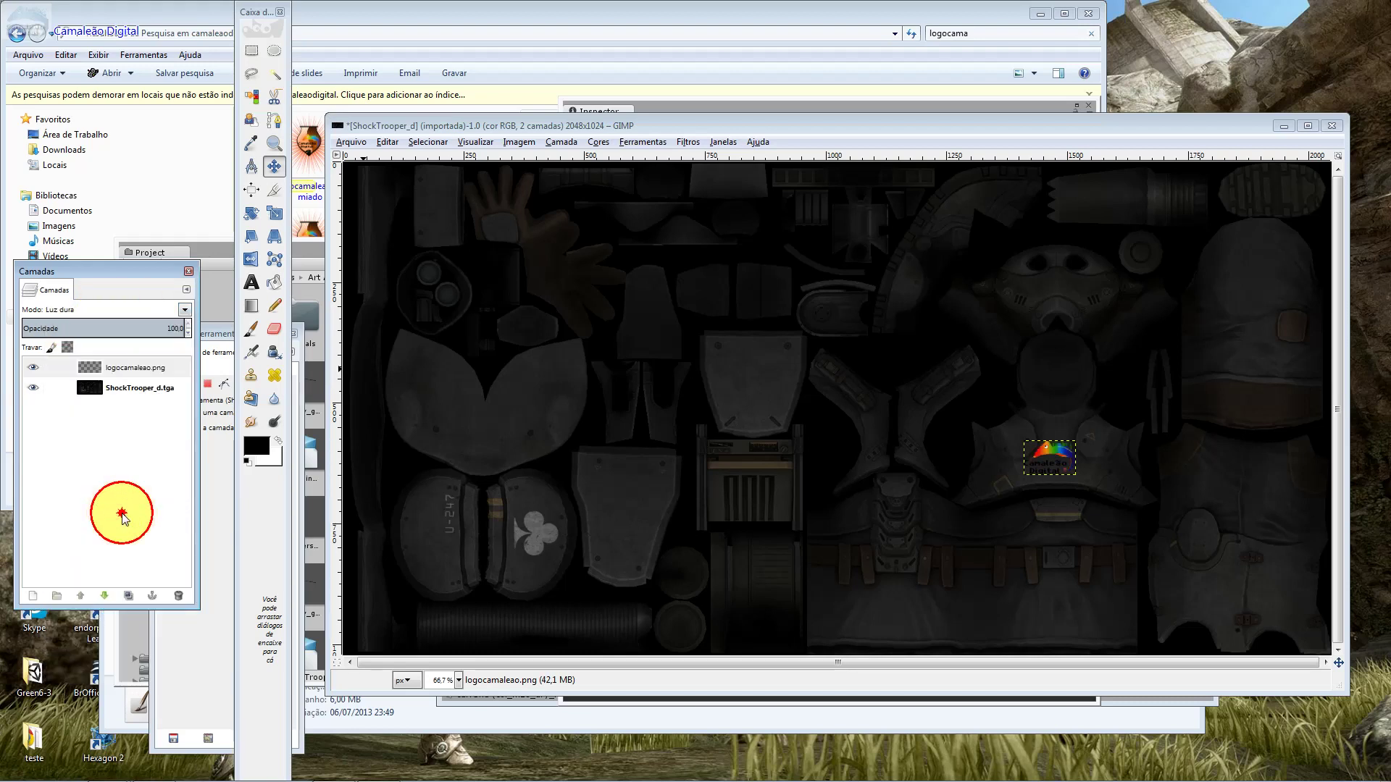
left_click(143, 311)
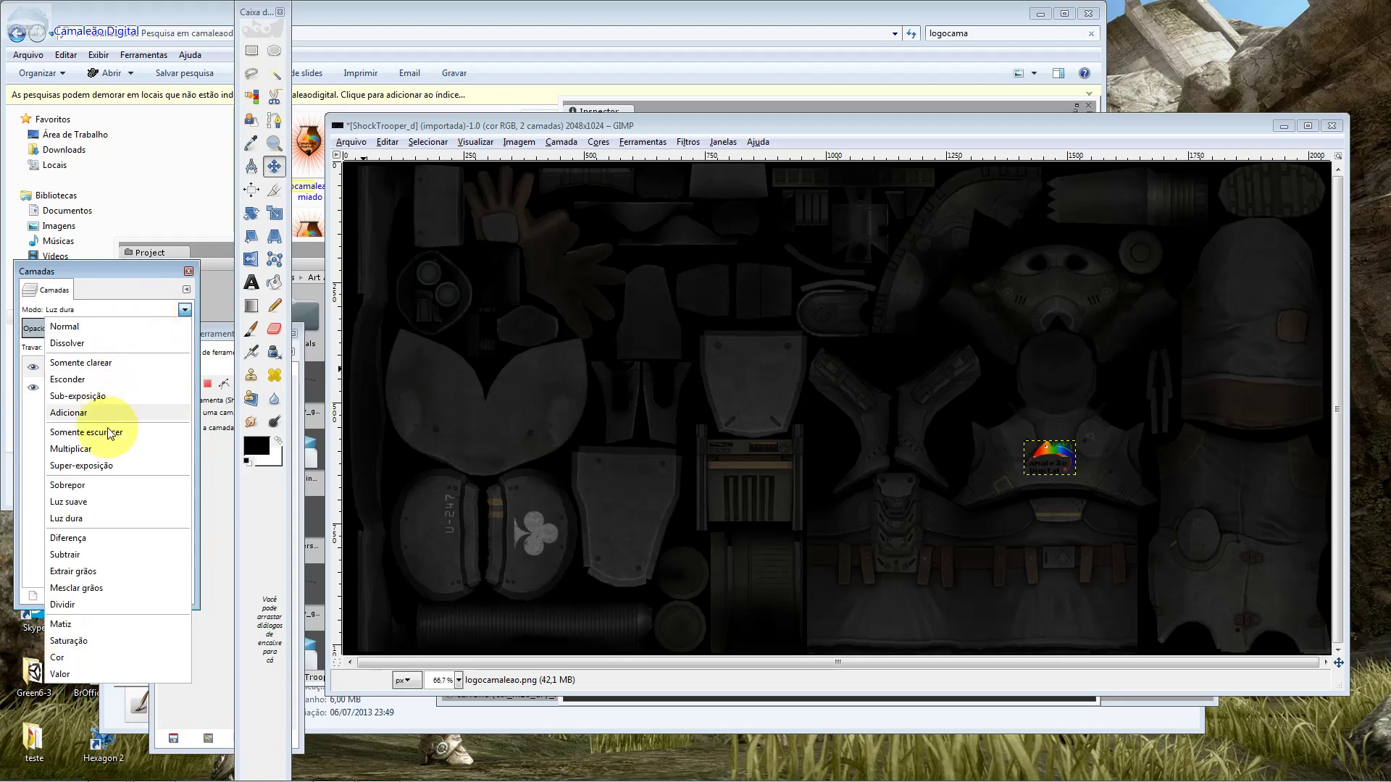
left_click(101, 501)
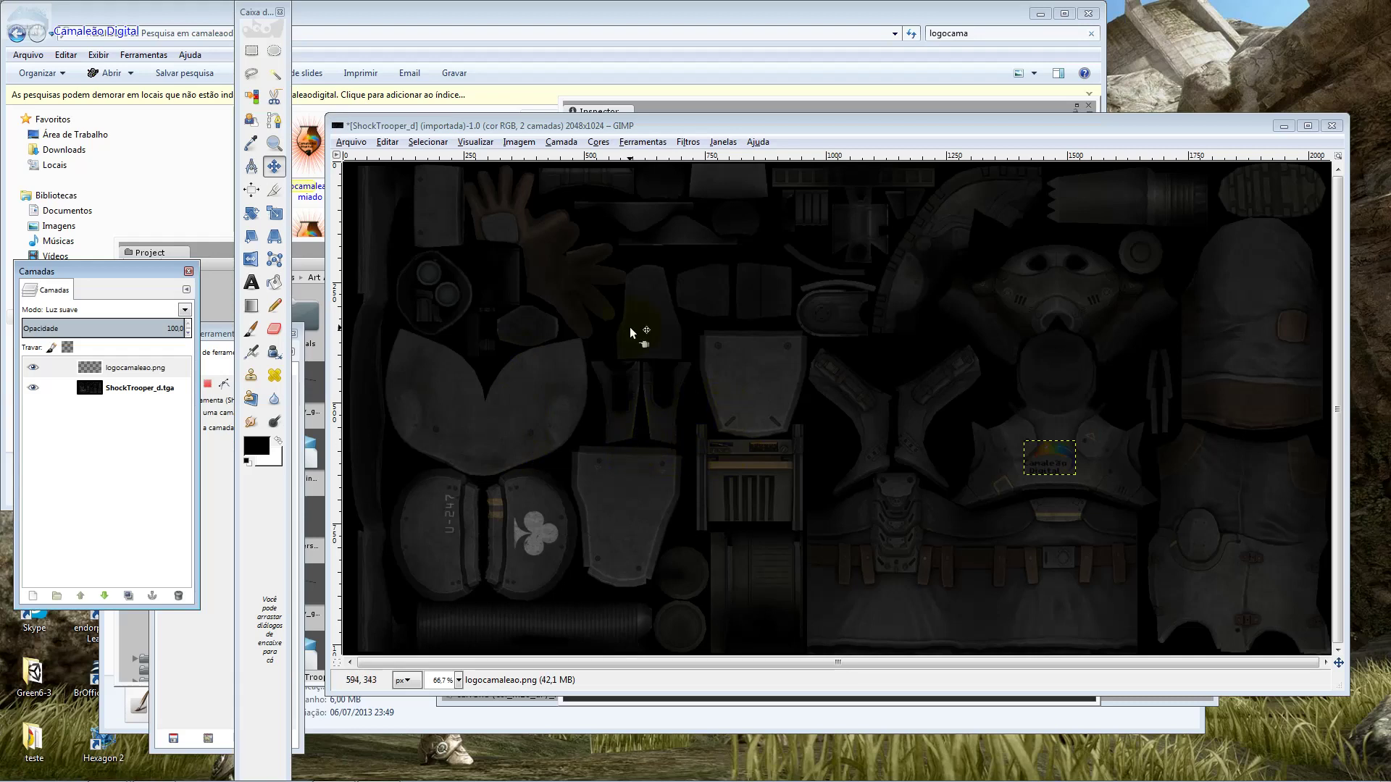
Overwrite ShockTrooper_d.tga with the blended texture via Arquivo > Sobrescrever
left_click(352, 142)
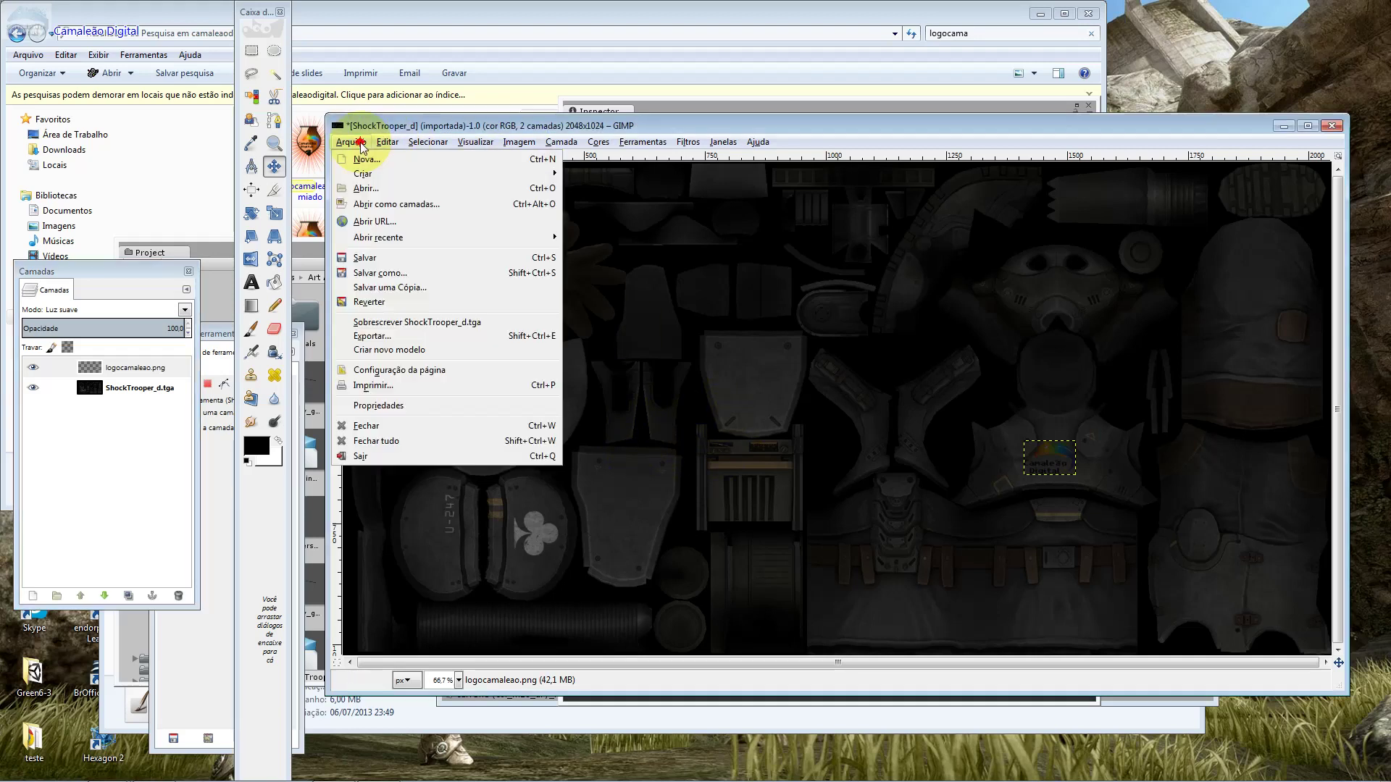
left_click(439, 323)
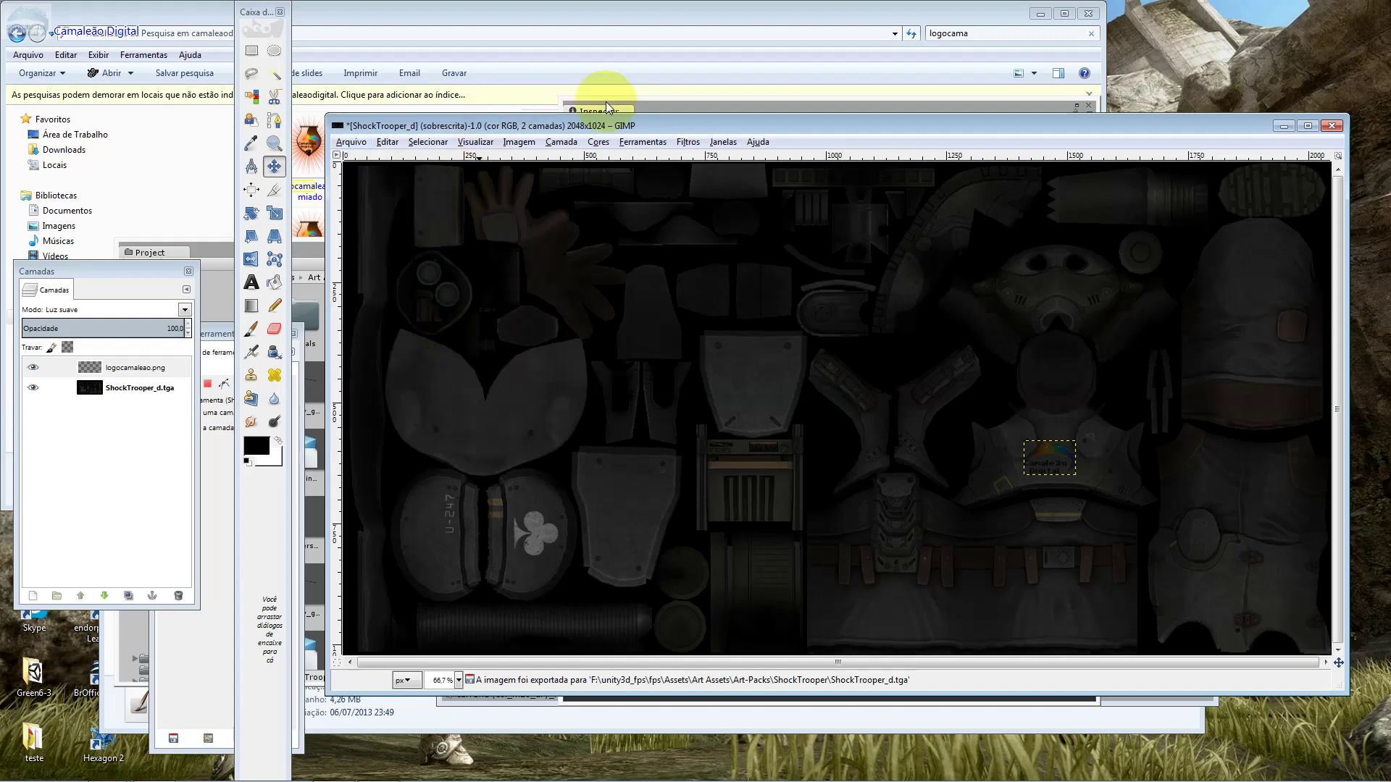
left_click(668, 106)
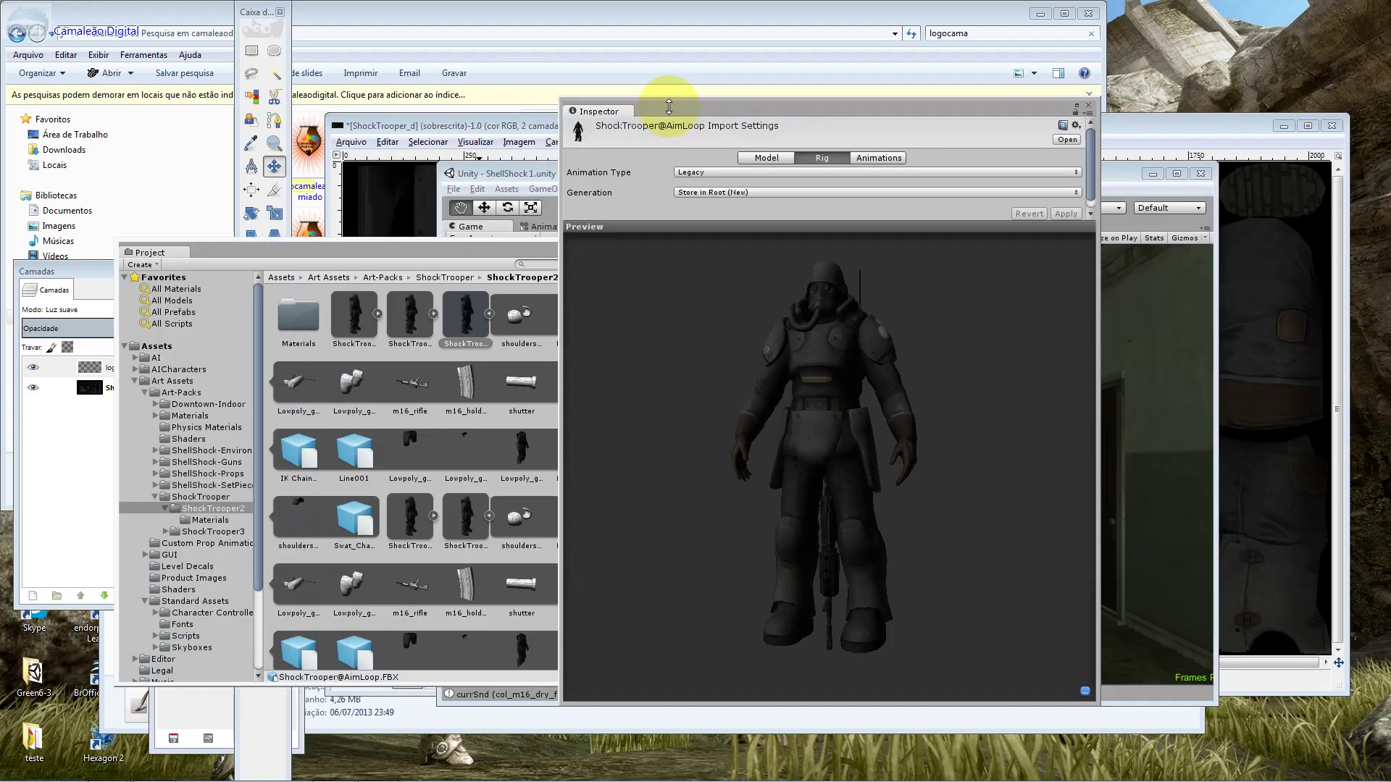
left_click_drag(668, 107, 749, 123)
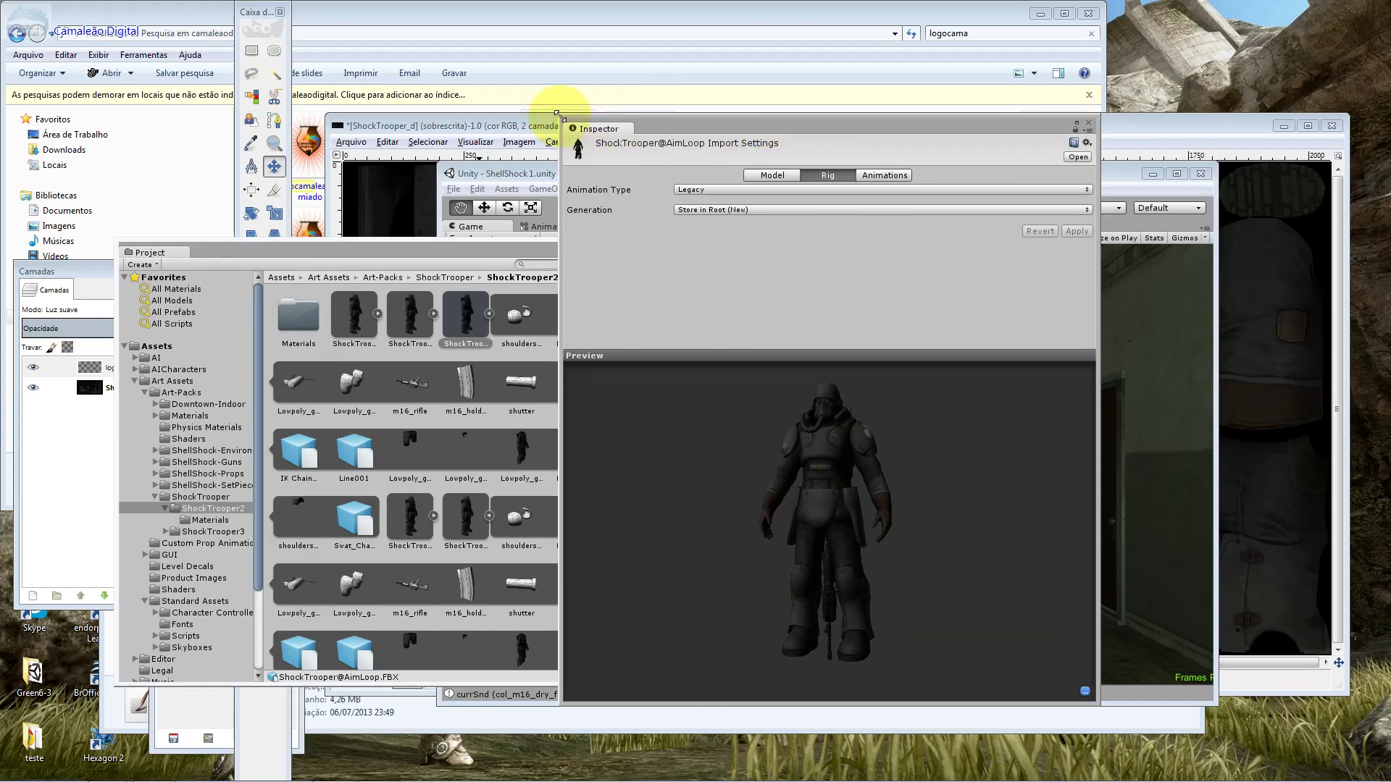
Enlarge the Inspector and expand the ShockTrooper model preview pane upward
left_click_drag(560, 118, 440, 16)
left_click(710, 354)
left_click(737, 353)
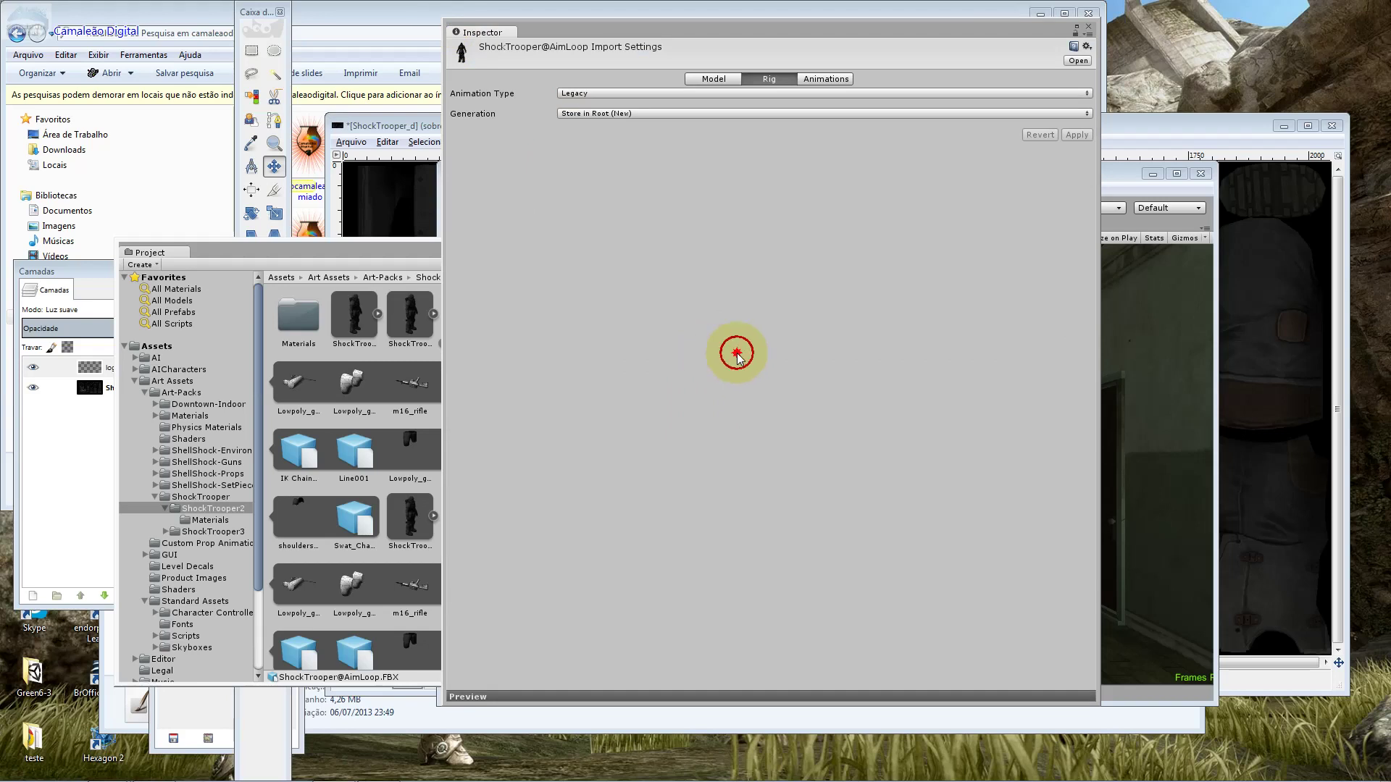
left_click(534, 697)
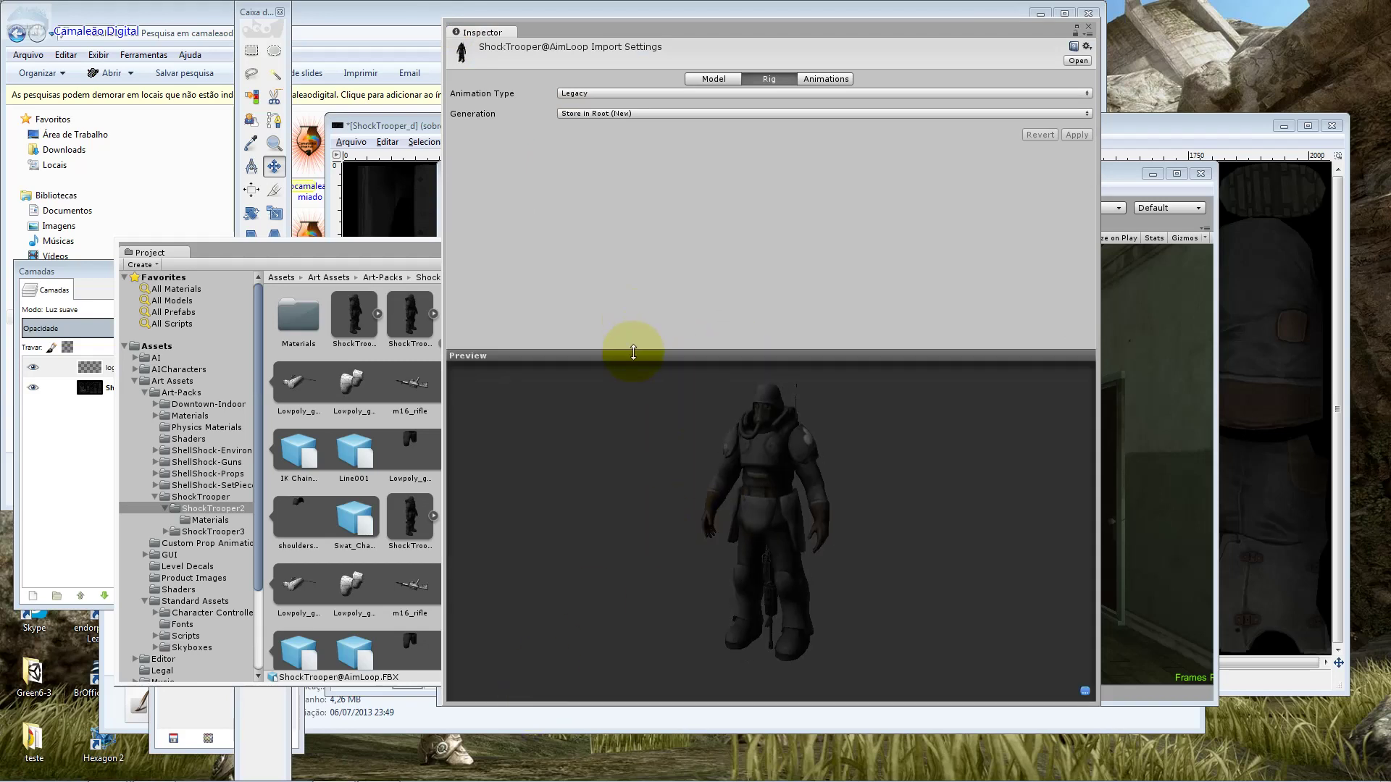
left_click_drag(633, 352, 664, 216)
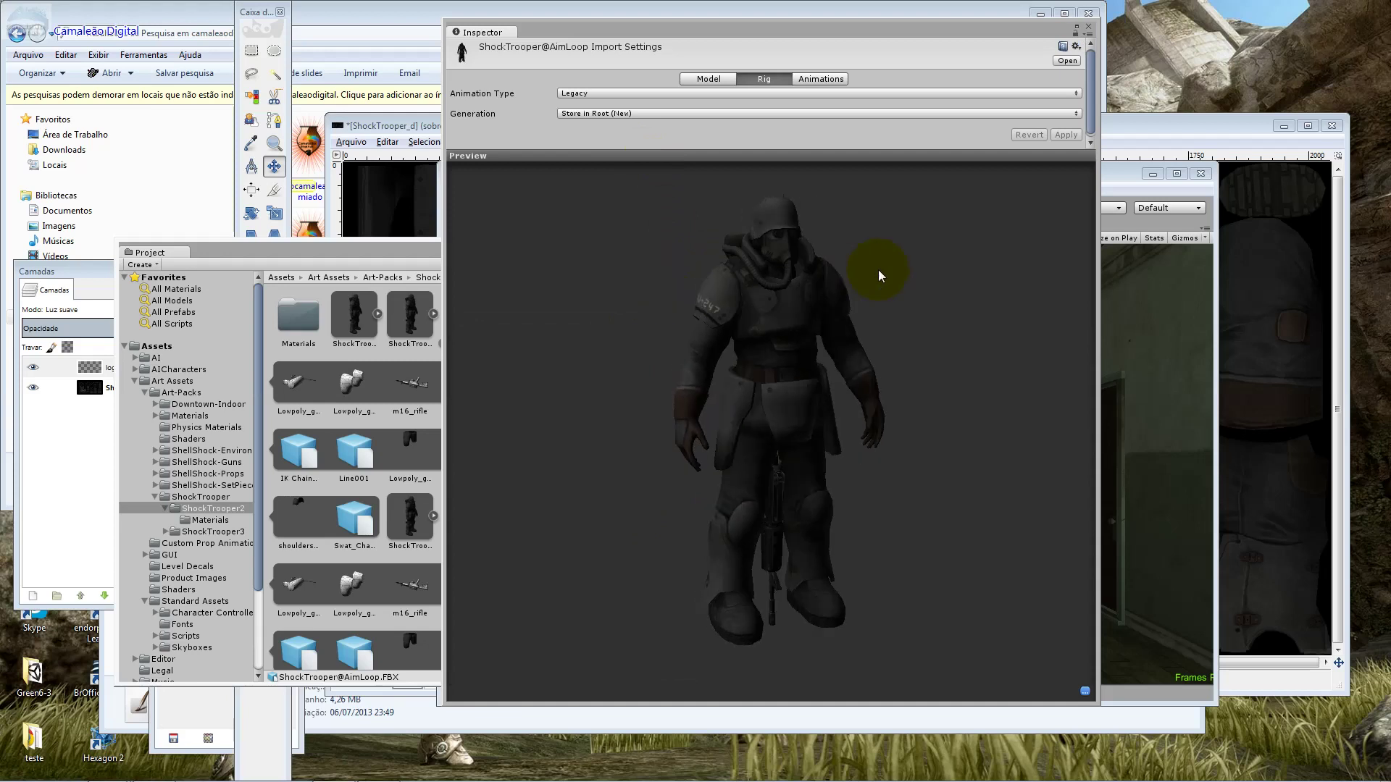
Open the ShockTrooper asset folder and select the m16_color_01 texture
left_click(369, 255)
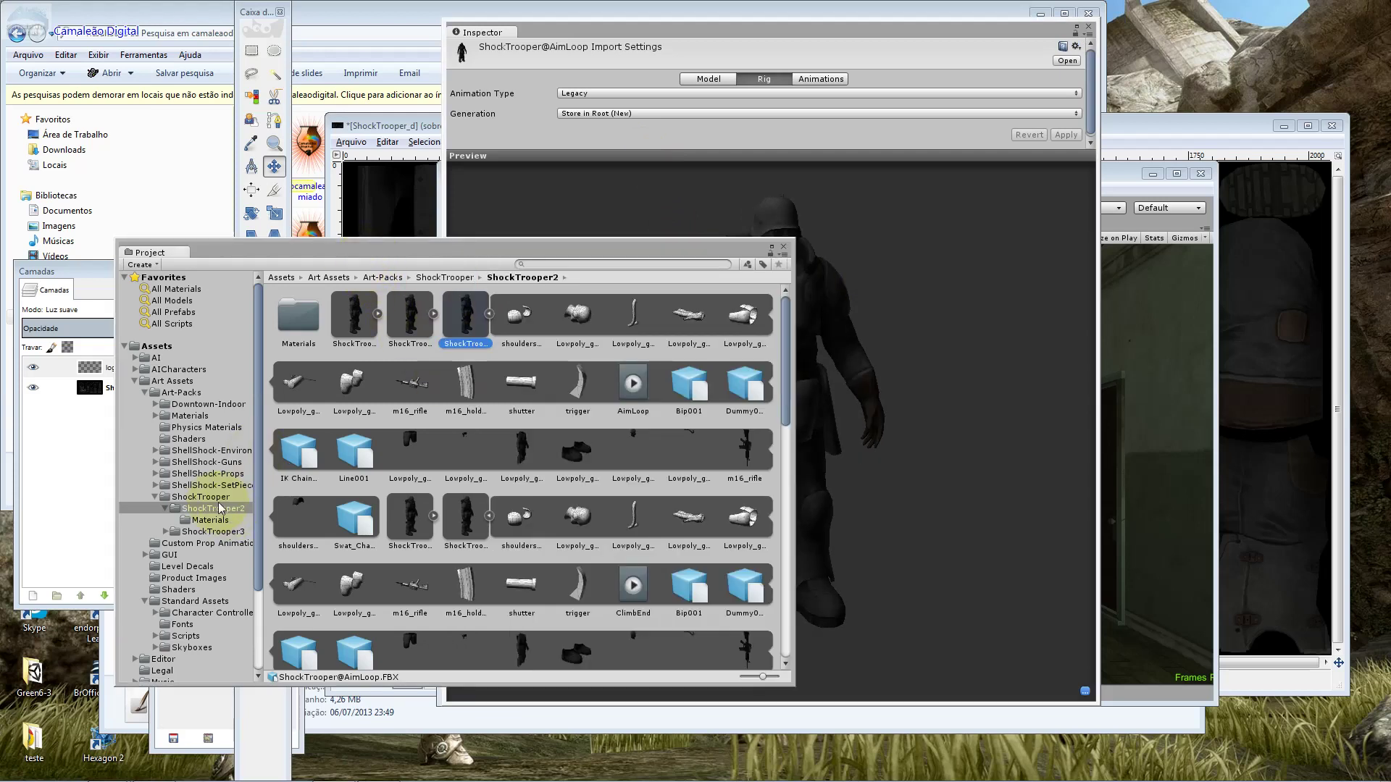
left_click(207, 521)
right_click(206, 521)
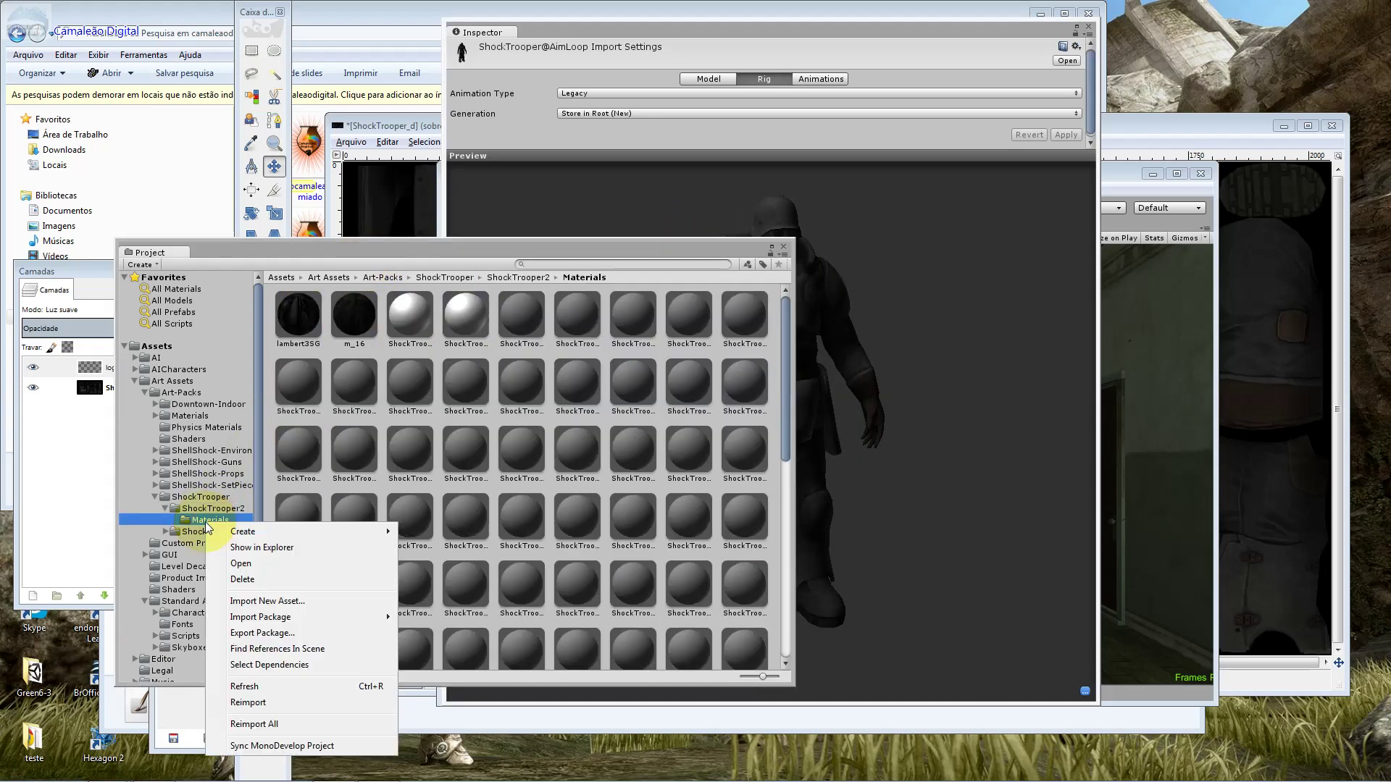
left_click(274, 668)
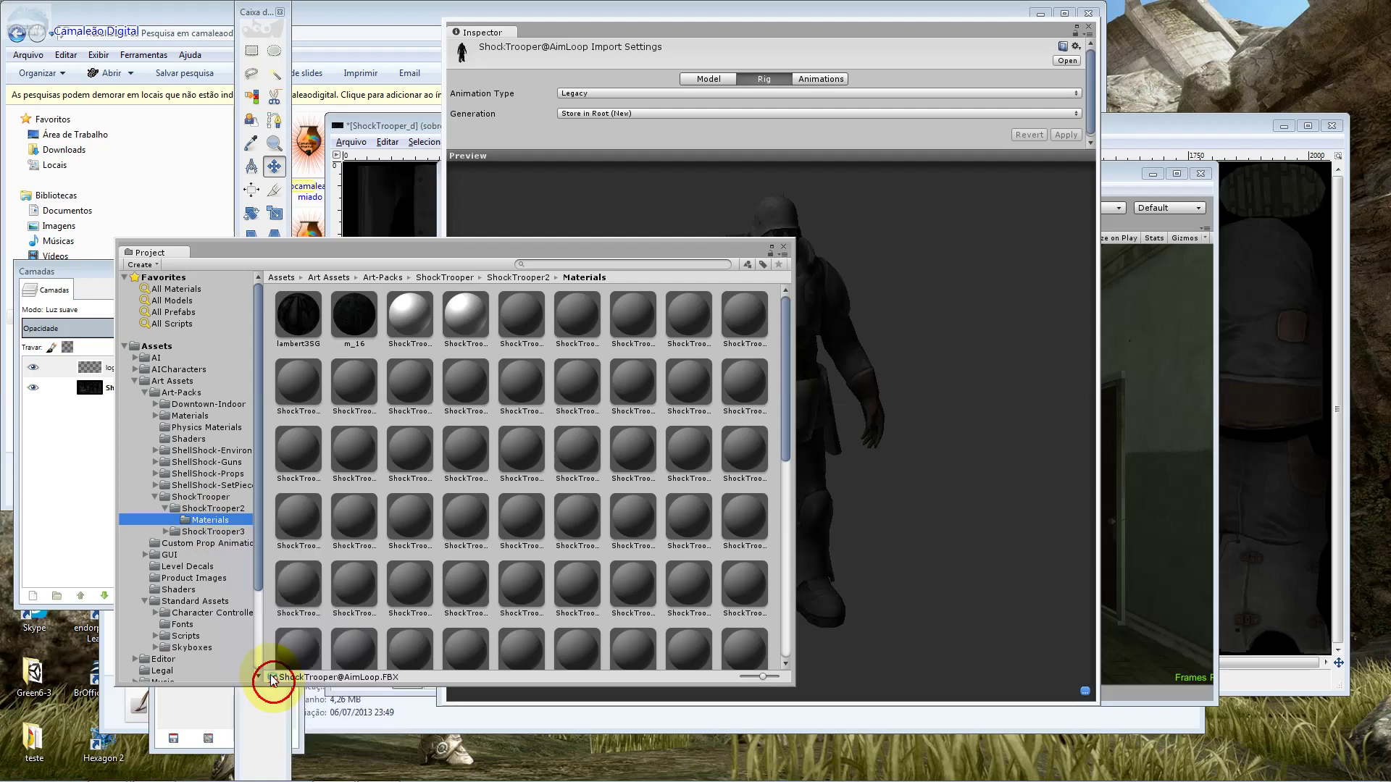
left_click(196, 497)
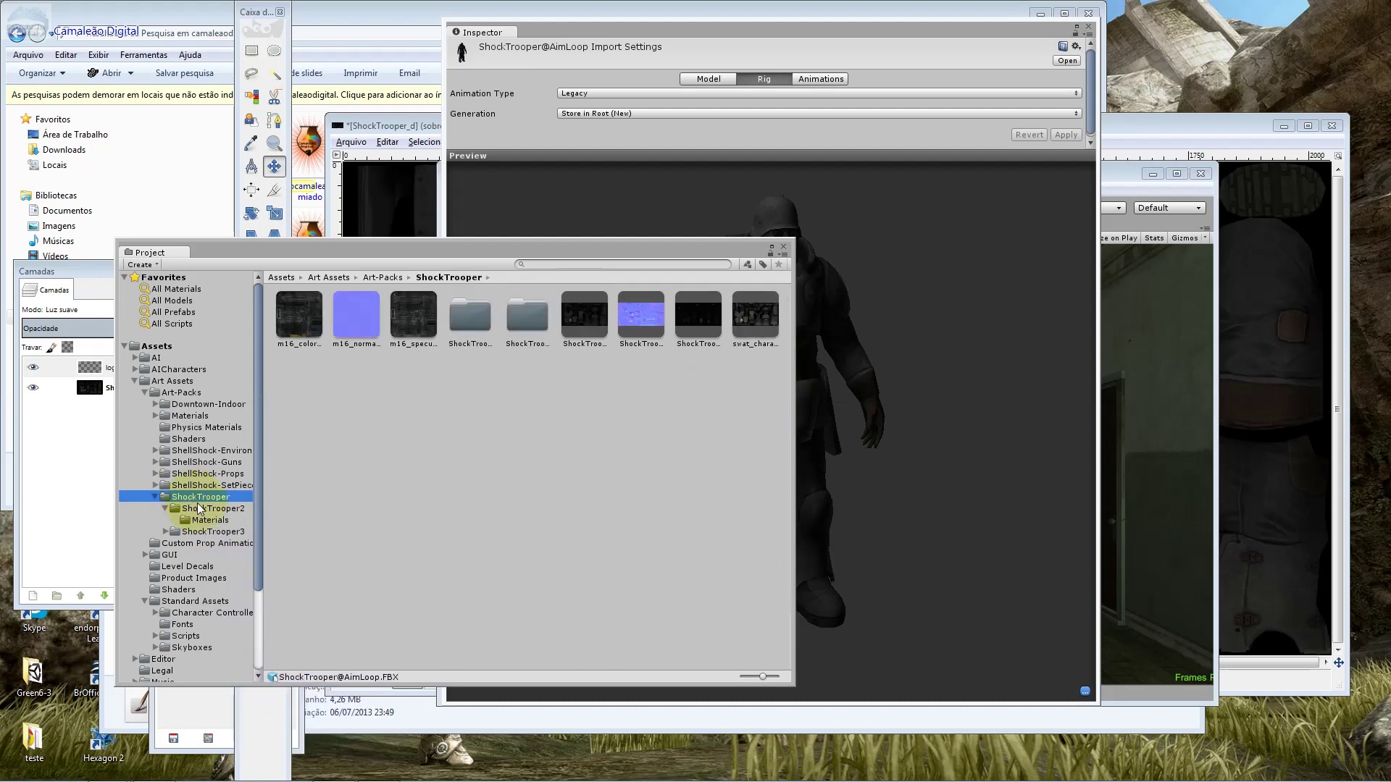
left_click(408, 341)
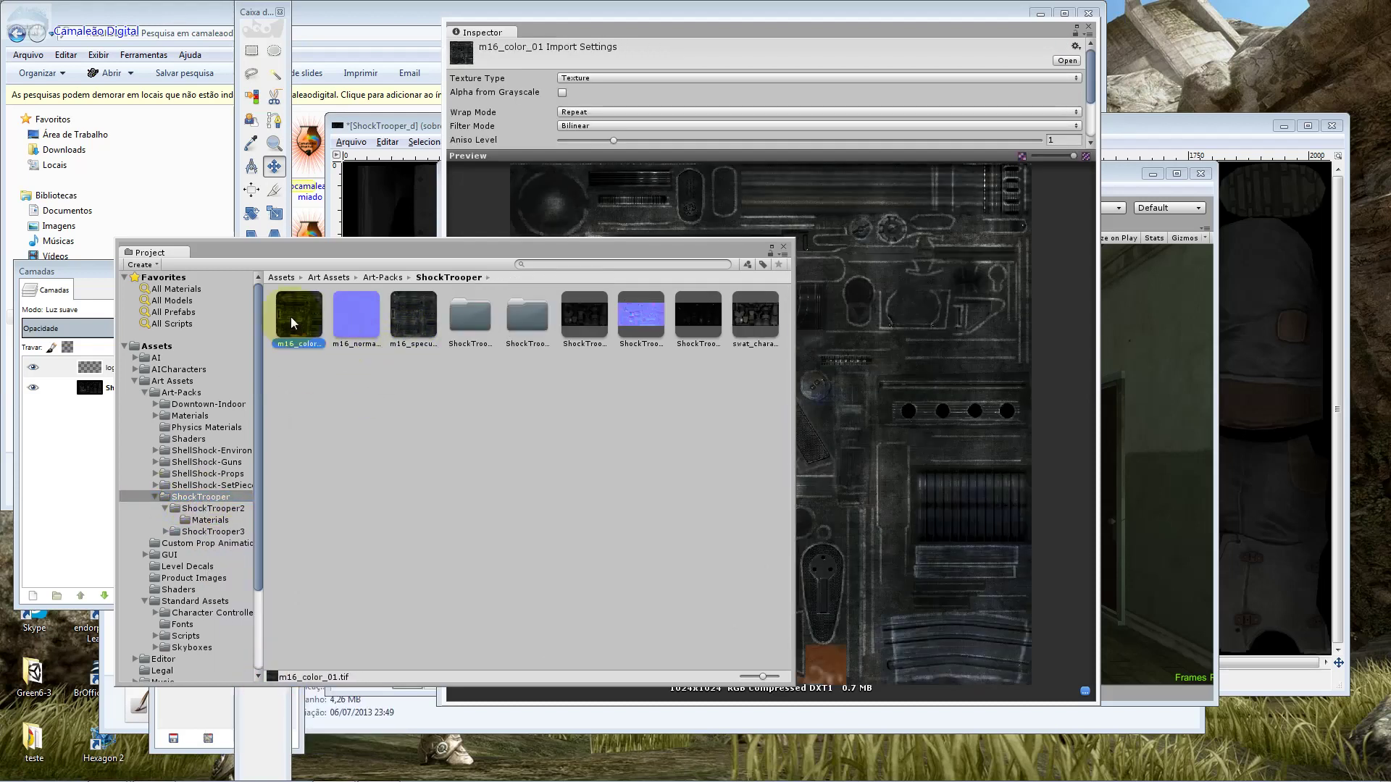
Preview ShockTrooper_d with its logo, then select the ShockTrooper model in ShockTrooper2
left_click(586, 330)
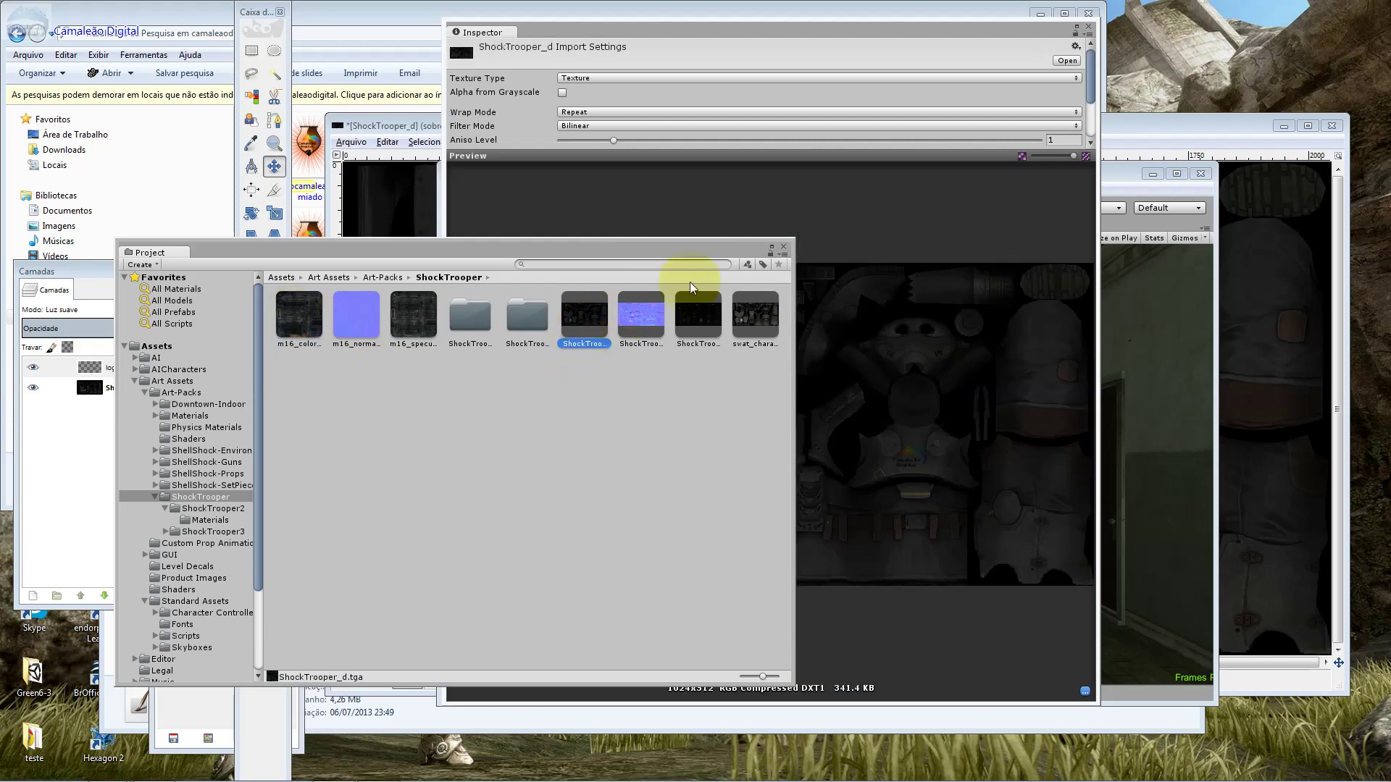
left_click_drag(701, 255, 710, 182)
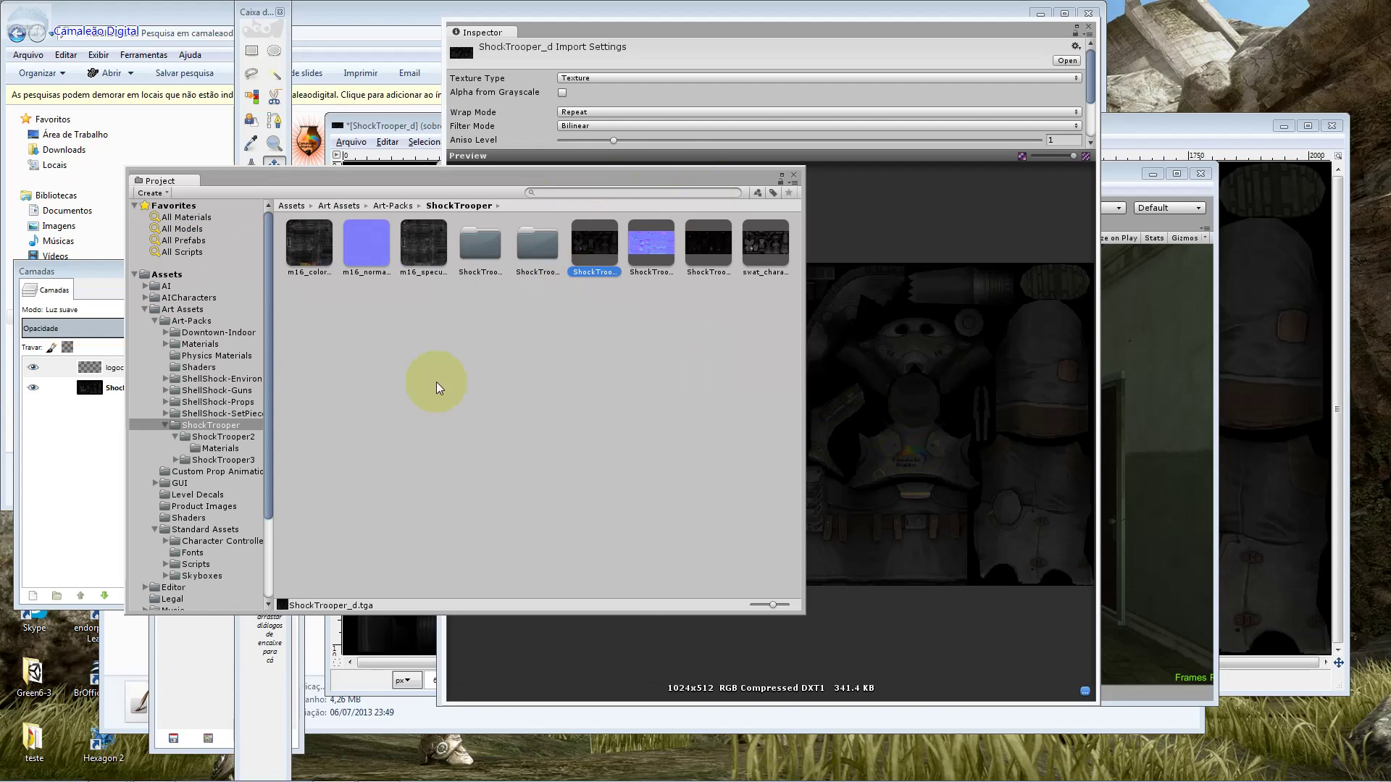
left_click(223, 437)
left_click(222, 448)
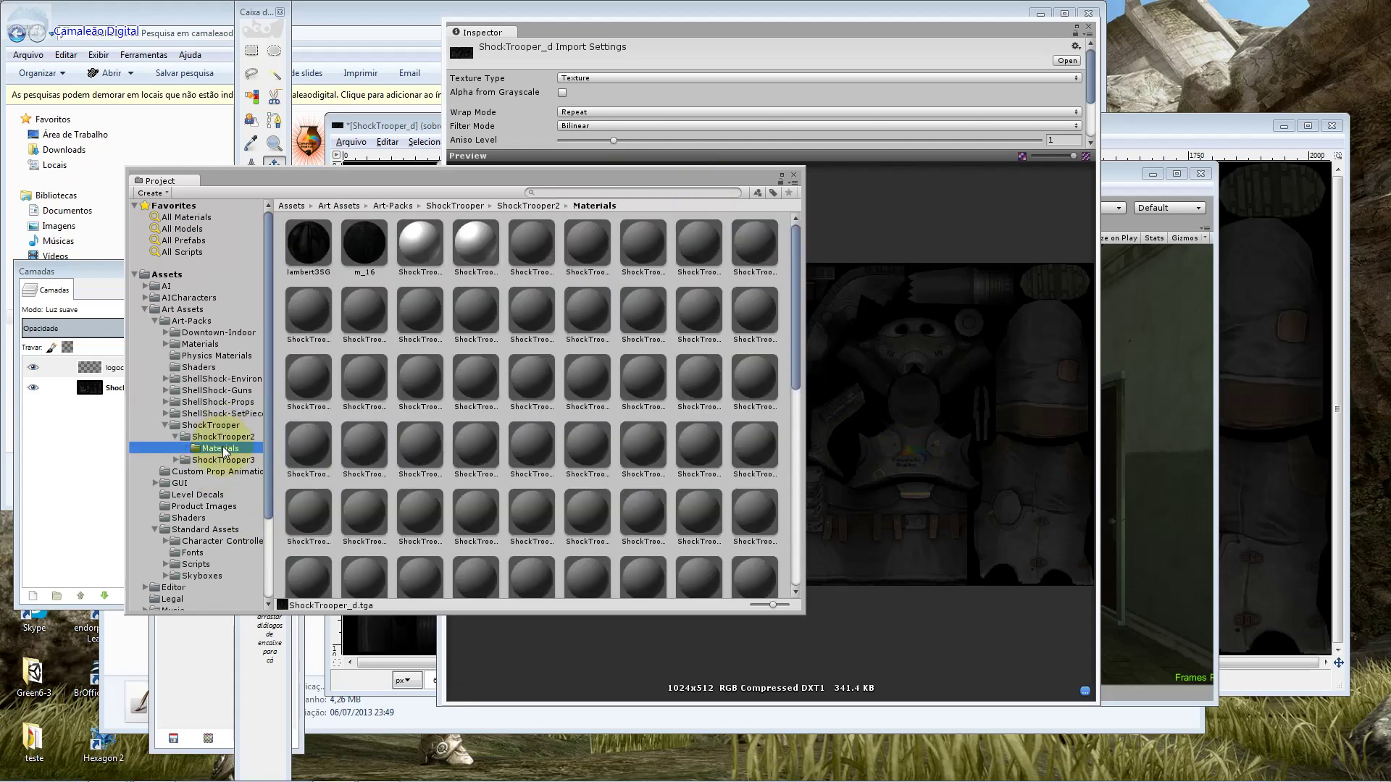
left_click(229, 437)
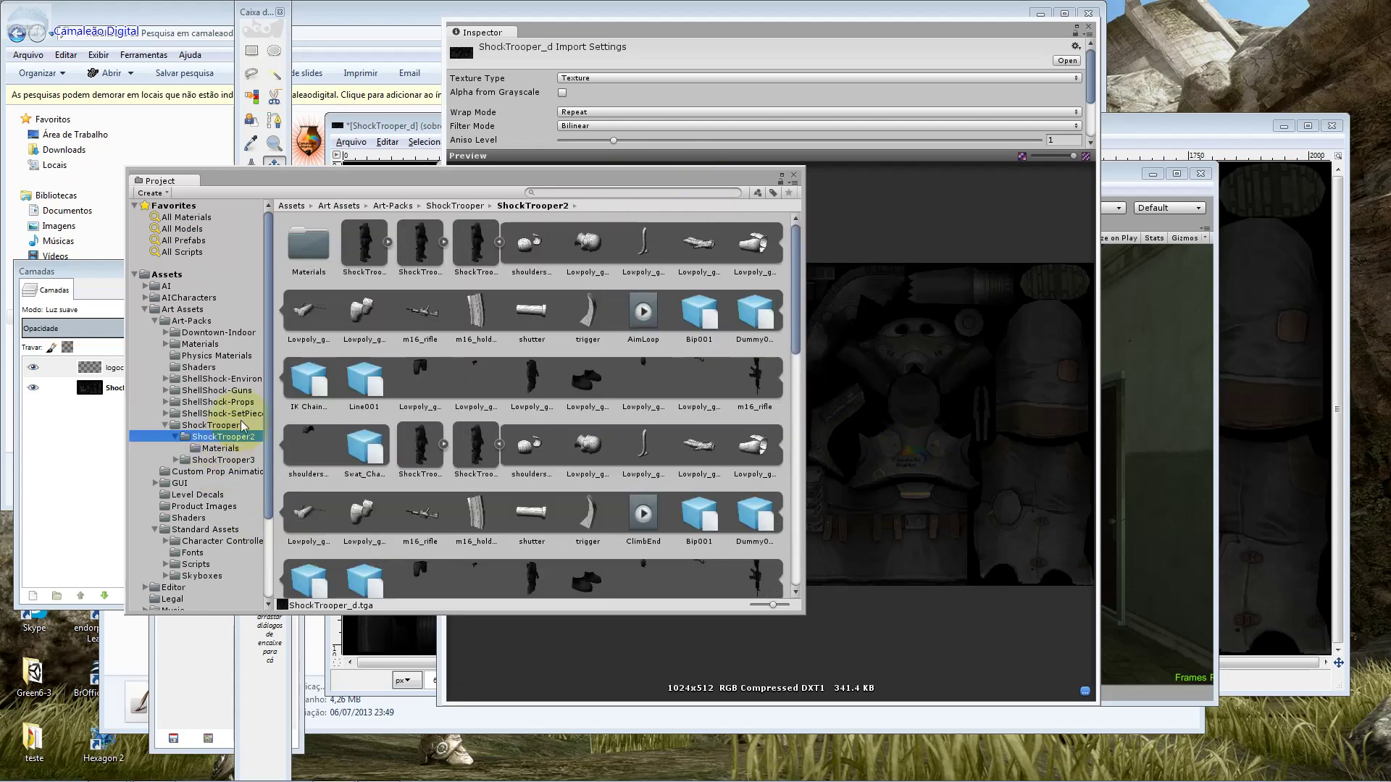
left_click(364, 246)
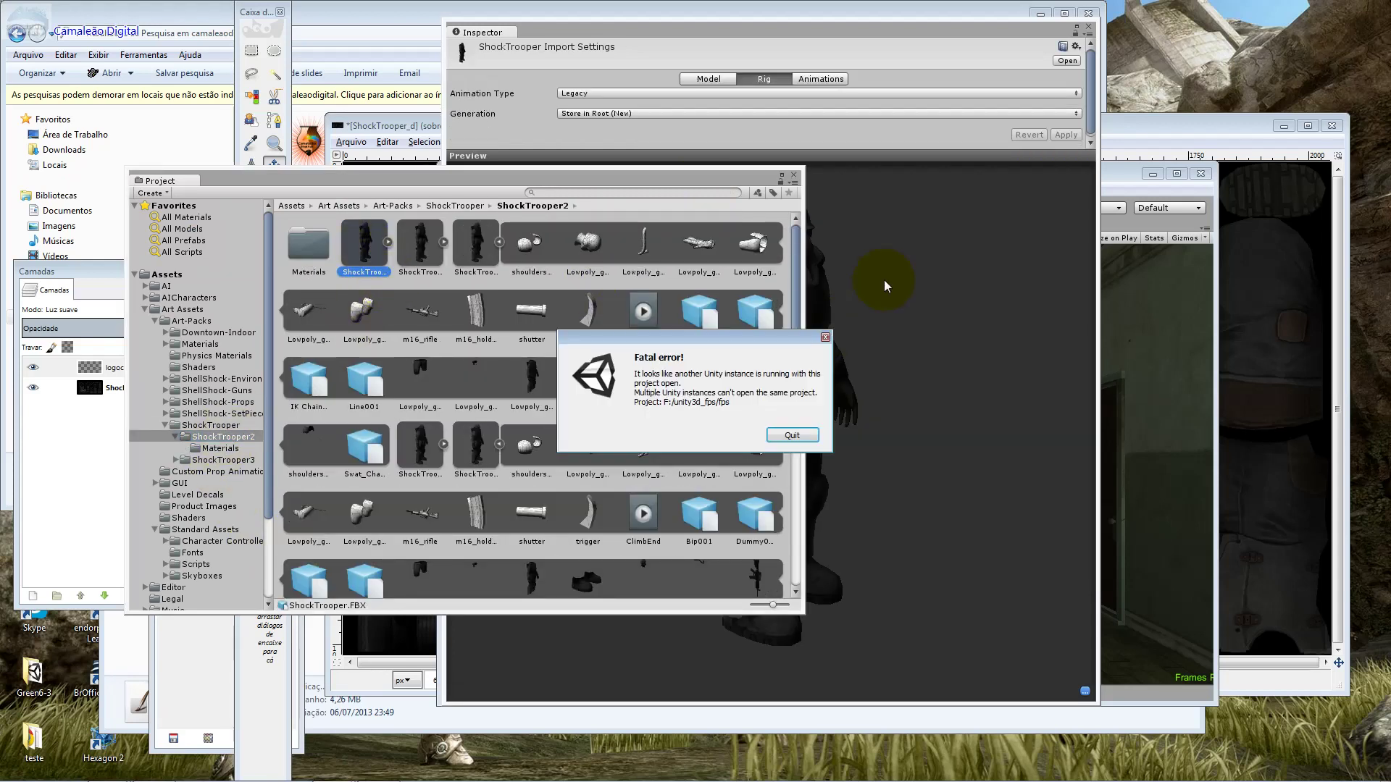
Dismiss the error, select ShockTrooper@AimEnd and rotate its preview to a side view
left_click(792, 434)
left_click_drag(869, 360, 689, 382)
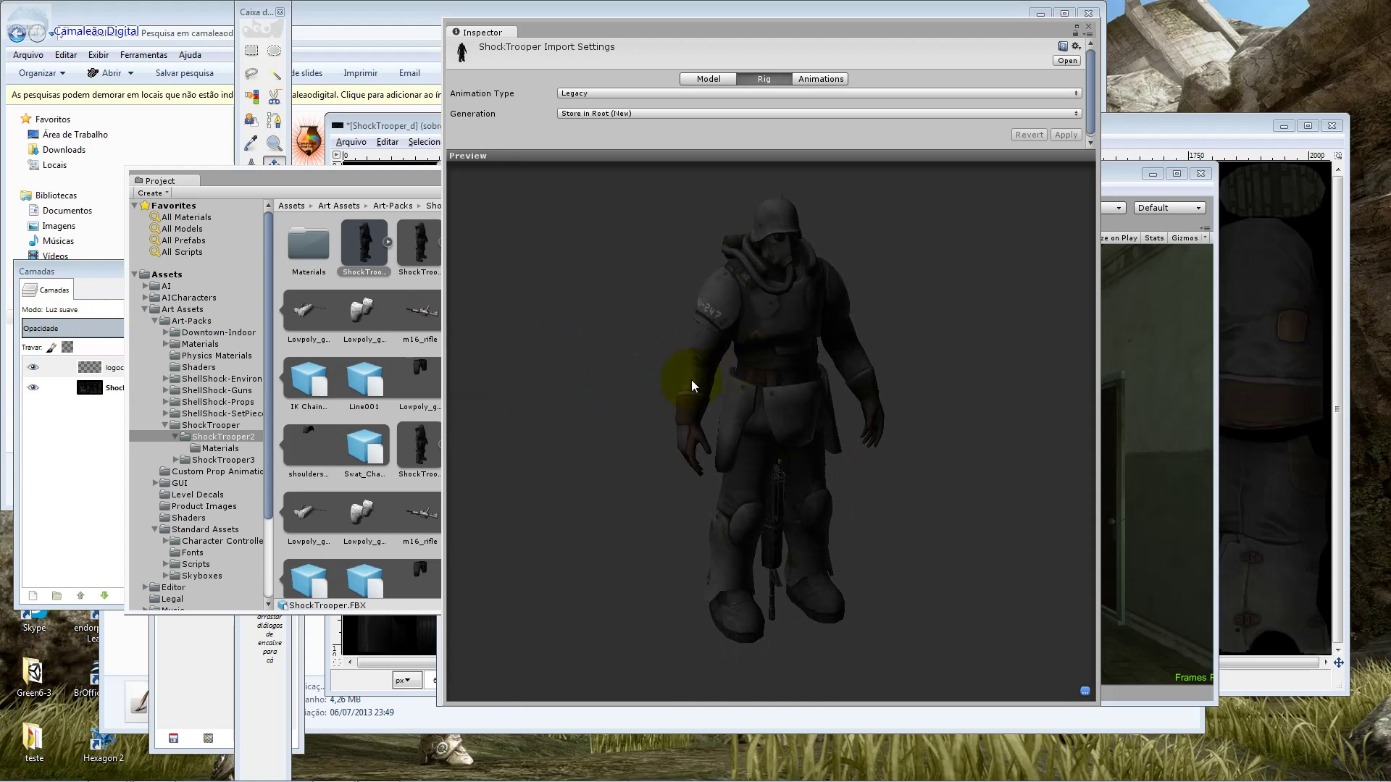
left_click(426, 243)
left_click(919, 308)
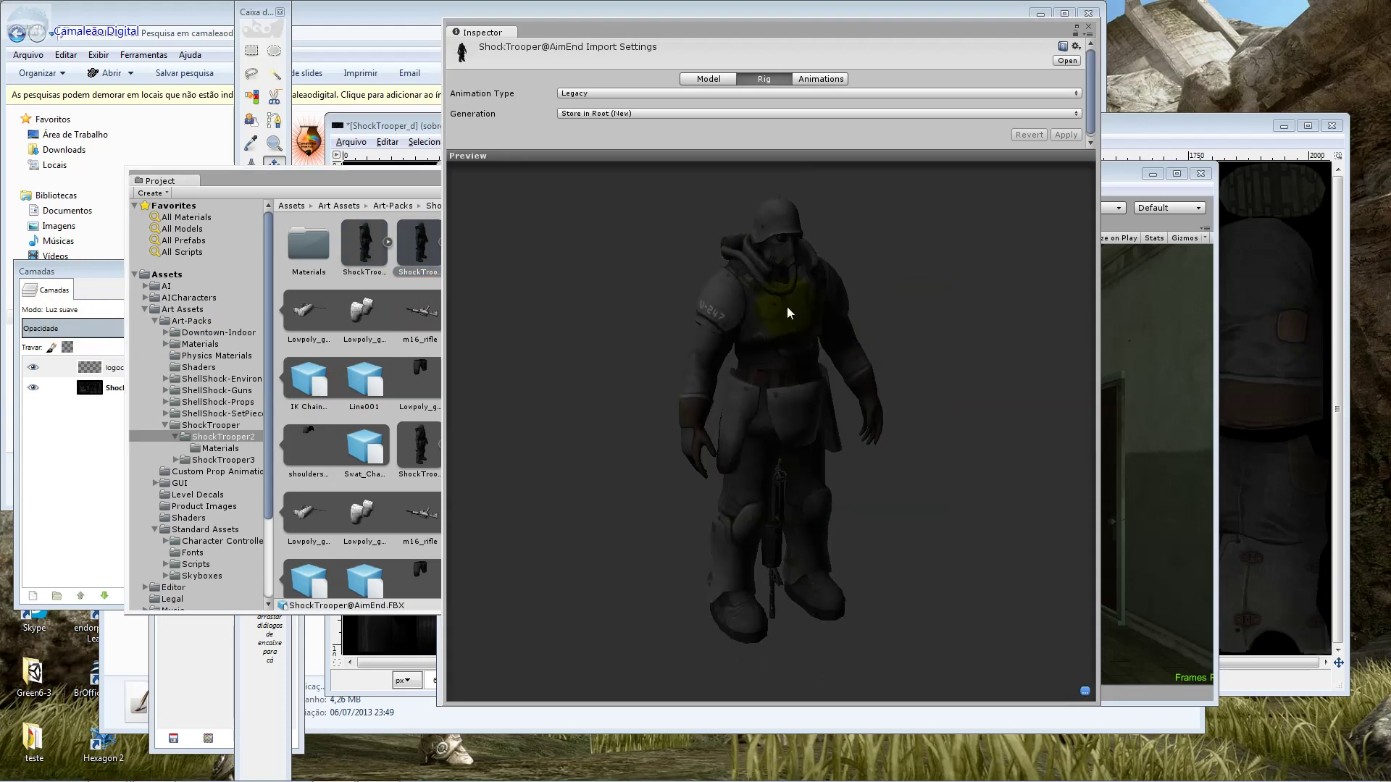
right_click(218, 438)
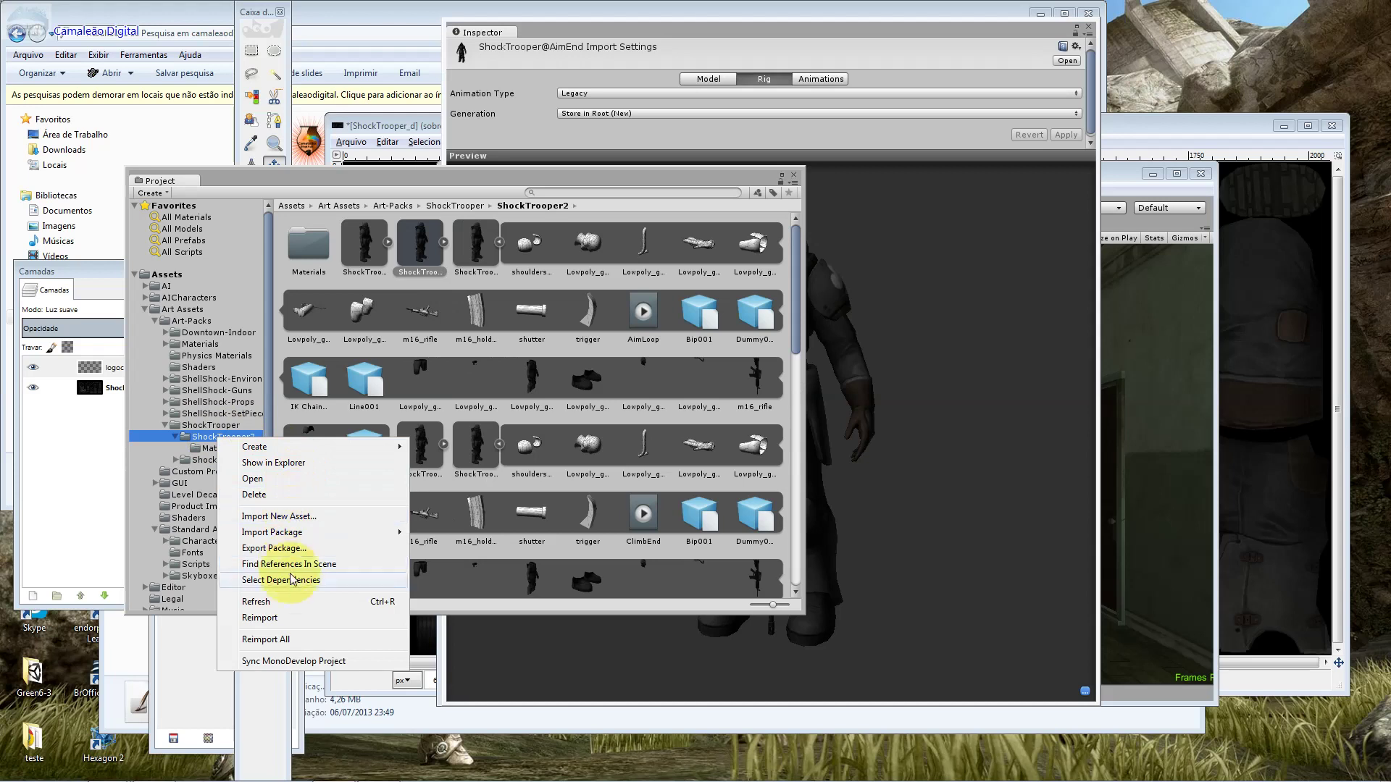
left_click(295, 602)
left_click(949, 371)
left_click_drag(975, 363, 802, 349)
Open the Materials folder and select the lambert3SG material
left_click(412, 455)
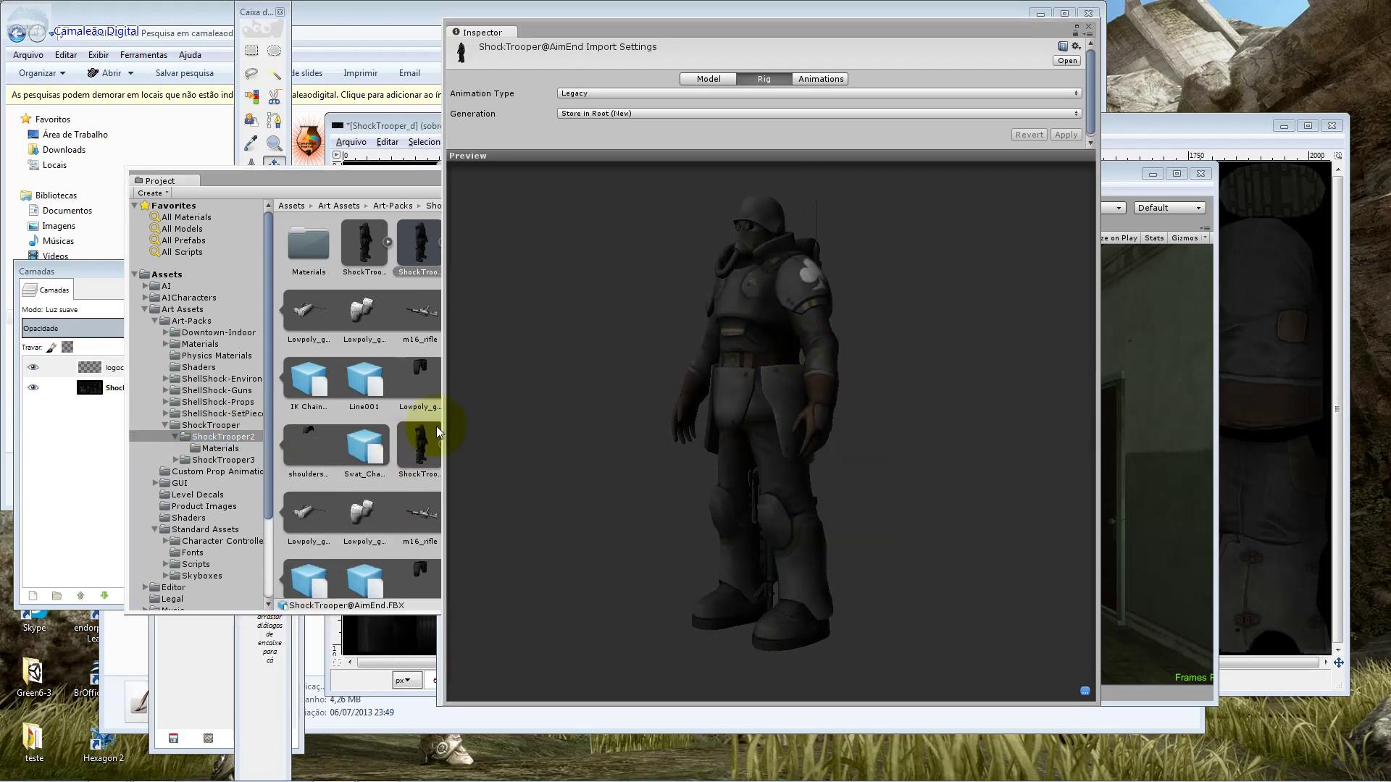
double_click(308, 245)
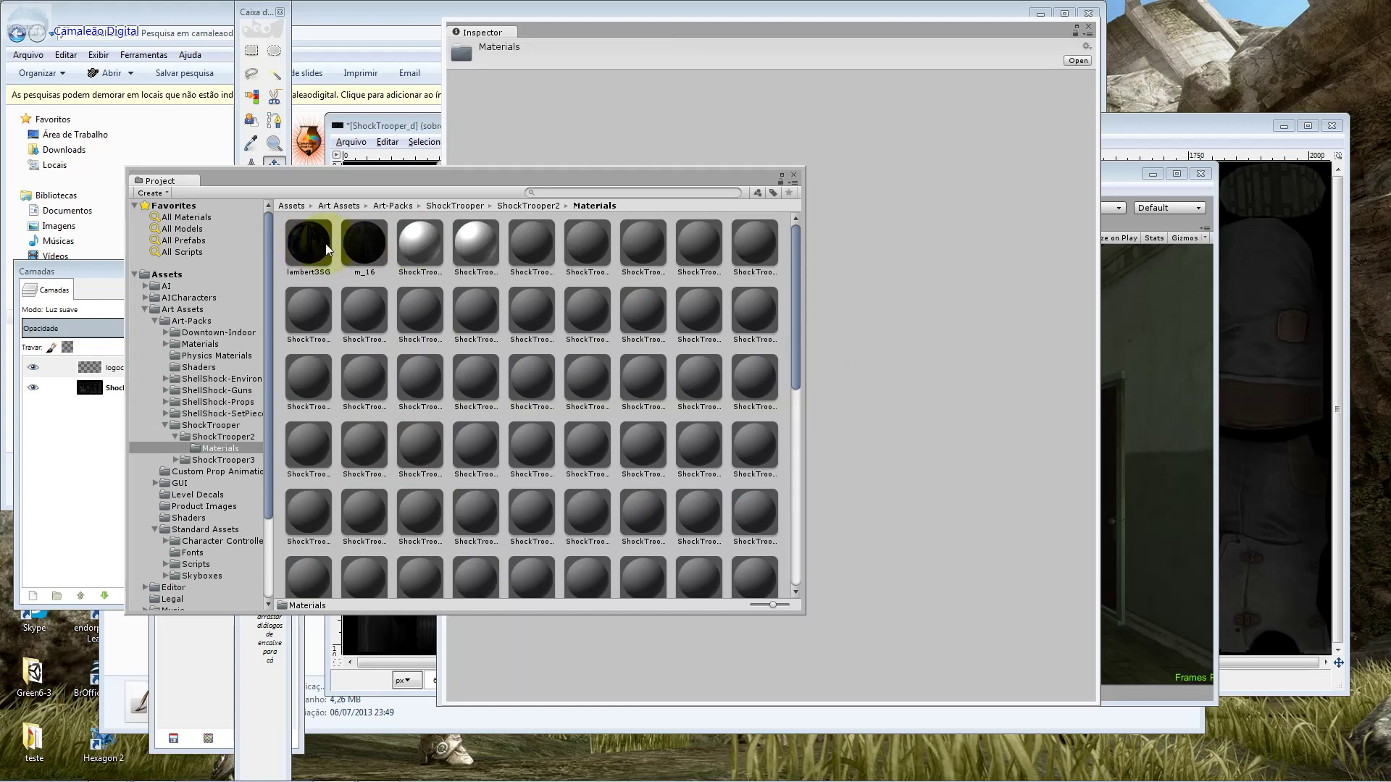
left_click(325, 243)
left_click(794, 234)
left_click(488, 111)
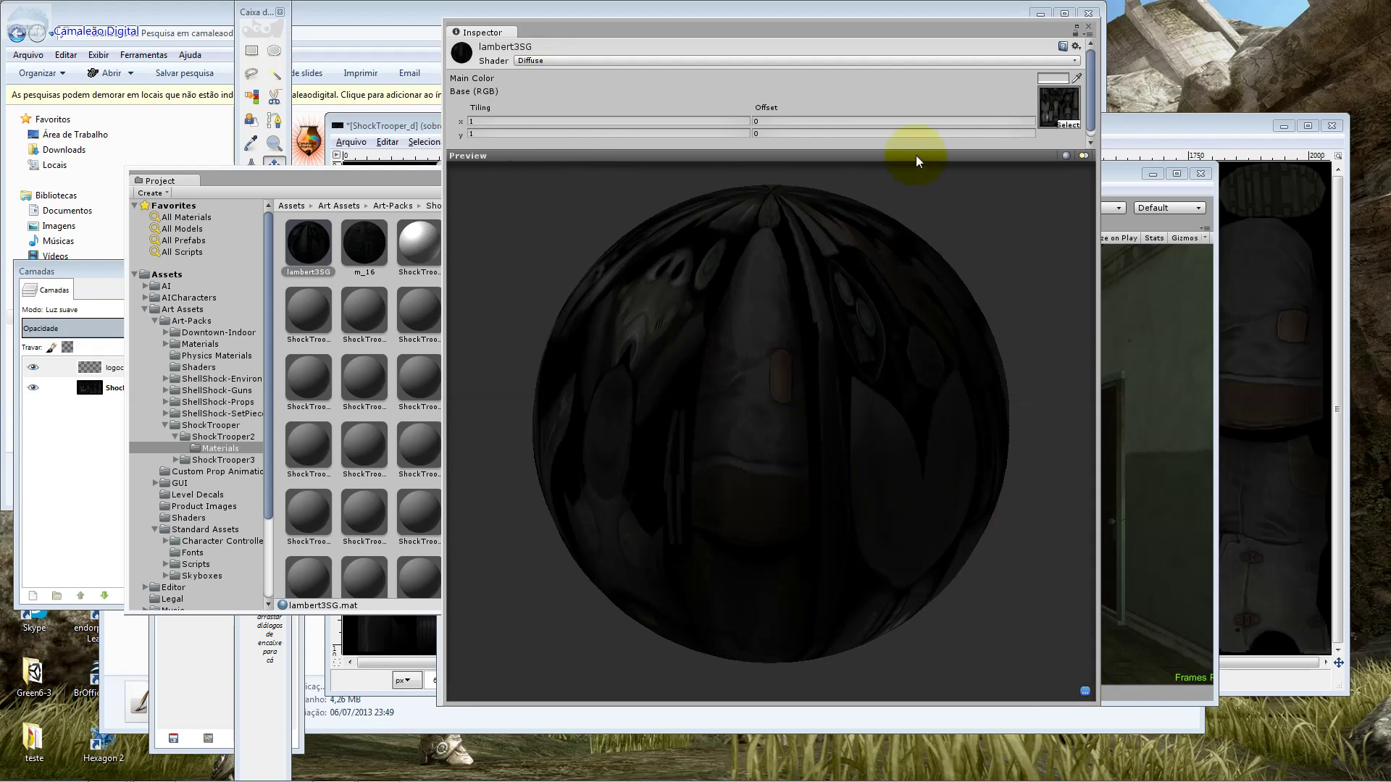
Preview the material on a rotated cube and confirm swat_character_brighter as its Base (RGB) texture
left_click(1066, 156)
left_click_drag(1050, 168, 505, 153)
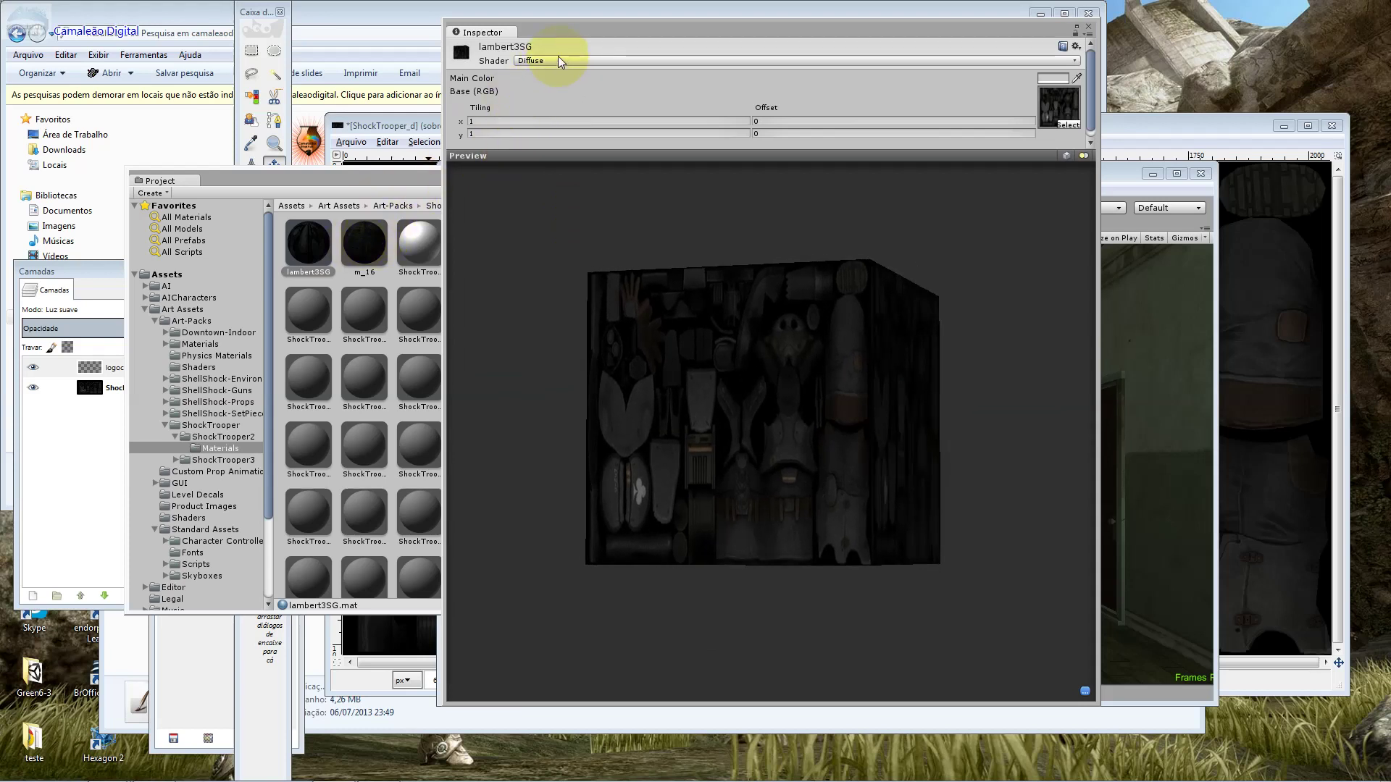
left_click(1068, 126)
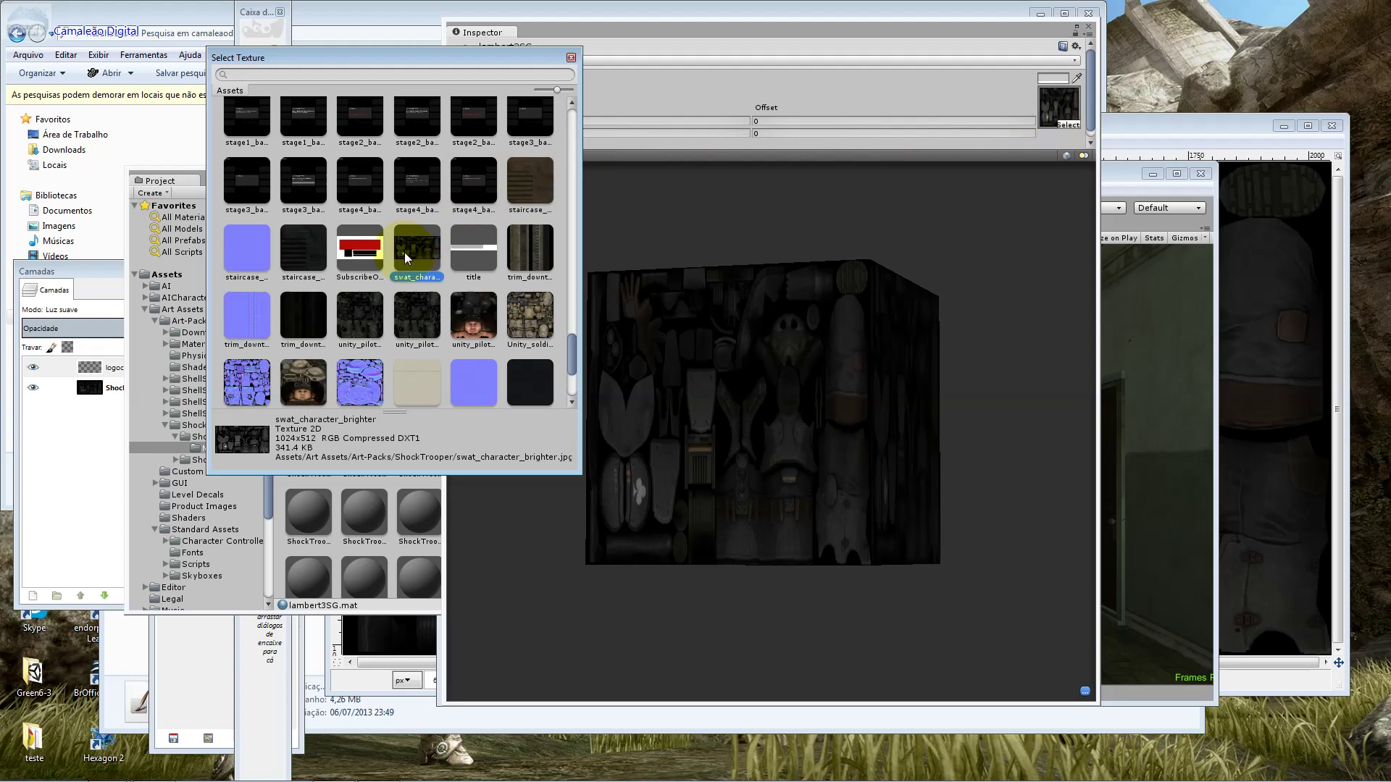
double_click(432, 249)
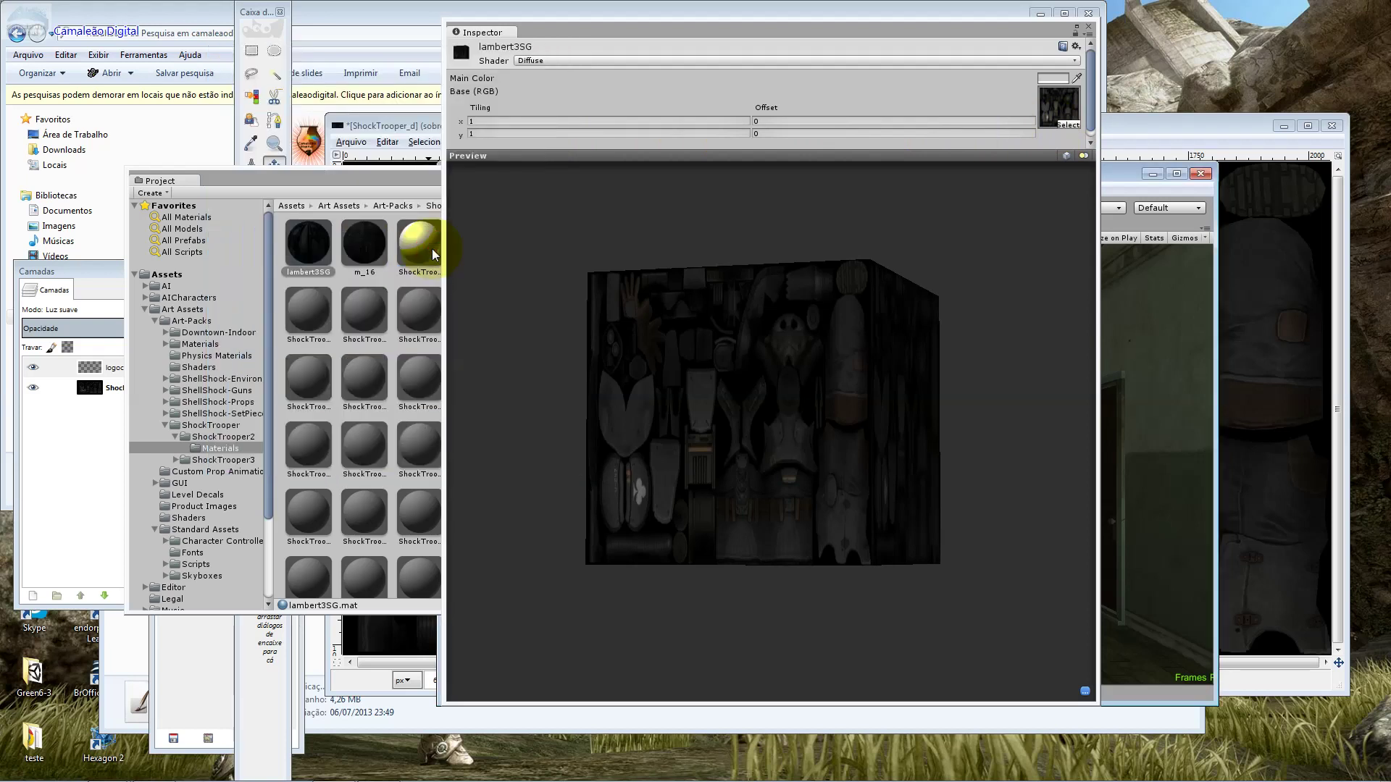
left_click(1077, 128)
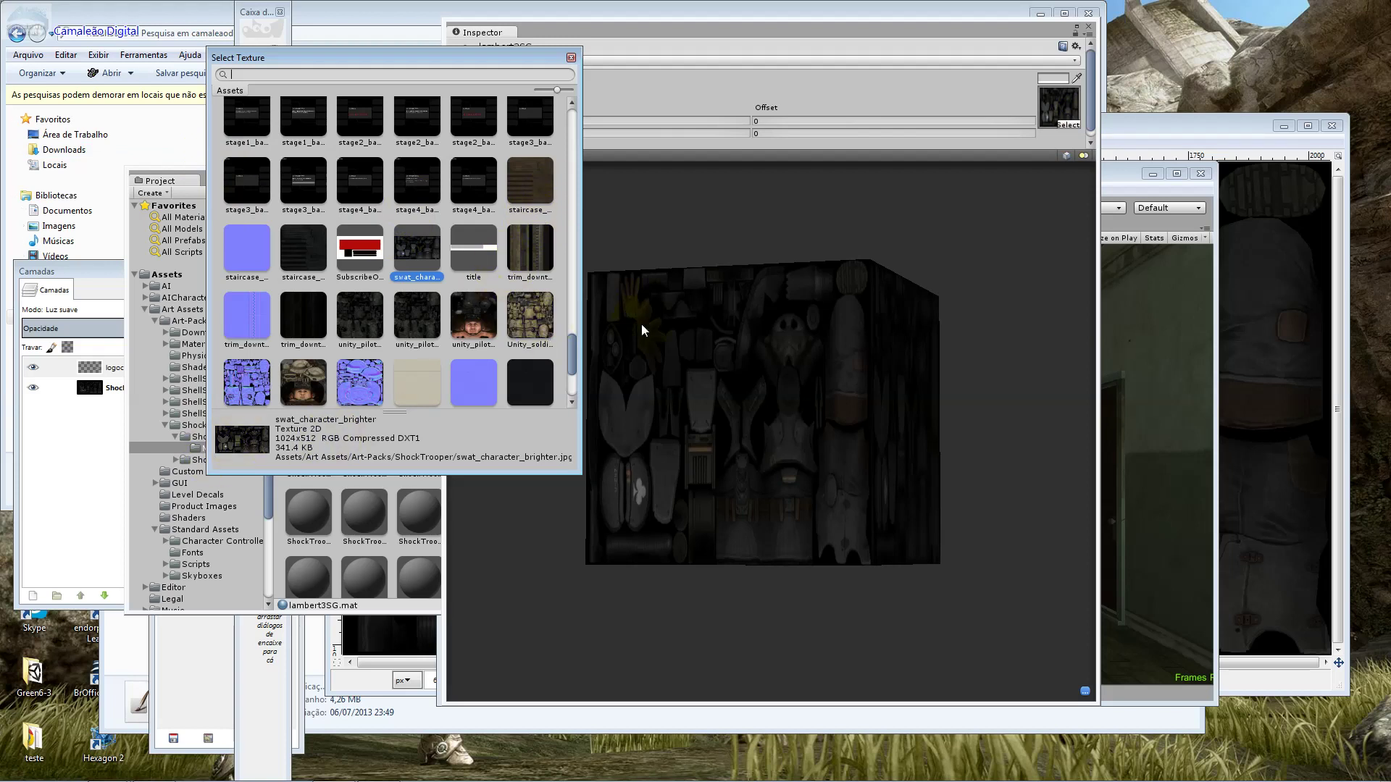
mouse_move(574, 348)
left_mouse_down()
mouse_move(568, 375)
mouse_move(584, 301)
mouse_move(575, 350)
left_mouse_up()
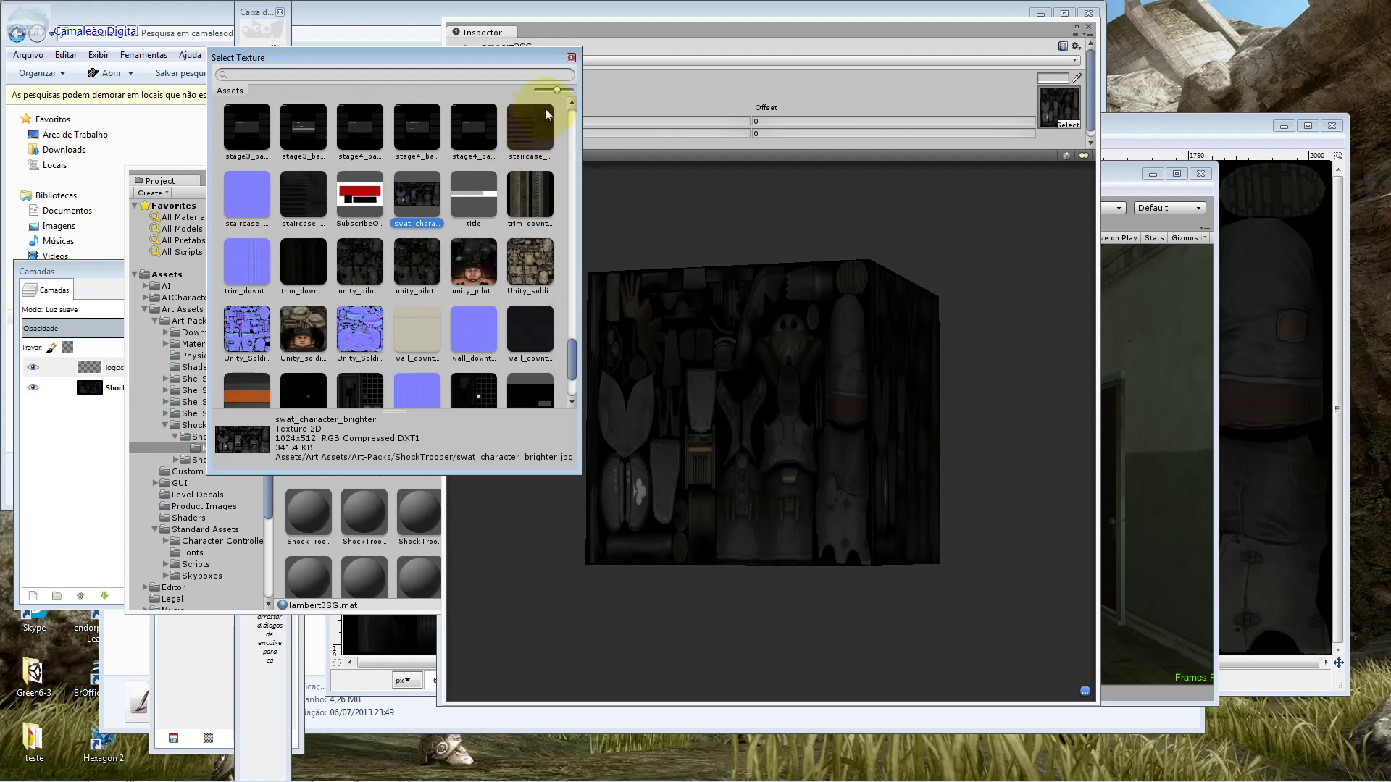
left_click(571, 57)
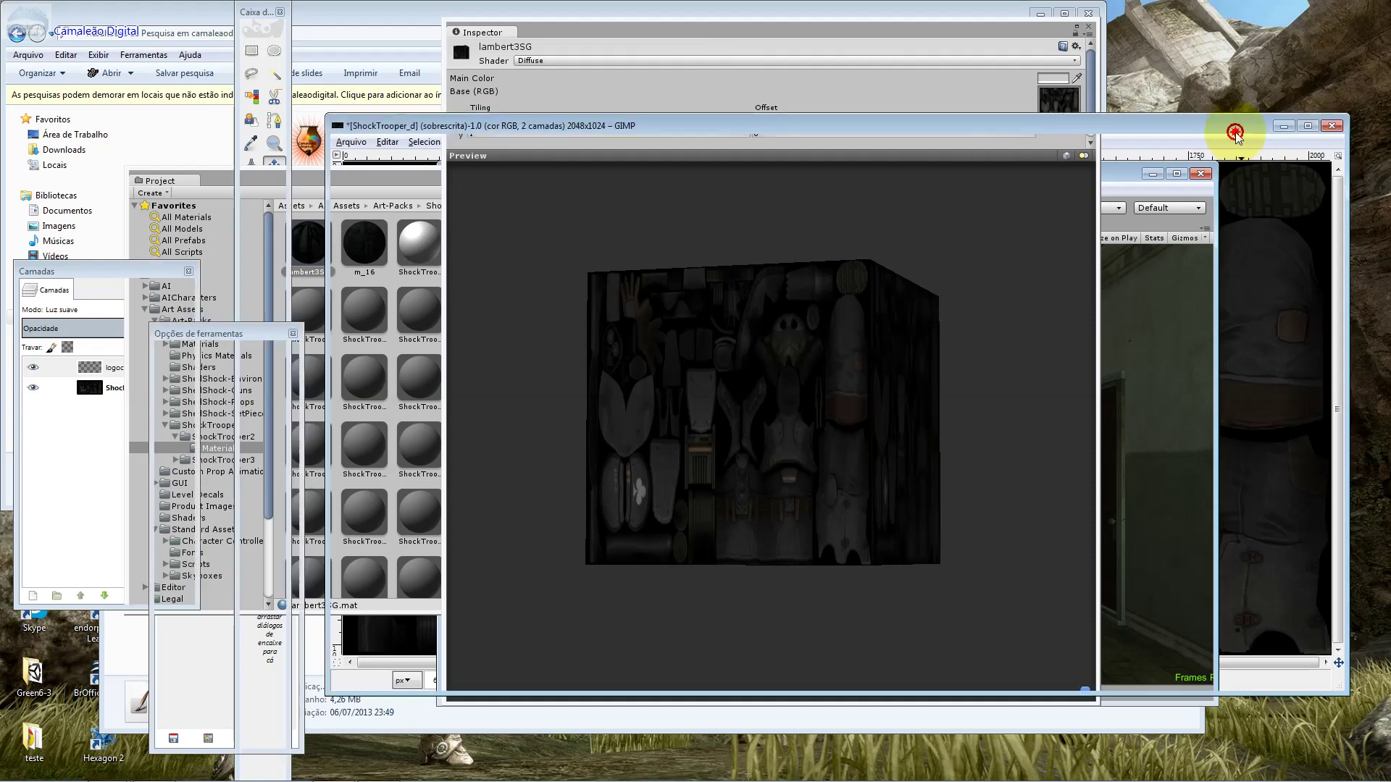
Close the ShockTrooper_d image in GIMP with Fechar sem salvar
left_click(1232, 128)
double_click(337, 126)
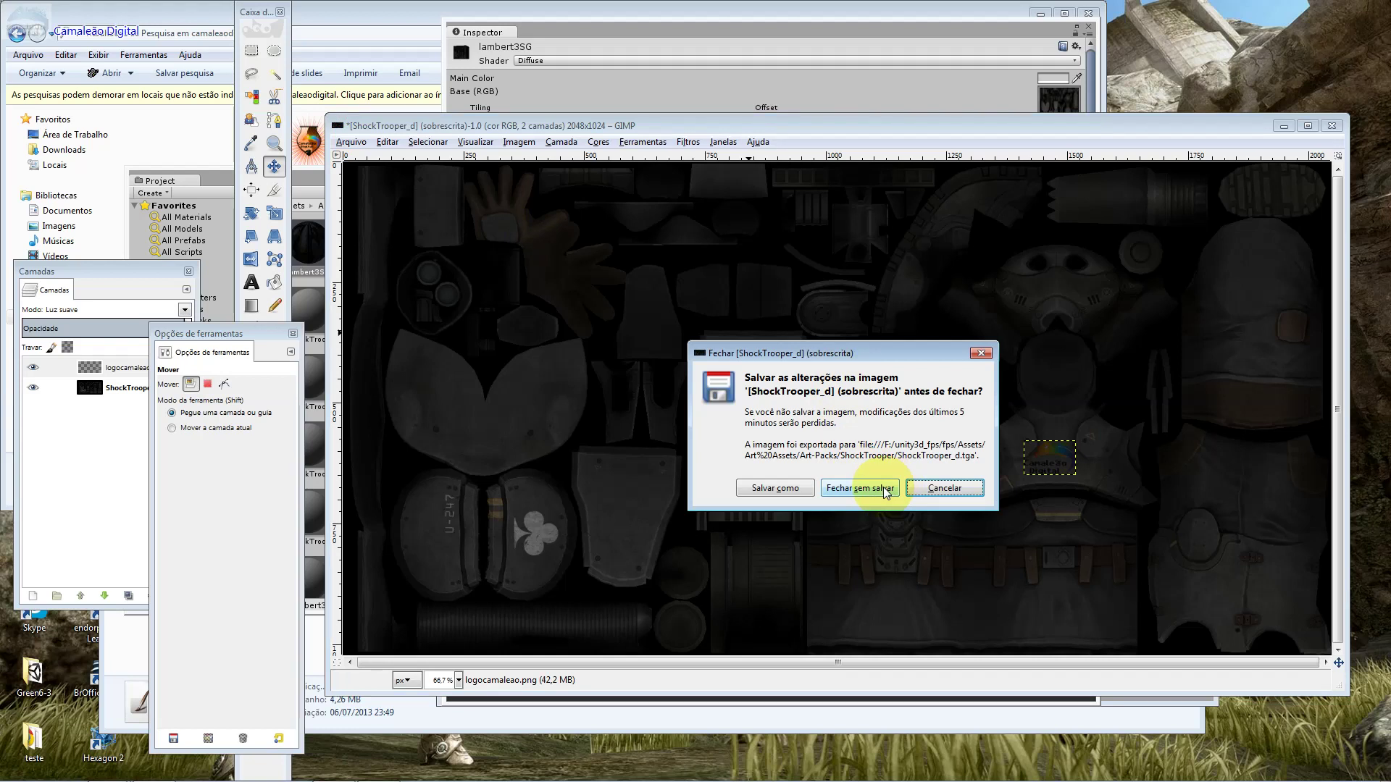
left_click(884, 487)
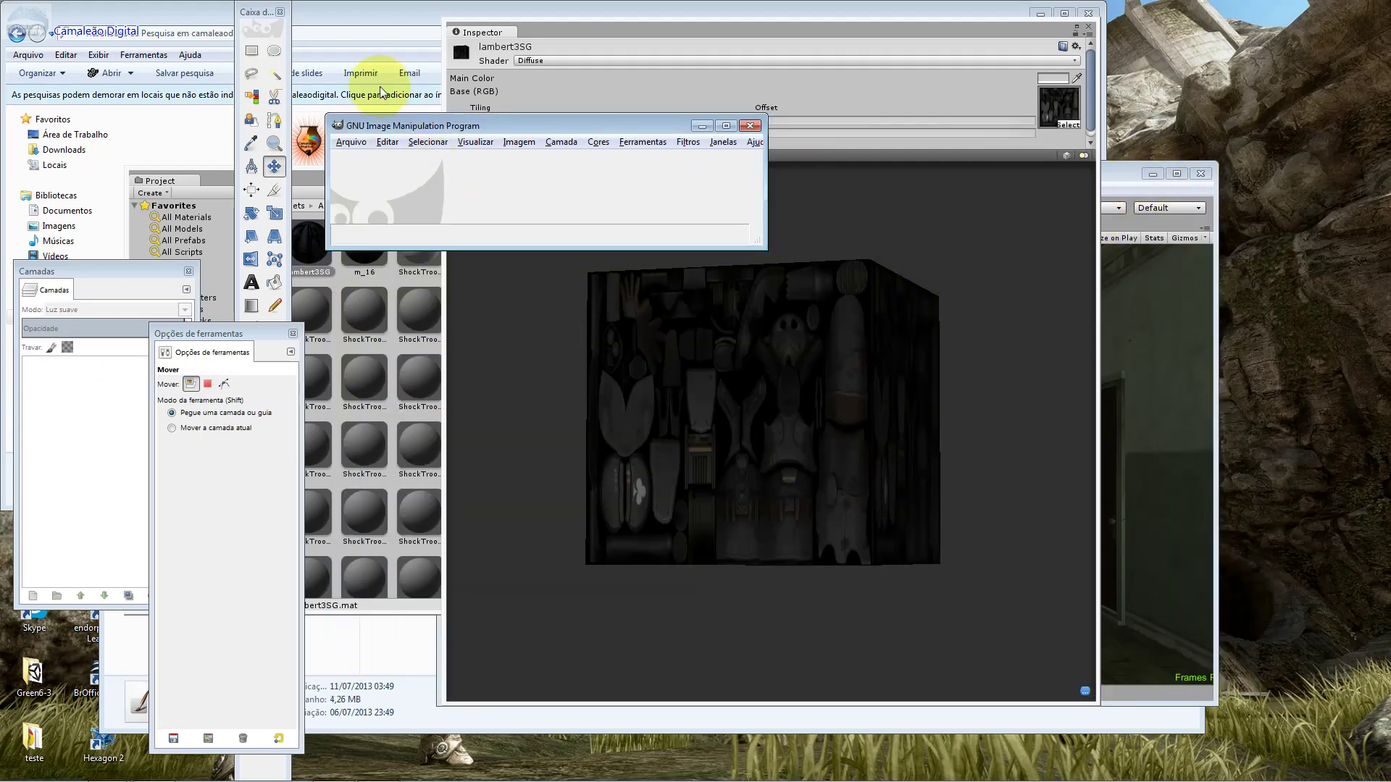
Browse the course drive folders in the file browser, then return to Unity
left_click(397, 34)
left_click(82, 349)
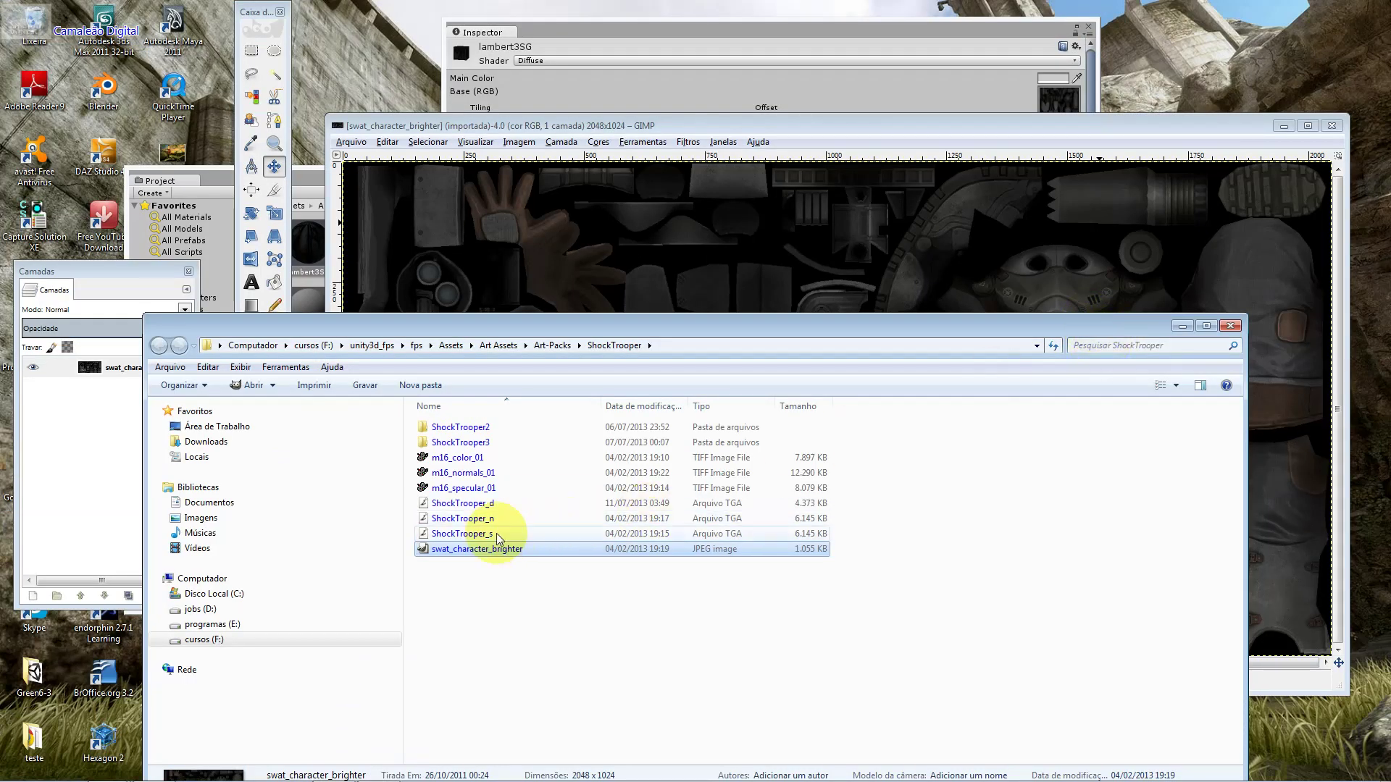
left_click(303, 193)
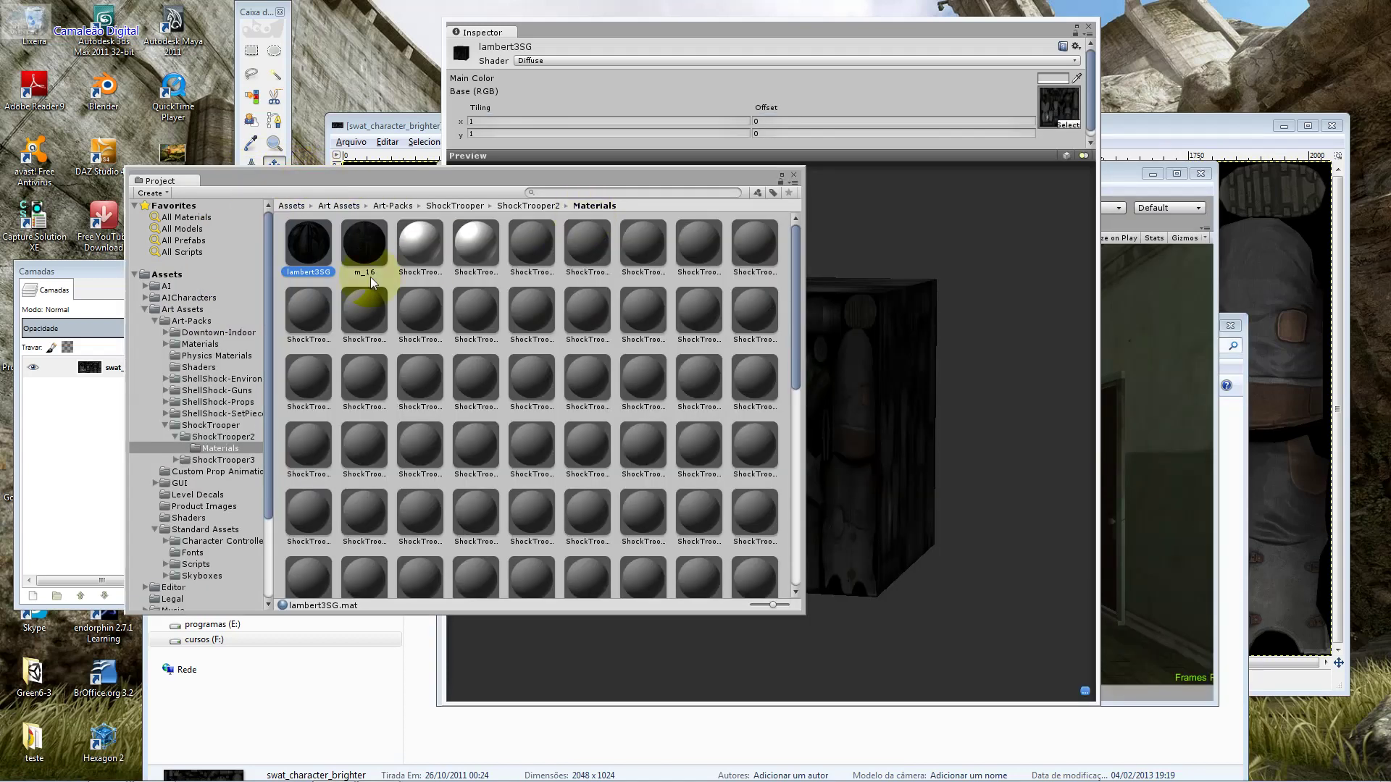
Assign swat_character_brighter as the lambert35G Base (RGB) texture
left_click(1068, 125)
left_click(420, 277)
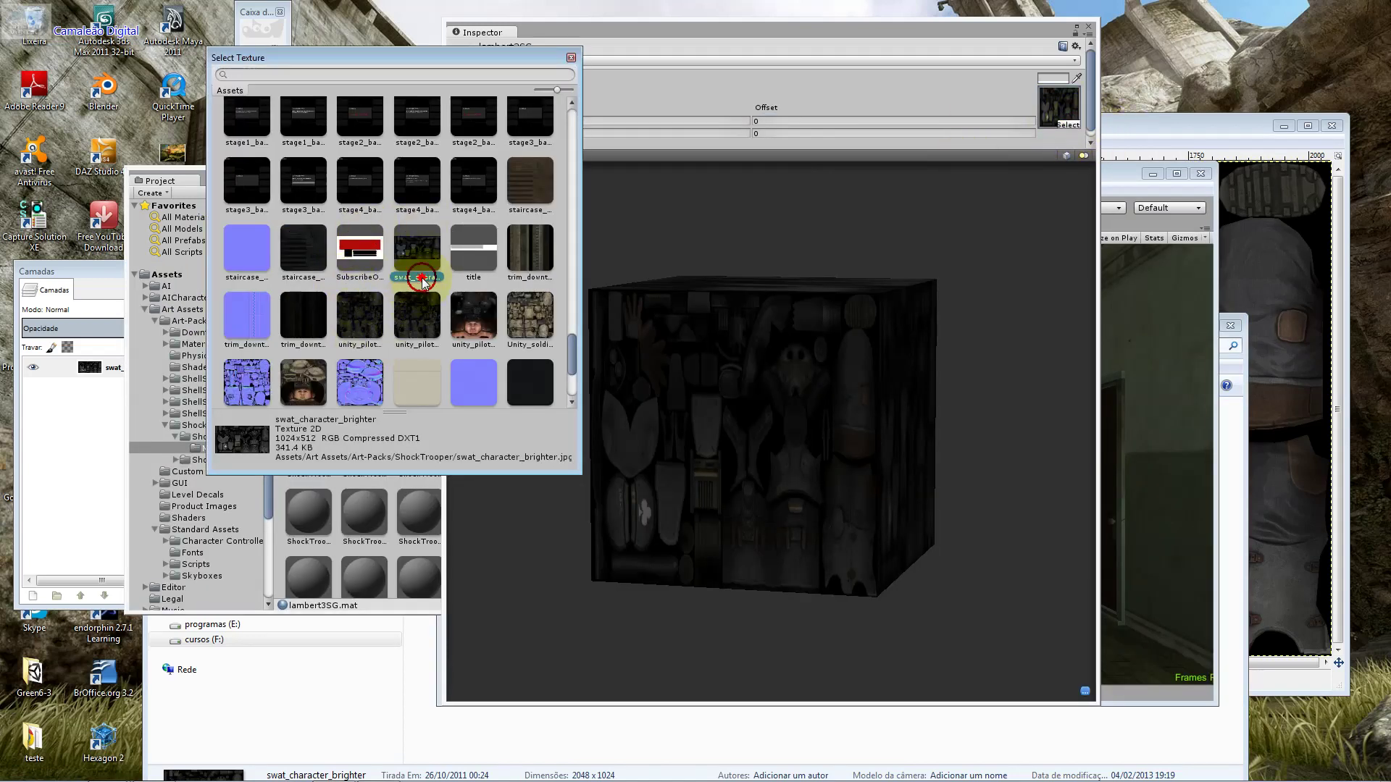
double_click(422, 277)
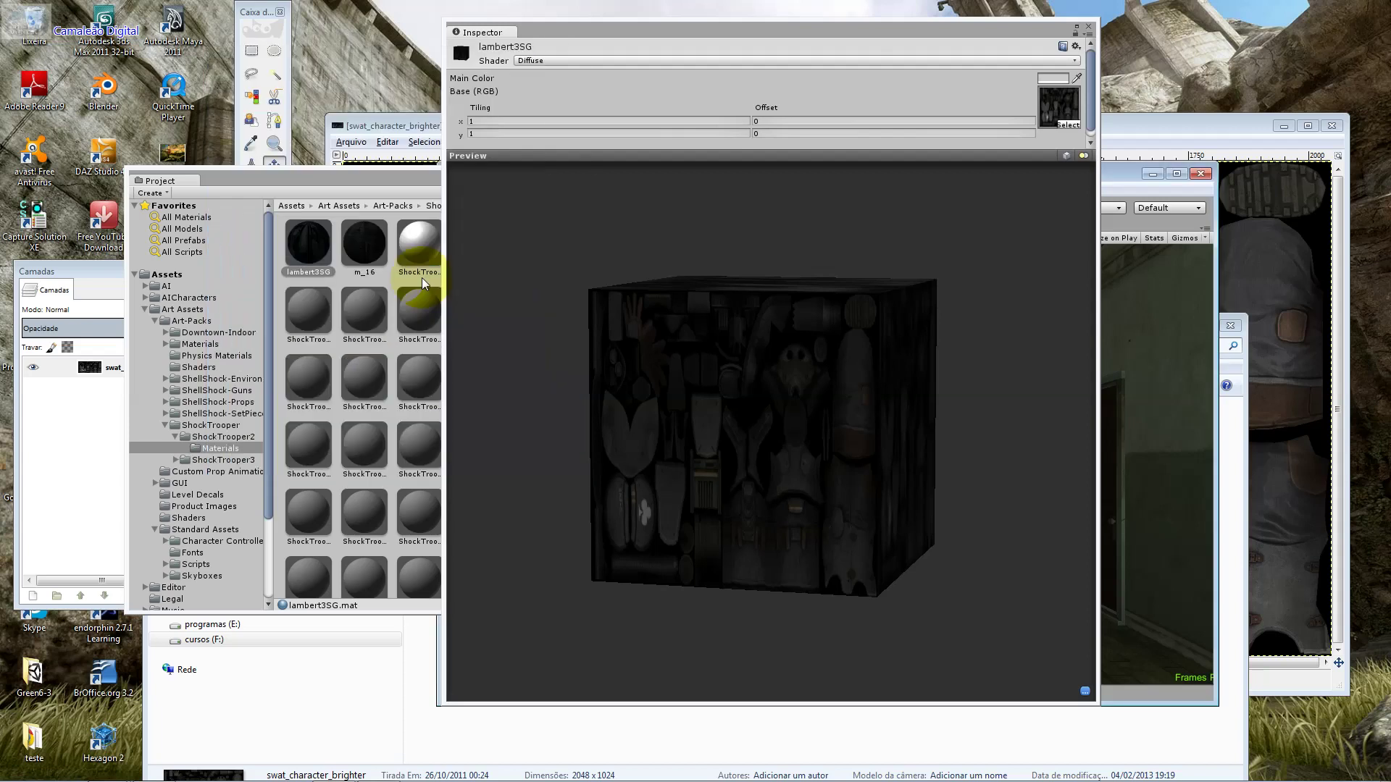
Browse the texture picker with a wider list and larger thumbnails, then return to GIMP
left_click(1068, 131)
left_click_drag(580, 298, 916, 297)
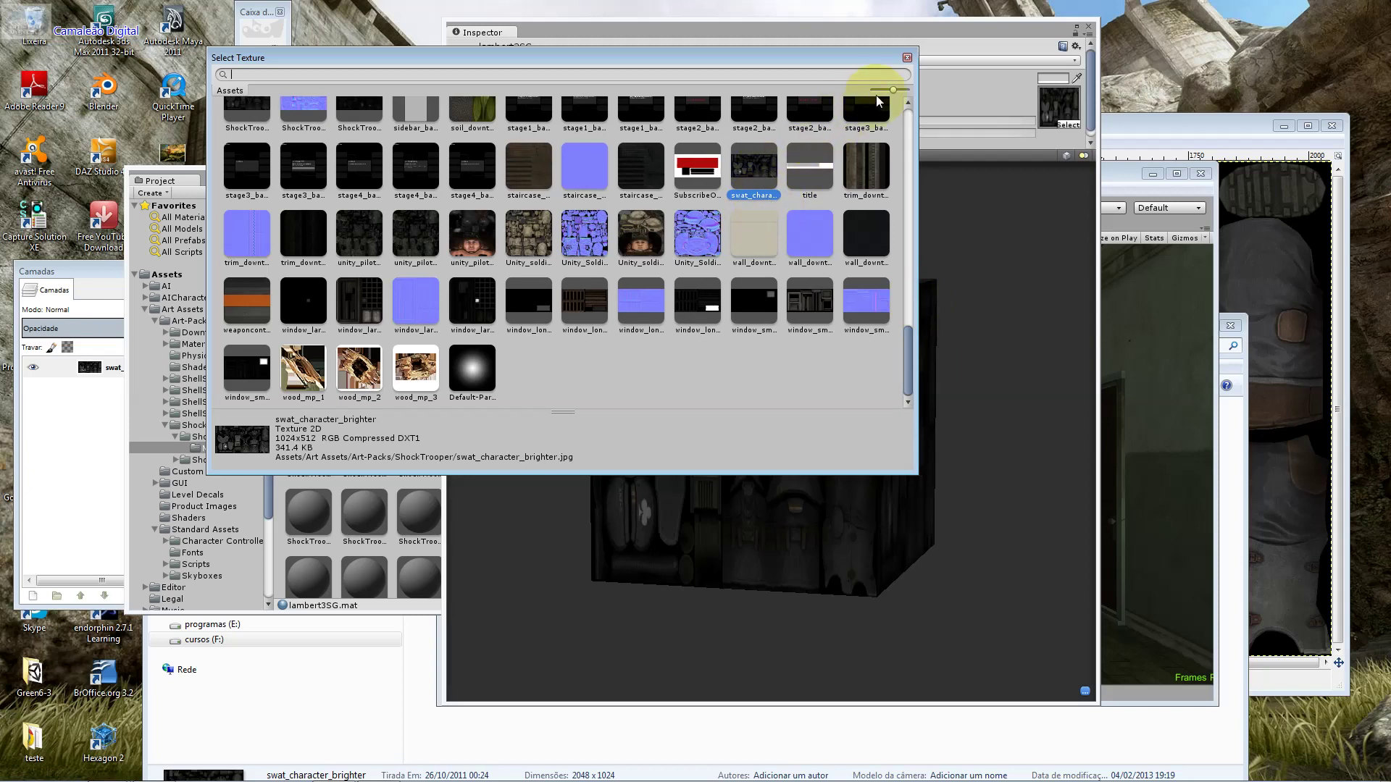
left_click_drag(891, 90, 910, 95)
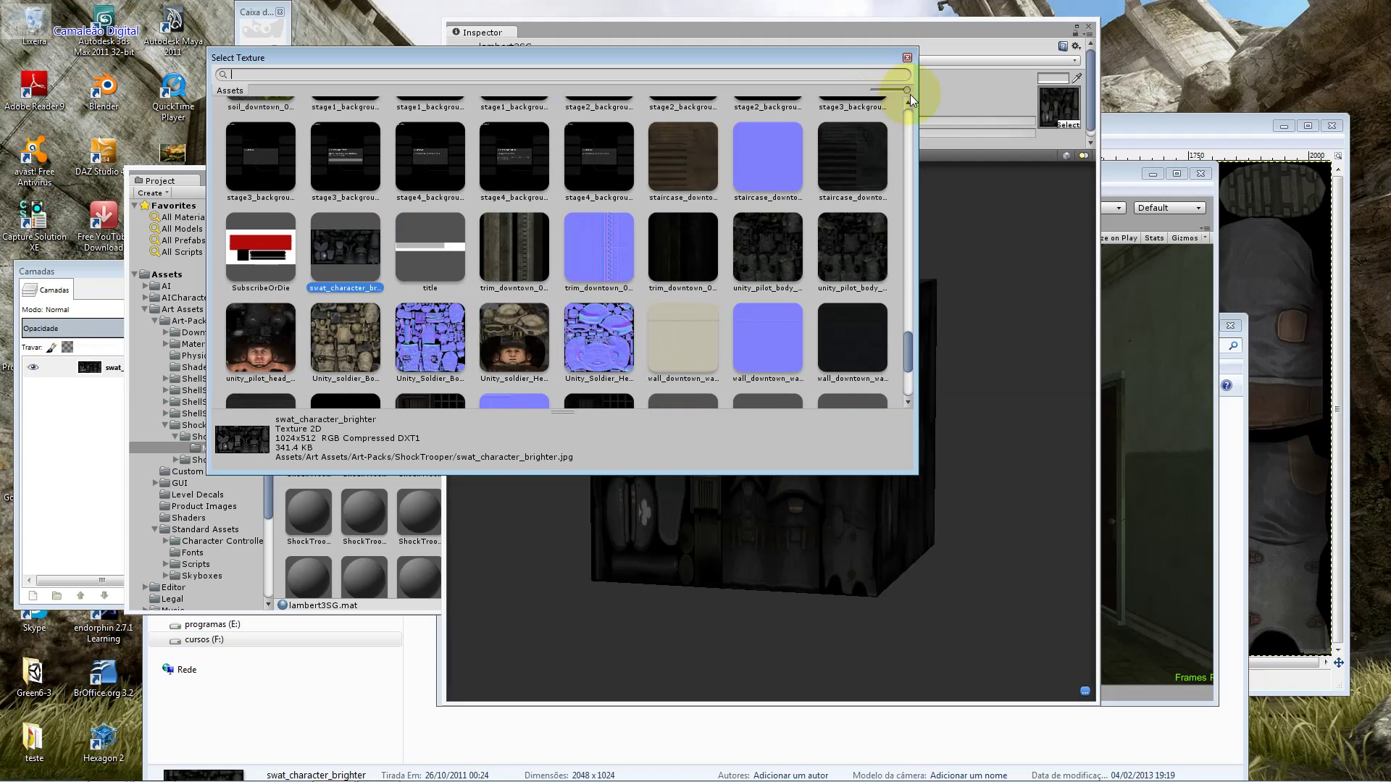
scroll(898, 362, "up", 10)
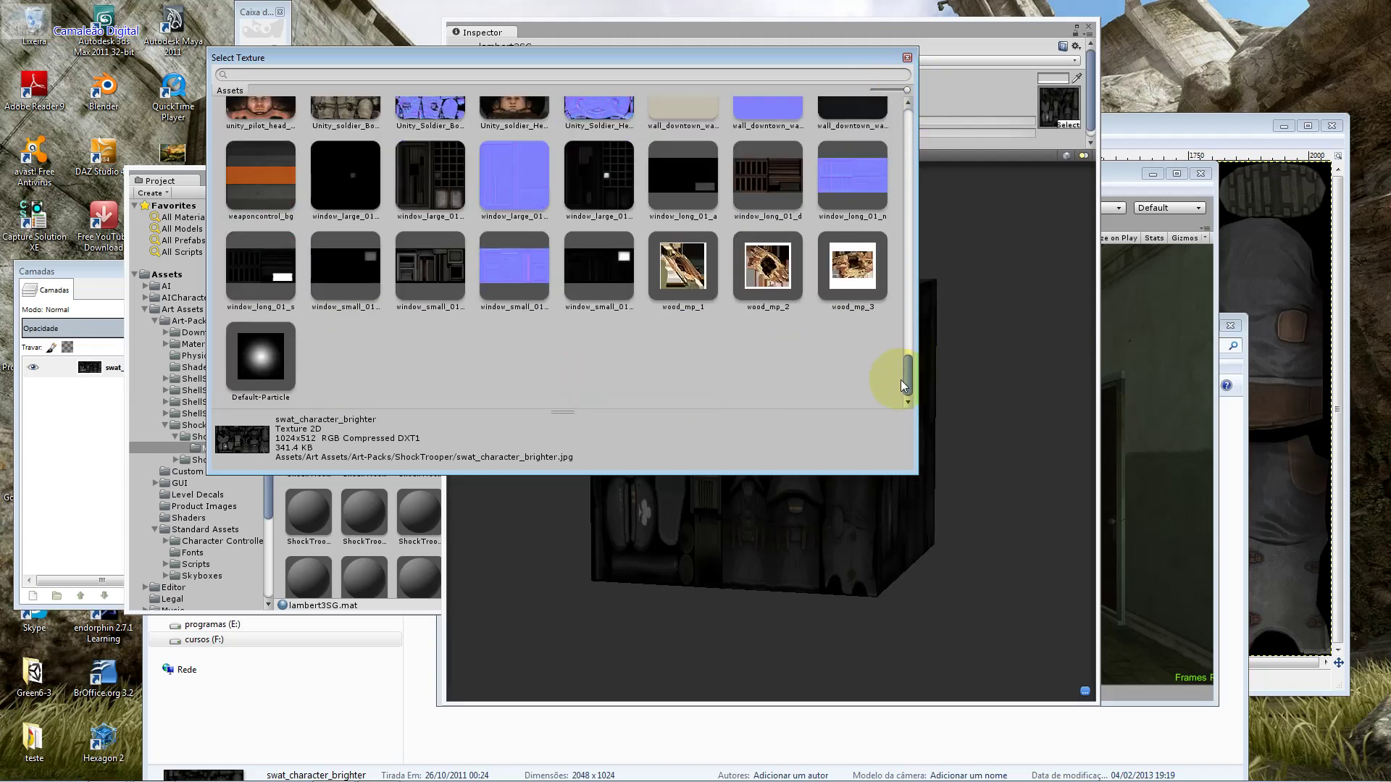
left_click_drag(912, 316, 923, 282)
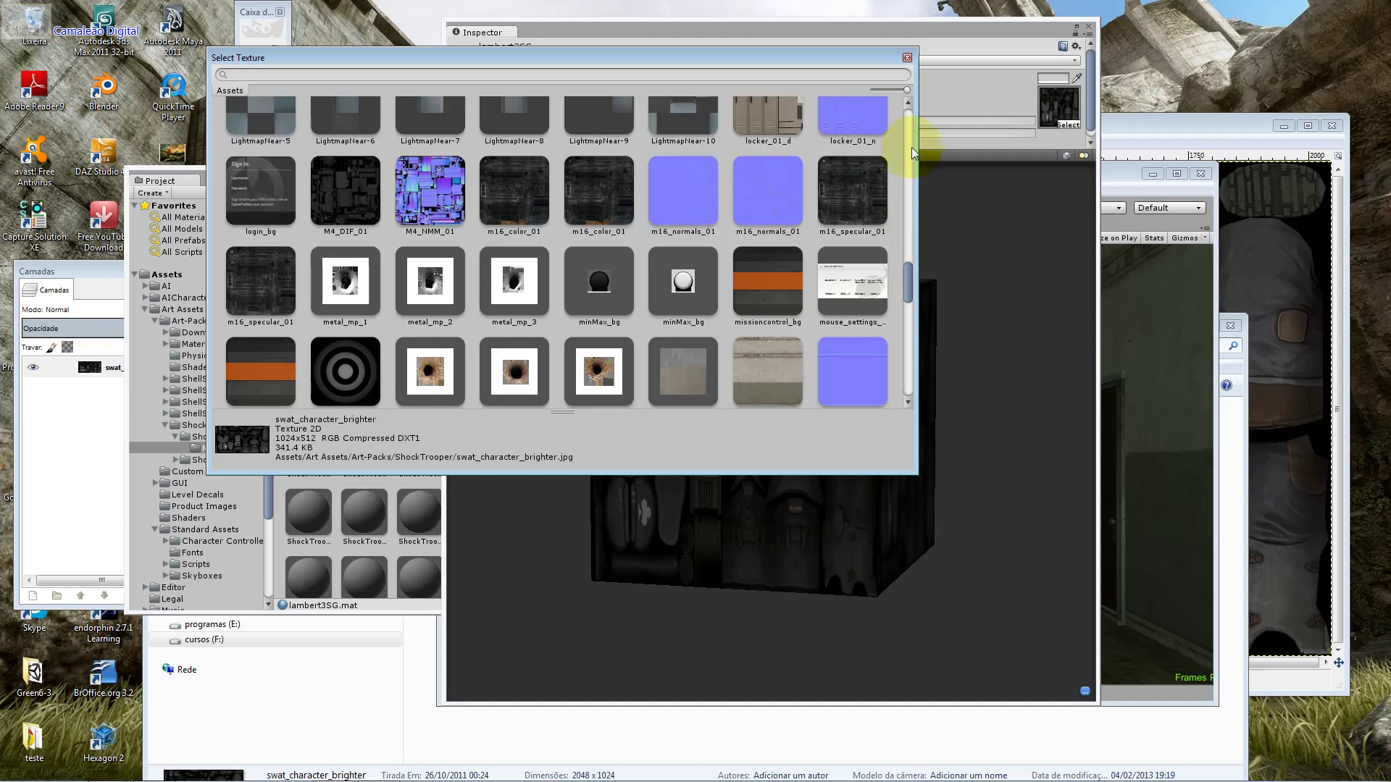
left_click(906, 58)
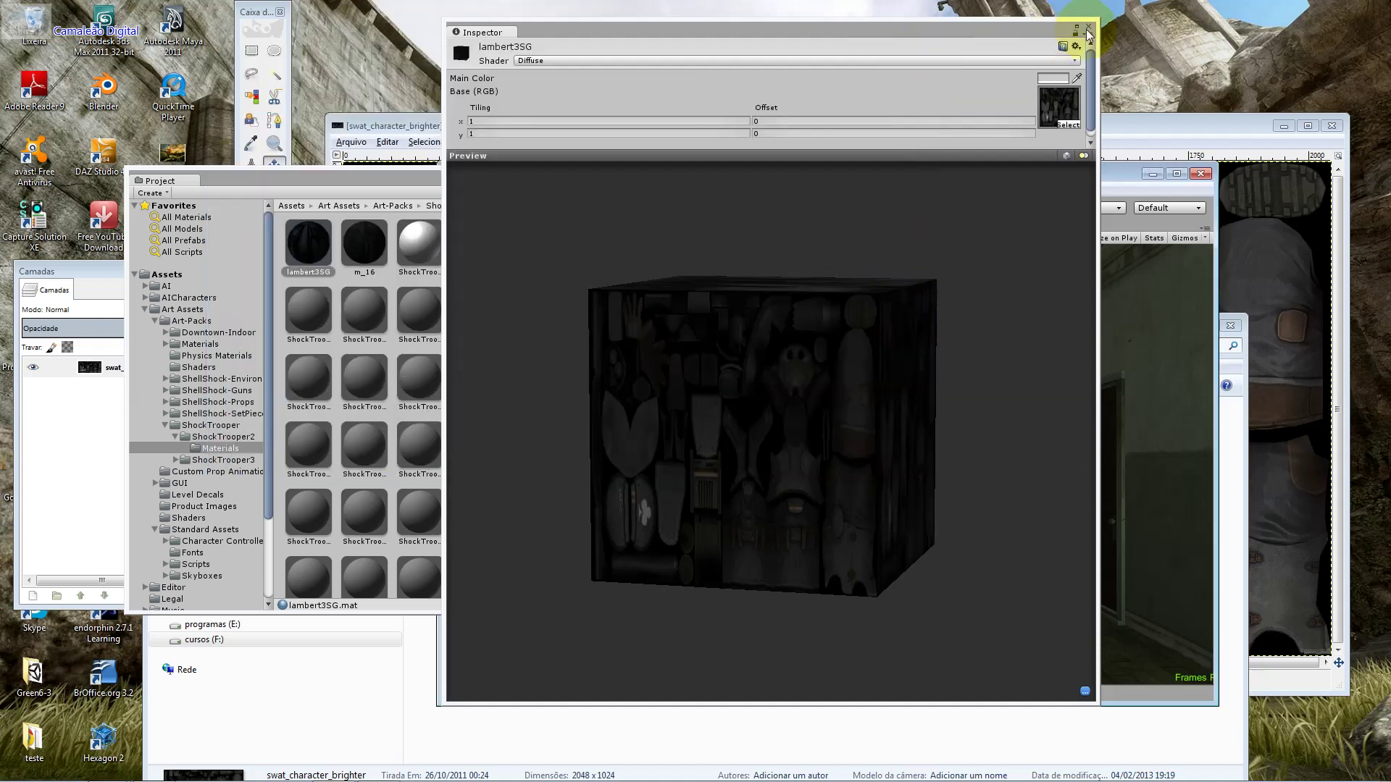
left_click(1126, 125)
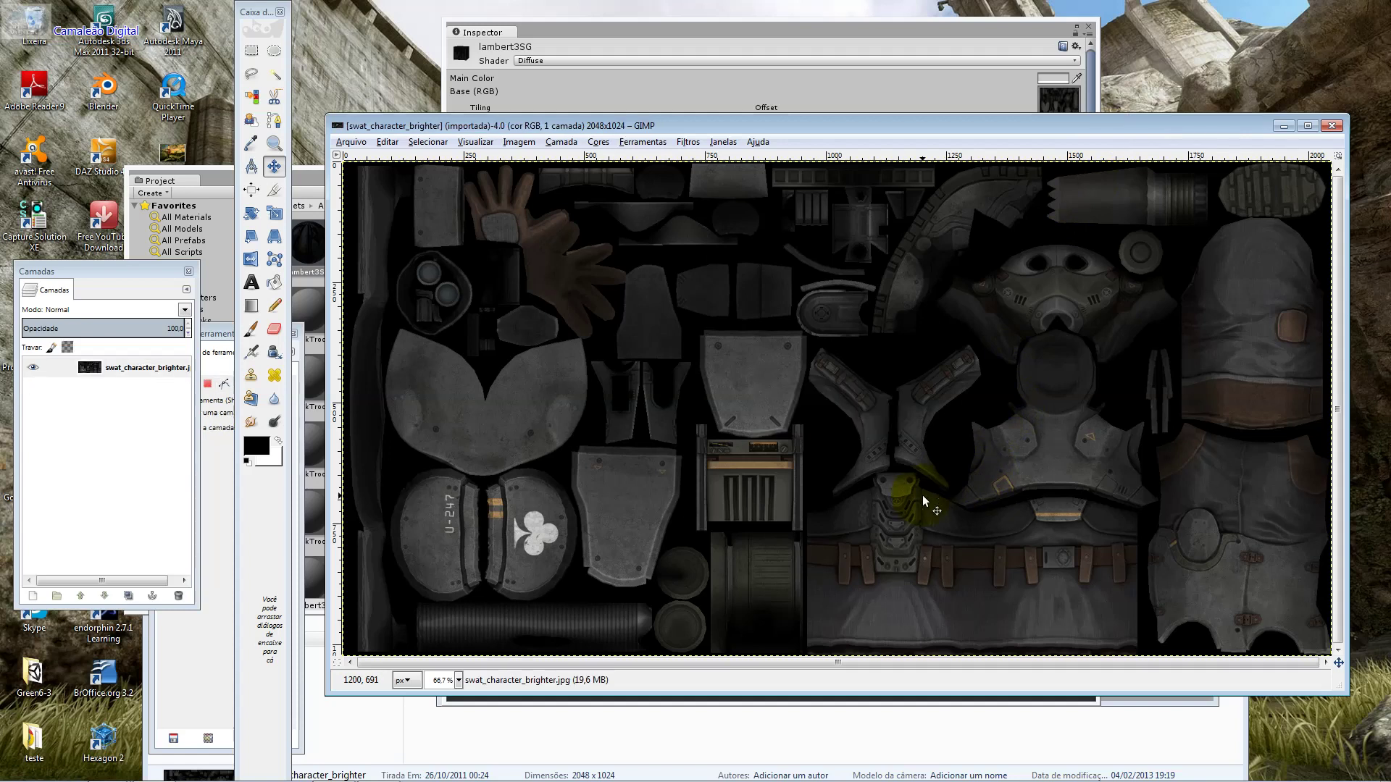
Paste the Unity logo as a new layer and move it onto the right chest armour
key("ctrl+v")
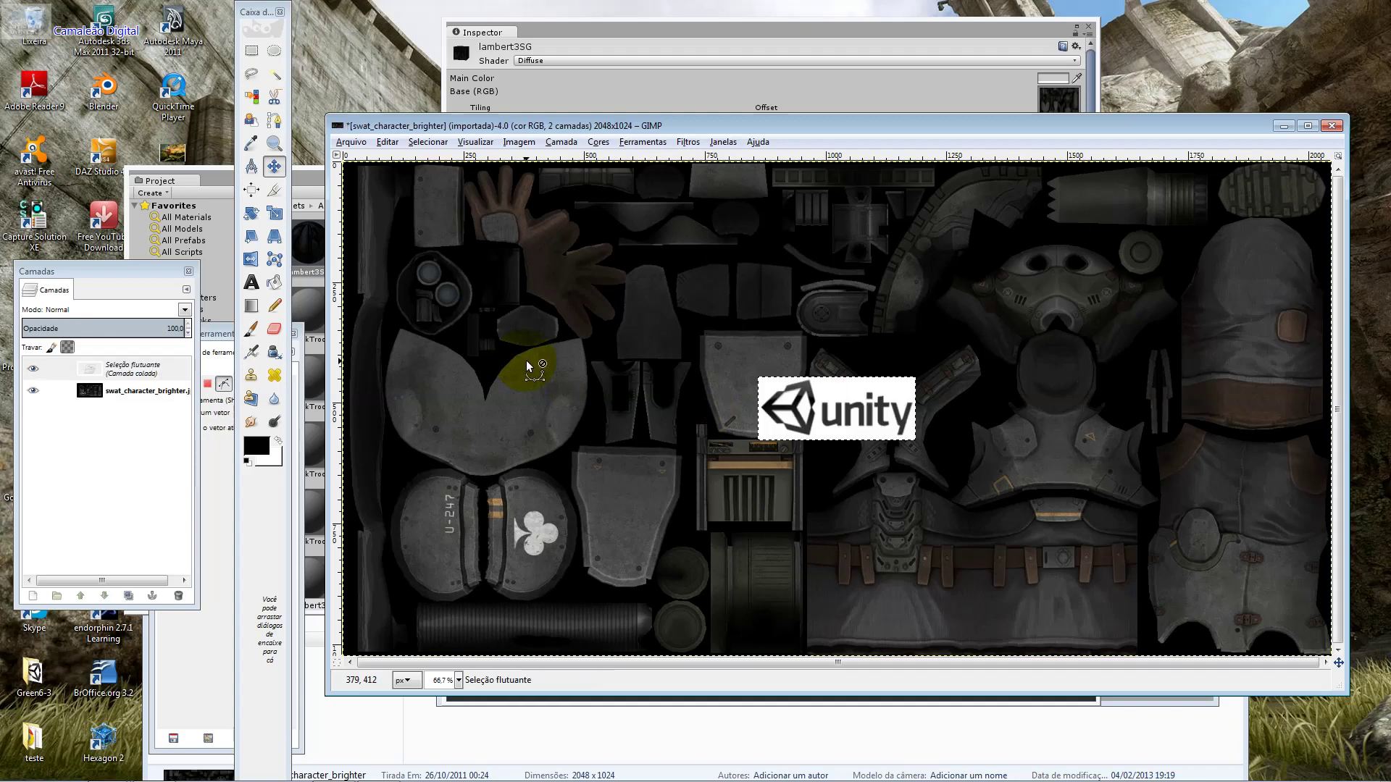
left_click(33, 596)
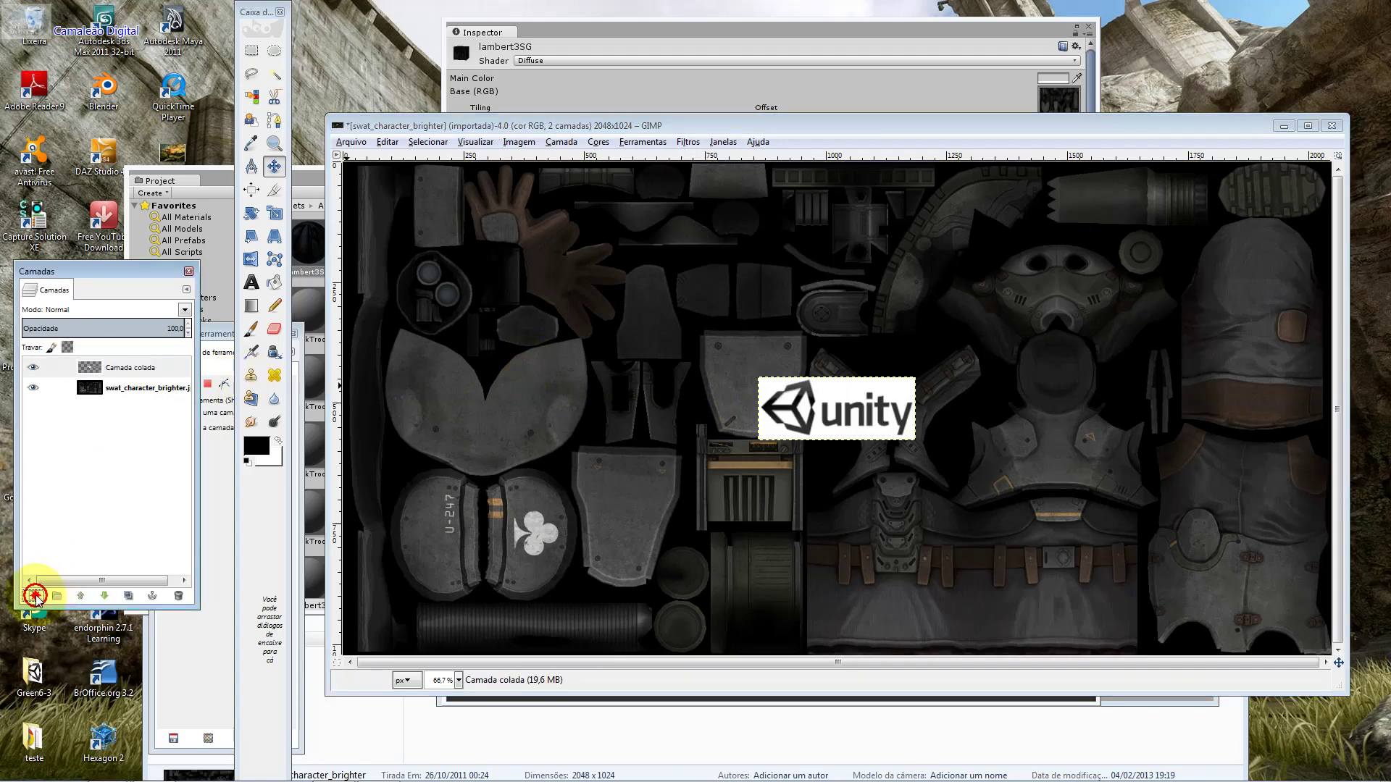
left_click_drag(837, 408, 1051, 440)
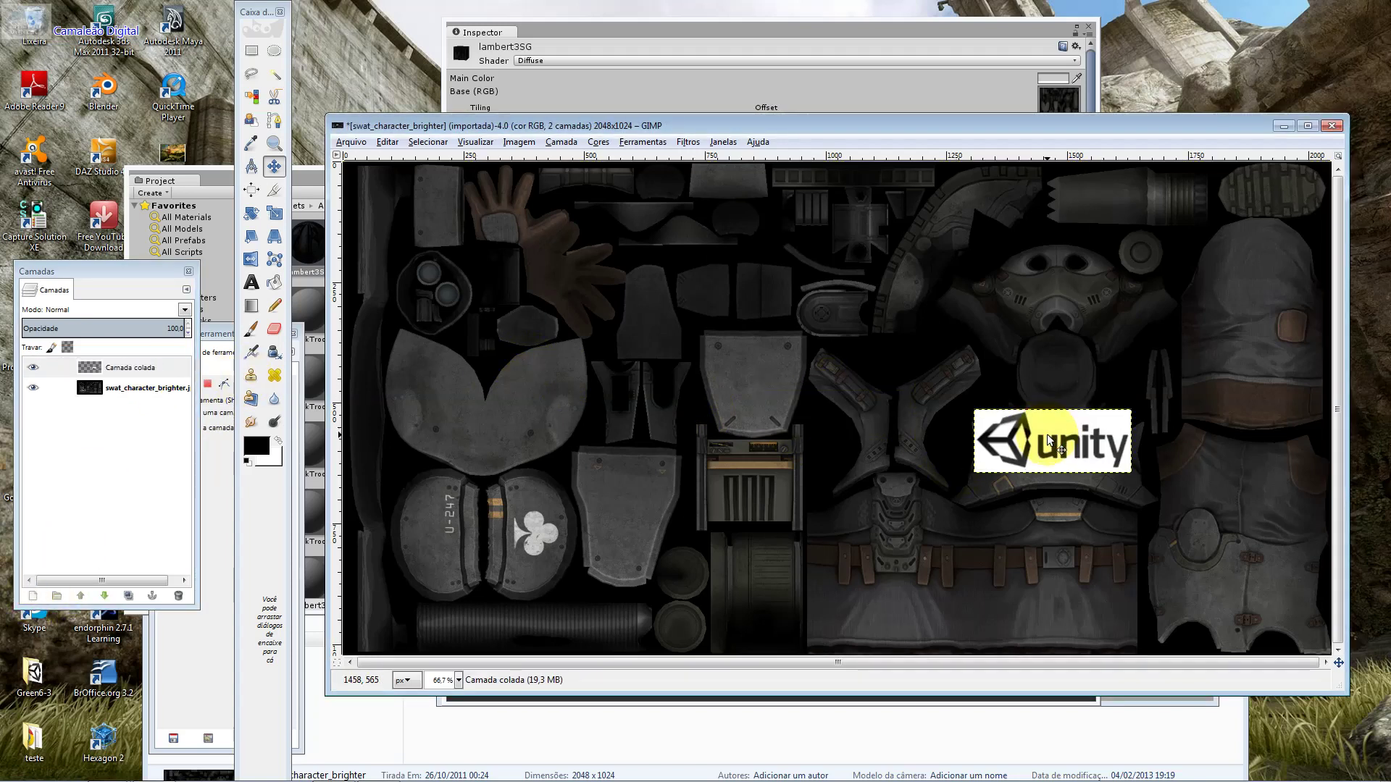
Scale the logo layer to 164 x 66 and nudge it onto the chest plate
key("shift+t")
left_click(1051, 440)
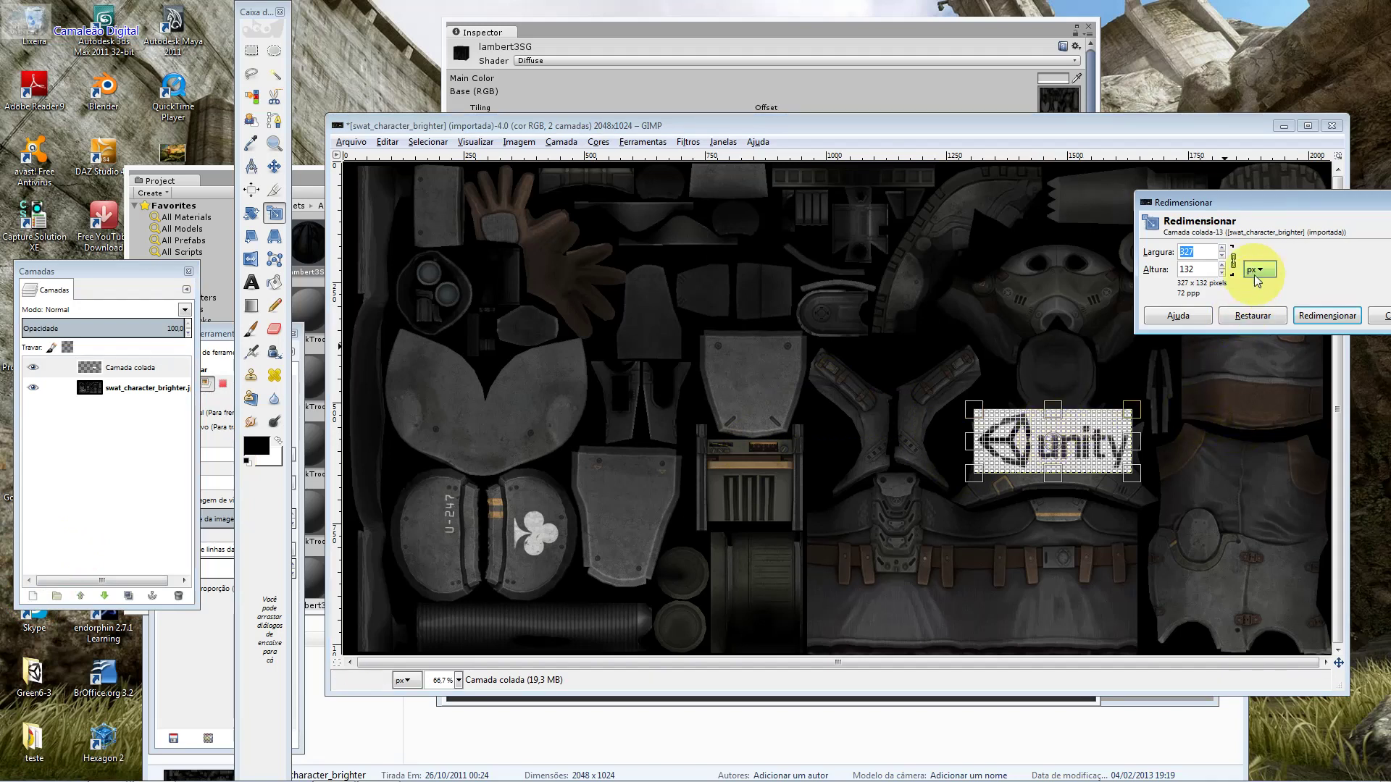
left_click_drag(1130, 405, 1055, 447)
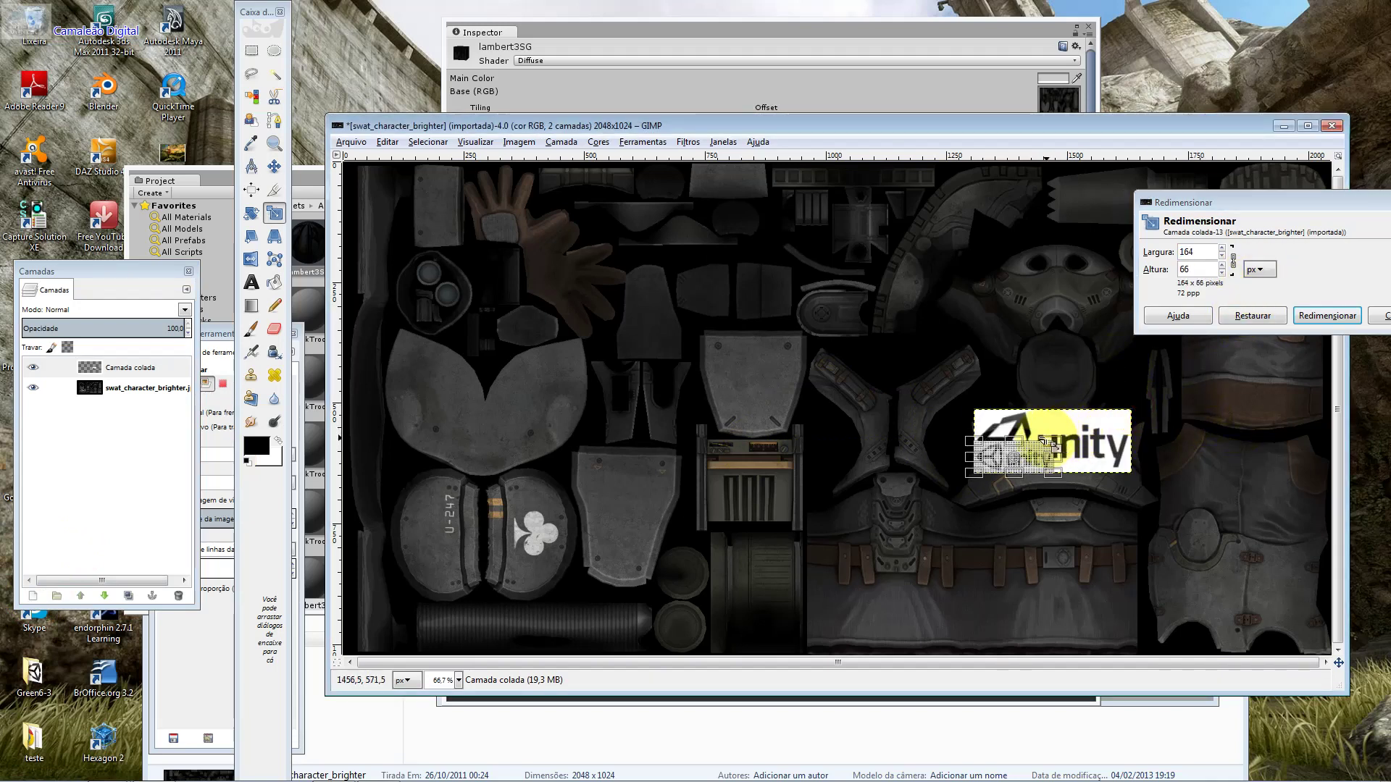
key("Return")
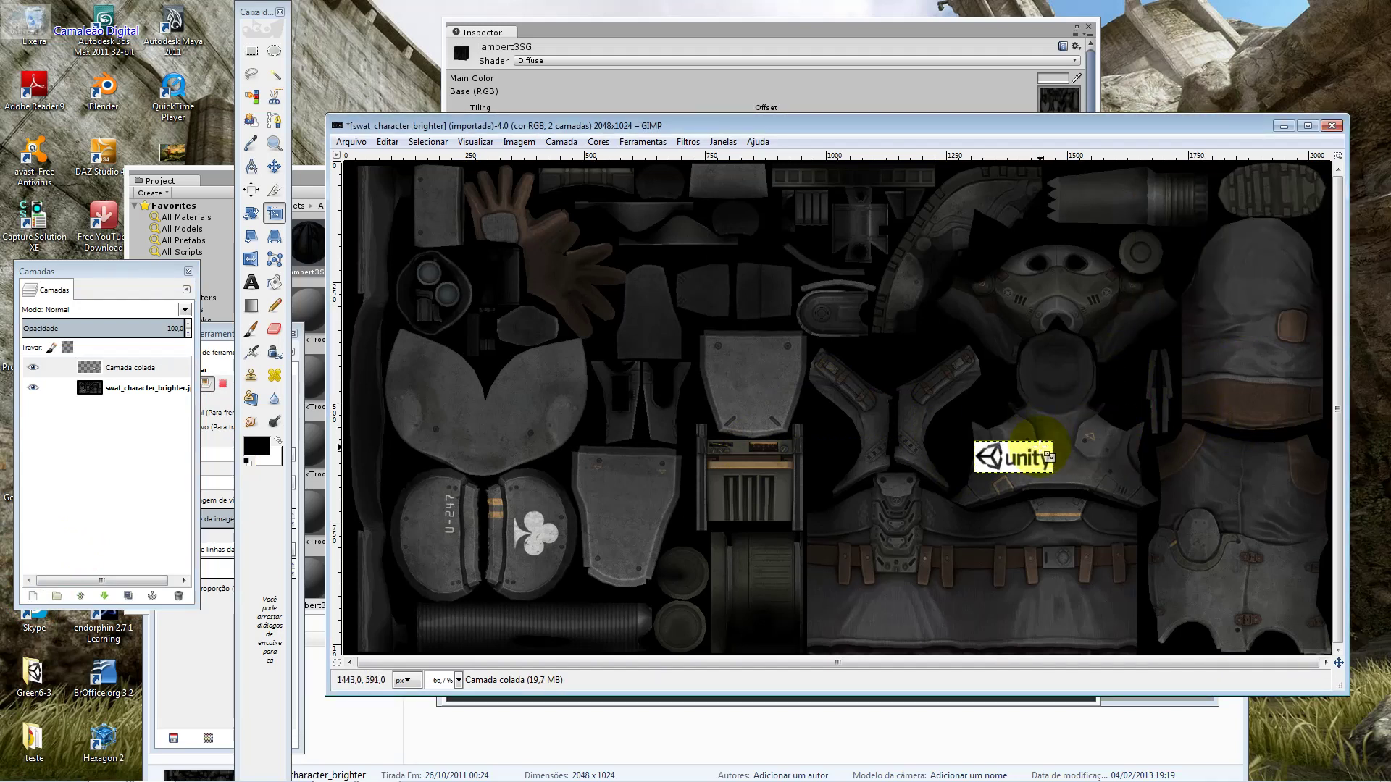
key("m")
left_click_drag(1029, 461, 1071, 466)
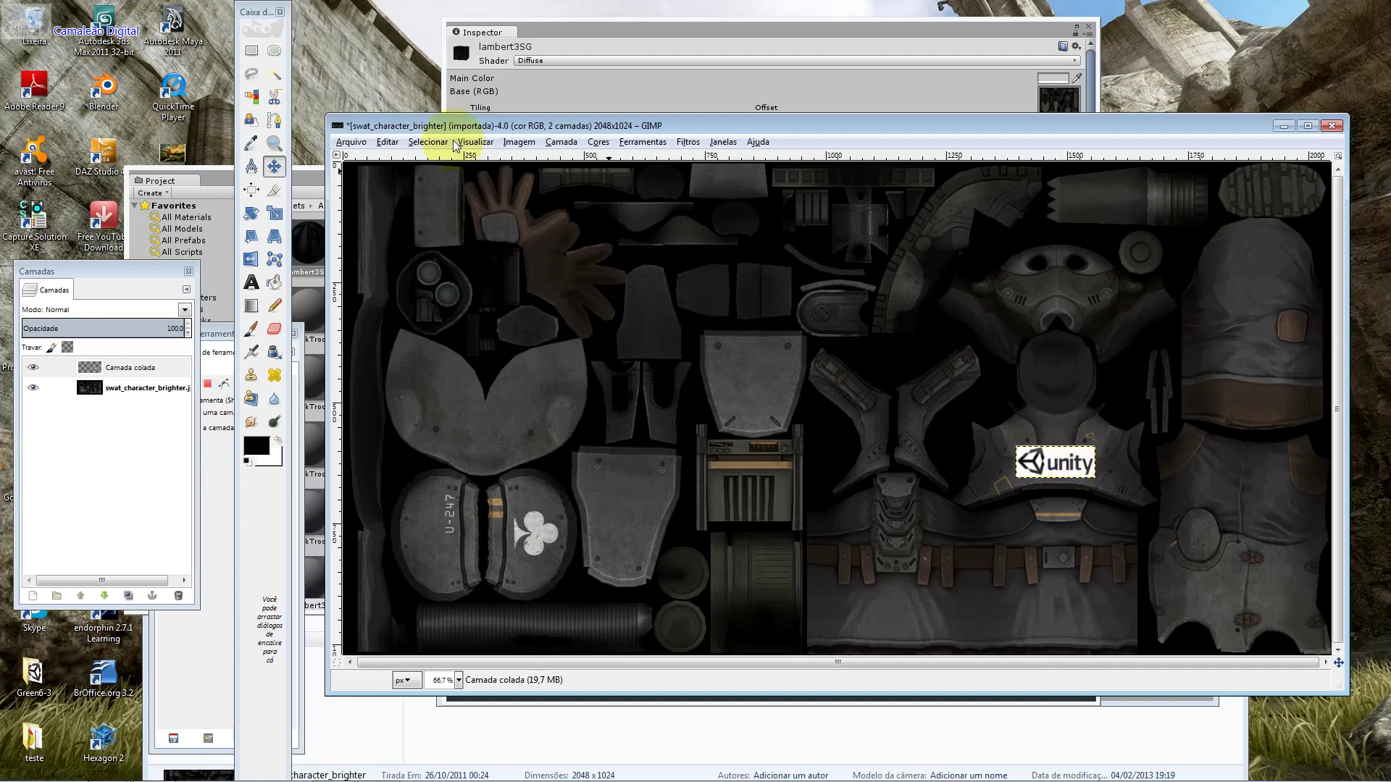
Try Sobrepor and Luz suave, then set the logo layer's blend mode to Multiplicar
left_click(127, 313)
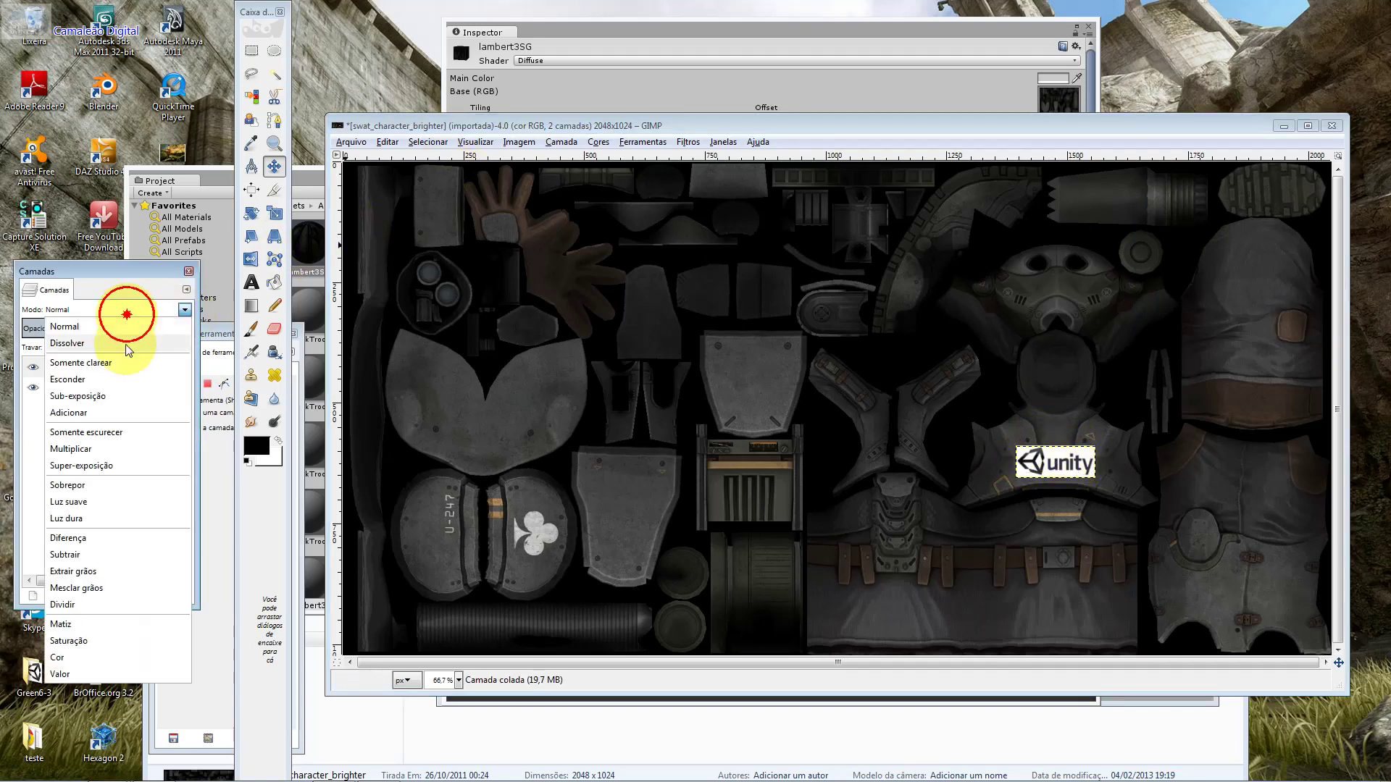
left_click(103, 485)
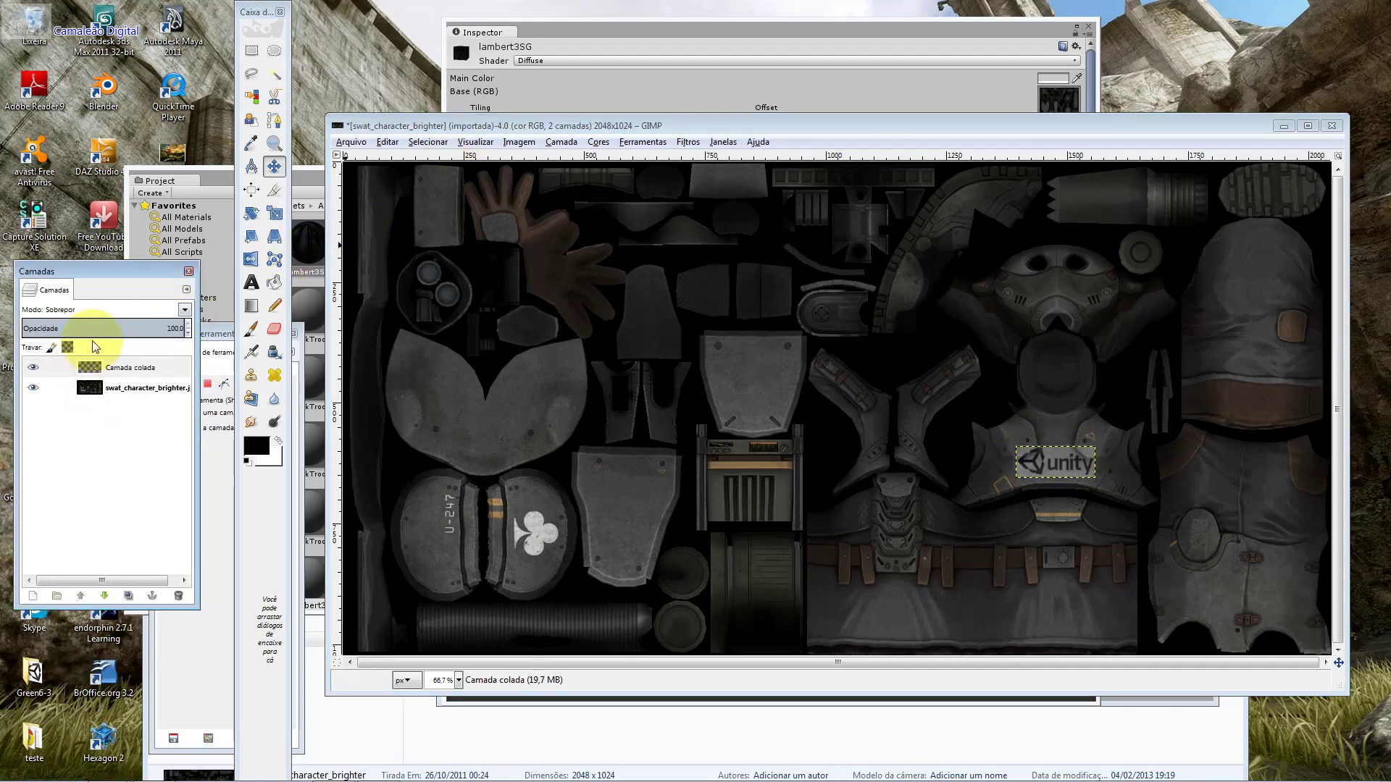
left_click(106, 310)
left_click(95, 502)
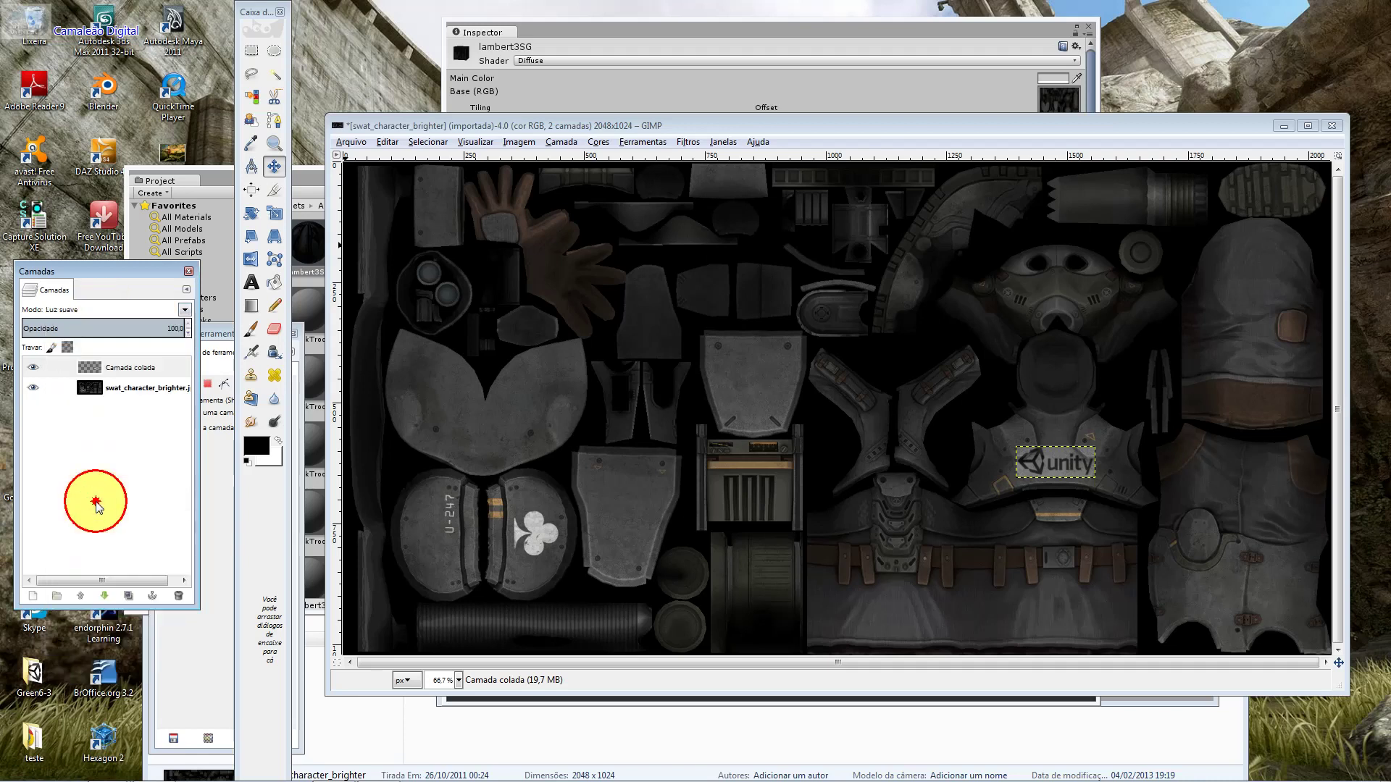
left_click(123, 312)
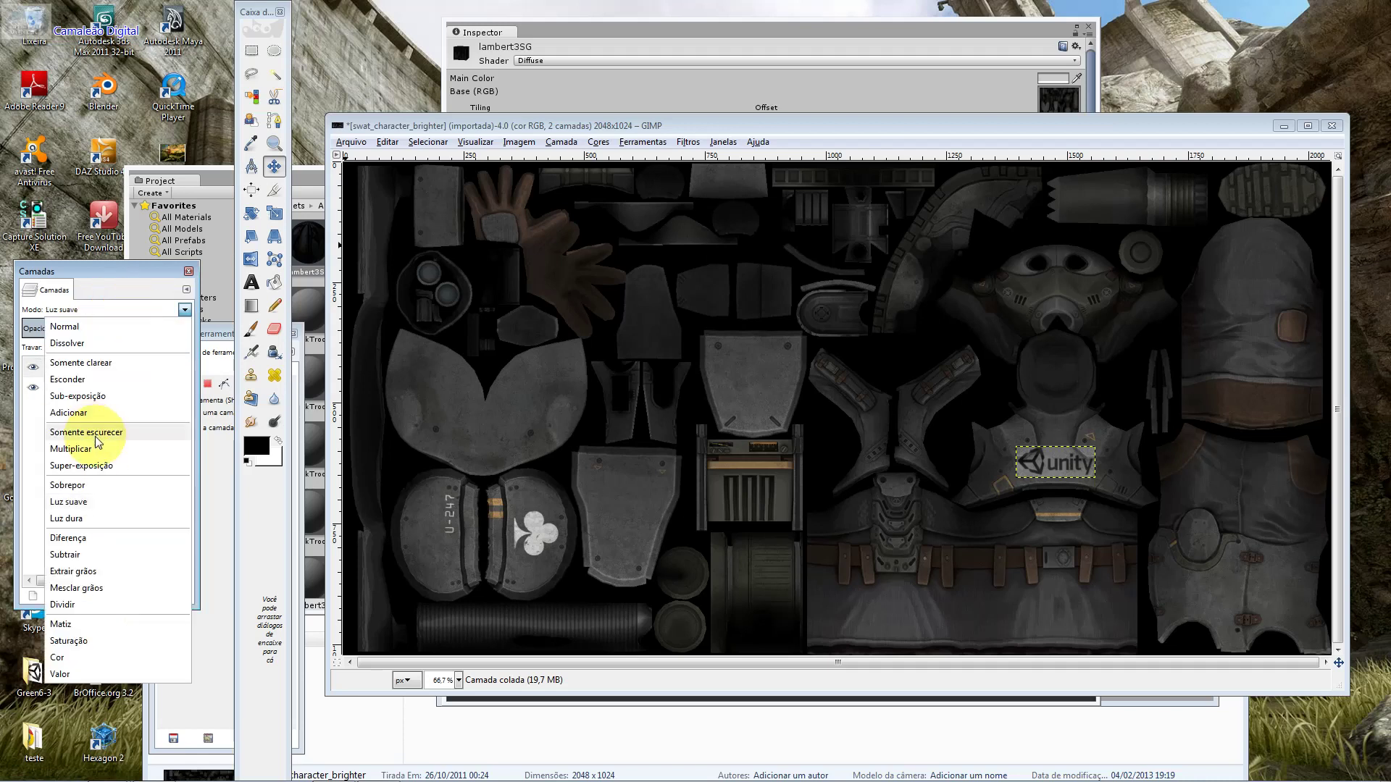
left_click(102, 452)
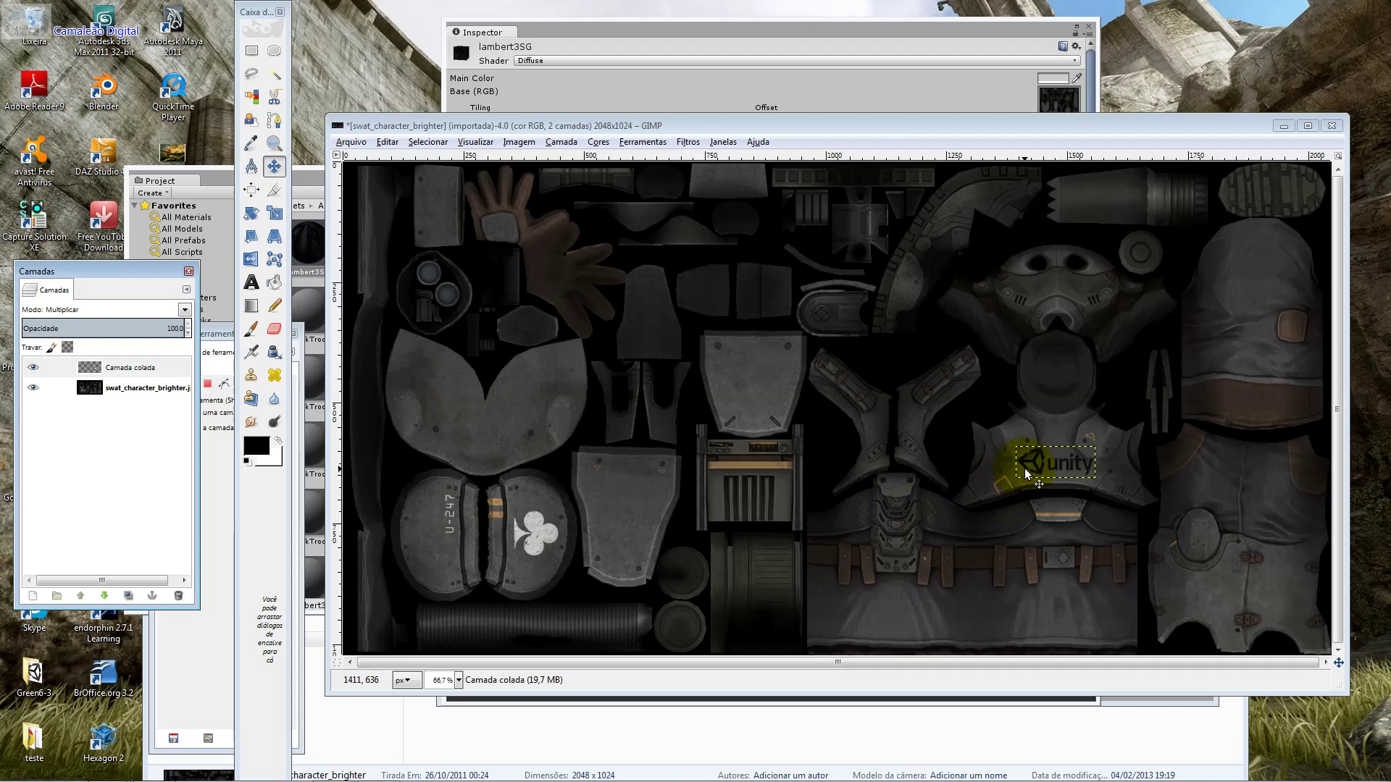
Fine-tune the logo's size and position on the chest
left_click_drag(1039, 468, 1039, 472)
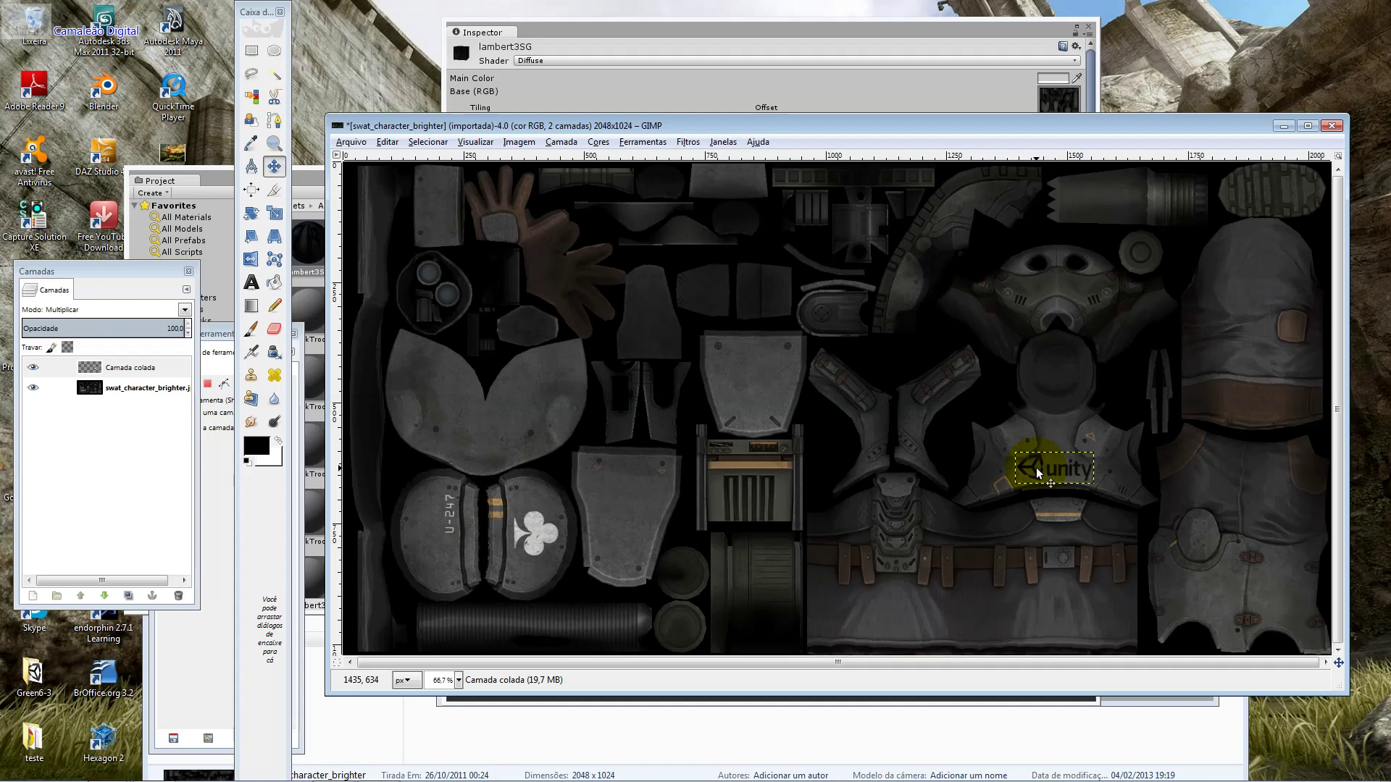
key("shift+t")
left_click(1040, 471)
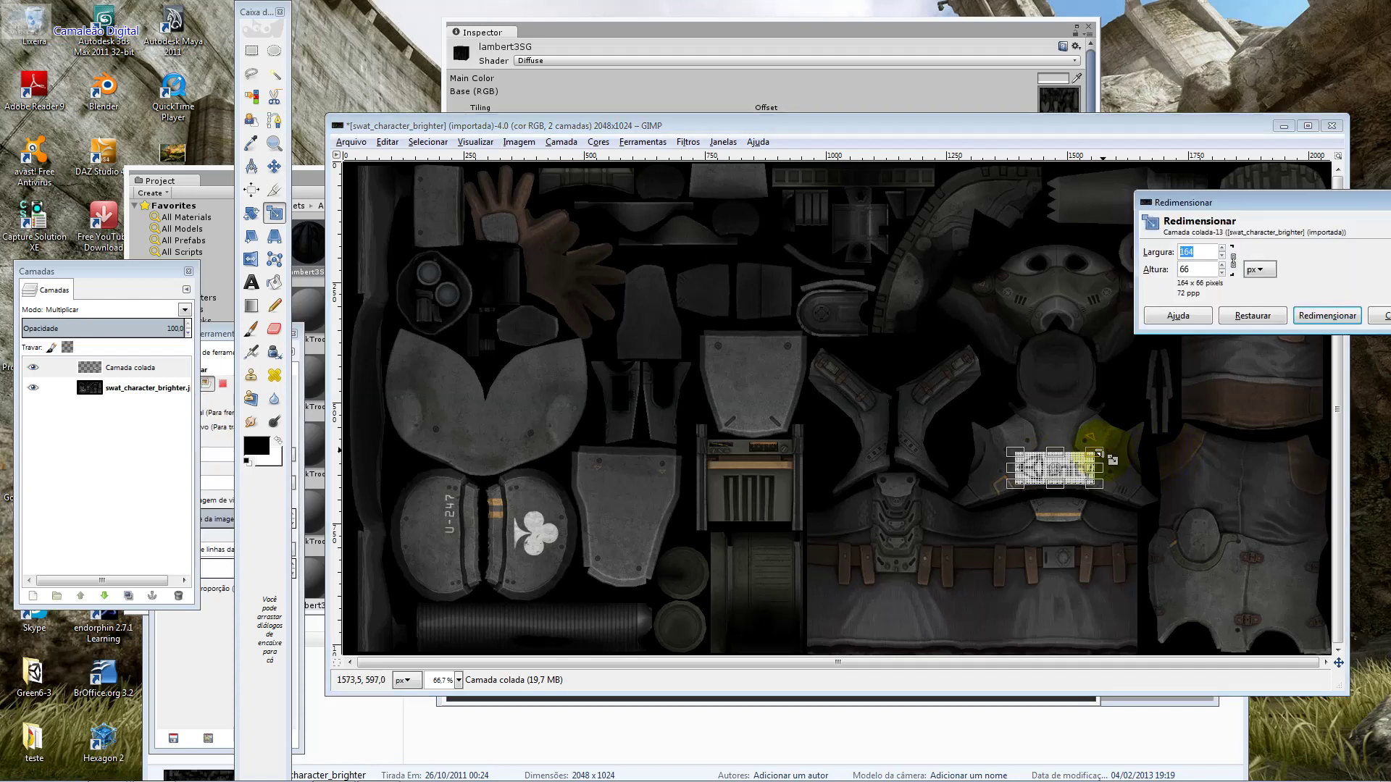
key("Return")
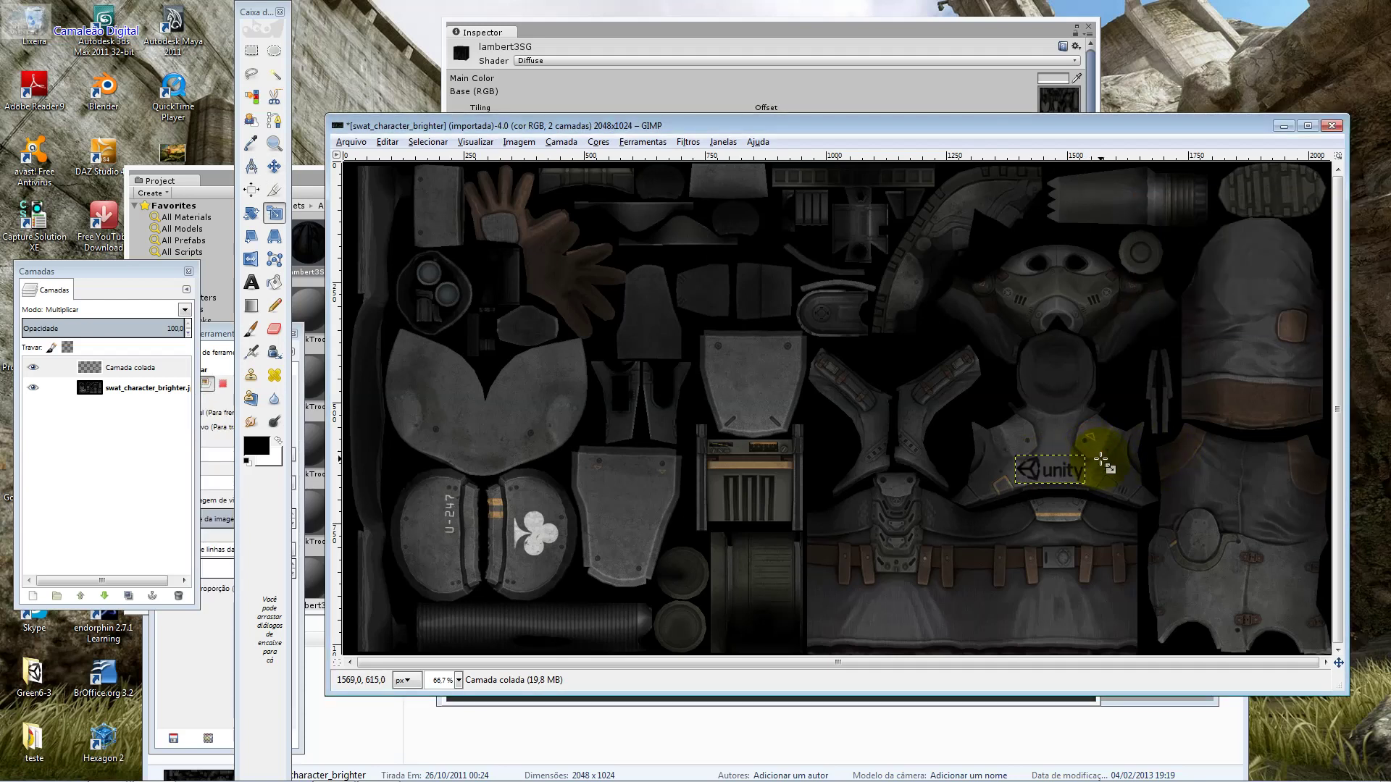
key("m")
left_click_drag(1035, 477, 1041, 476)
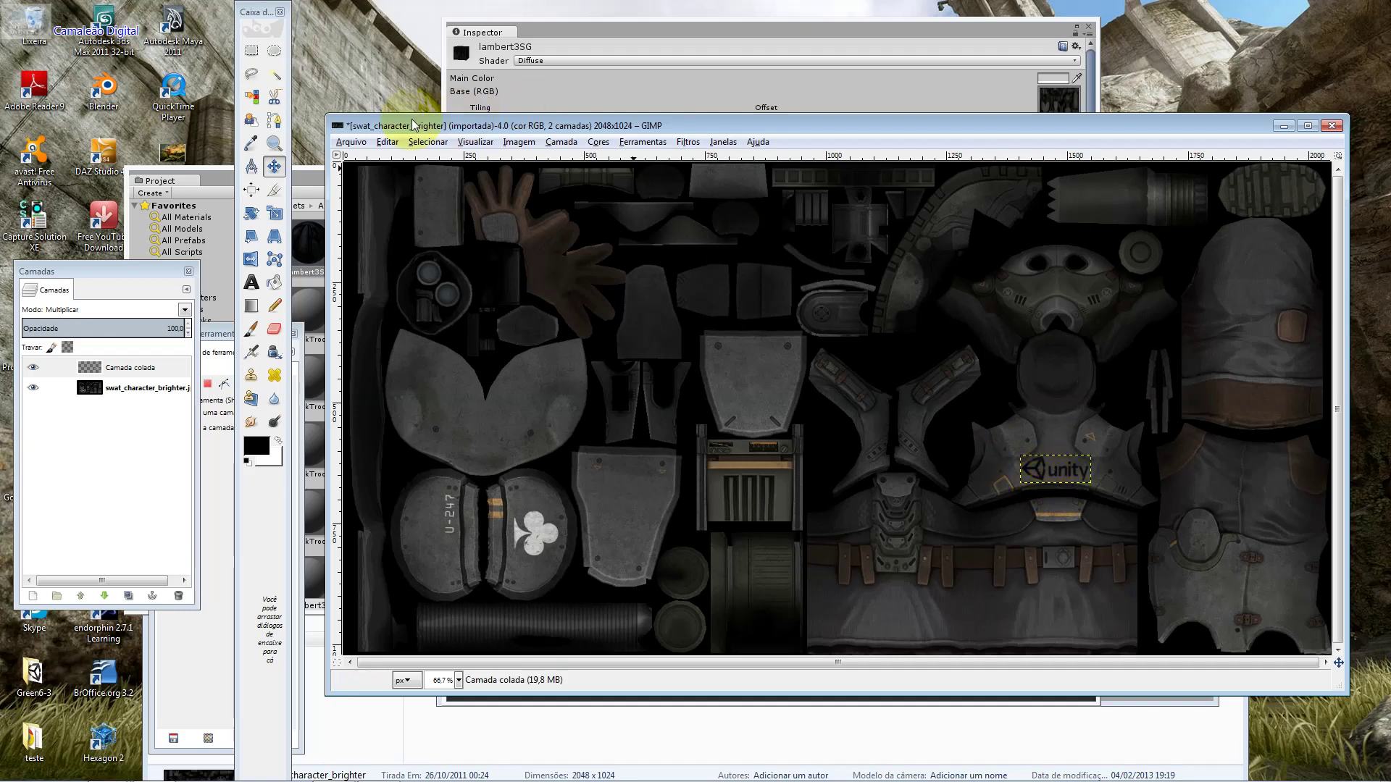
Overwrite swat_character_brighter.jpg as a JPEG at quality 98
left_click(351, 142)
left_click(392, 322)
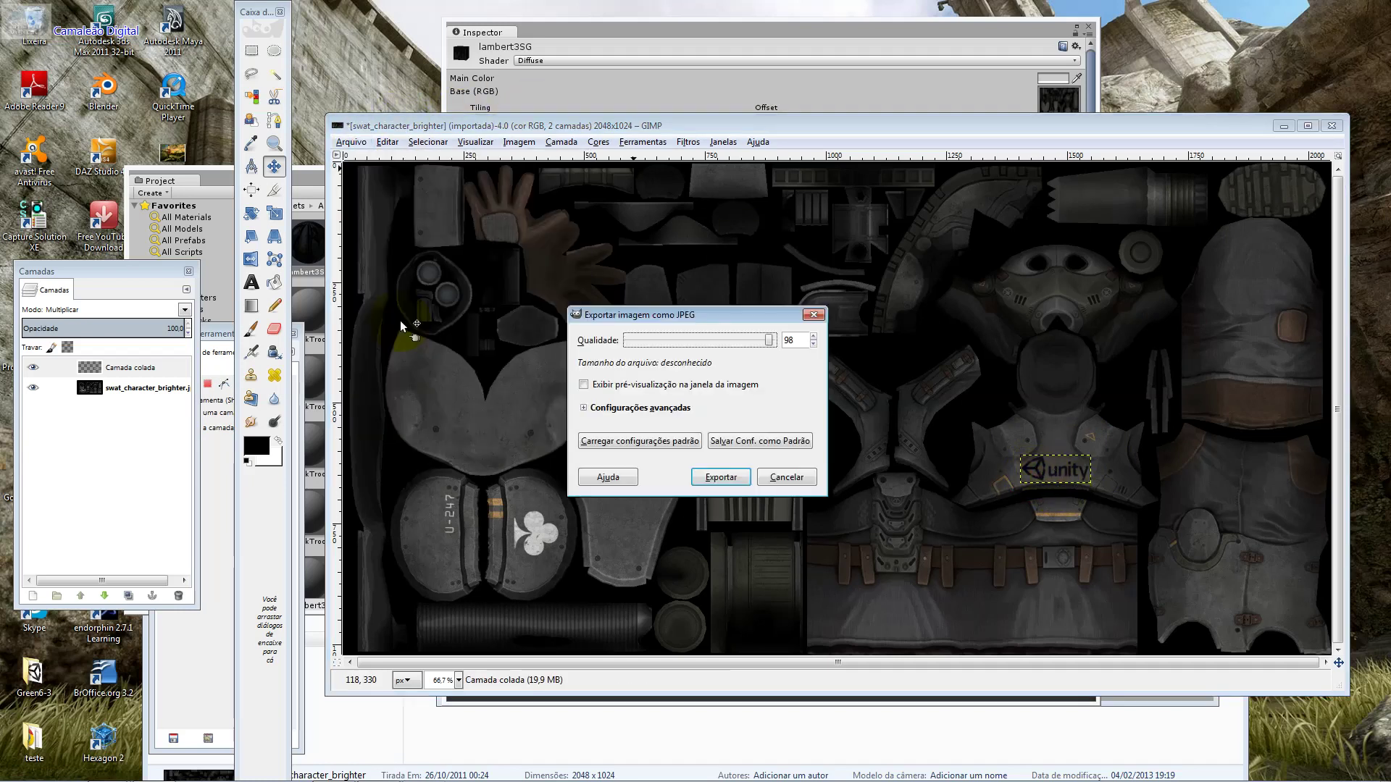
left_click(738, 482)
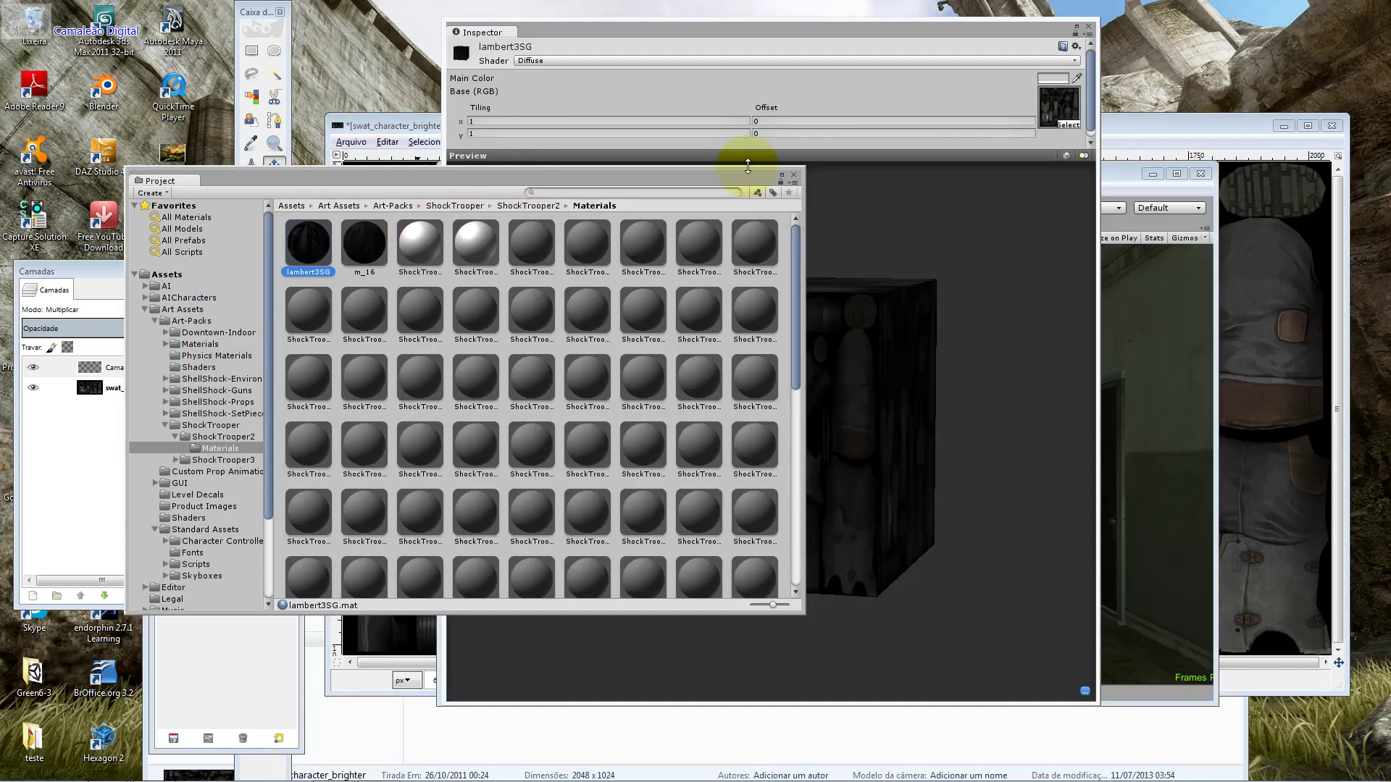
left_click(794, 175)
Rotate the lambert35G preview cube, close the Inspector and minimize GIMP
mouse_move(833, 363)
left_mouse_down()
mouse_move(860, 465)
mouse_move(866, 612)
mouse_move(1062, 193)
left_mouse_up()
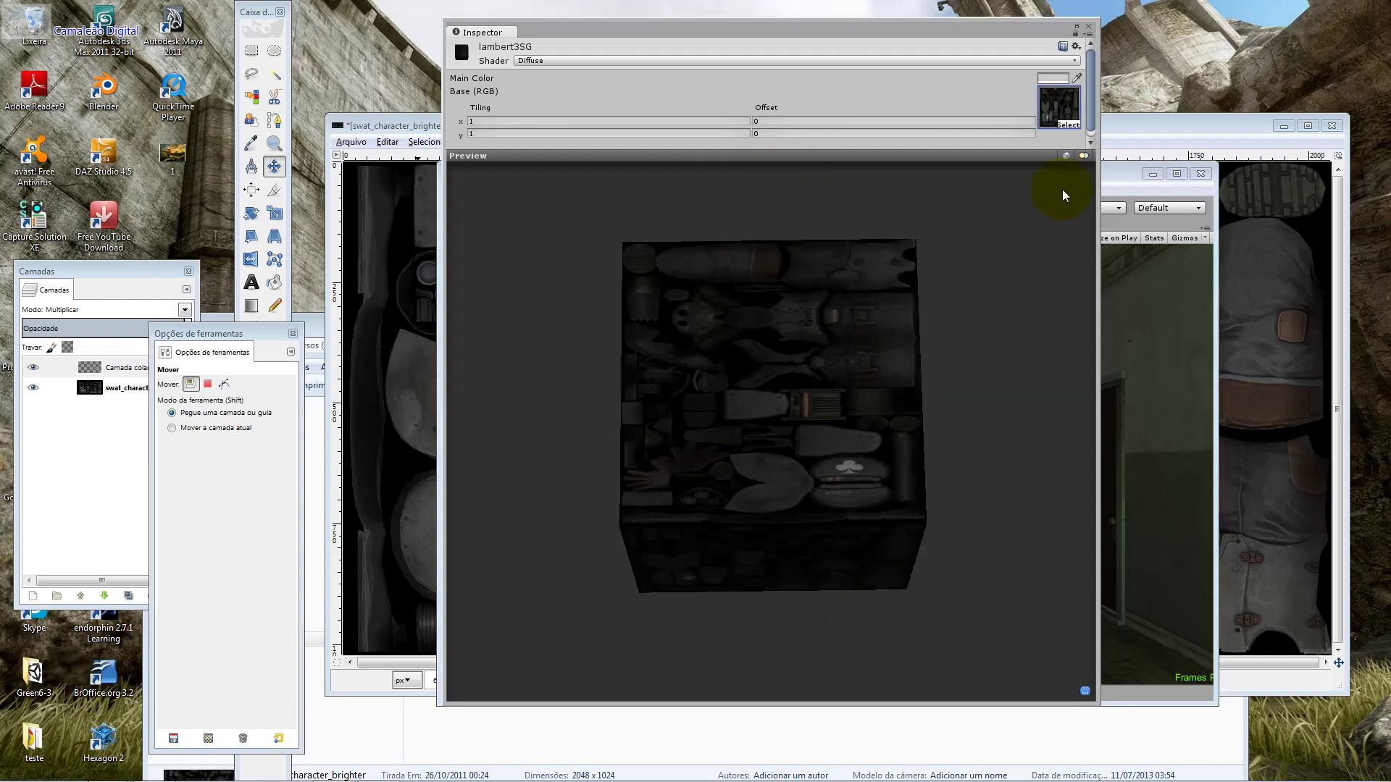
left_click(1066, 125)
left_click(1088, 27)
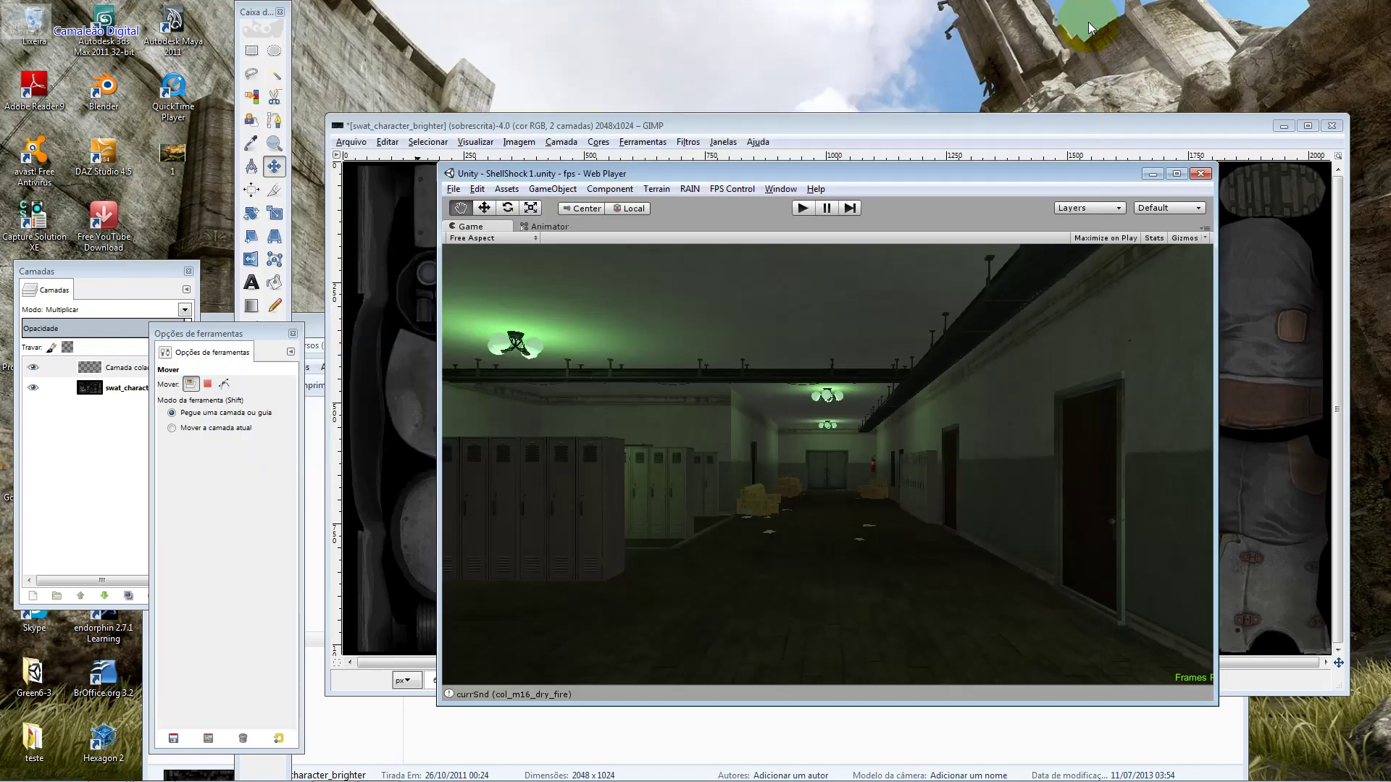
left_click(1173, 135)
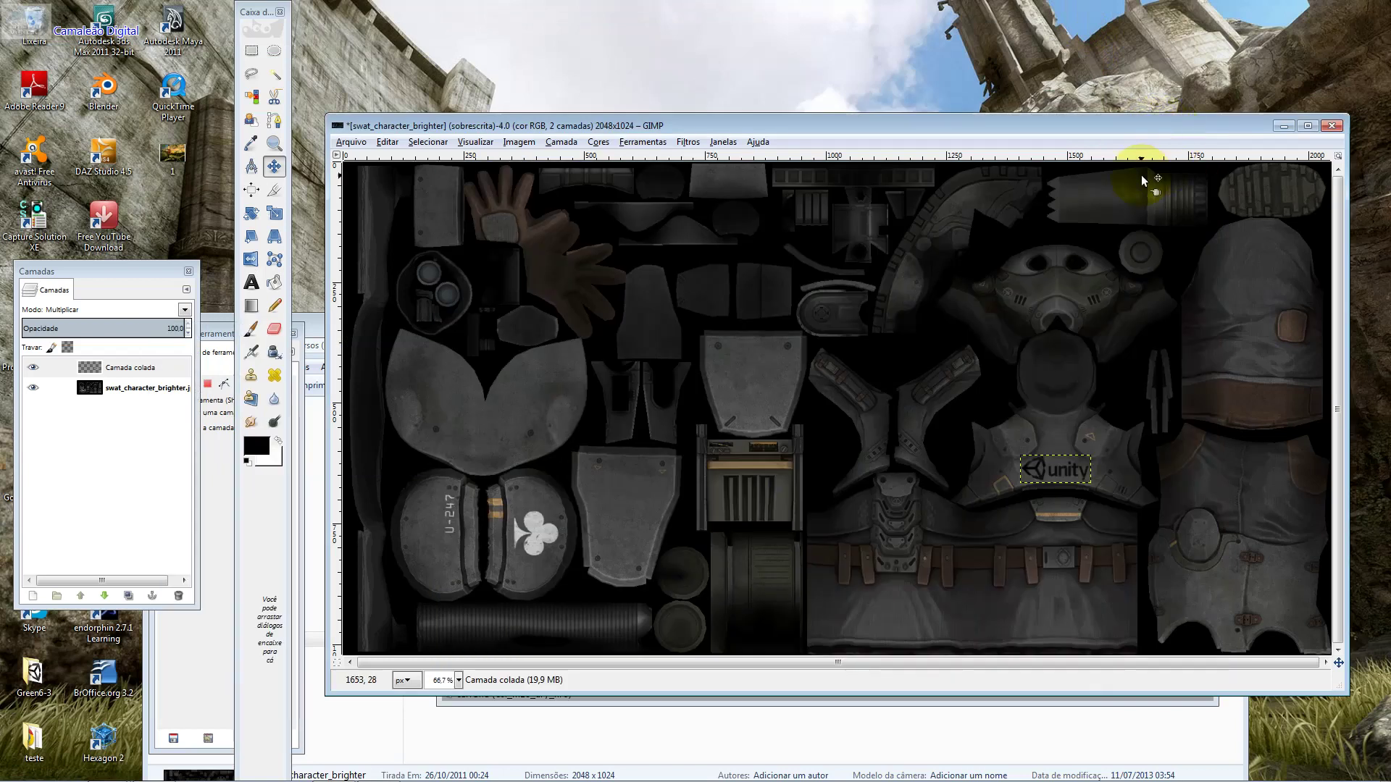
left_click(1283, 126)
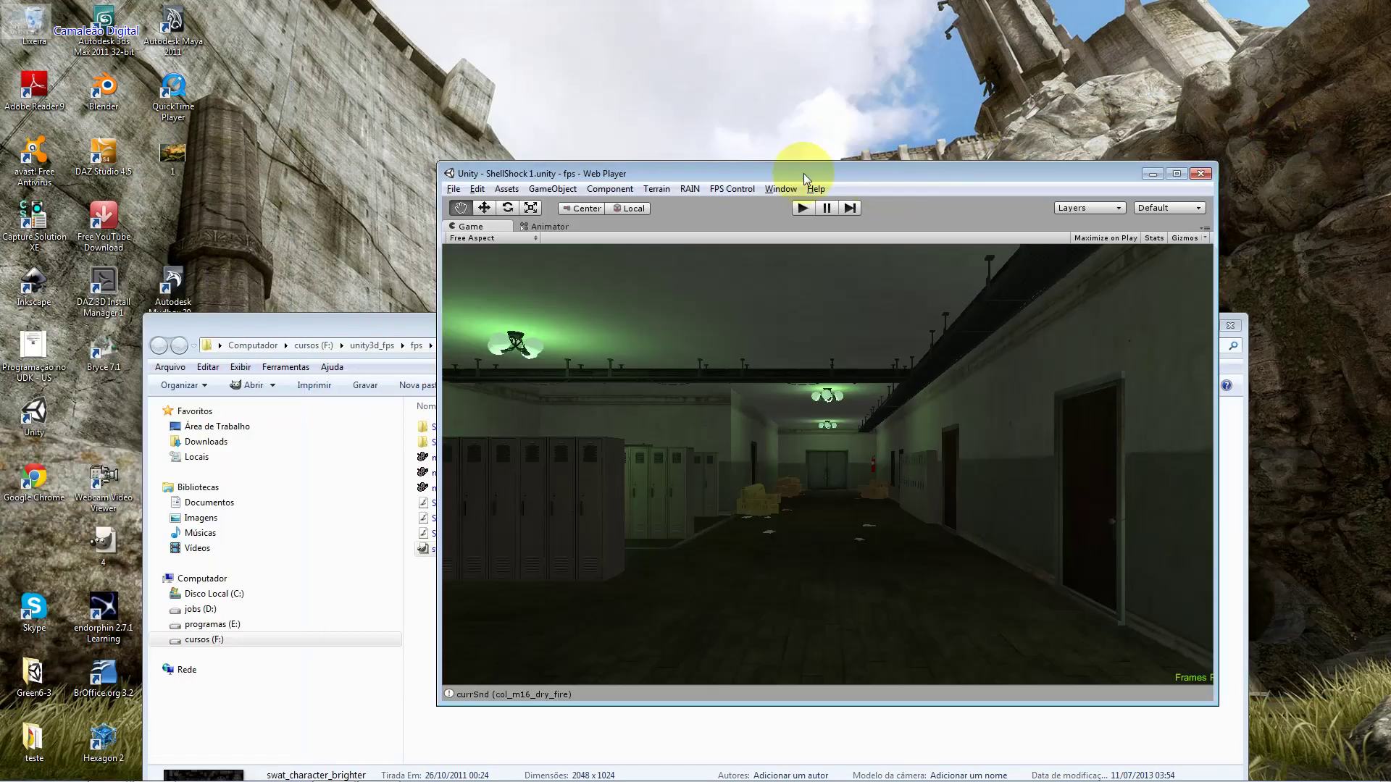
Reopen Unity's Project panel from the Window menu and open Art Assets
left_click(781, 188)
left_click(819, 337)
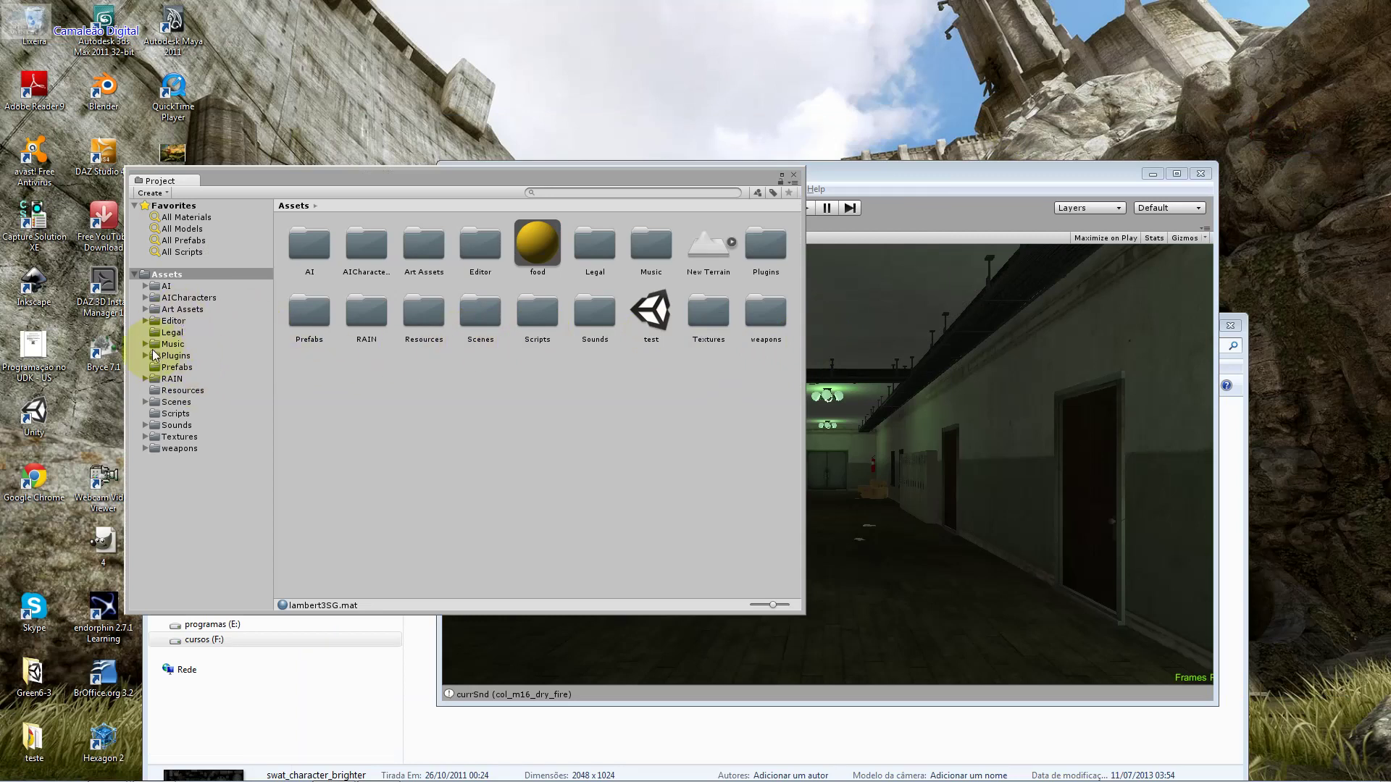
double_click(168, 310)
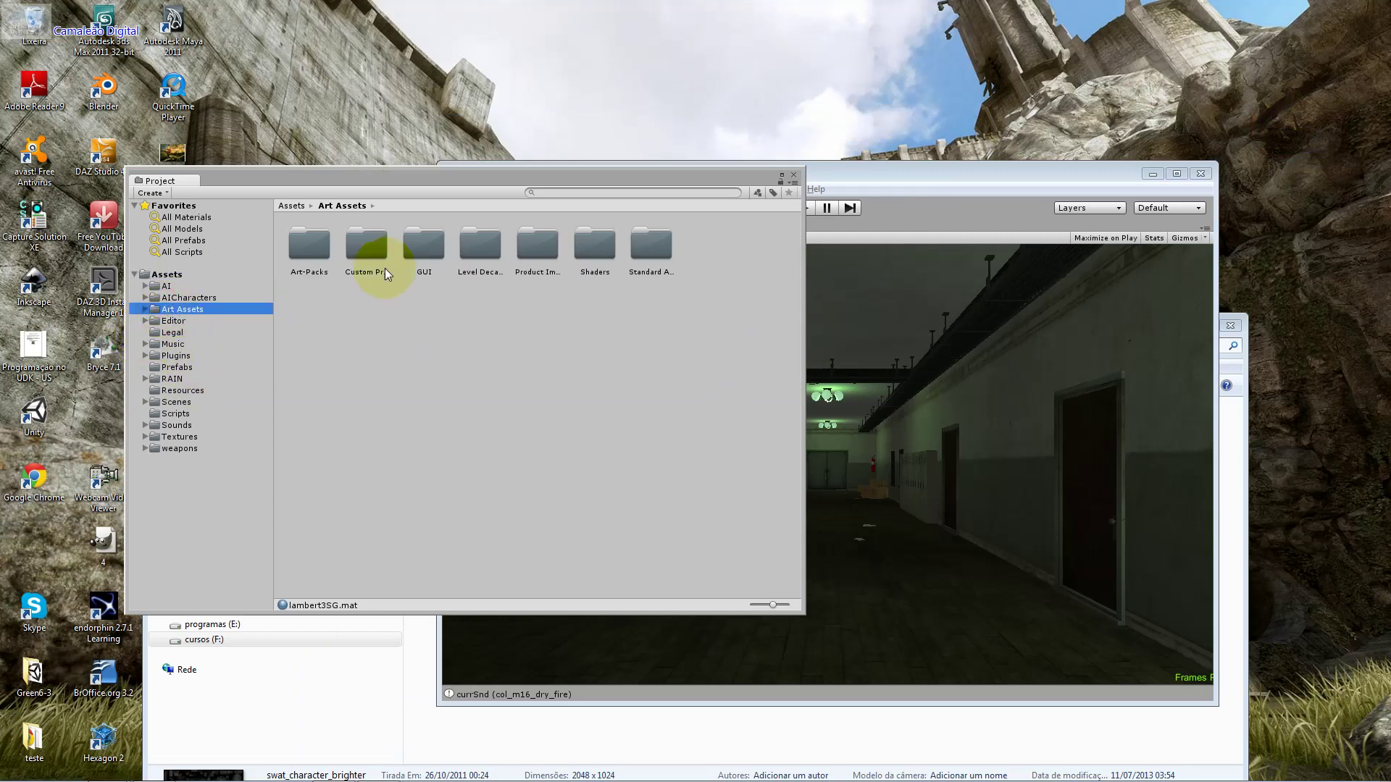
Open Art-Packs, then the ShockTrooper folder, and select the m16_color texture
double_click(312, 254)
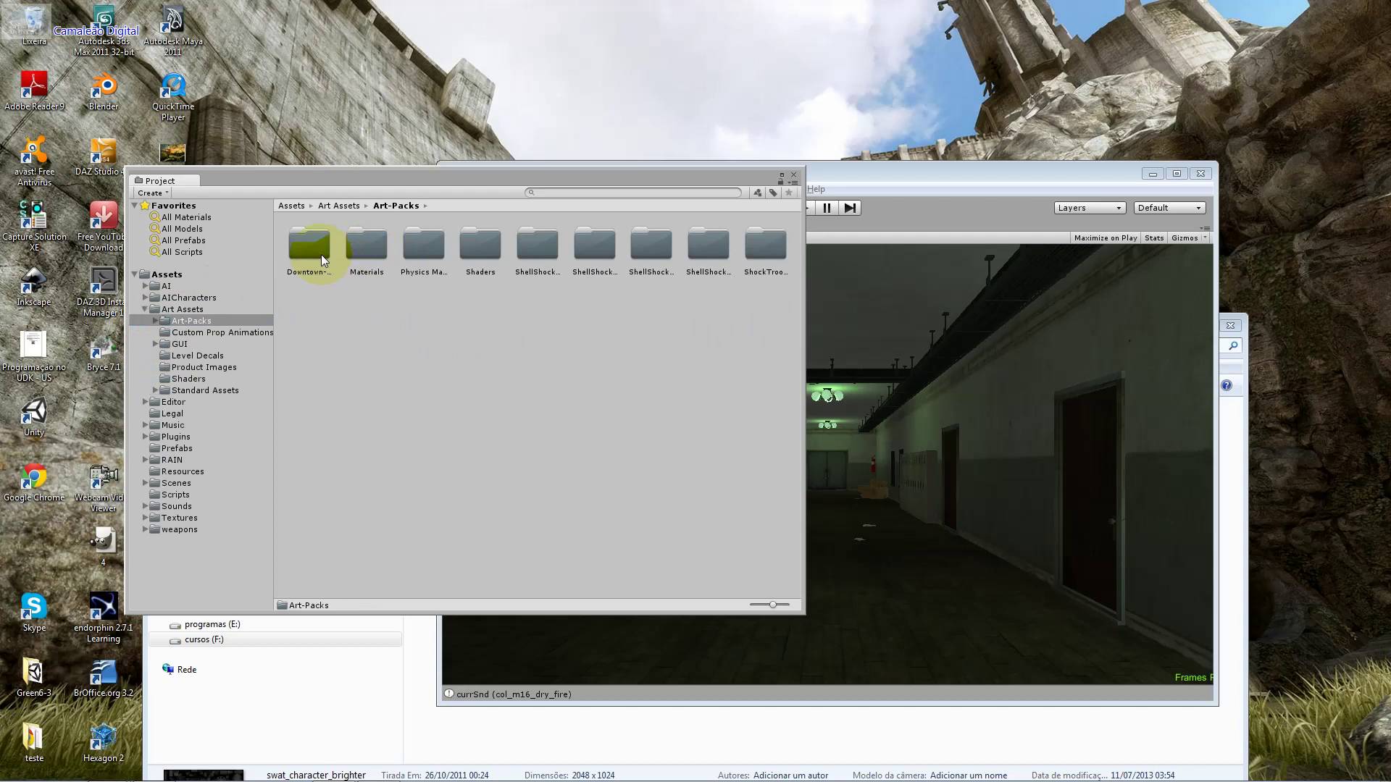
double_click(709, 249)
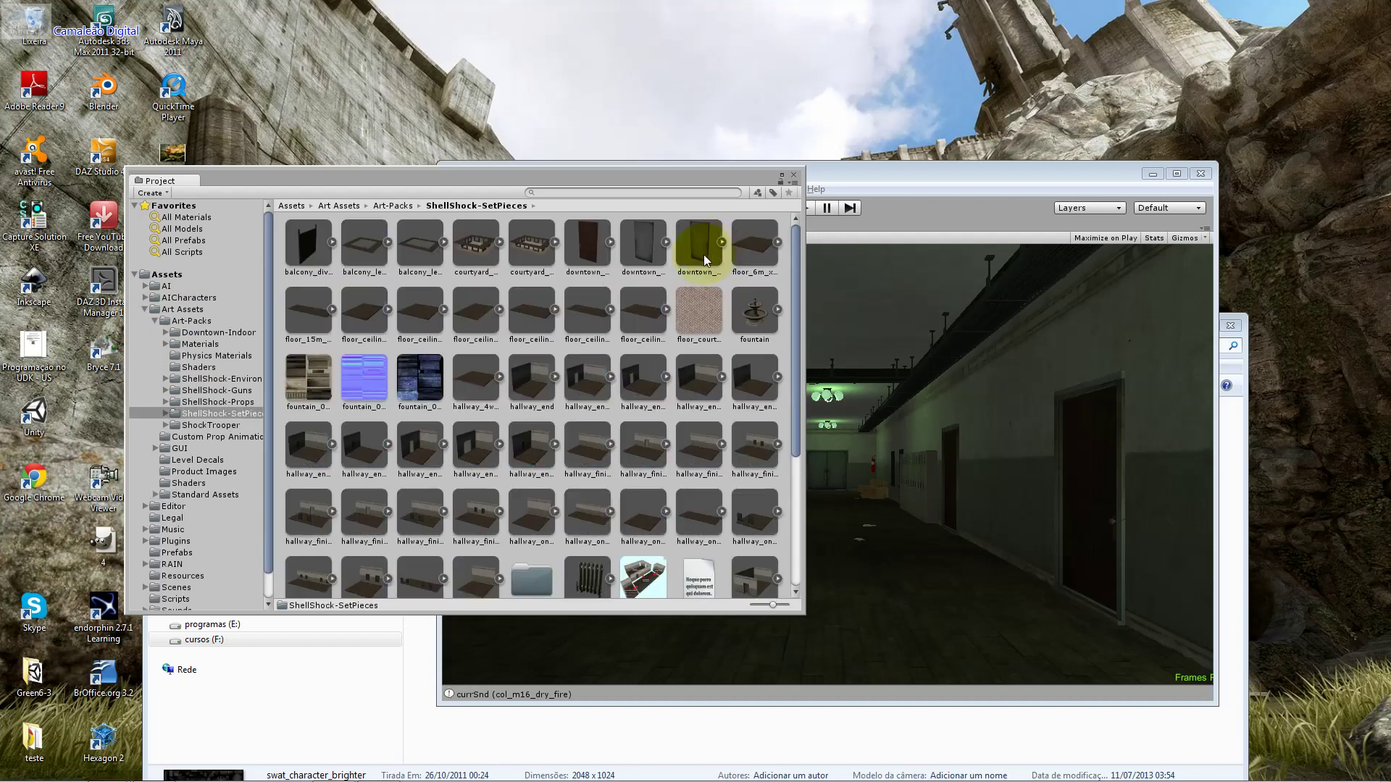
left_click(236, 427)
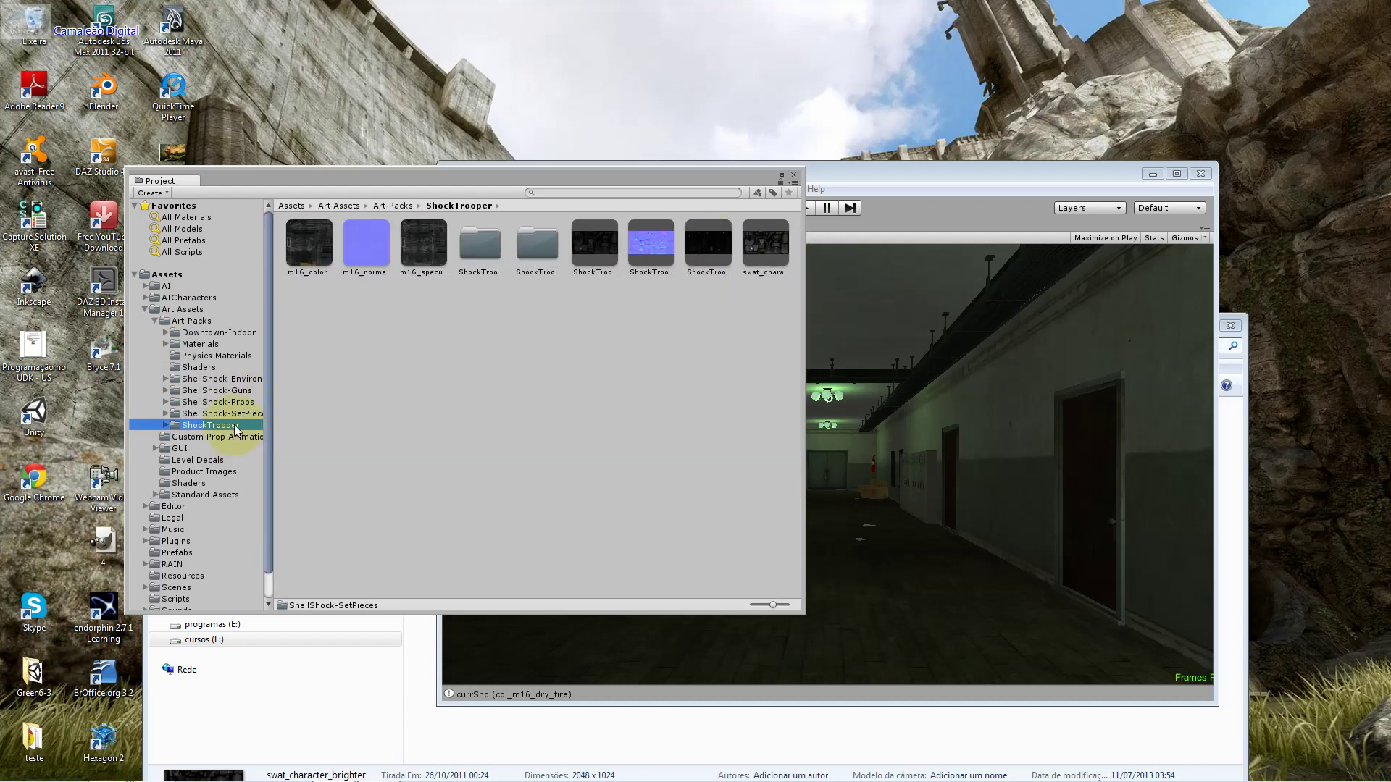
left_click(297, 255)
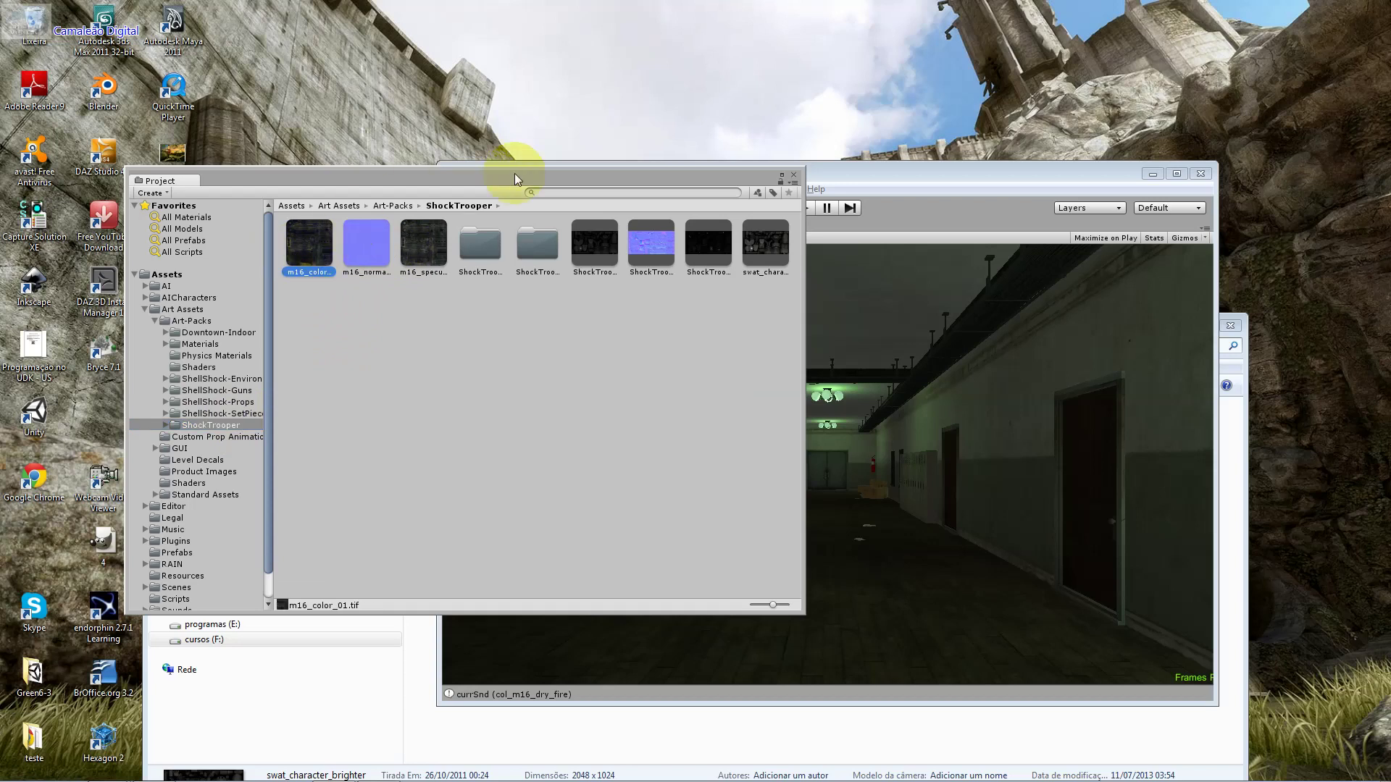
left_click_drag(514, 178, 535, 268)
left_click(781, 188)
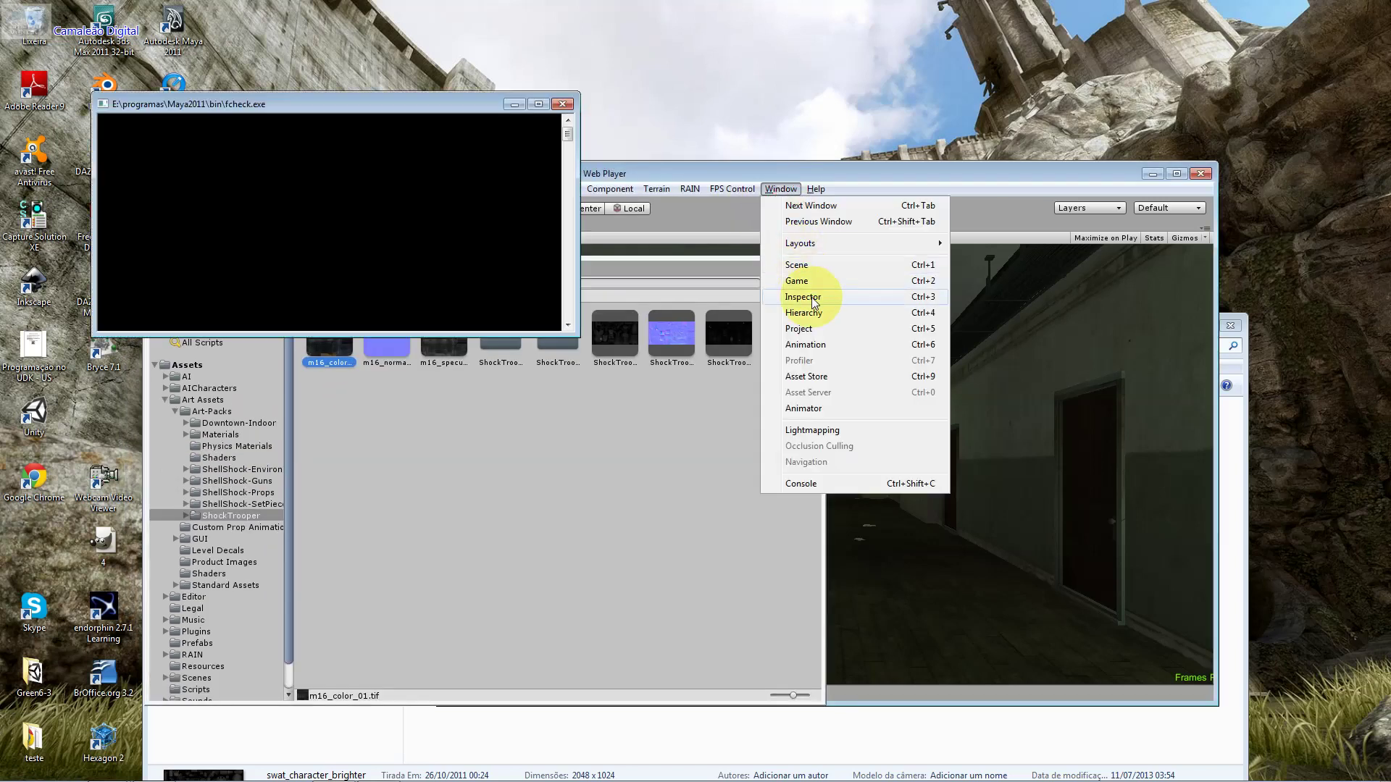
Show the Inspector panel and close the fcheck console
left_click(776, 298)
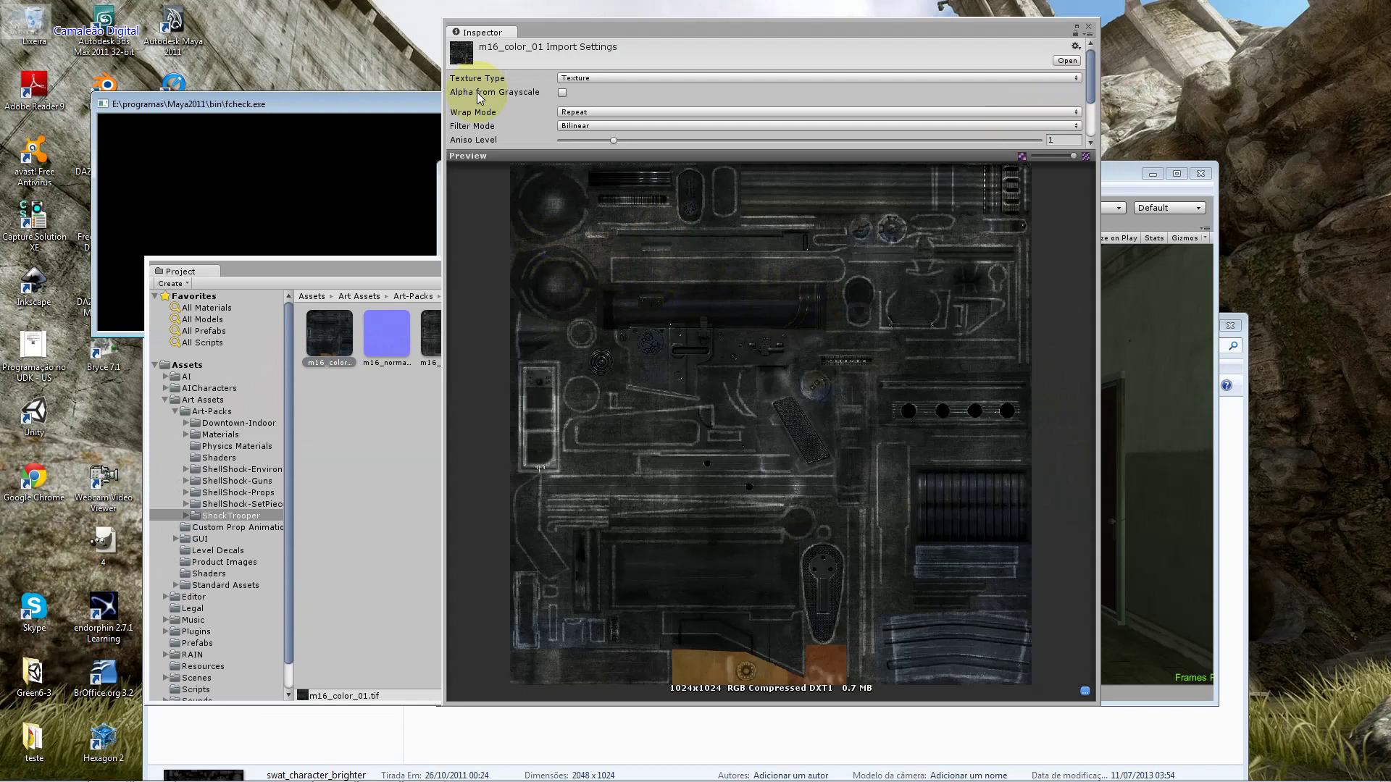
left_click(421, 93)
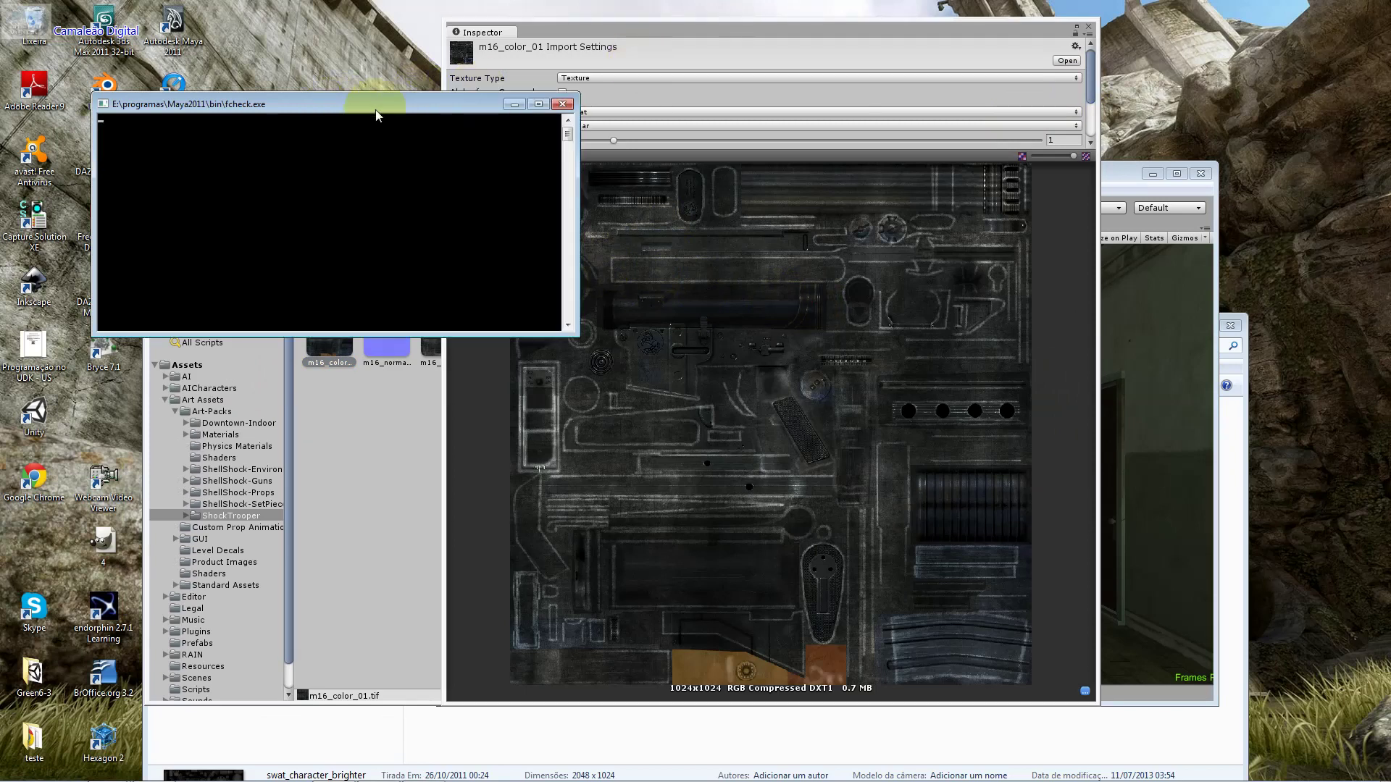
left_click(567, 105)
Inspect m16_specular, ShockTrooper_d, ShockTrooper_s and the updated swat_character_brighter textures
left_click(420, 337)
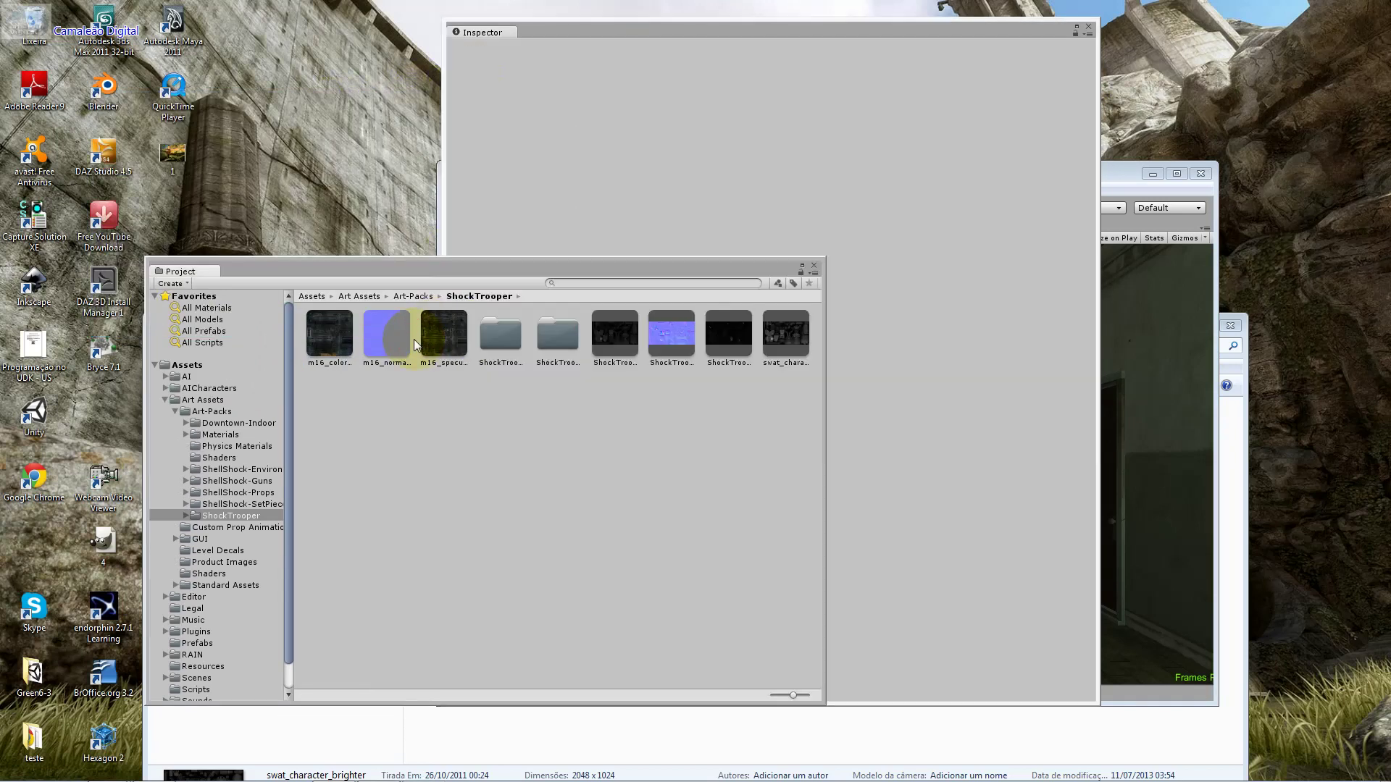
left_click(628, 337)
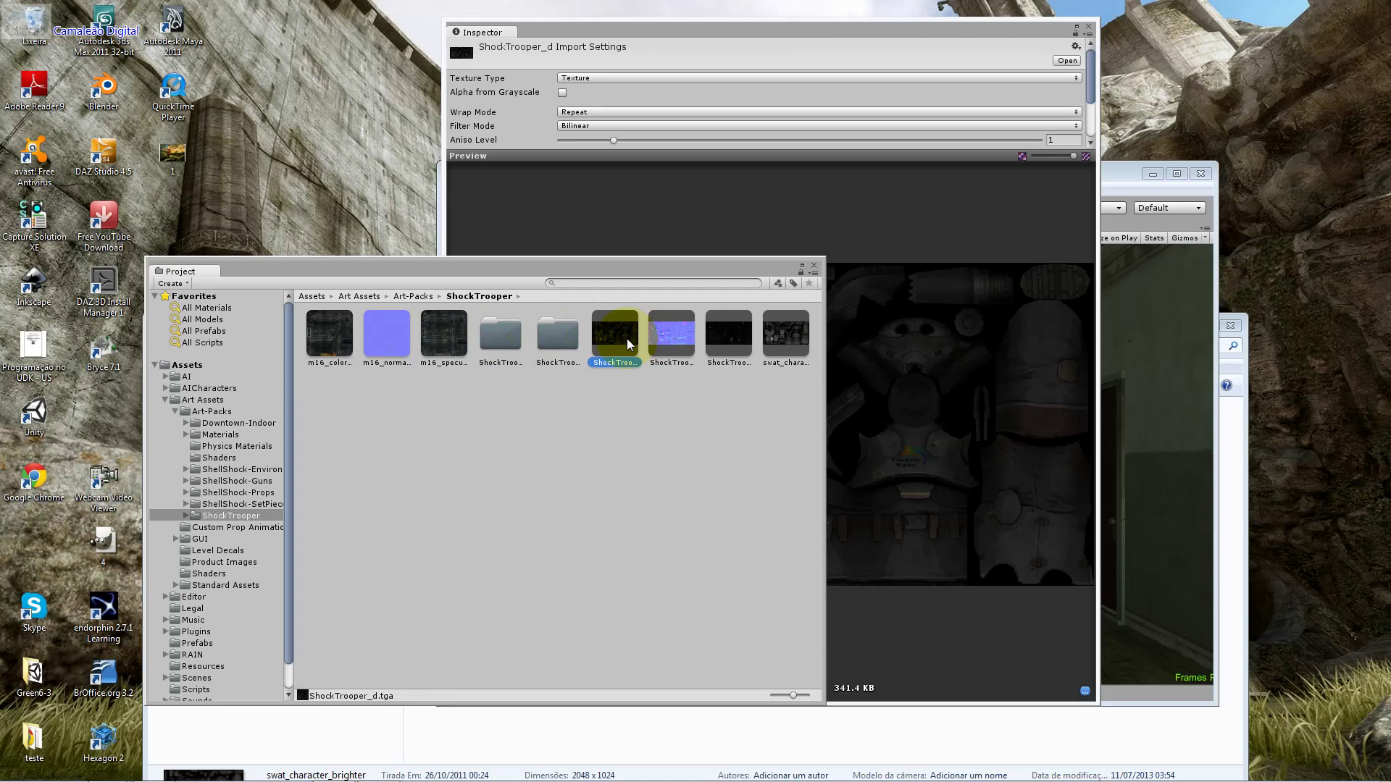
left_click(728, 338)
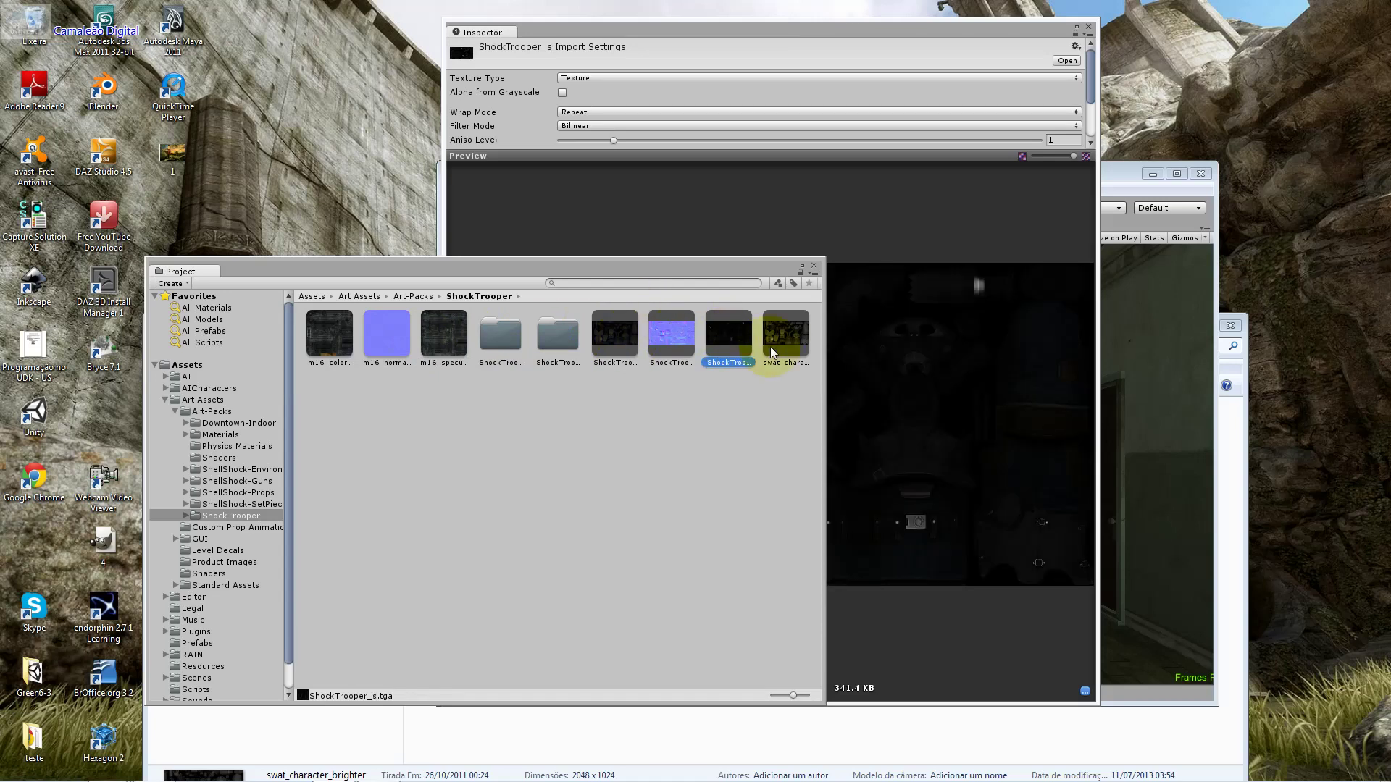
left_click_drag(768, 268, 606, 249)
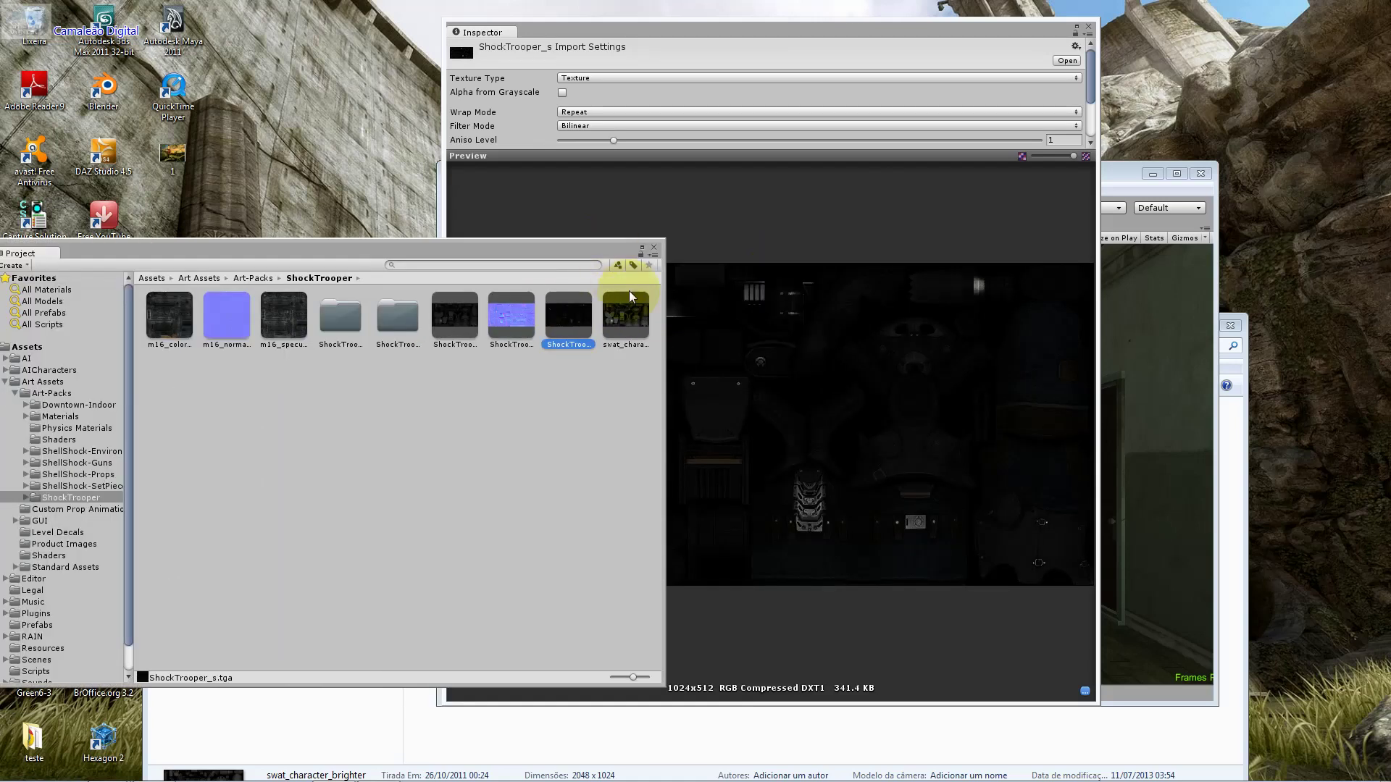
left_click(621, 313)
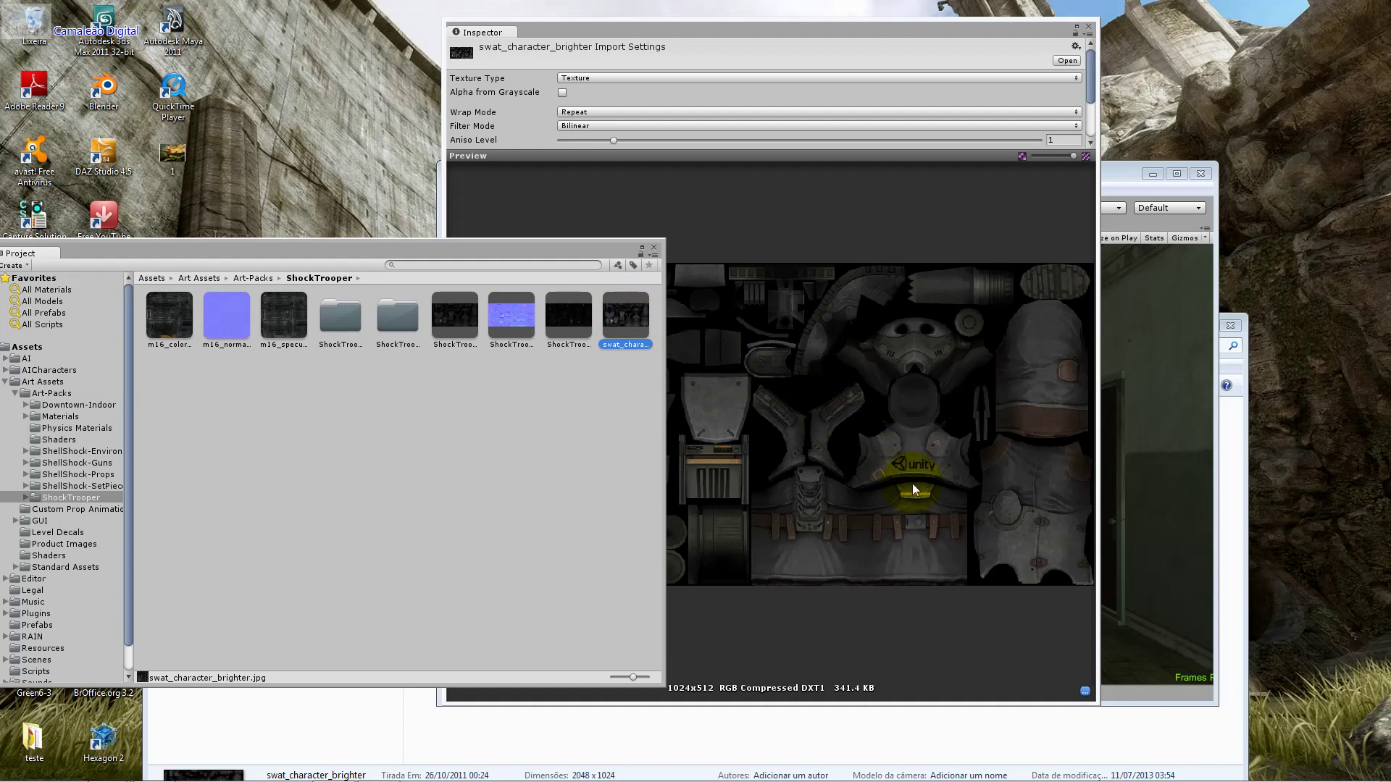
left_click_drag(519, 252, 743, 245)
left_click(272, 480)
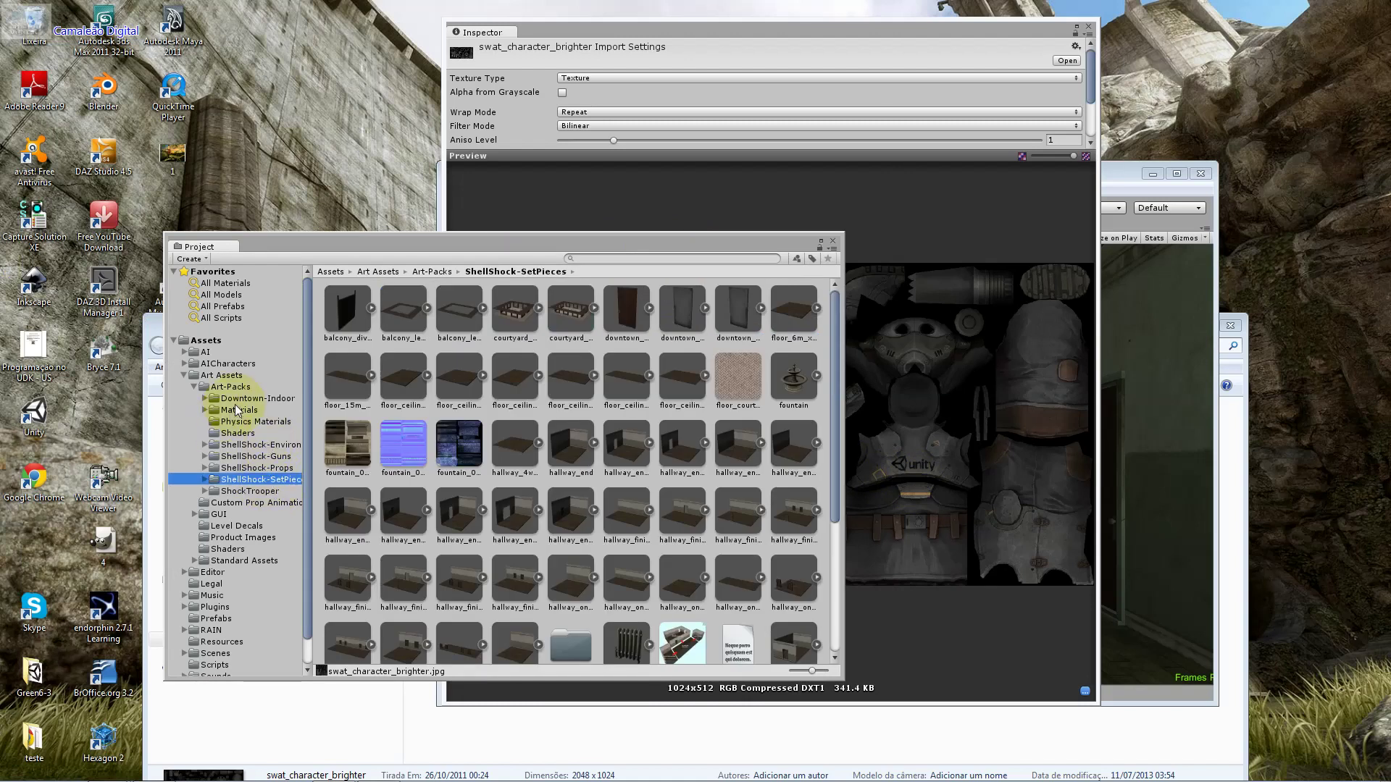
Browse the Custom Prop Animations, ShellShock-SetPieces and ShellShock-Props folders
left_click(246, 503)
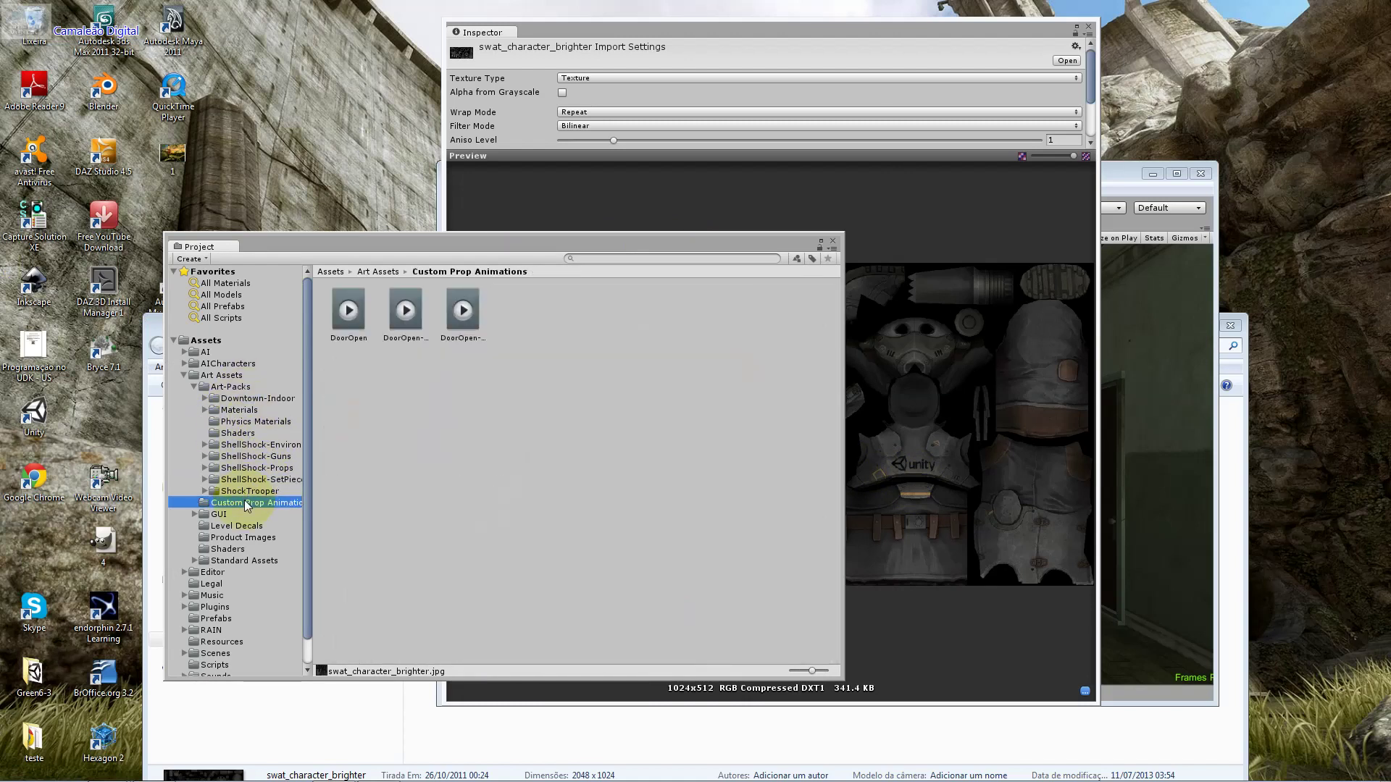
left_click(247, 387)
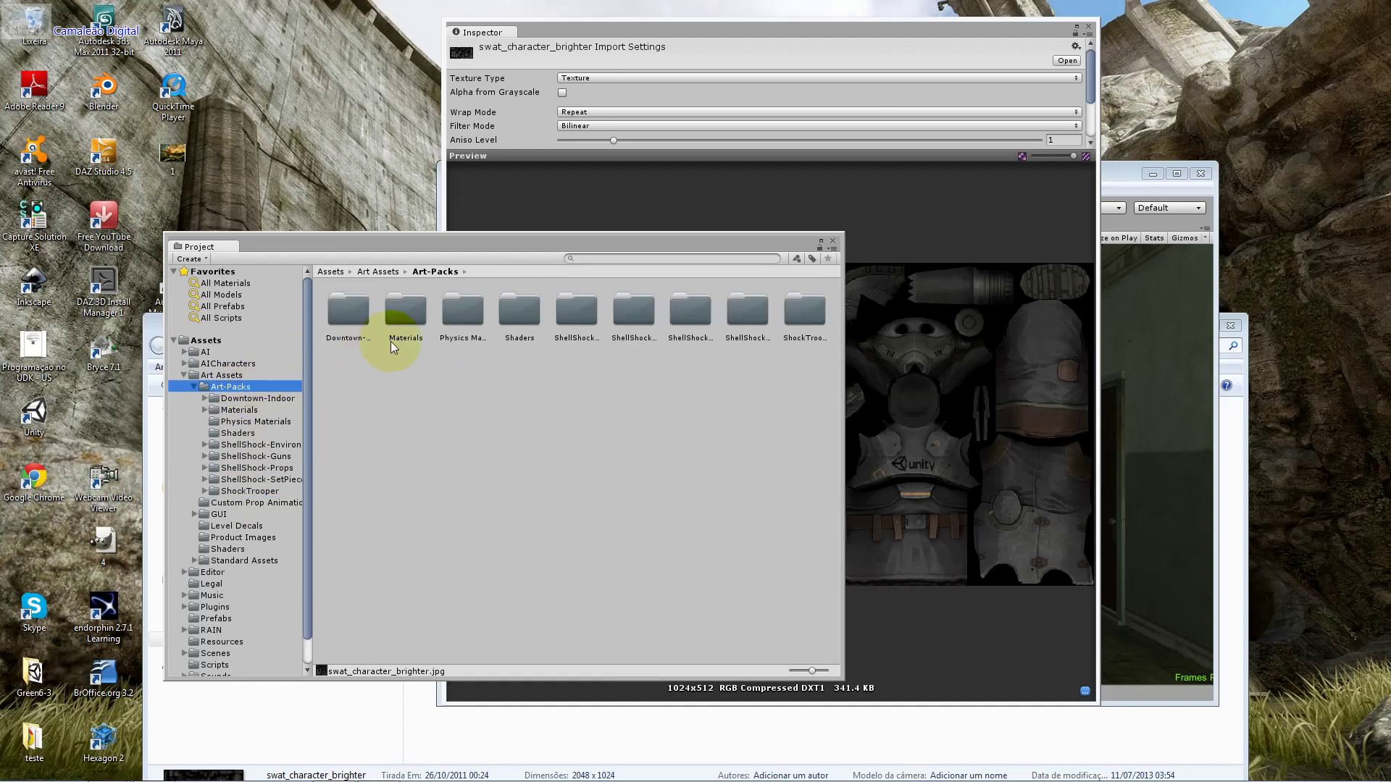
double_click(746, 319)
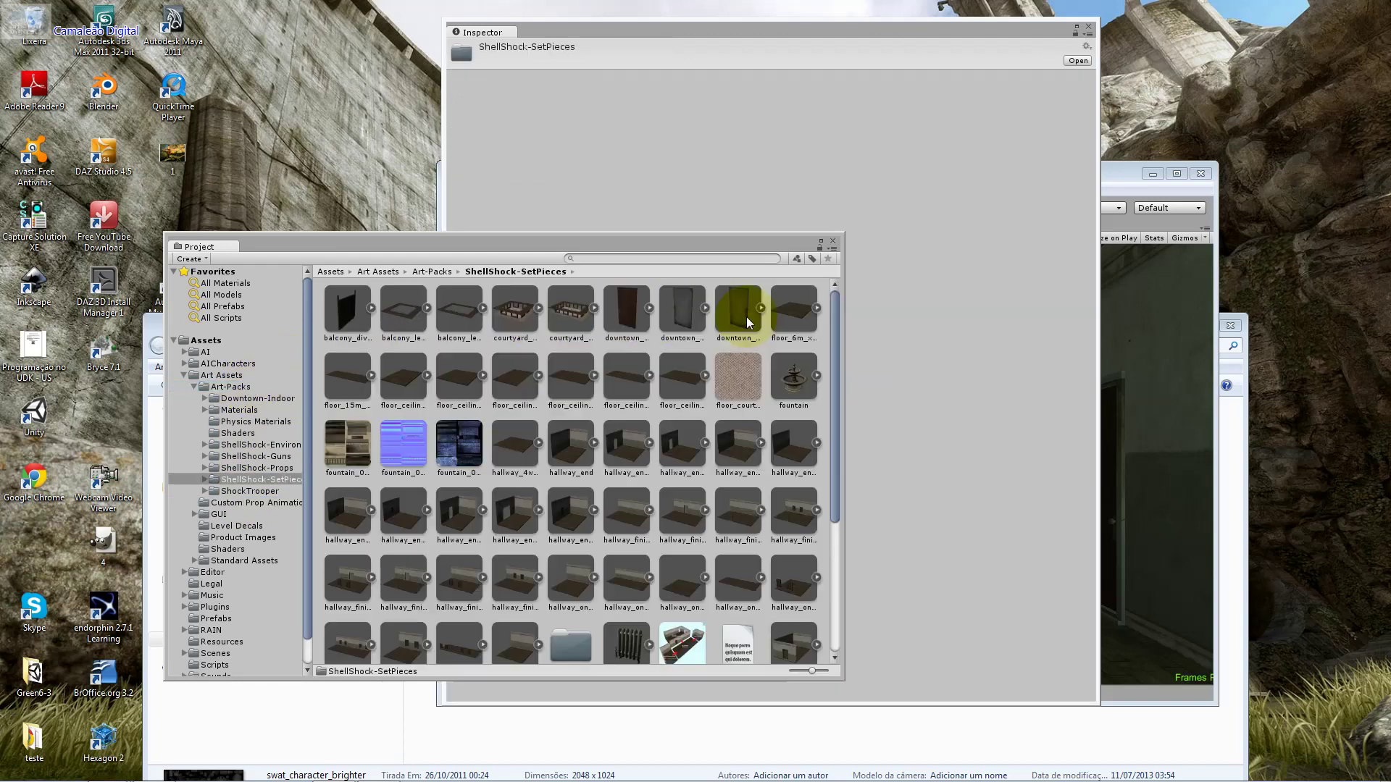
left_click(279, 469)
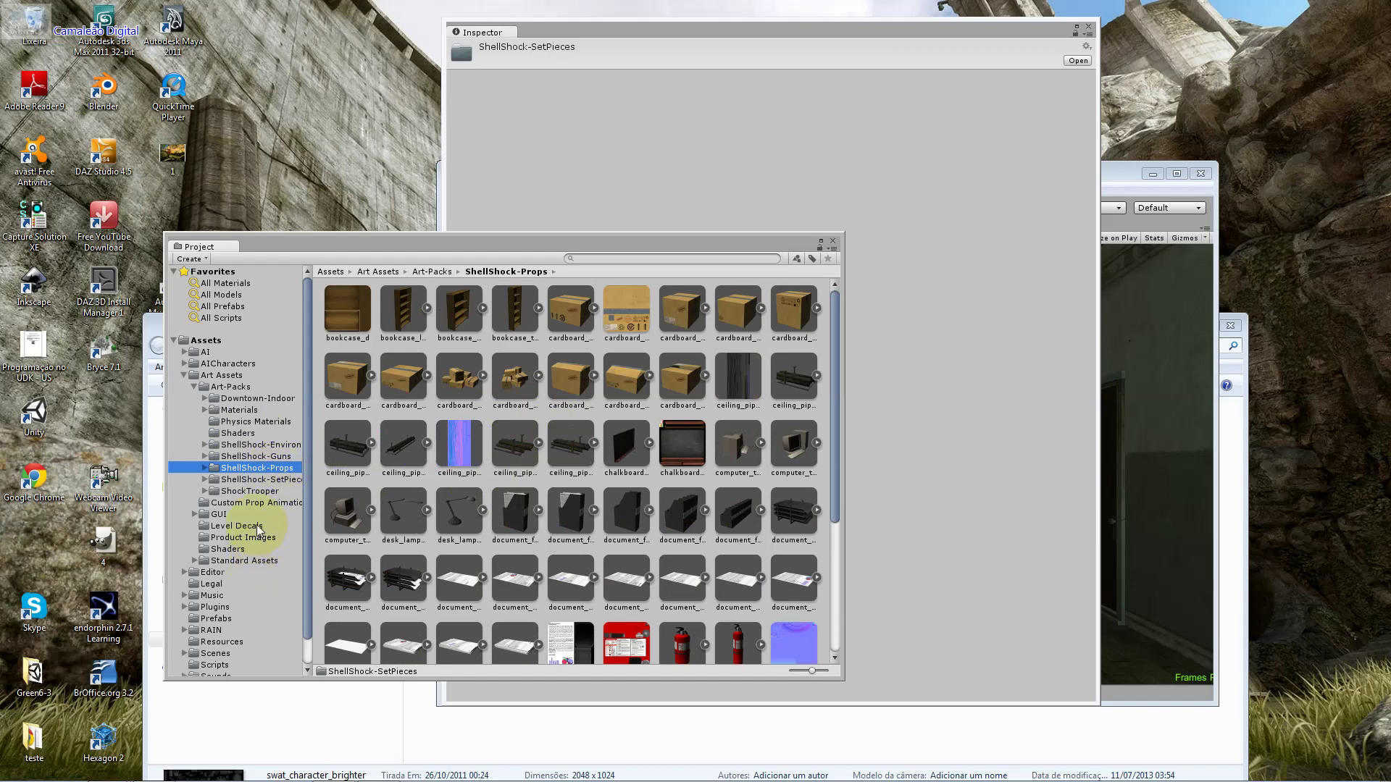
left_click(264, 503)
left_click(263, 491)
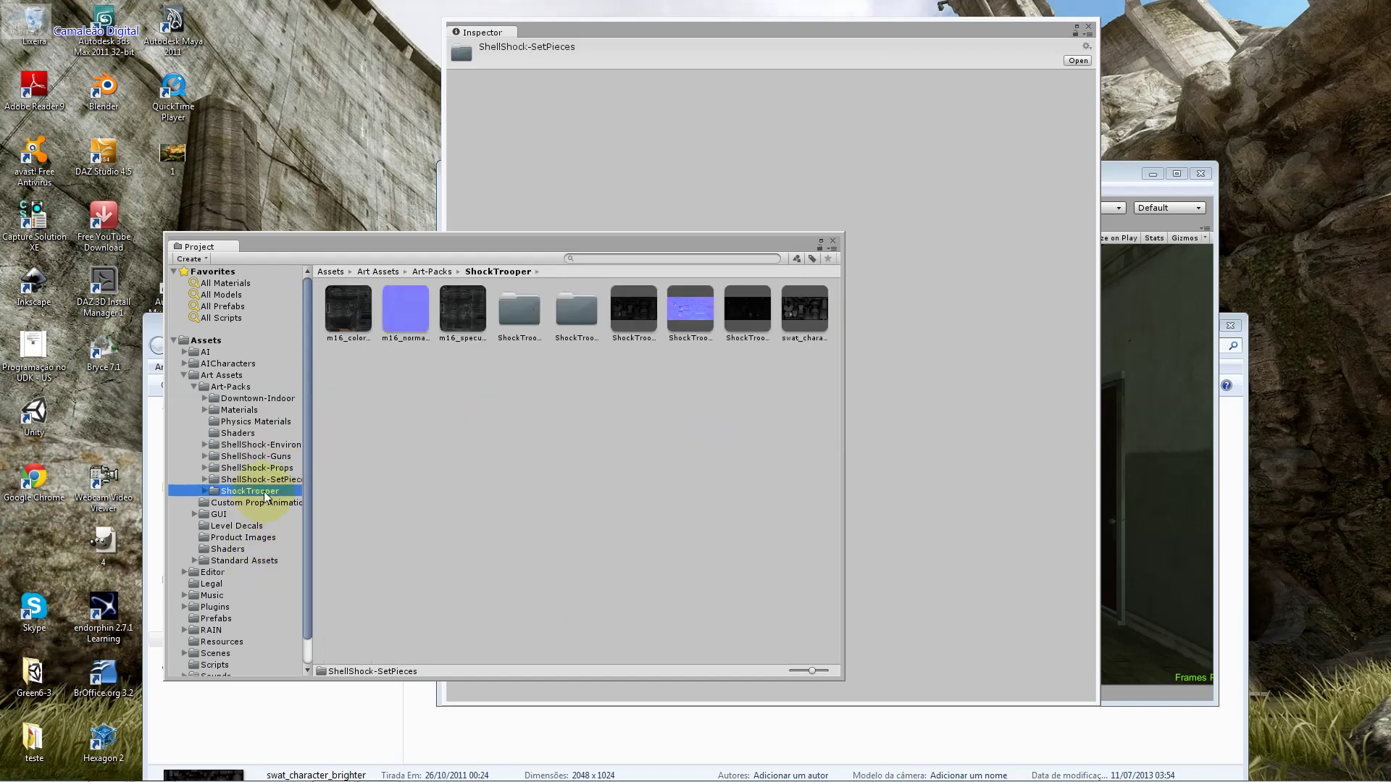
left_click(266, 469)
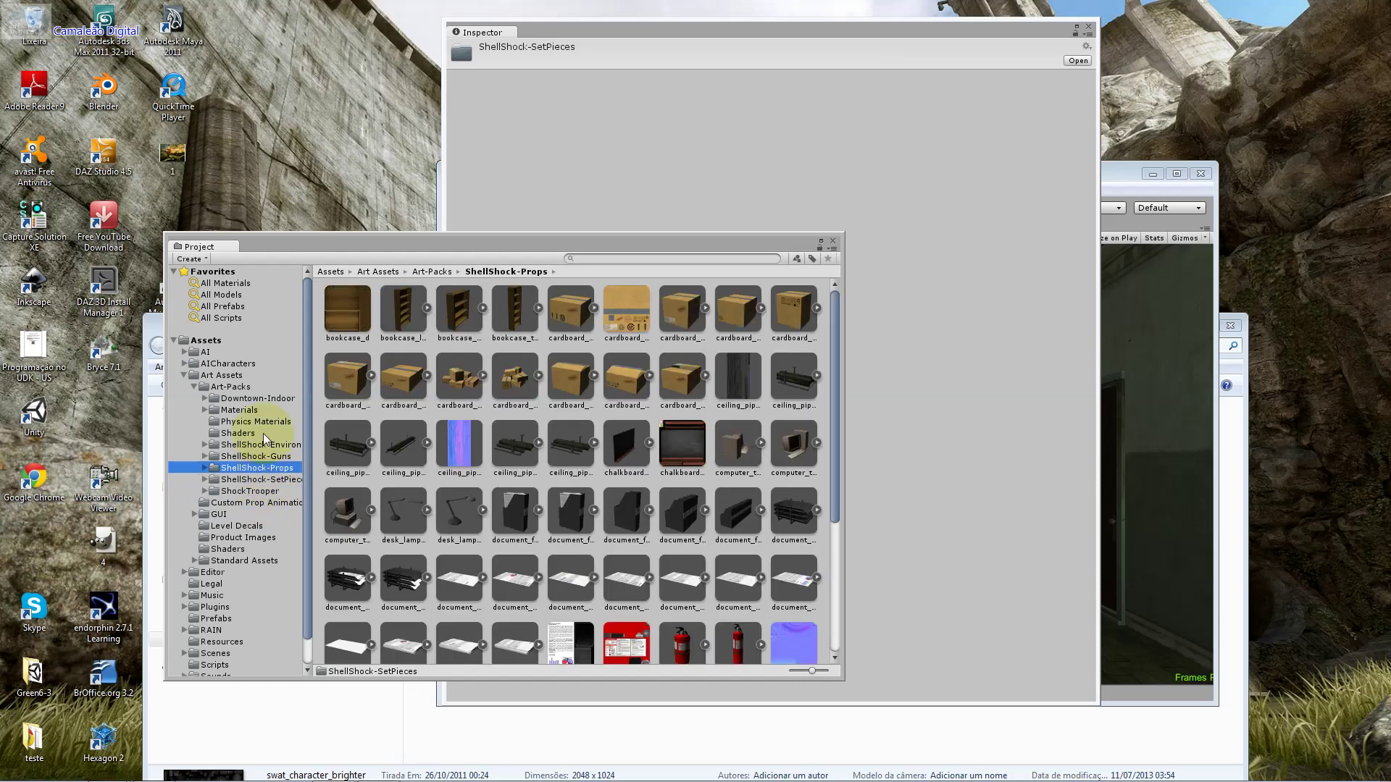
left_click(233, 376)
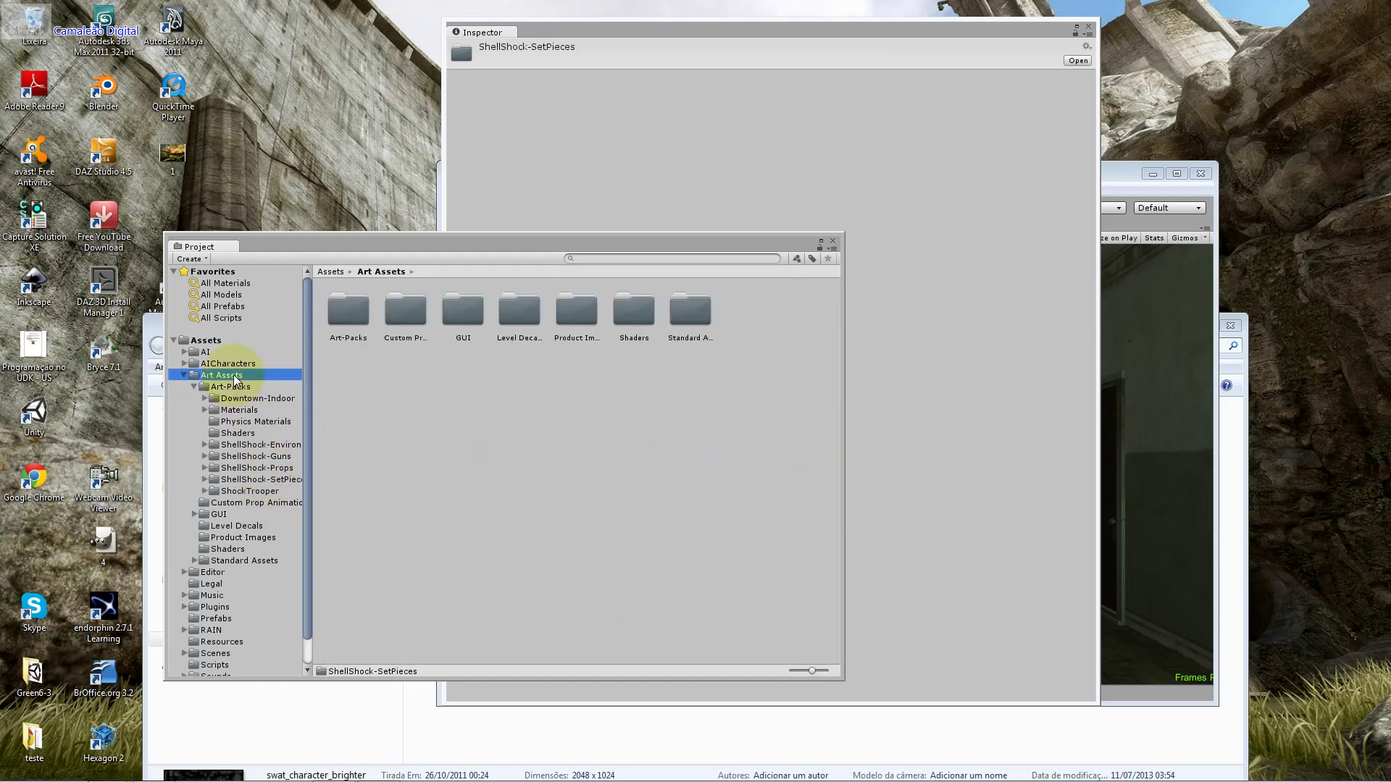
left_click(405, 319)
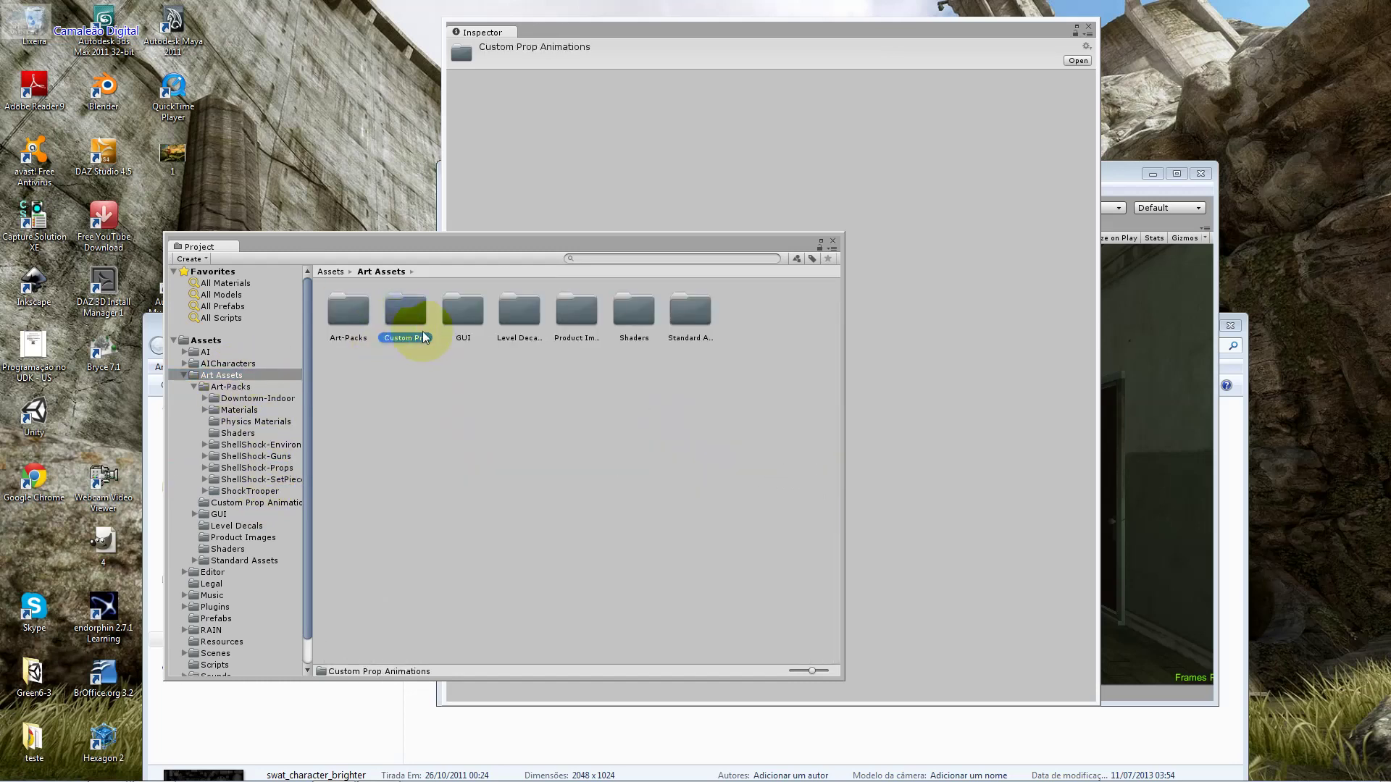
Go back through Art-Packs and open the ShockTrooper2 character assets folder
double_click(346, 313)
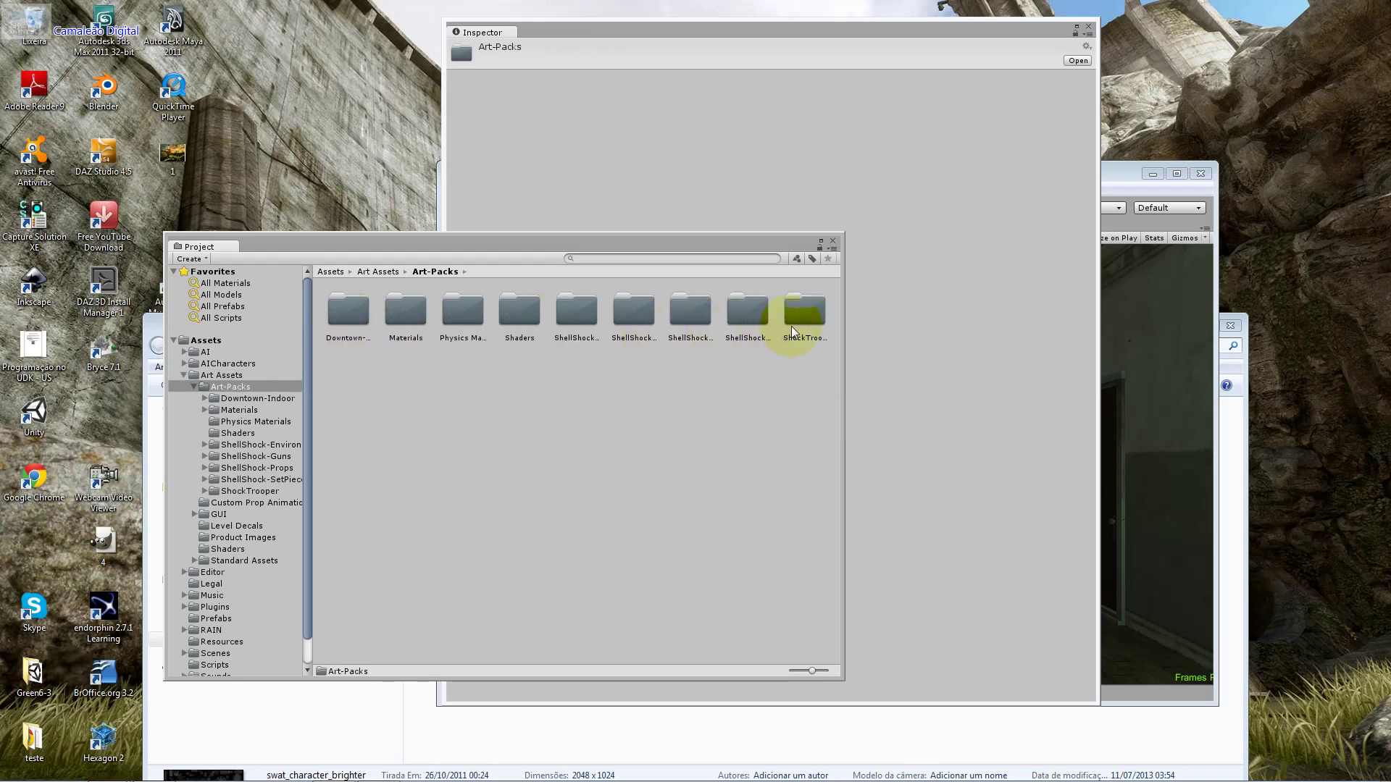
double_click(688, 319)
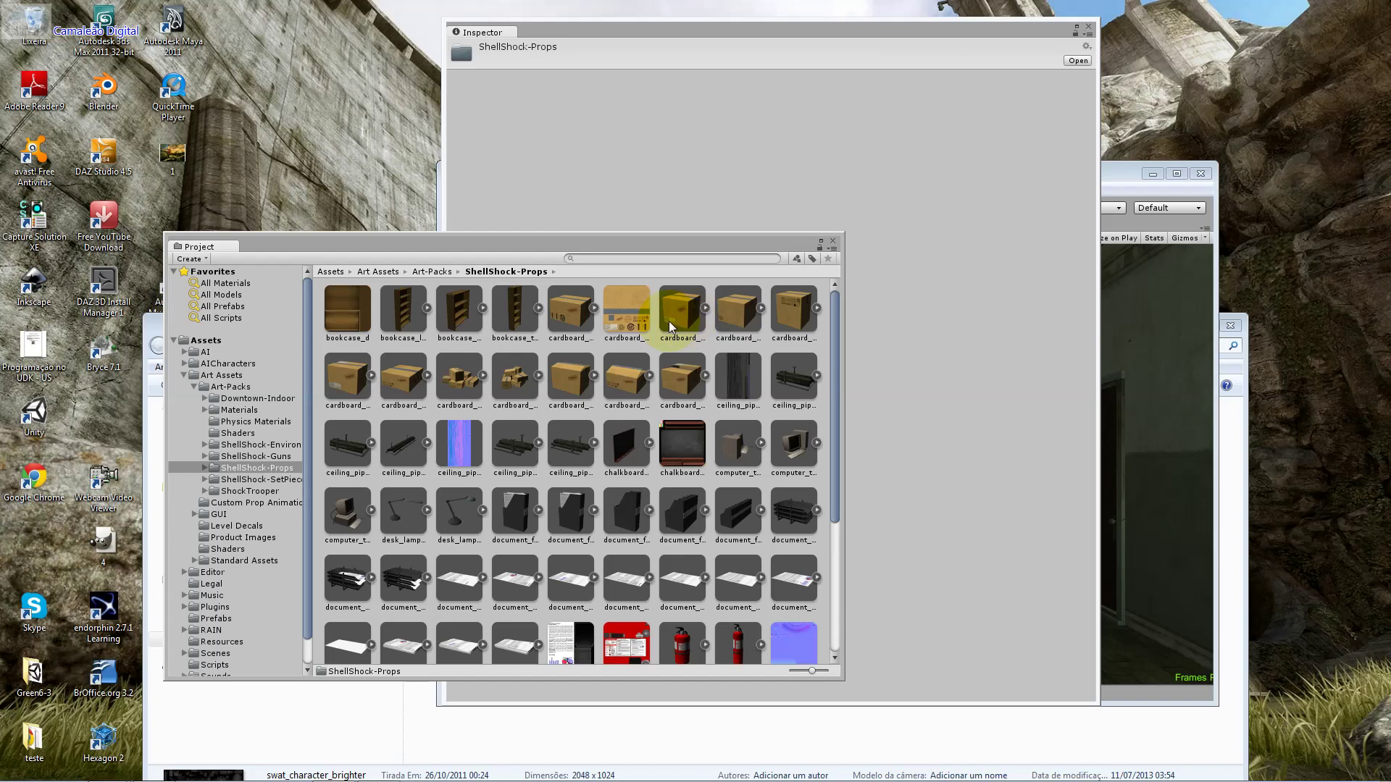
left_click(258, 456)
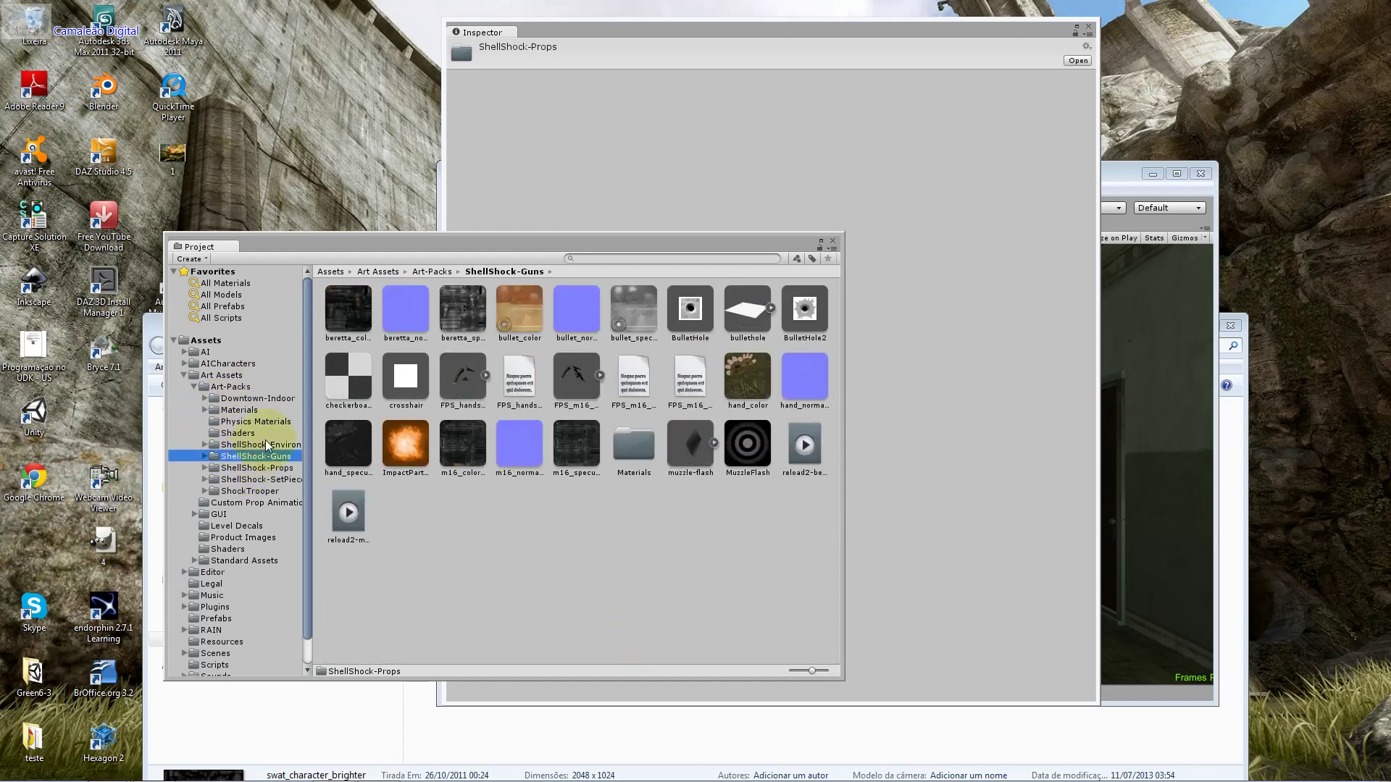
left_click(268, 445)
left_click(261, 478)
left_click(250, 491)
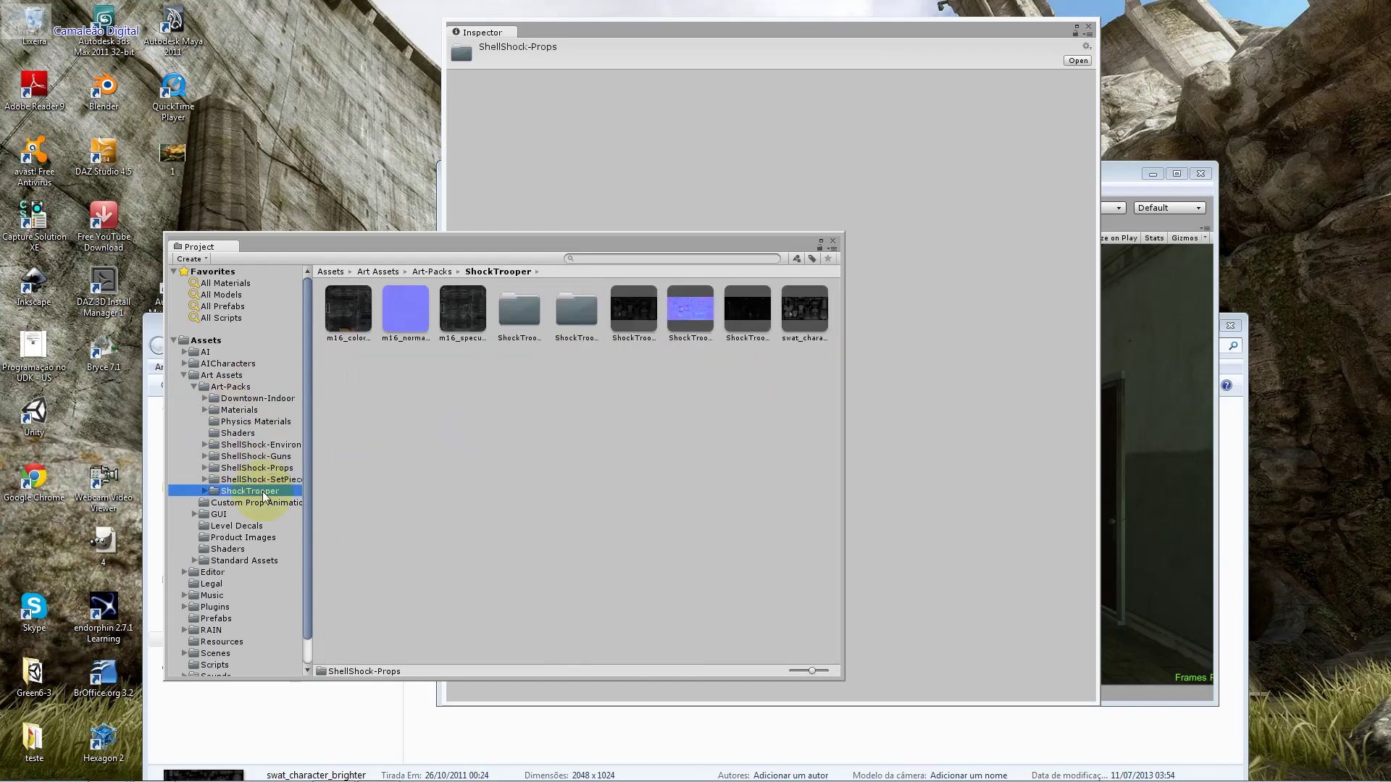
double_click(519, 315)
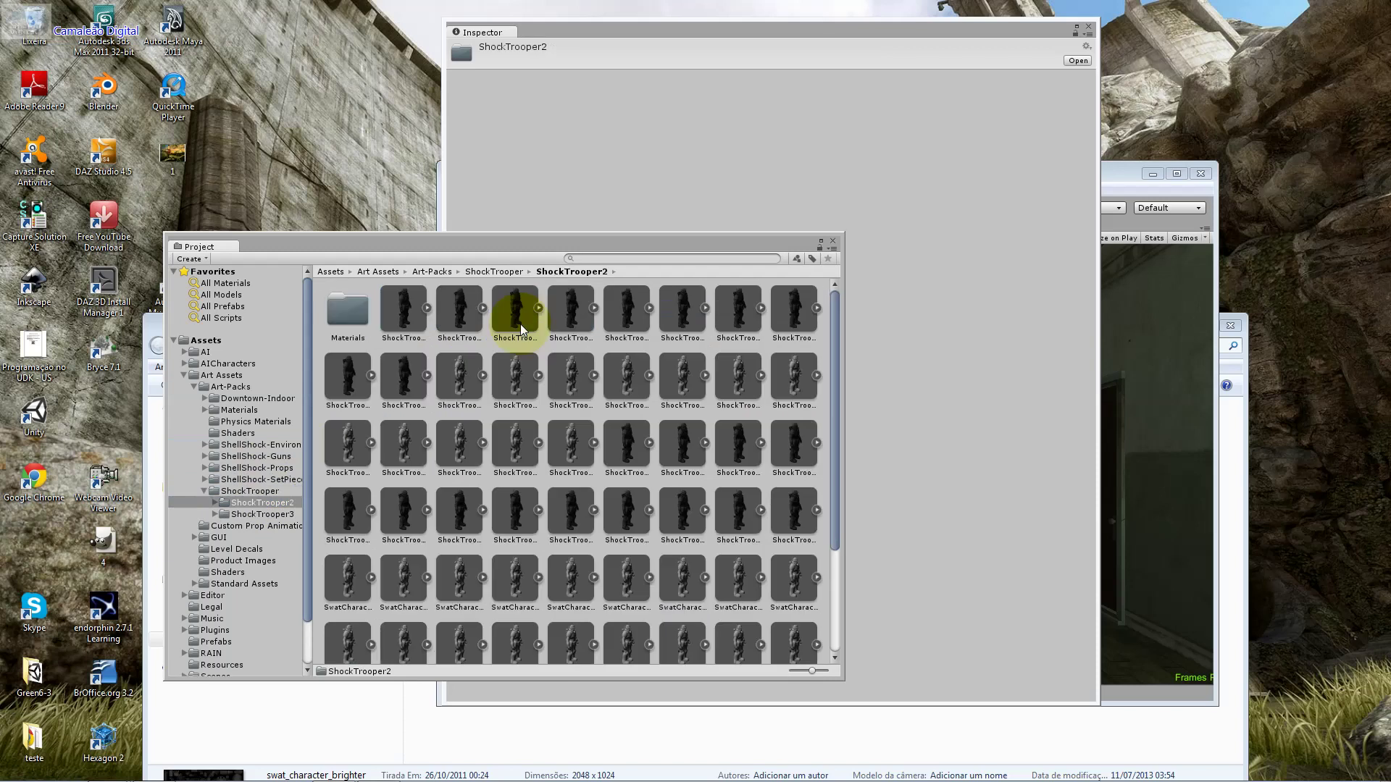
Select ShockTrooper@AimEnd and rotate its preview forward to show the chest logo
left_click(455, 330)
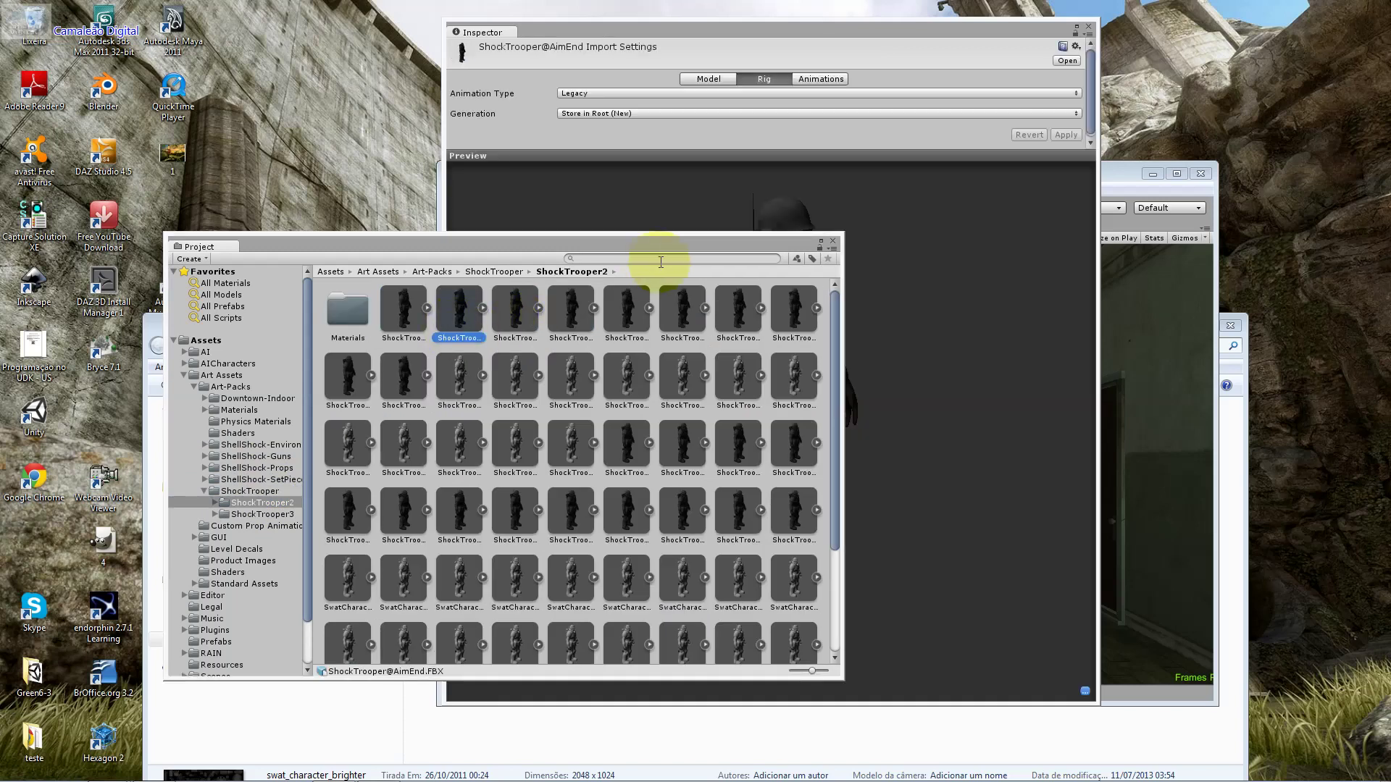
left_click_drag(731, 245, 496, 258)
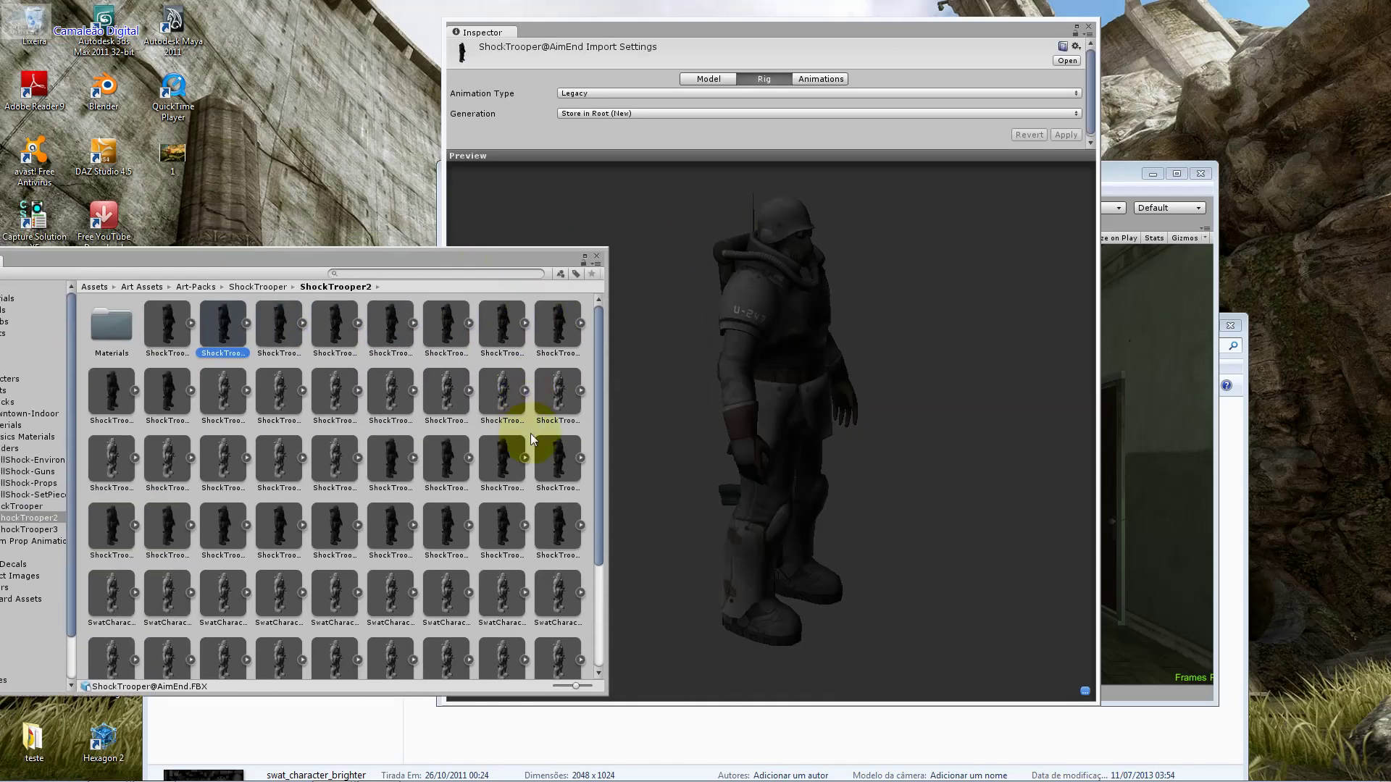
left_click(761, 368)
left_click_drag(761, 368, 462, 327)
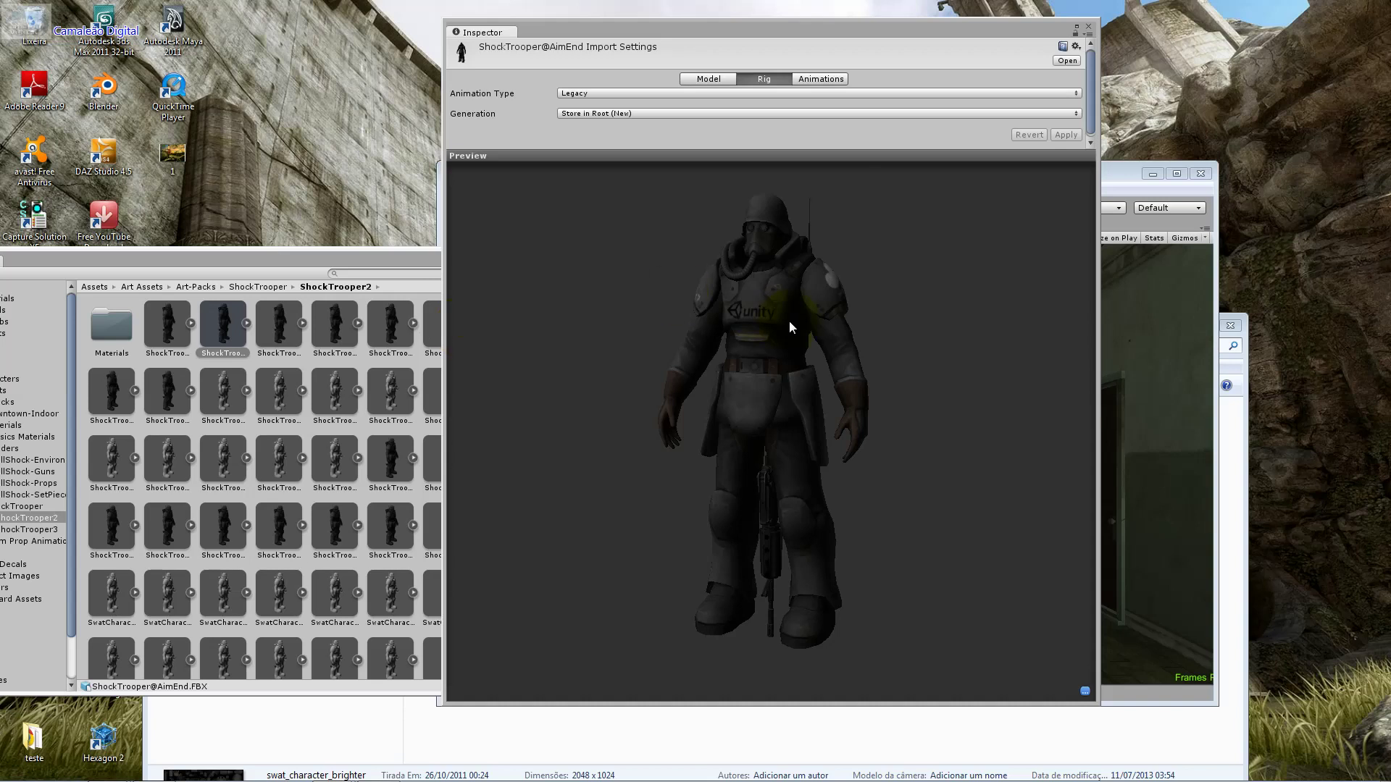
left_click_drag(795, 316, 765, 318)
left_click_drag(791, 324, 649, 305)
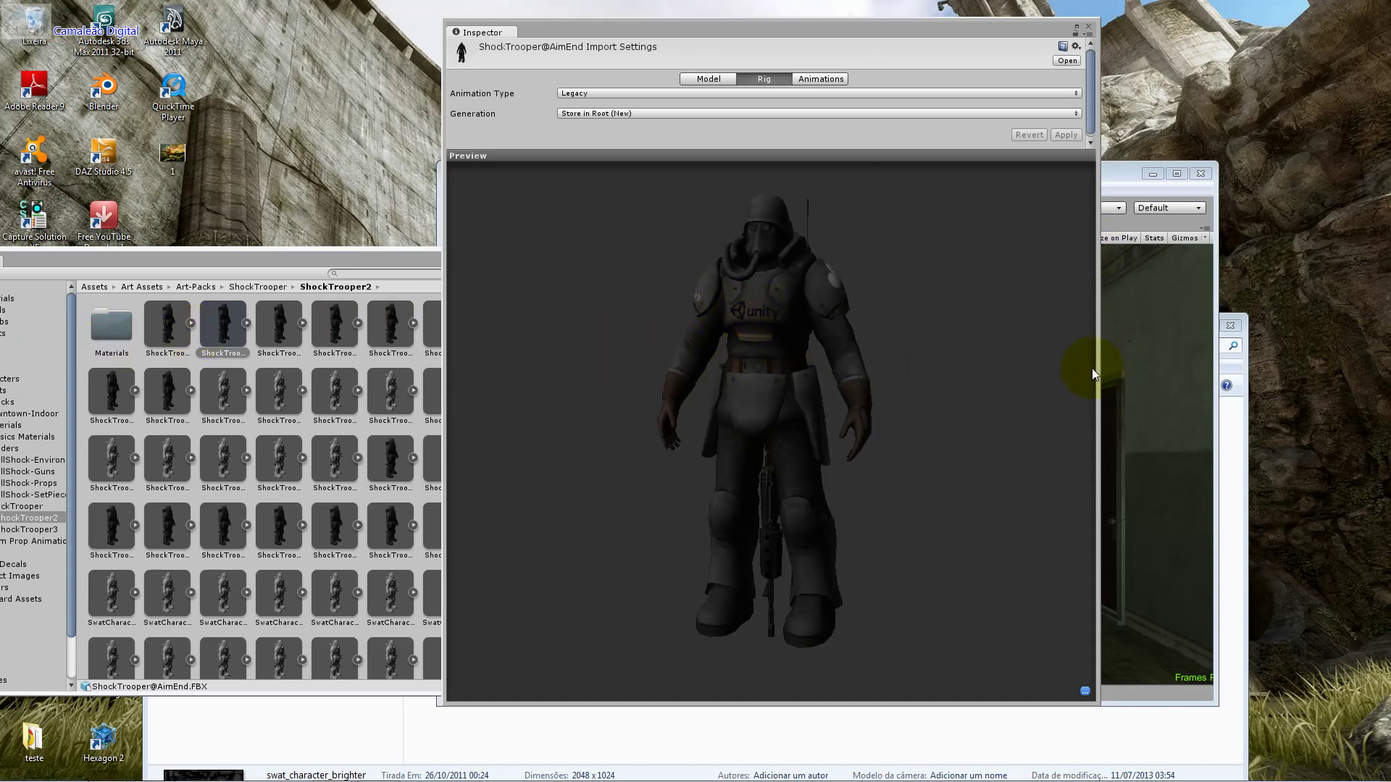
key("alt+Tab")
key("alt+Tab")
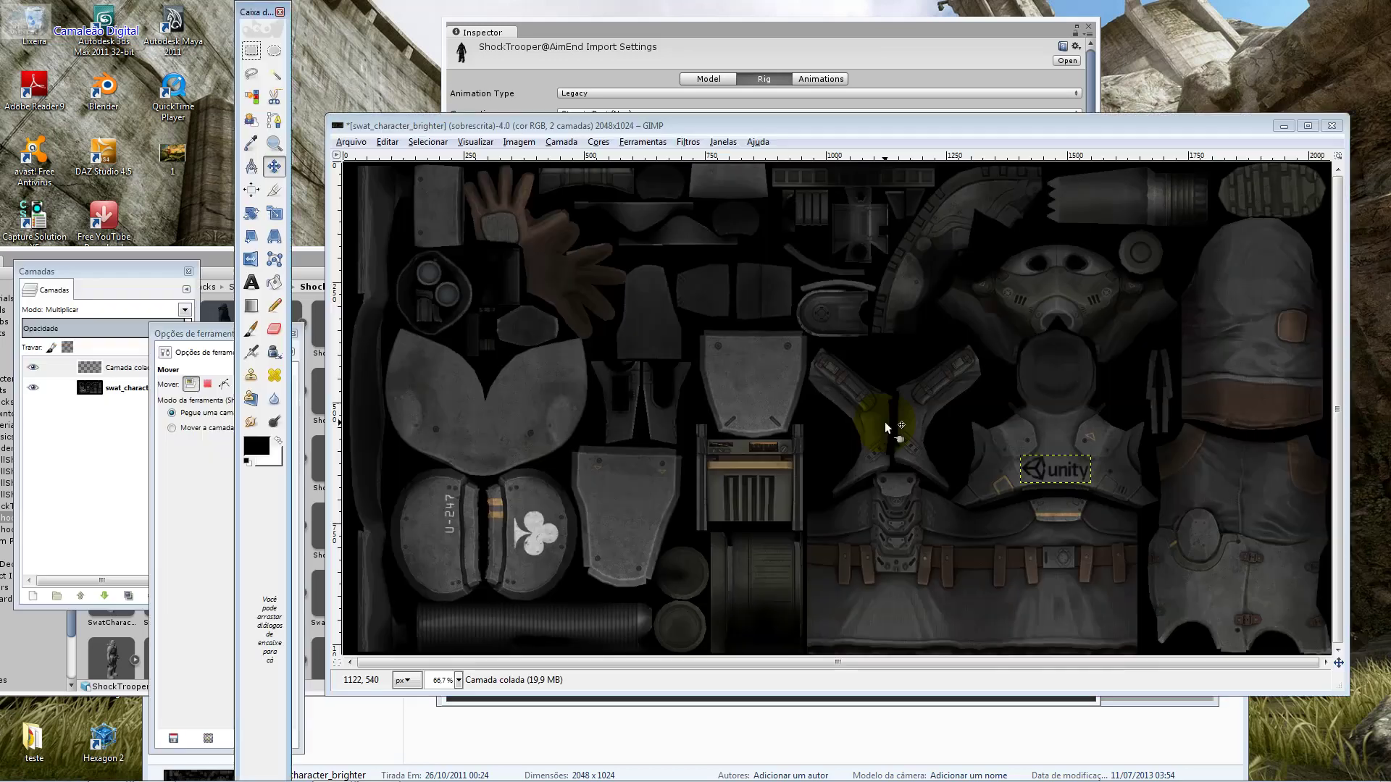
Delete the pasted logo layer and overwrite swat_character_brighter.jpg with the plain texture
key("ctrl+z")
key("ctrl+z")
key("ctrl+z")
key("ctrl+z")
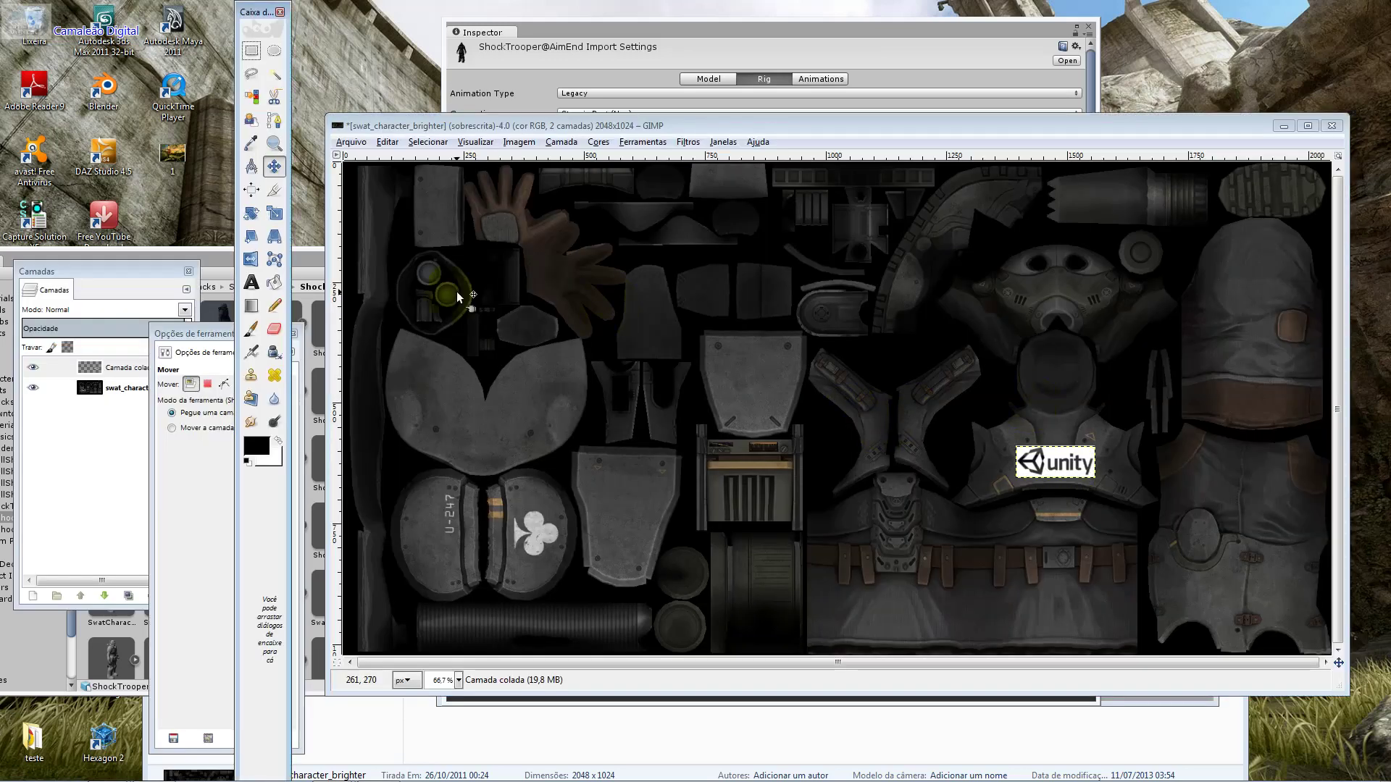
left_click(110, 368)
left_click(176, 595)
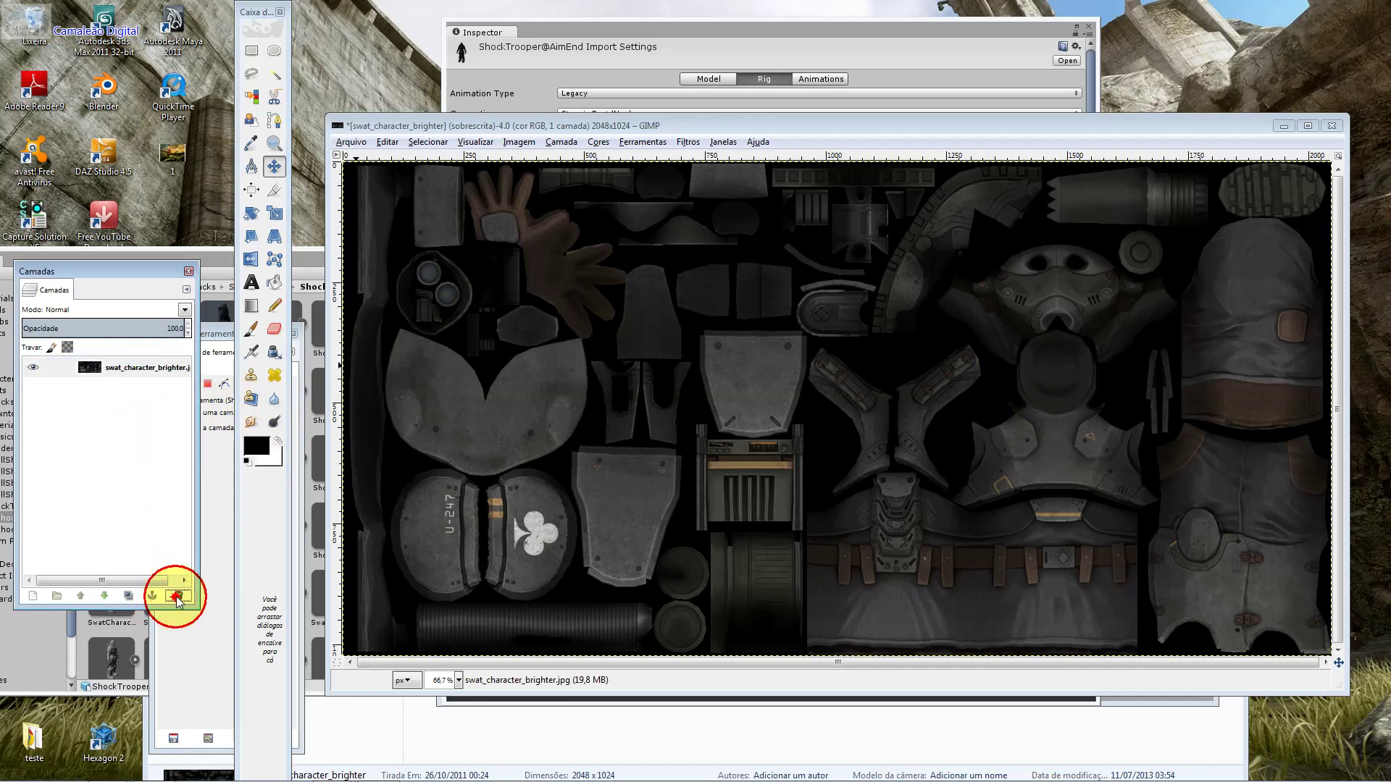
left_click(353, 142)
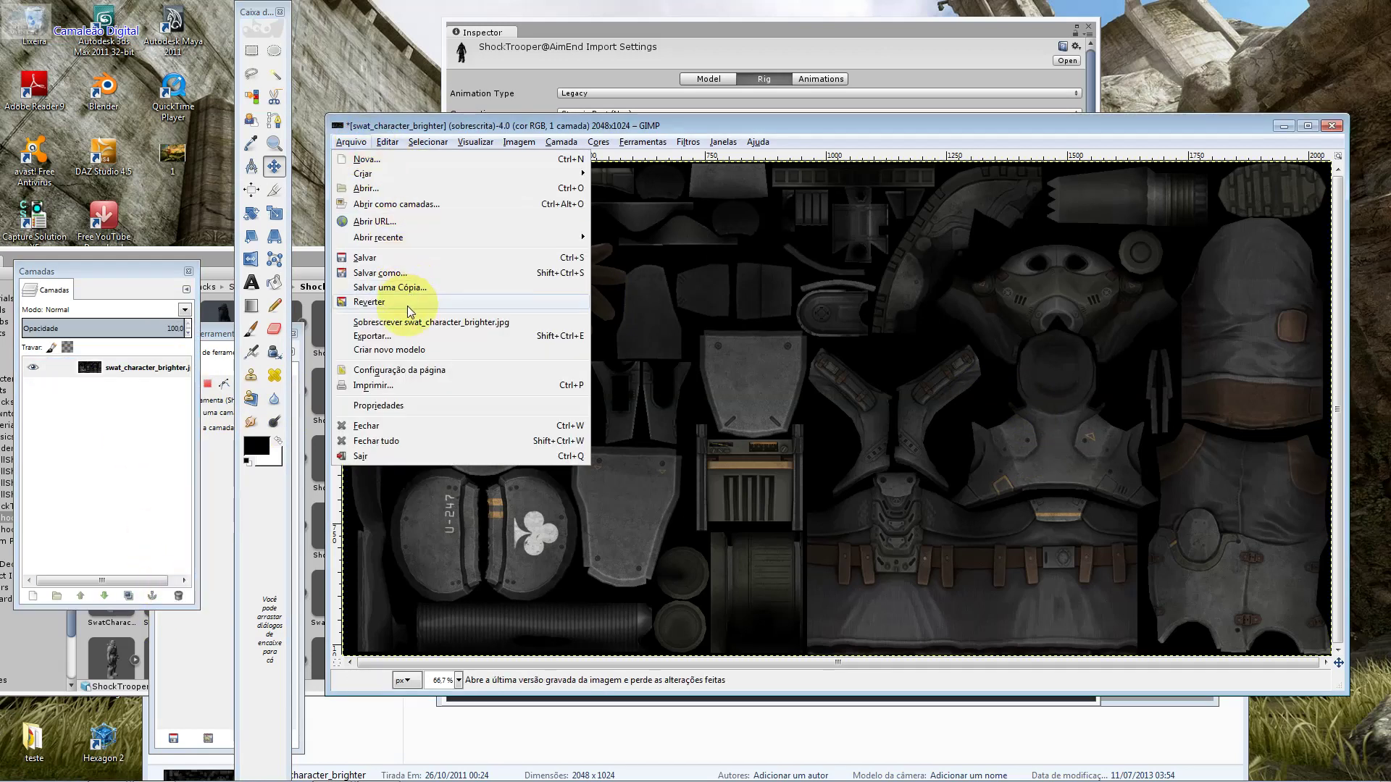
left_click(404, 323)
Close the image with Fechar sem salvar and quit GIMP
left_click(1332, 126)
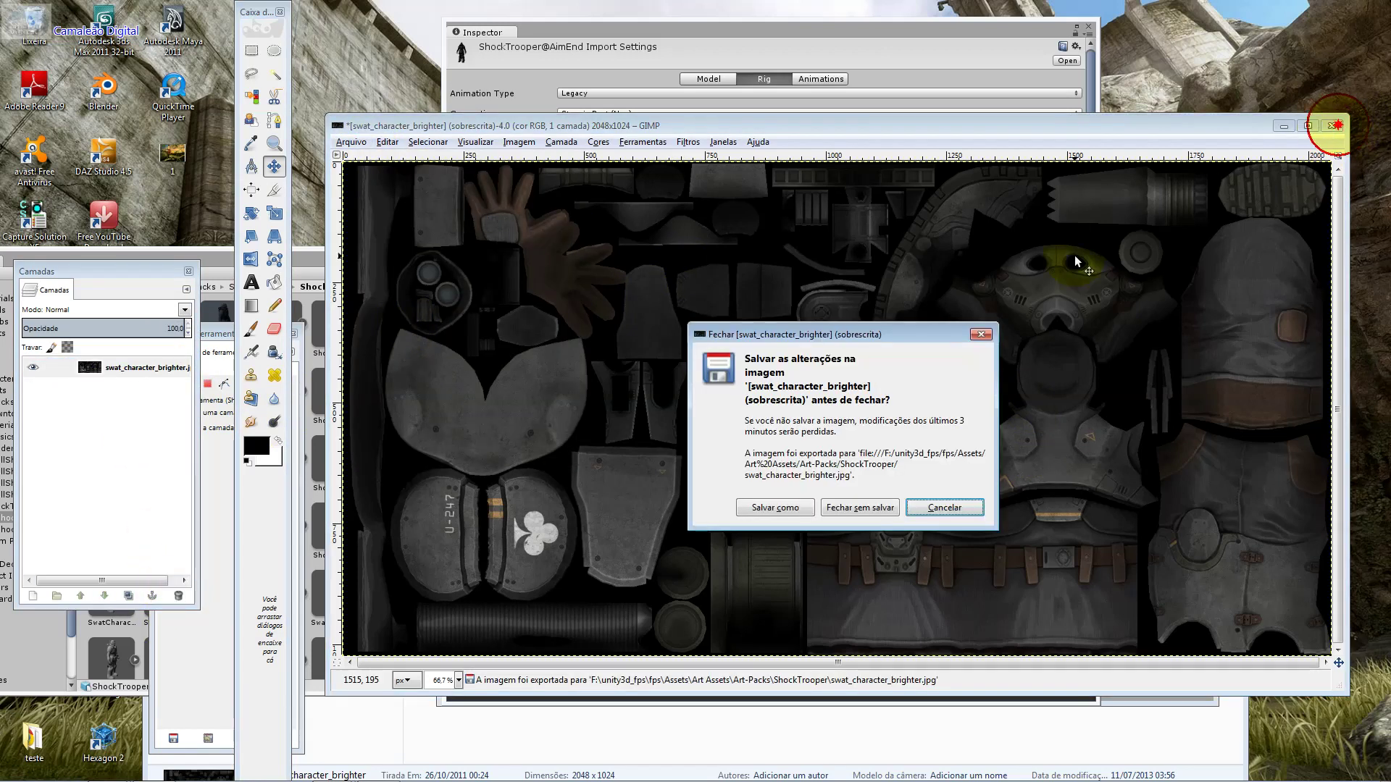
left_click(853, 505)
left_click(752, 126)
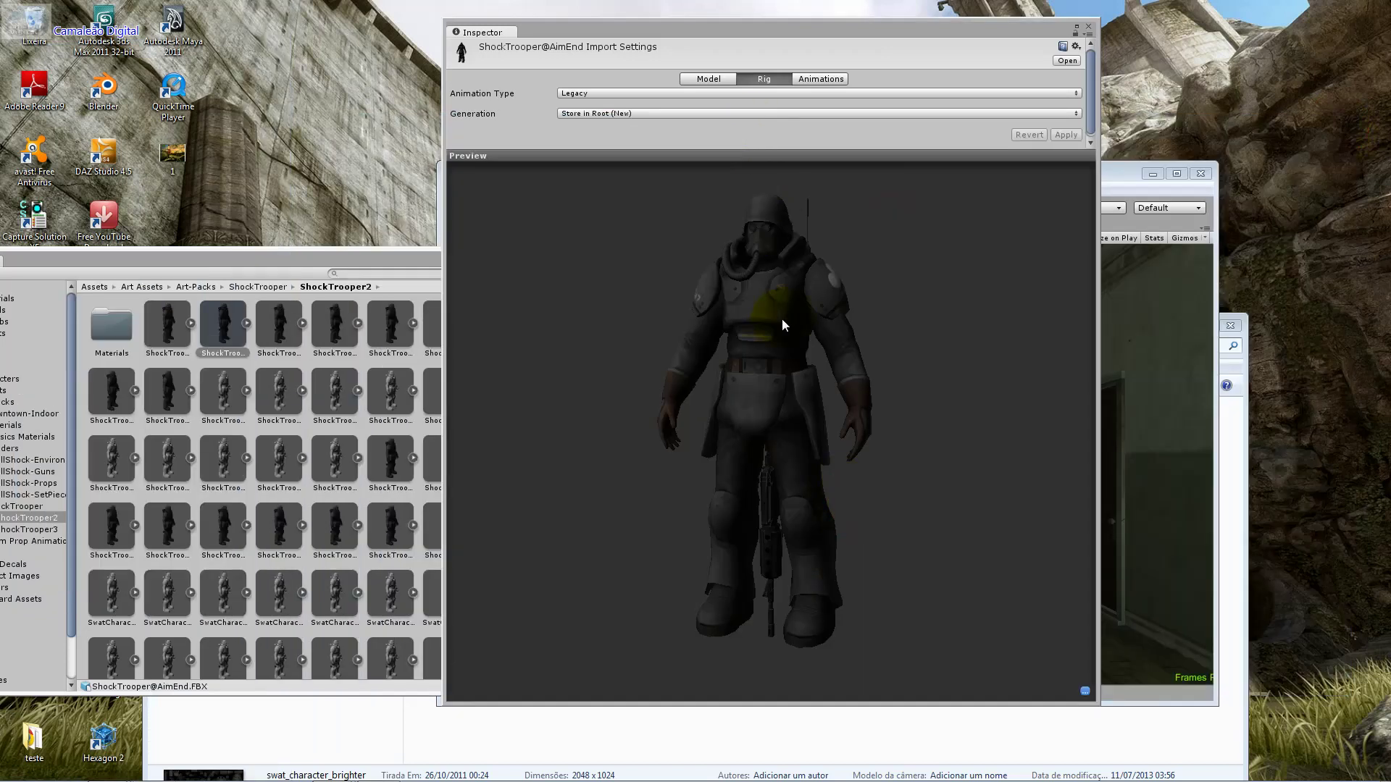
Spin the ShockTrooper@AimEnd preview to a front view to check the logo-free chest
left_click_drag(752, 312, 701, 377)
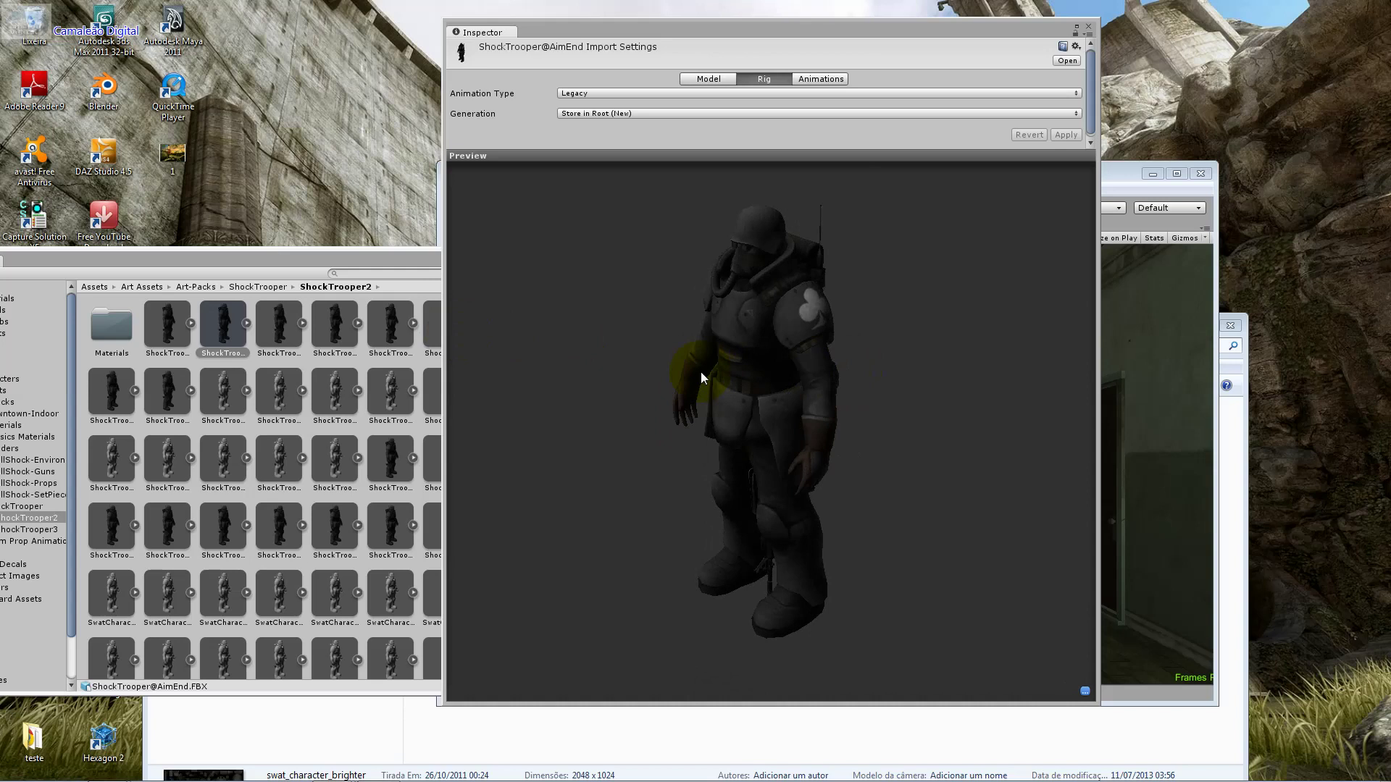
left_click_drag(819, 367, 927, 363)
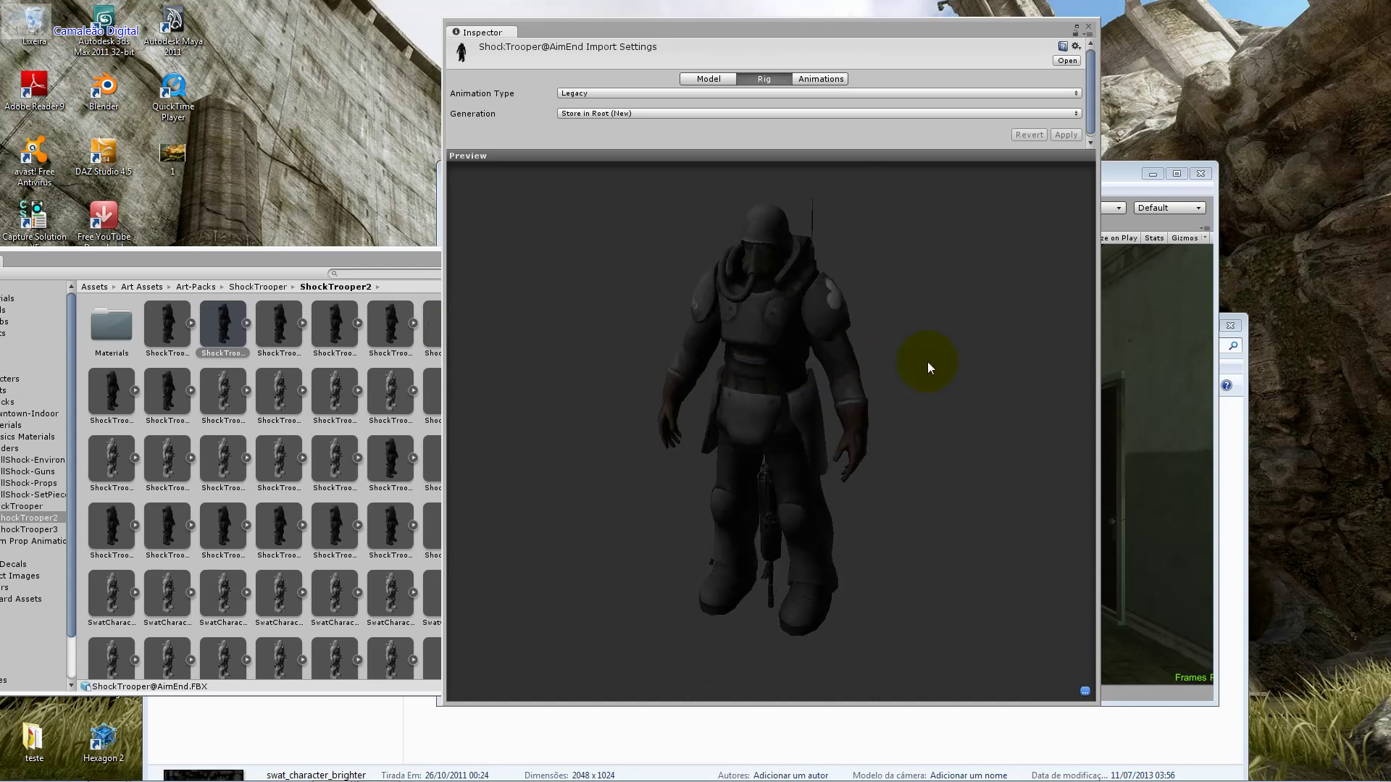